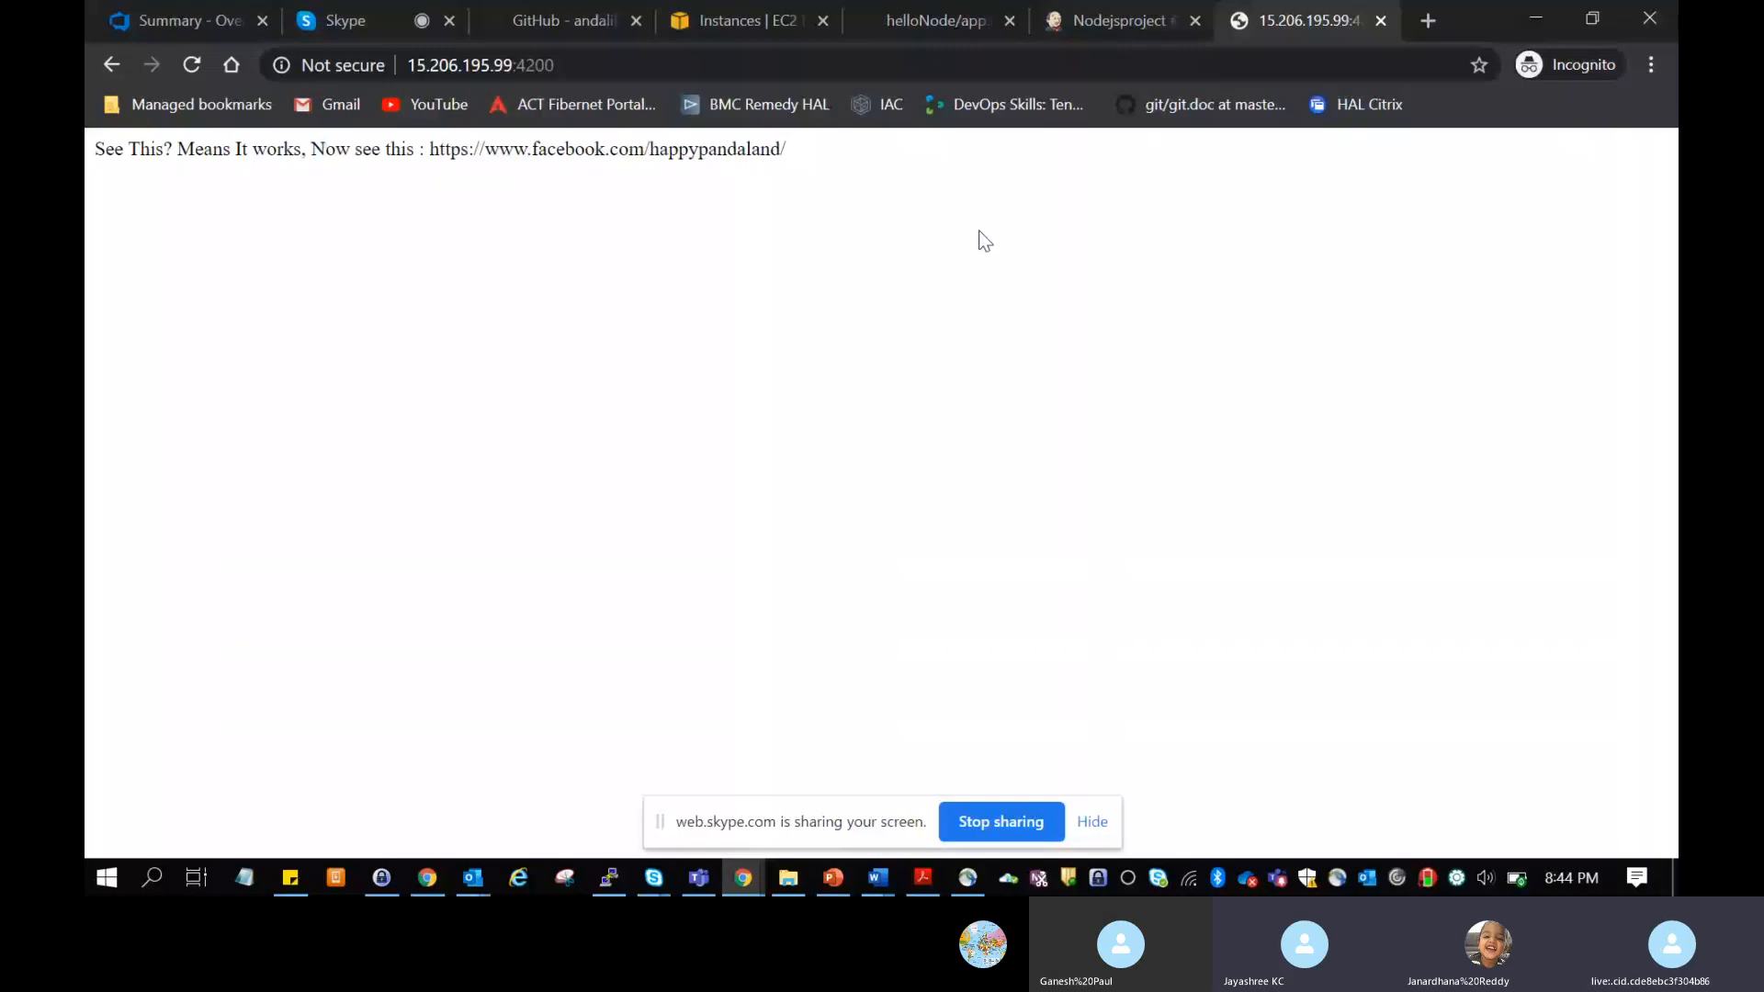
Step: Reload the deployed app at 15.206.195.99:4200 and check the end of the console output for Nodejsproject build #2
click(678, 62)
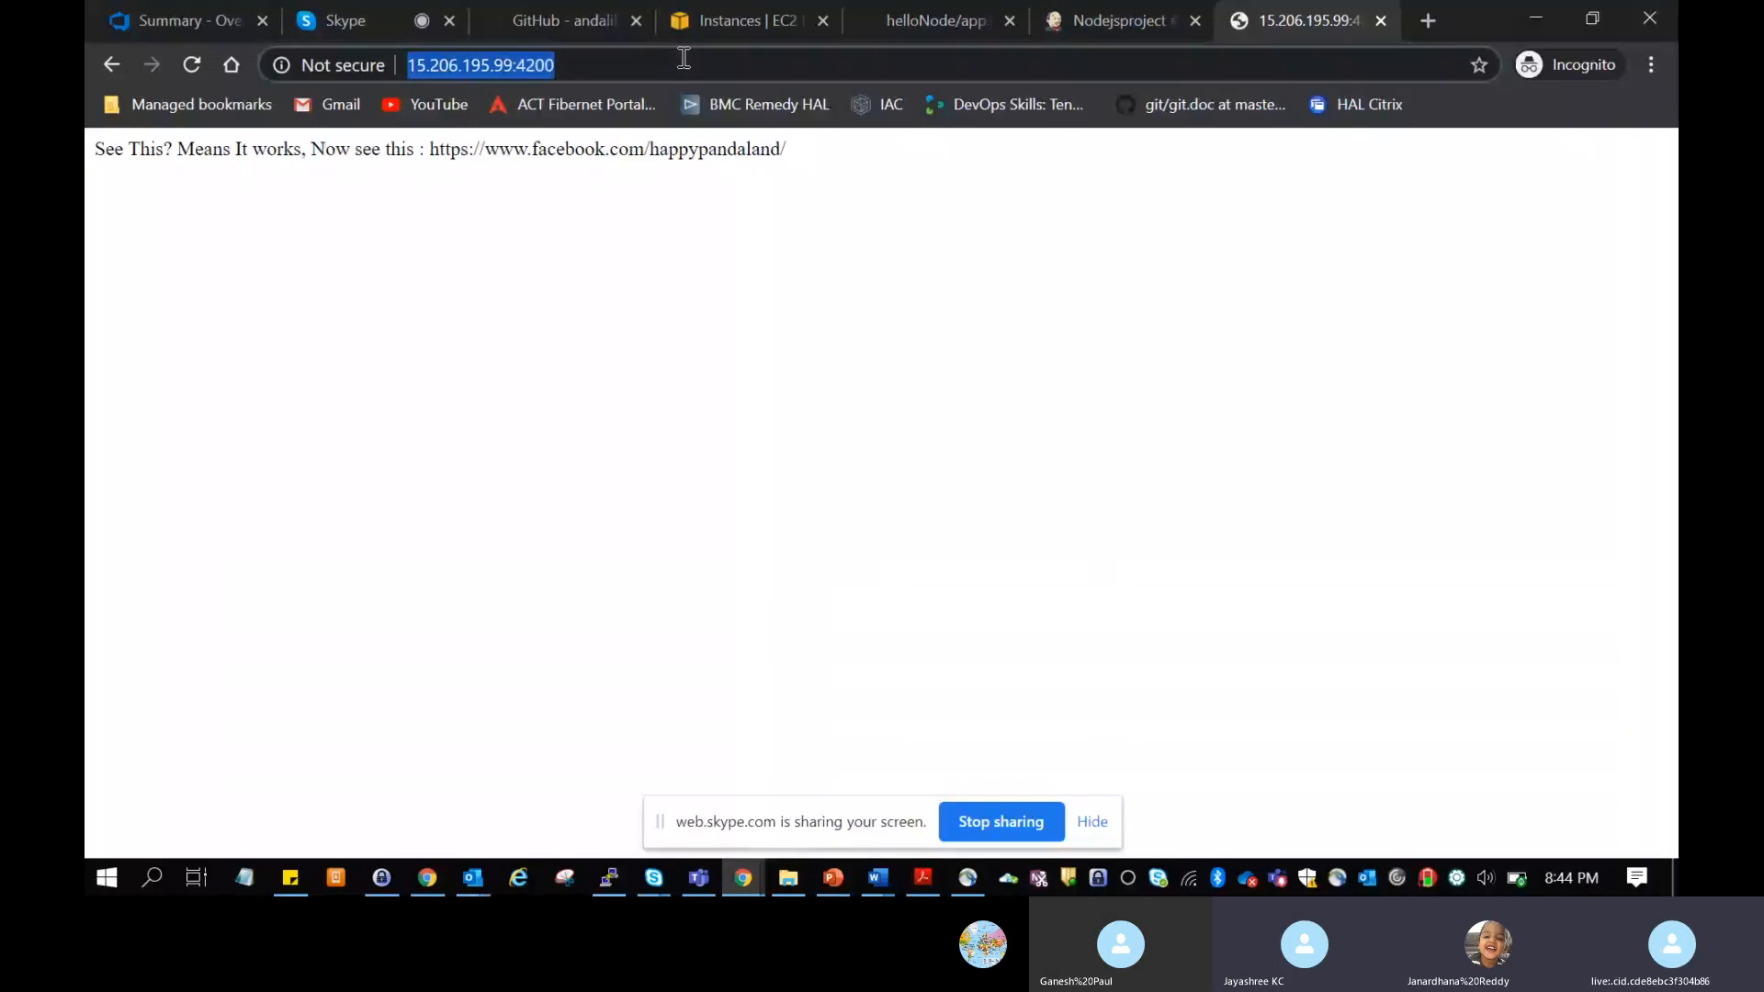
key(Return)
click(1122, 16)
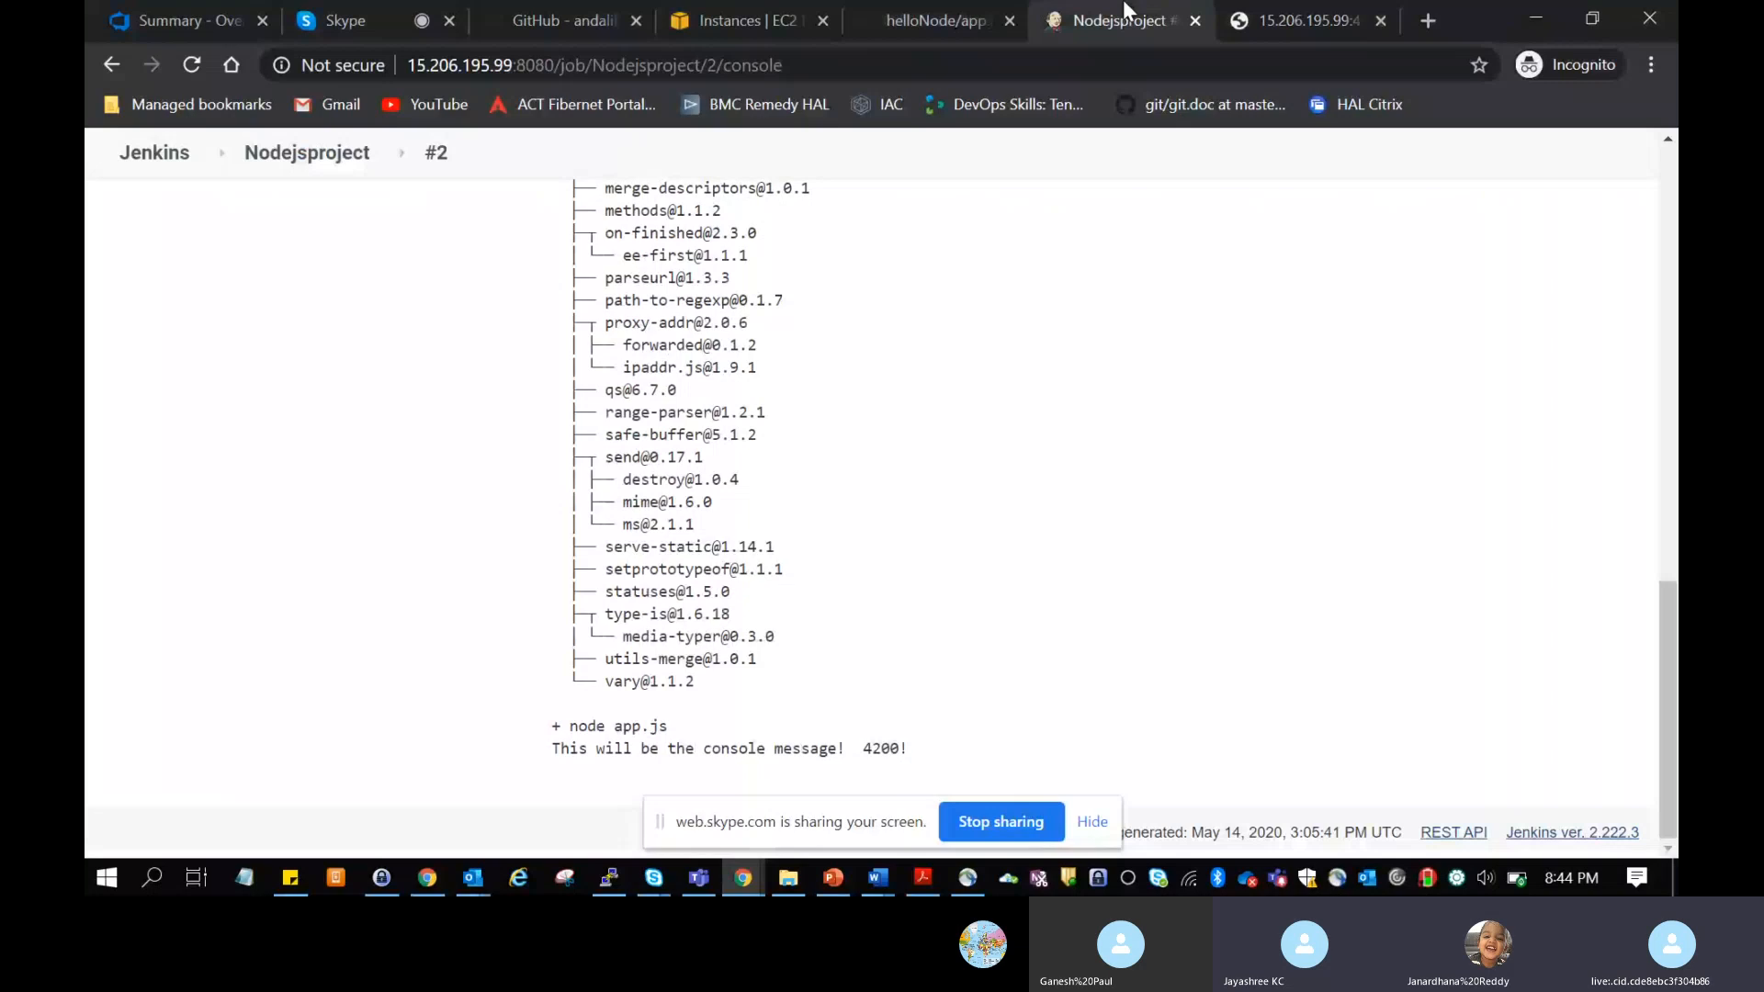
scroll(1020, 457, up, 1)
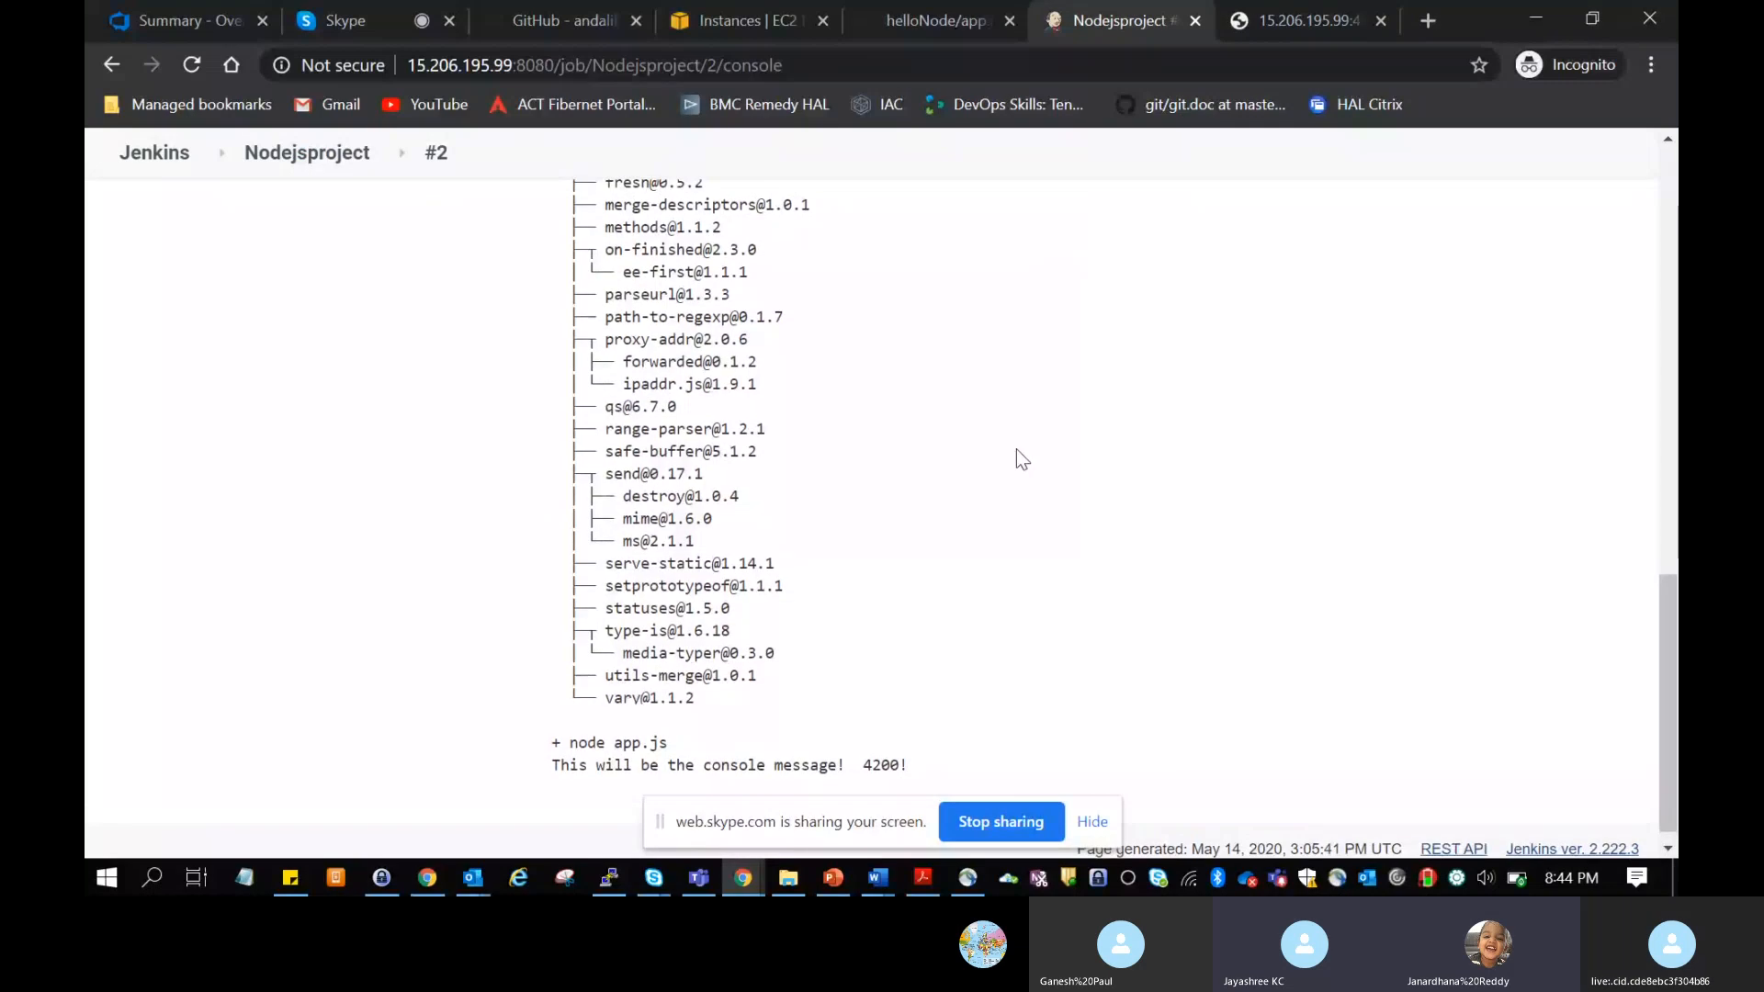
scroll(1042, 631, down, 1)
scroll(1044, 640, down, 1)
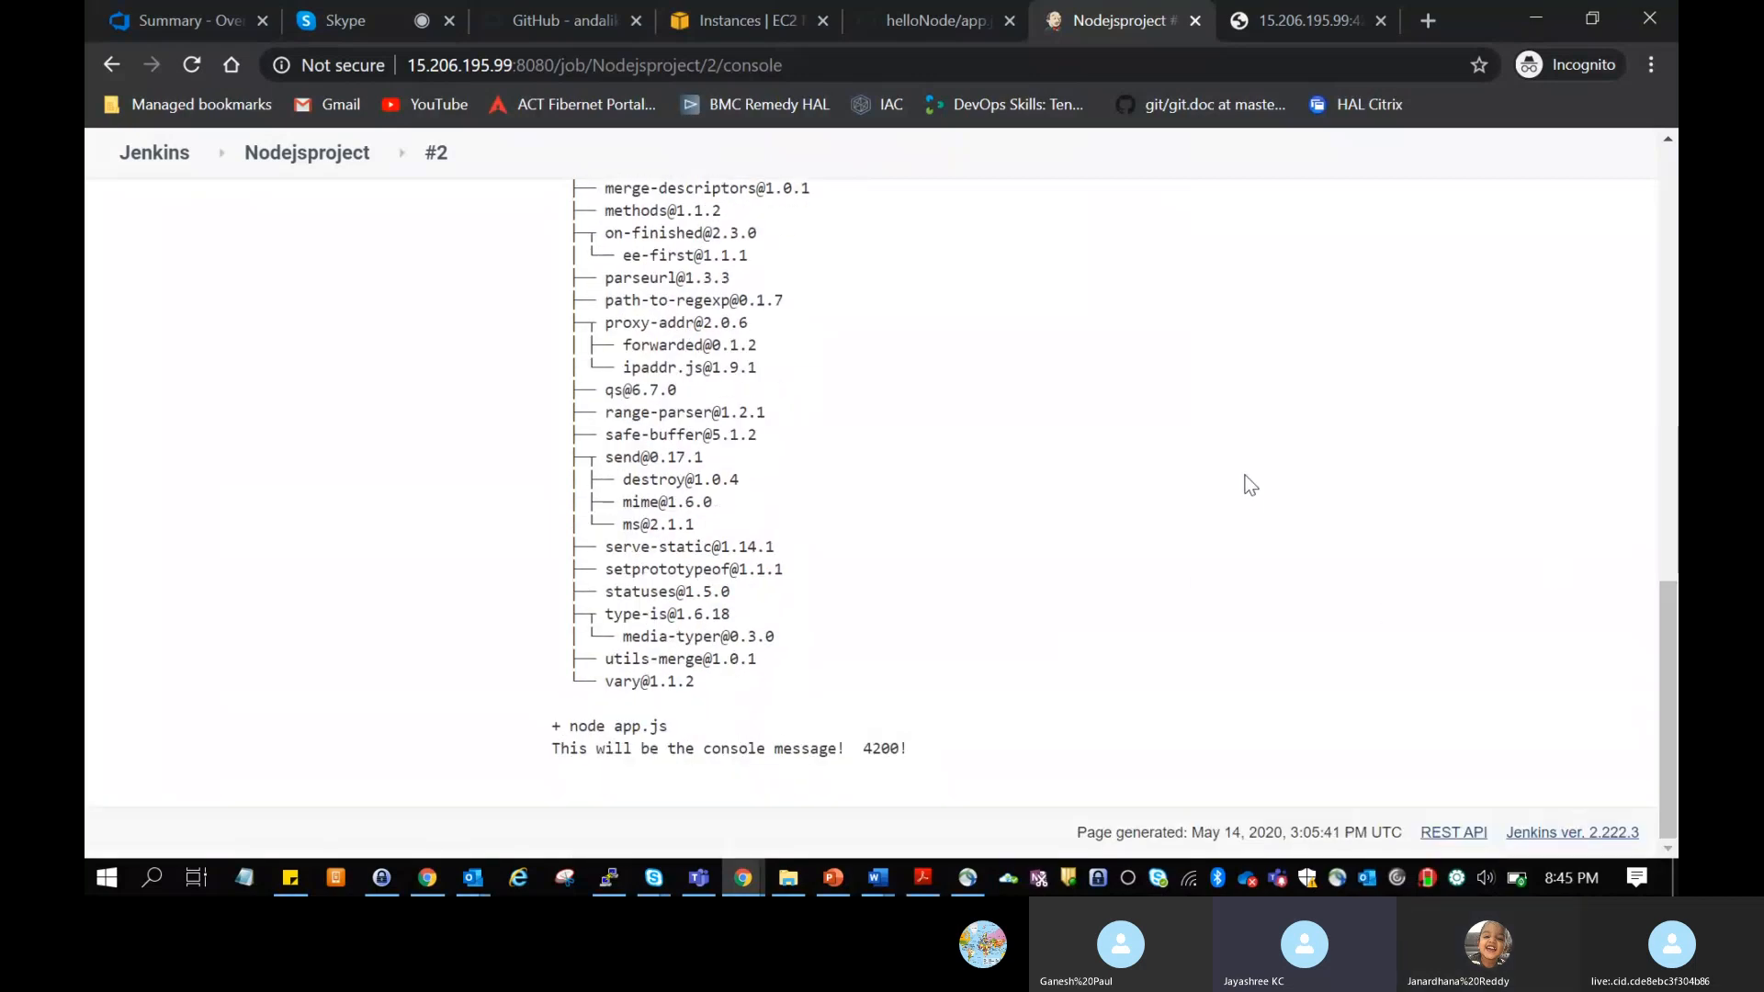
Step: Raise the system volume and examine the Nodejsproject build #2 console output from beginning to end
key(XF86AudioRaiseVolume)
key(XF86AudioRaiseVolume)
key(XF86AudioRaiseVolume)
key(XF86AudioRaiseVolume)
key(XF86AudioRaiseVolume)
key(XF86AudioRaiseVolume)
key(XF86AudioRaiseVolume)
key(XF86AudioRaiseVolume)
key(XF86AudioRaiseVolume)
key(XF86AudioRaiseVolume)
key(XF86AudioRaiseVolume)
key(XF86AudioRaiseVolume)
key(XF86AudioRaiseVolume)
key(XF86AudioRaiseVolume)
key(XF86AudioRaiseVolume)
key(XF86AudioRaiseVolume)
key(XF86AudioRaiseVolume)
key(XF86AudioRaiseVolume)
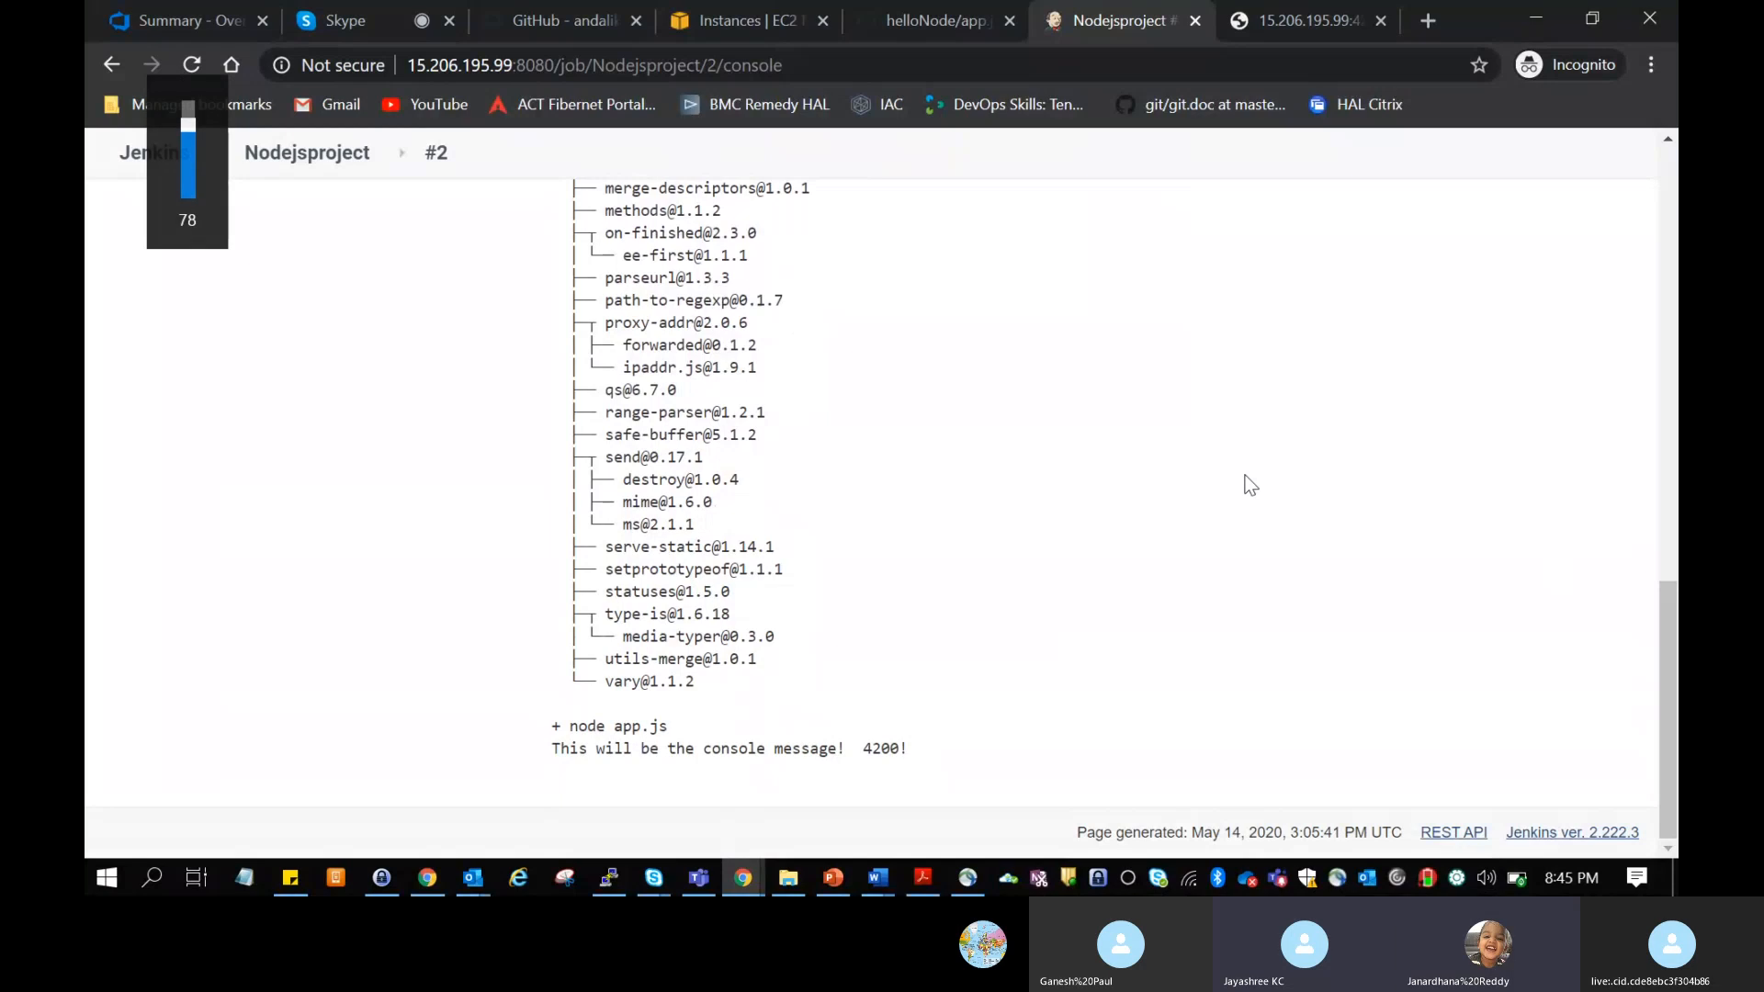
key(Home)
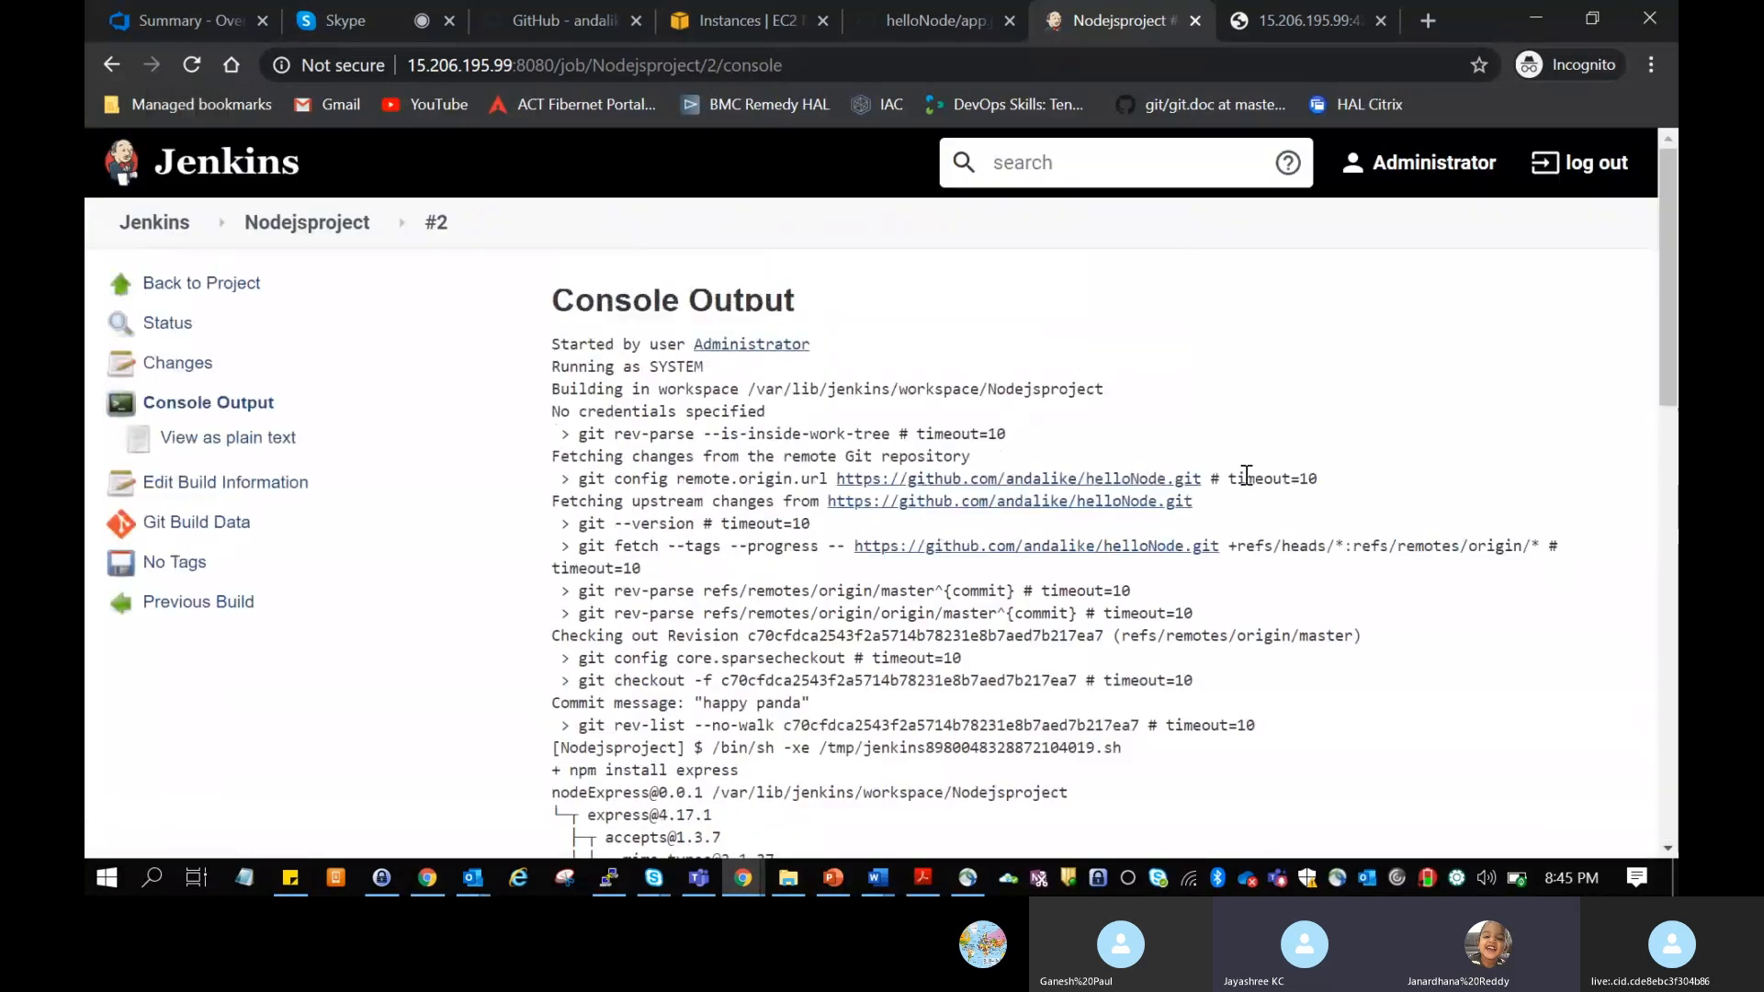
key(End)
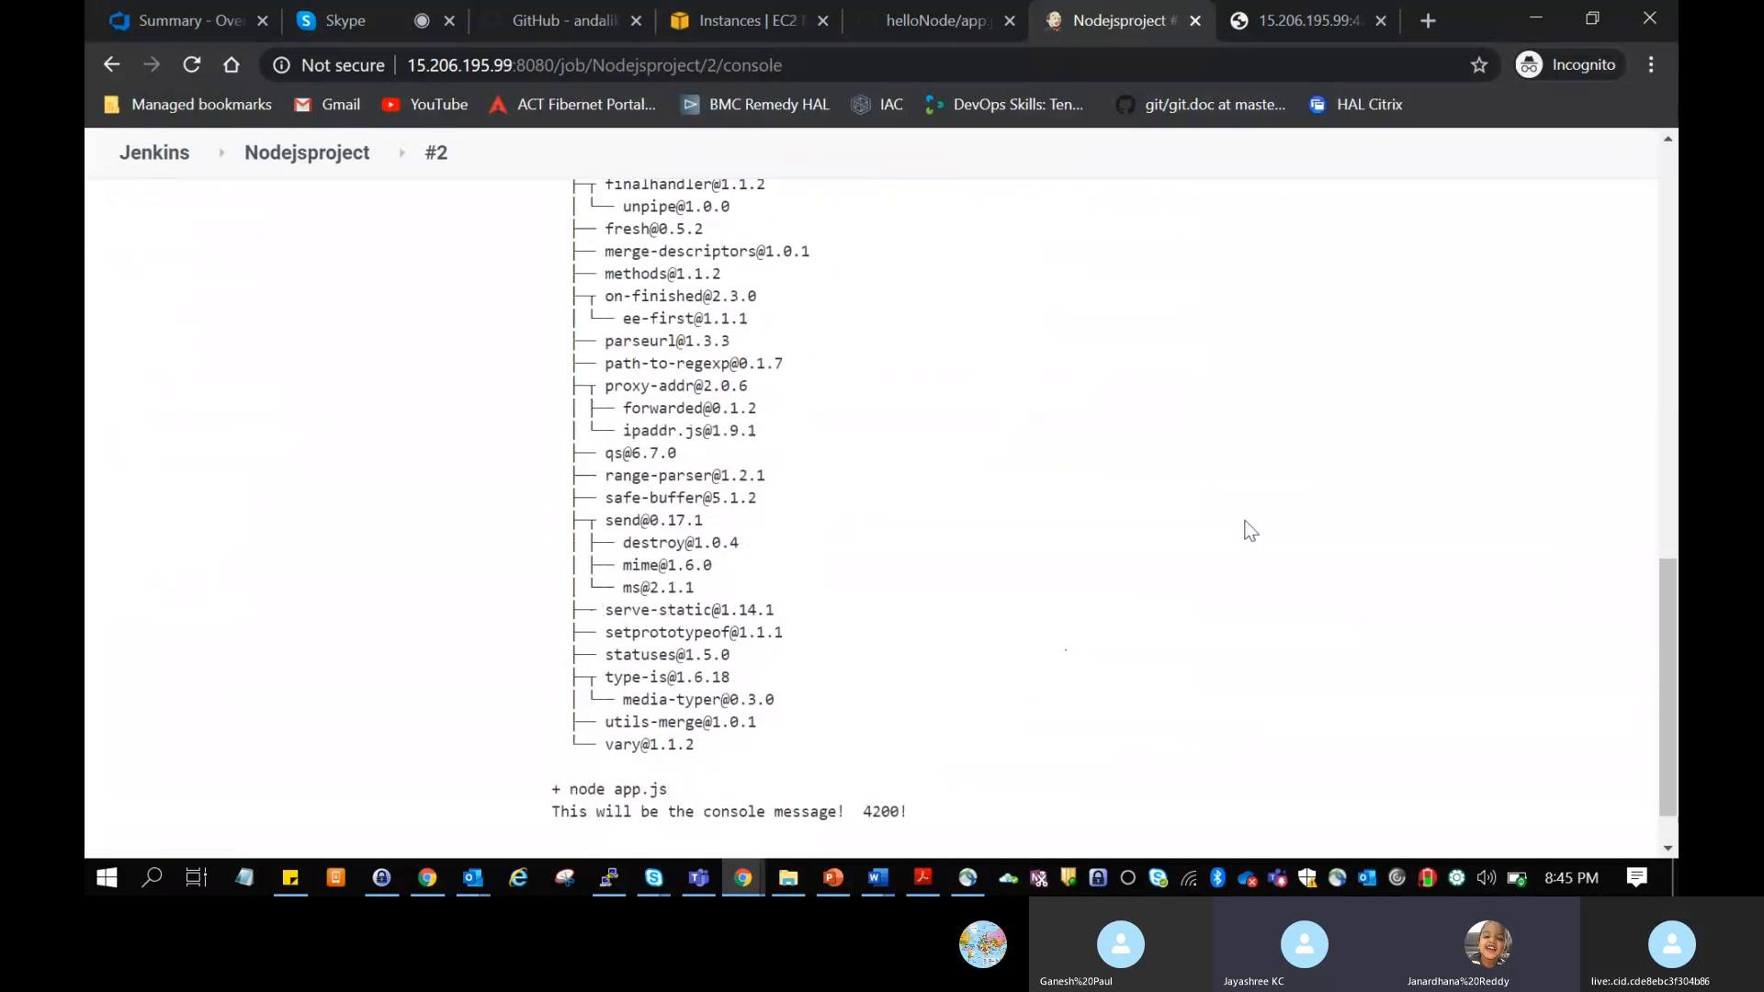
key(Home)
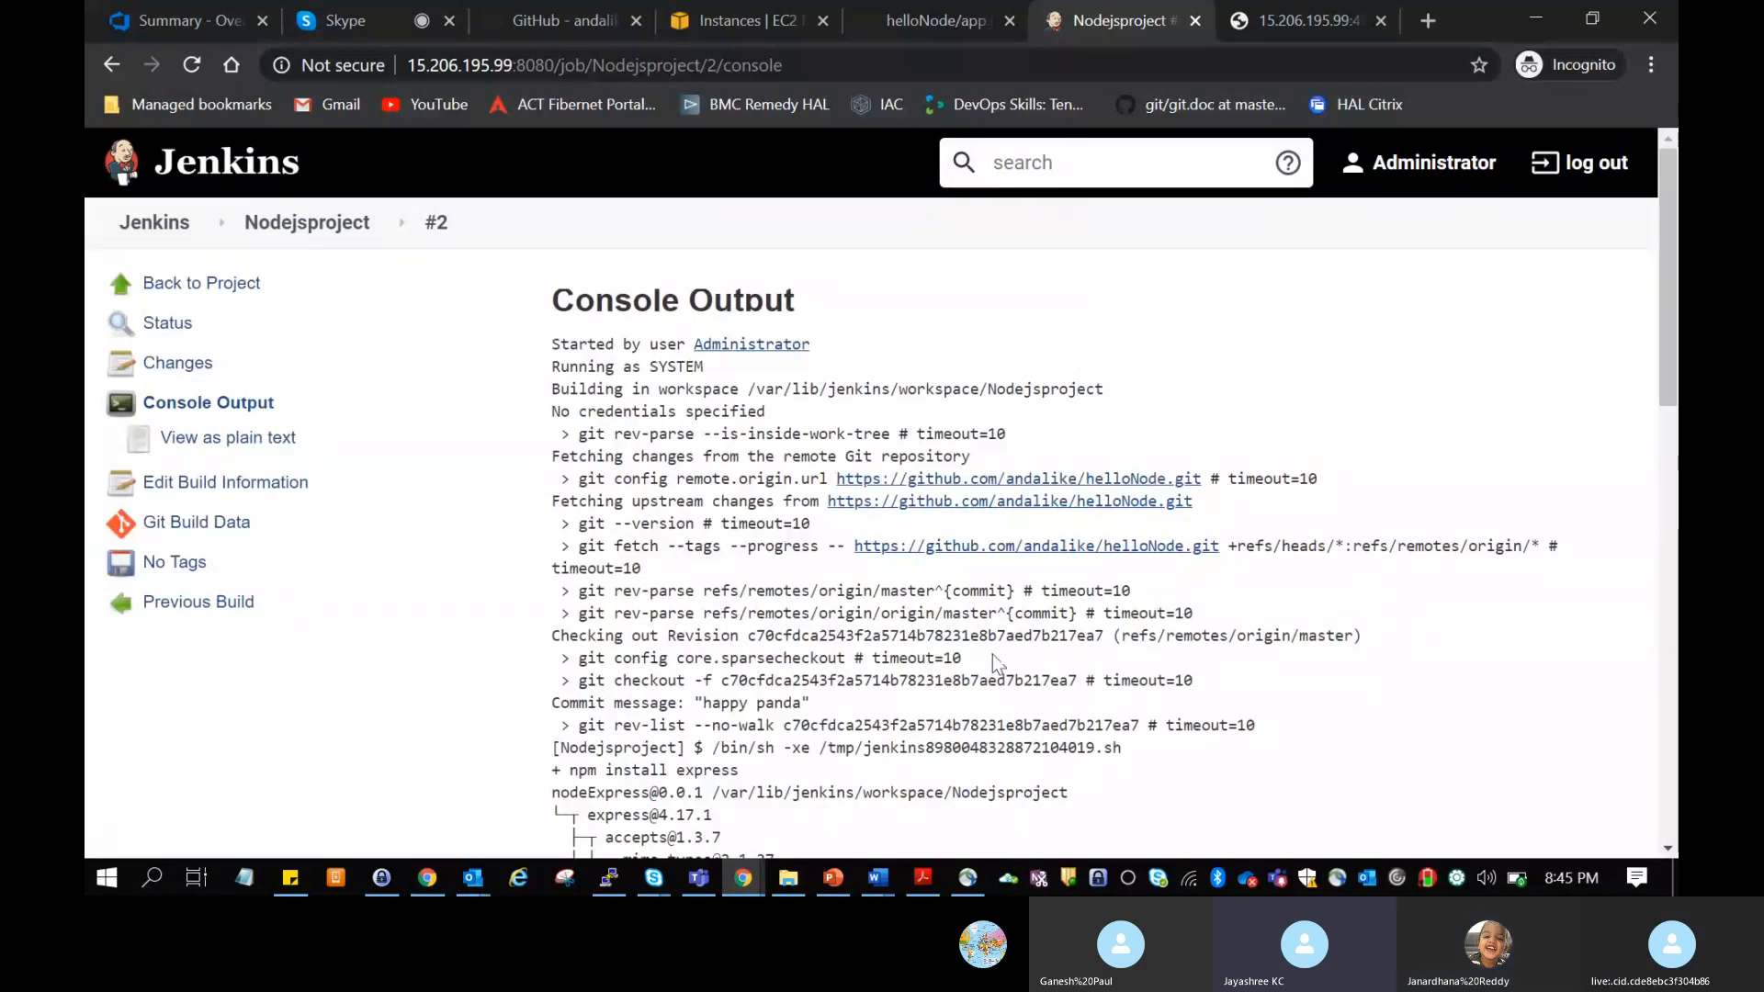
key(XF86AudioRaiseVolume)
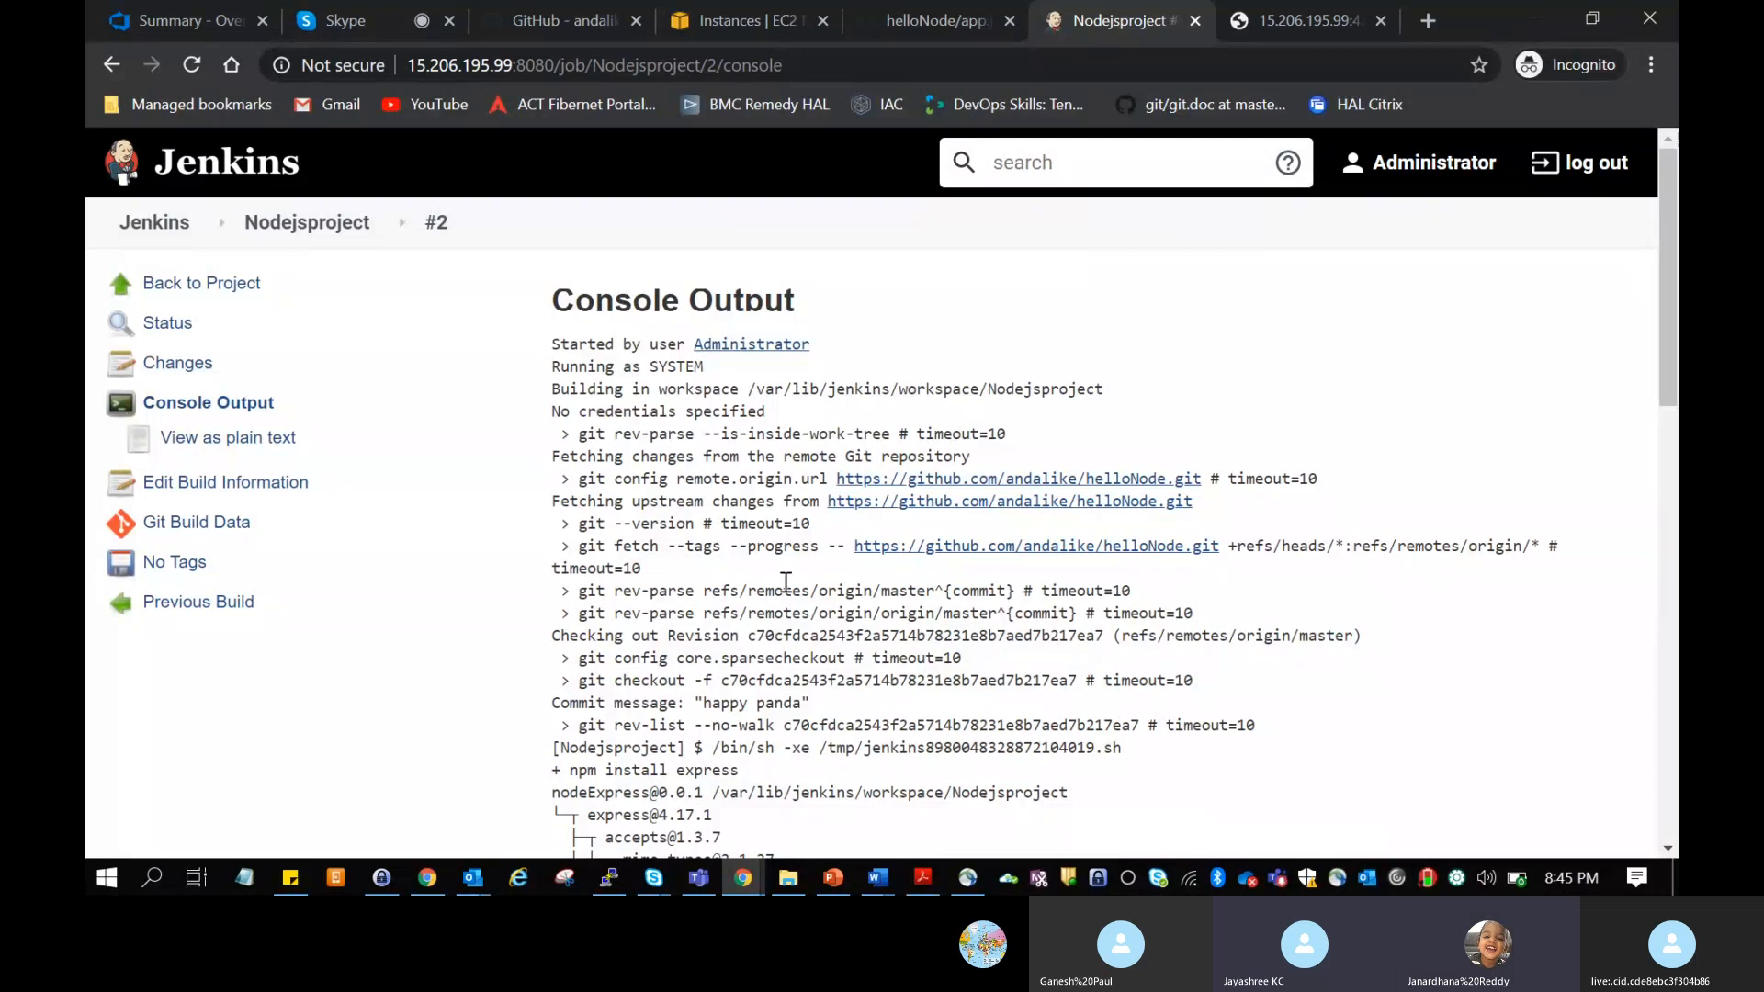
Step: Open Nodejsproject from the Jenkins dashboard and abort its running build #2
click(187, 226)
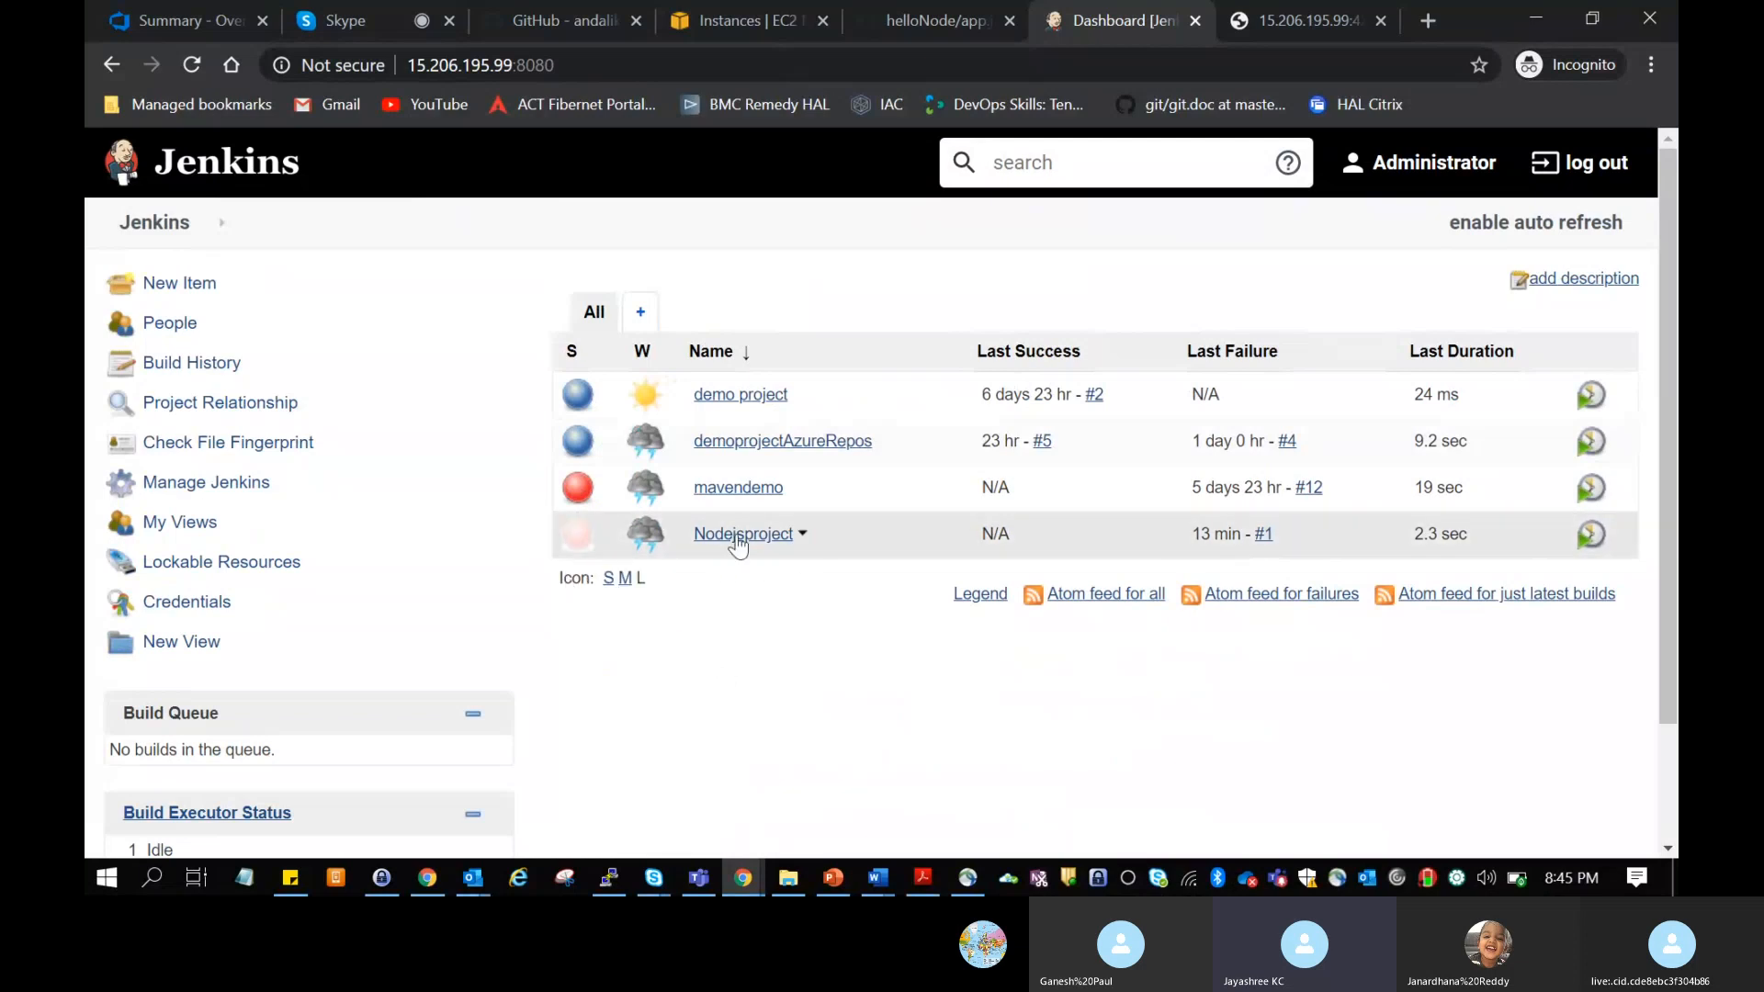
right_click(591, 524)
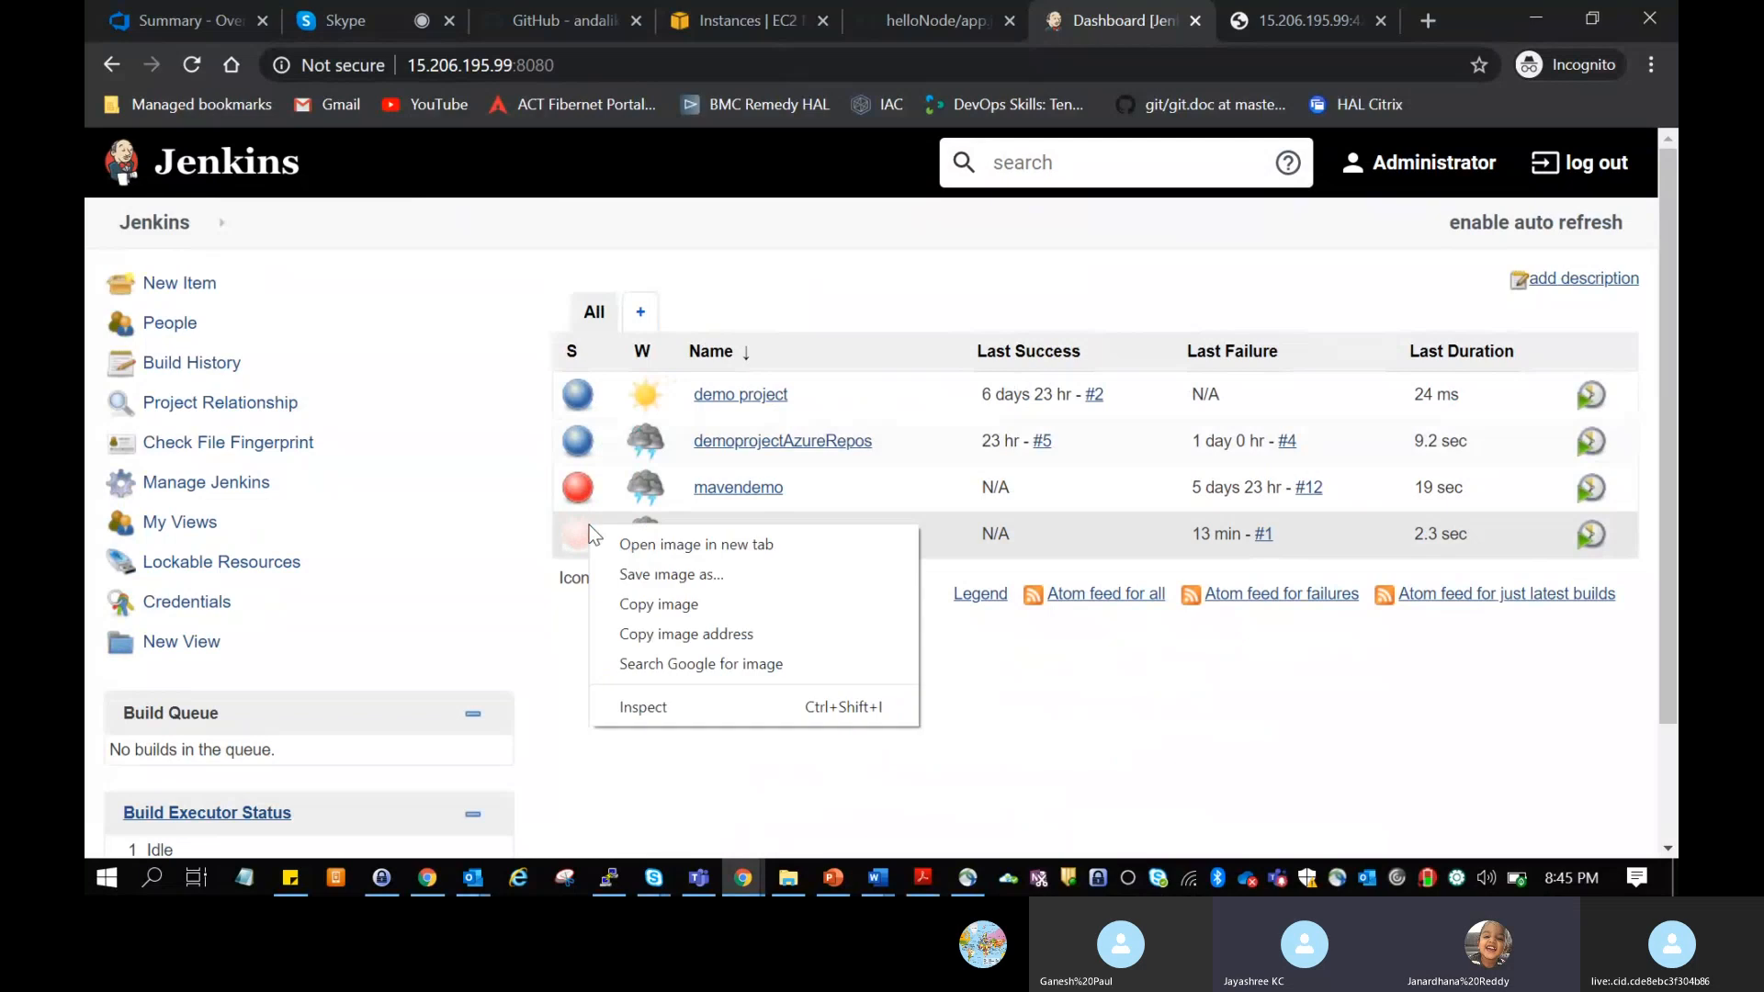
click(543, 642)
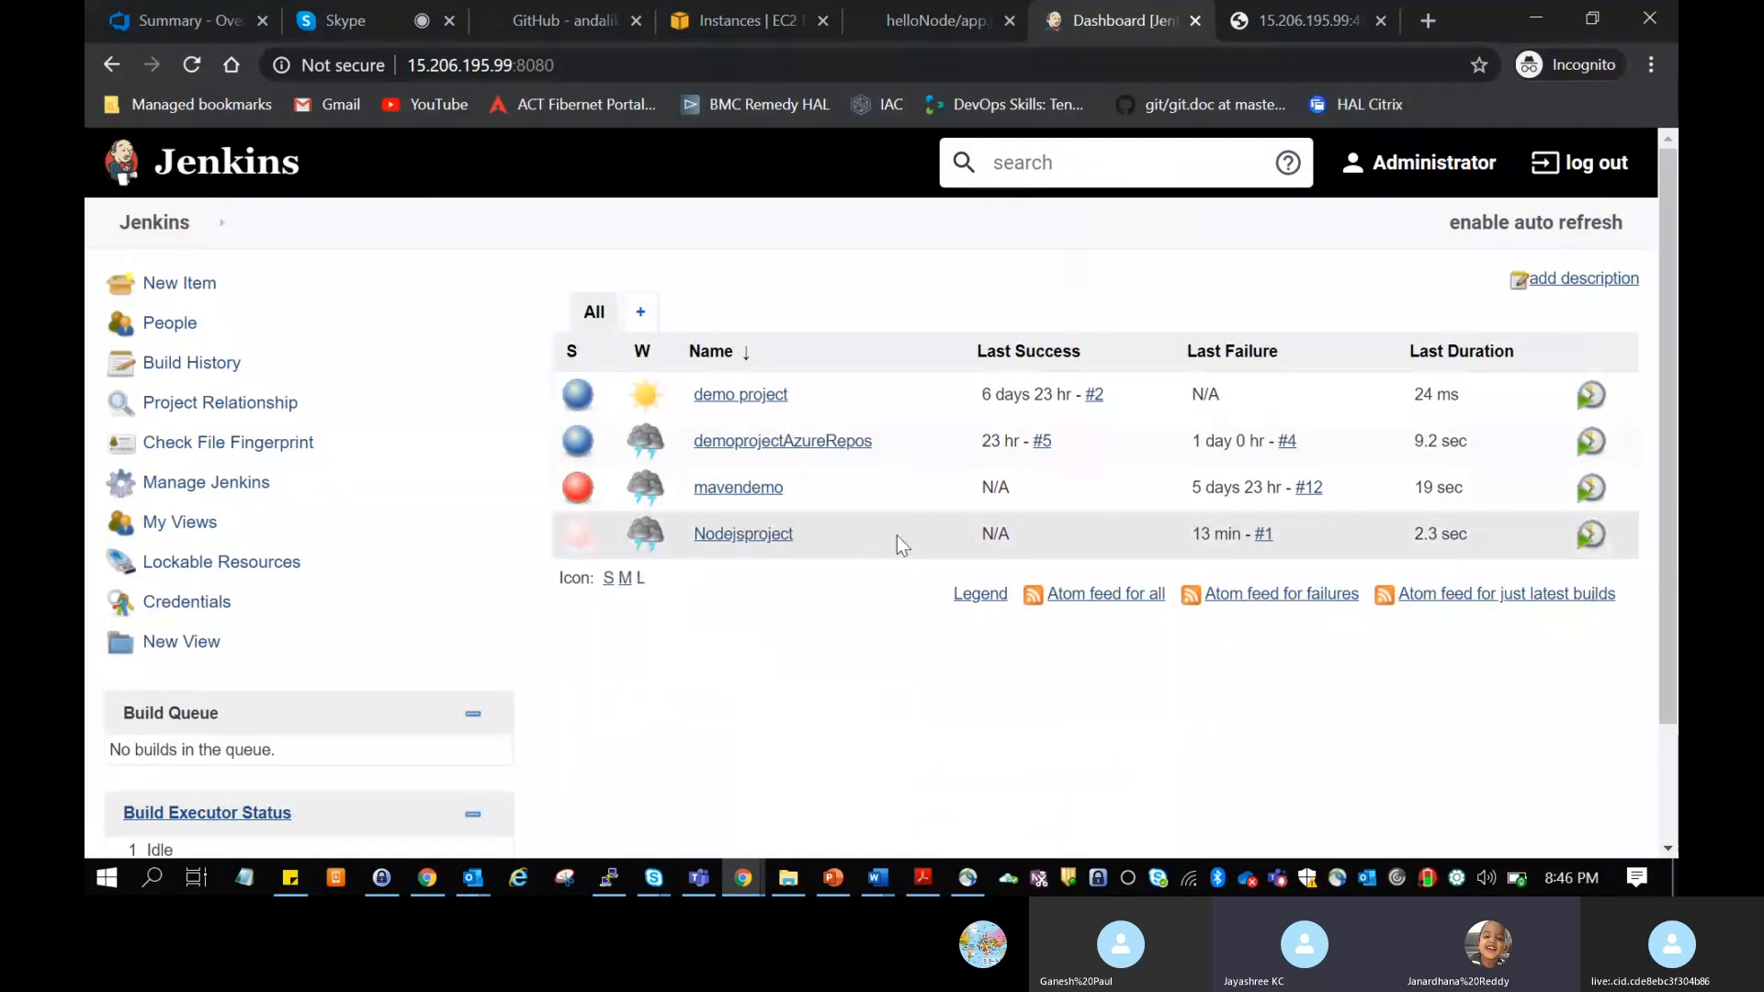
click(746, 535)
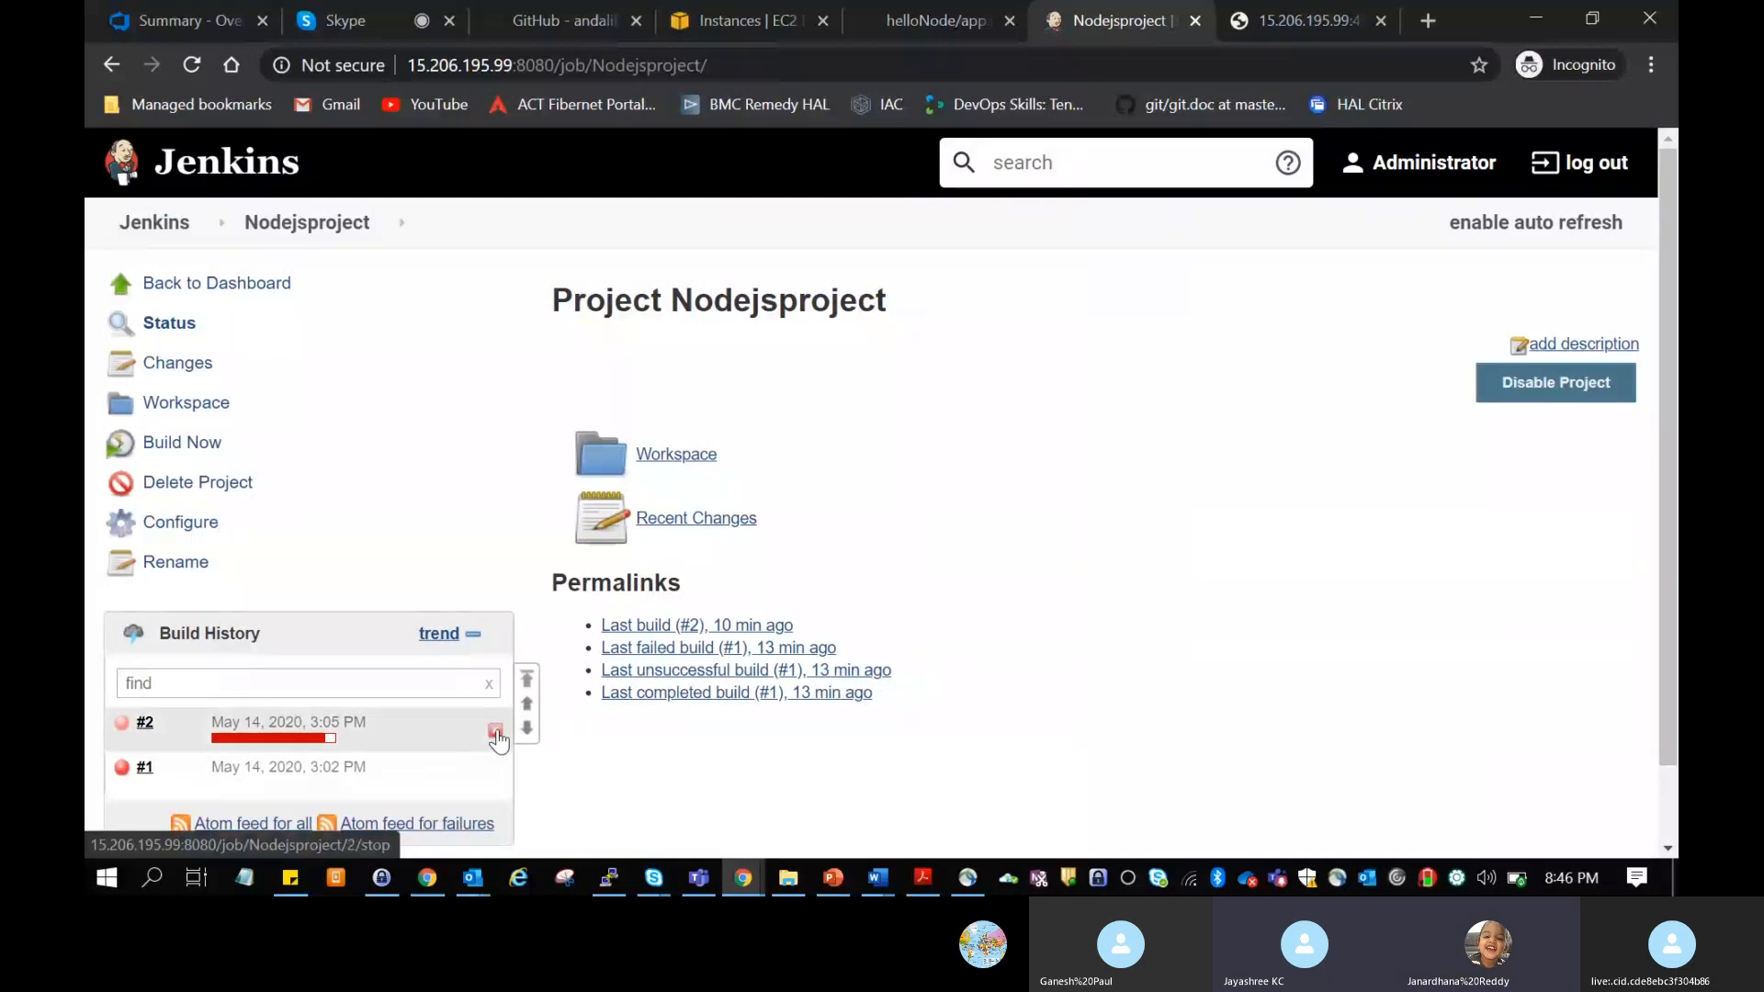
click(495, 732)
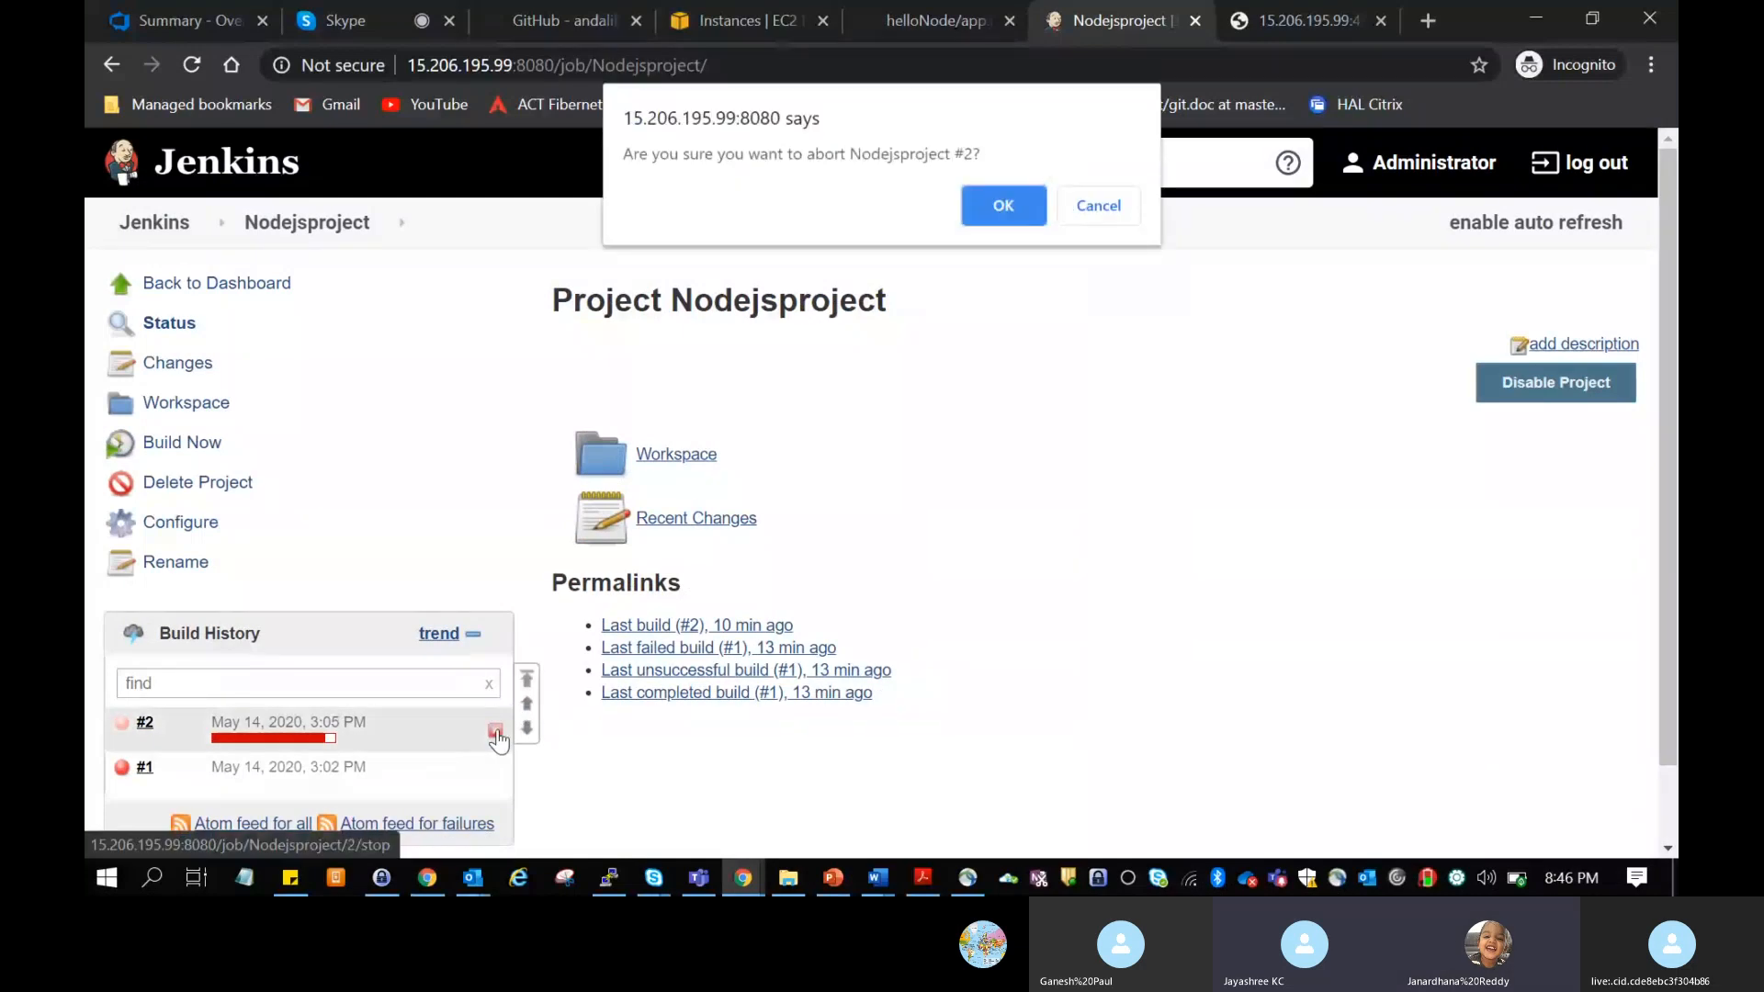
click(1001, 206)
Step: Create a new Jenkins item of type Pipeline named "pipeline"
click(154, 222)
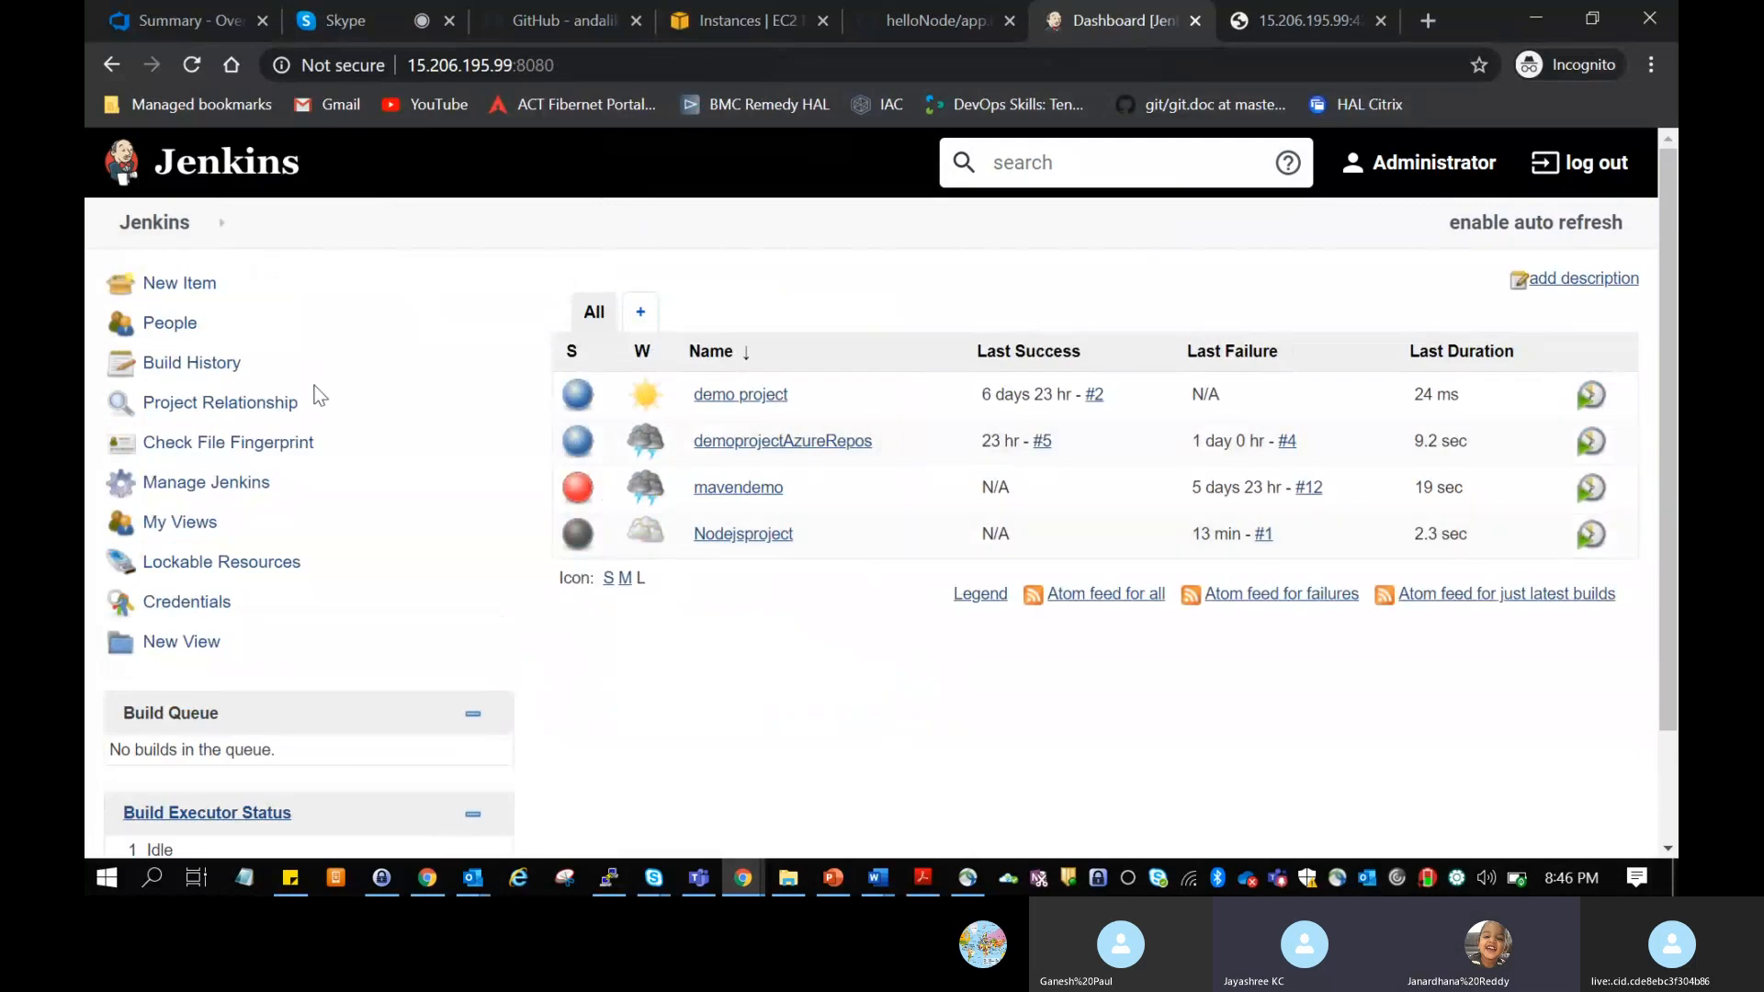
click(186, 284)
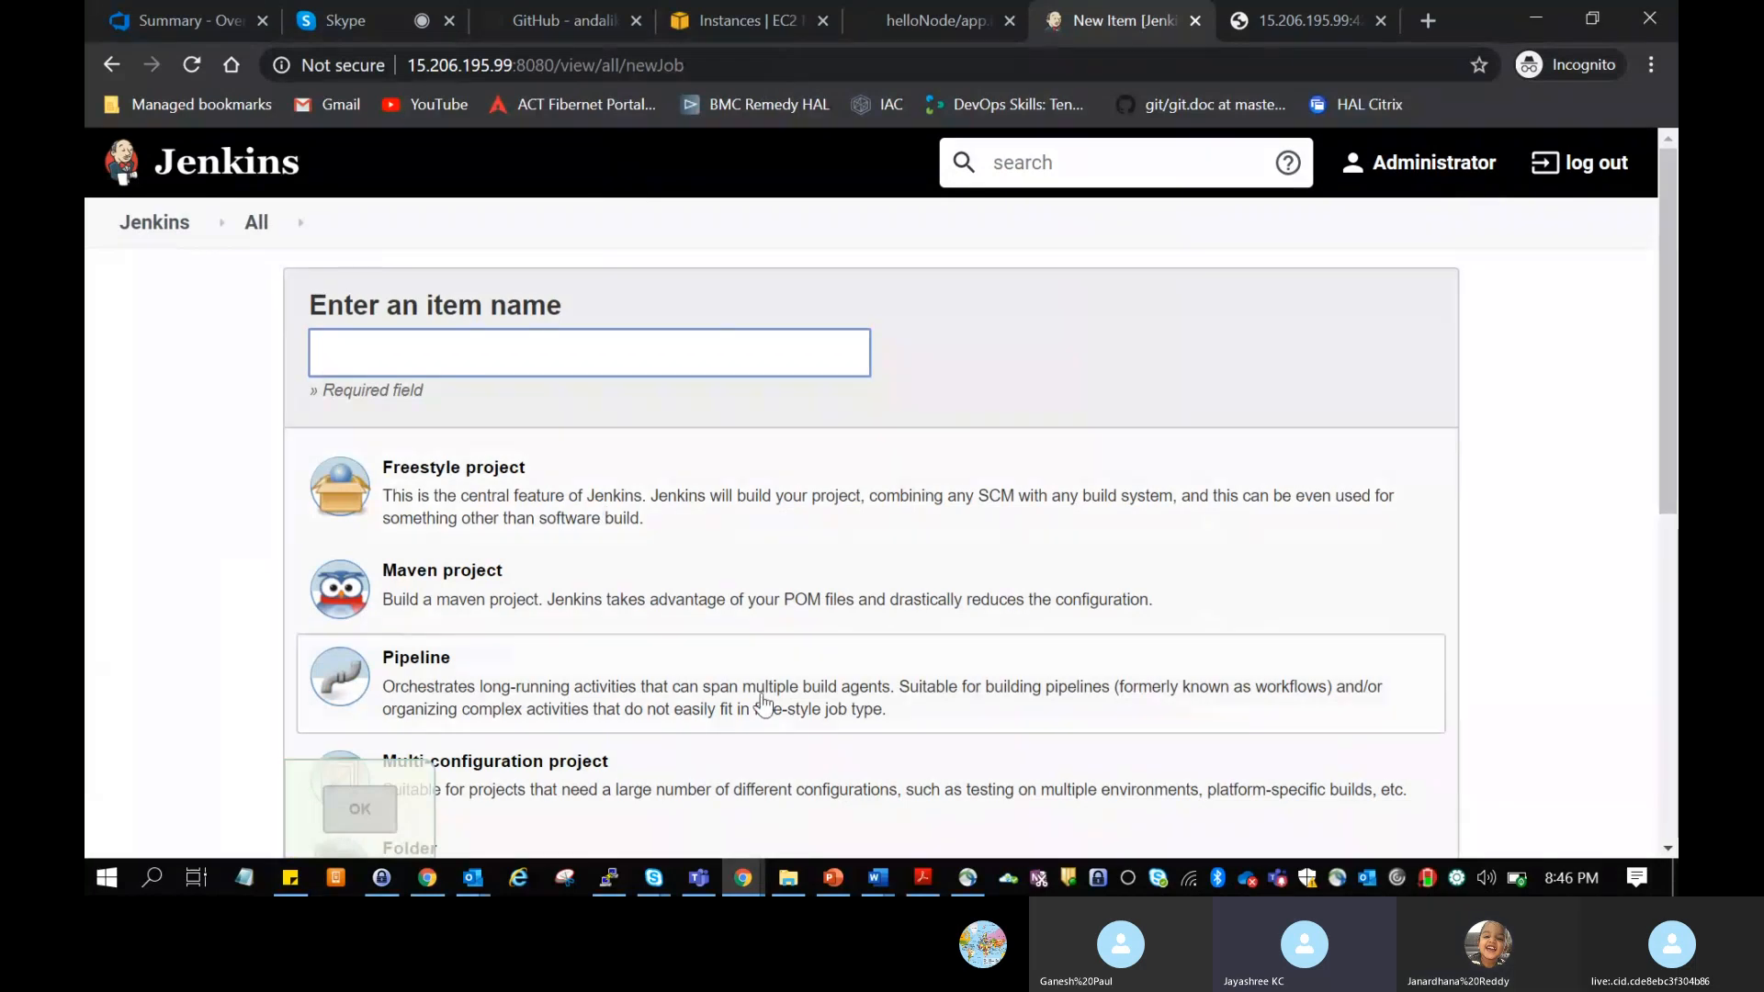
text(pipel)
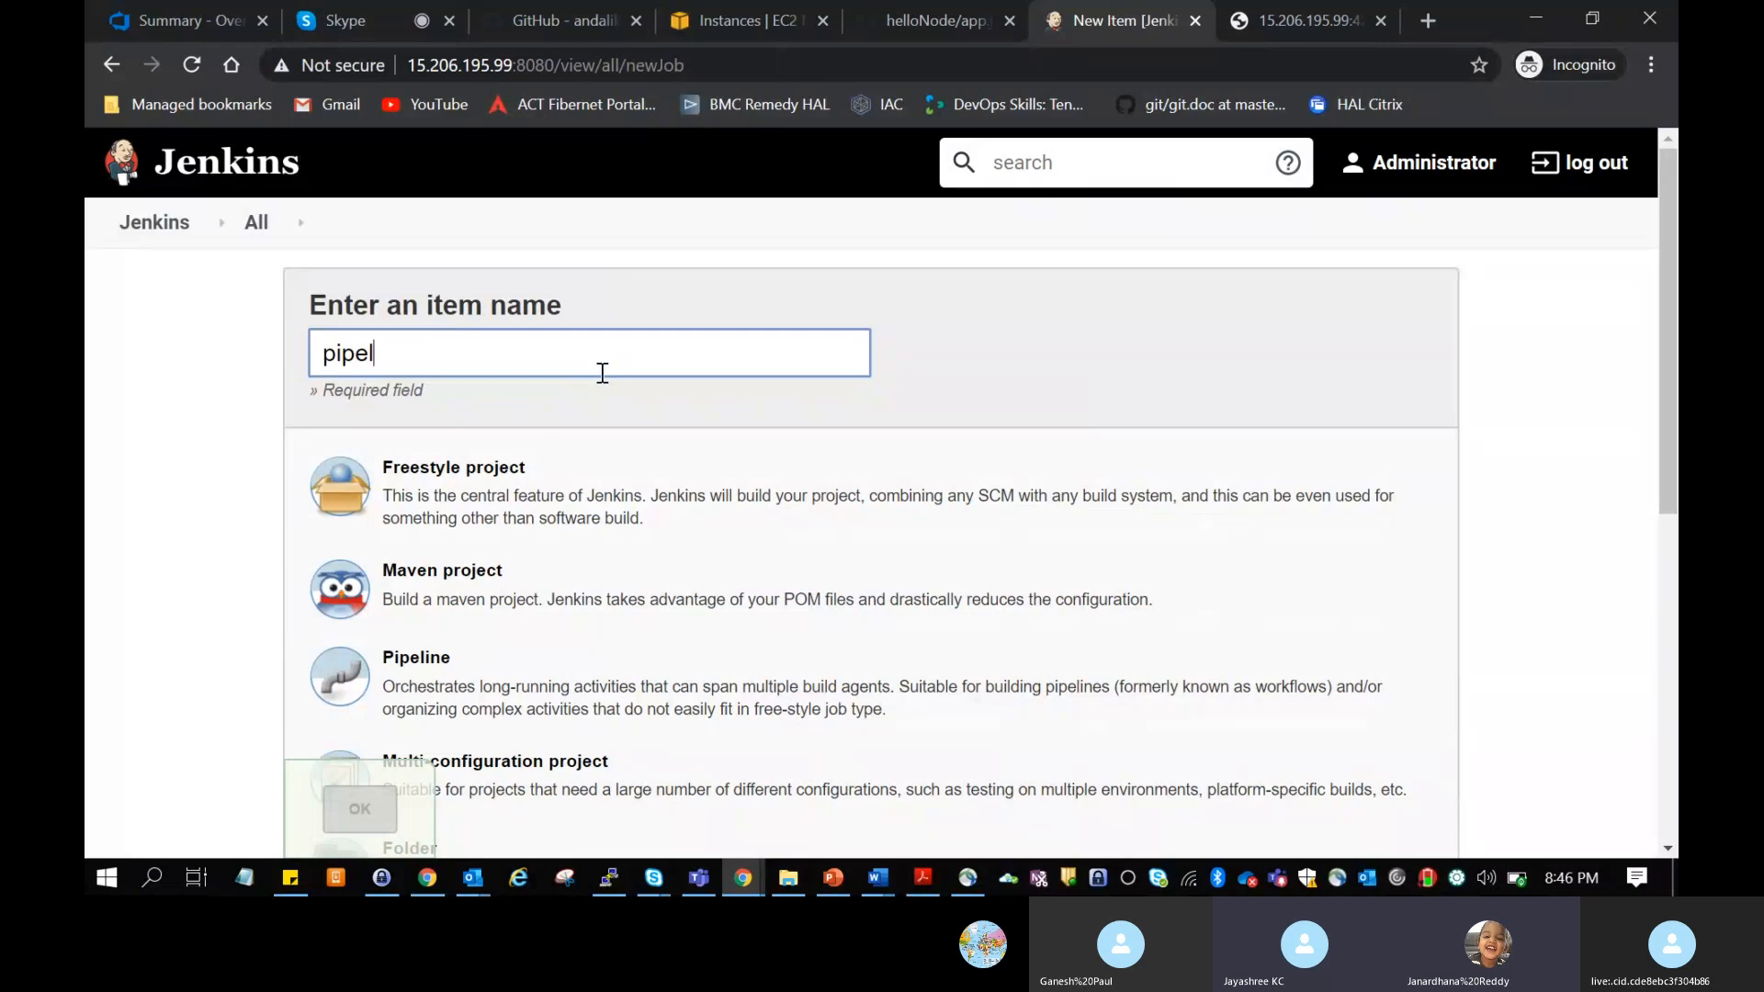
text(ine)
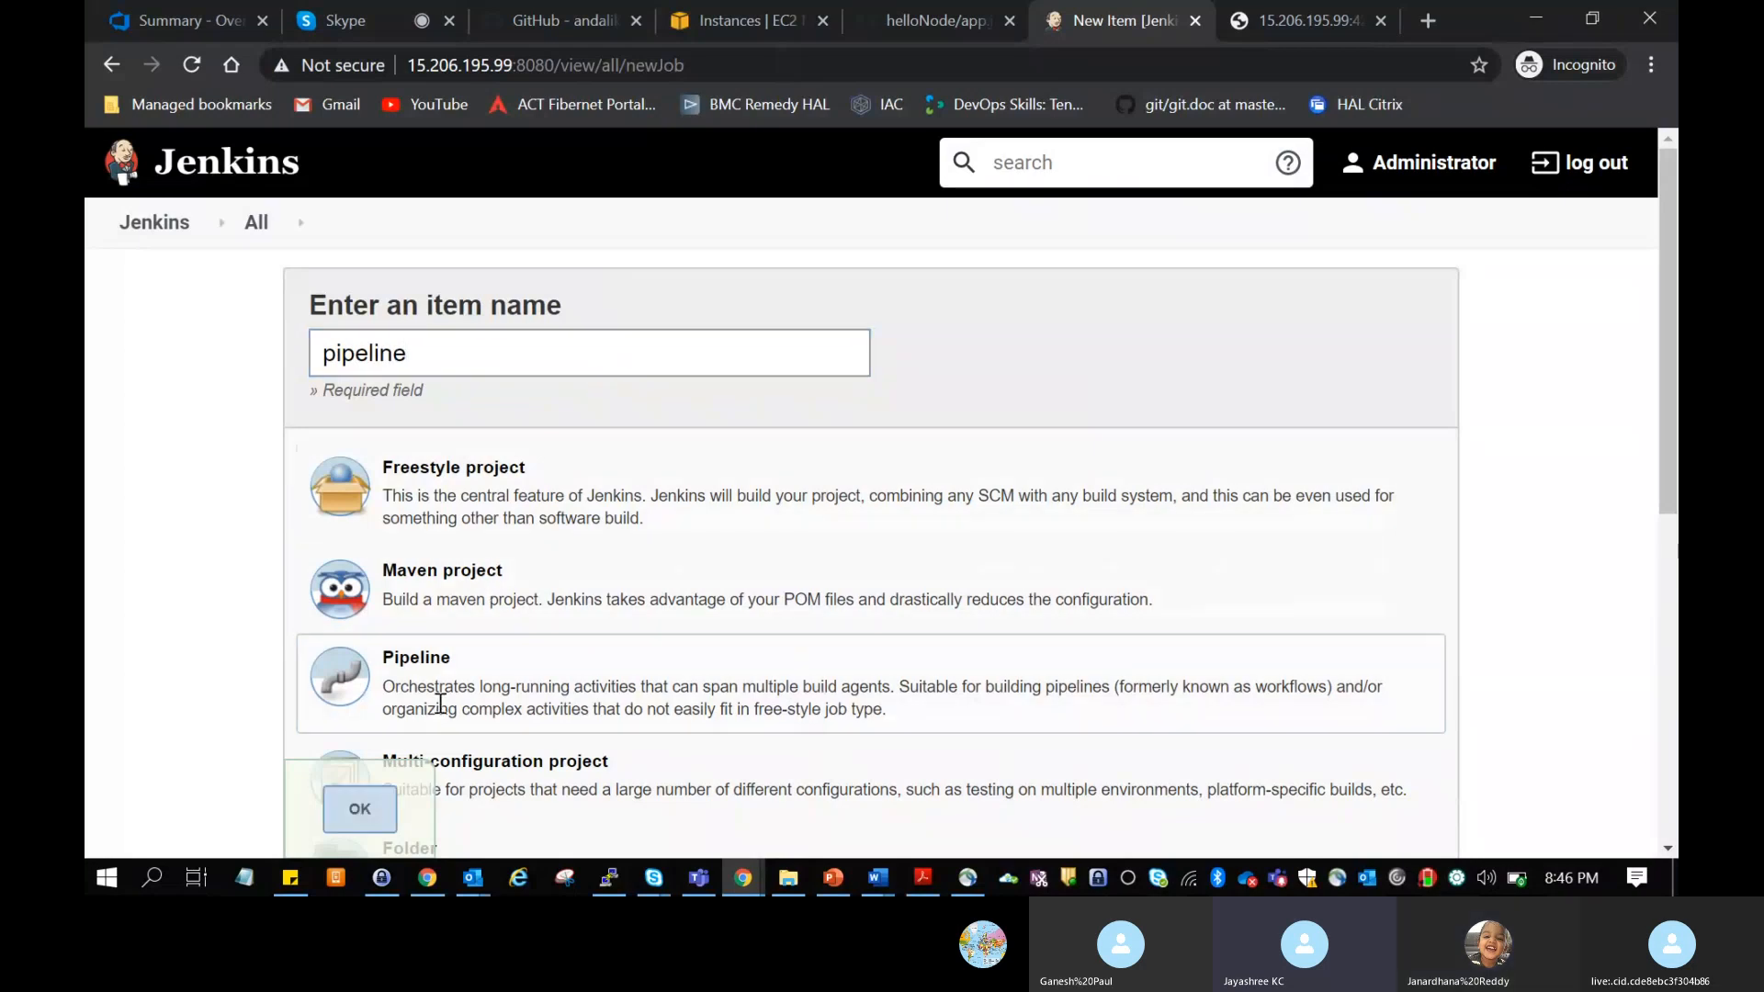
click(440, 703)
click(359, 809)
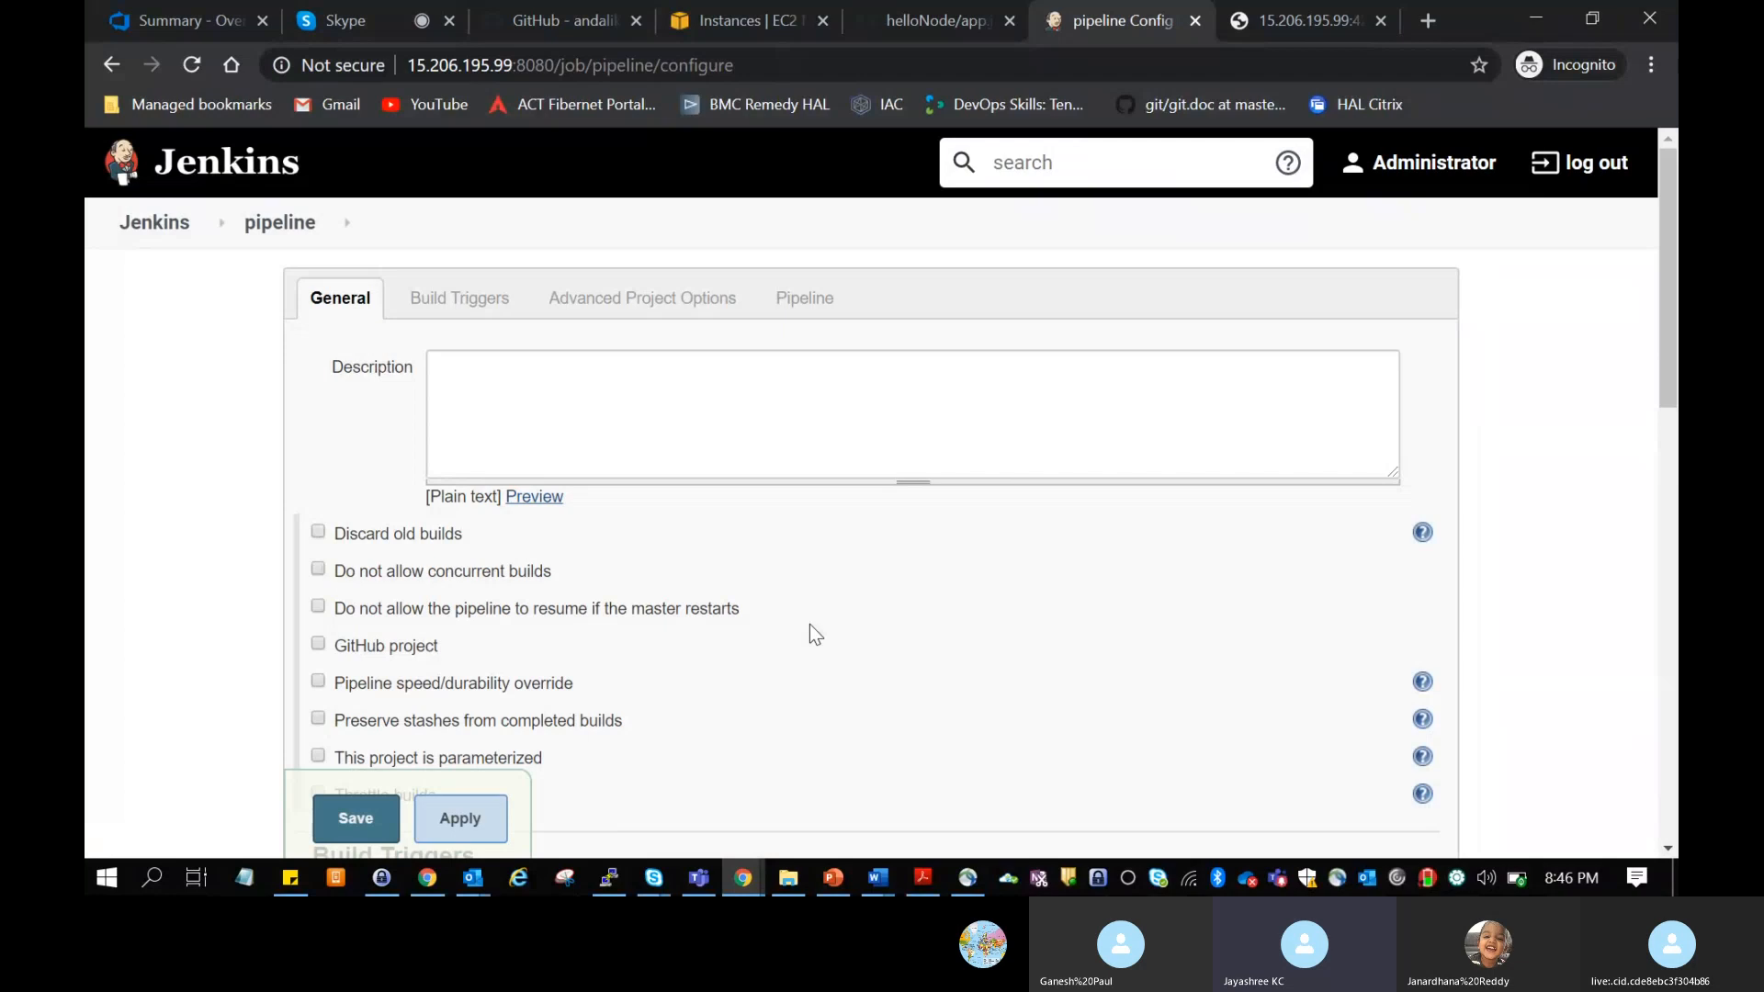
Step: Set the pipeline definition to Pipeline script from SCM and choose Git as the SCM
scroll(811, 628, down, 5)
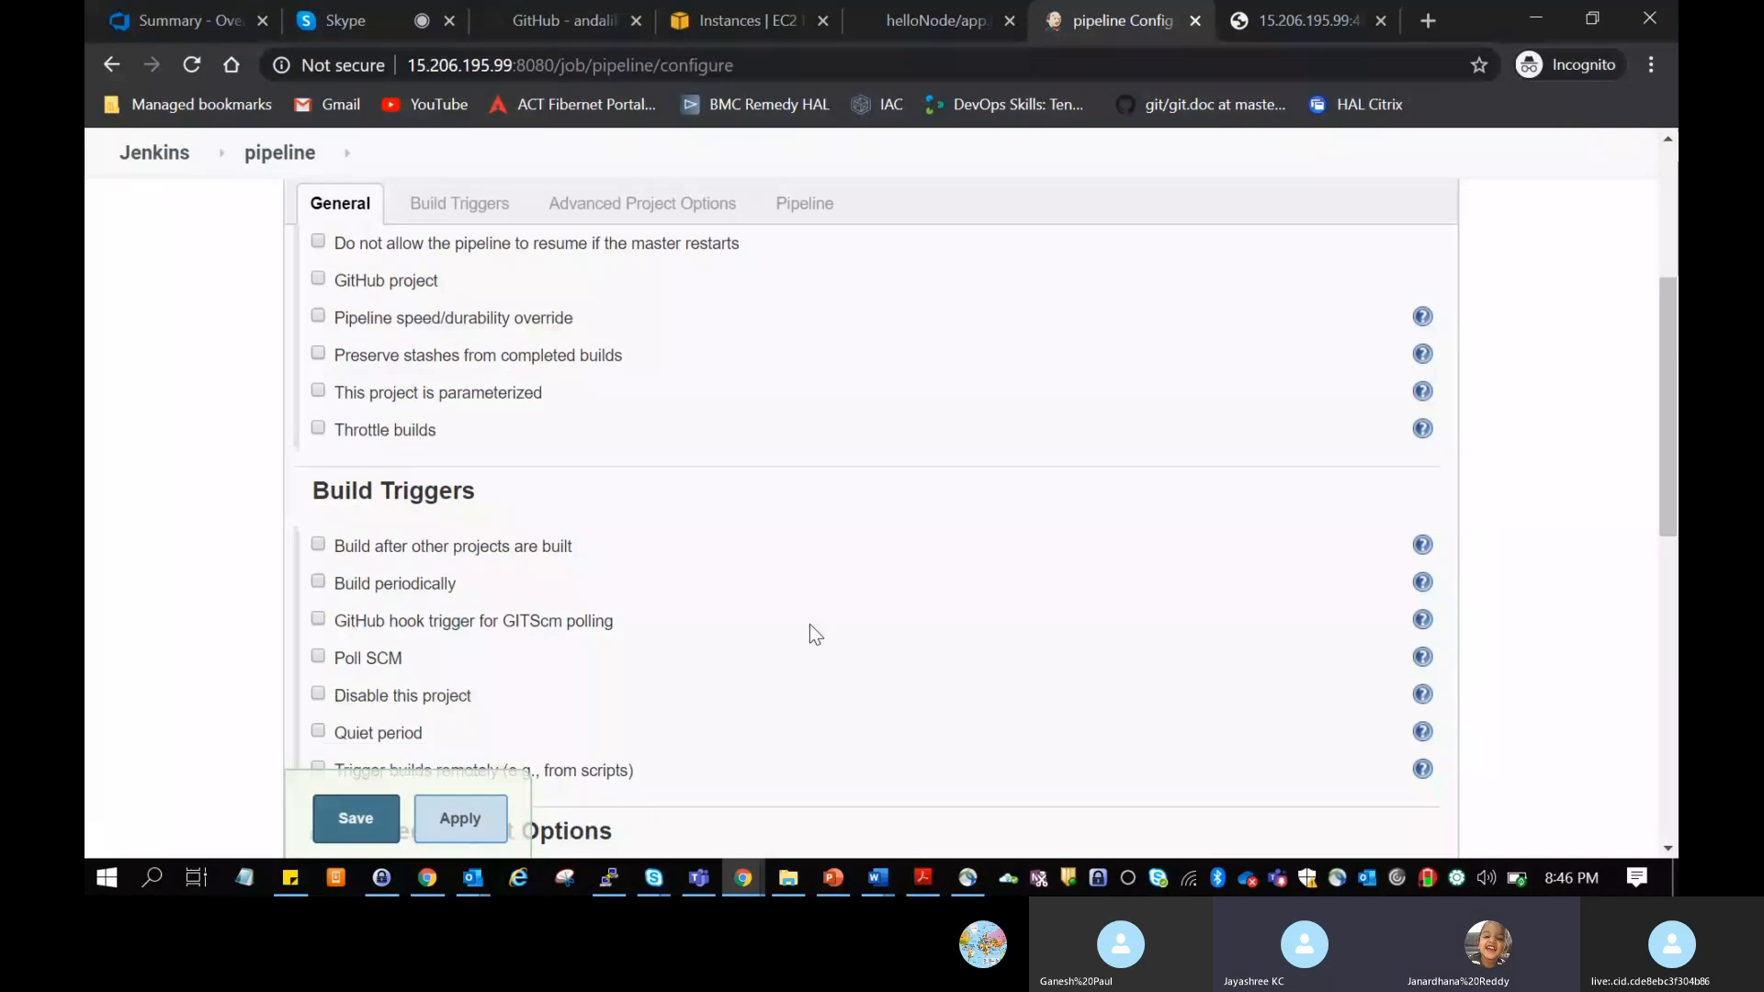
scroll(809, 625, down, 5)
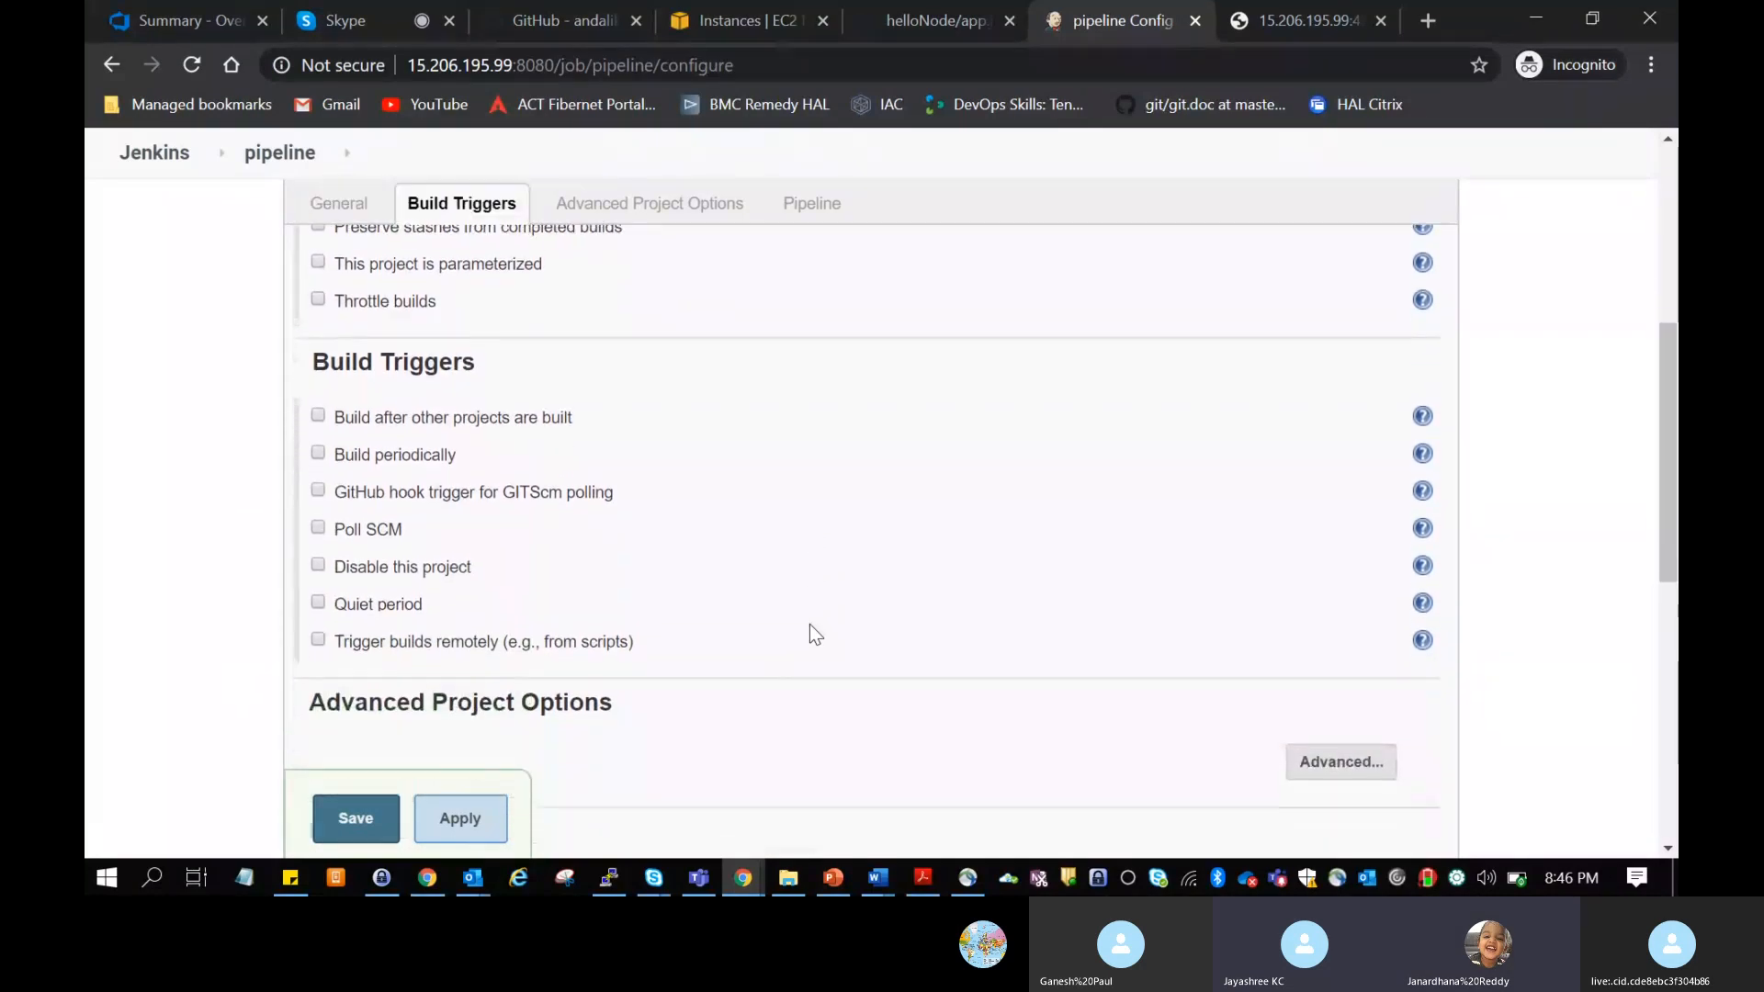
scroll(812, 624, down, 3)
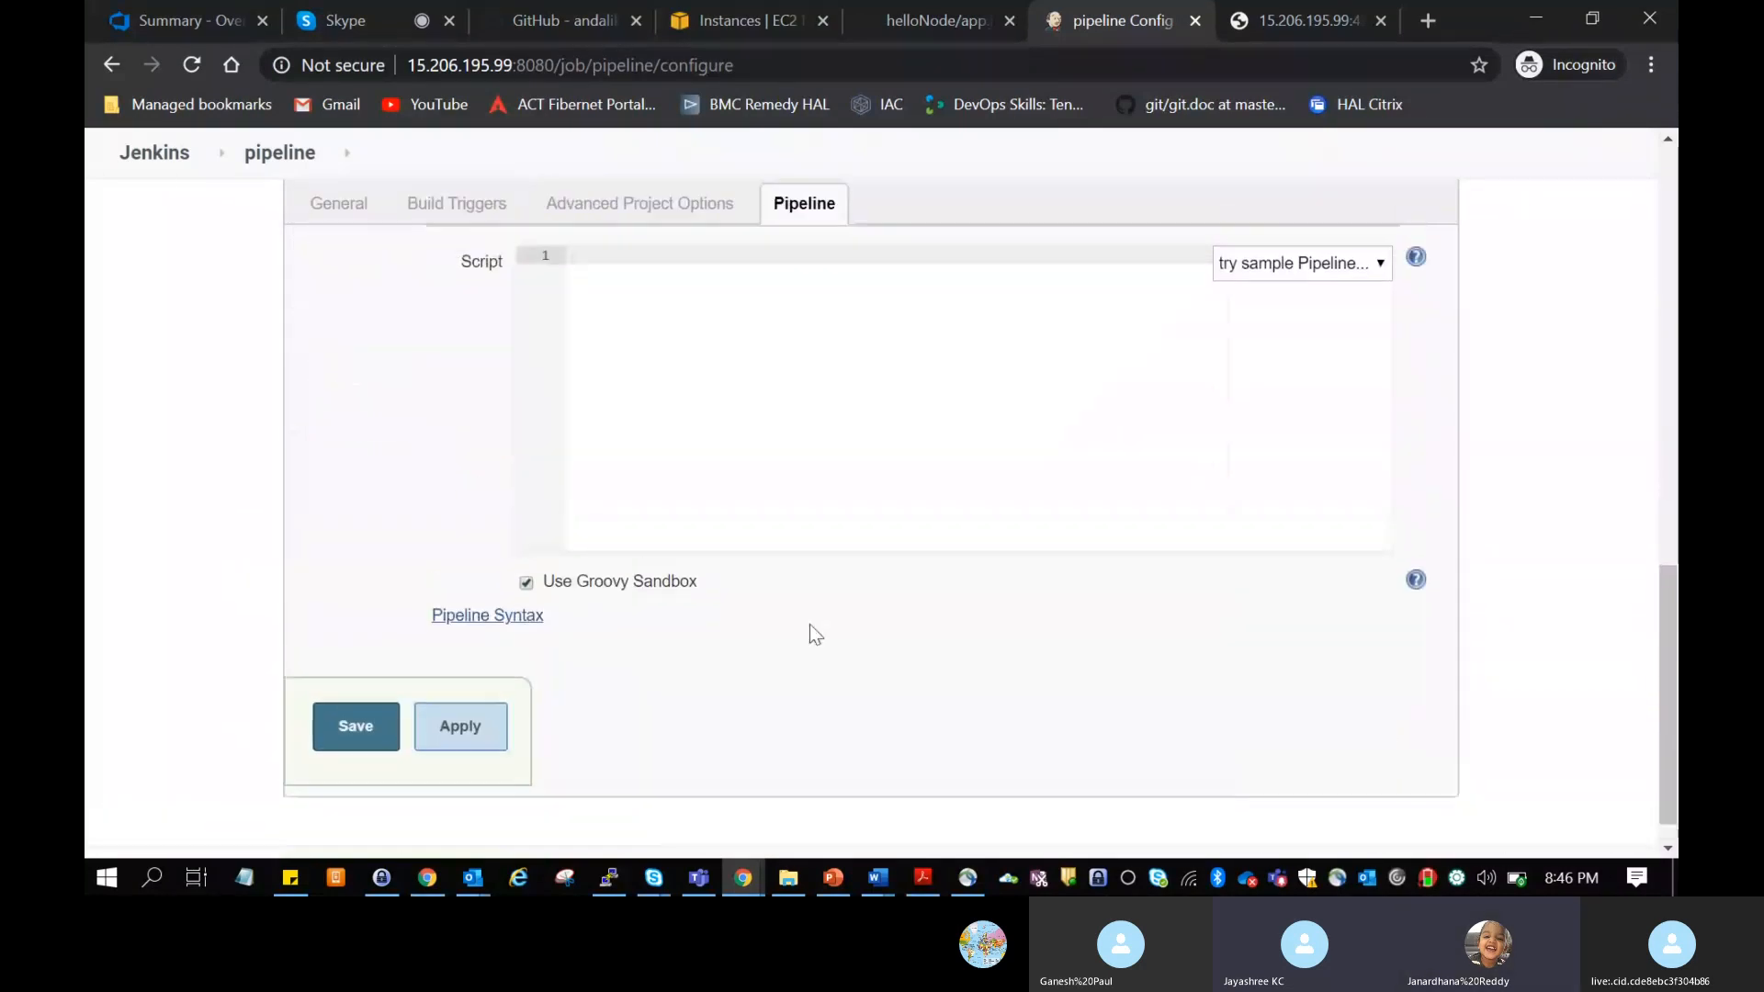
scroll(811, 622, up, 1)
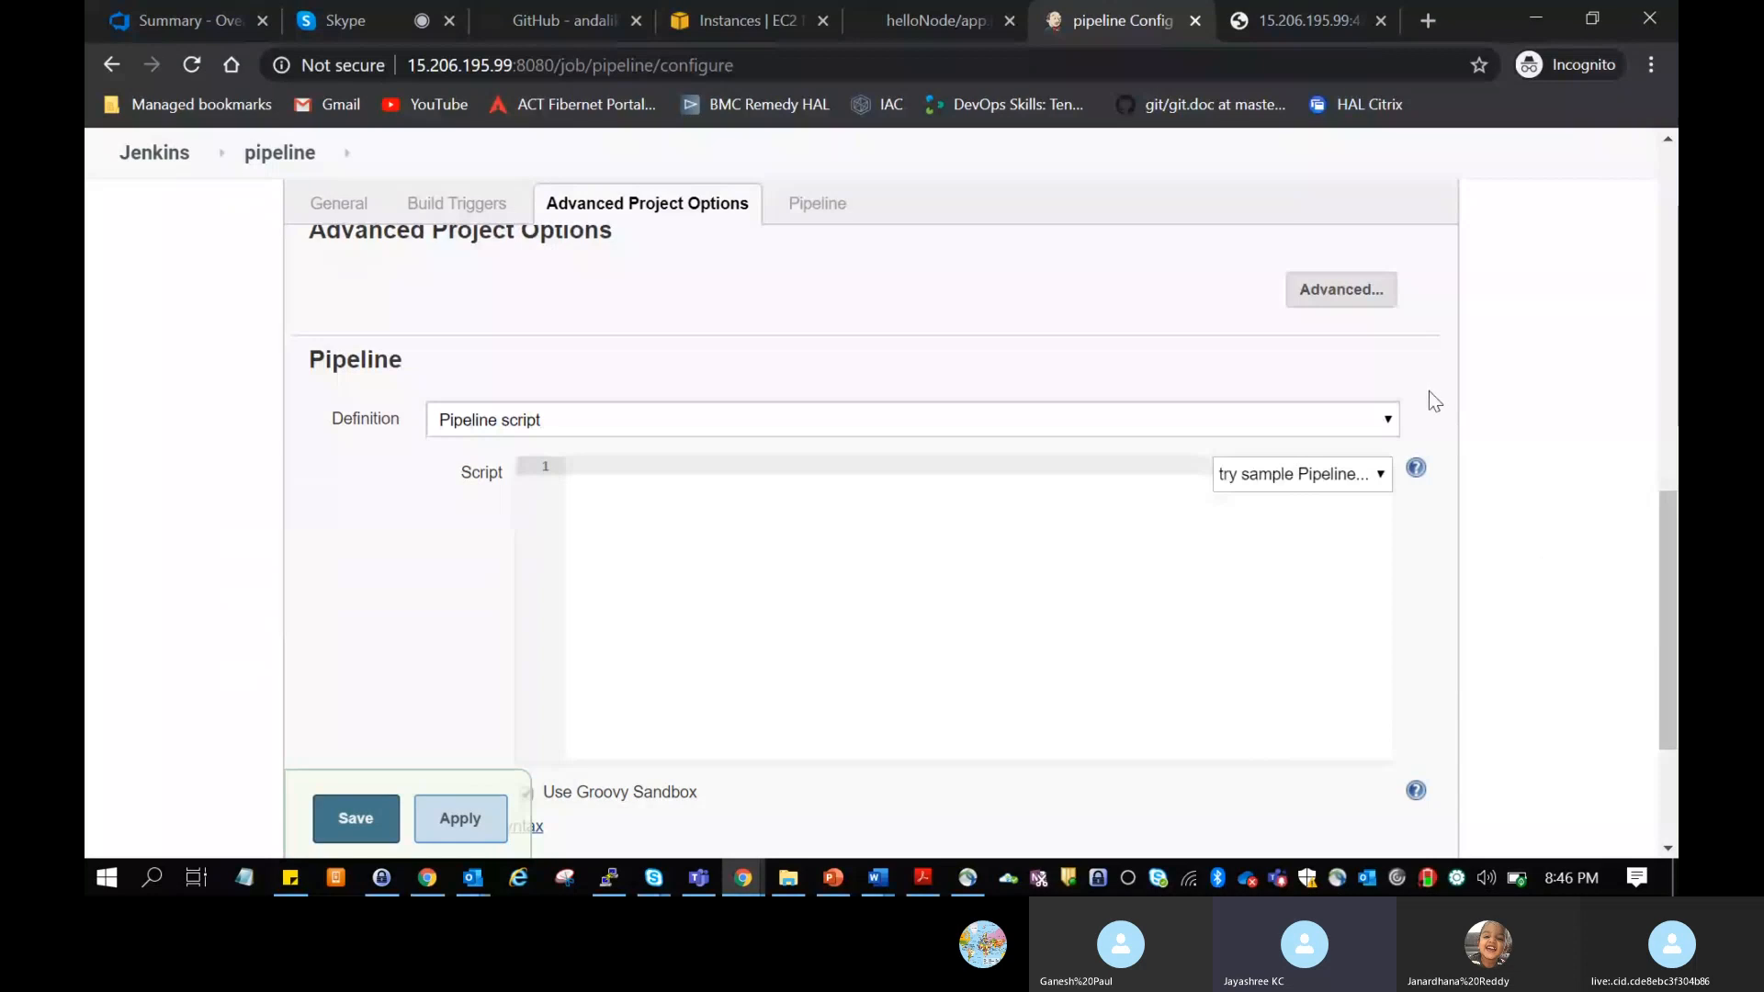
click(1385, 418)
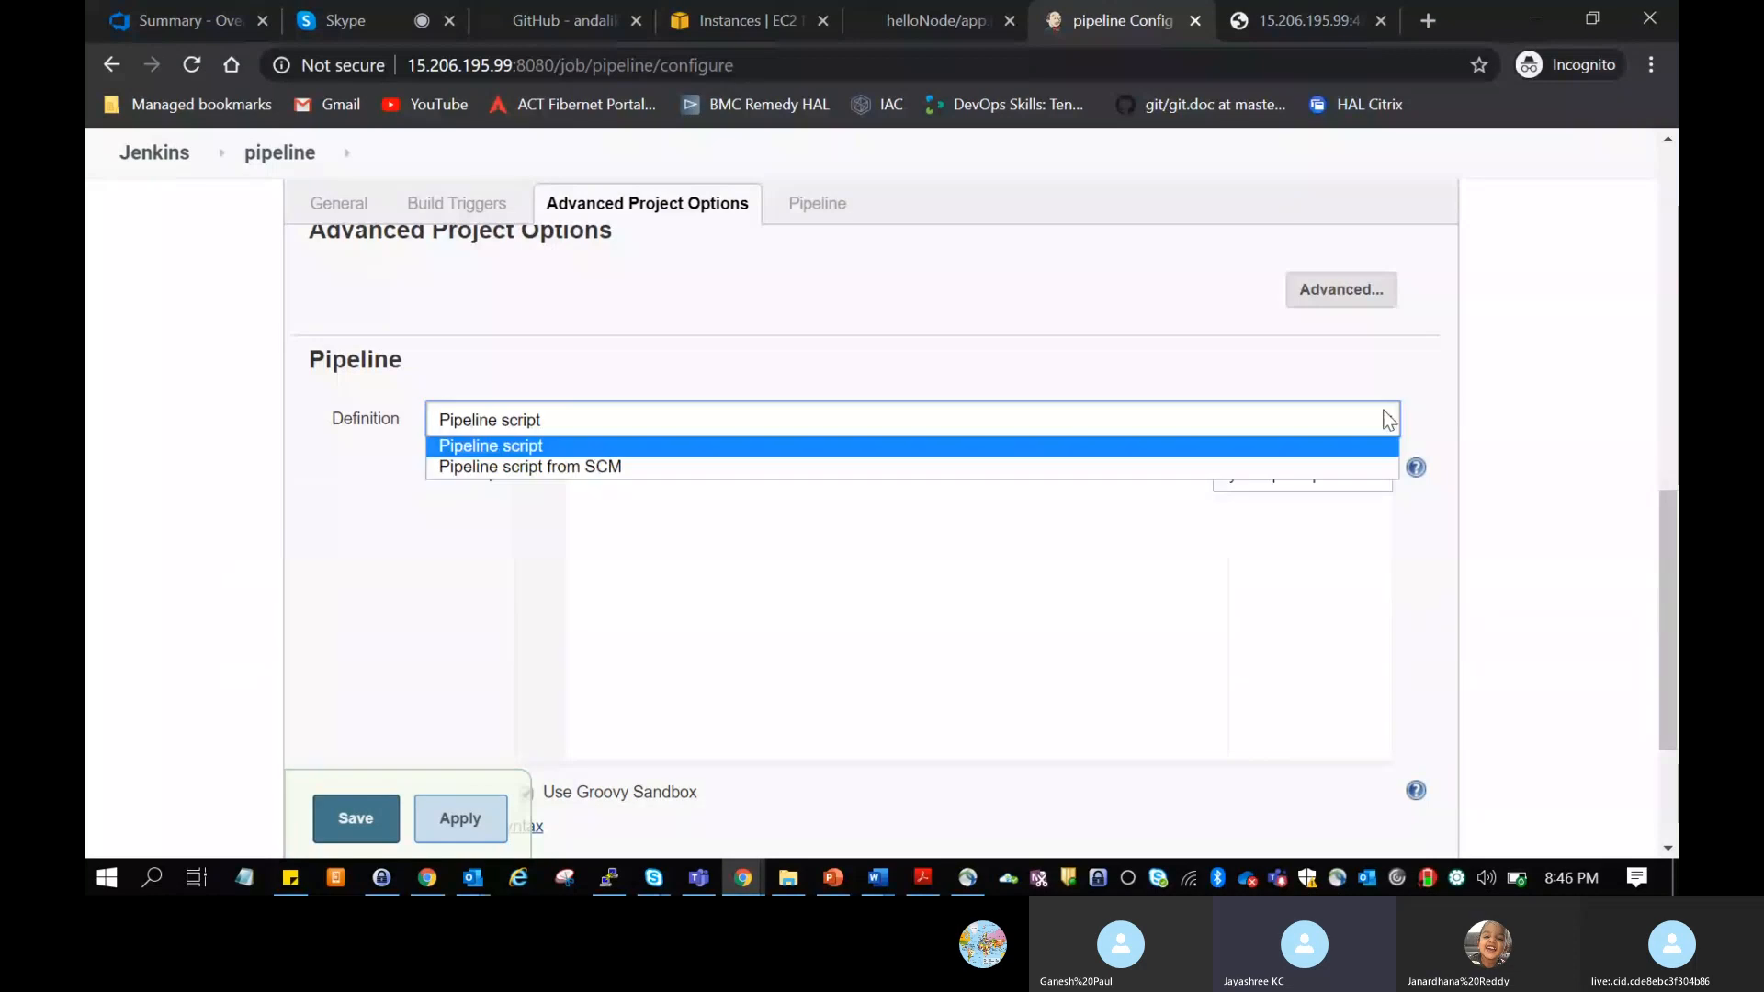
click(1430, 410)
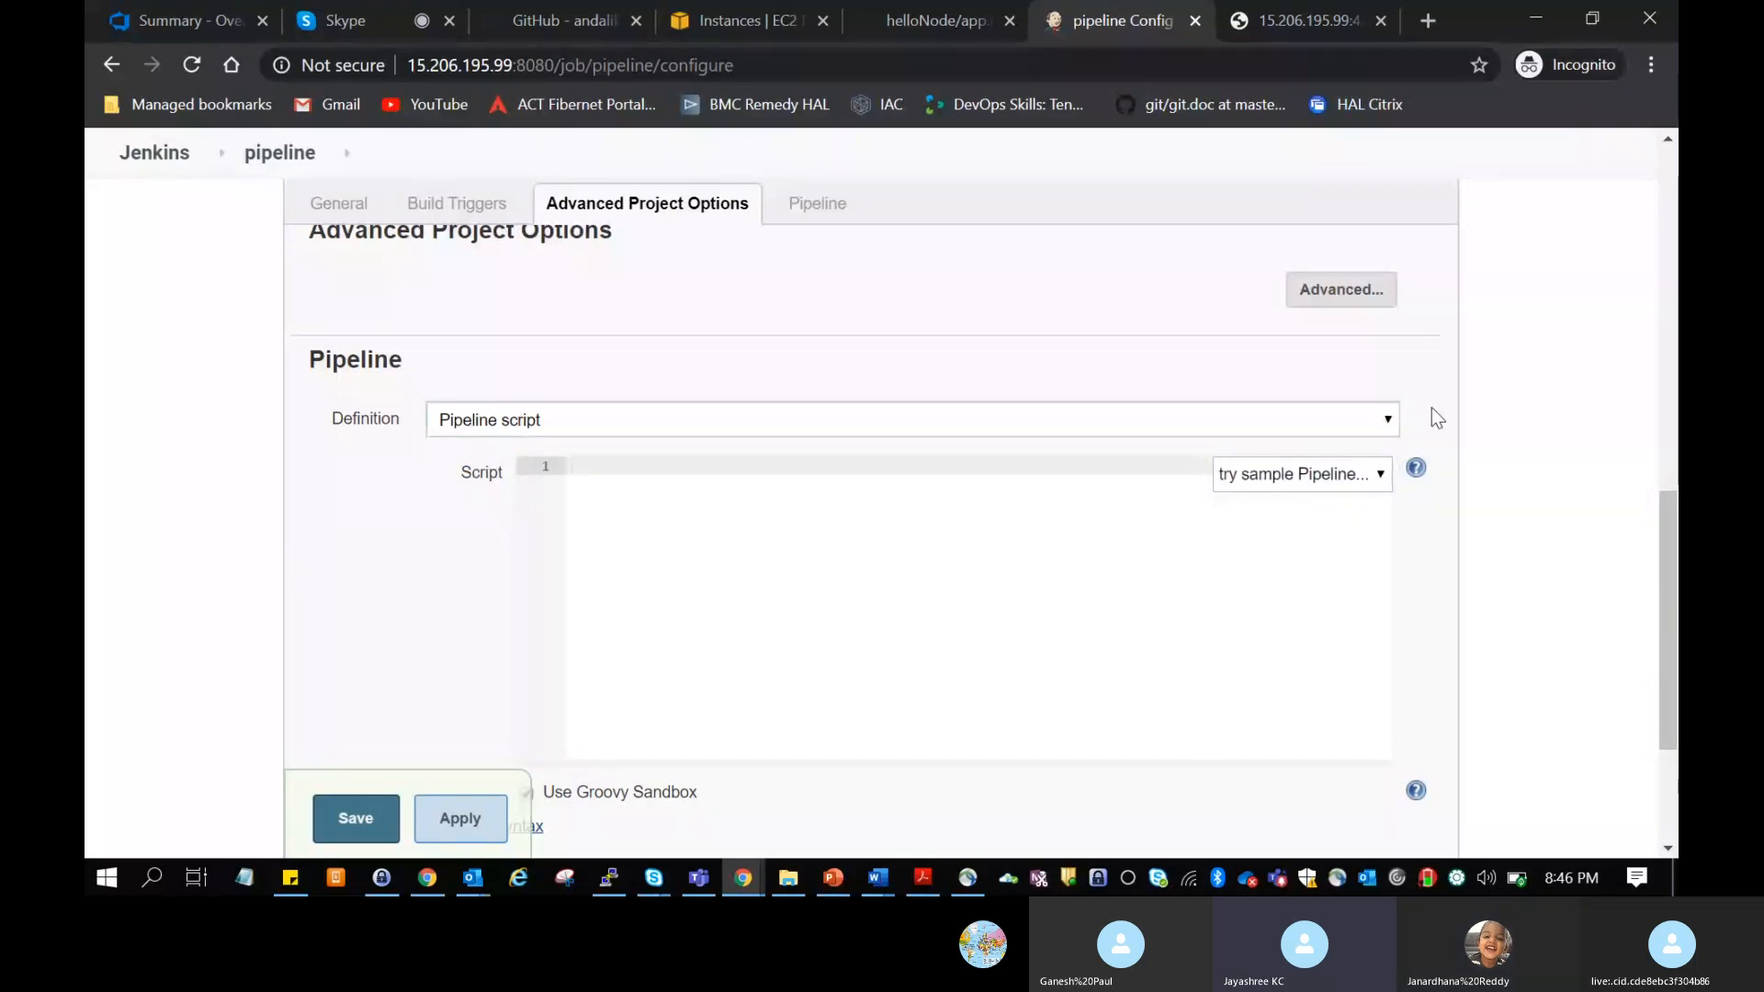
click(1321, 420)
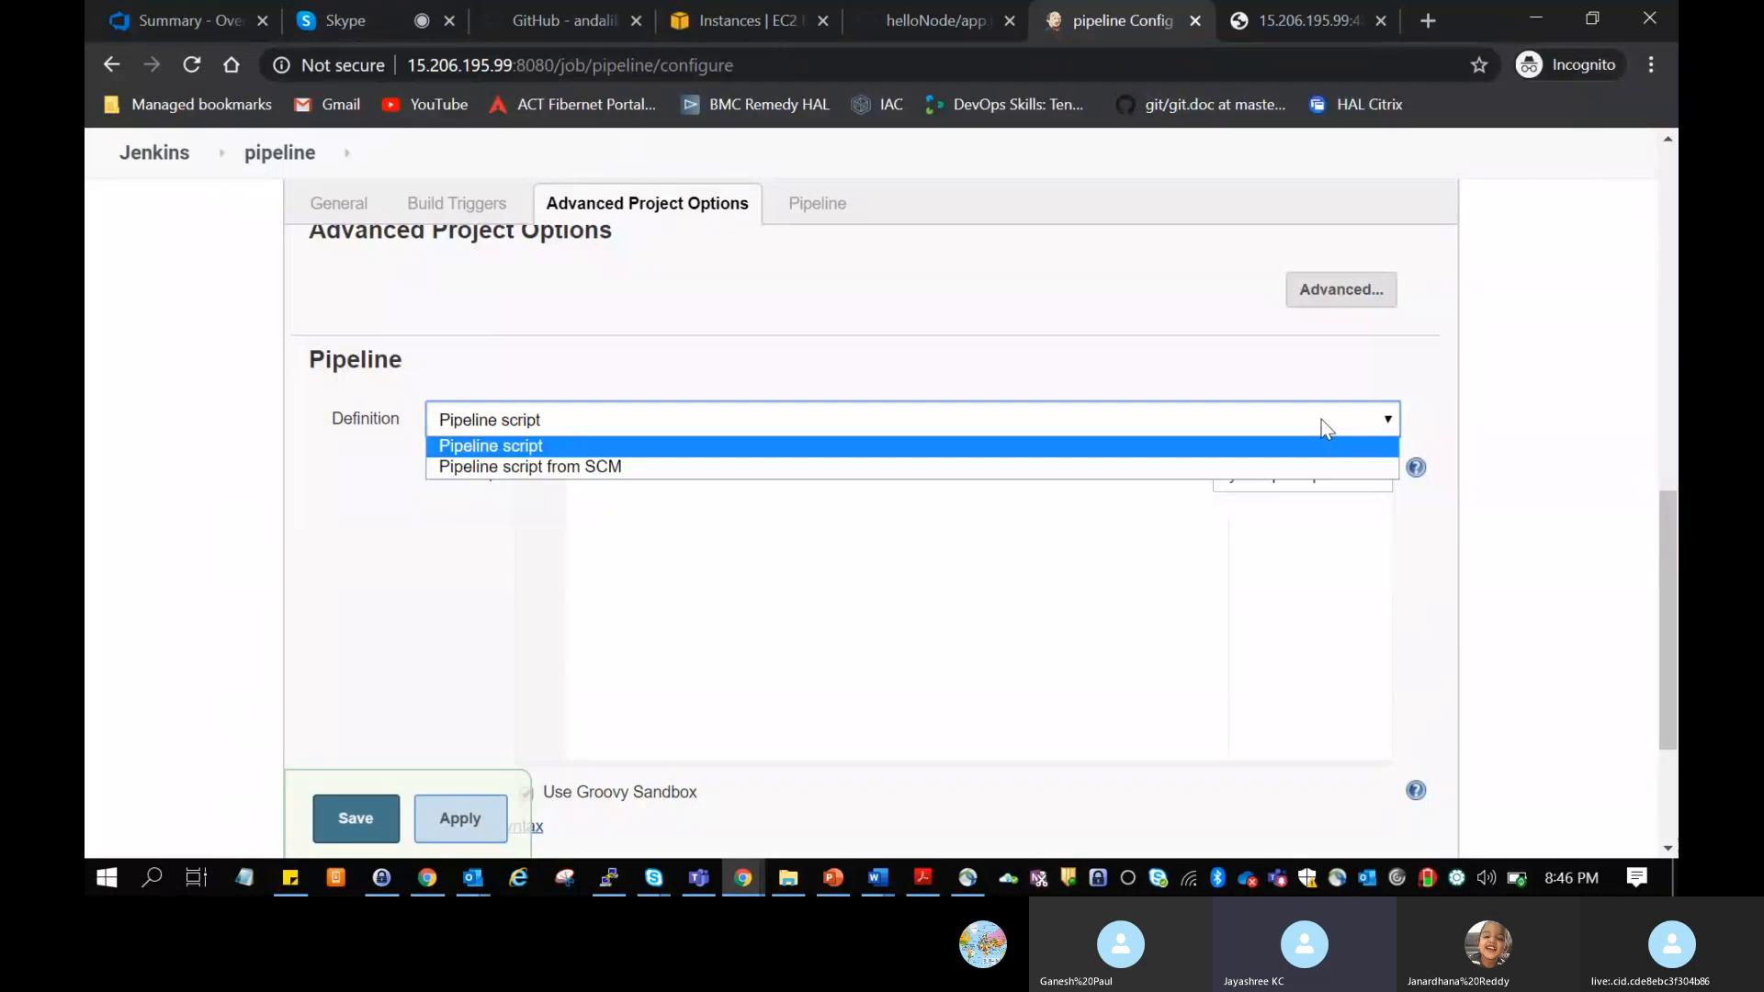
click(1269, 452)
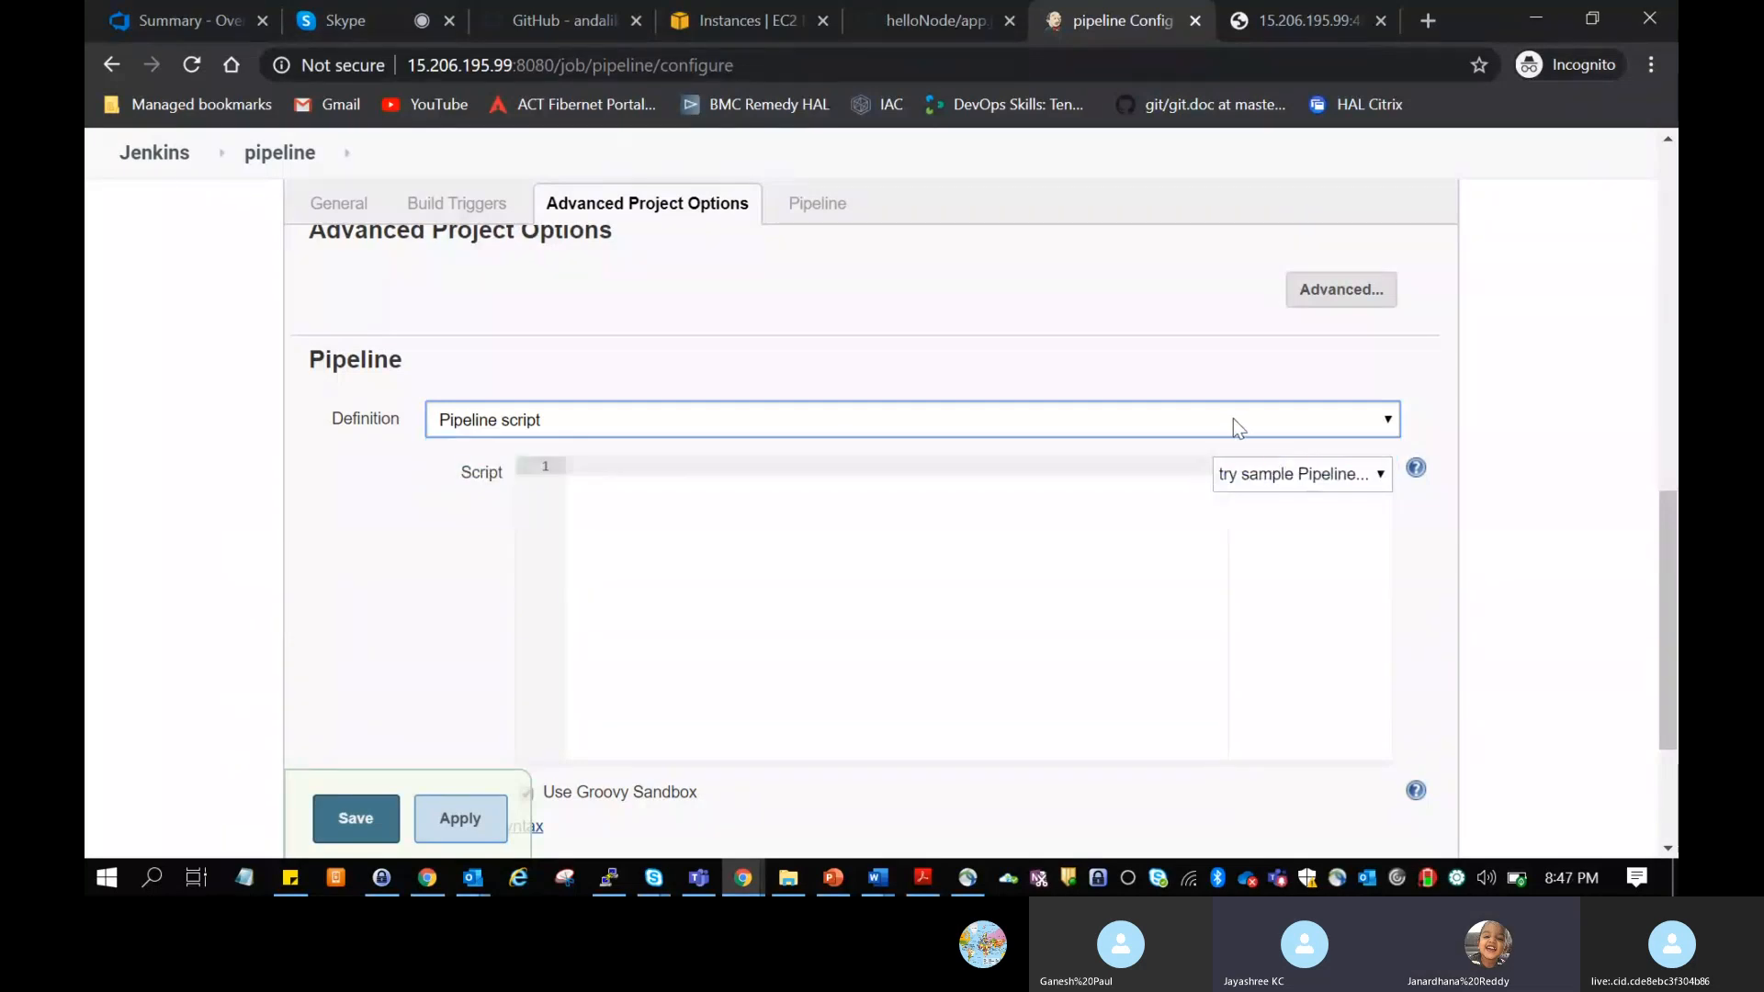
click(1233, 425)
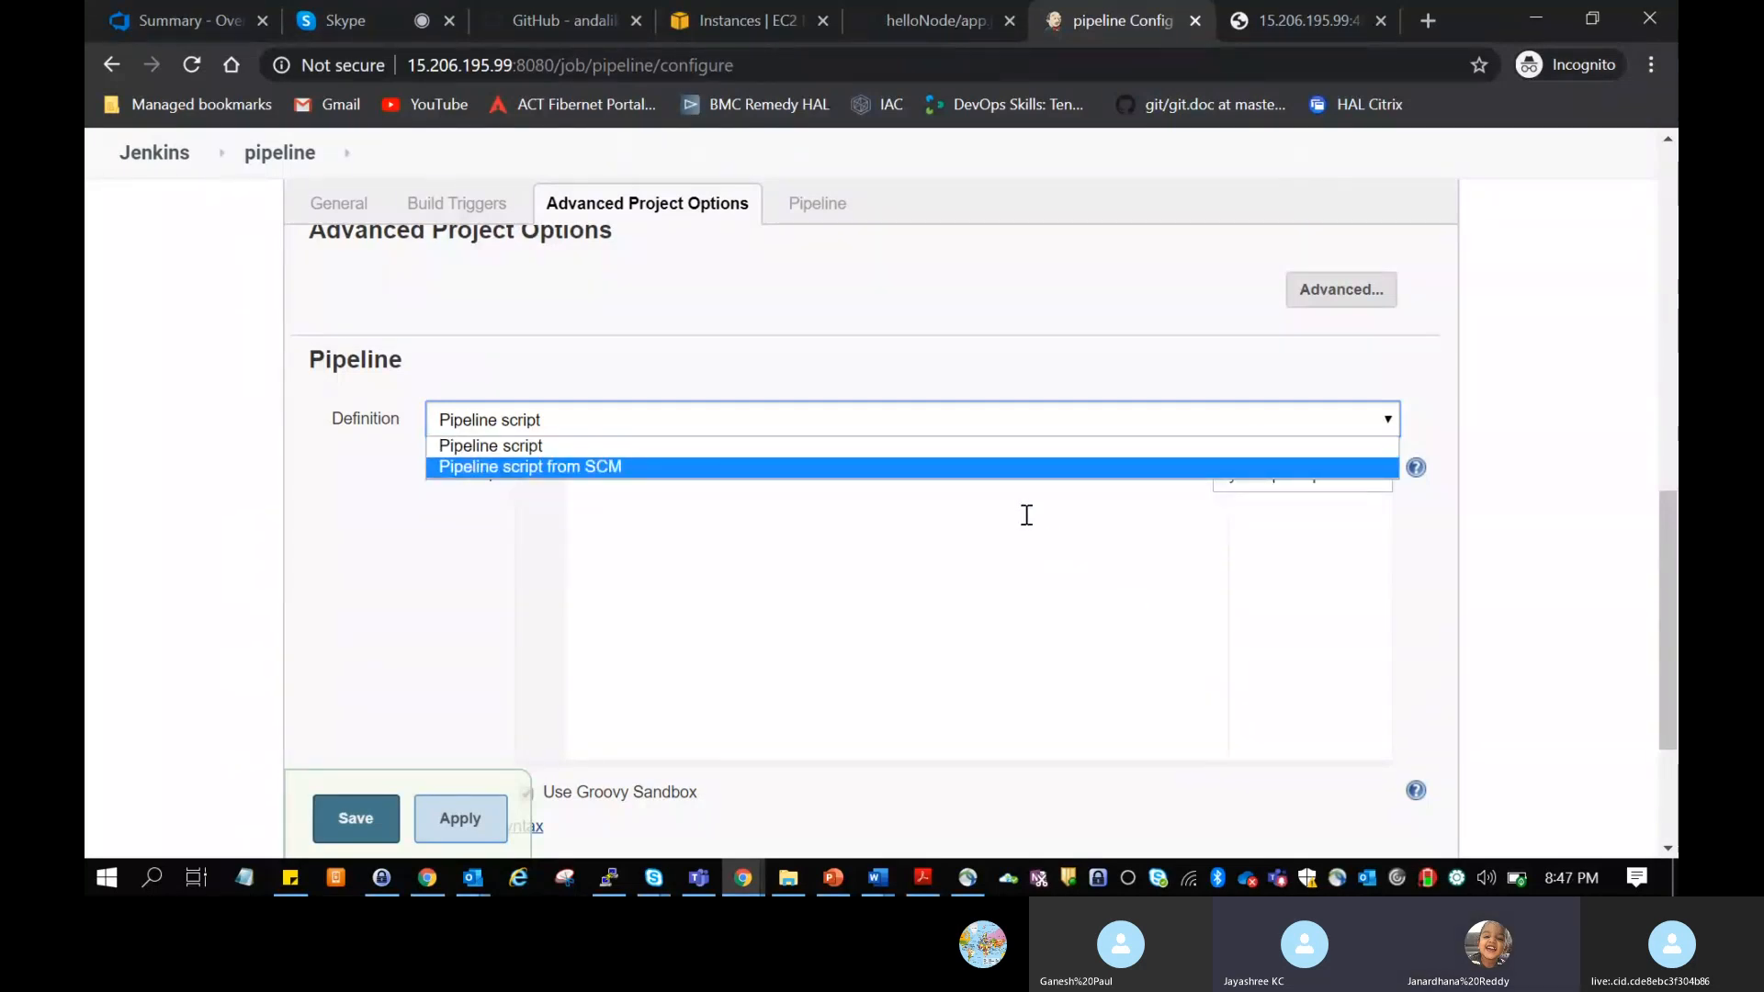
click(962, 468)
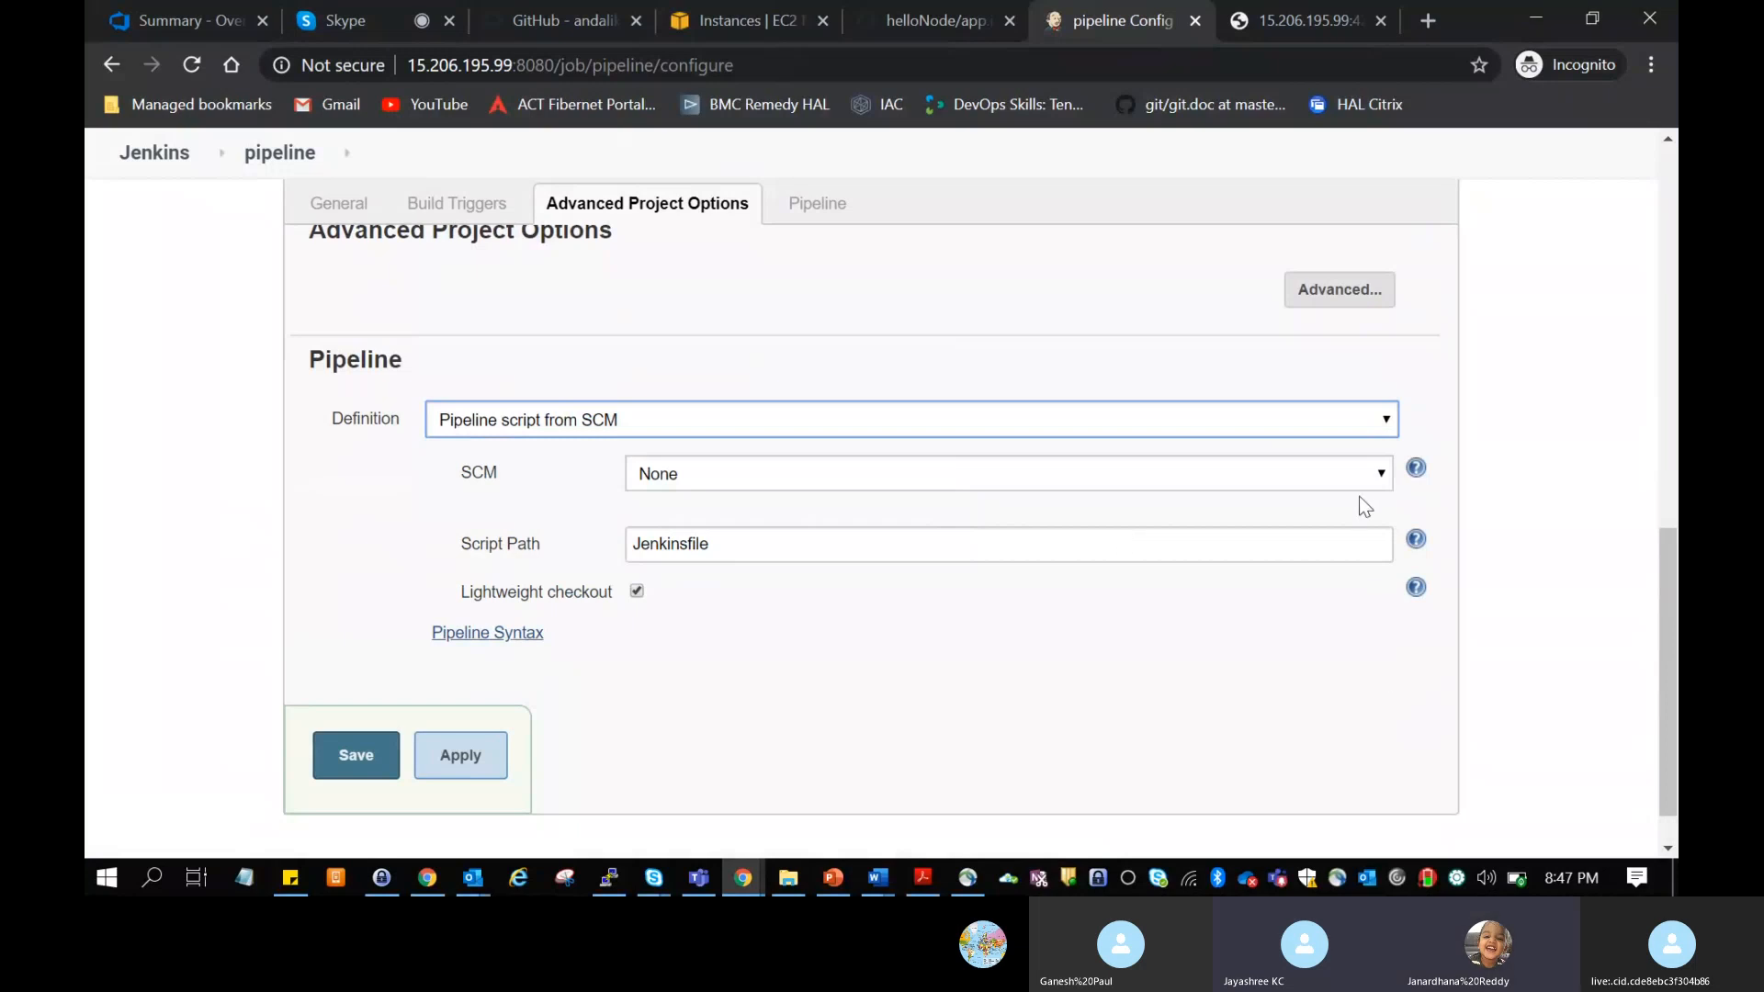
click(1378, 476)
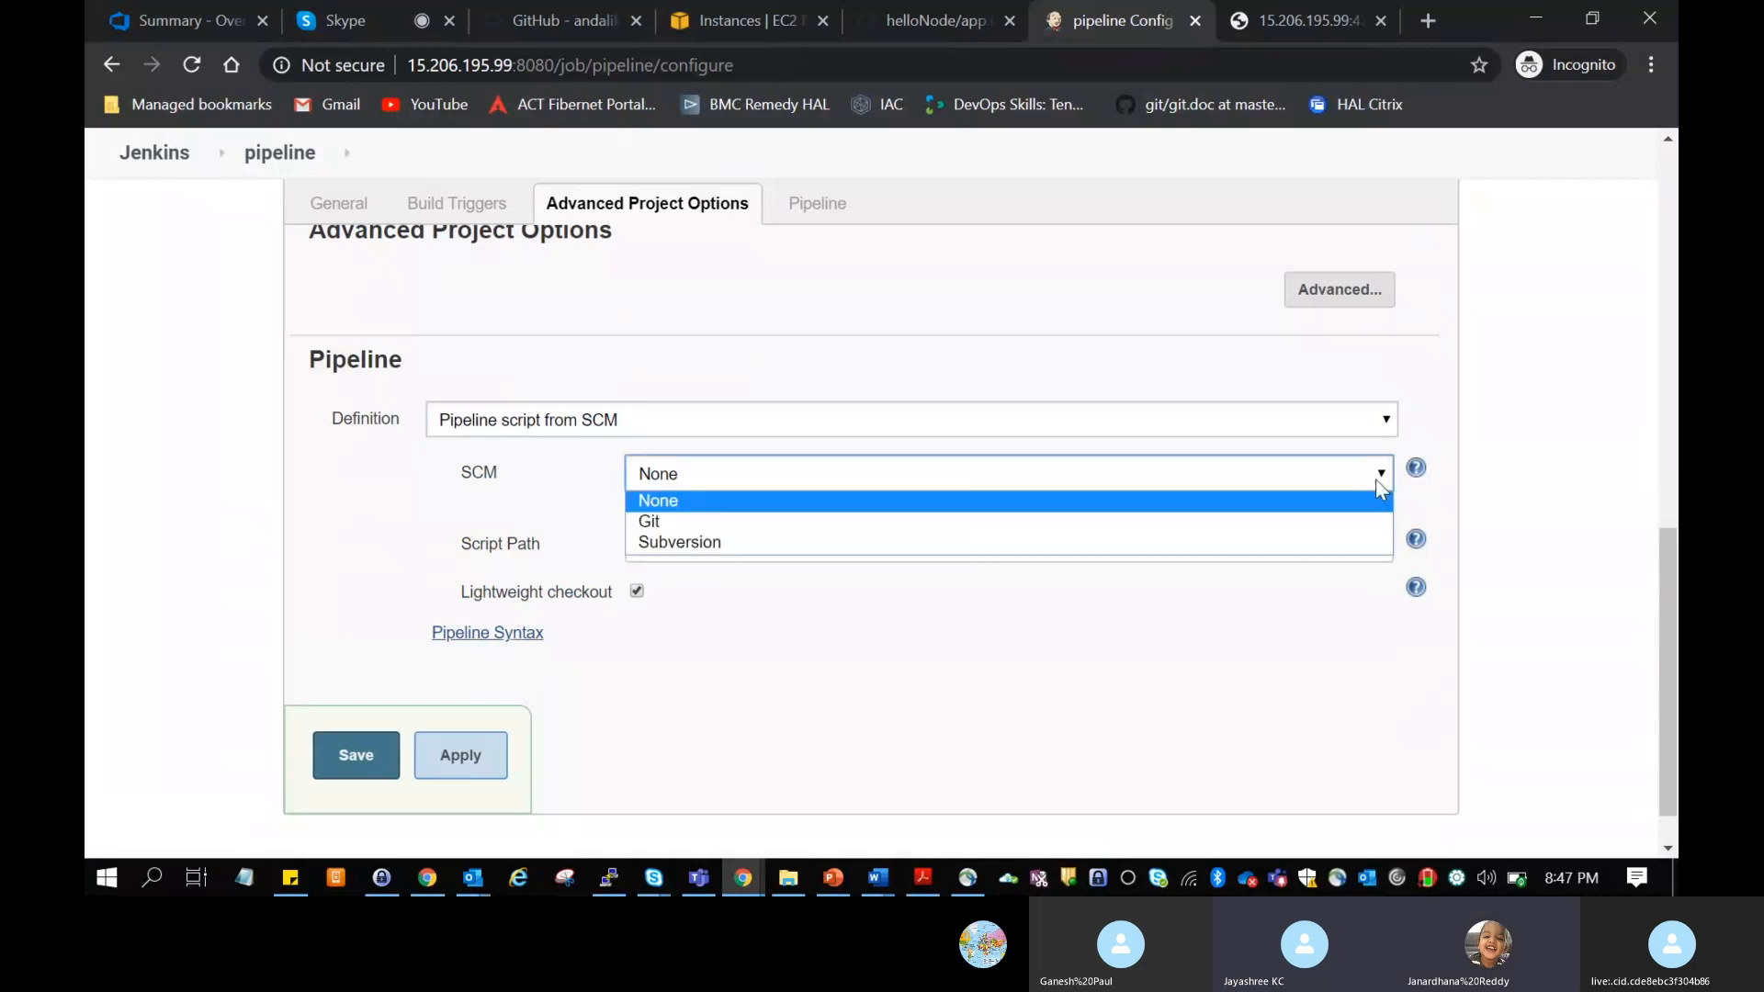
click(1337, 522)
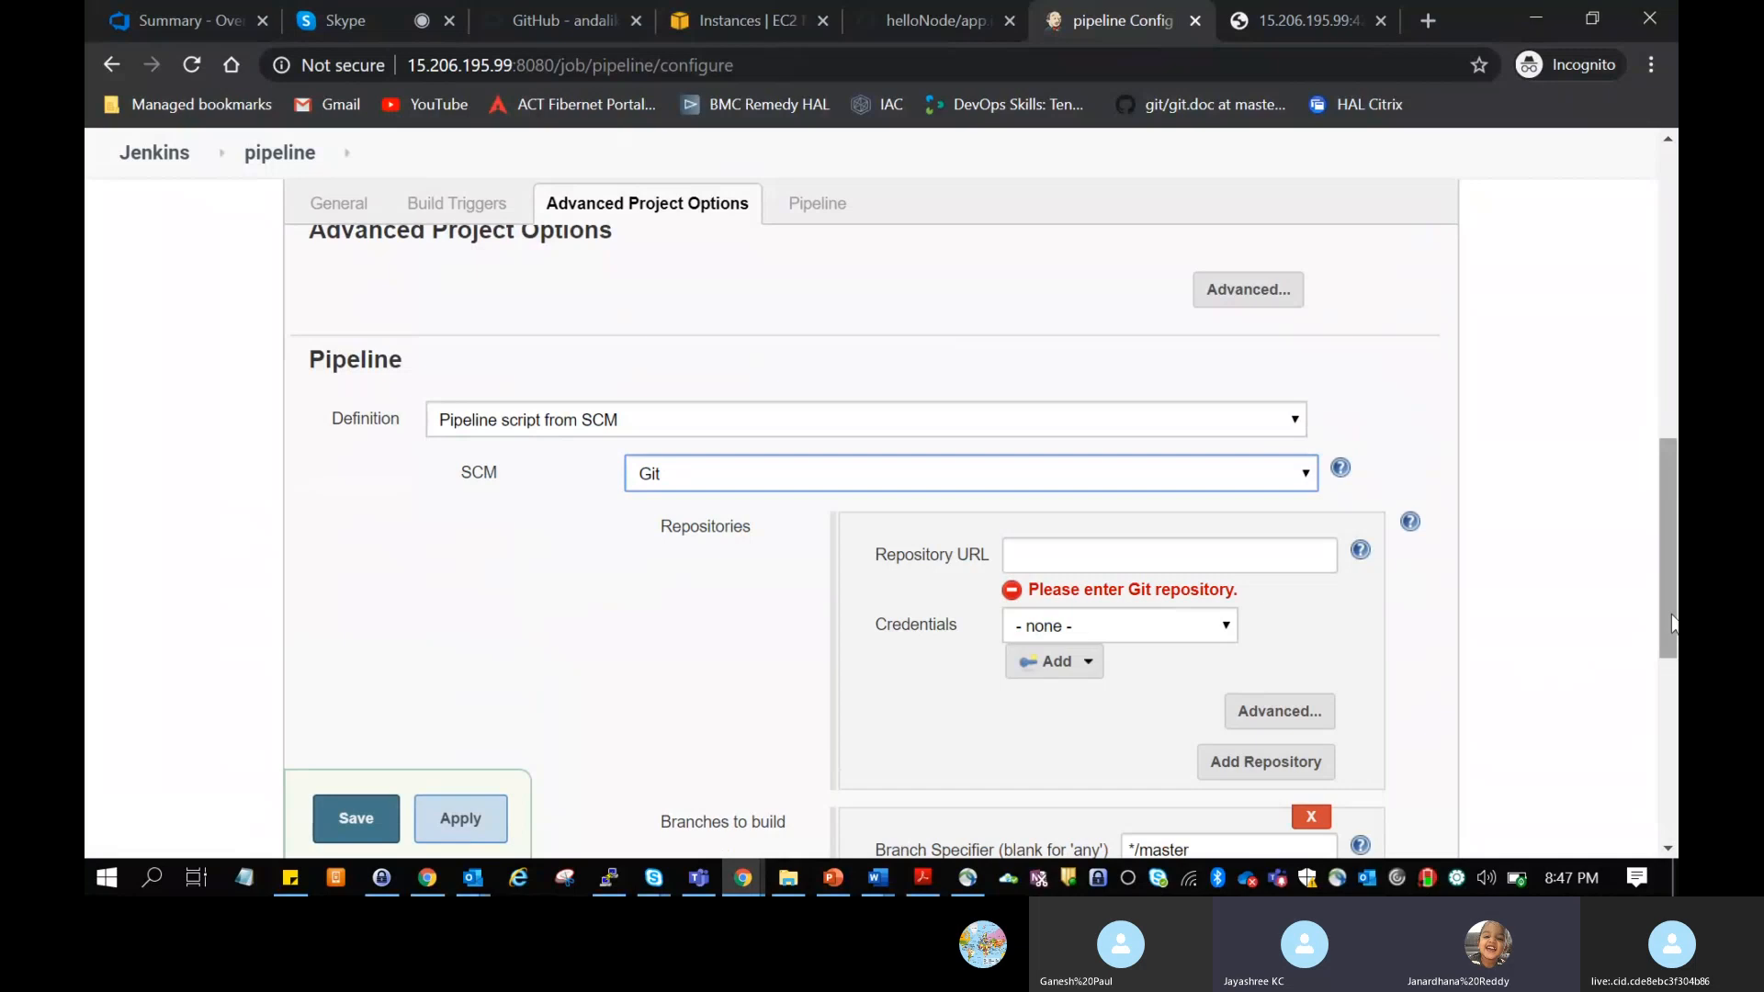
Step: Examine the Git settings for the pipeline, including repository URL, branches to build and script path
drag(1671, 618, 1671, 649)
click(1256, 450)
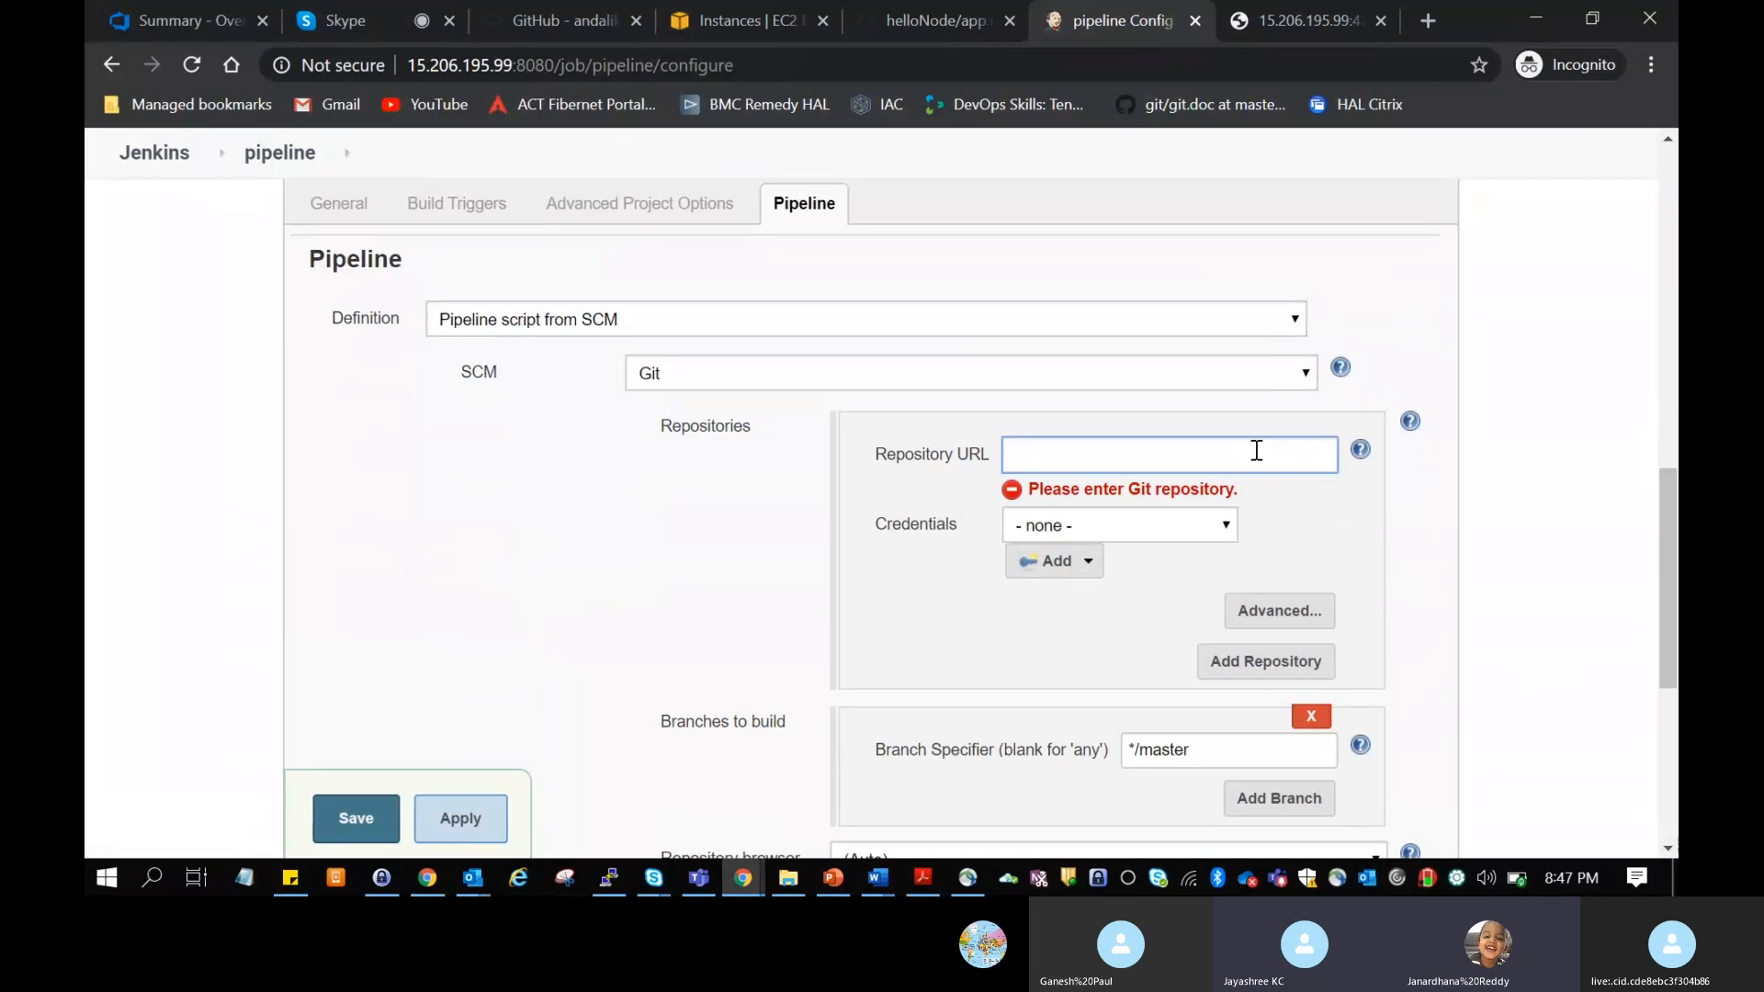
scroll(1258, 454, down, 1)
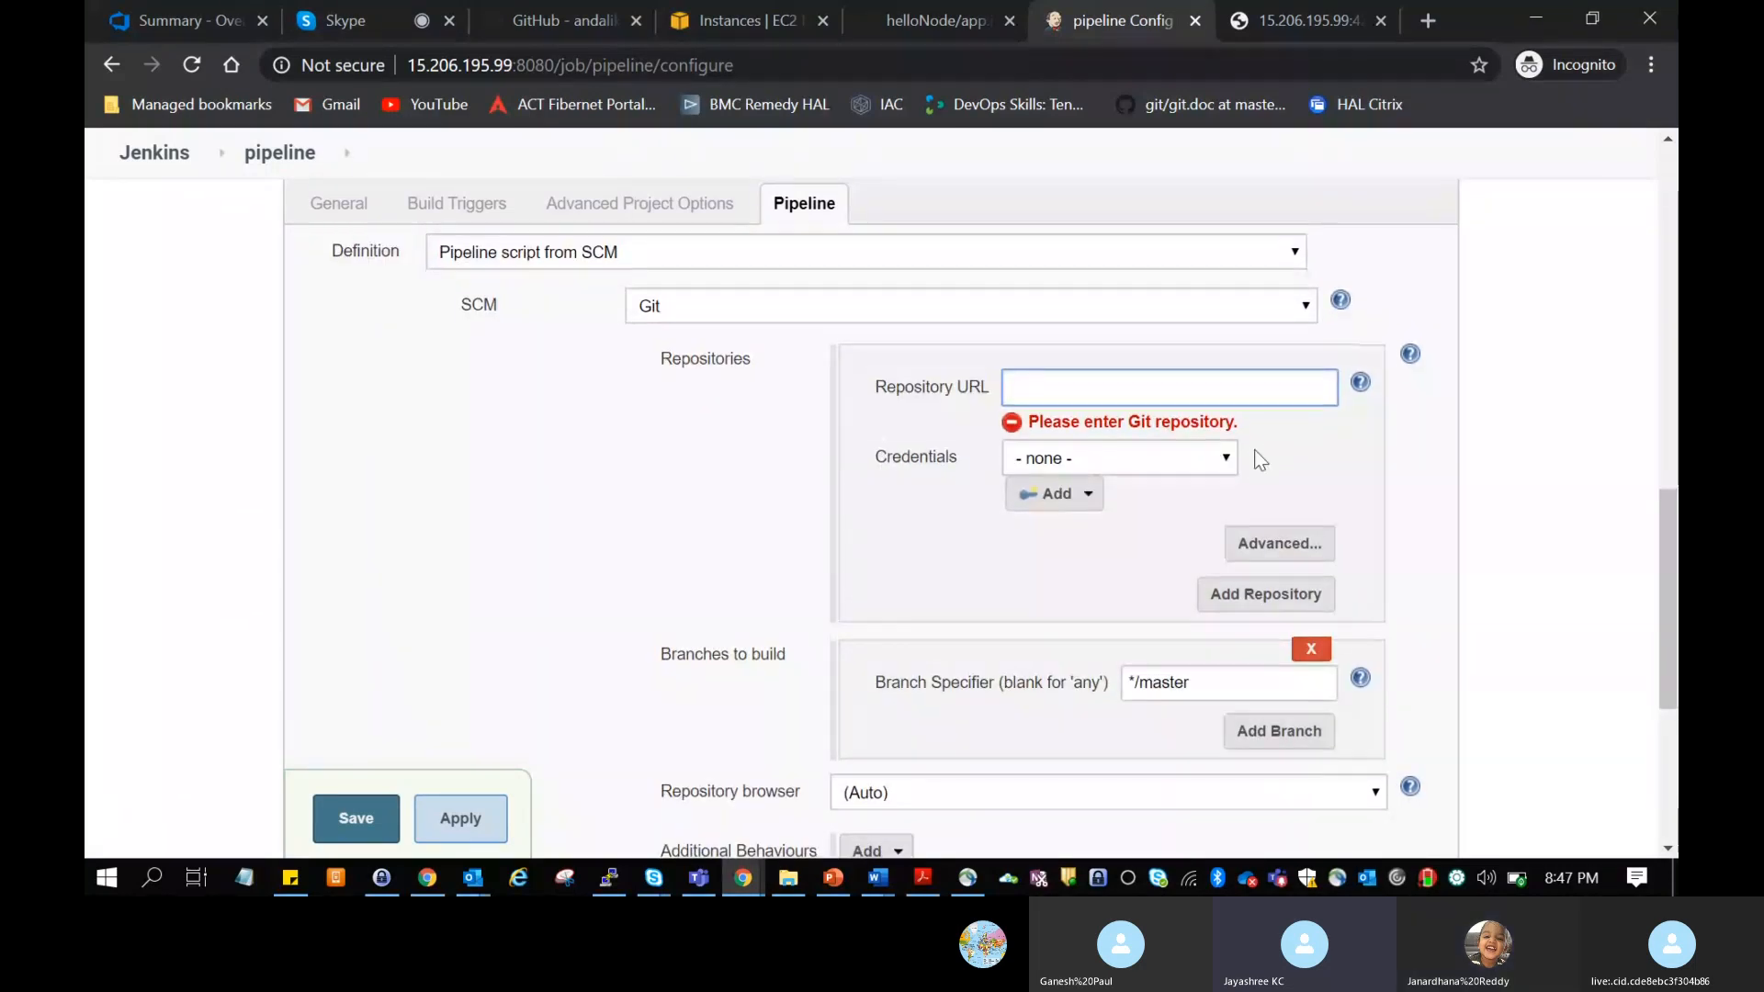
scroll(1258, 459, down, 1)
scroll(1256, 457, down, 2)
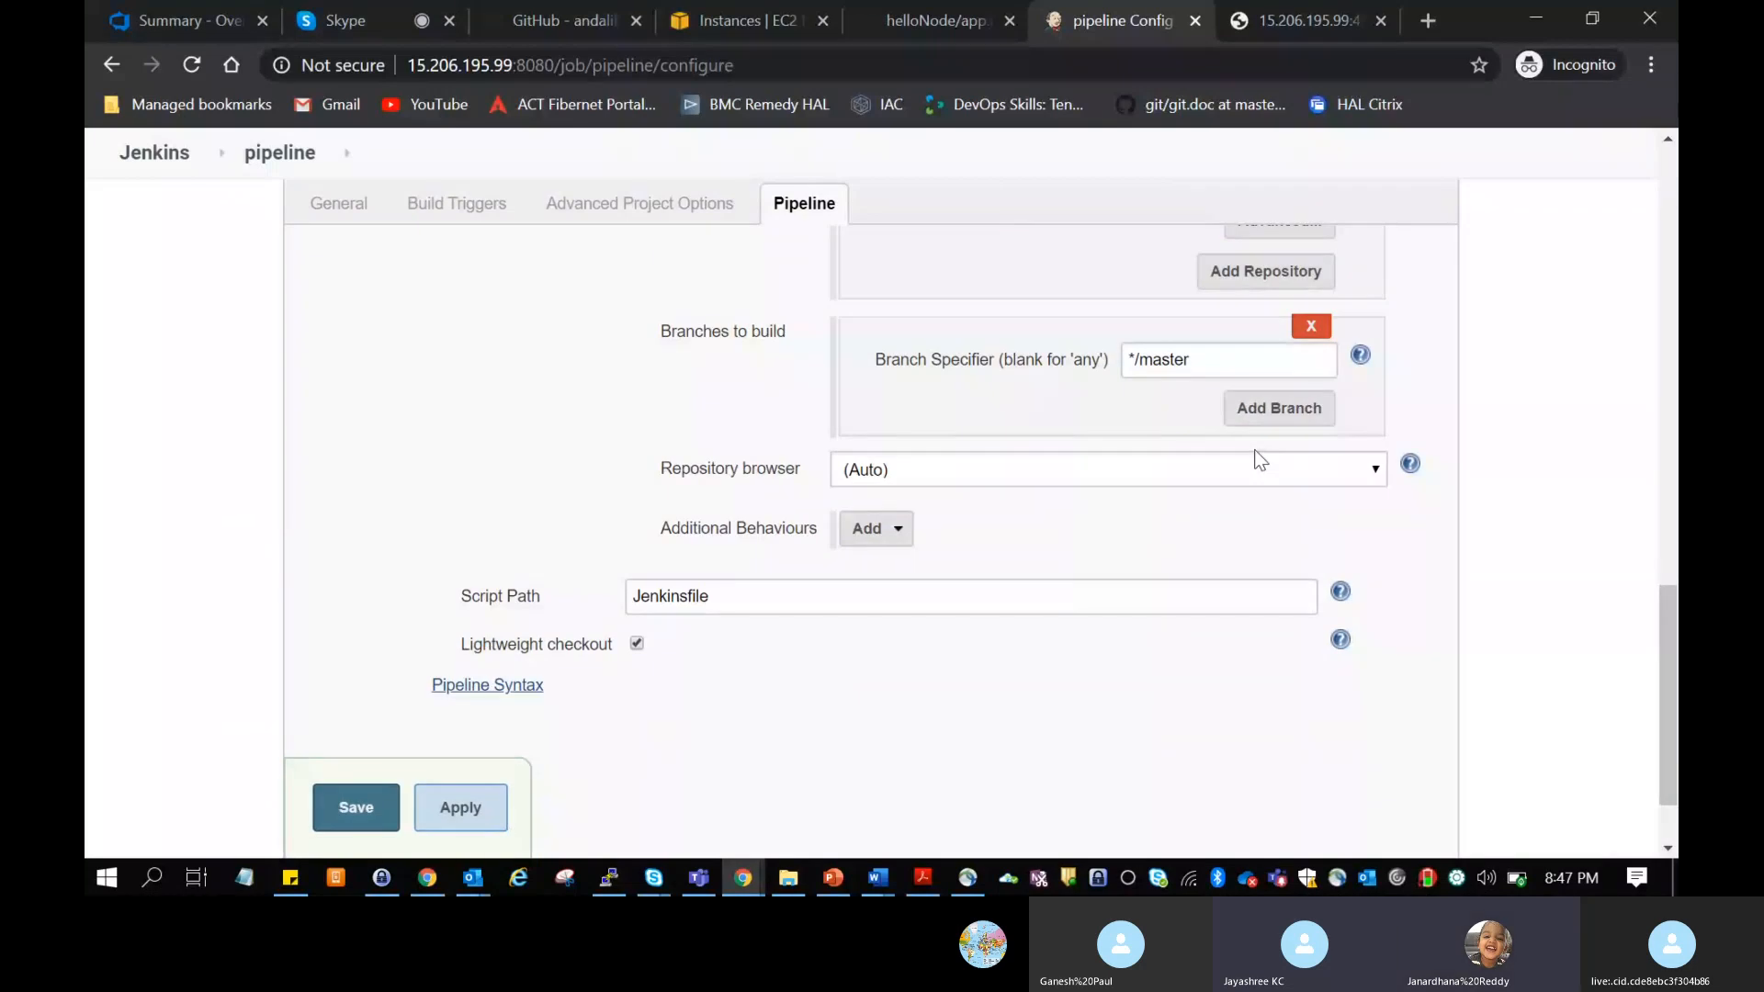
scroll(1254, 449, up, 3)
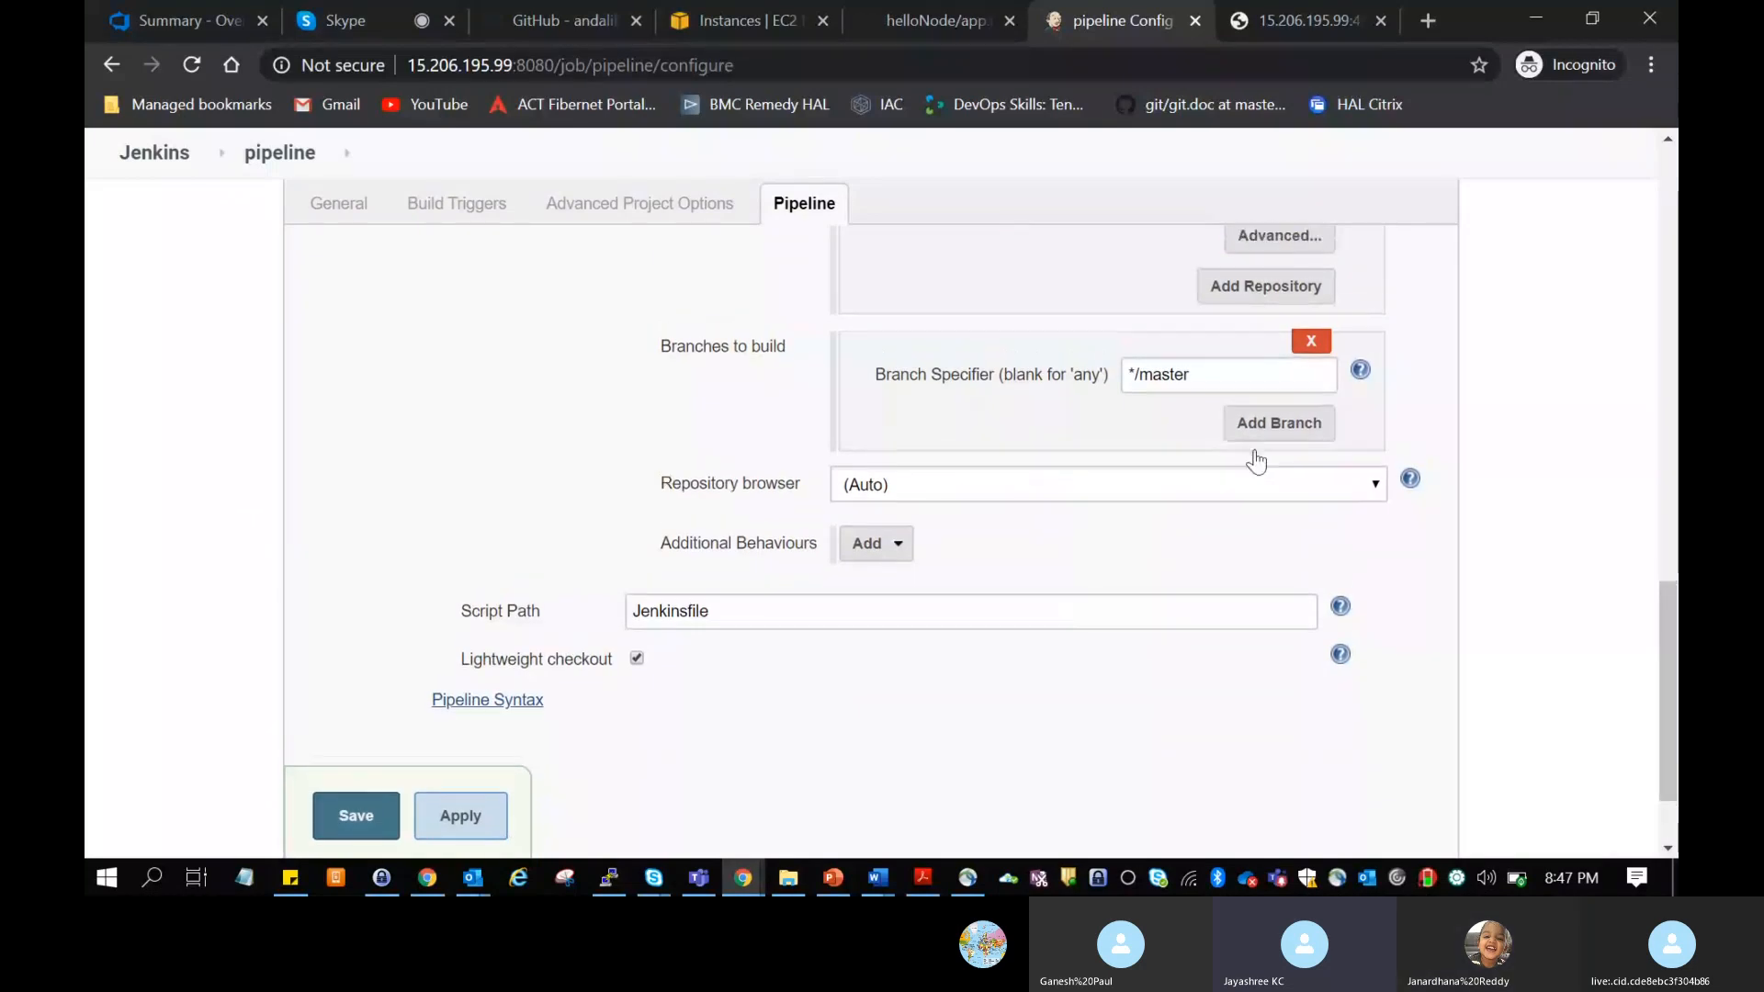
Step: Change the pipeline definition from the Git-based option to Pipeline script
scroll(1254, 450, down, 3)
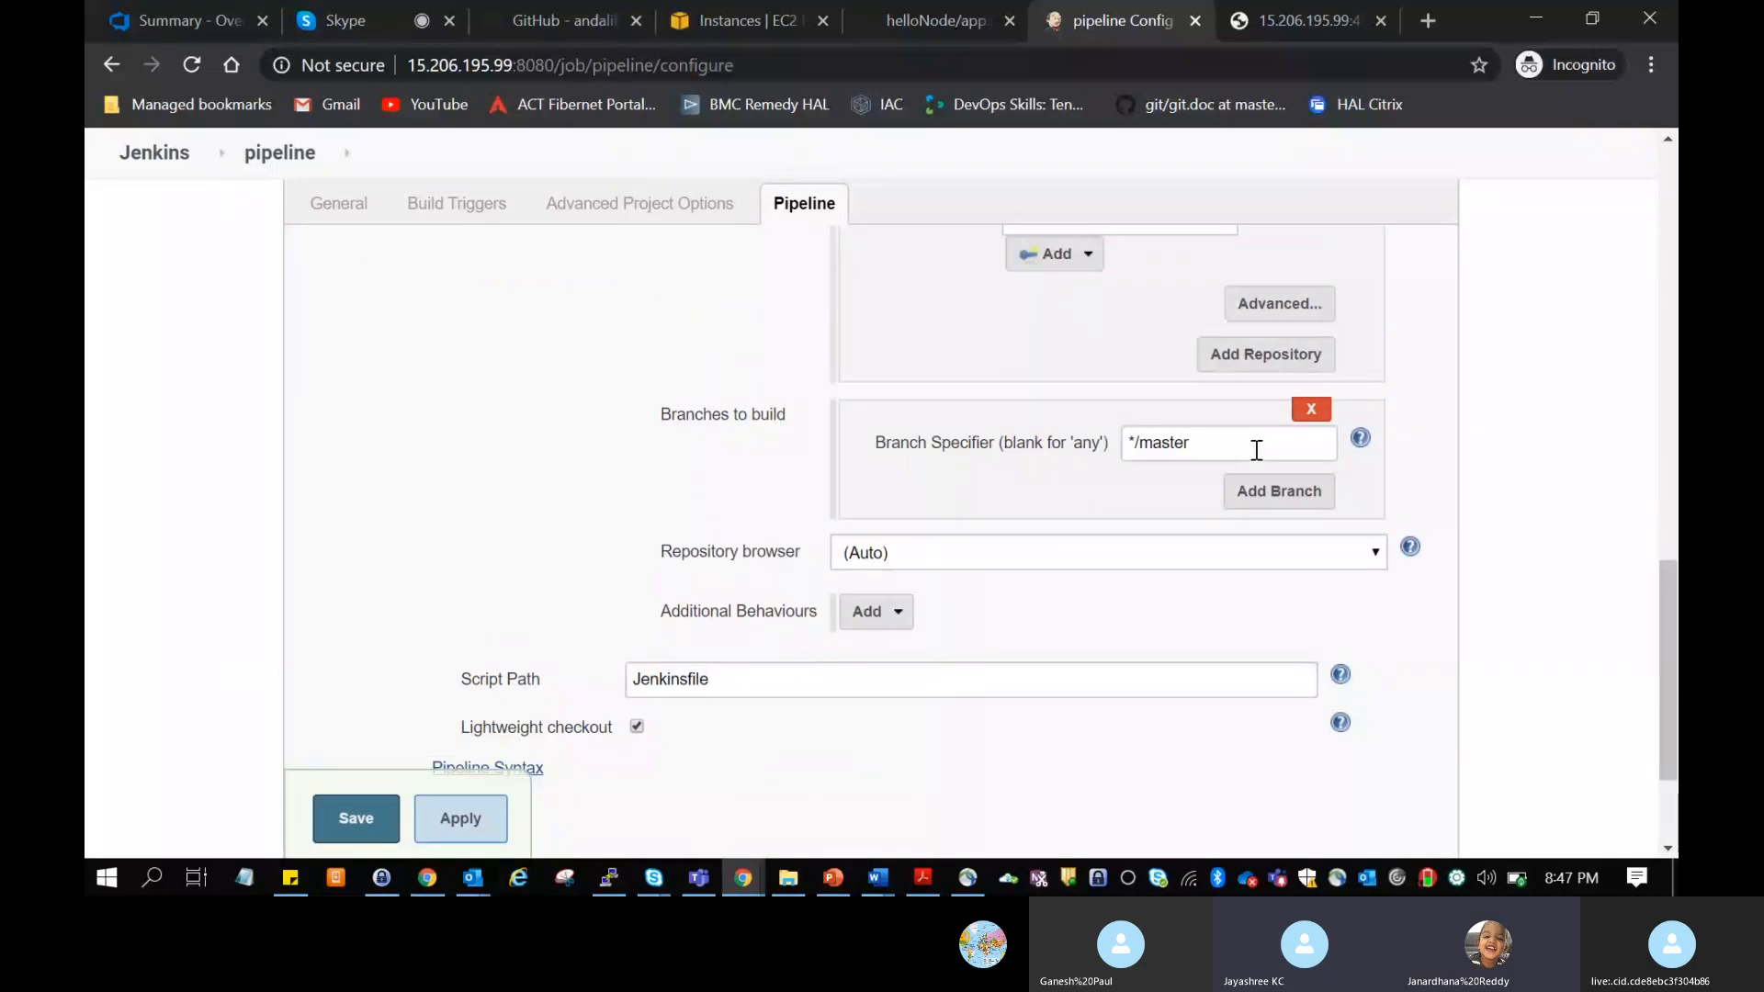
scroll(1255, 449, up, 2)
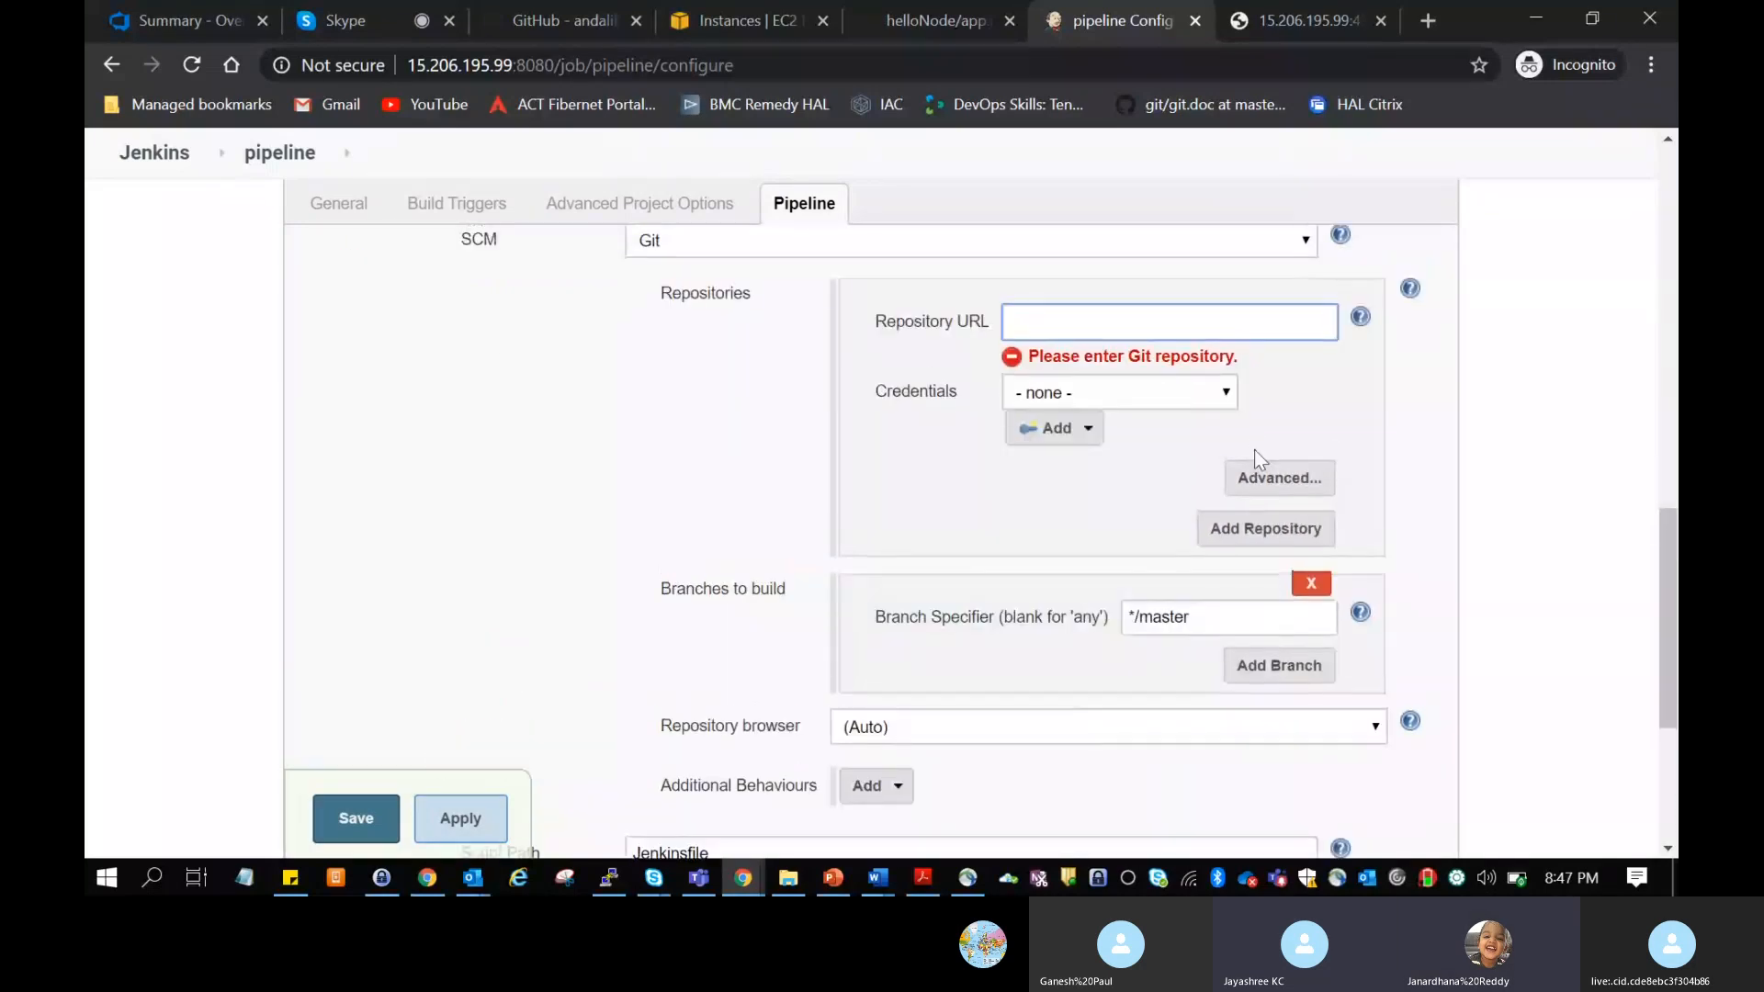
scroll(1254, 449, down, 3)
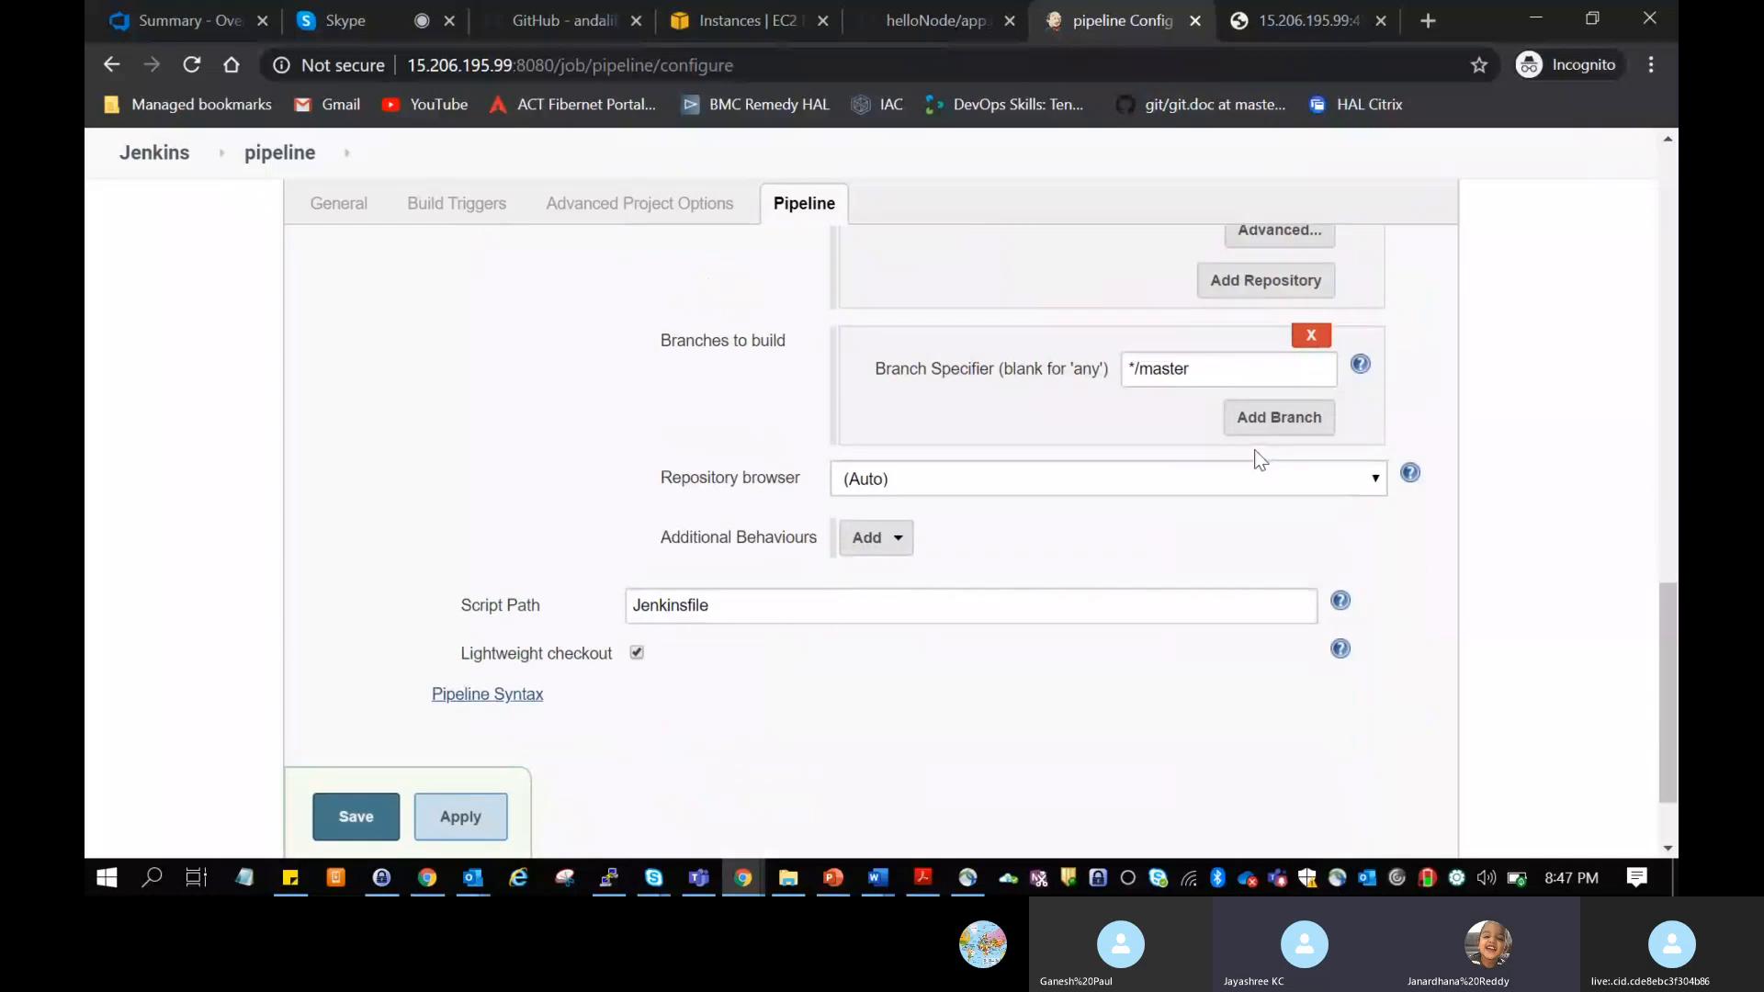
scroll(1254, 450, up, 4)
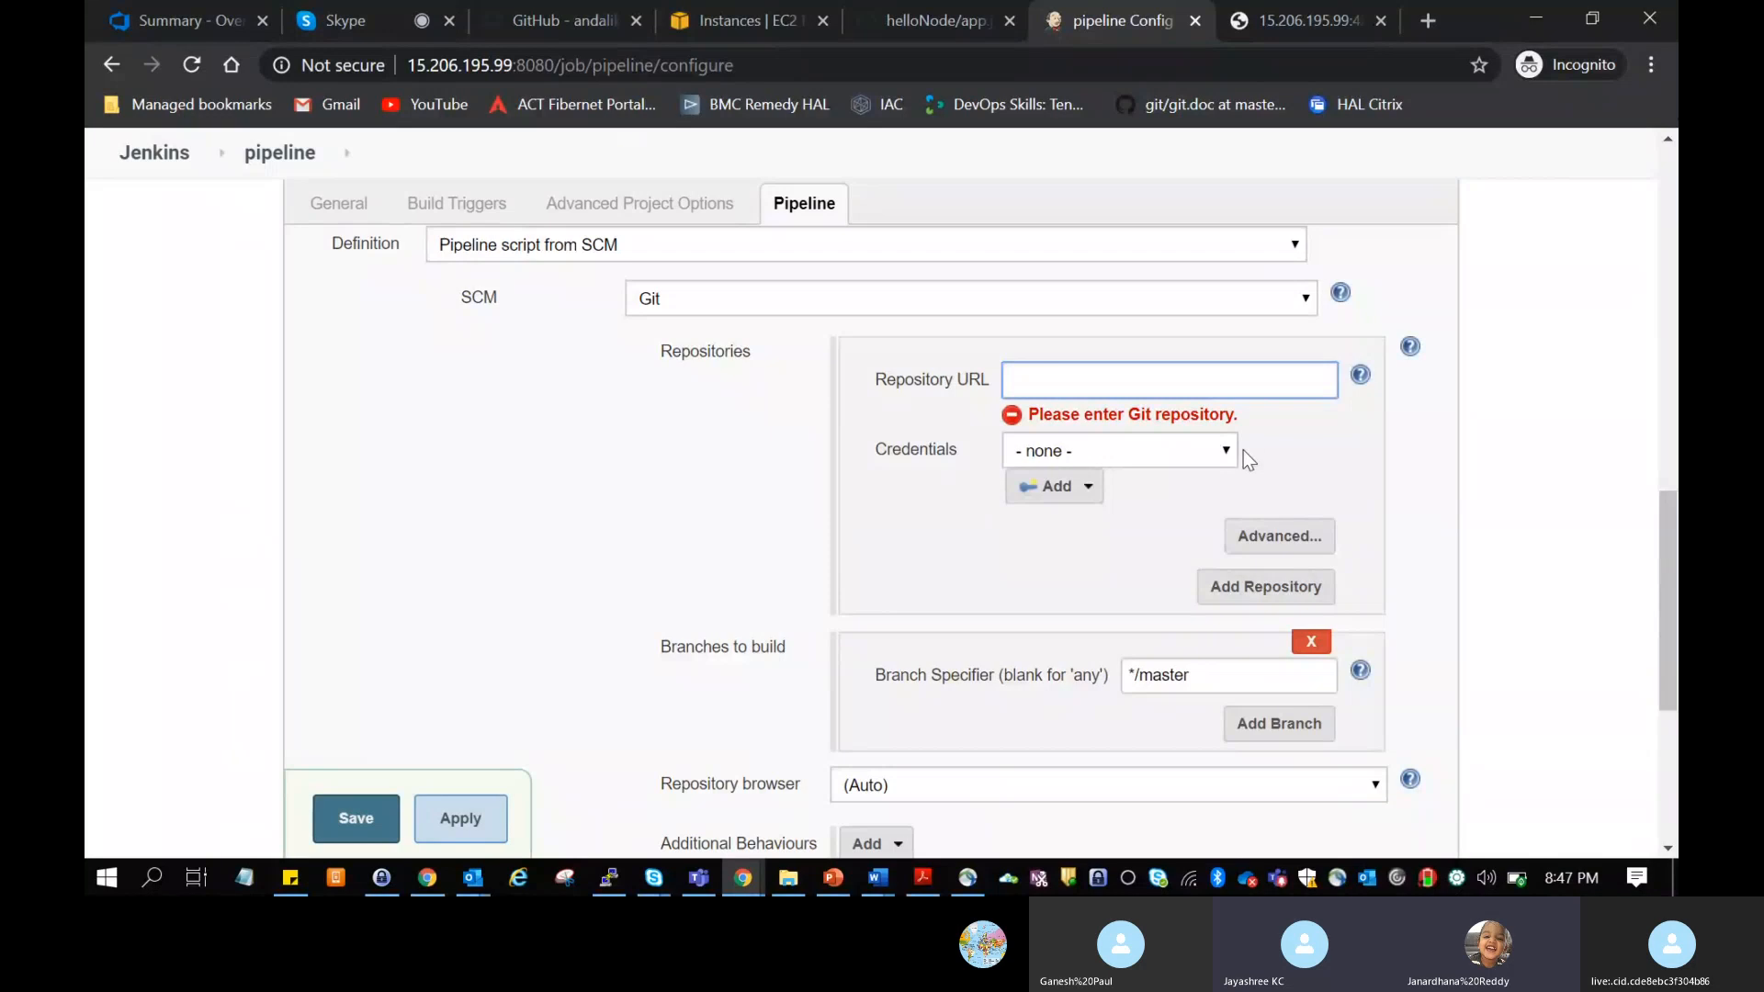
click(975, 246)
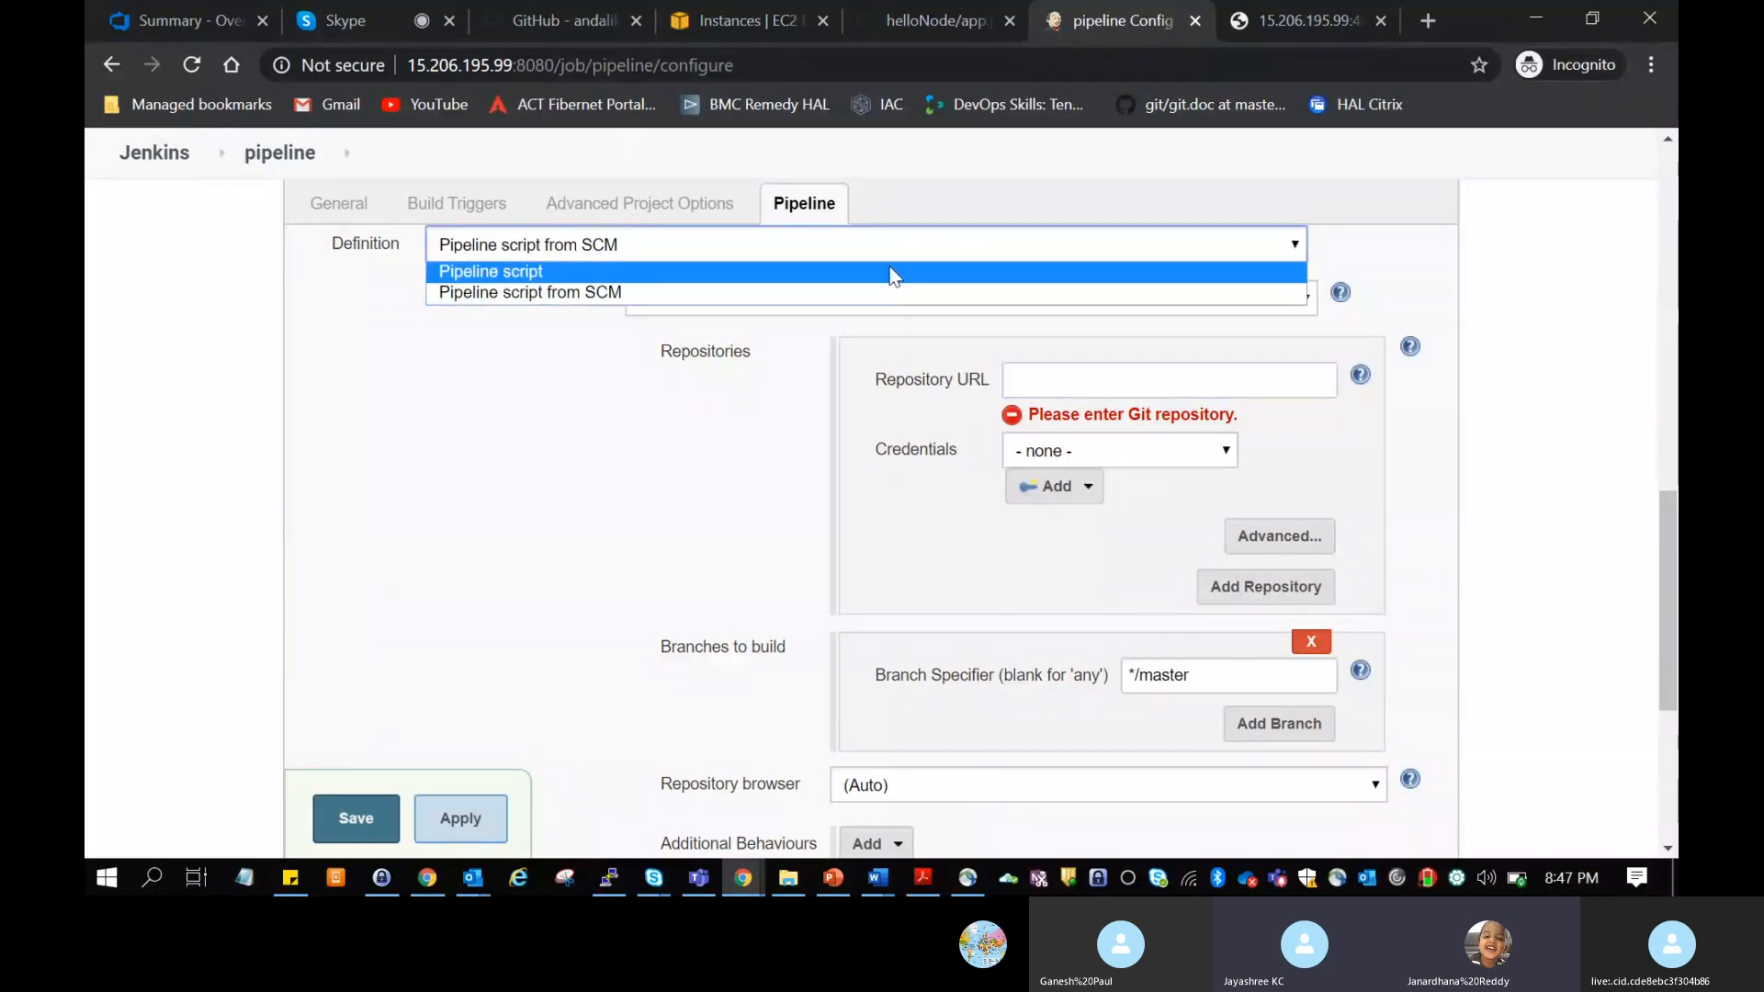
click(885, 270)
click(964, 408)
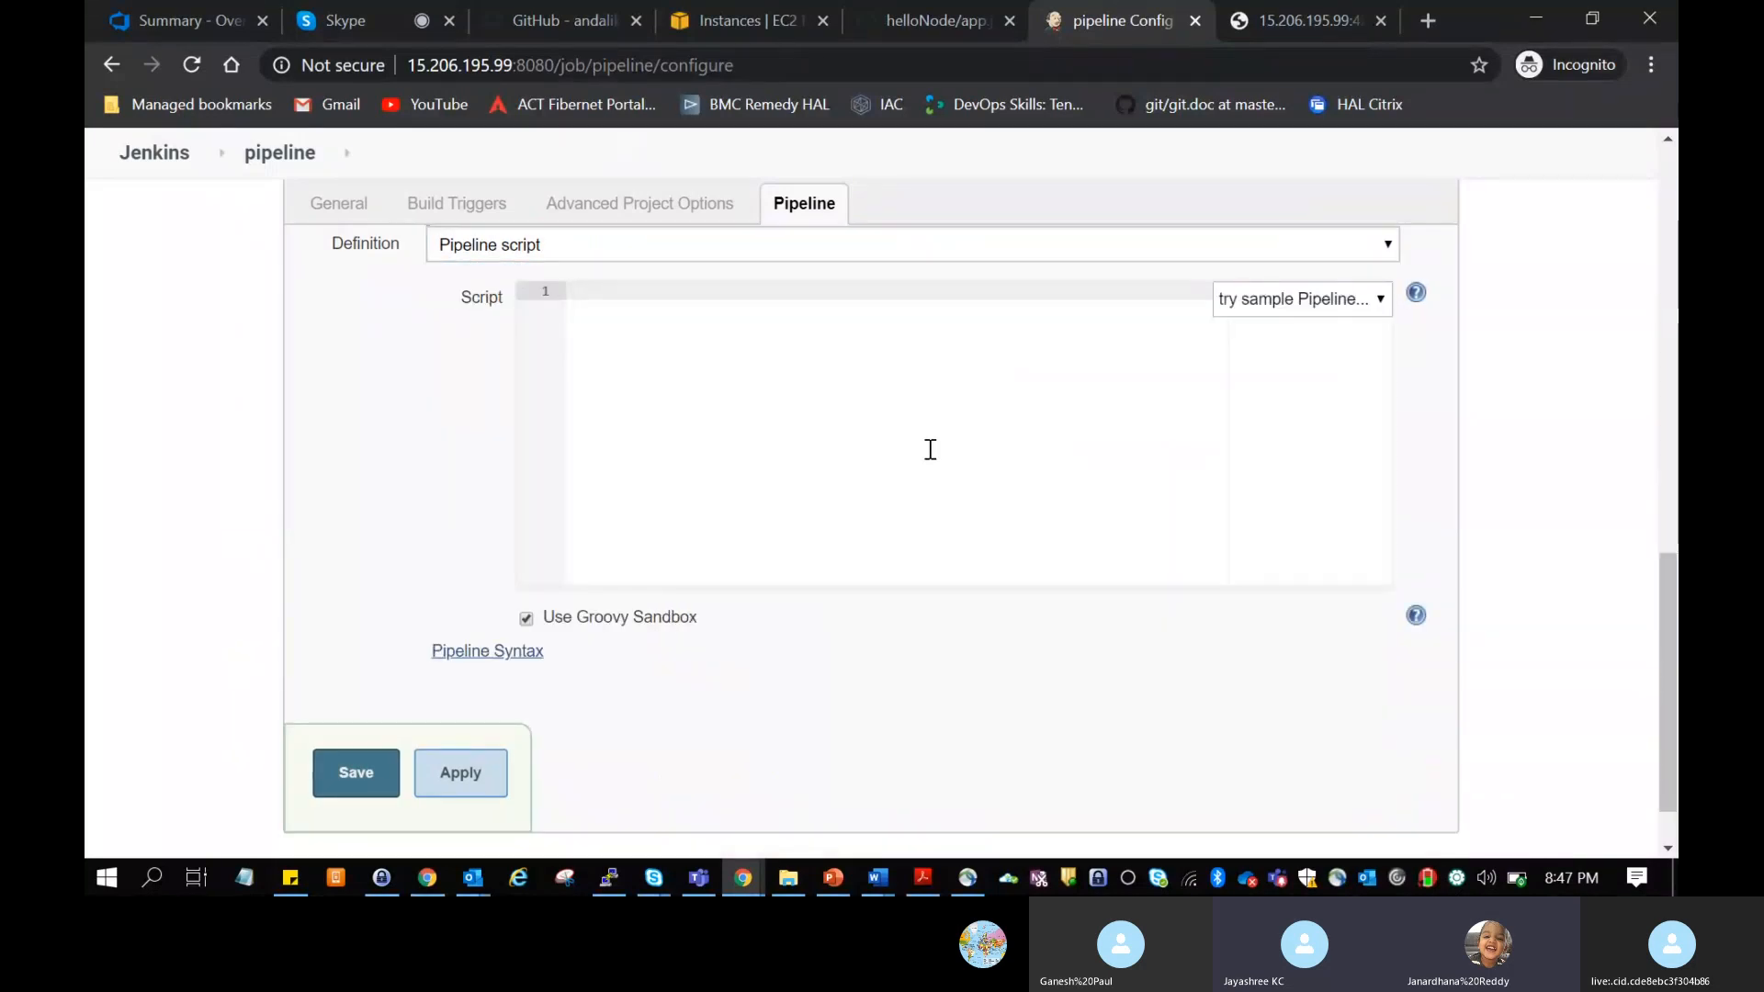
Step: Load the Hello World sample into the pipeline script editor
click(1335, 303)
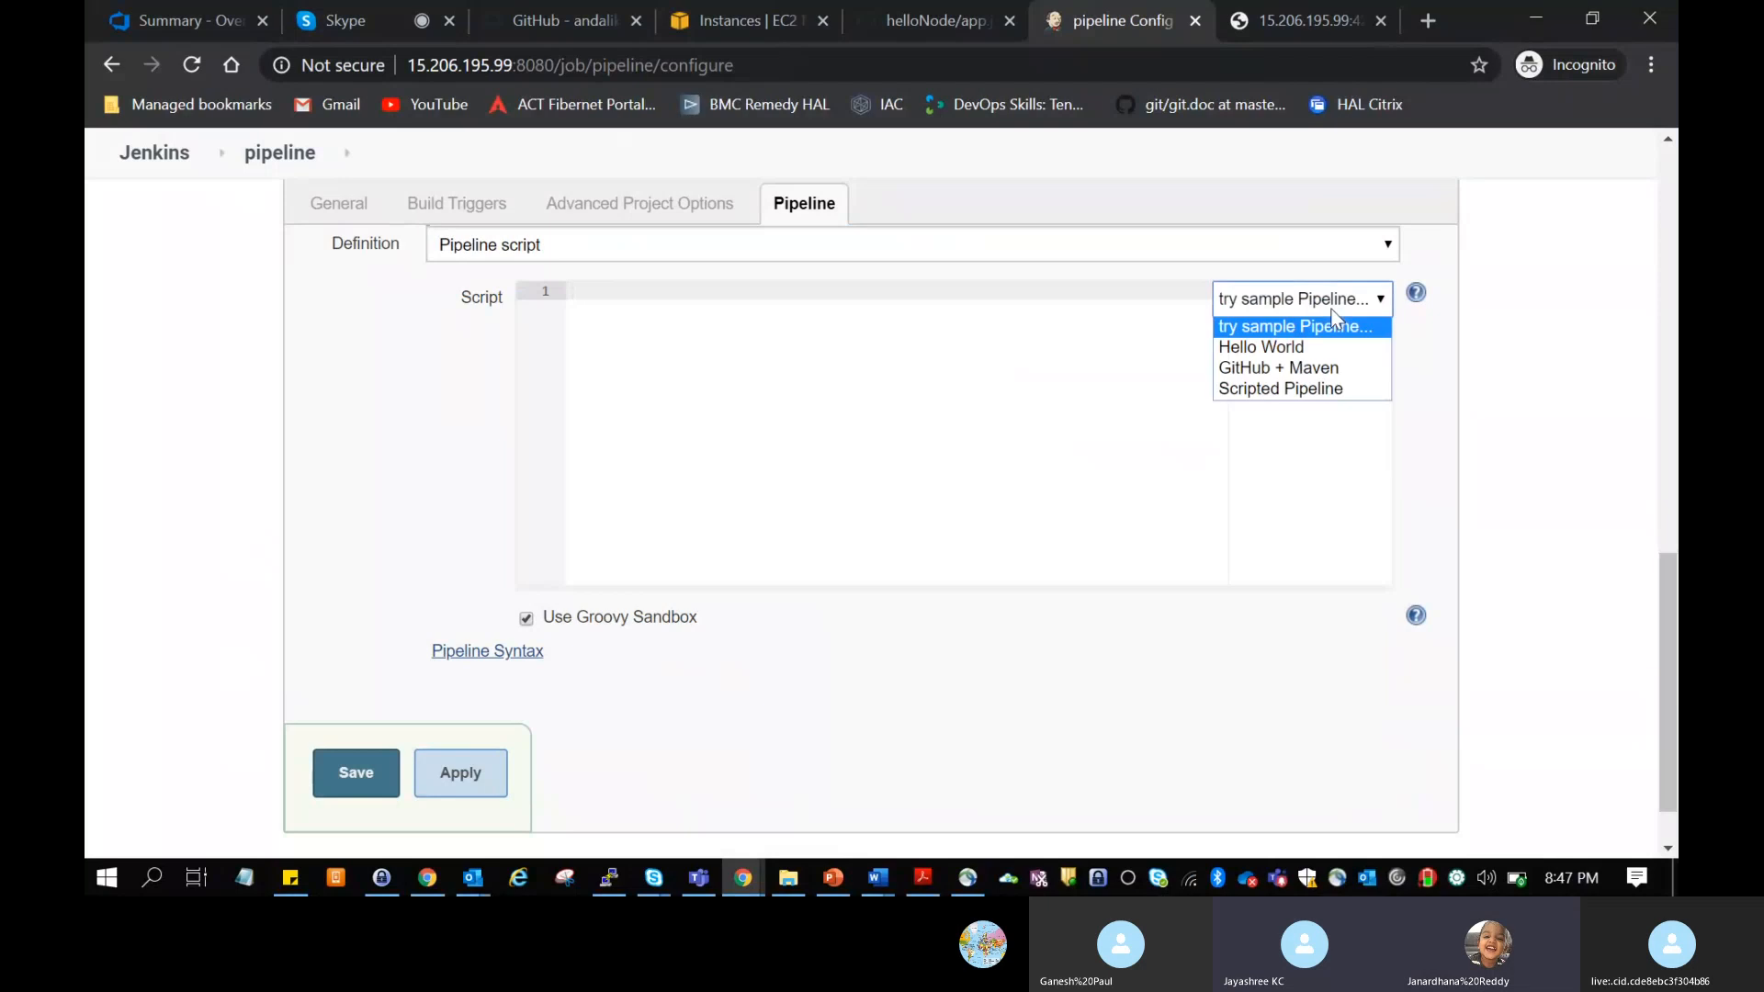
click(1289, 349)
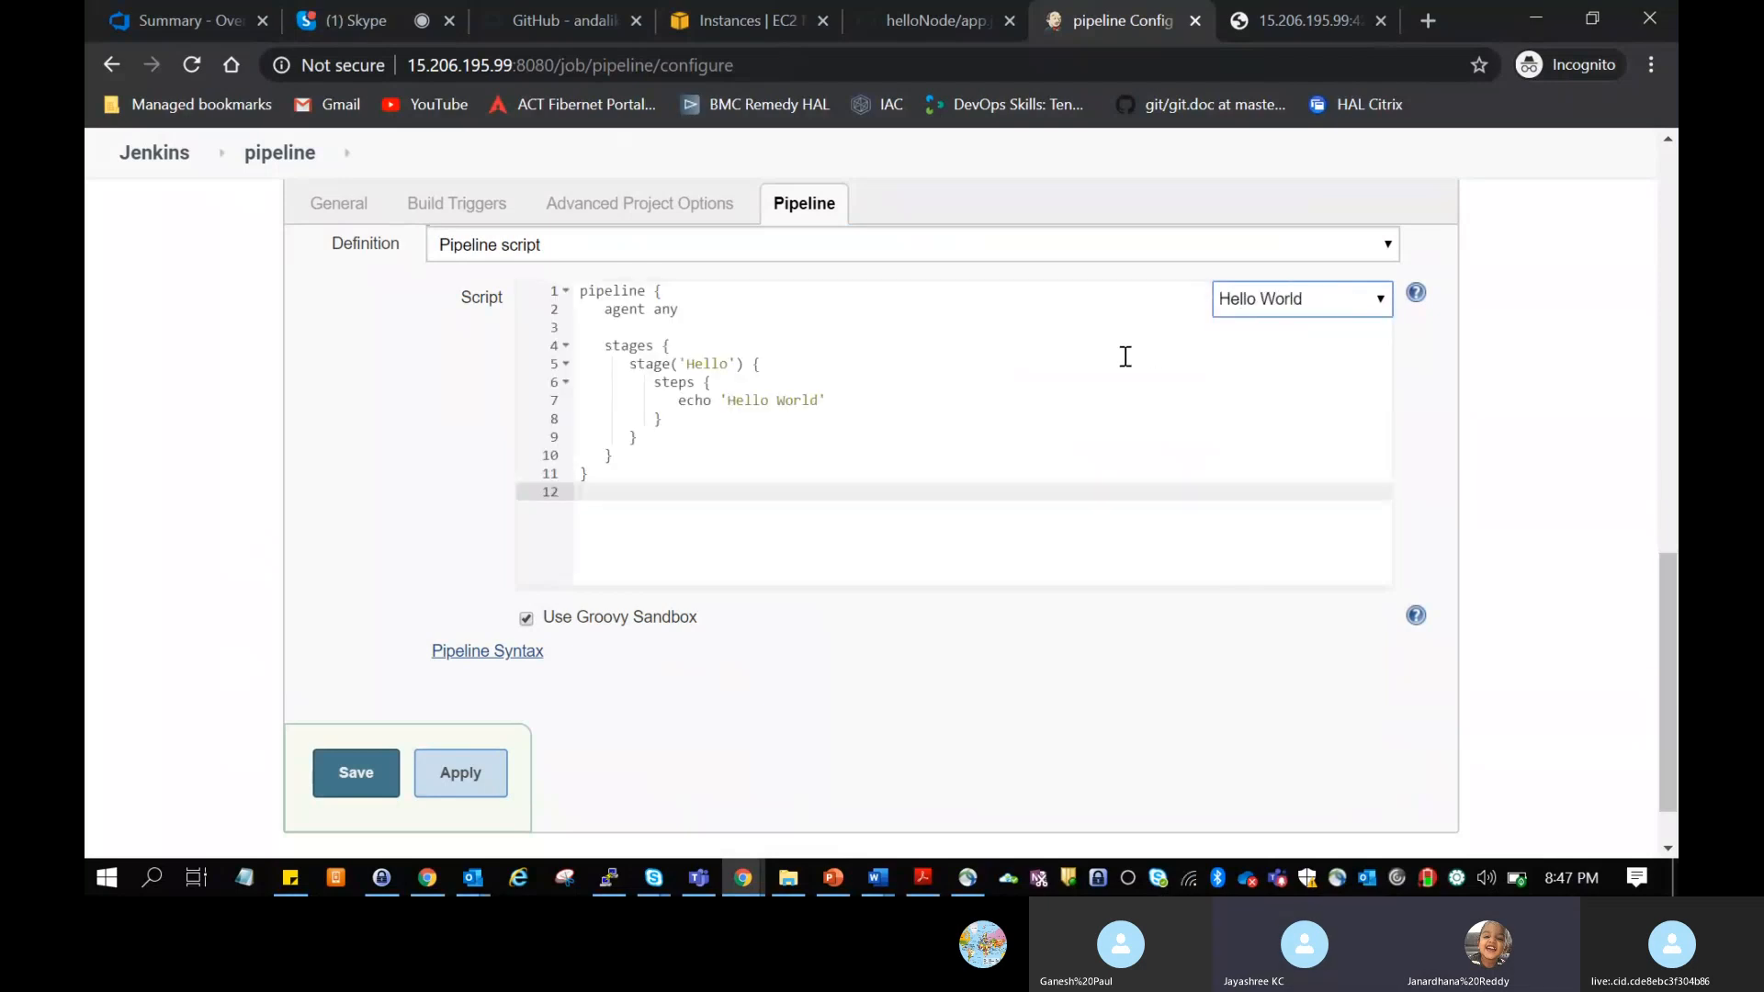
click(355, 20)
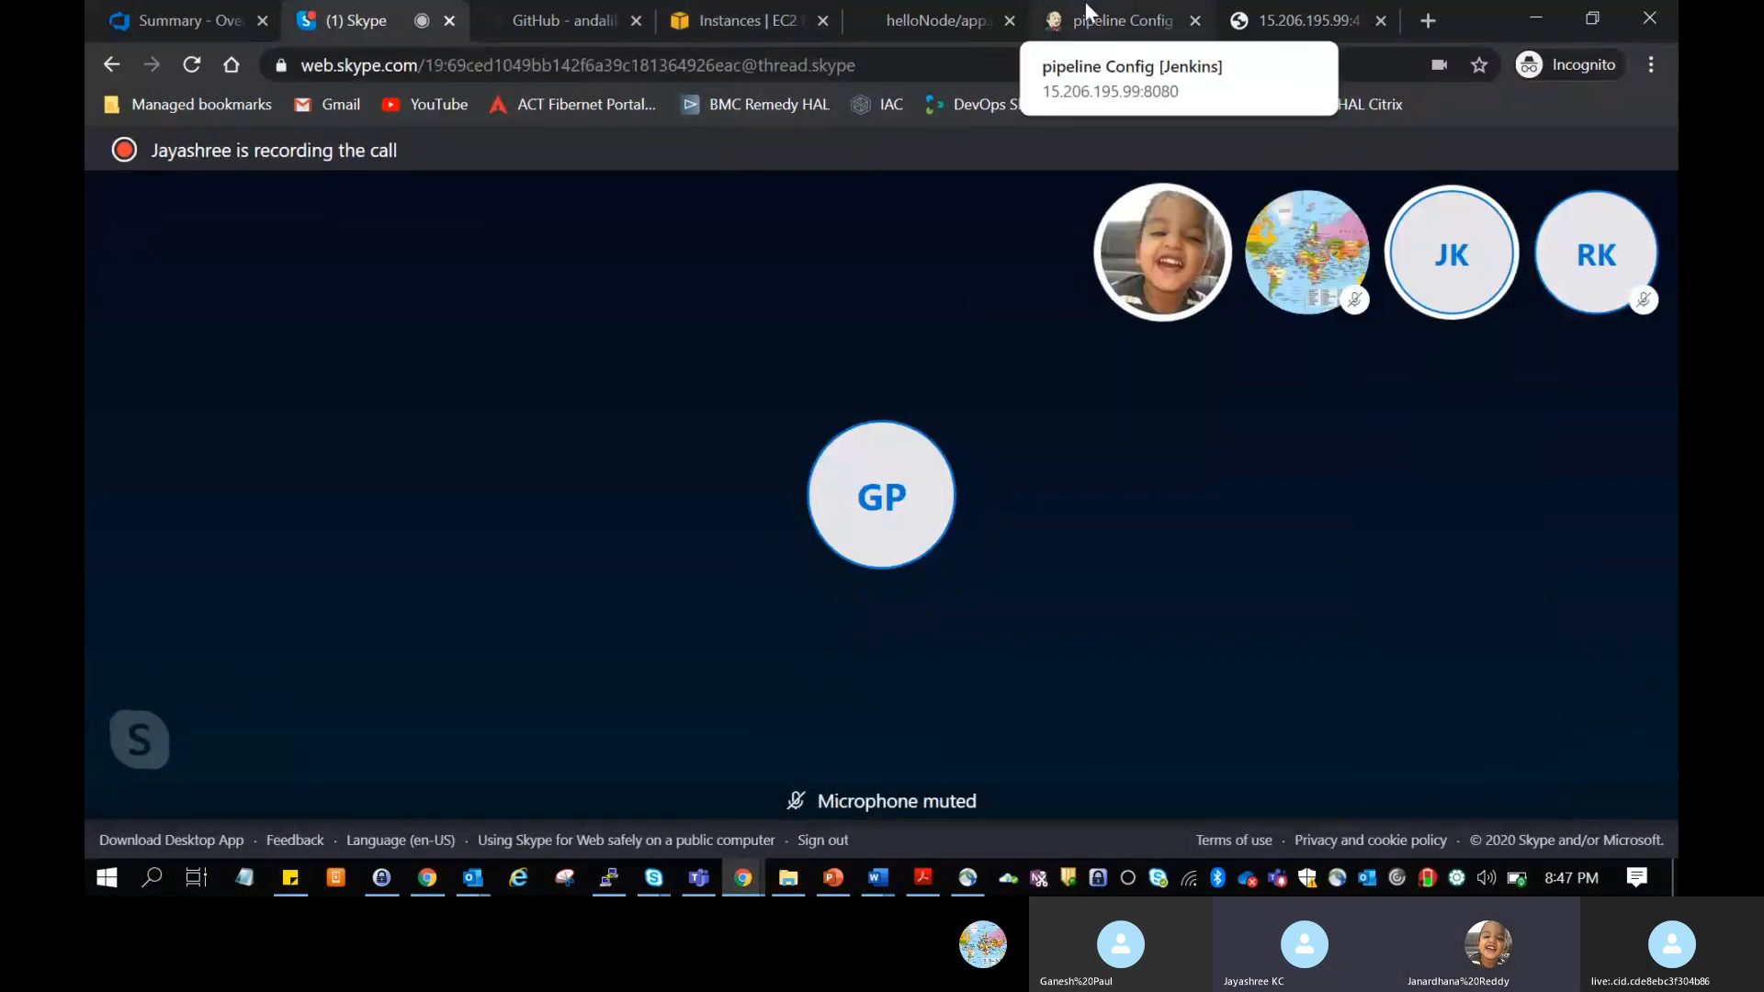
click(1103, 19)
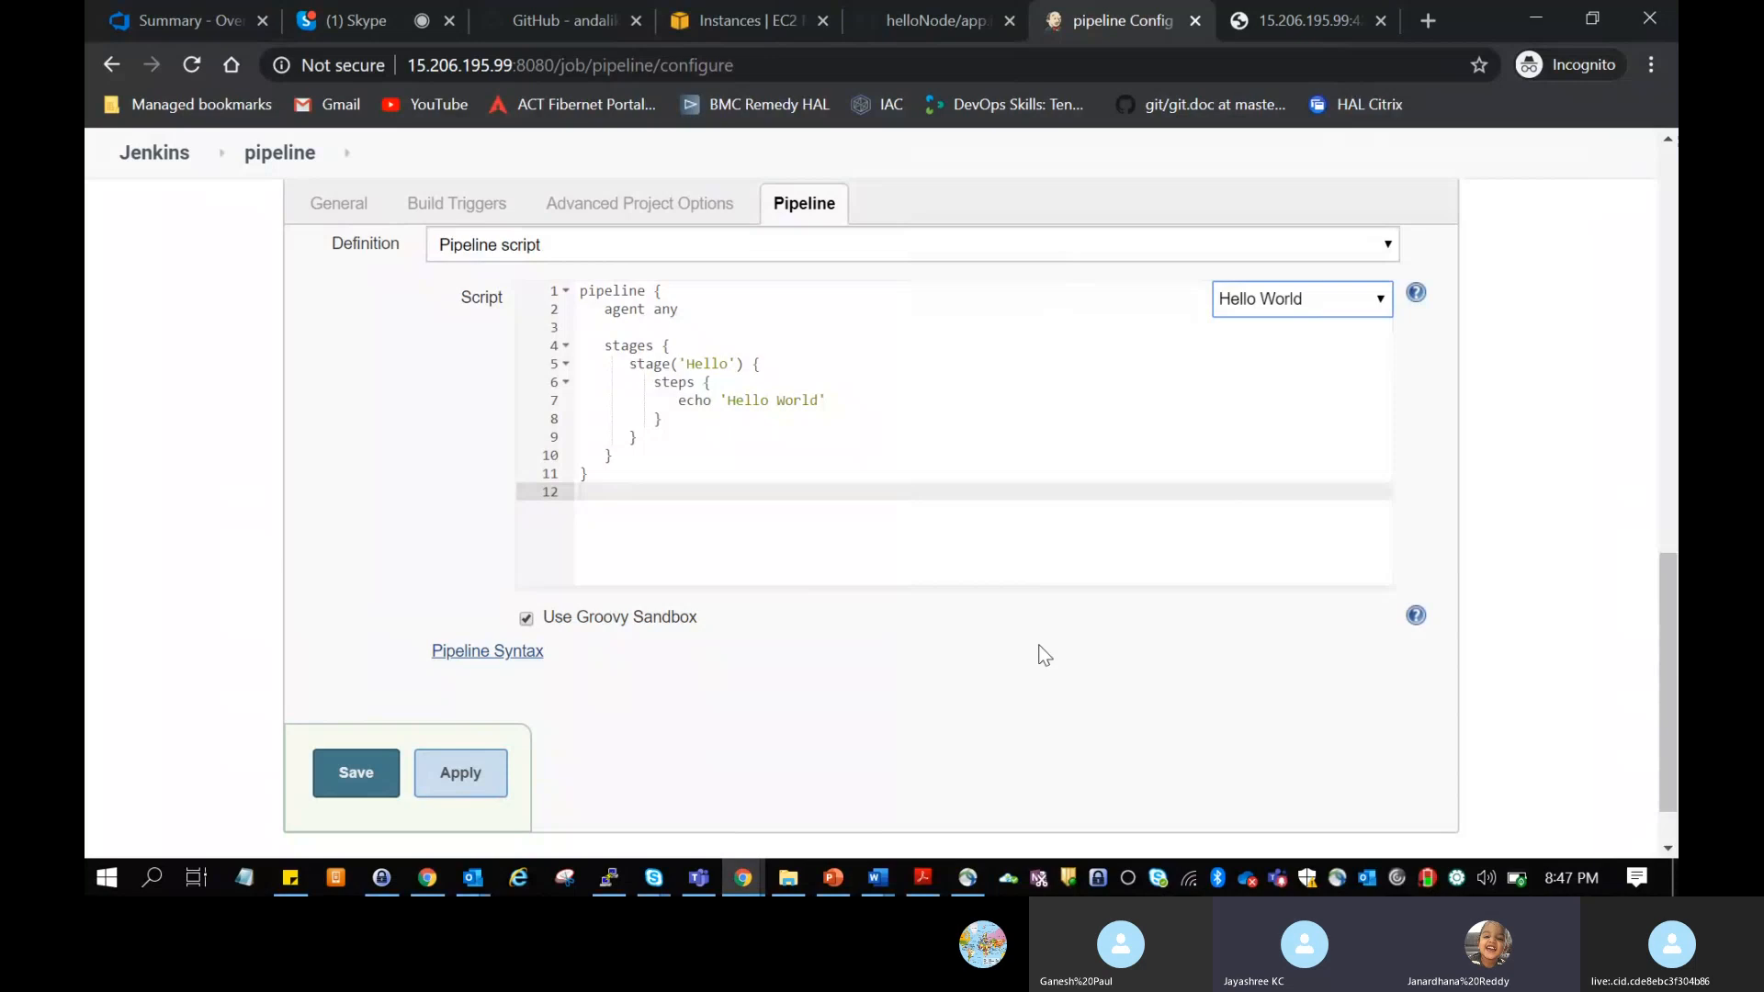
Step: Replace the script with the GitHub + Maven sample pipeline and look through its stages
scroll(1044, 654, up, 1)
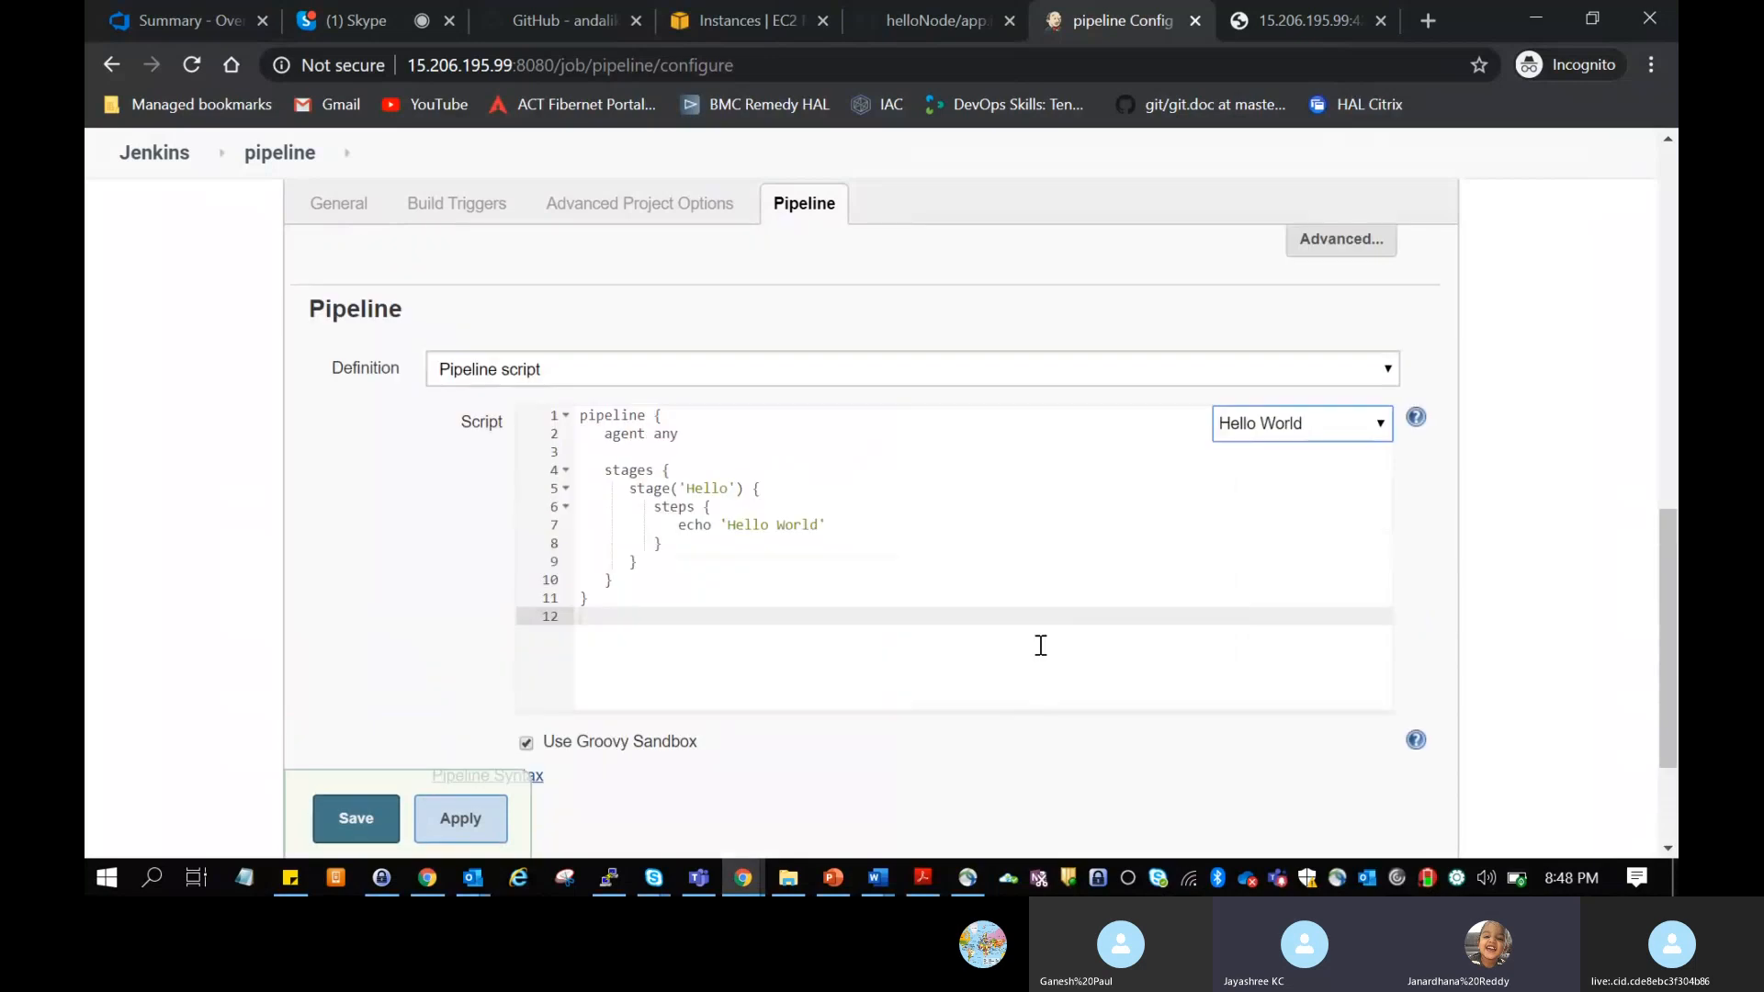
click(1343, 424)
click(1303, 485)
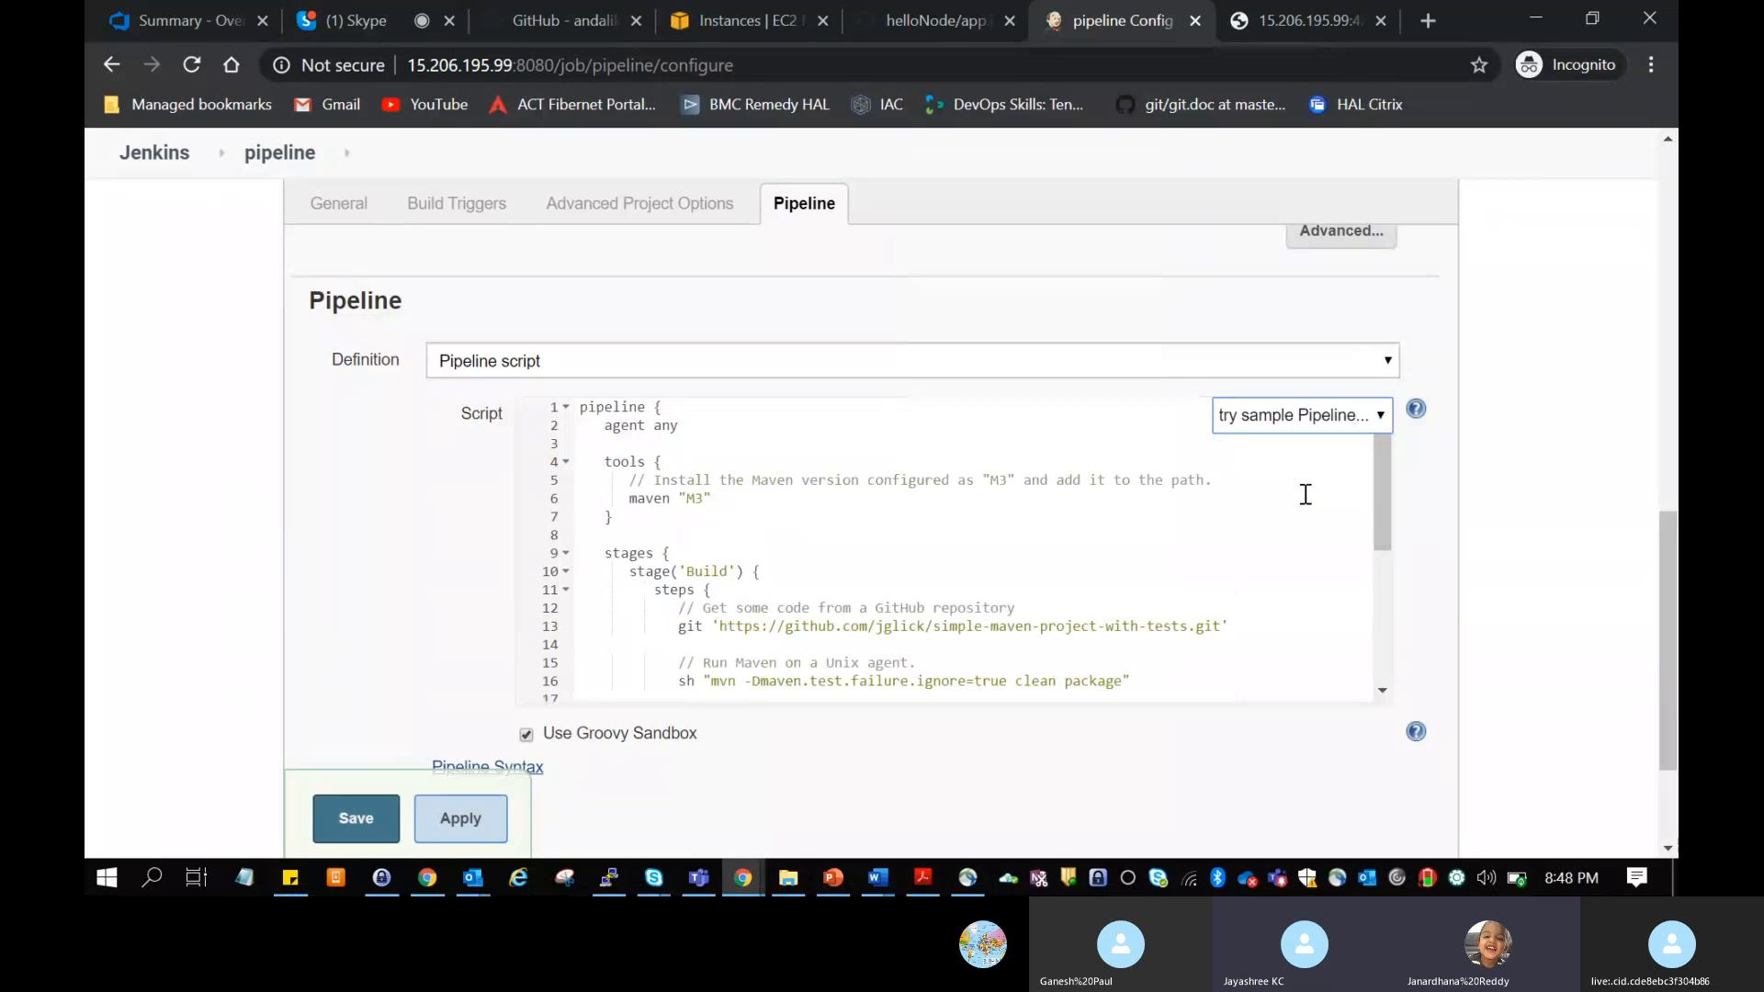
drag(1381, 521, 1368, 259)
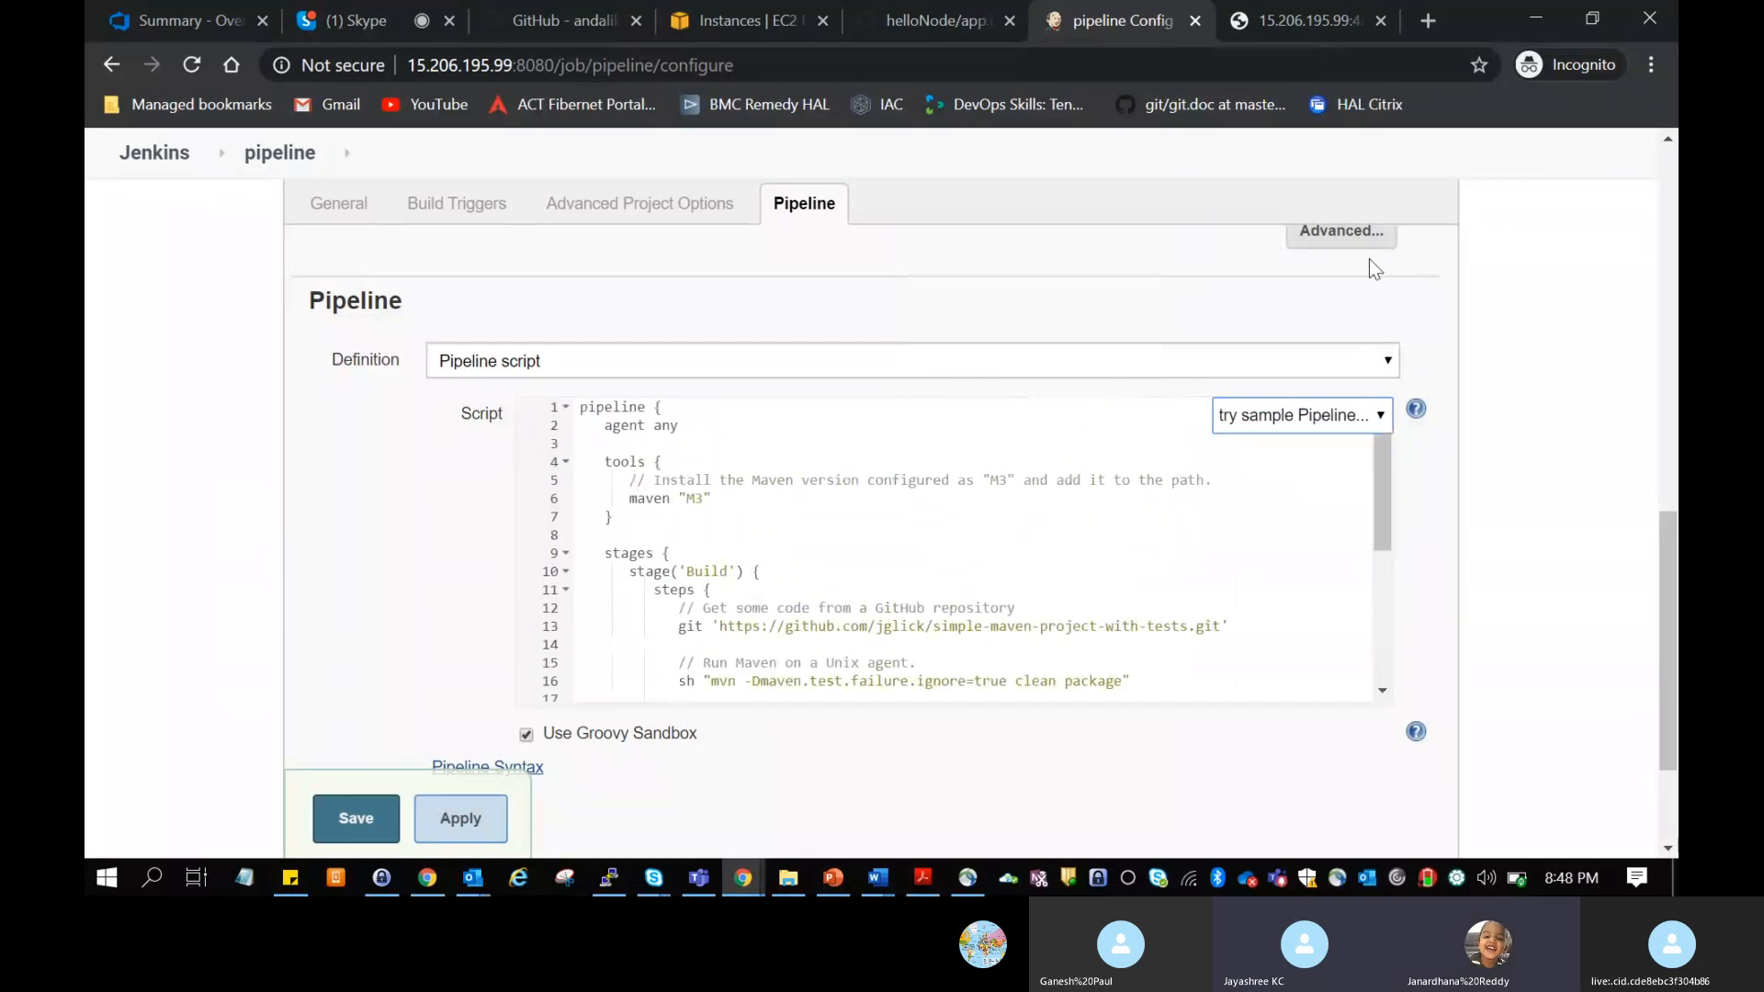
Step: Load the Hello World sample again, followed by the Scripted Pipeline sample, to compare their syntax
click(1318, 421)
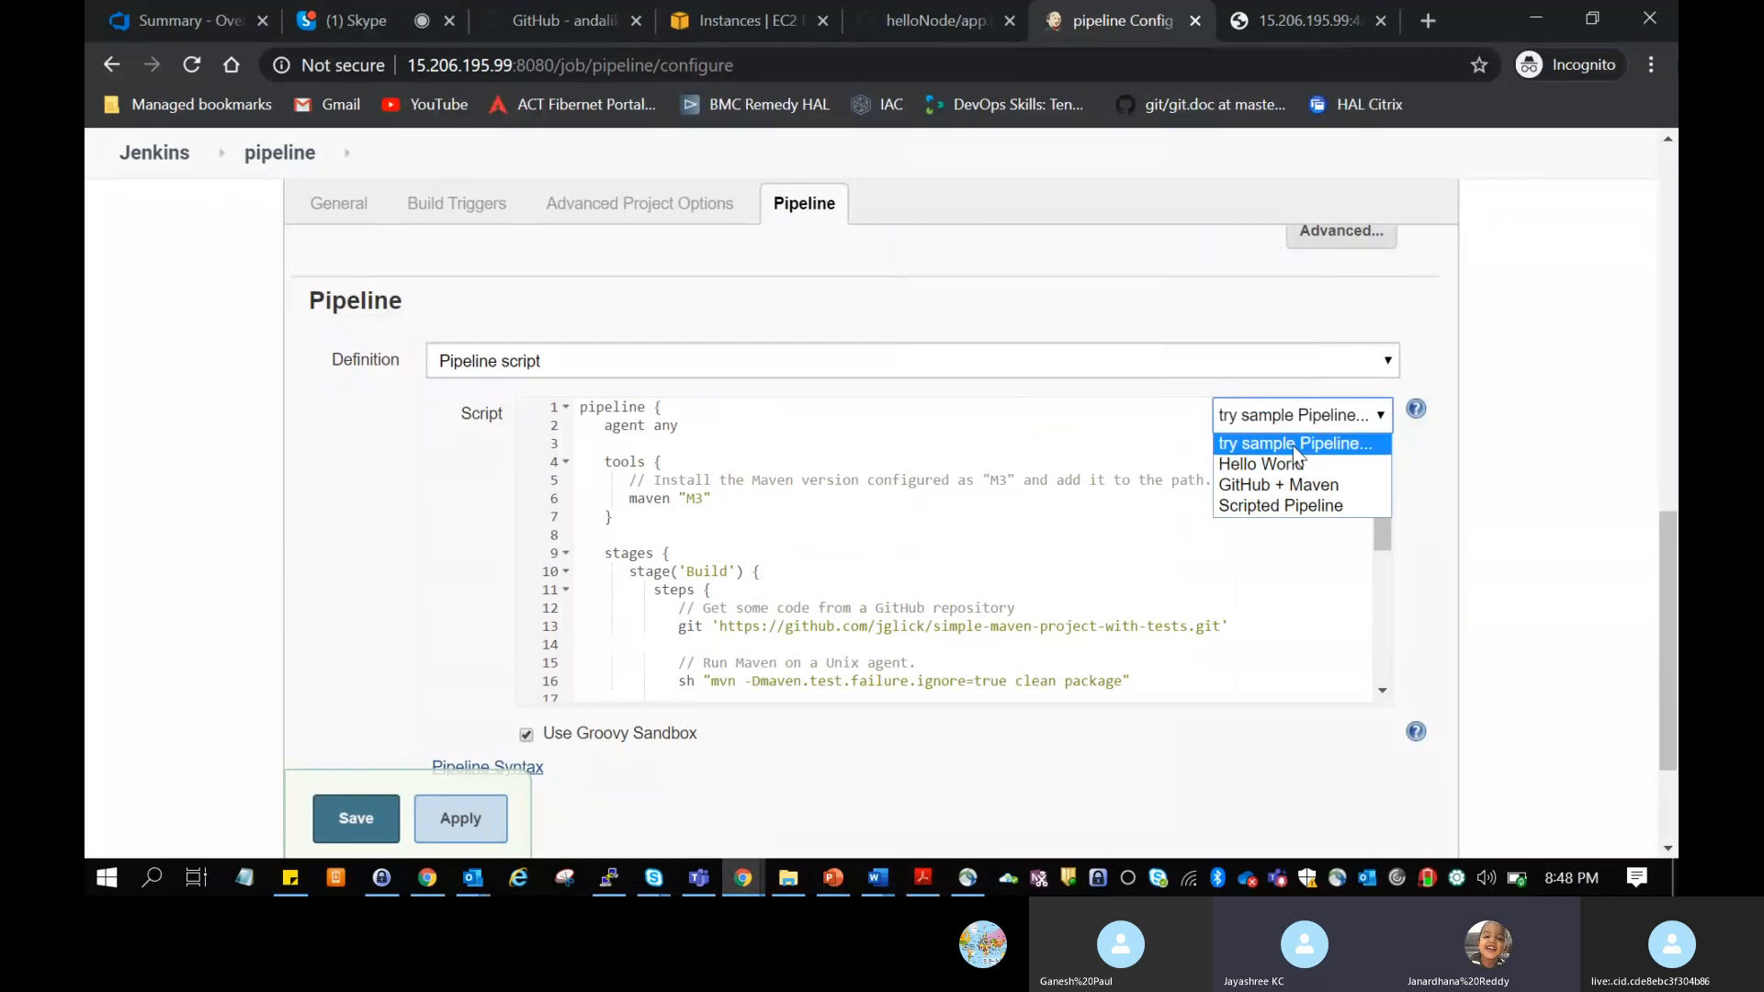
click(1300, 442)
click(1305, 420)
click(1295, 464)
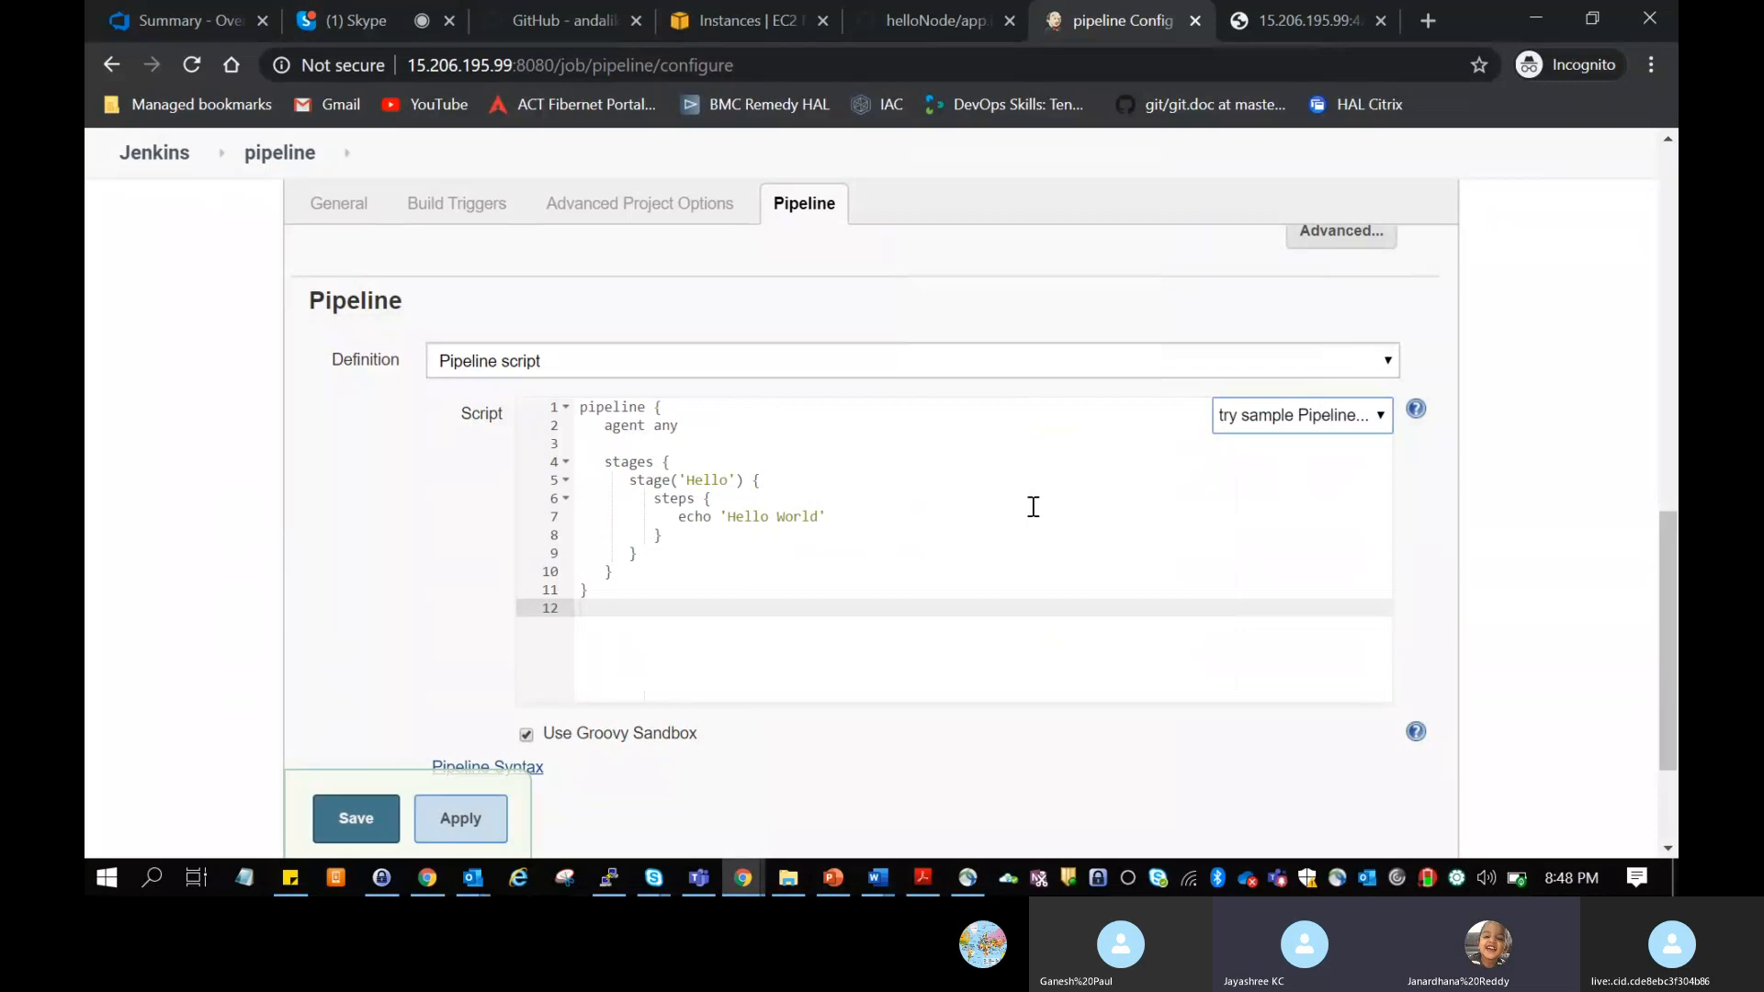
click(1358, 416)
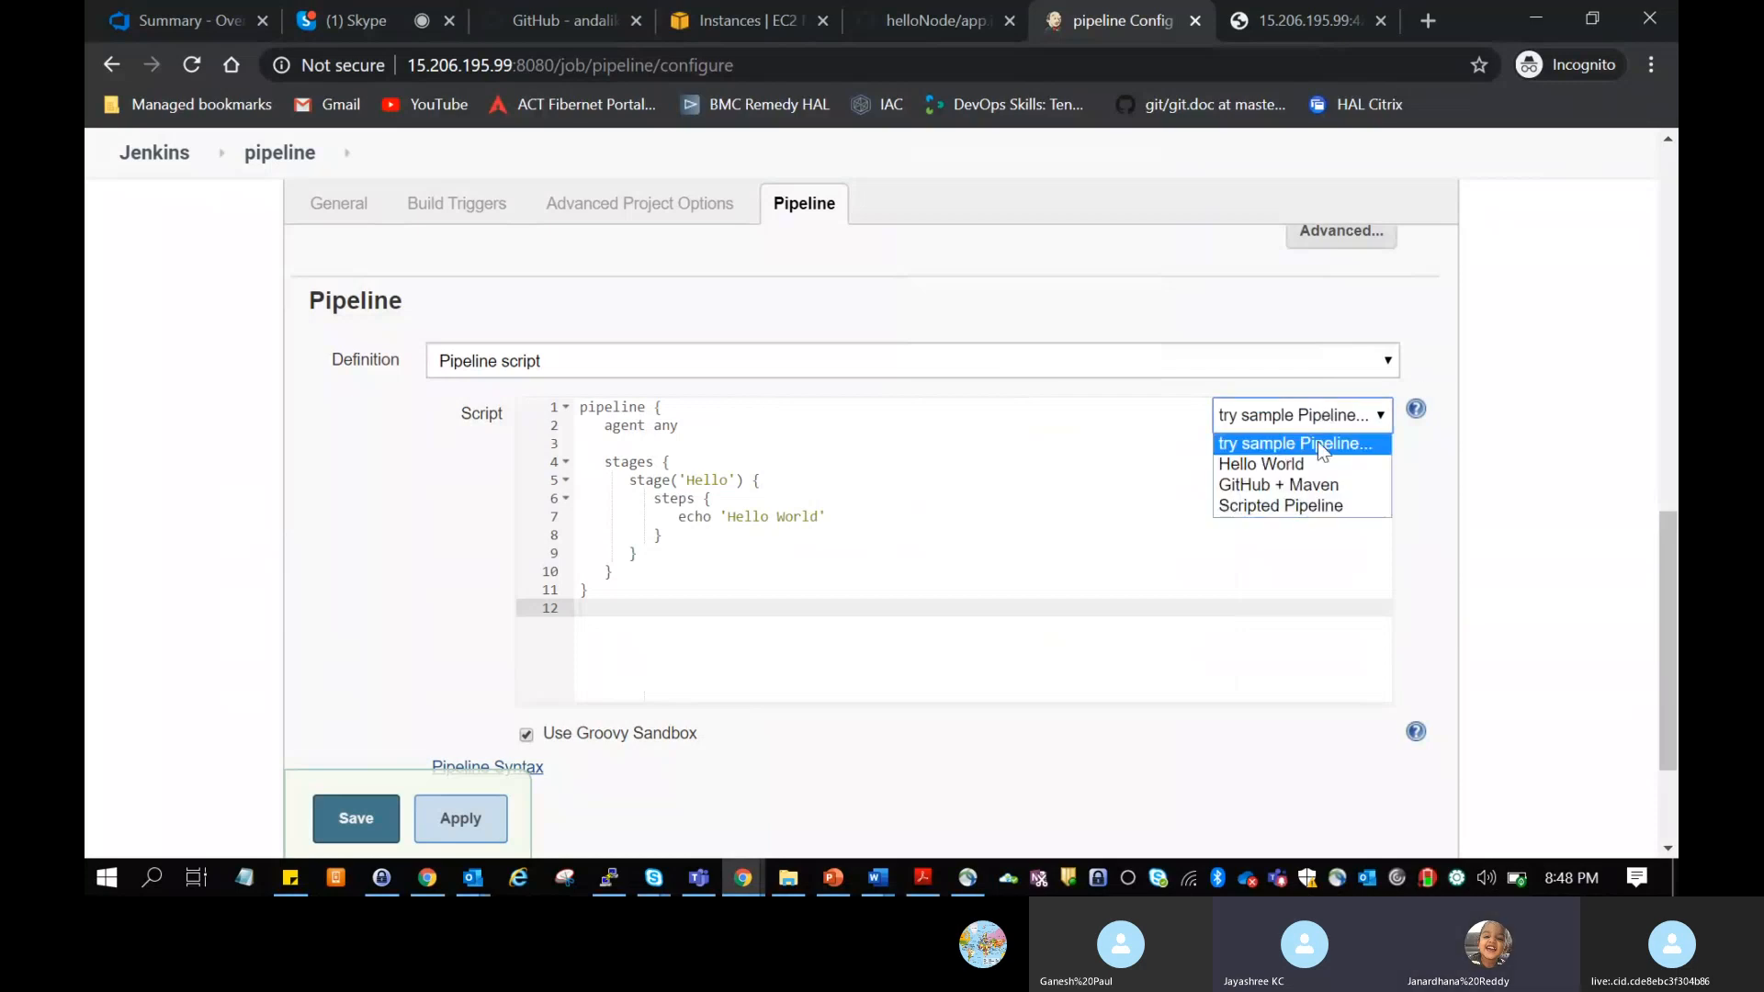
click(1289, 507)
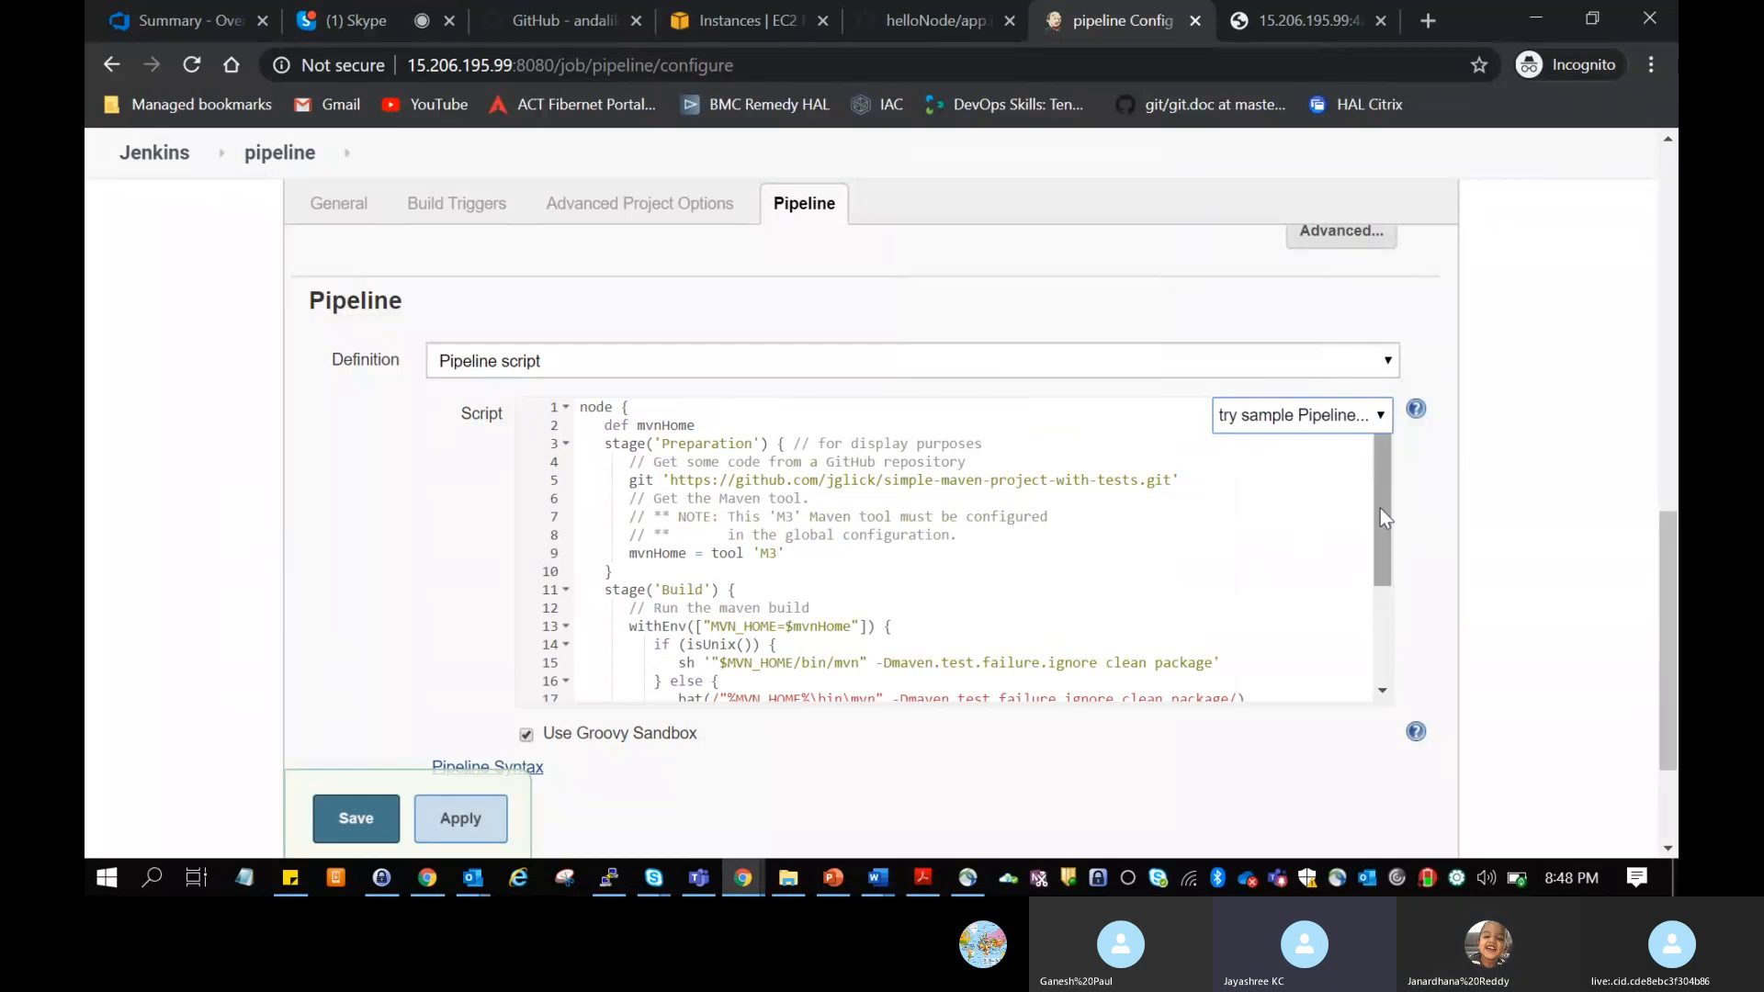
mouse_move(1379, 508)
mouse_down()
mouse_move(1375, 637)
mouse_move(1380, 517)
mouse_up()
Step: Switch the script back to the GitHub + Maven sample pipeline
click(1341, 422)
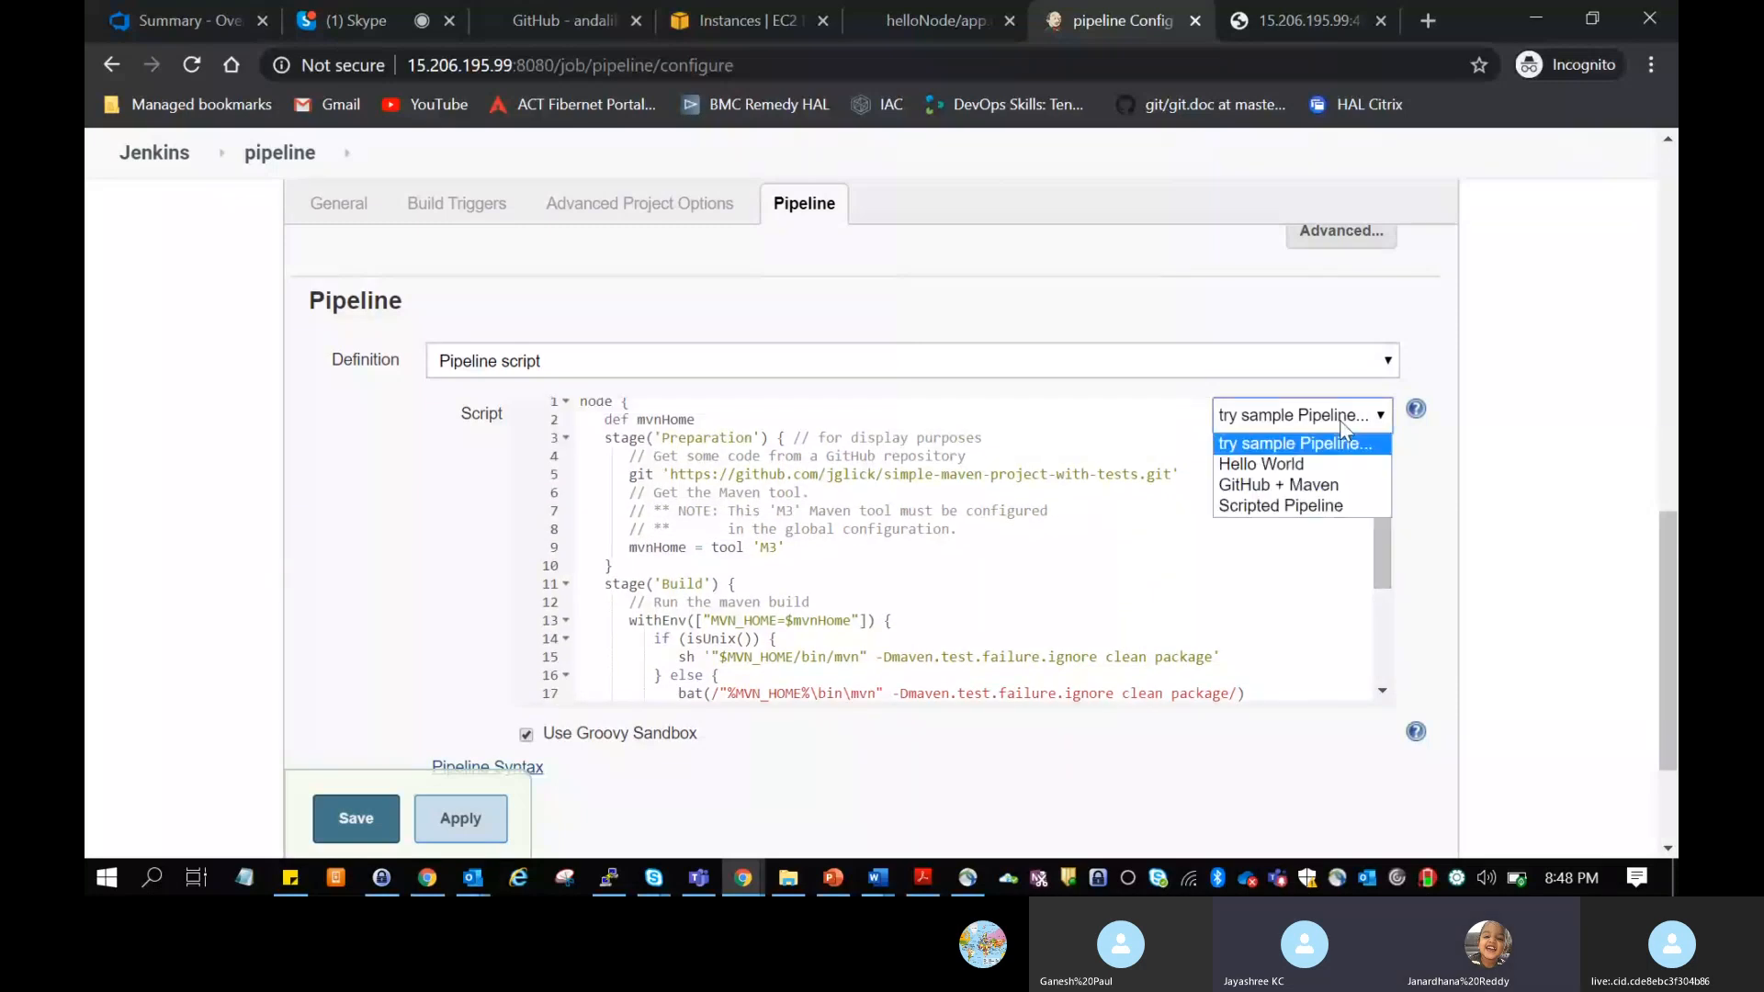
click(1321, 486)
mouse_move(1376, 531)
mouse_down()
mouse_move(1376, 504)
mouse_move(1384, 671)
mouse_move(1378, 500)
mouse_up()
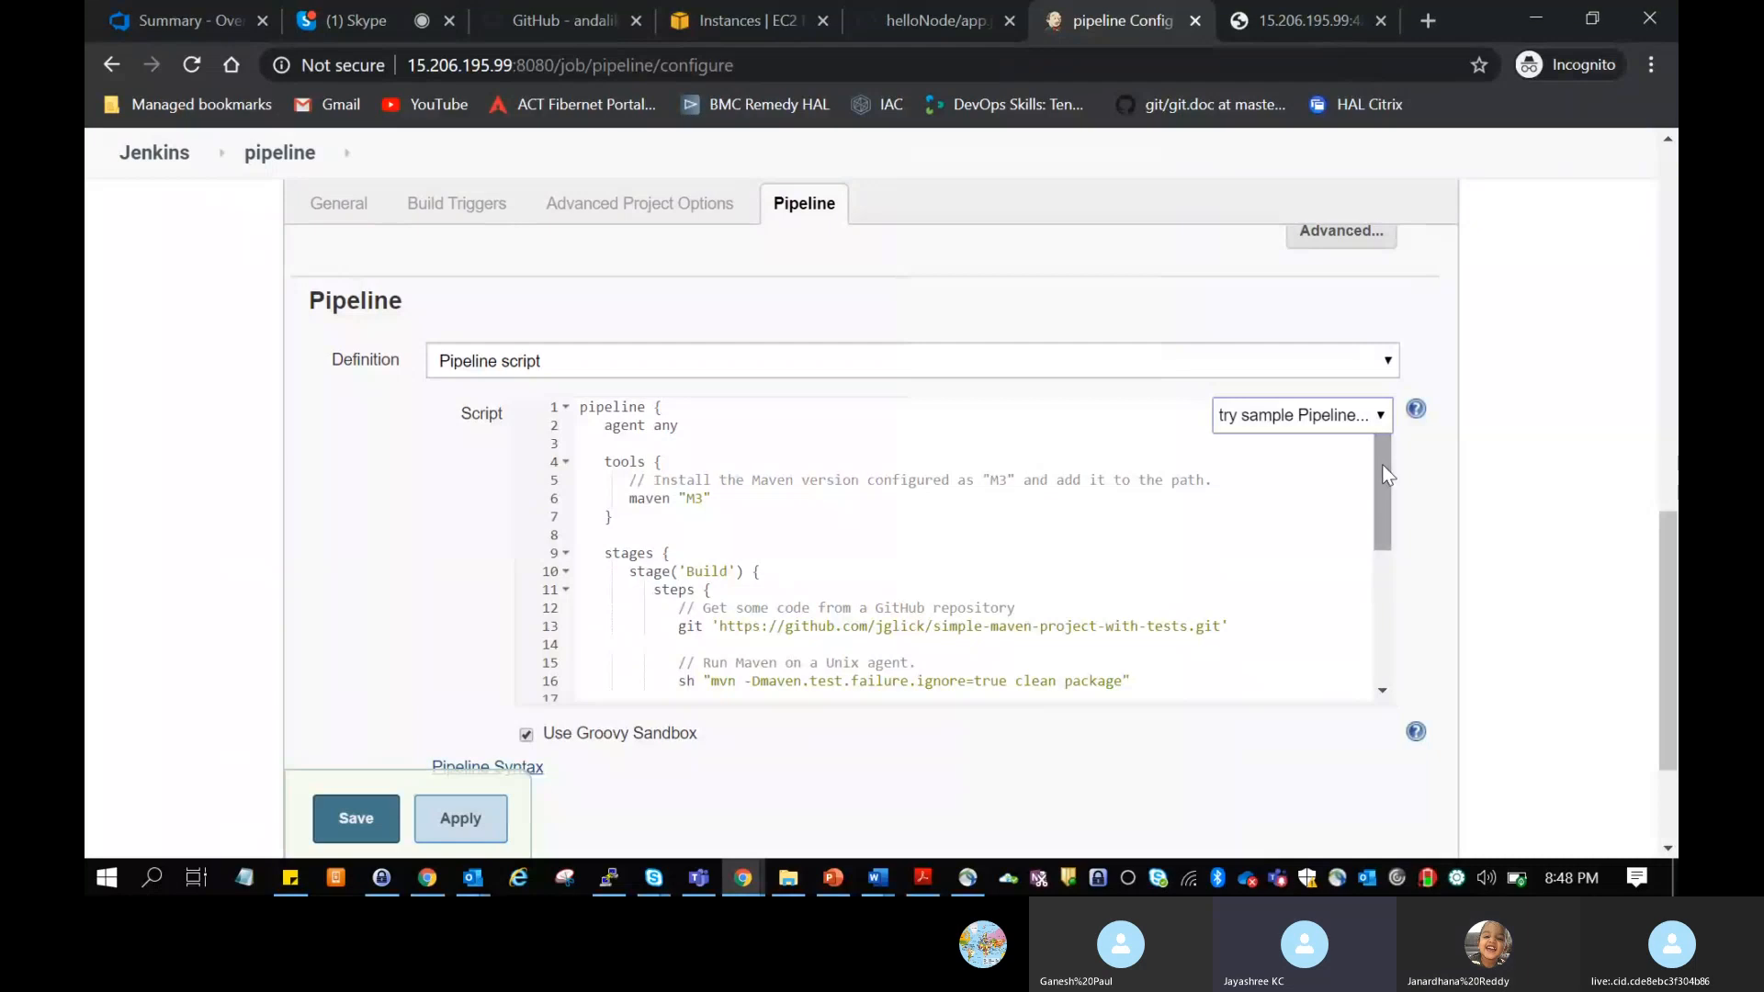
Step: Switch to Skype, copy the shared pipeline script with Build, Test and Deploy stages from the call chat, and return to the Jenkins configuration
click(347, 9)
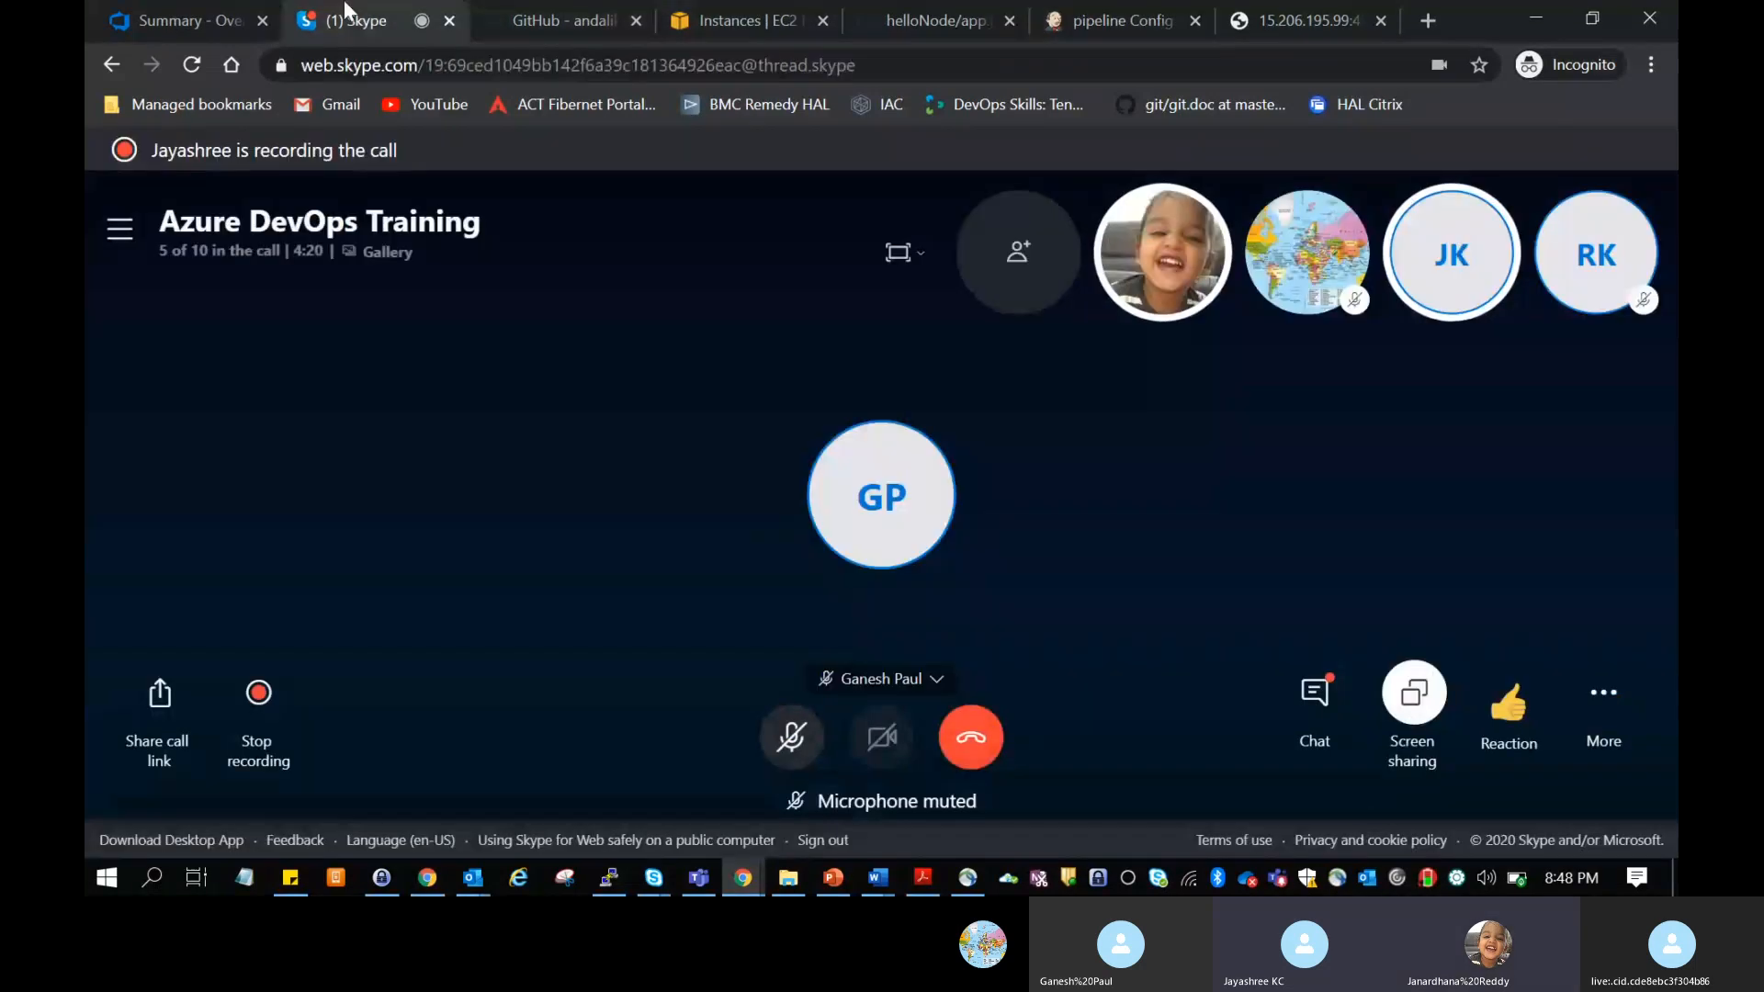
click(1316, 691)
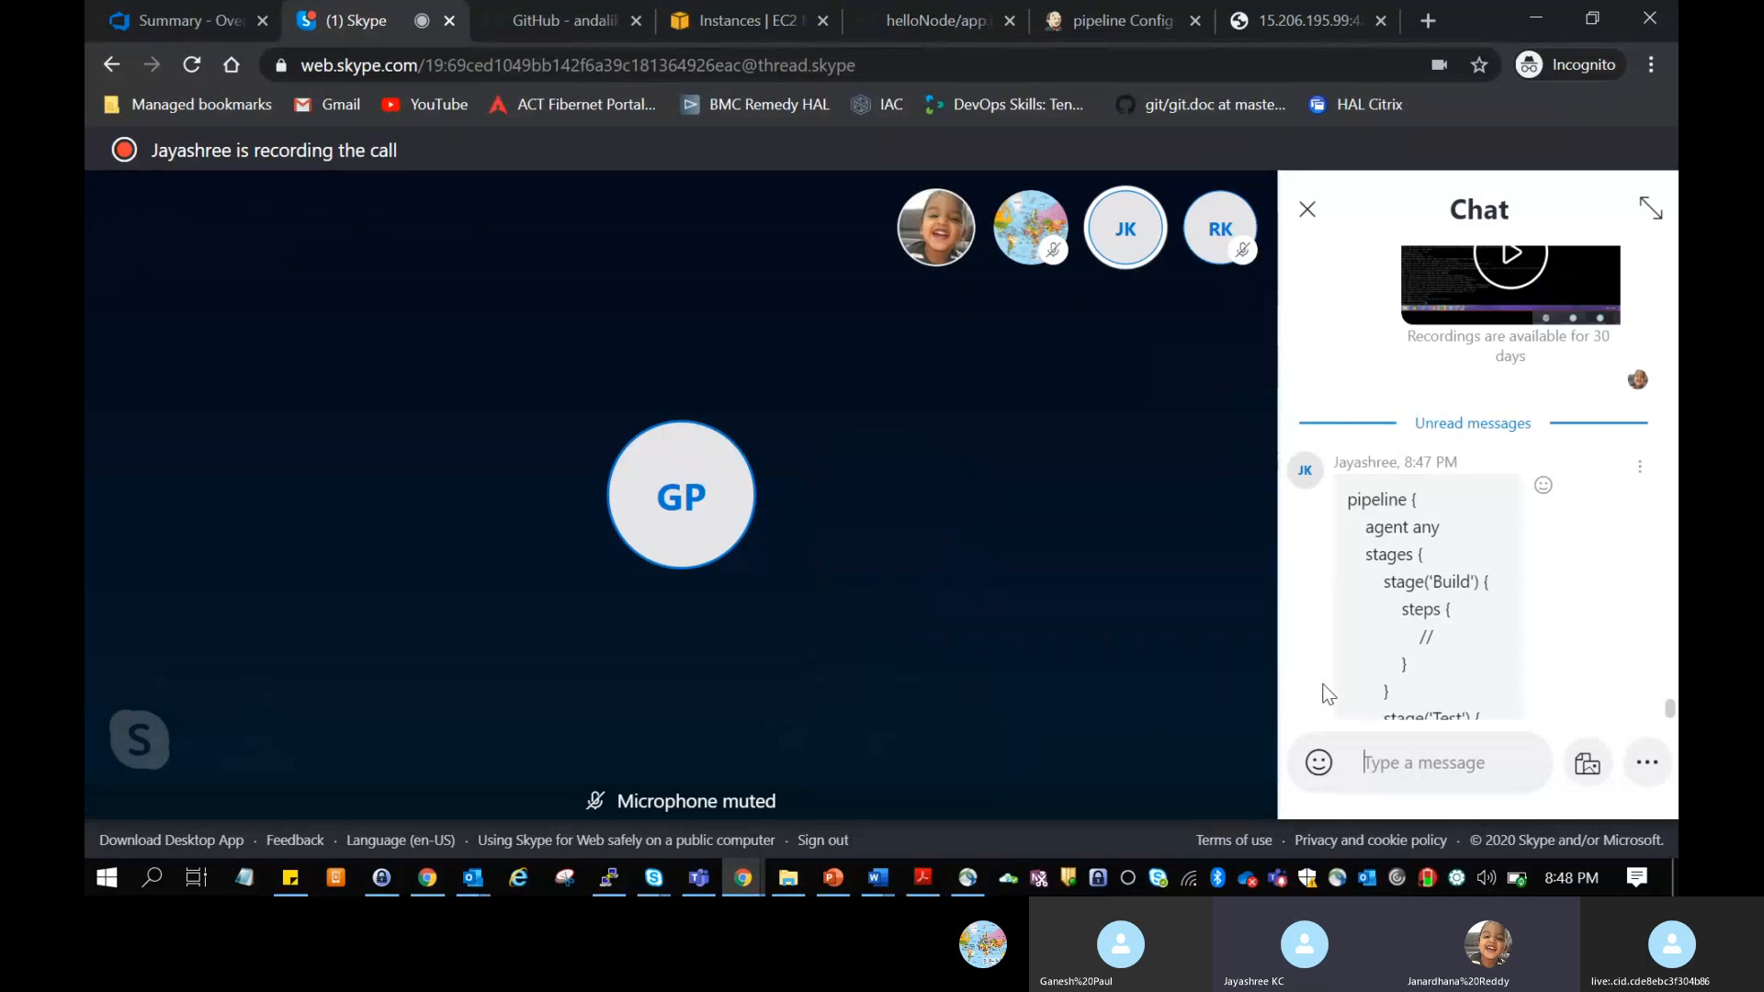
drag(1348, 497, 1451, 636)
key(ctrl+c)
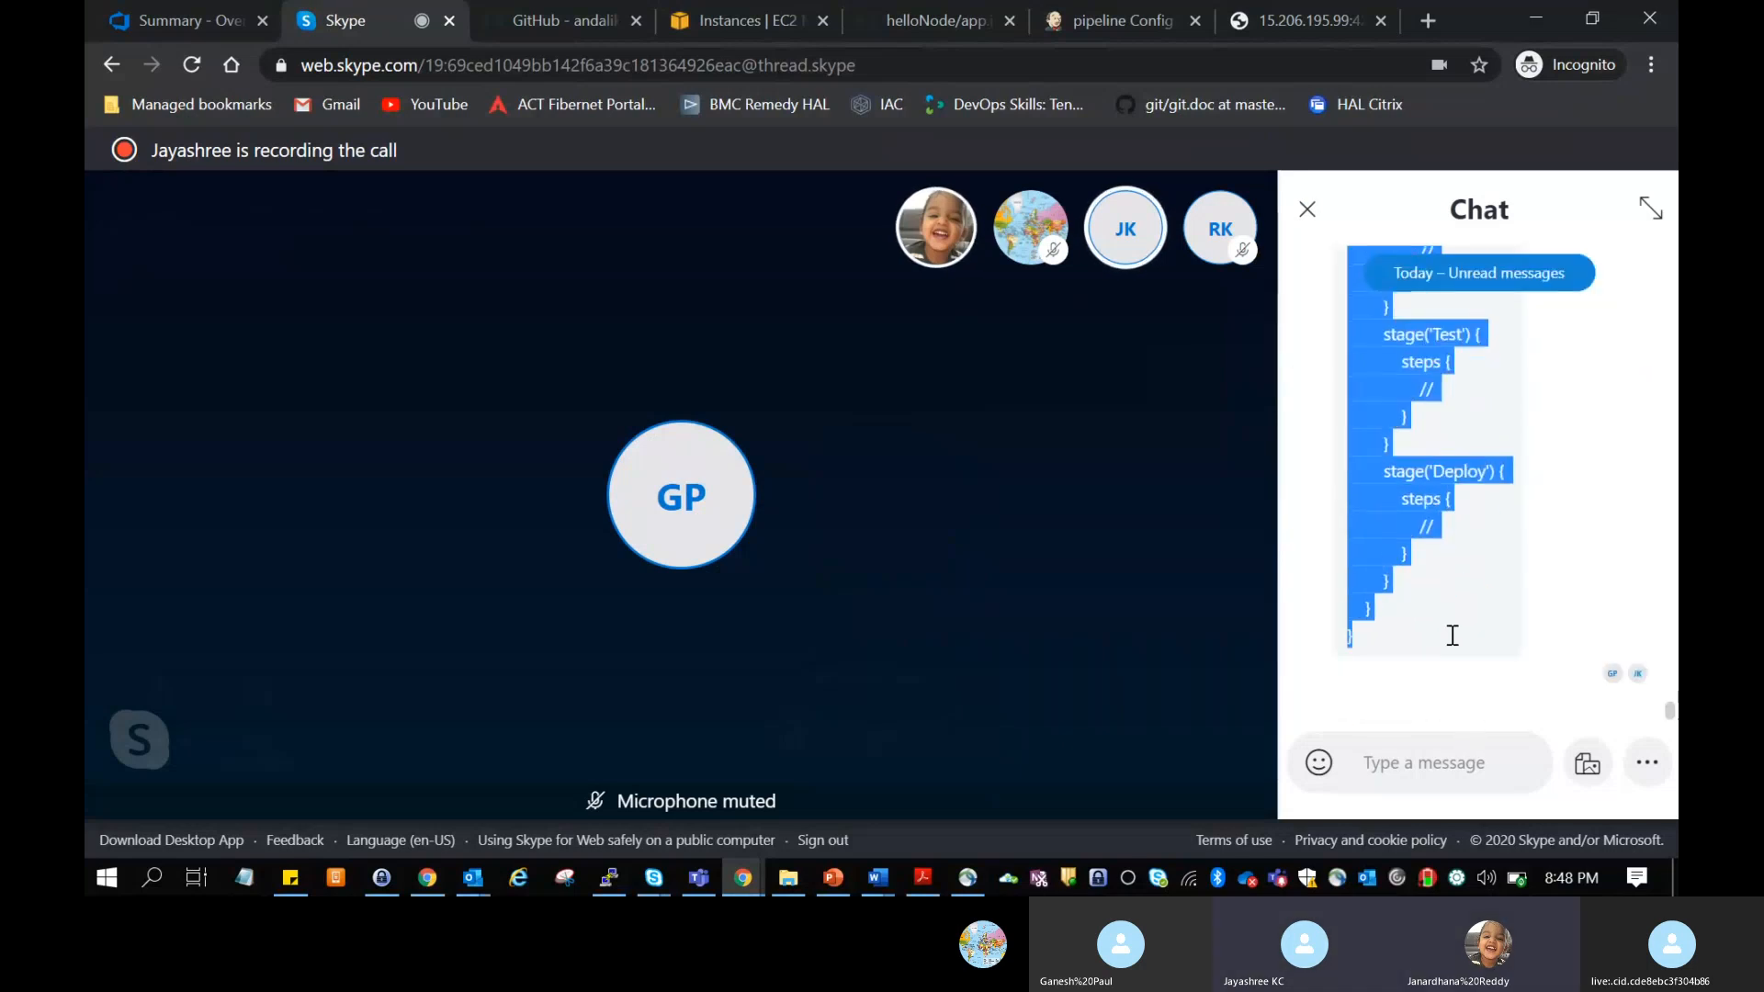
click(1169, 12)
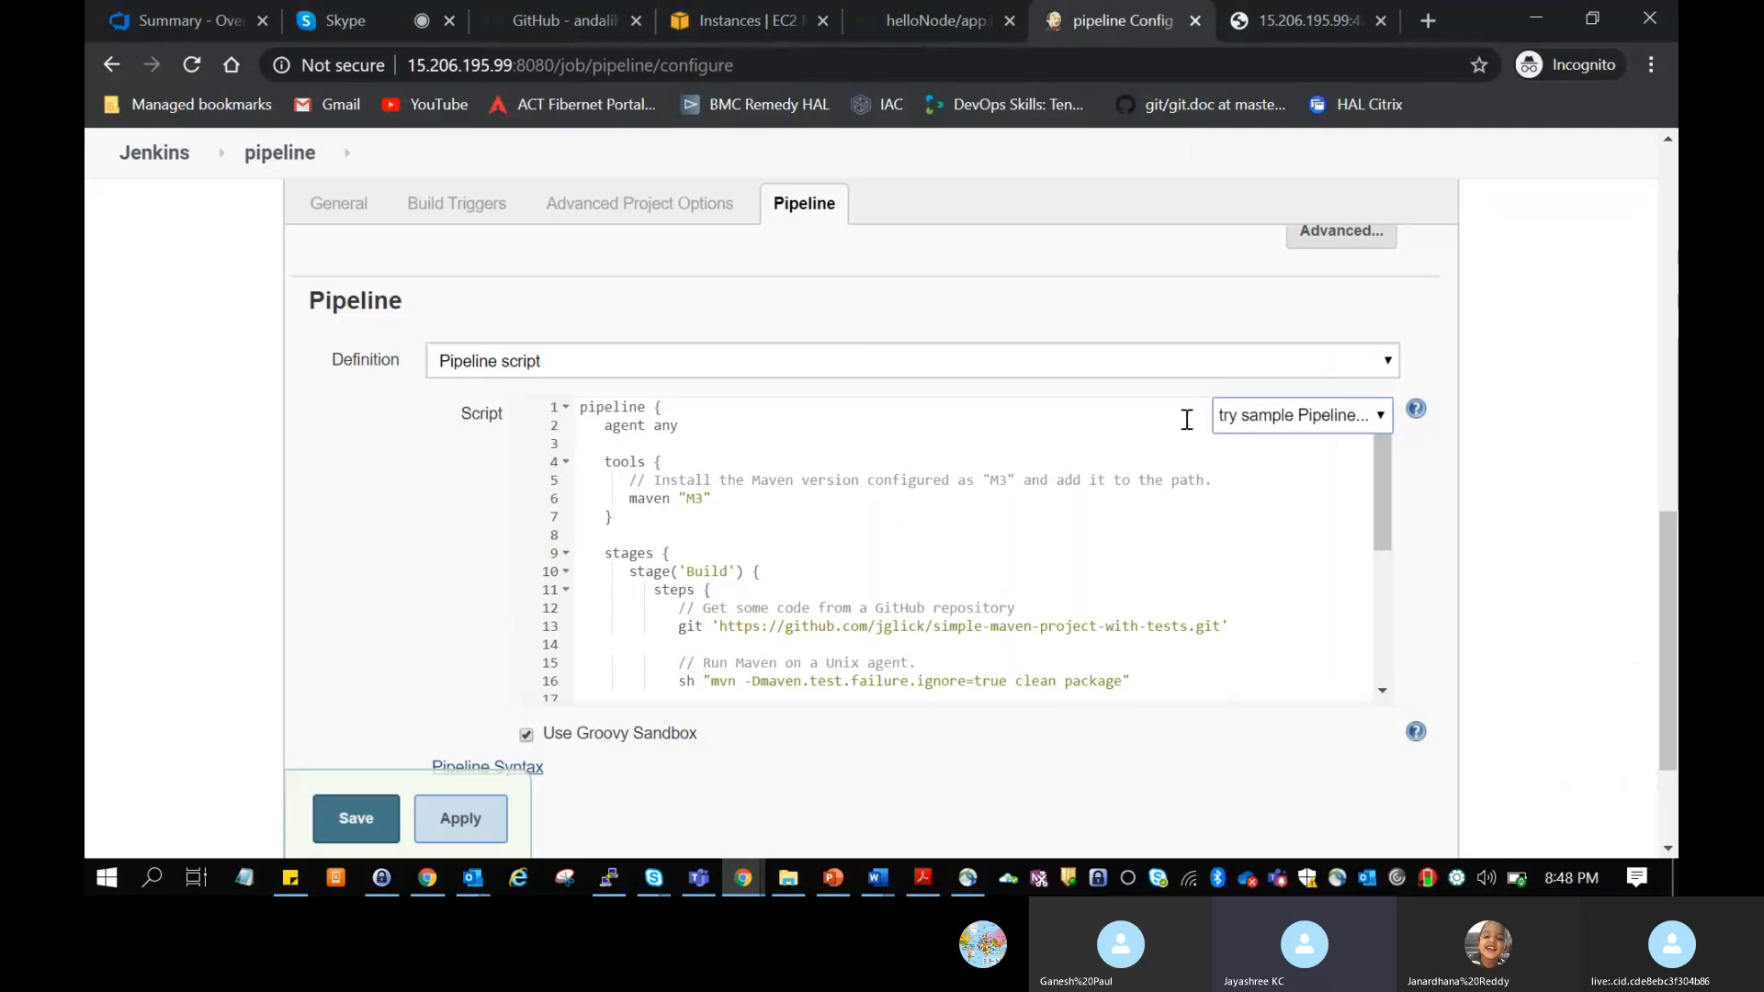
click(1130, 360)
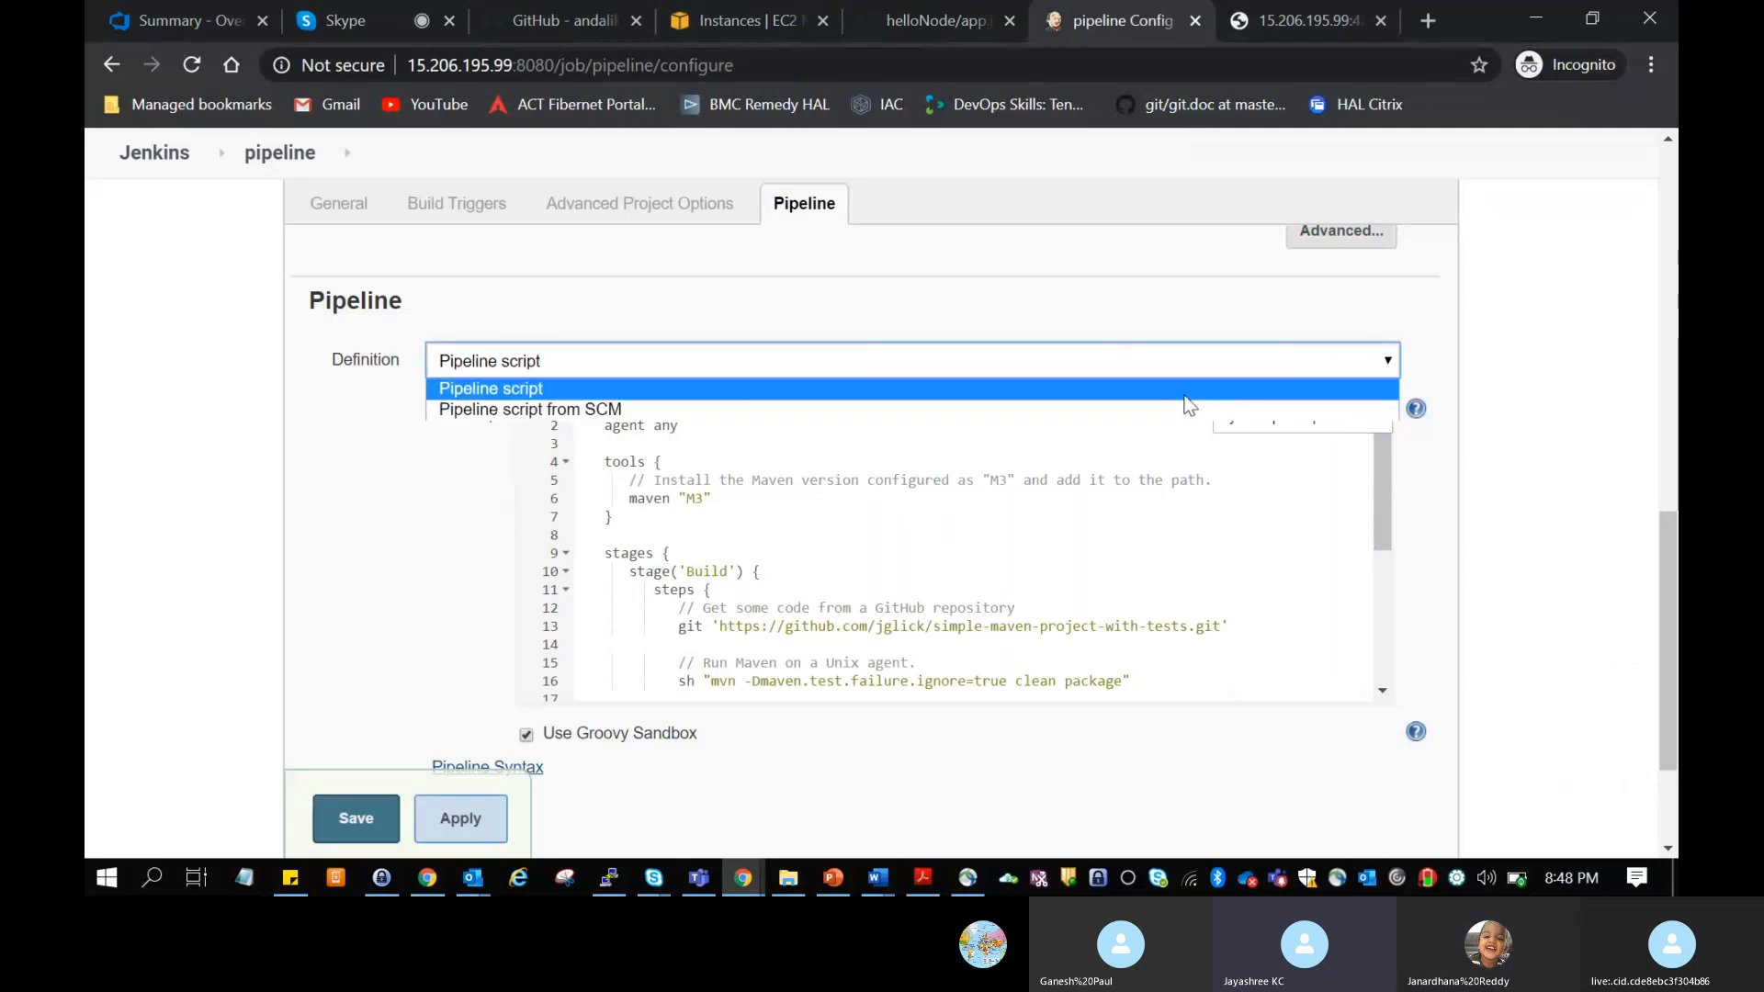
click(1185, 395)
click(1338, 440)
click(1317, 428)
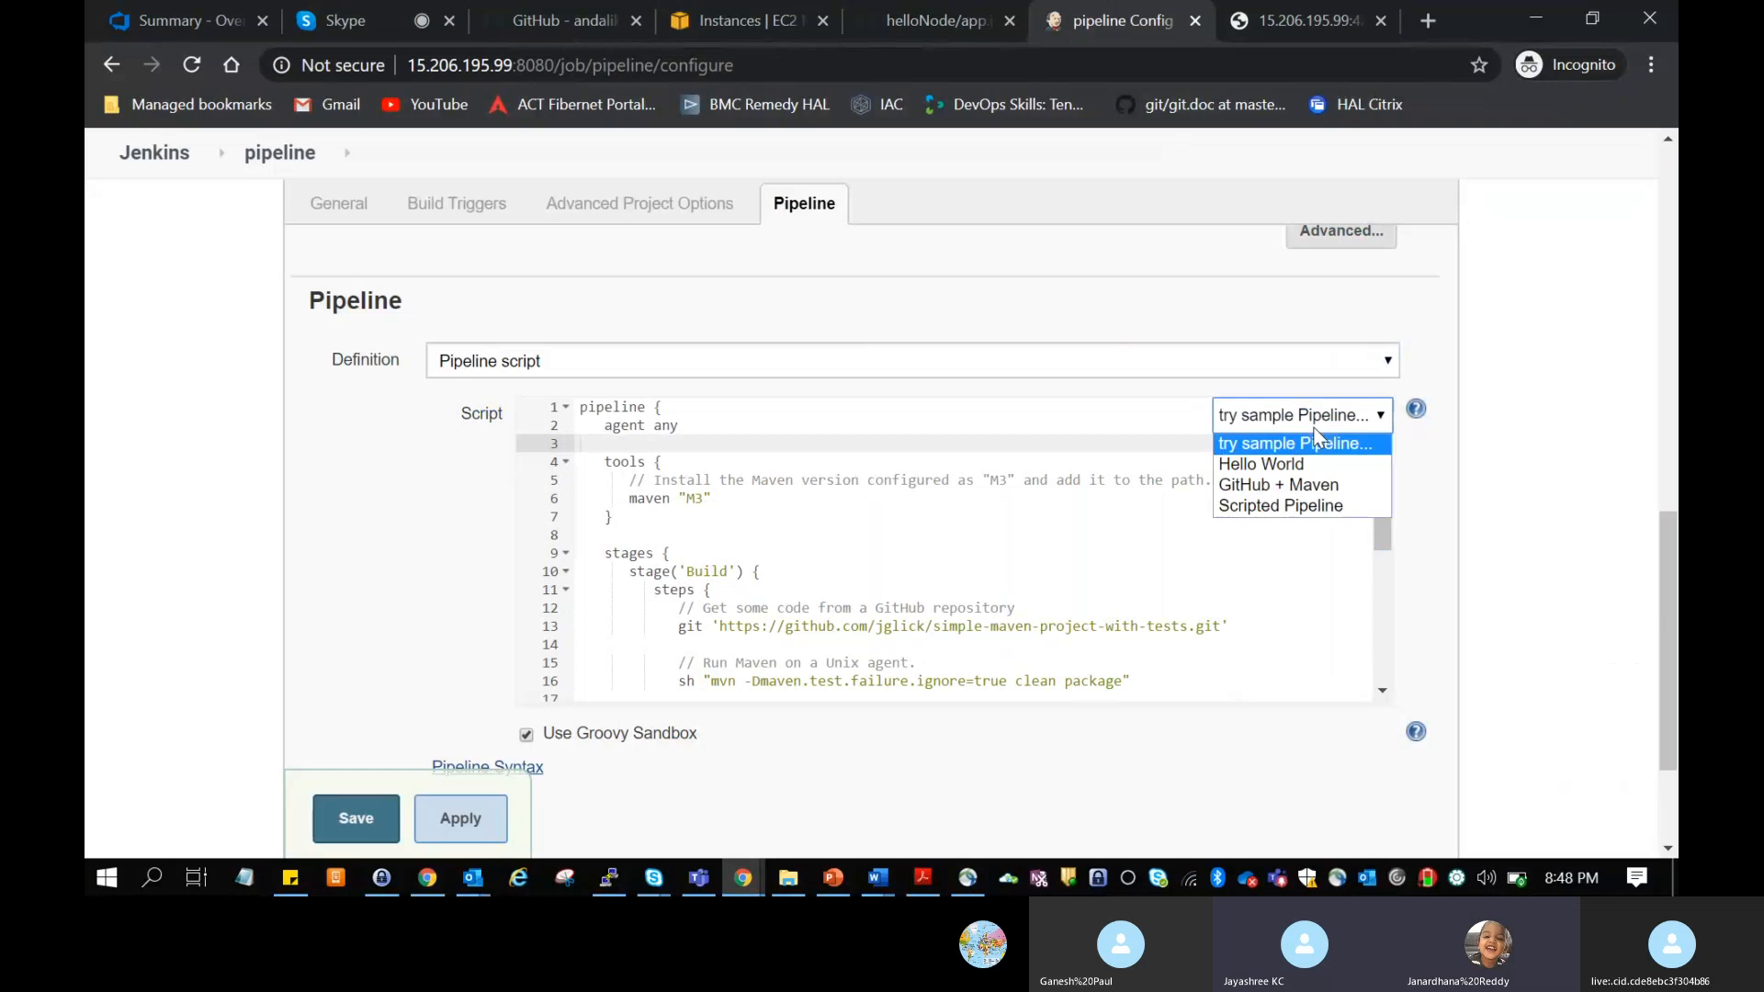
click(1304, 446)
Step: Replace the entire sample script with the copied declarative pipeline containing empty Build, Test and Deploy stages
click(920, 510)
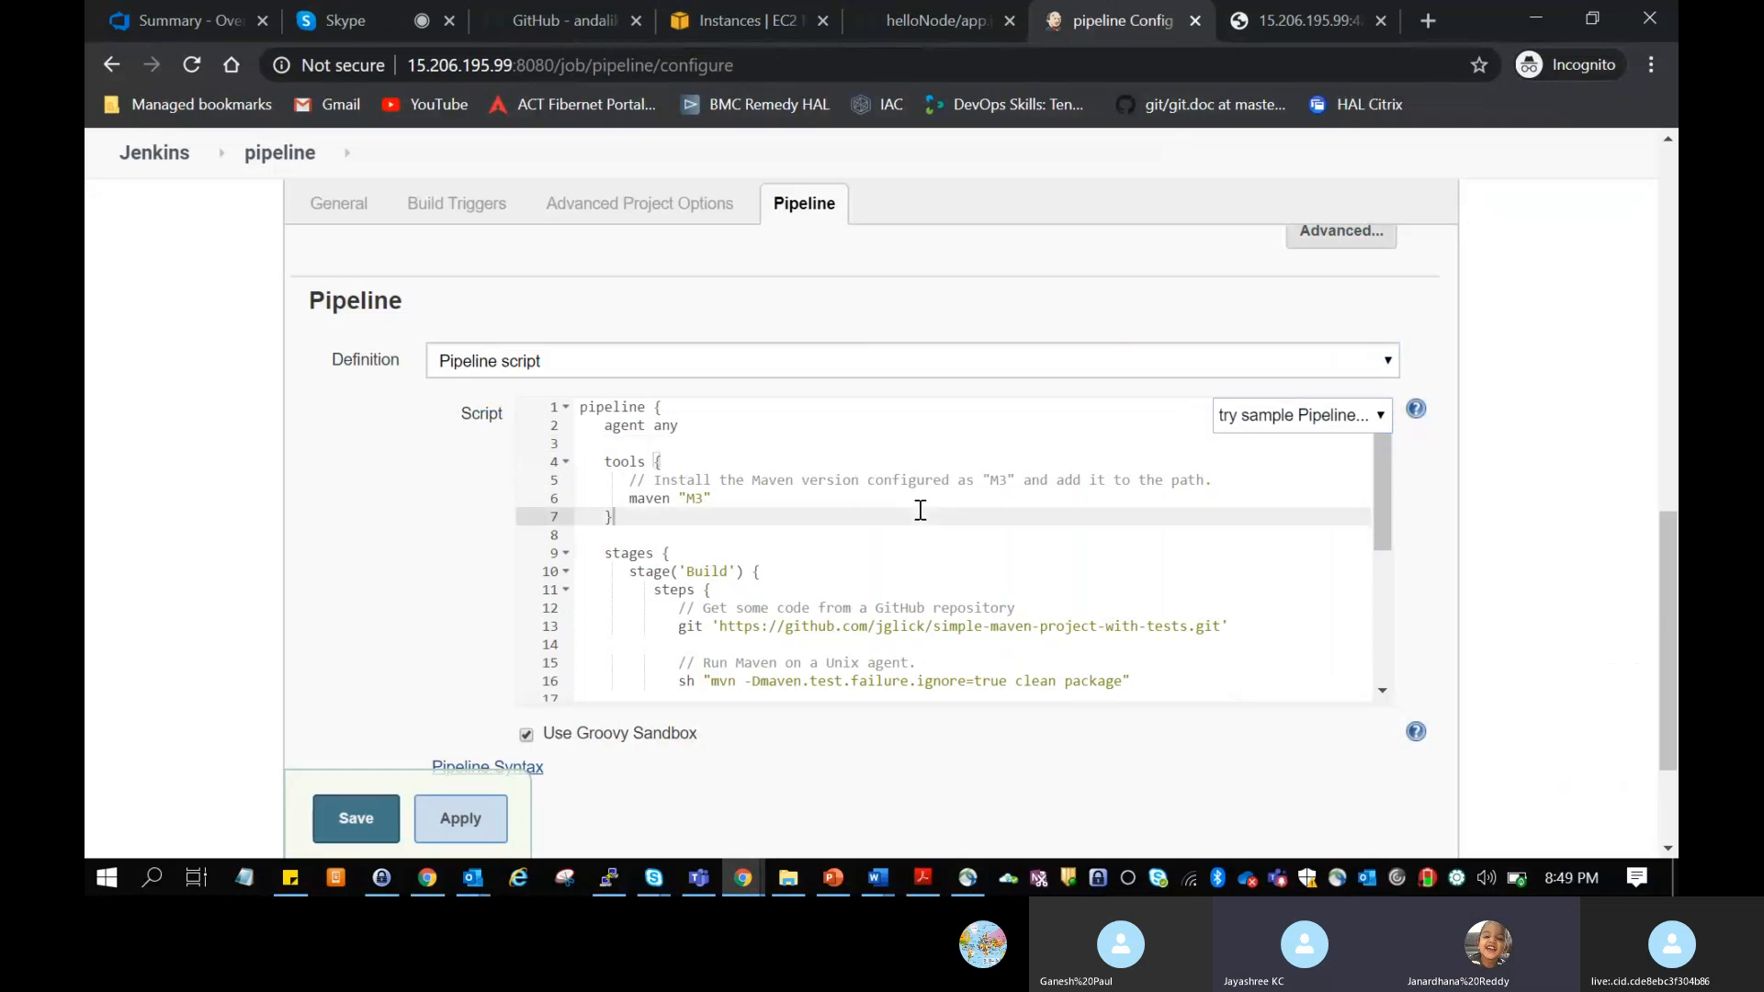
key(ctrl+a)
key(BackSpace)
key(ctrl+v)
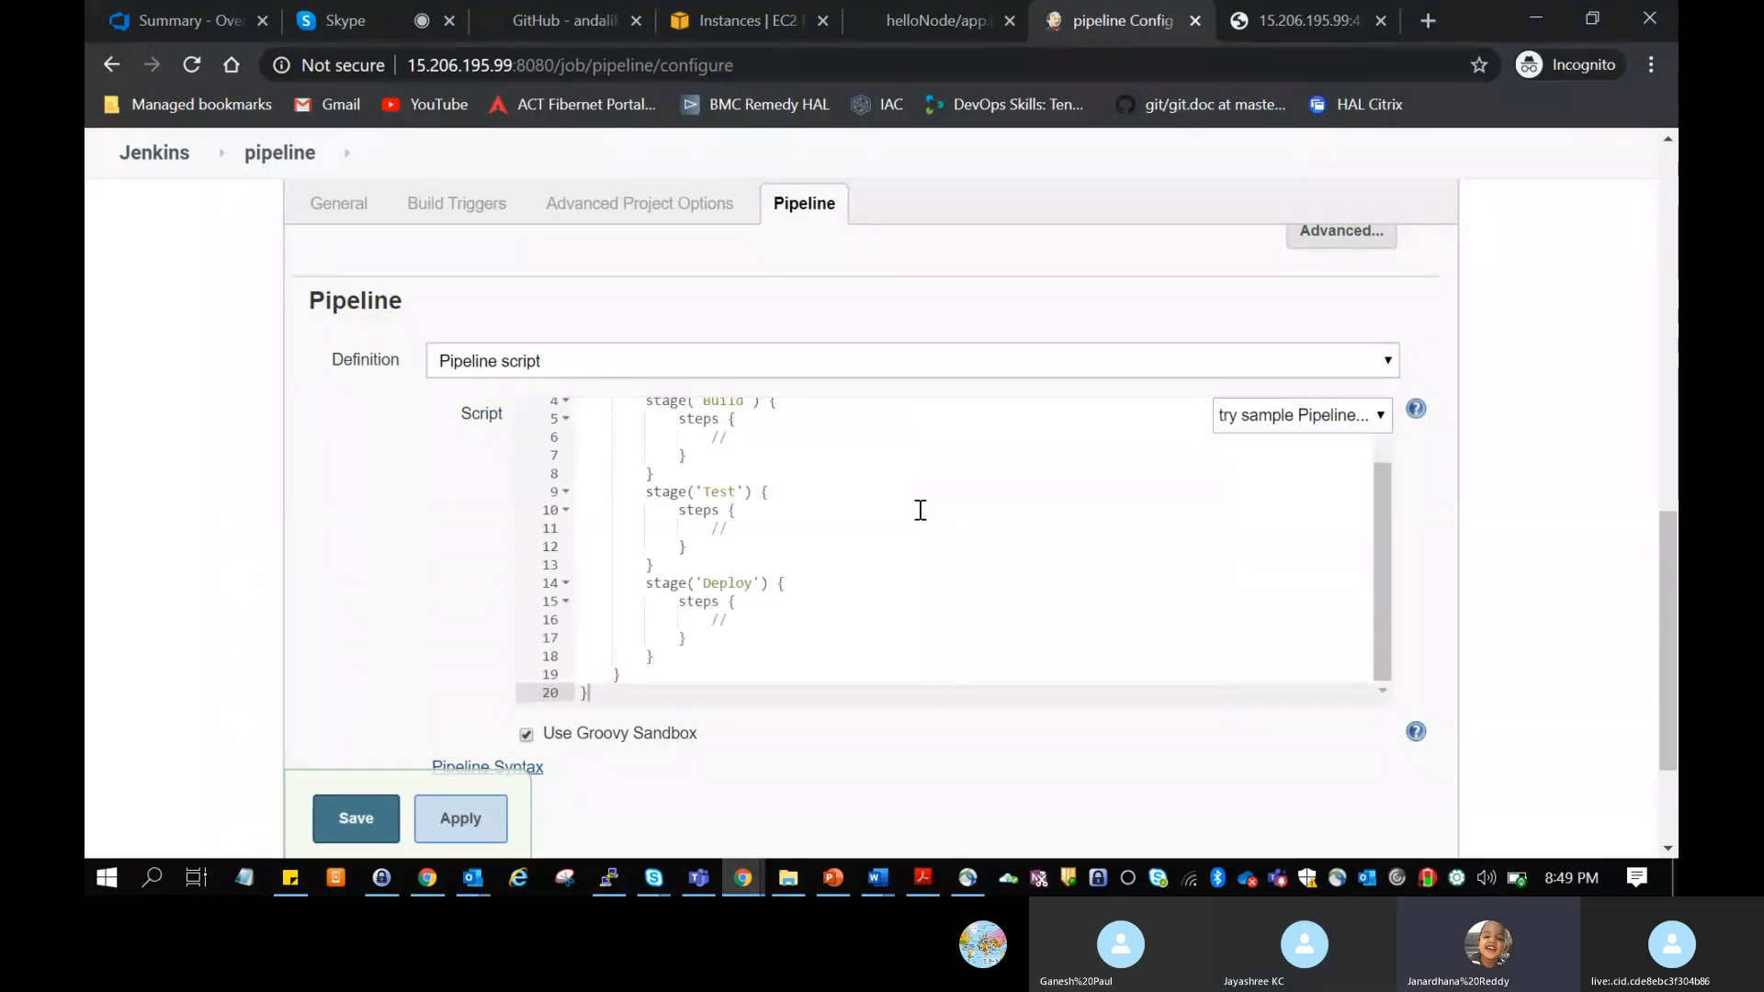
Step: Examine the pasted pipeline script's structure, including the agent, the stages block and the Build, Test and Deploy steps
scroll(919, 509, up, 2)
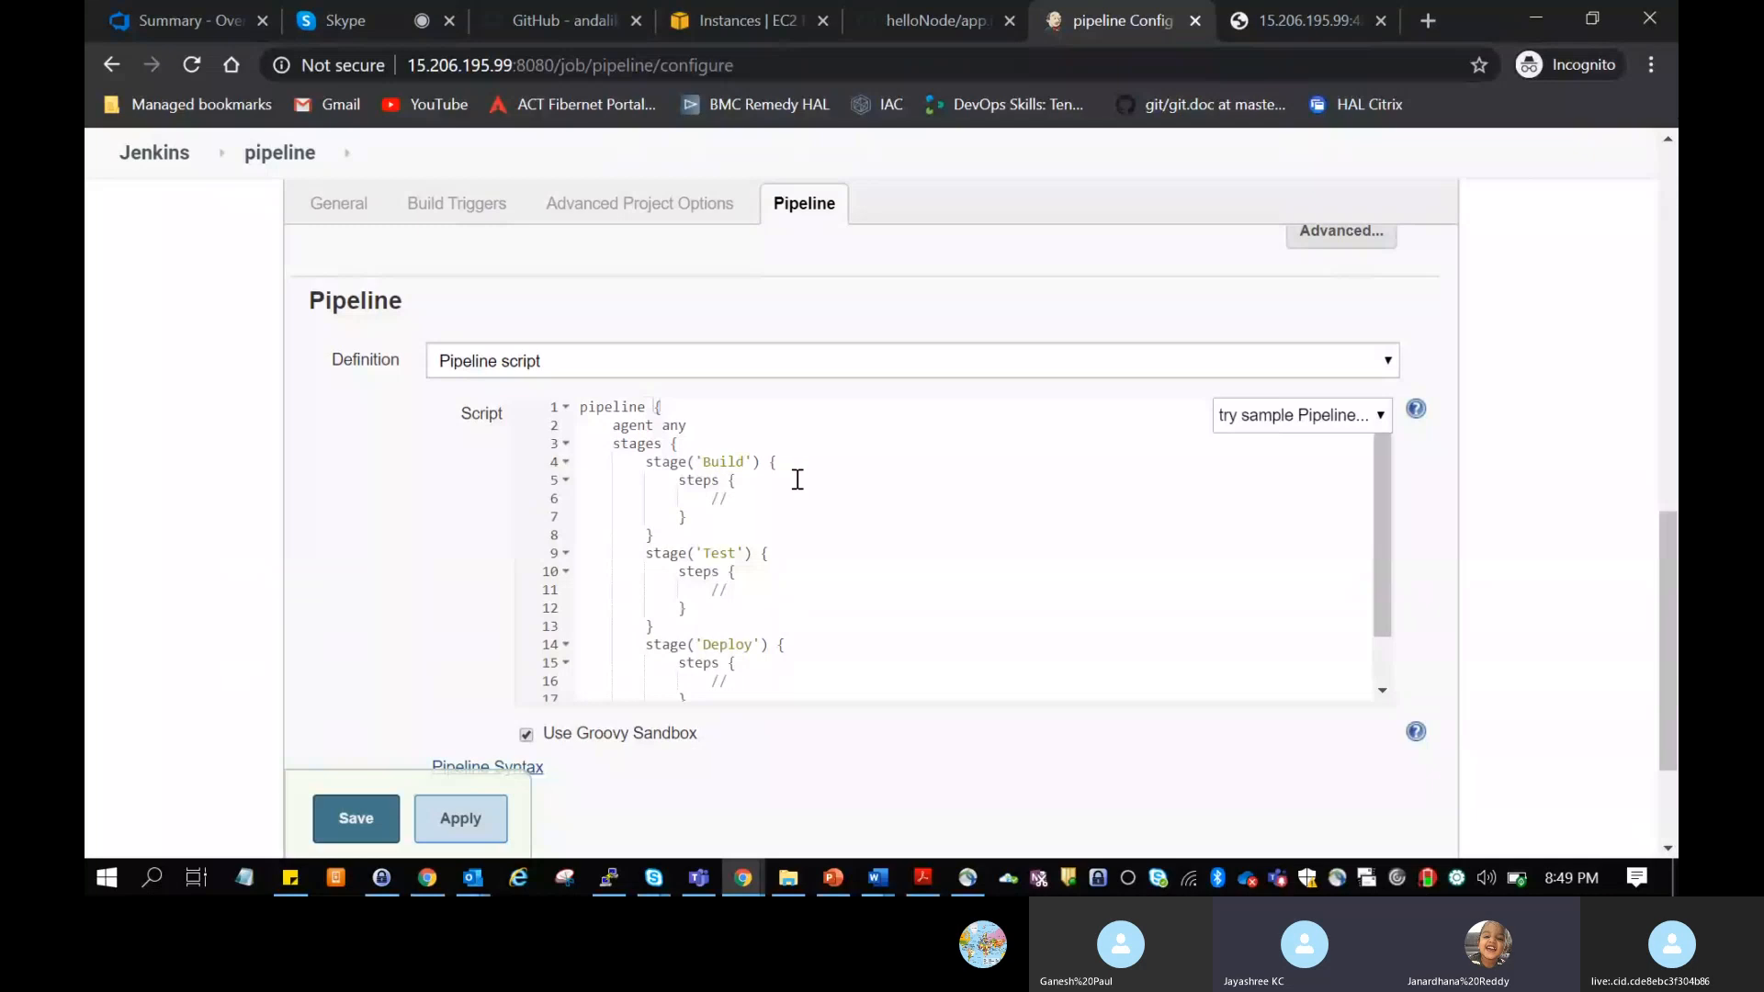
scroll(797, 480, down, 2)
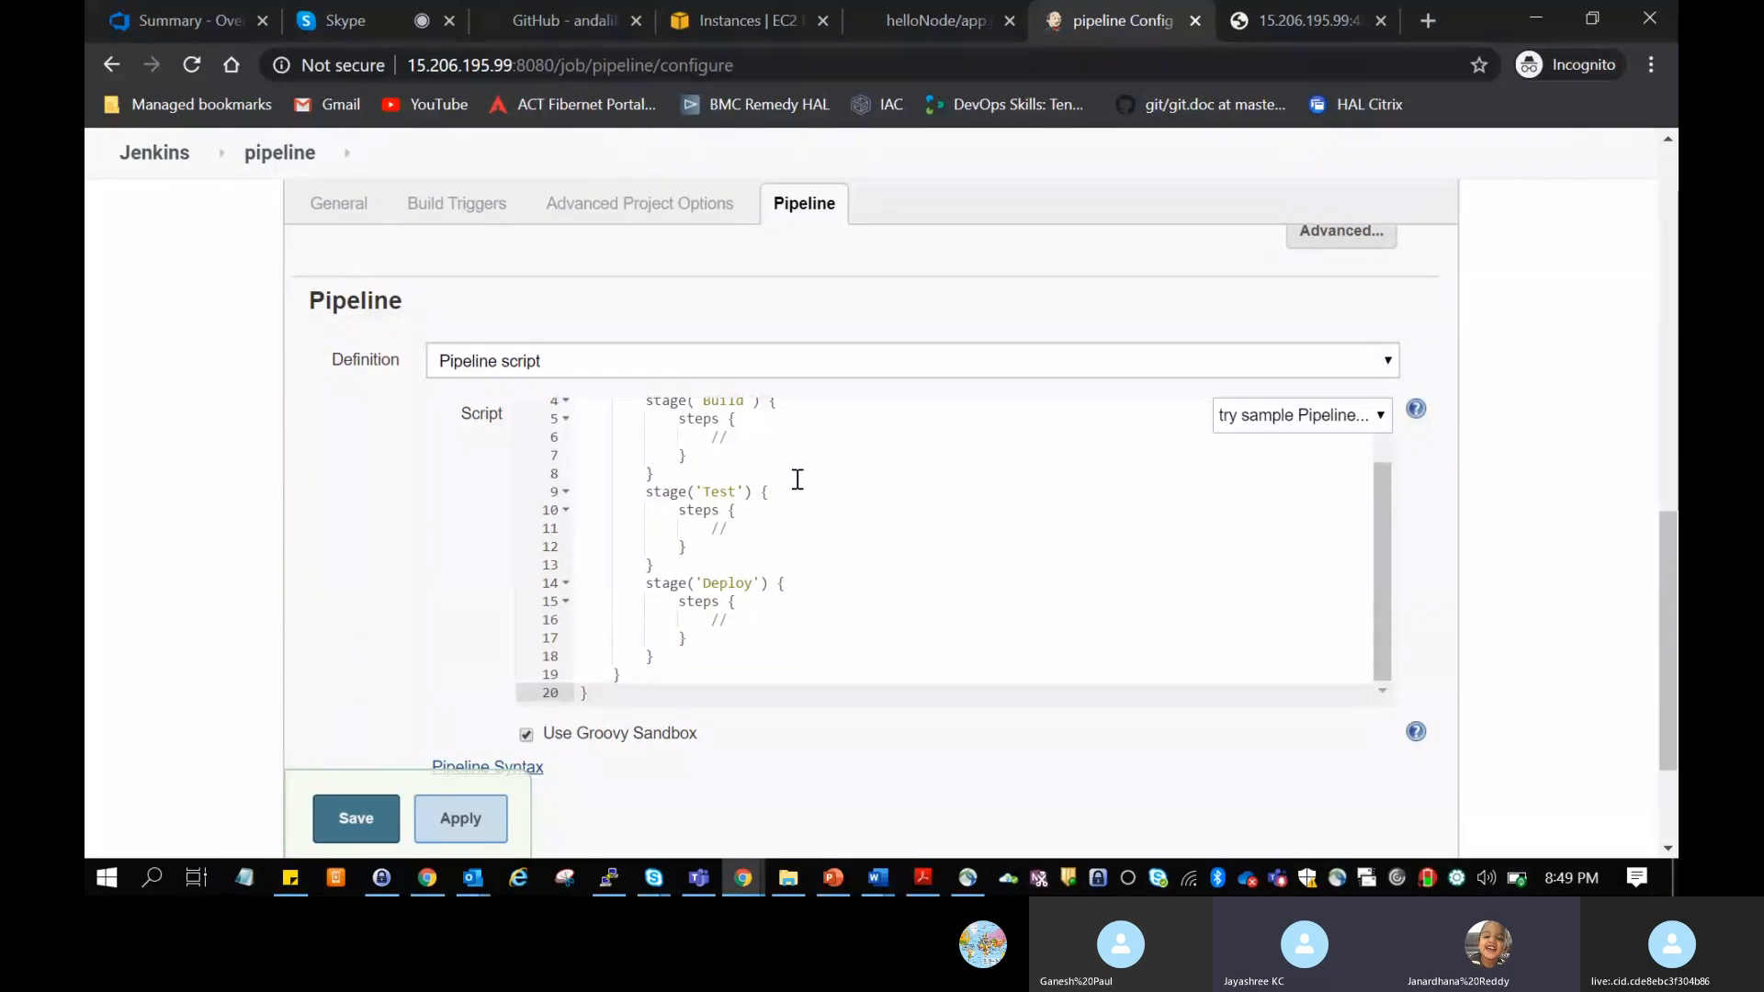
scroll(797, 480, up, 2)
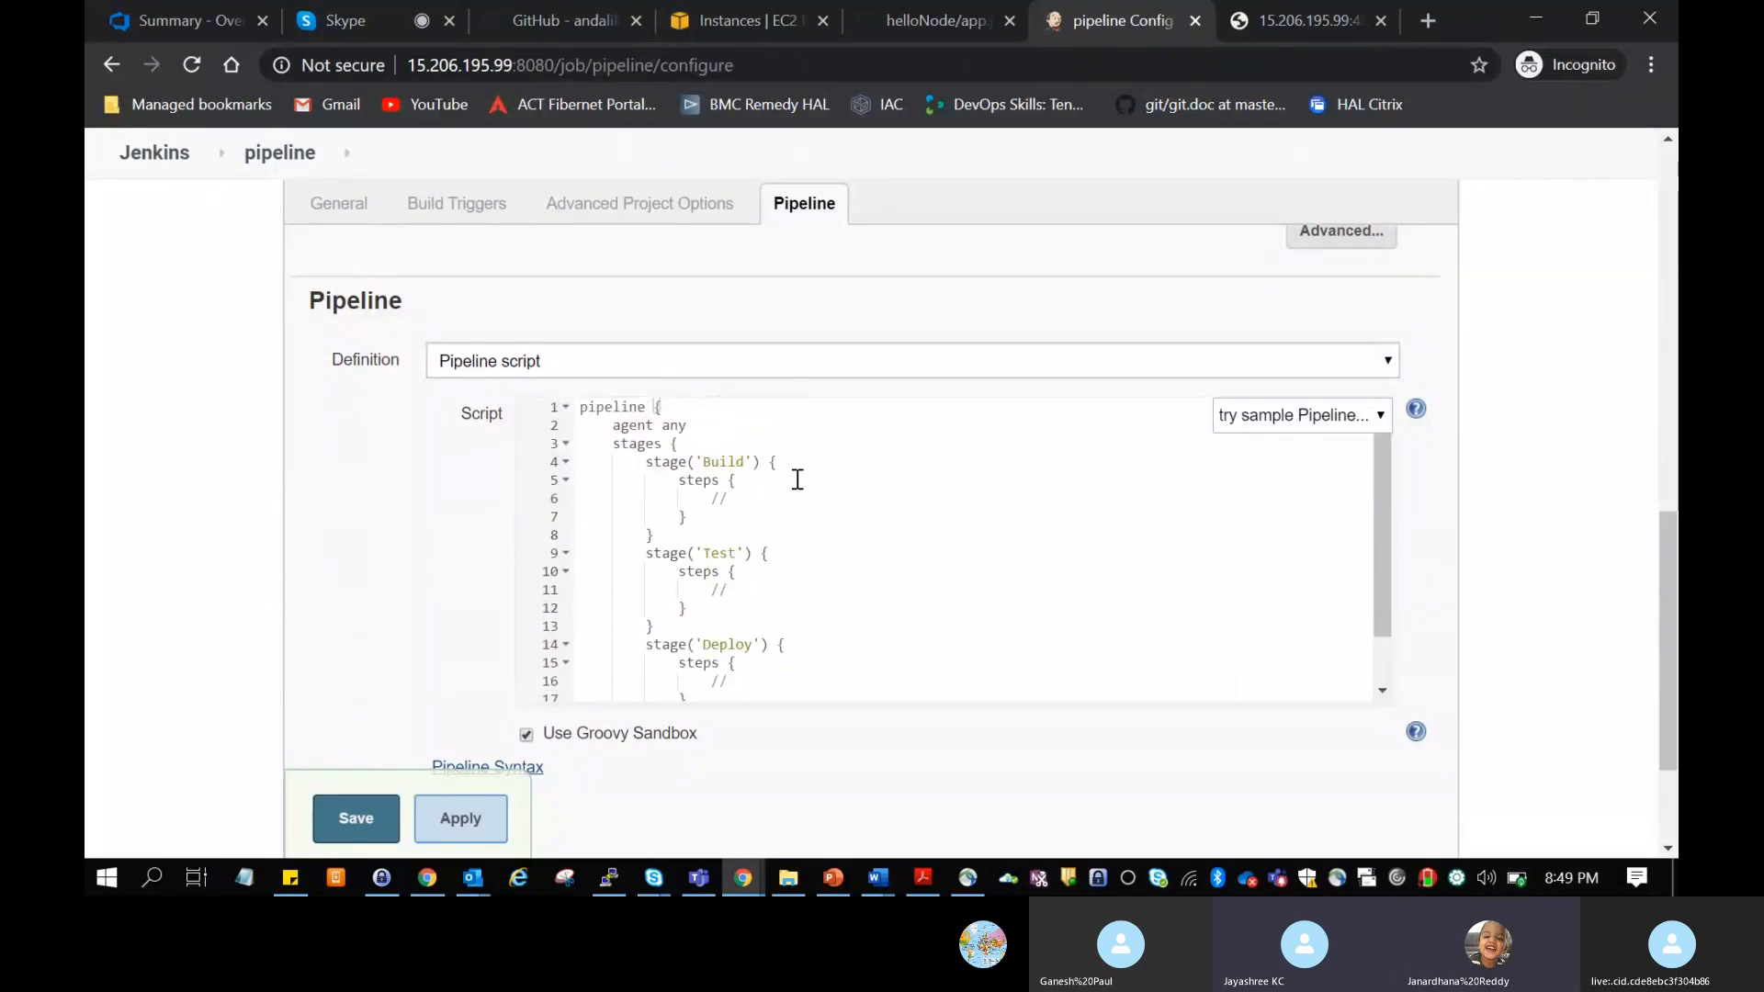
scroll(797, 480, up, 1)
scroll(797, 480, down, 3)
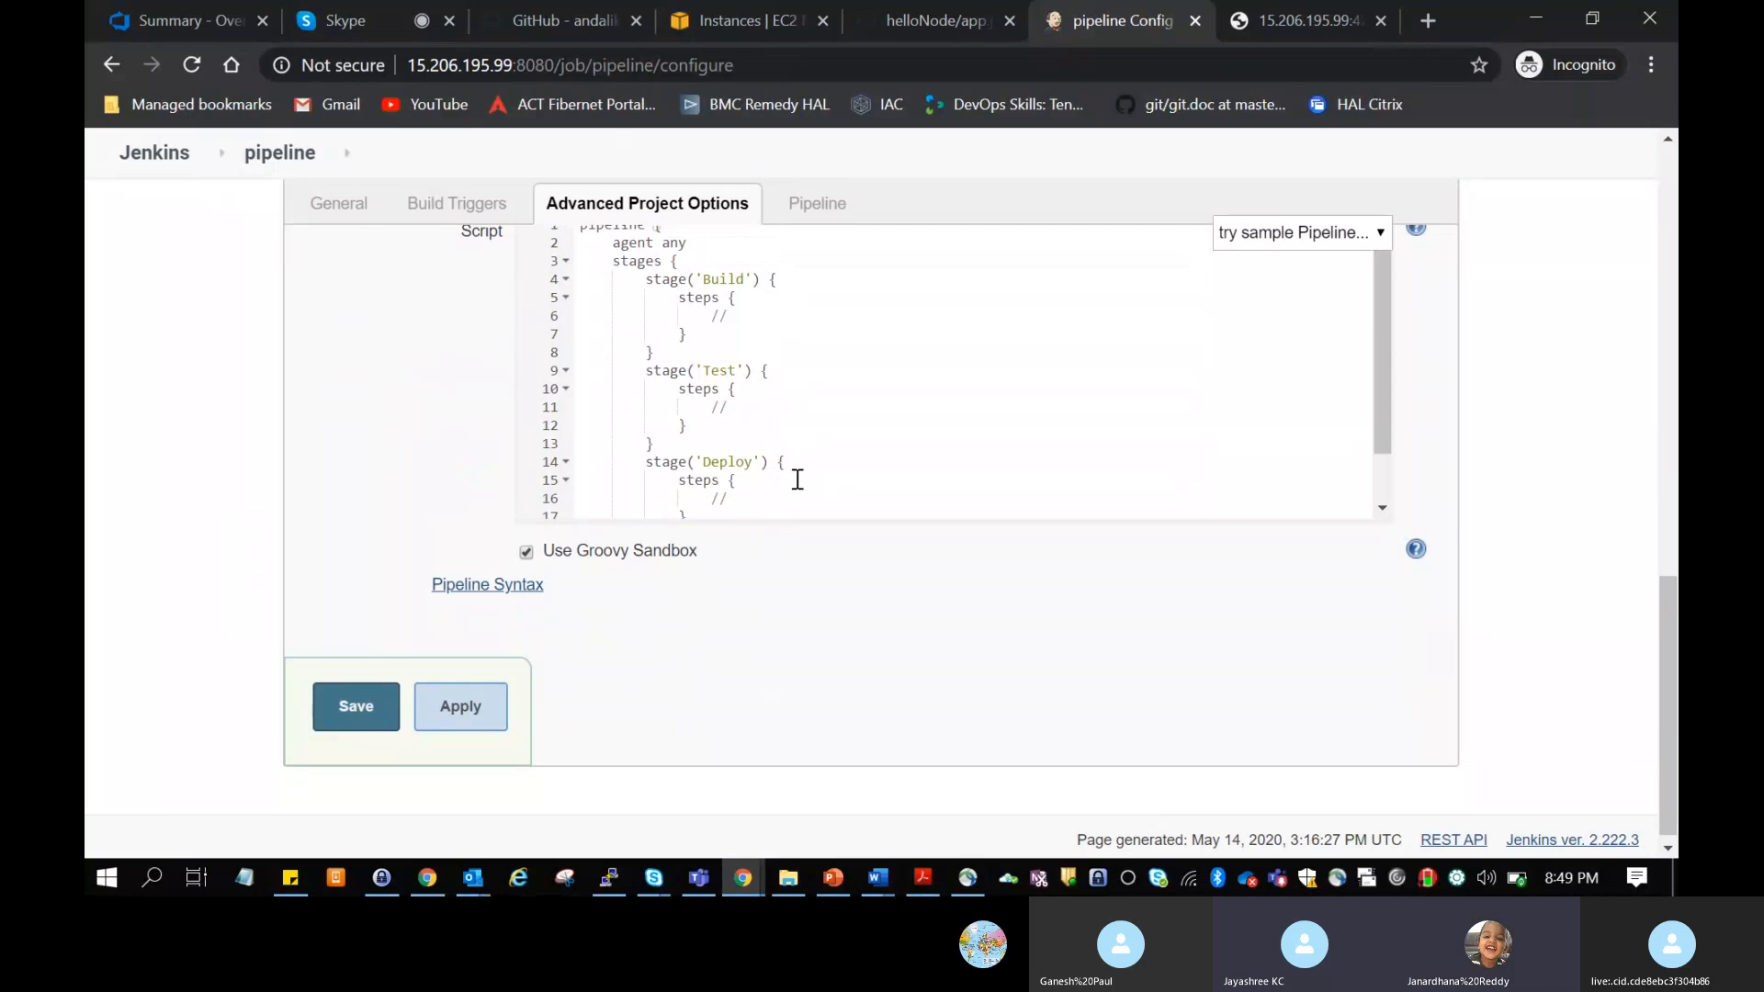
scroll(798, 479, up, 2)
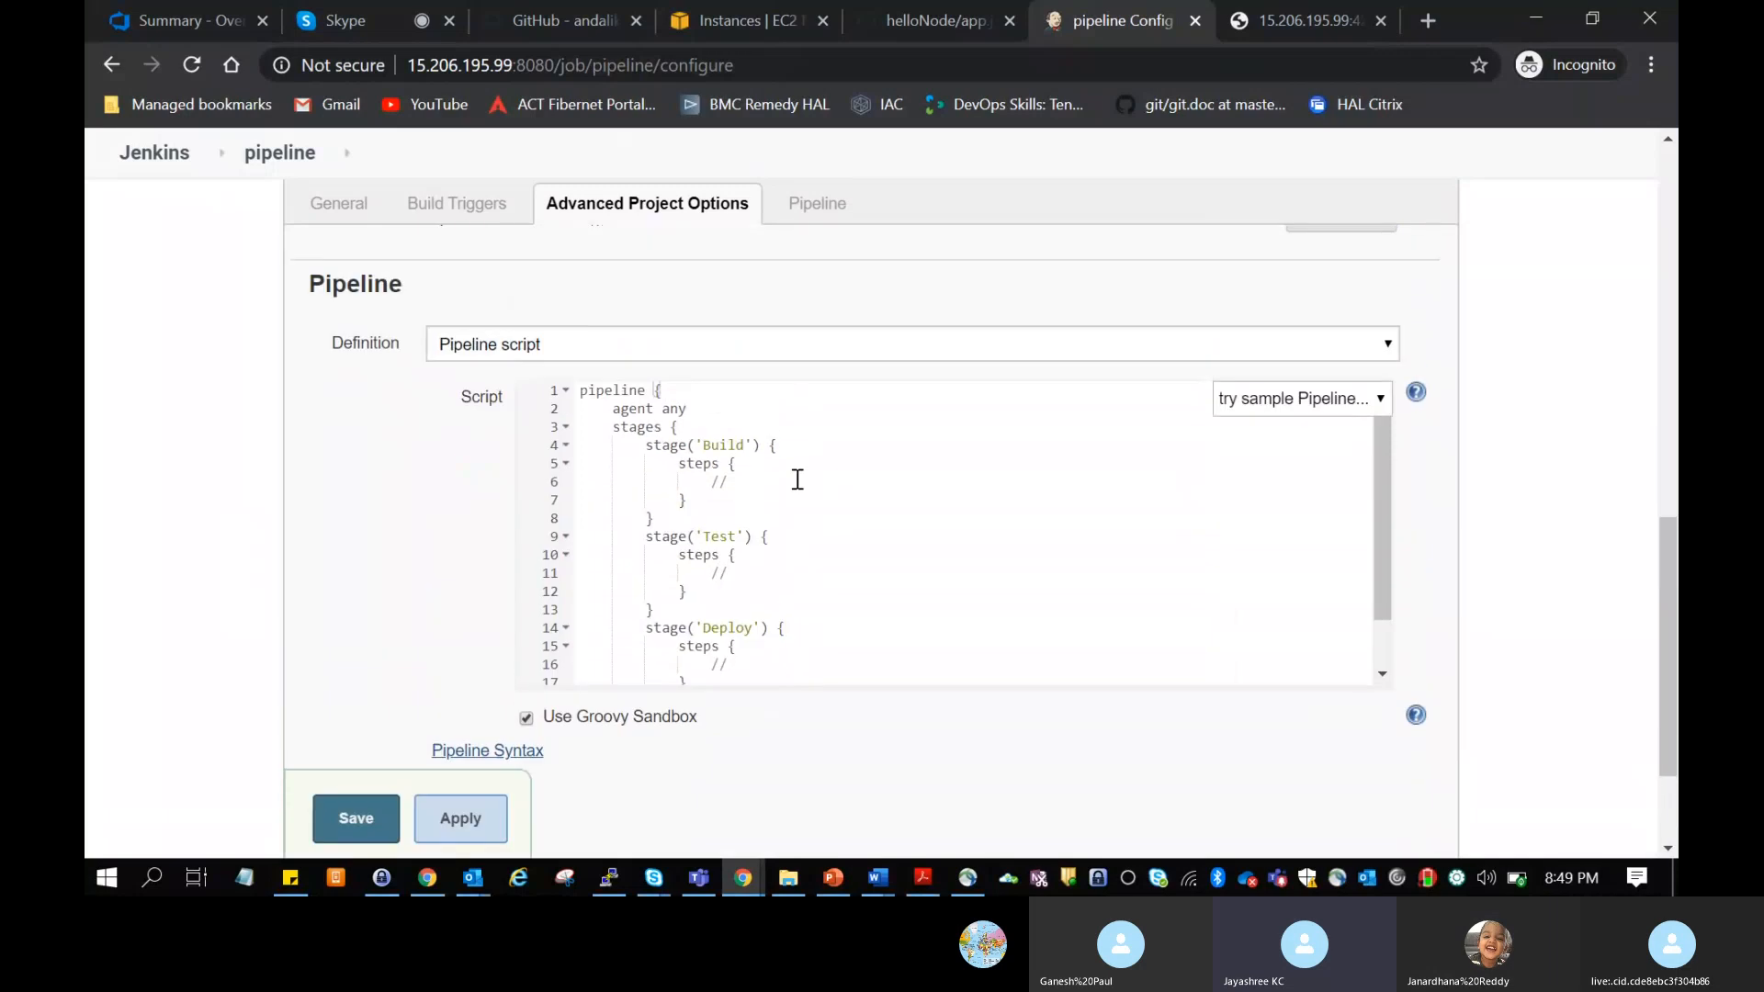
scroll(797, 480, down, 3)
scroll(798, 480, up, 4)
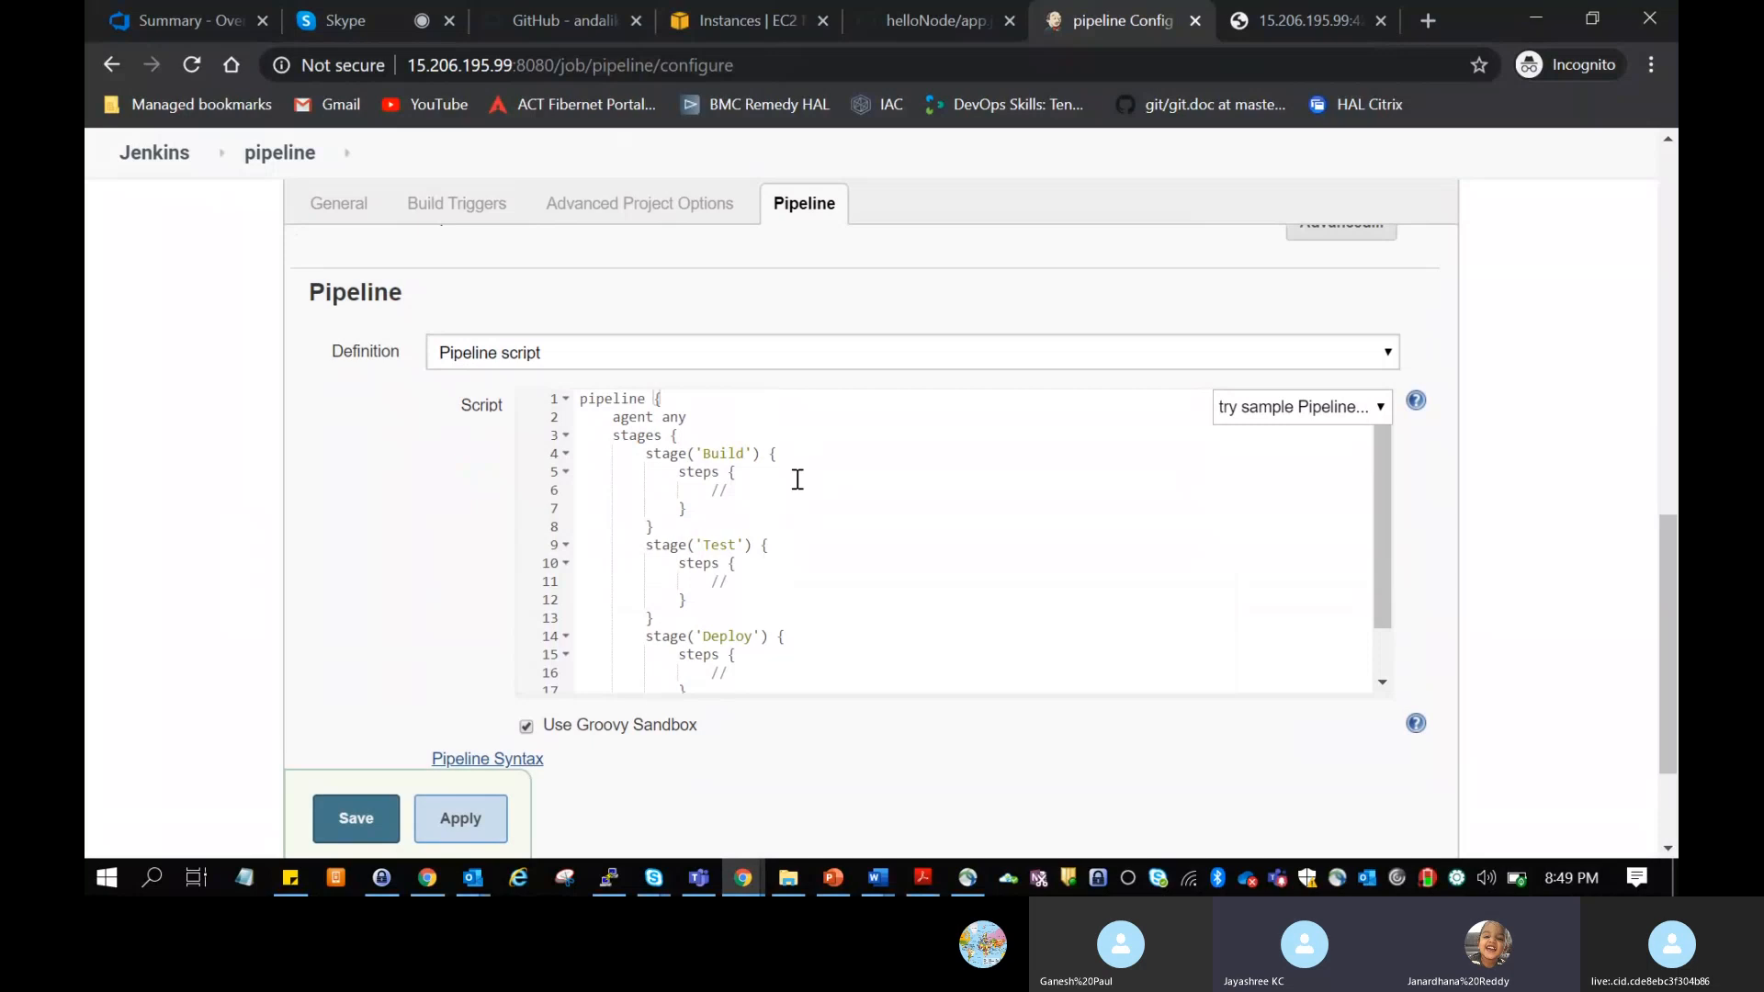
key(ctrl+End)
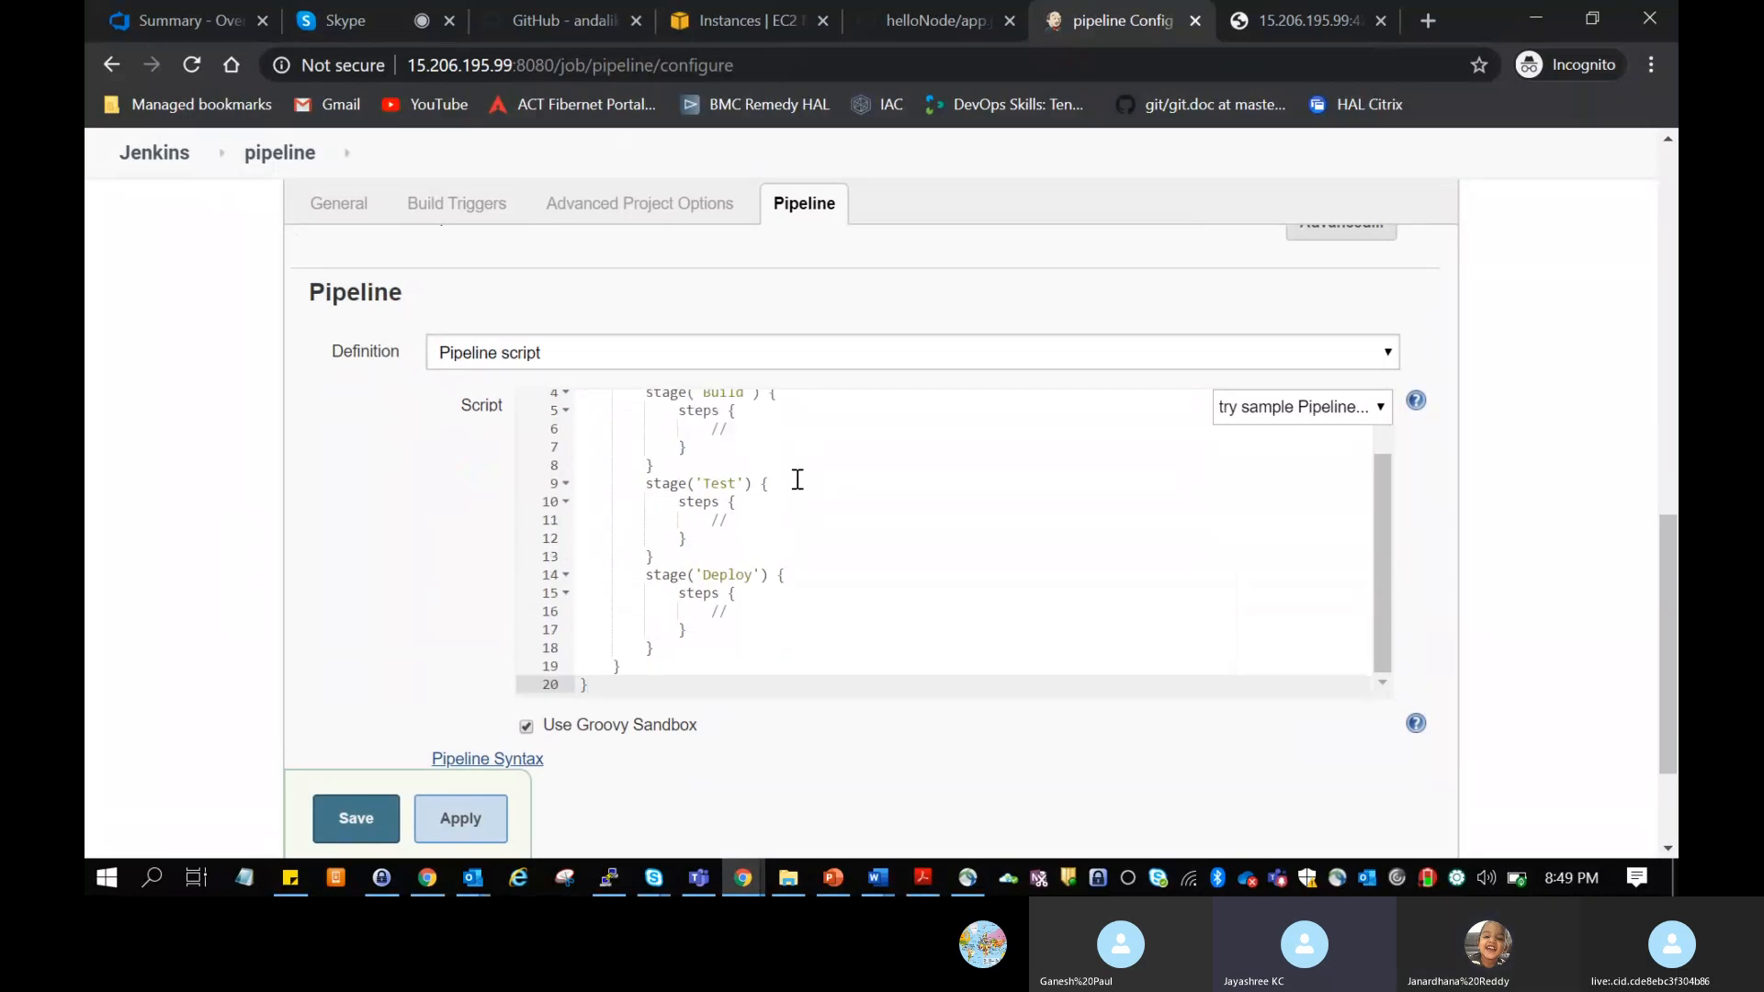
scroll(797, 480, down, 2)
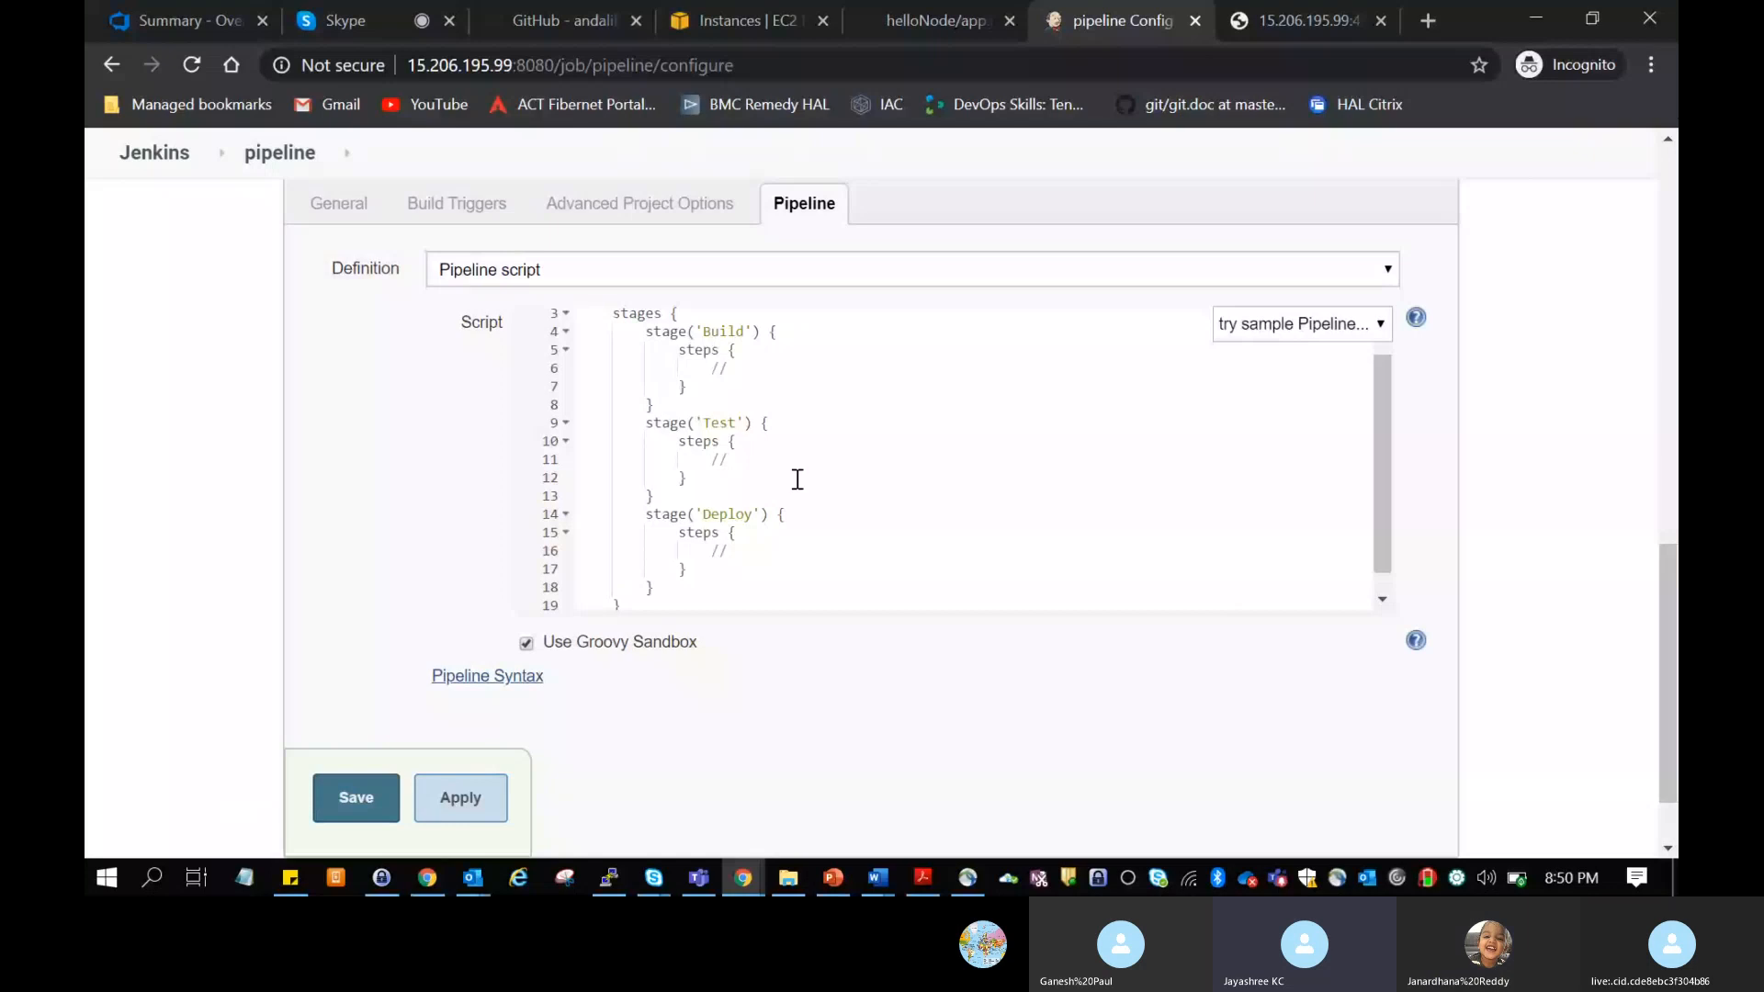
scroll(797, 479, down, 1)
scroll(797, 479, up, 2)
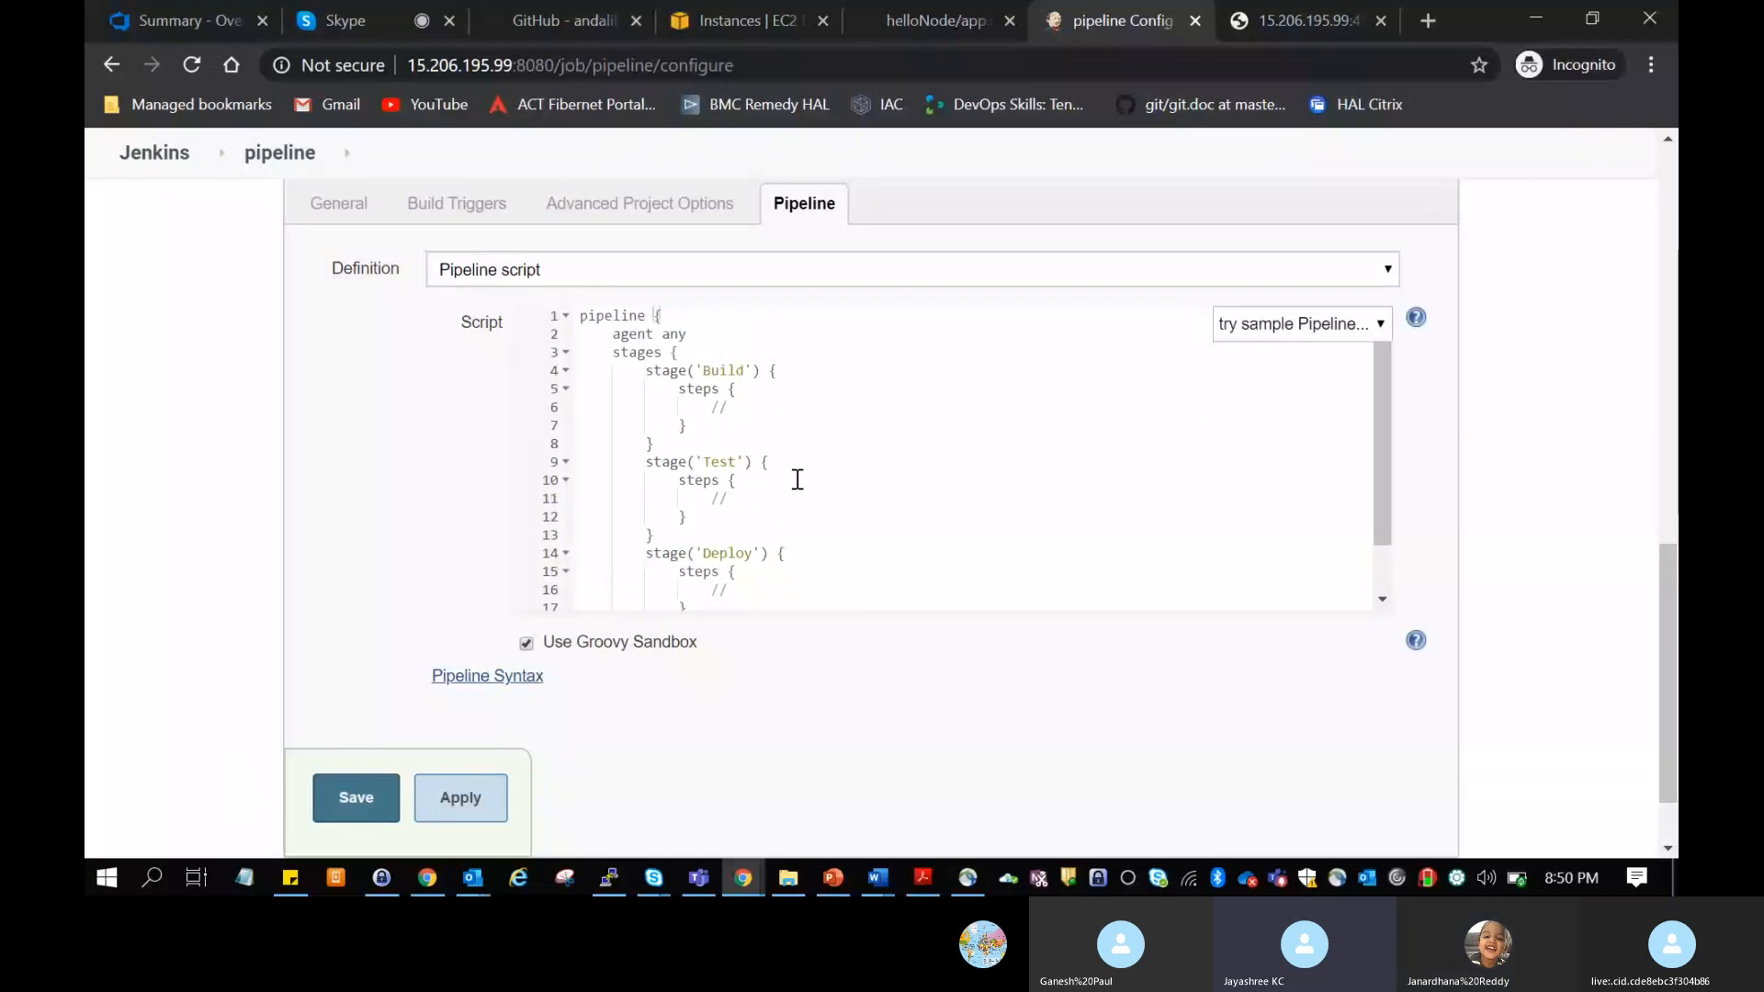
Step: Replace the placeholder comment in the Build stage's steps with echo "build"
click(733, 412)
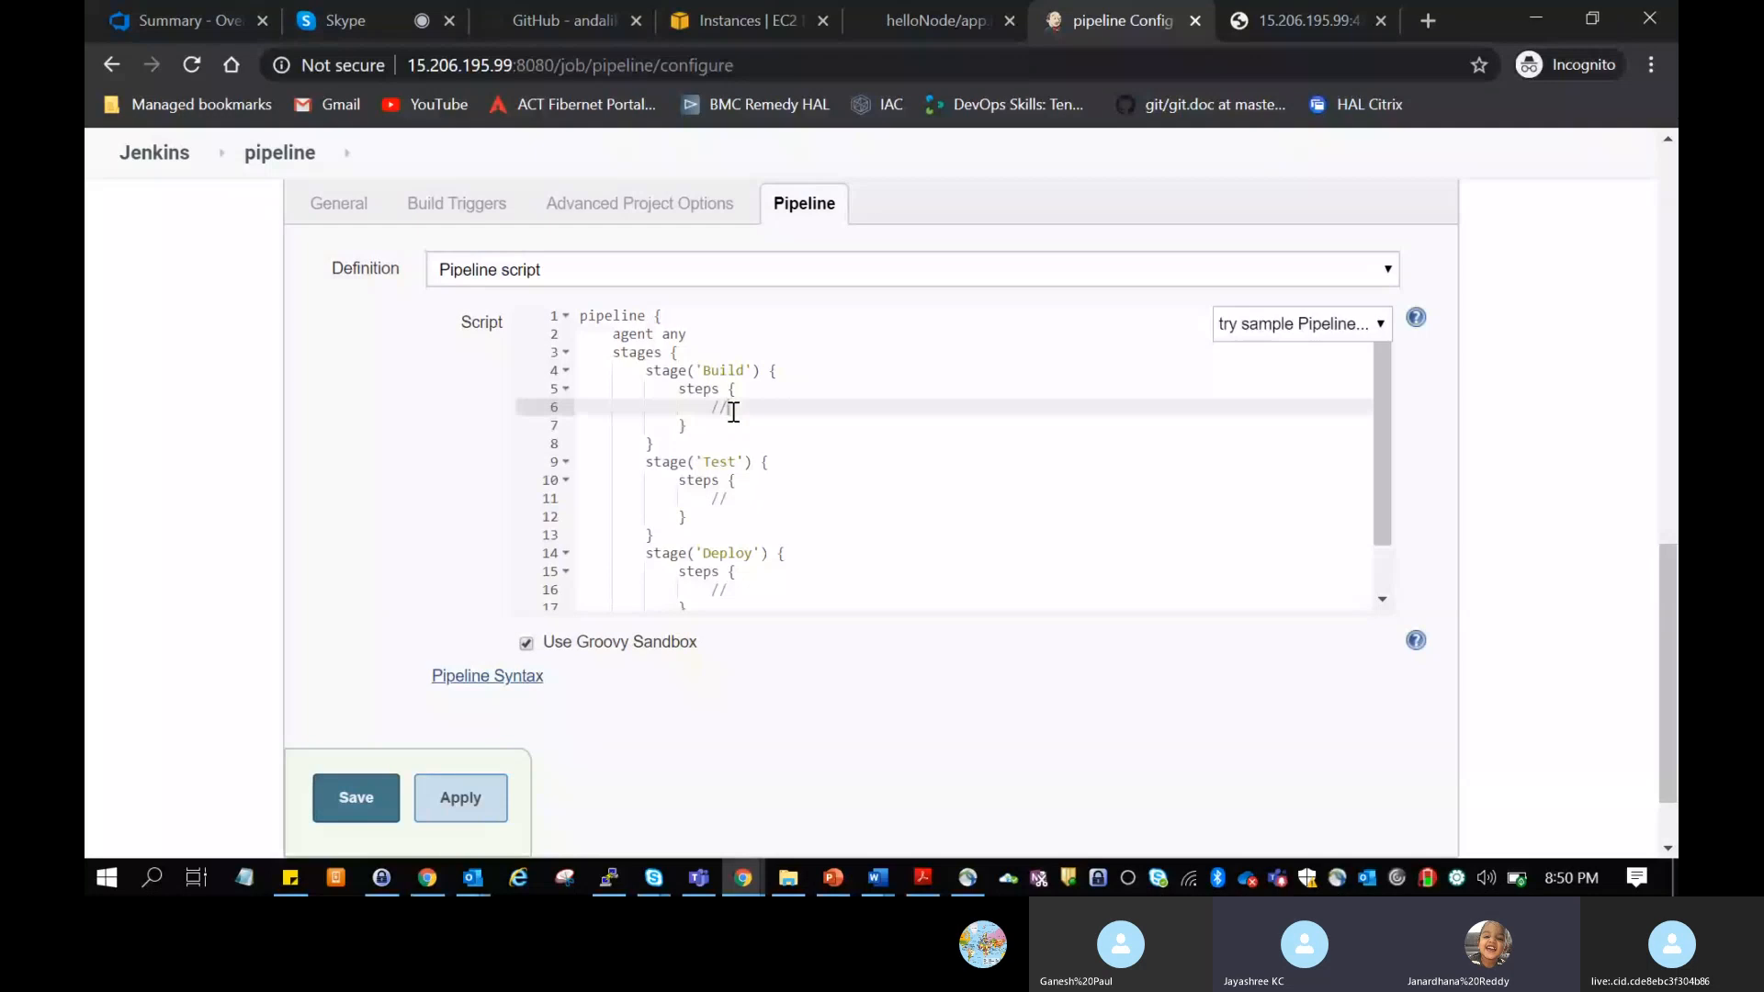
key(BackSpace)
key(BackSpace)
key(BackSpace)
text(ehoc)
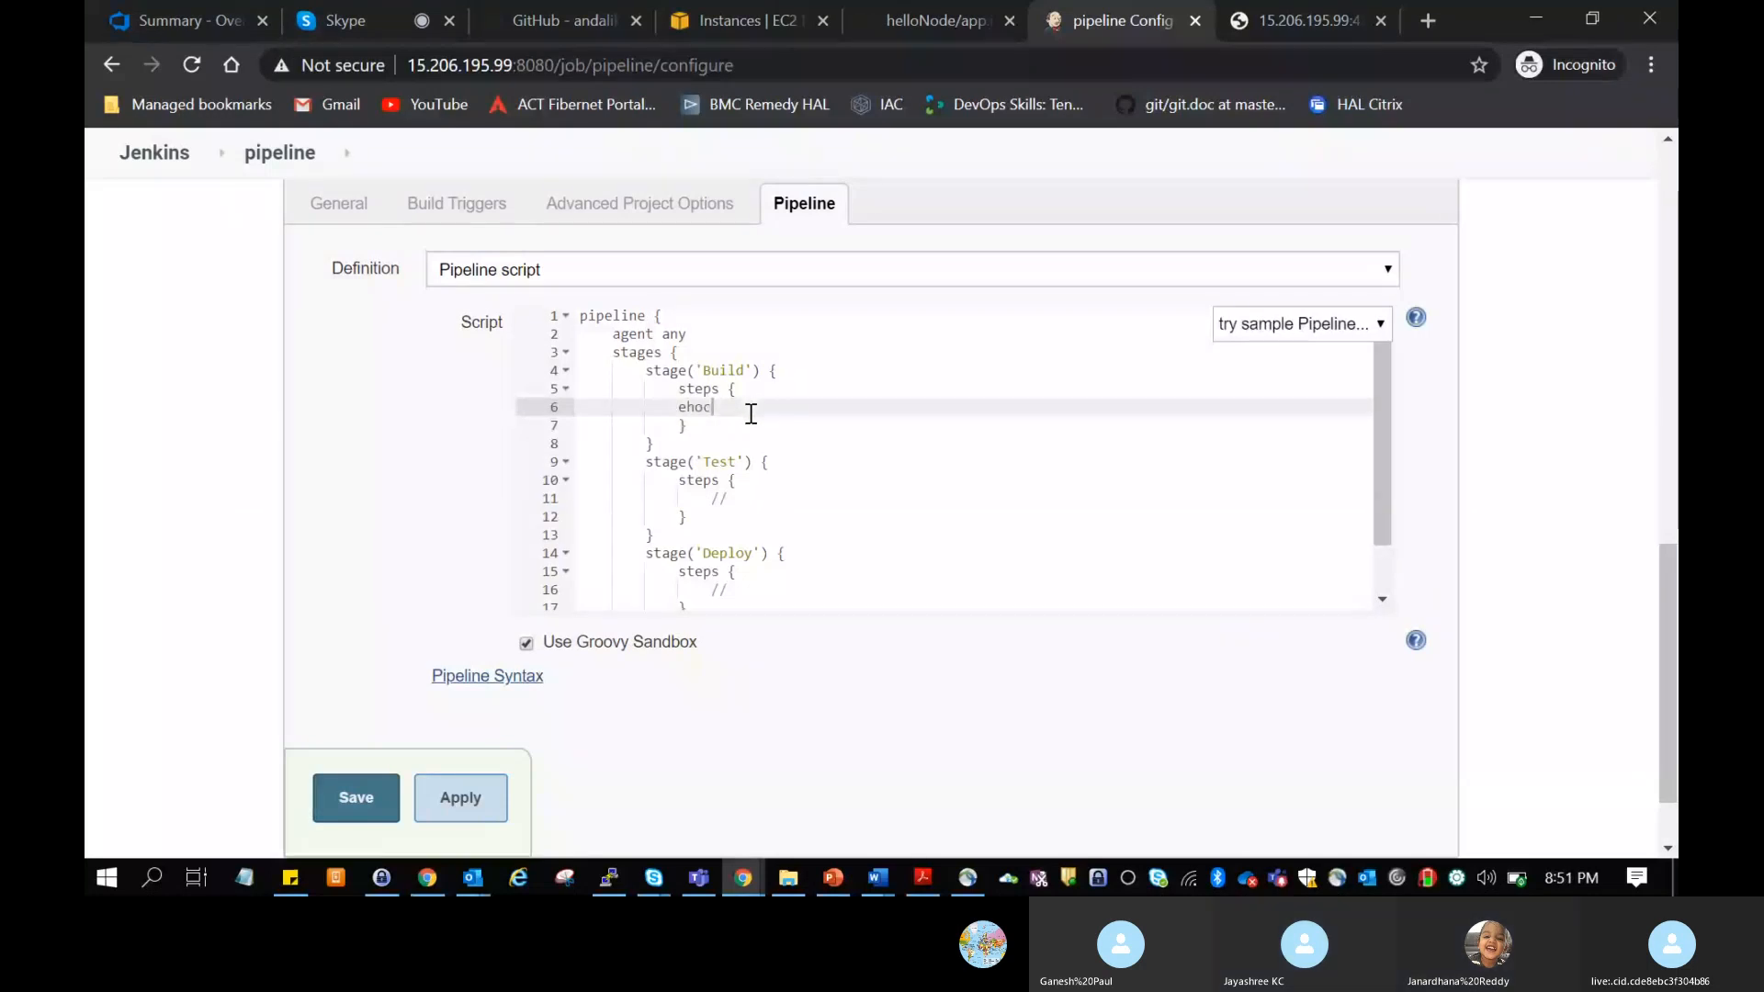
key(BackSpace)
key(BackSpace)
key(BackSpace)
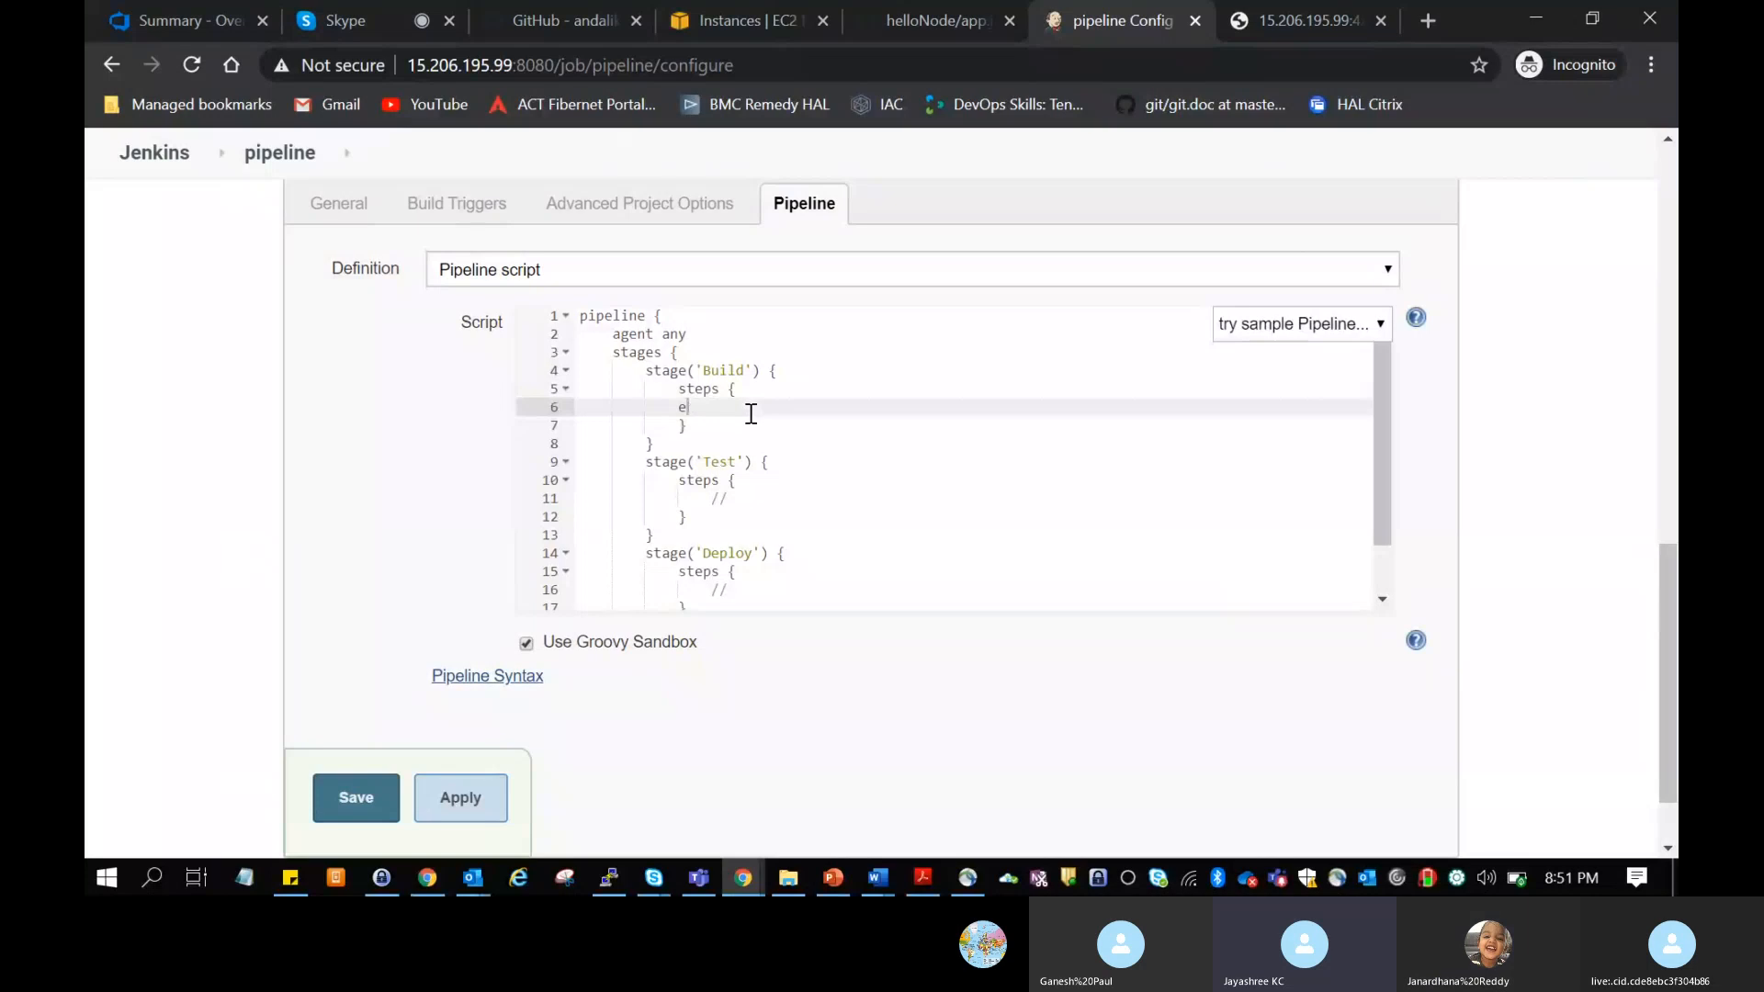
text(cho ")
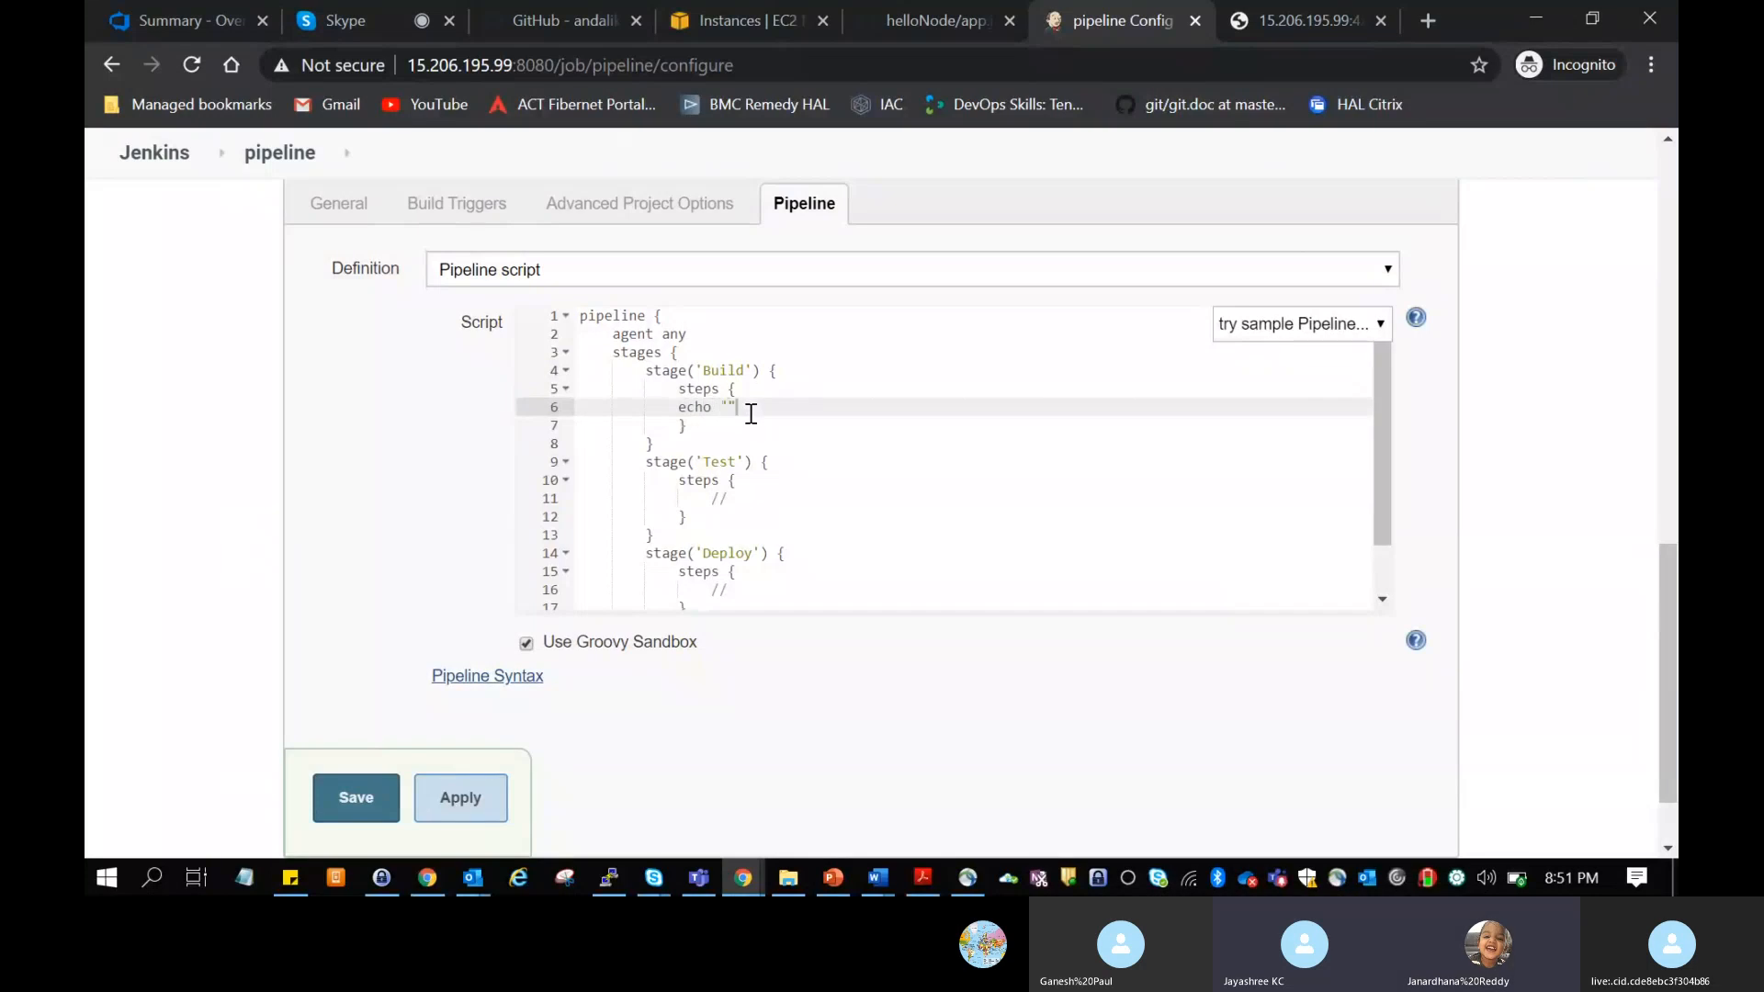
text(build)
Step: Replace the placeholder comment in the Test stage's steps with echo "test"
click(729, 498)
key(BackSpace)
key(BackSpace)
text(e)
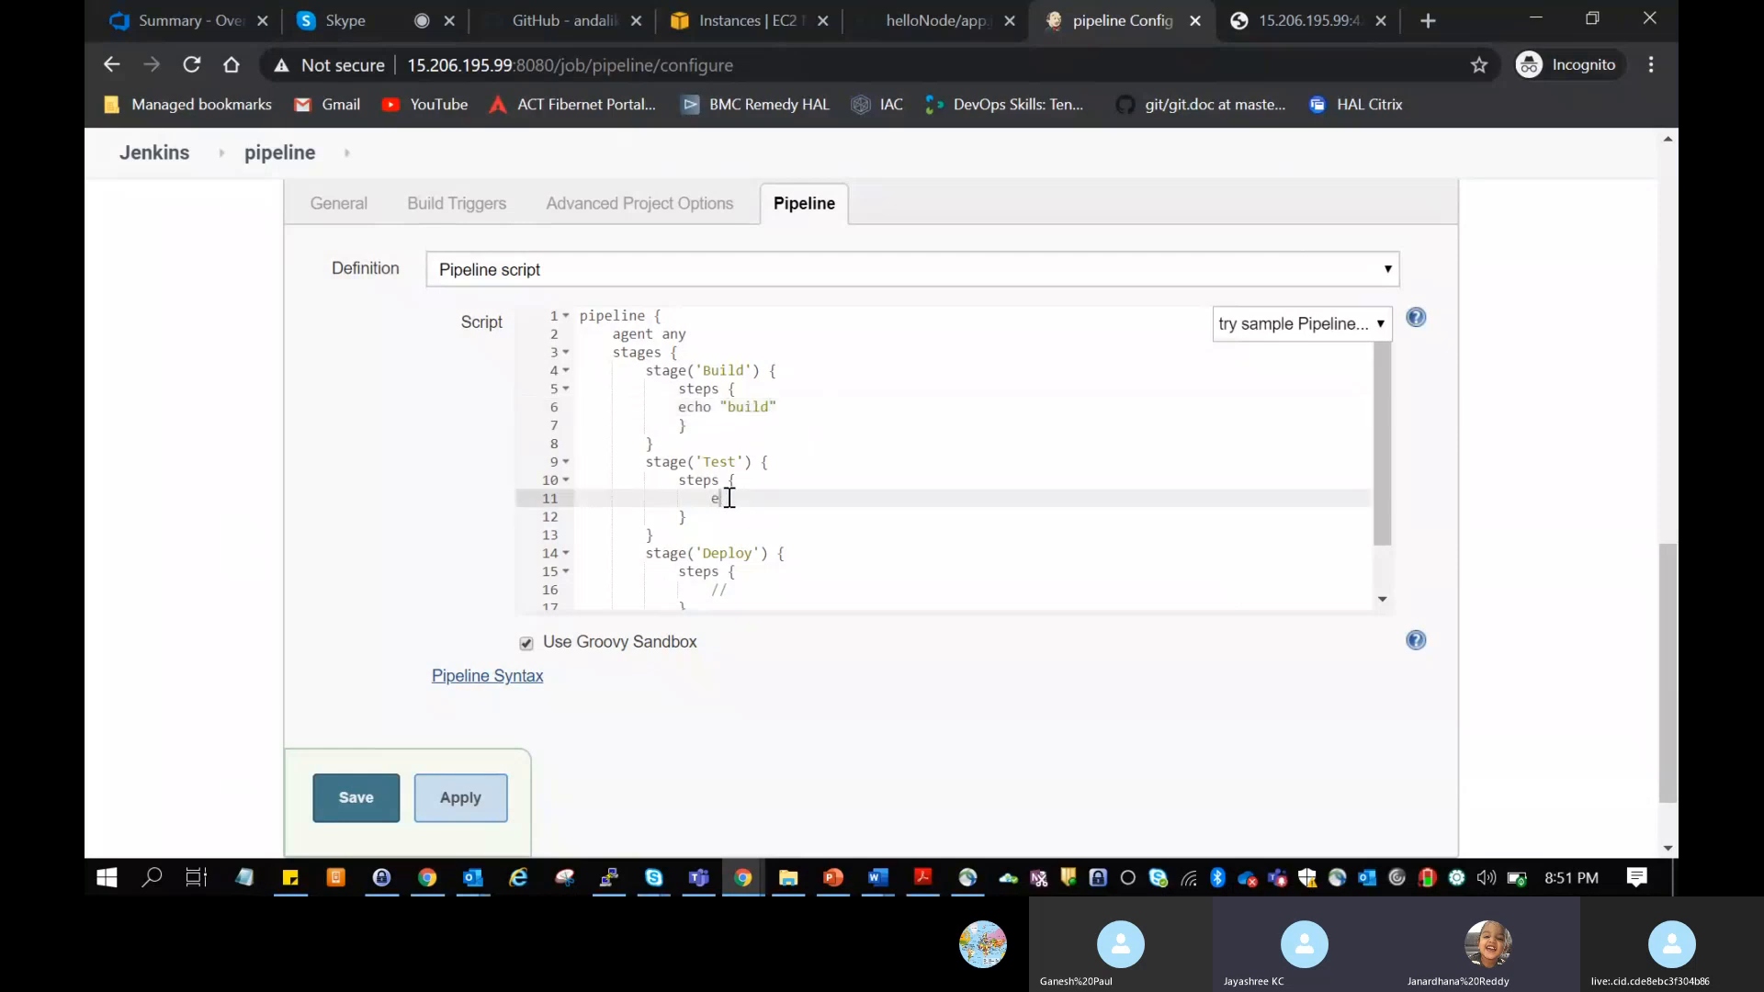
text(cho "test)
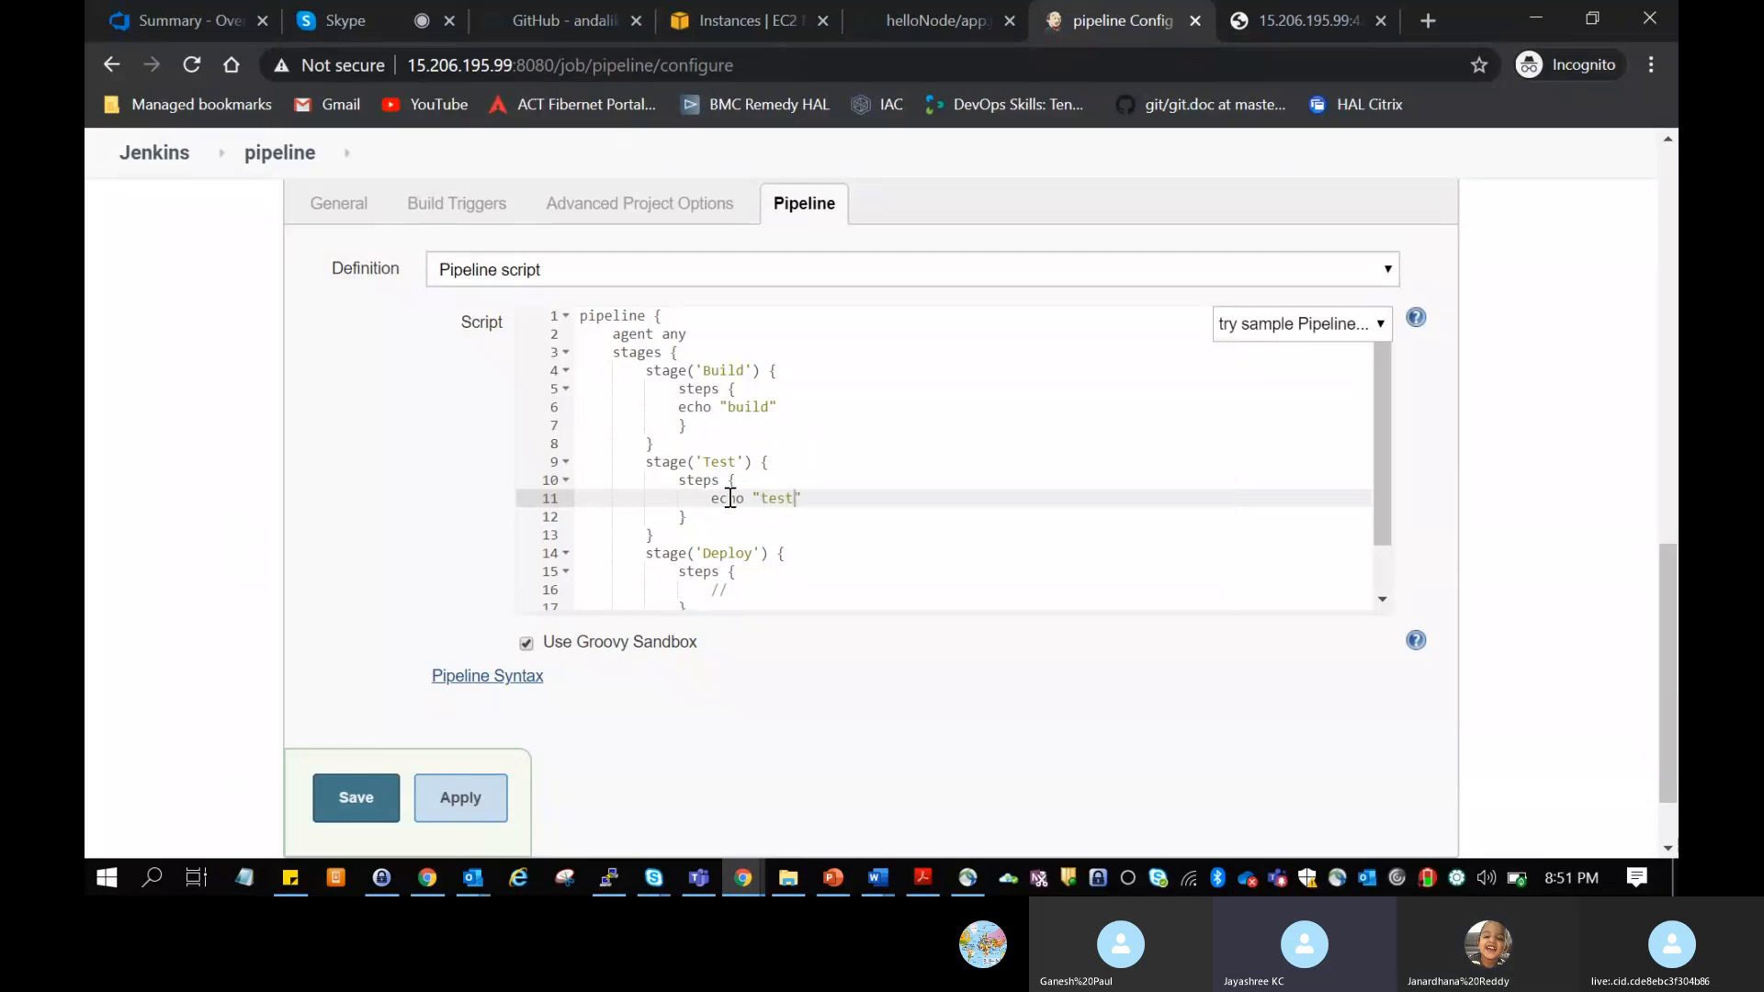
Step: Replace the placeholder comment in the Deploy stage's steps with echo "deploy" and save the job configuration
click(752, 589)
key(BackSpace)
key(BackSpace)
text(echo ")
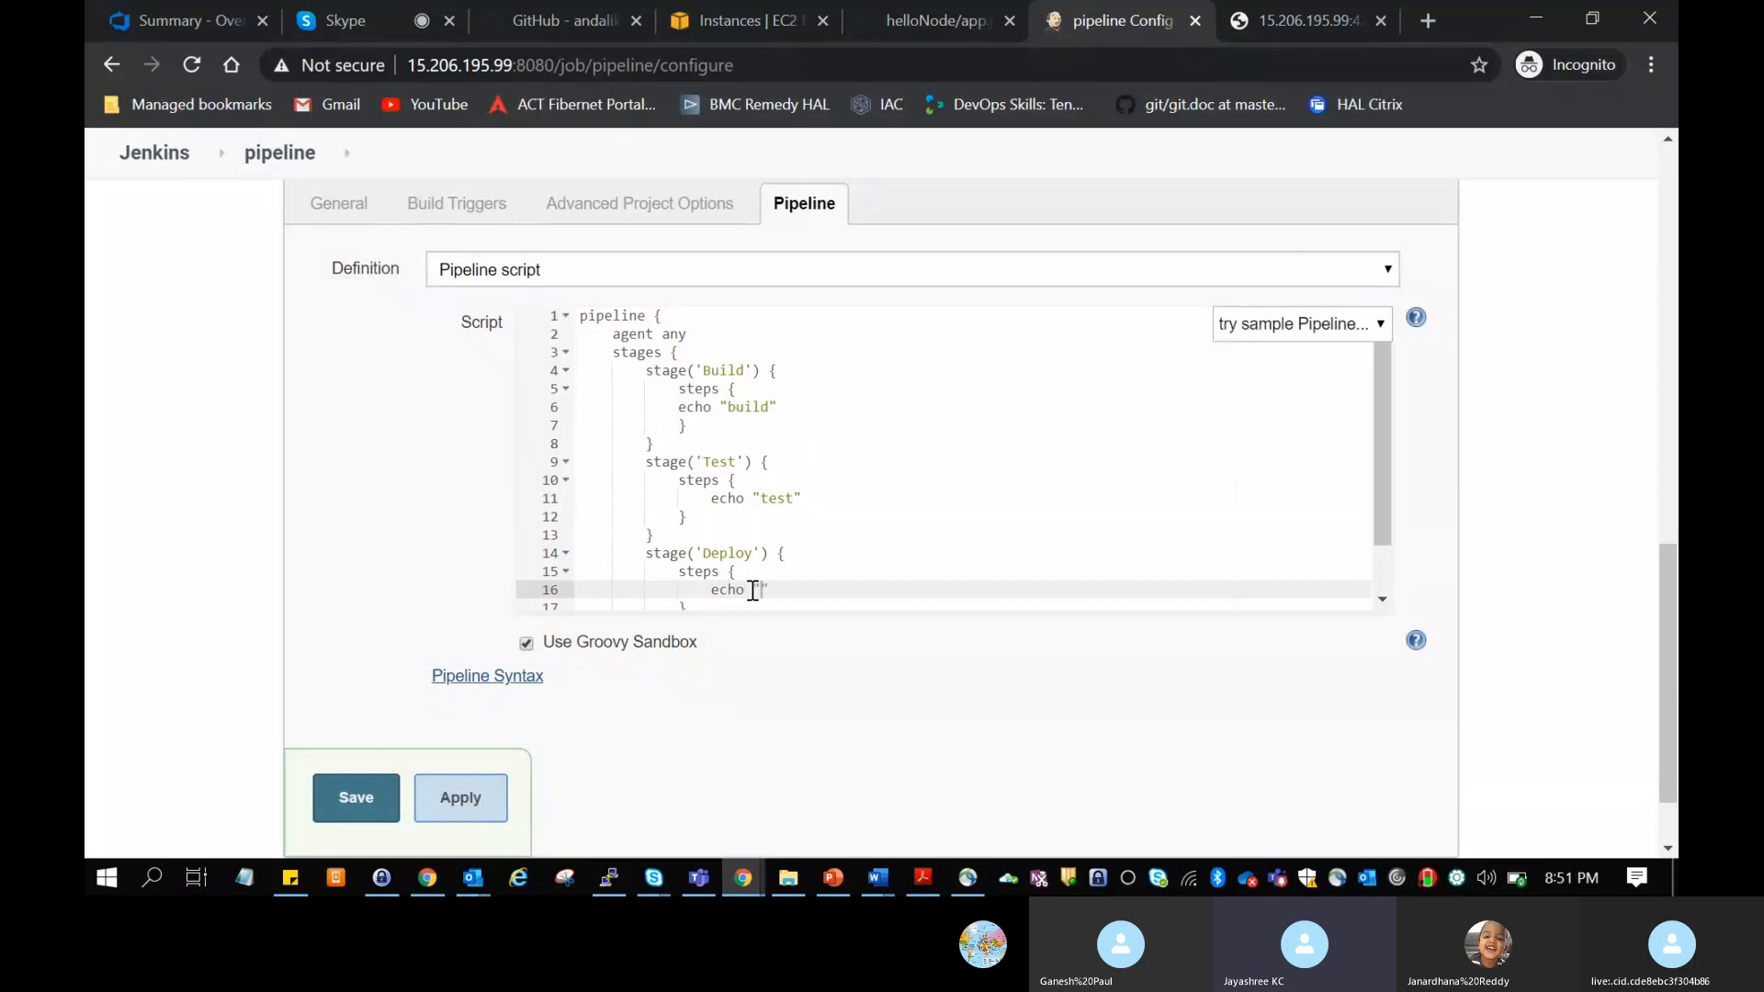
text(deploy)
click(338, 799)
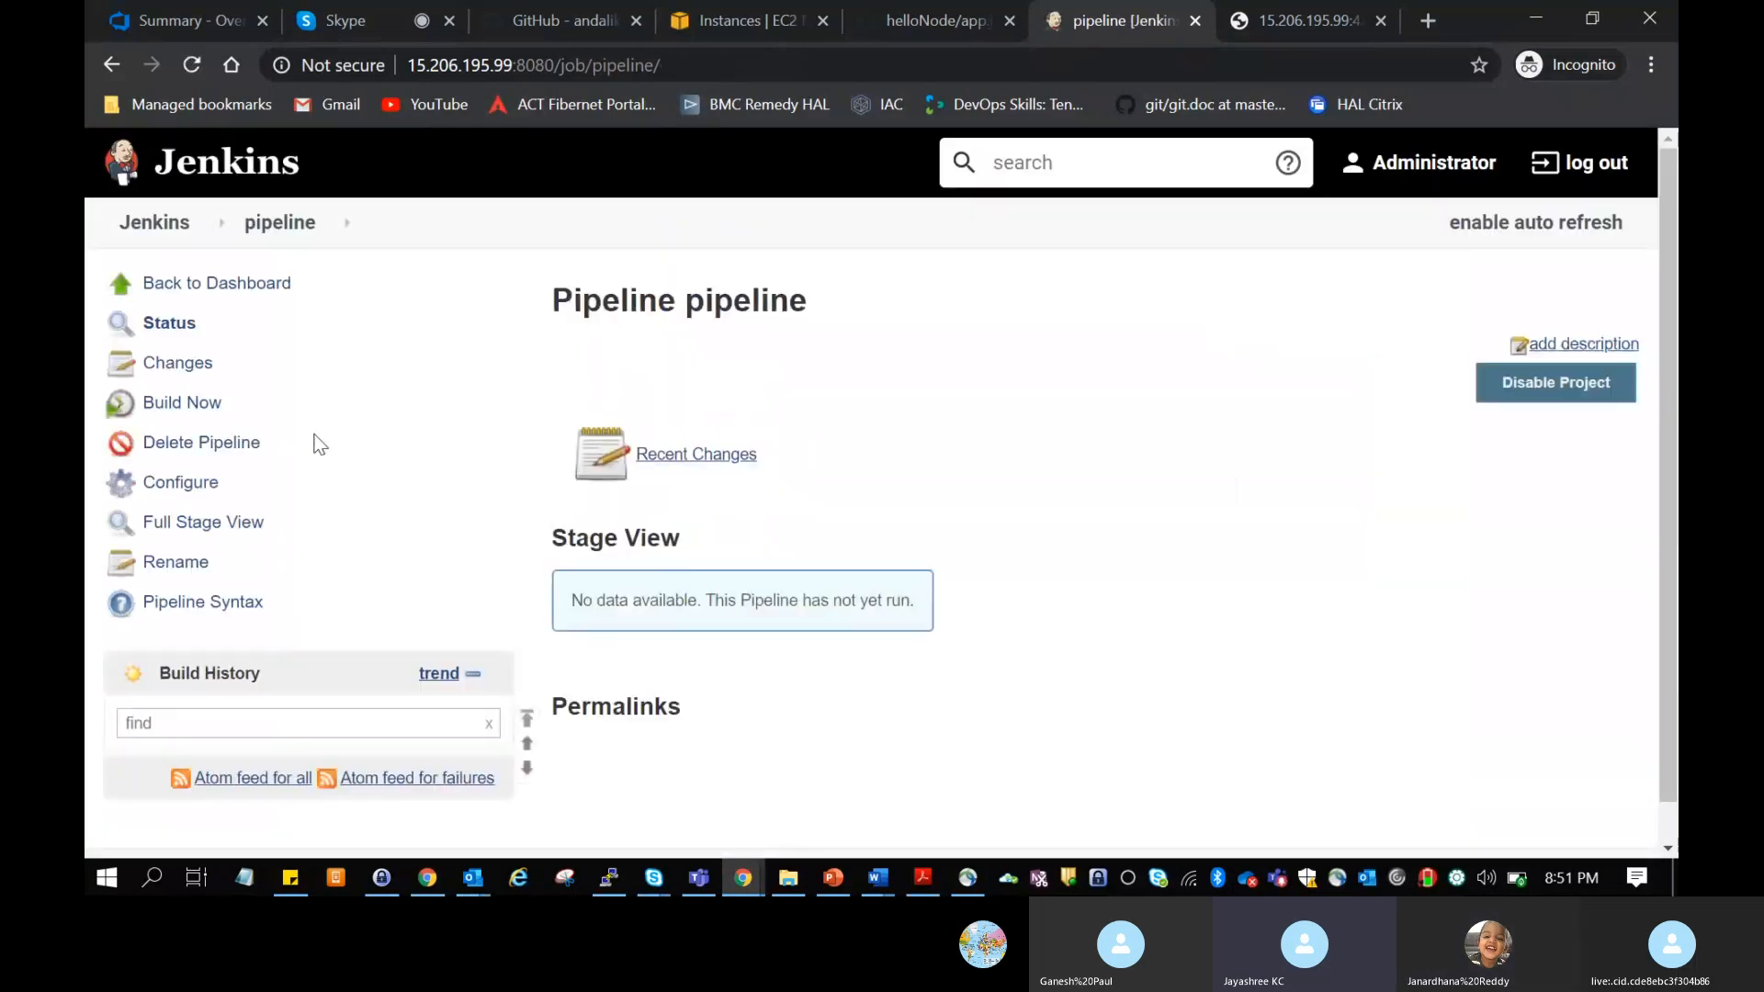
Step: Run the pipeline job and check the console output of build #1 through to its final status line
click(276, 409)
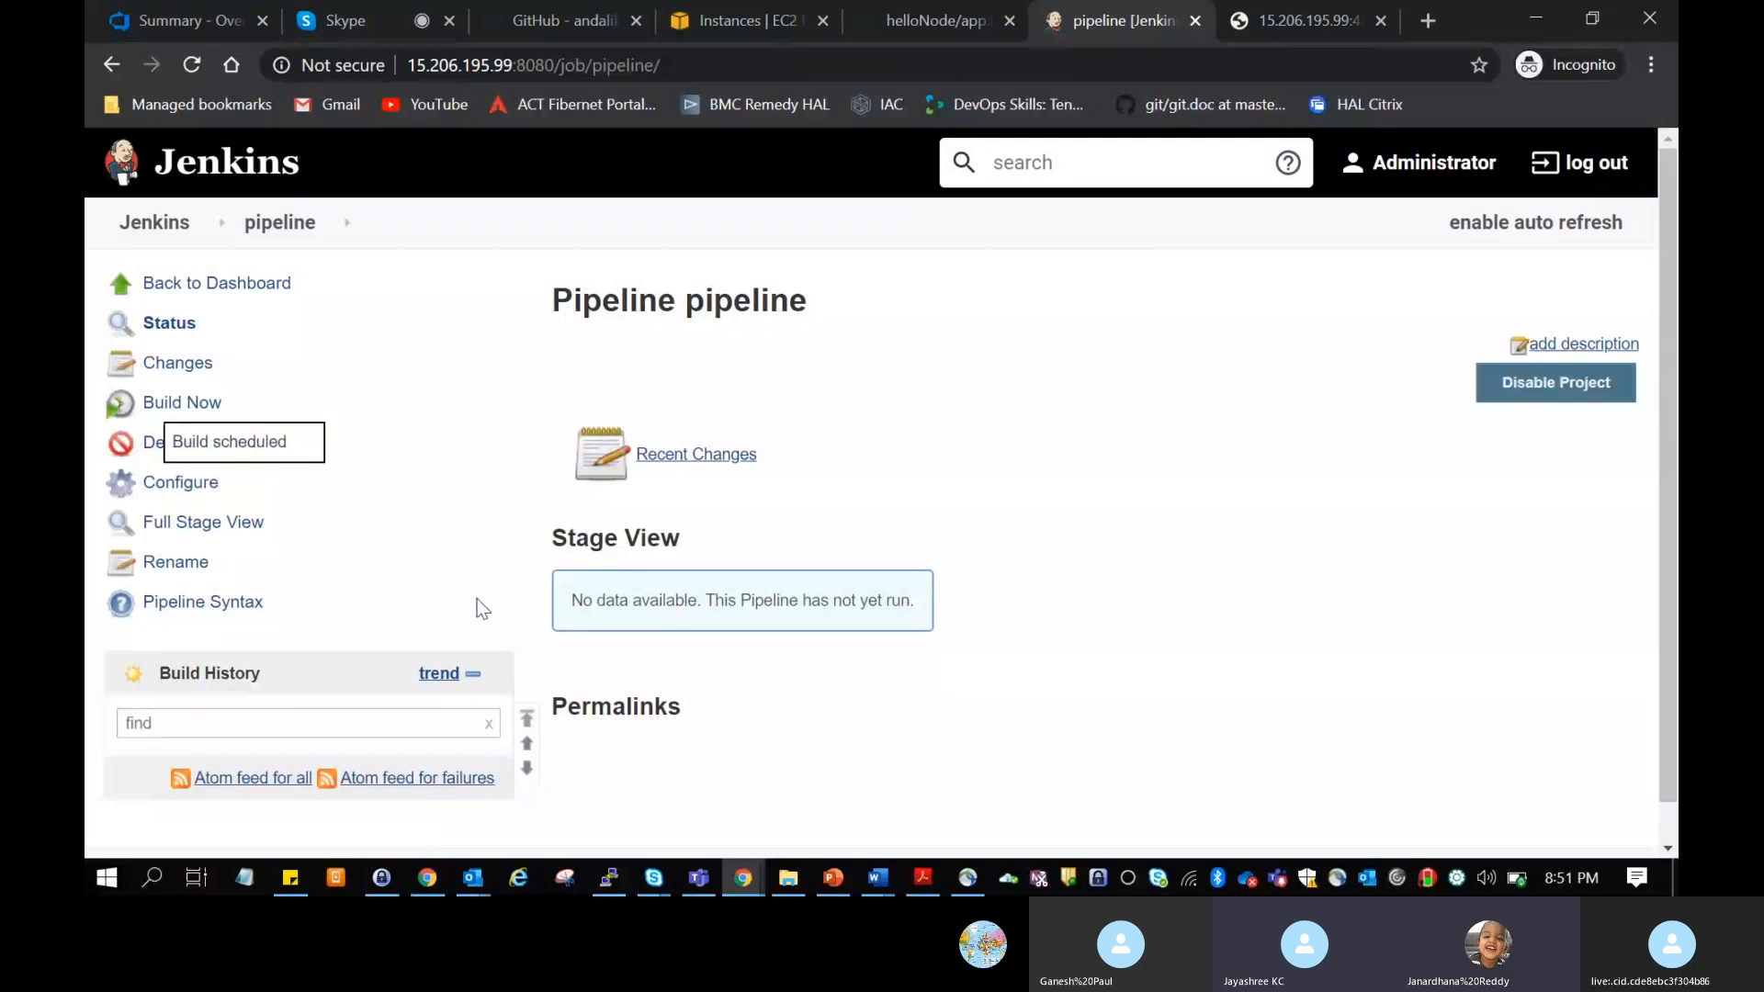
scroll(476, 598, down, 1)
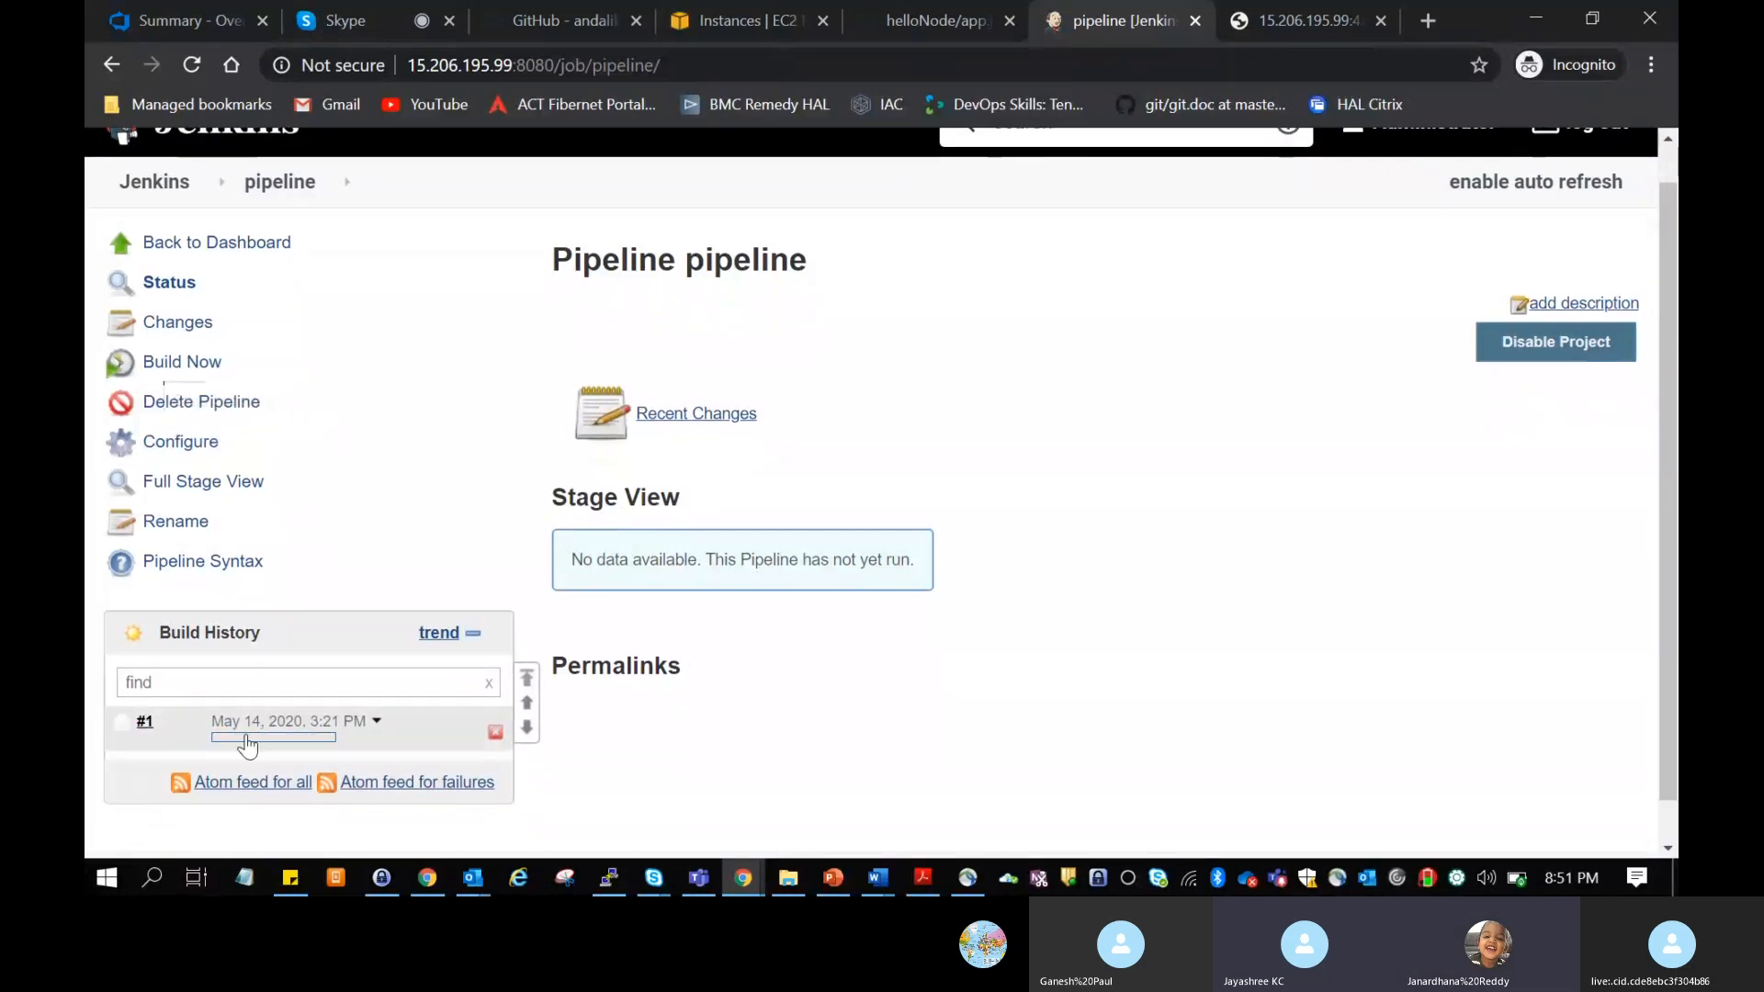
click(163, 722)
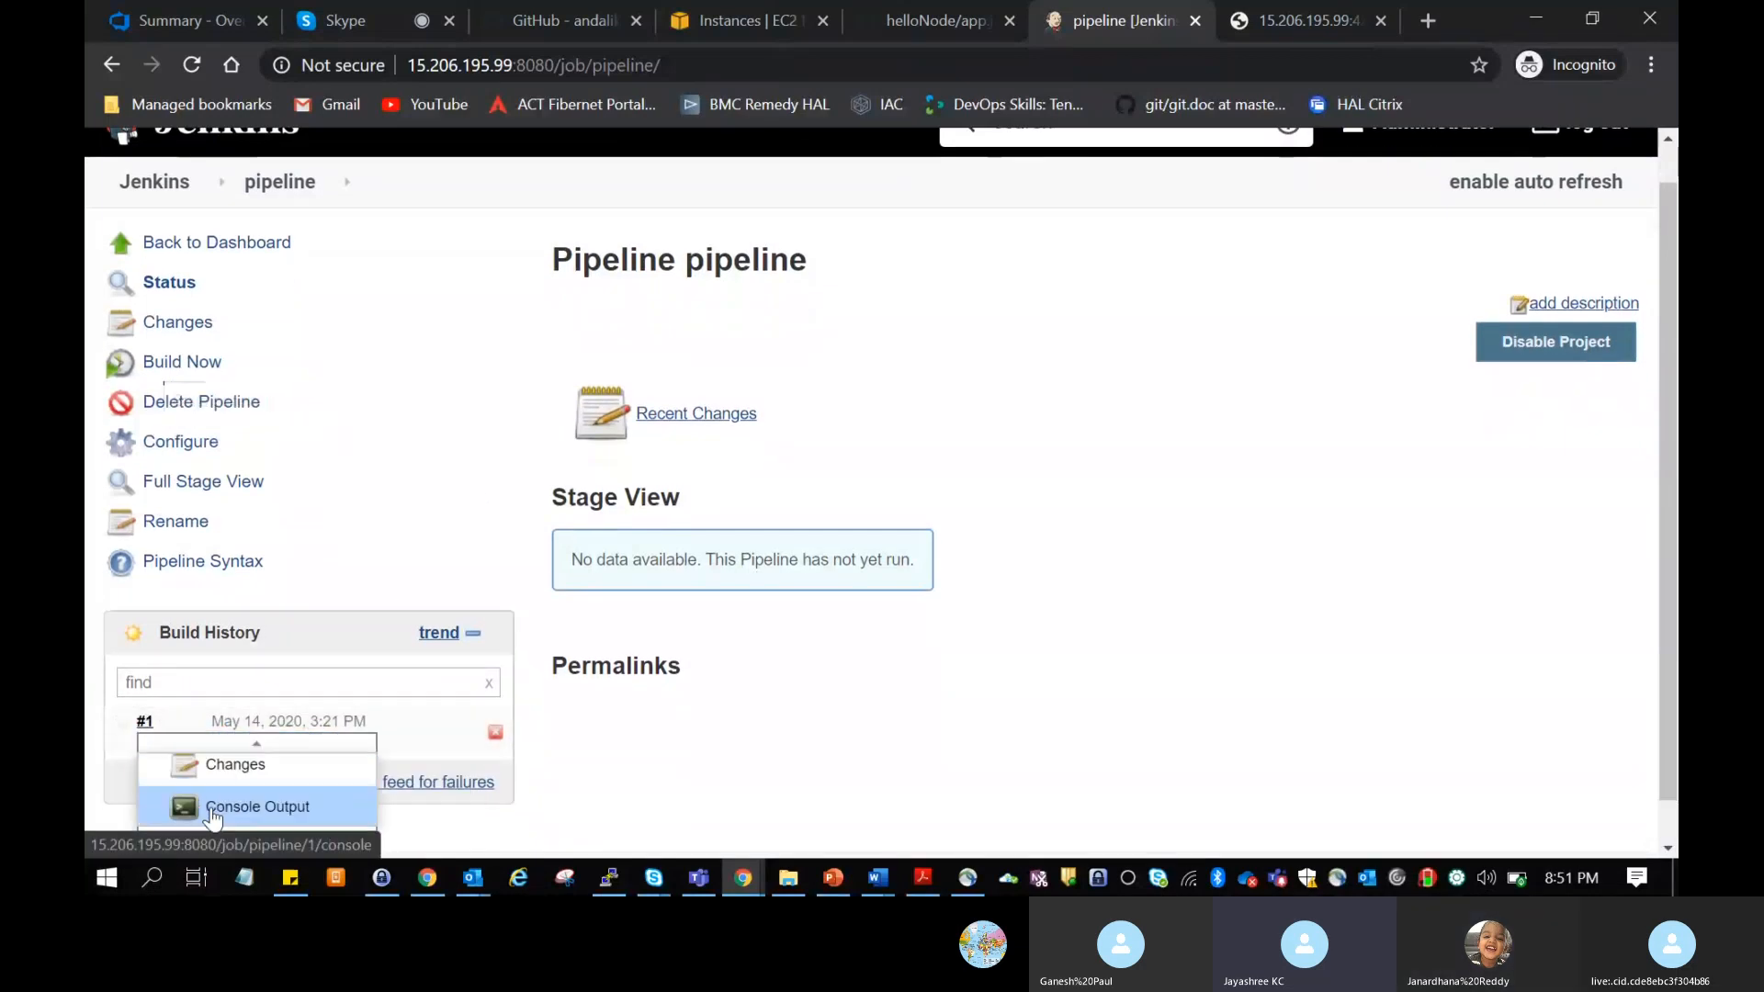
click(213, 808)
scroll(873, 511, down, 3)
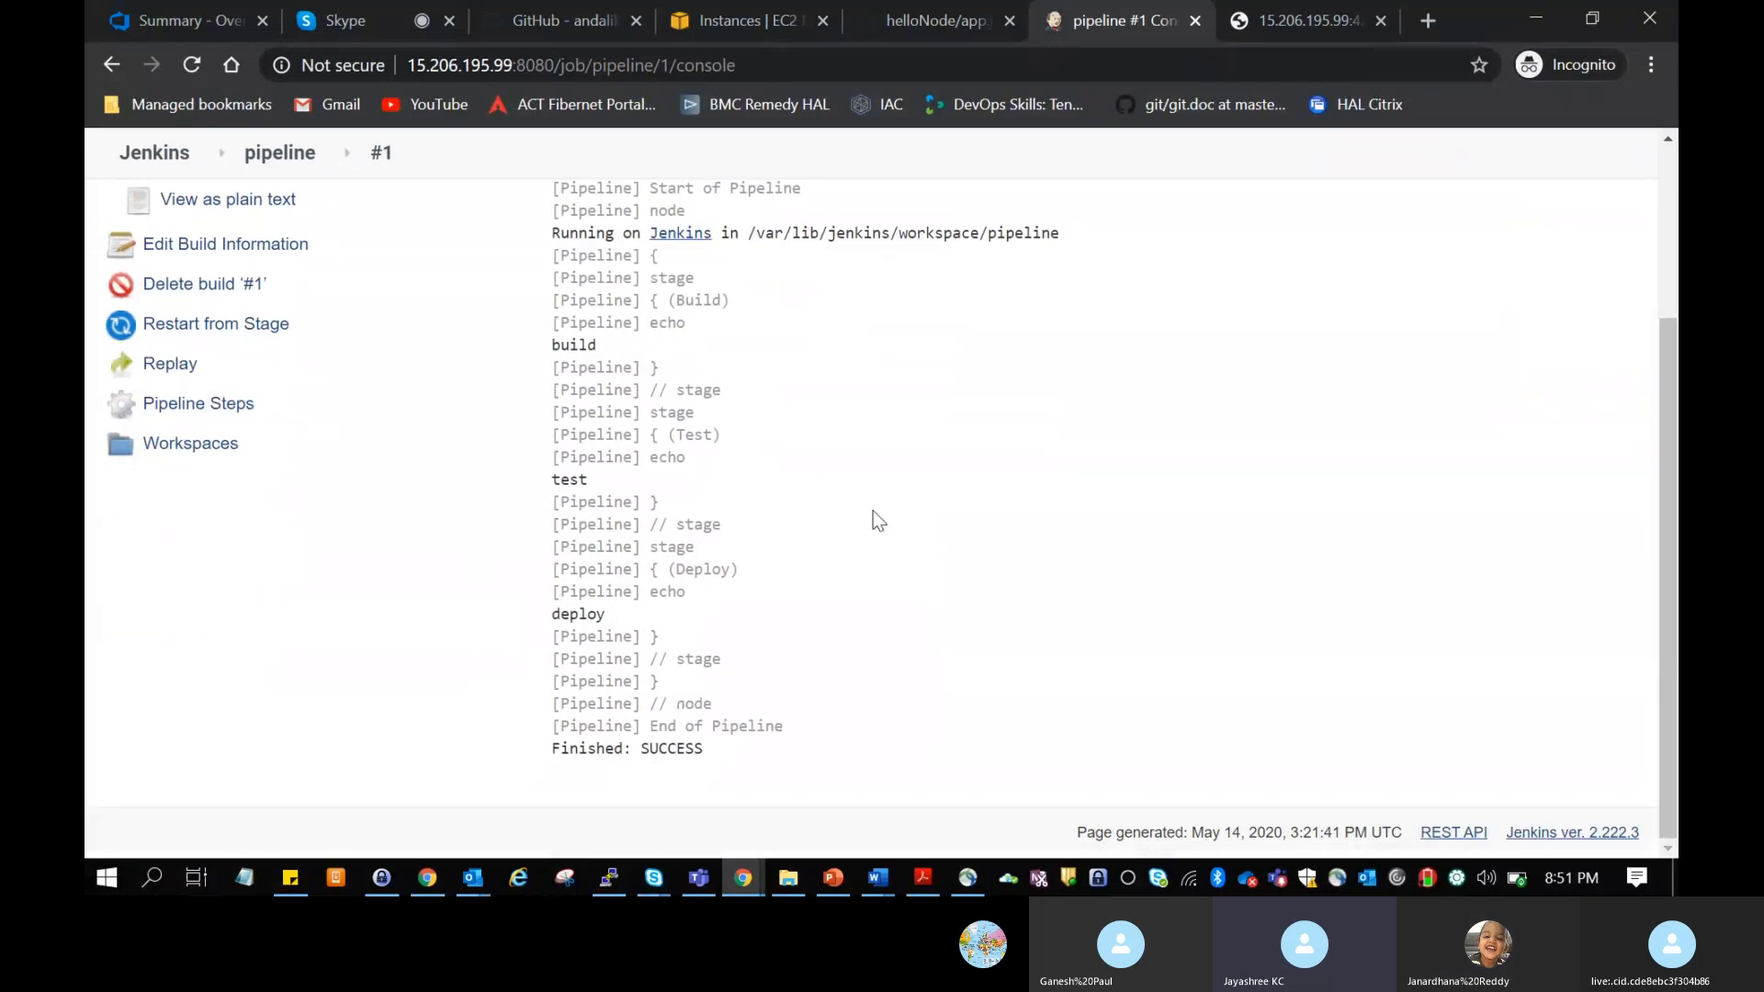
triple_click(618, 747)
click(854, 566)
scroll(855, 566, up, 3)
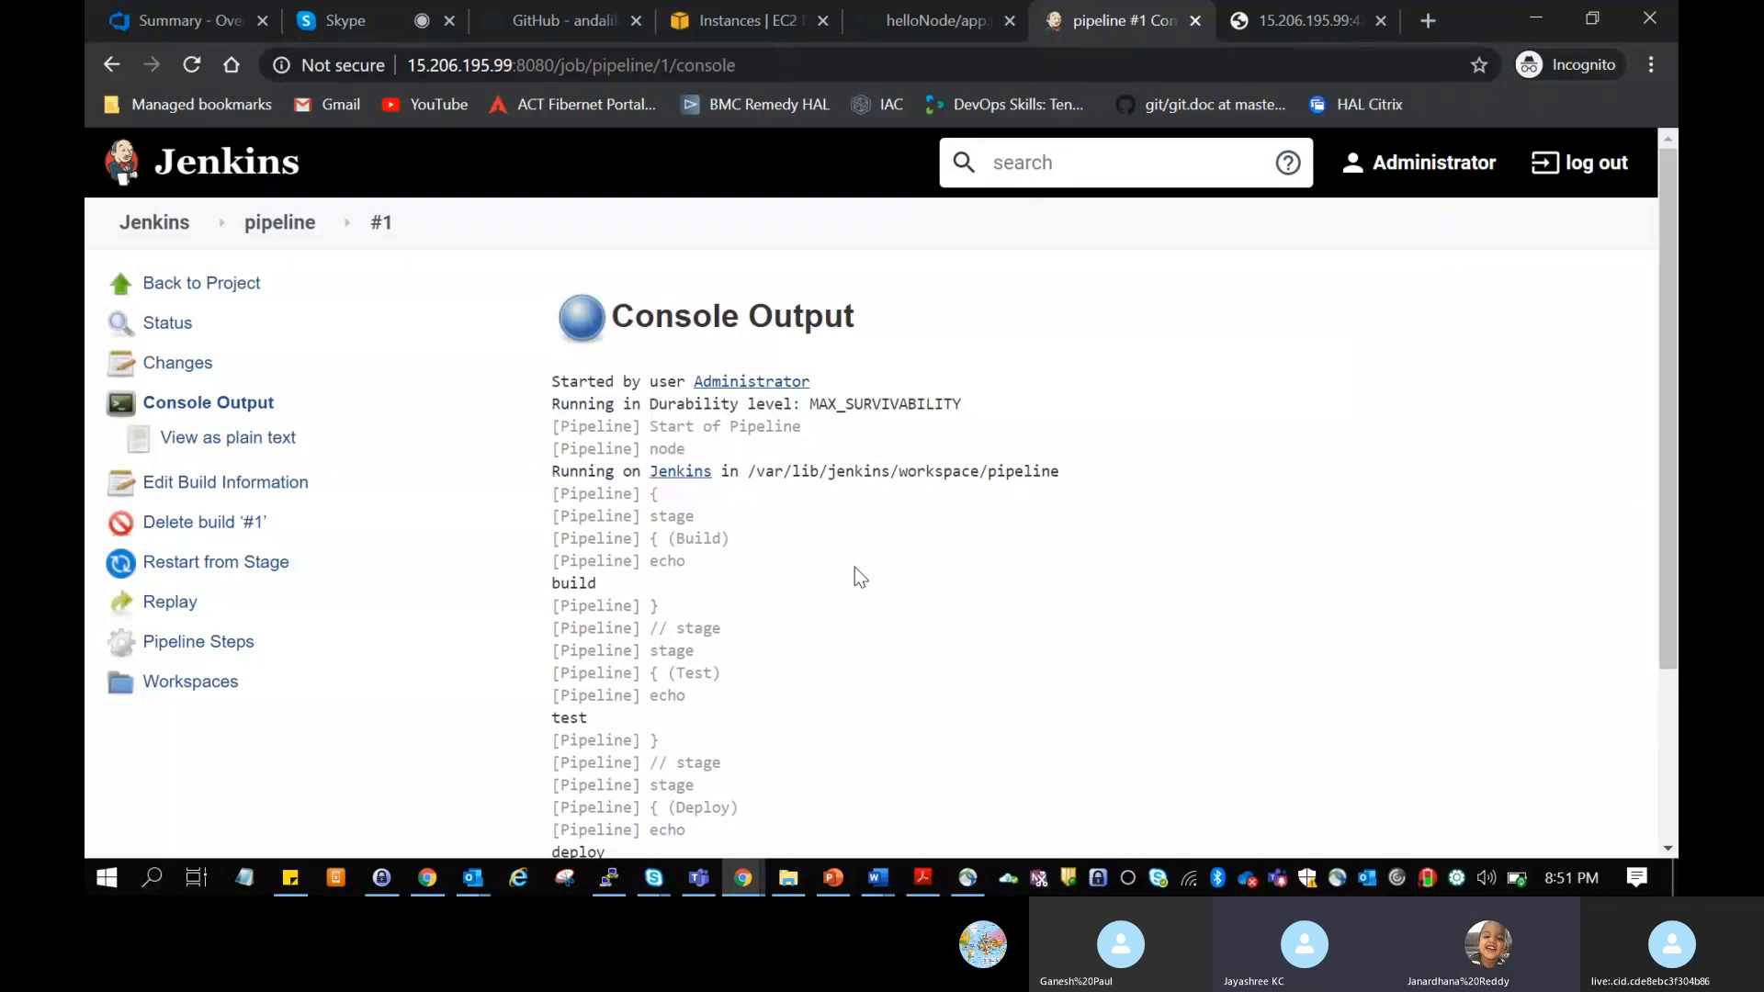
Step: Return to the project page, examine the stage times in Stage View, and view the Build stage's logs
click(230, 281)
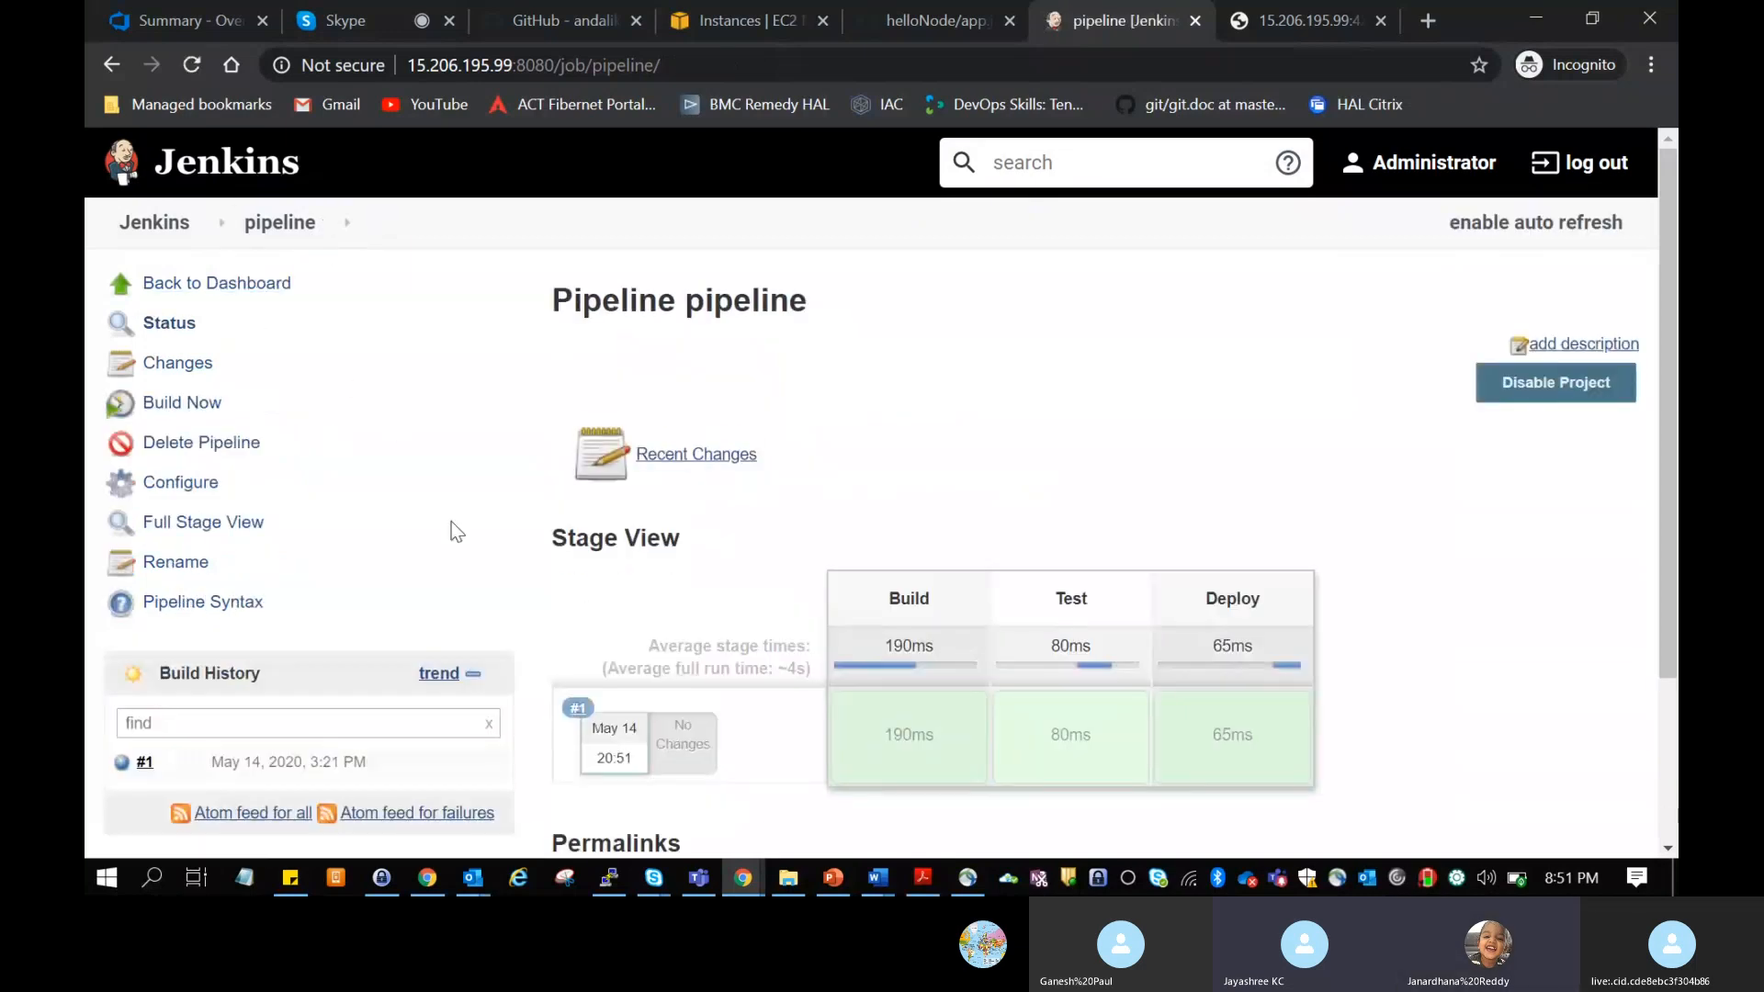
scroll(451, 522, down, 2)
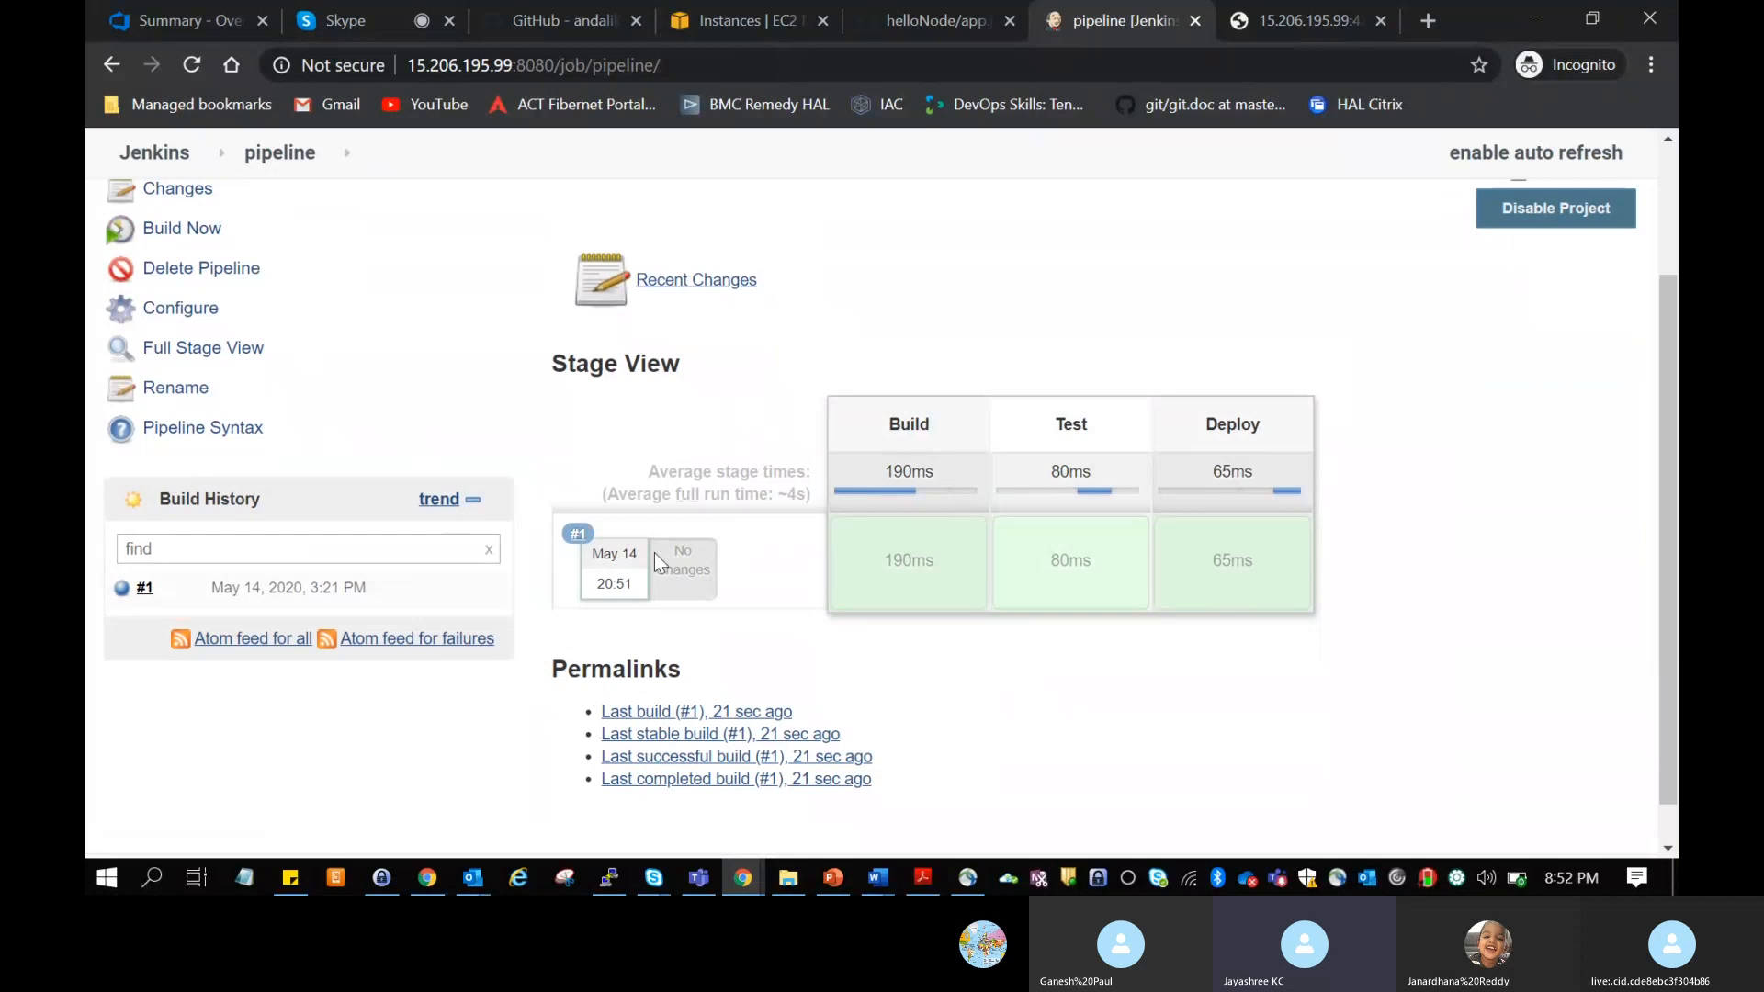
drag(877, 471, 939, 482)
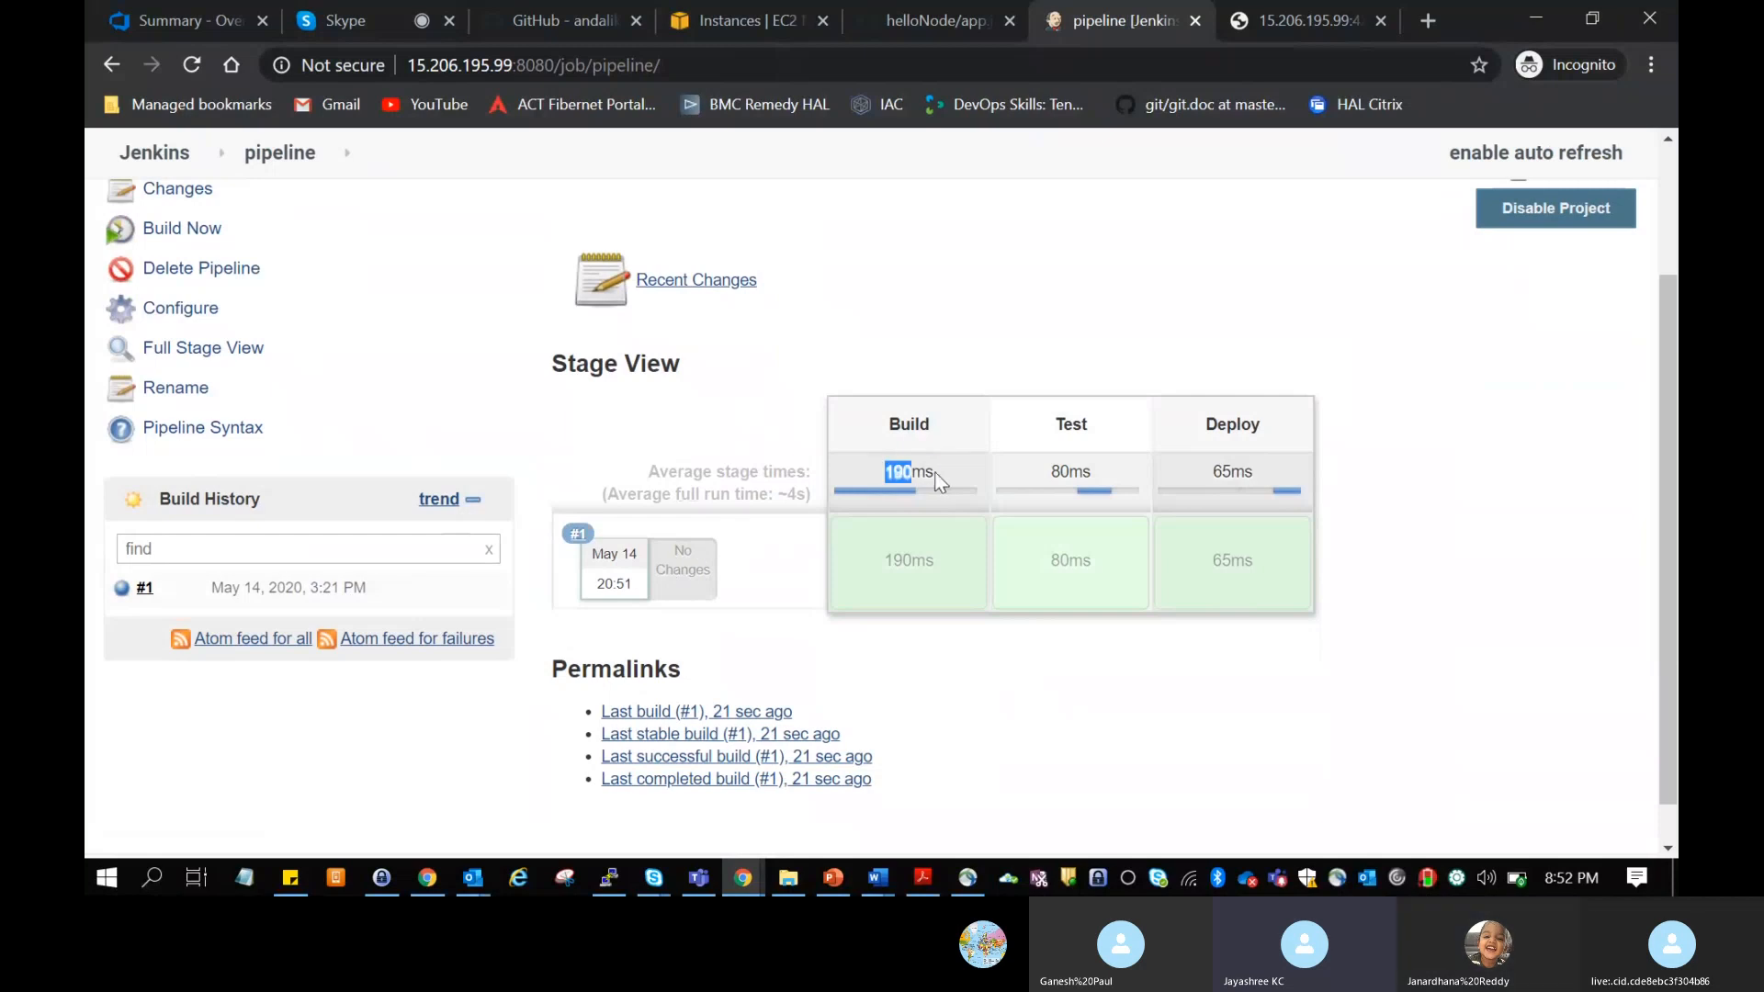
click(1103, 464)
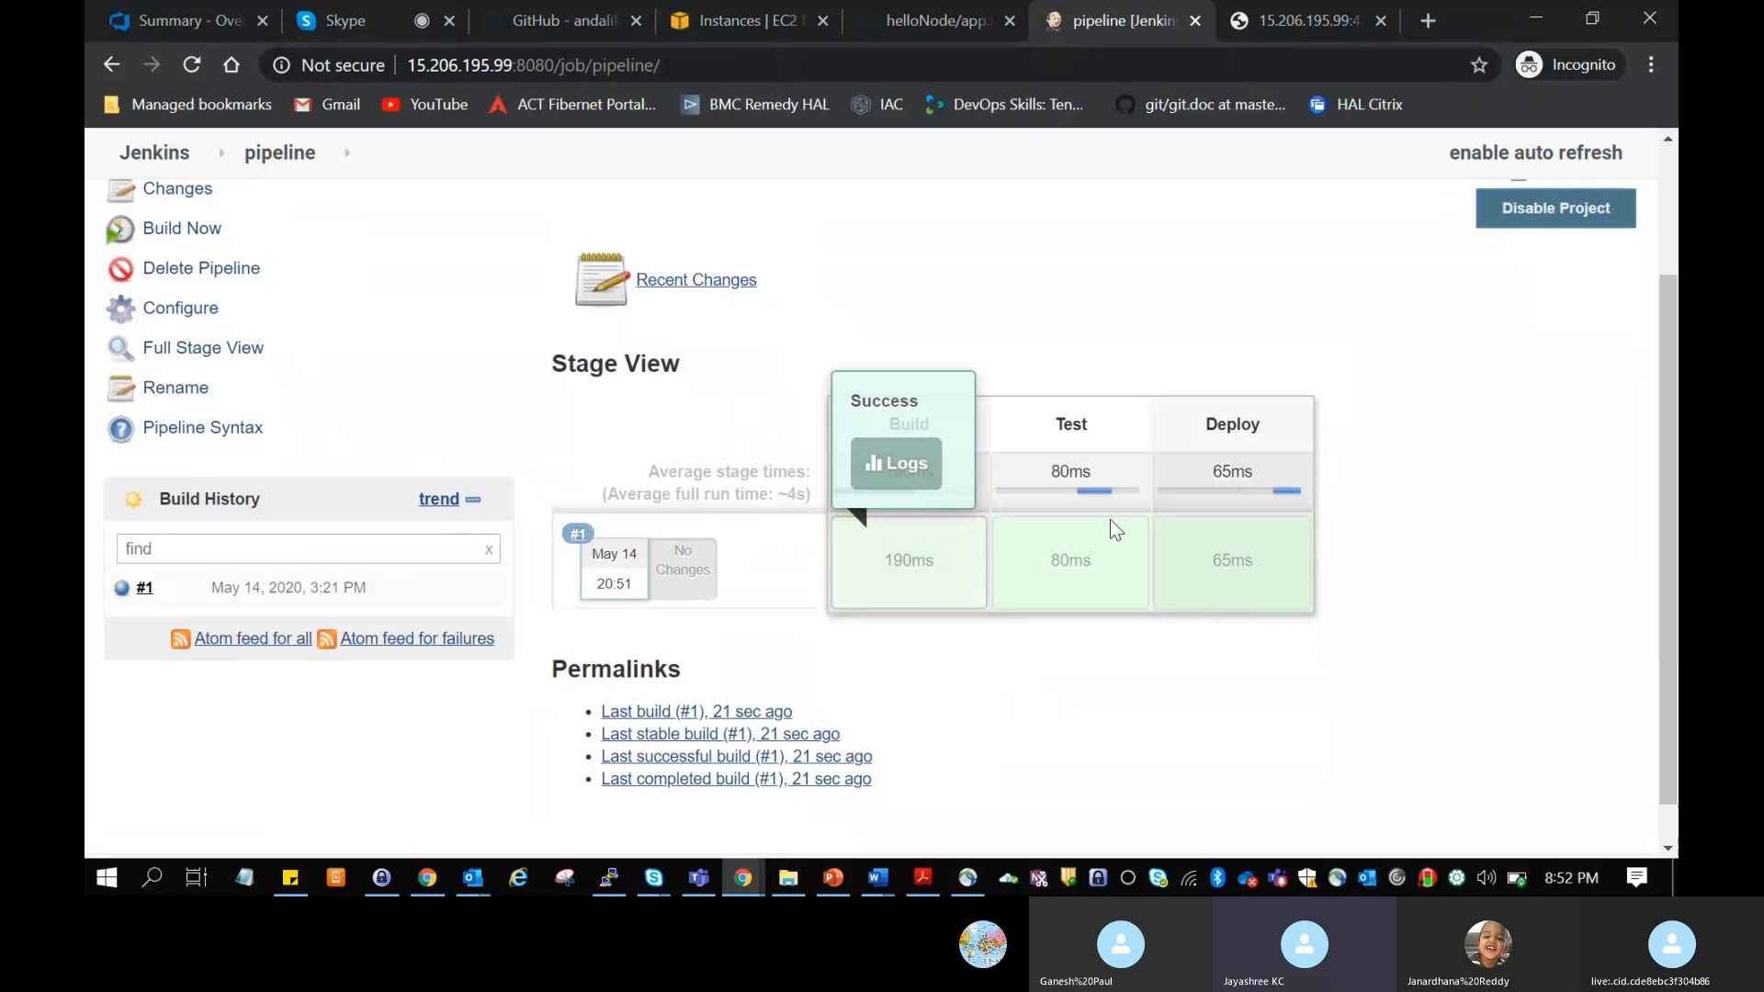
click(874, 471)
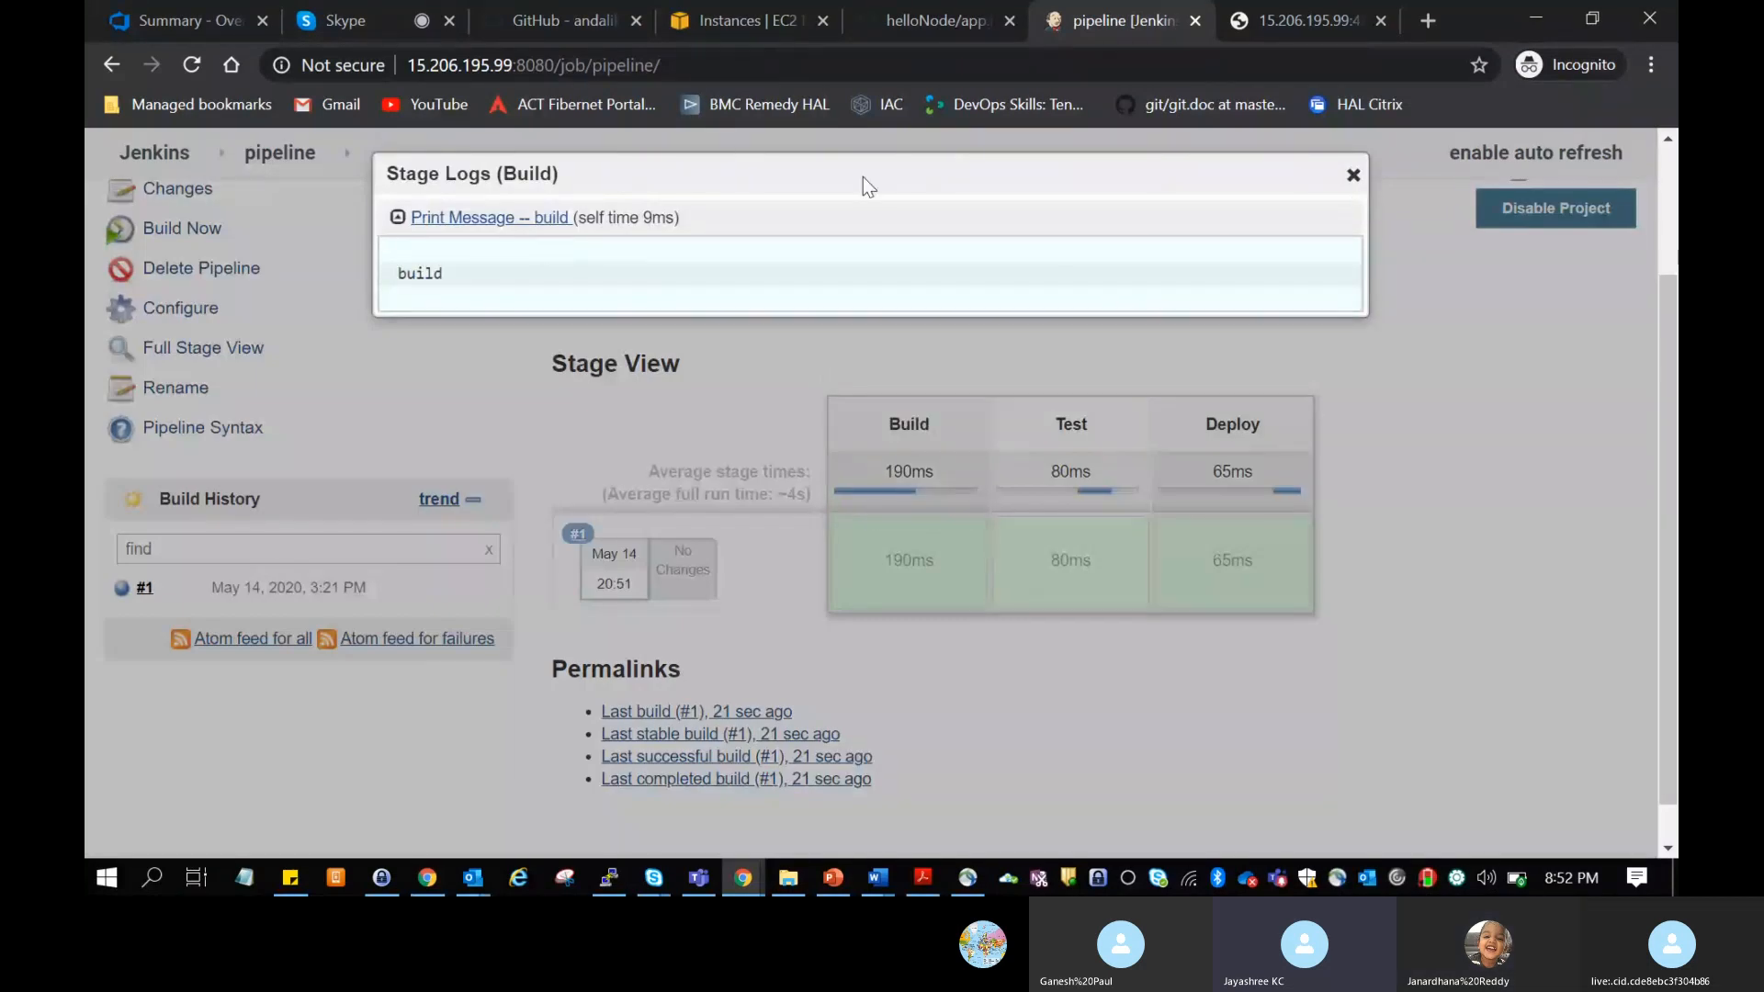
click(1353, 177)
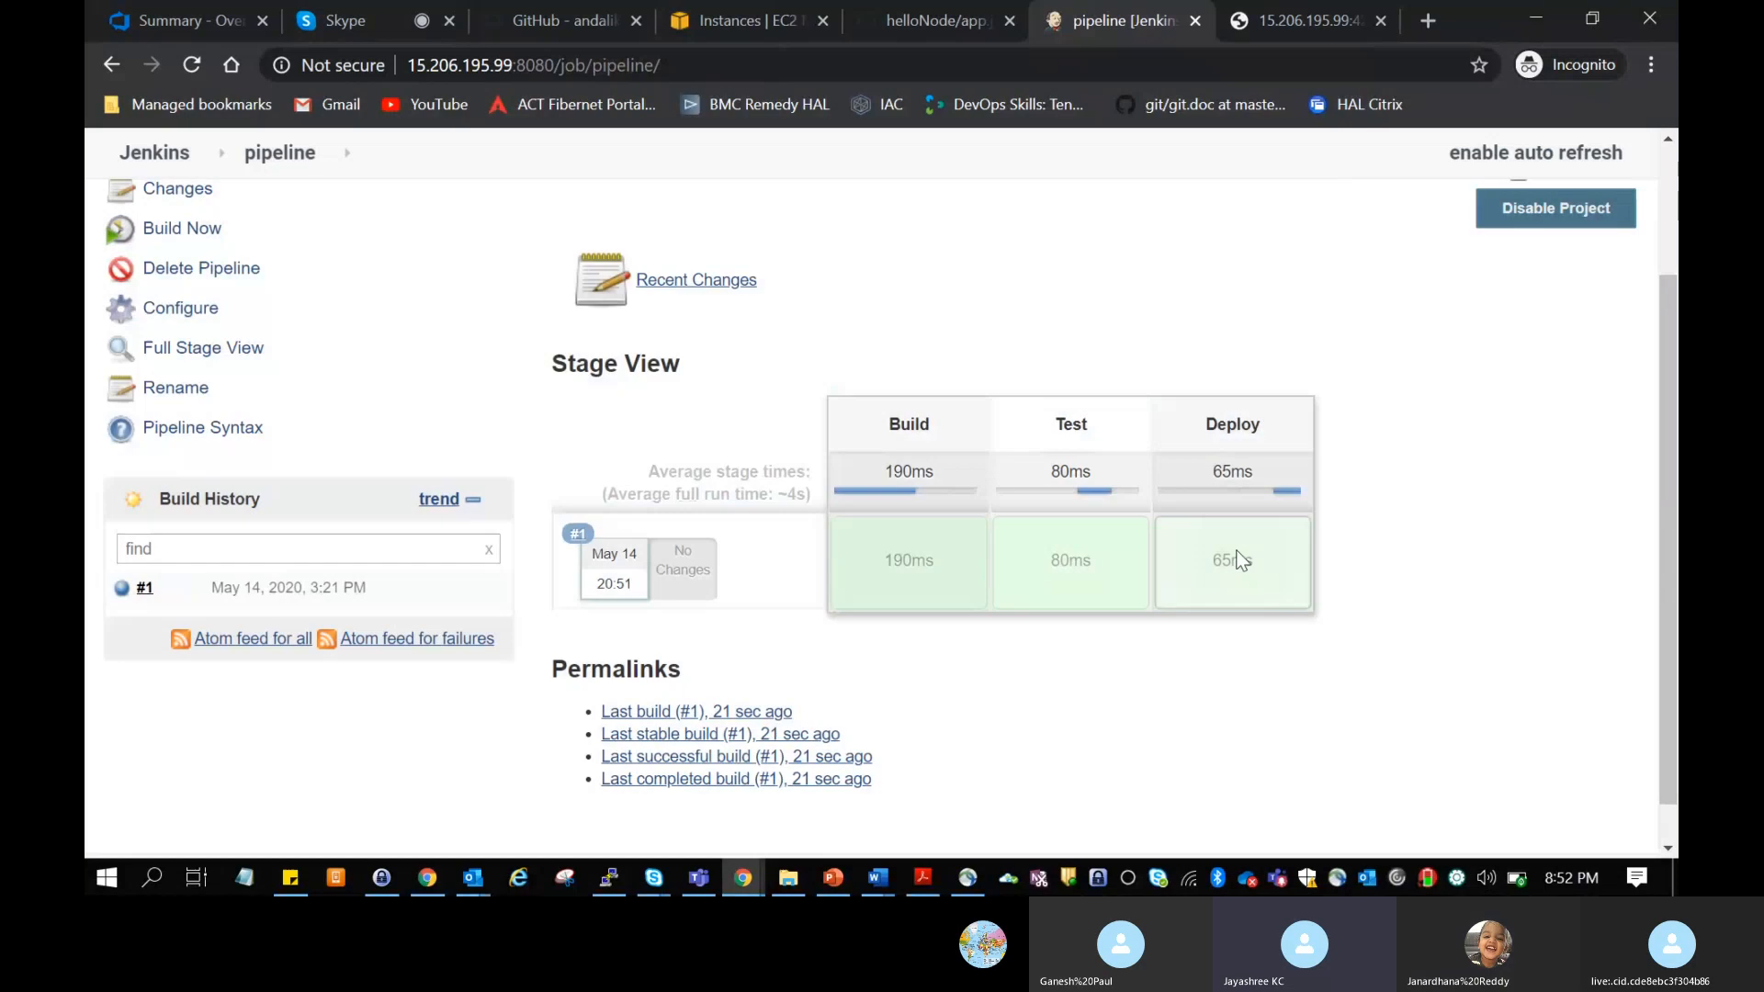
Step: View the stage logs of the Test and Deploy stages for build #1
mouse_move(1071, 555)
click(1068, 466)
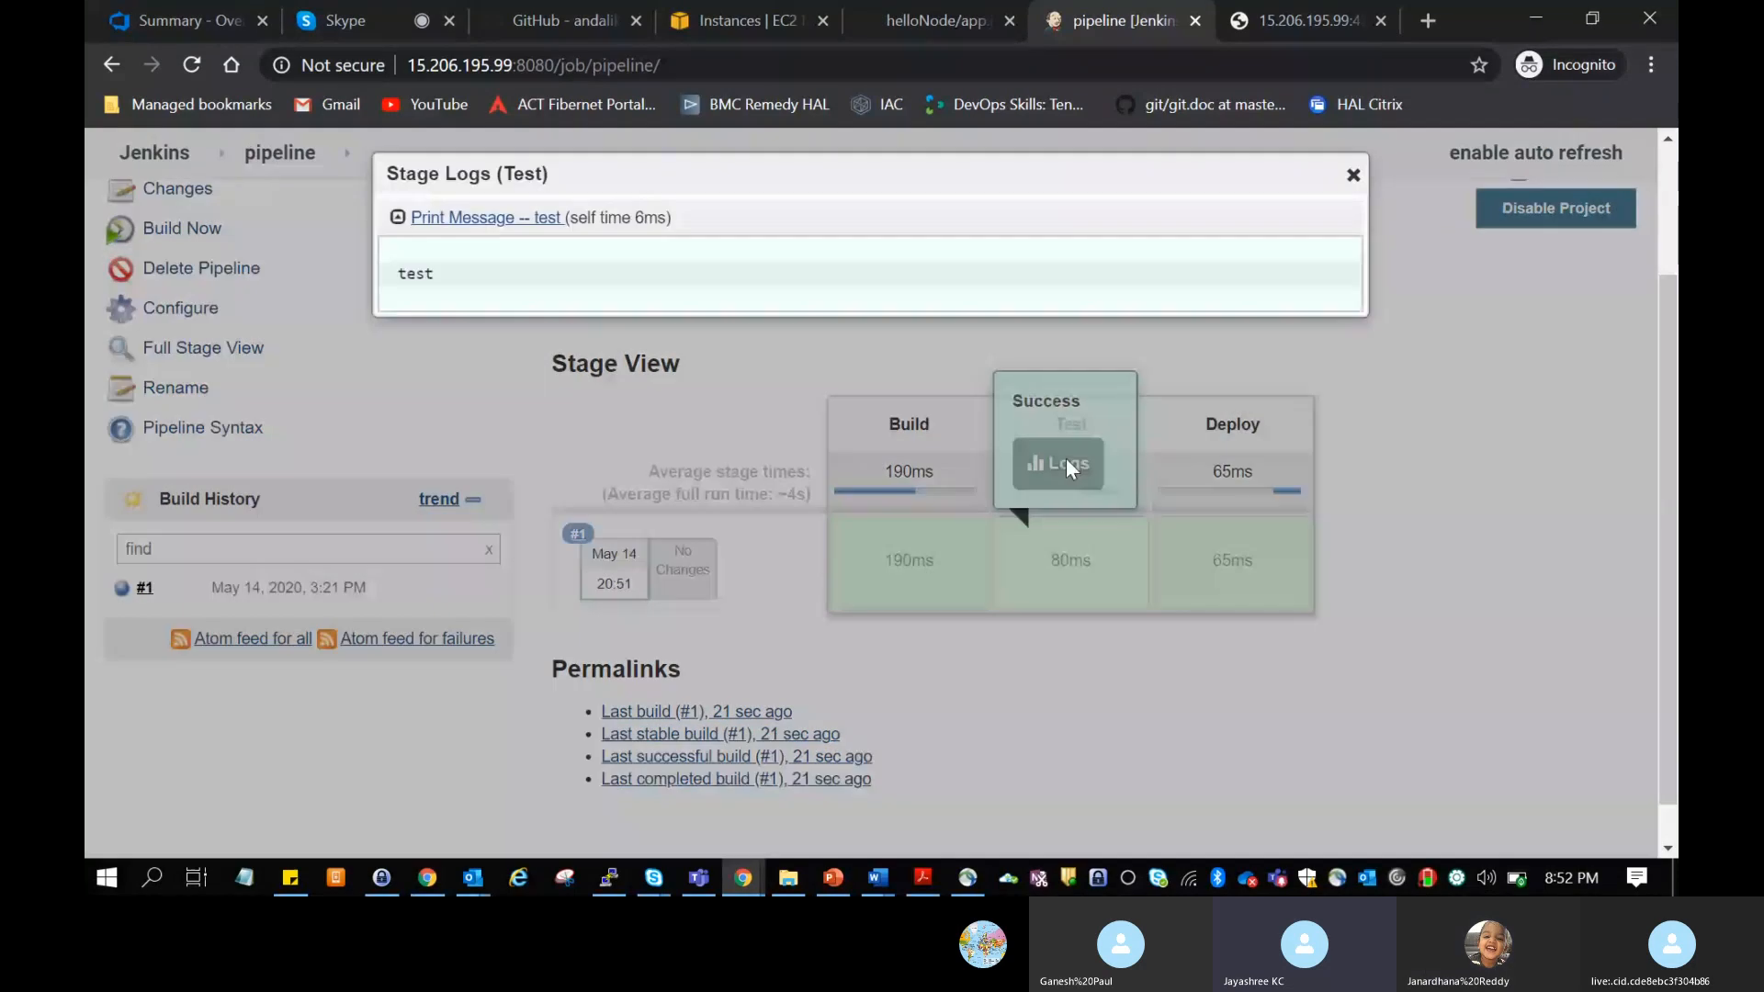
click(1353, 176)
mouse_move(1211, 577)
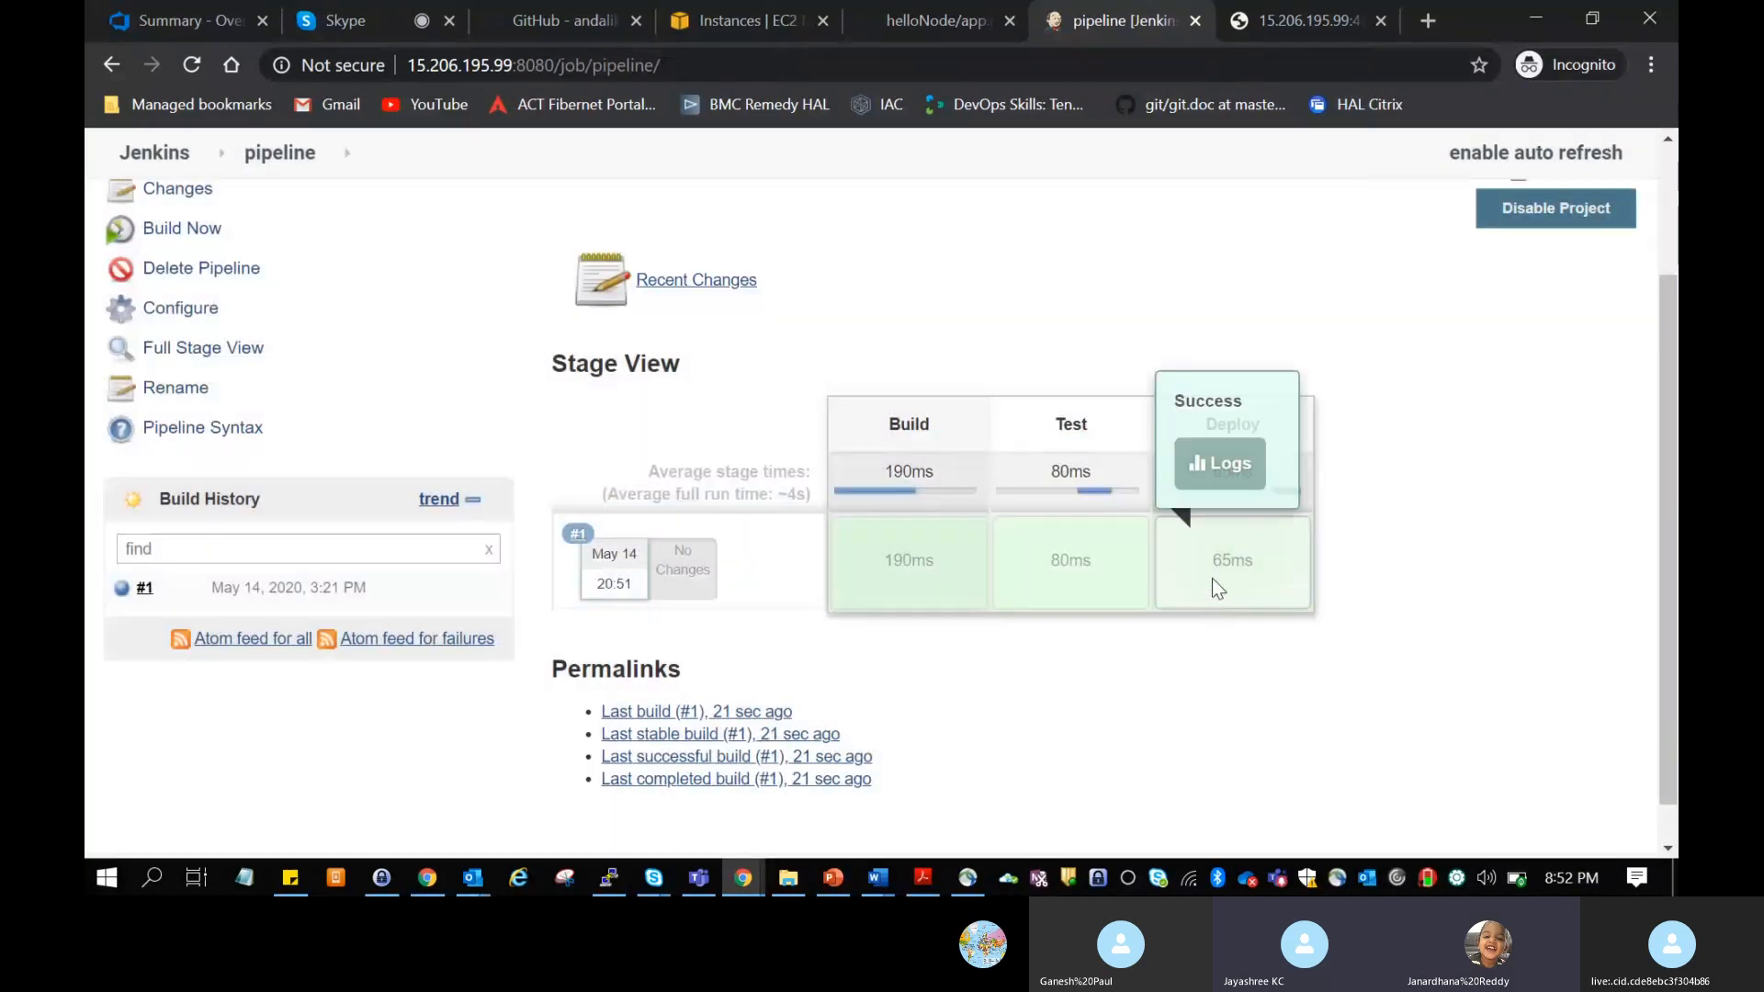
click(1202, 465)
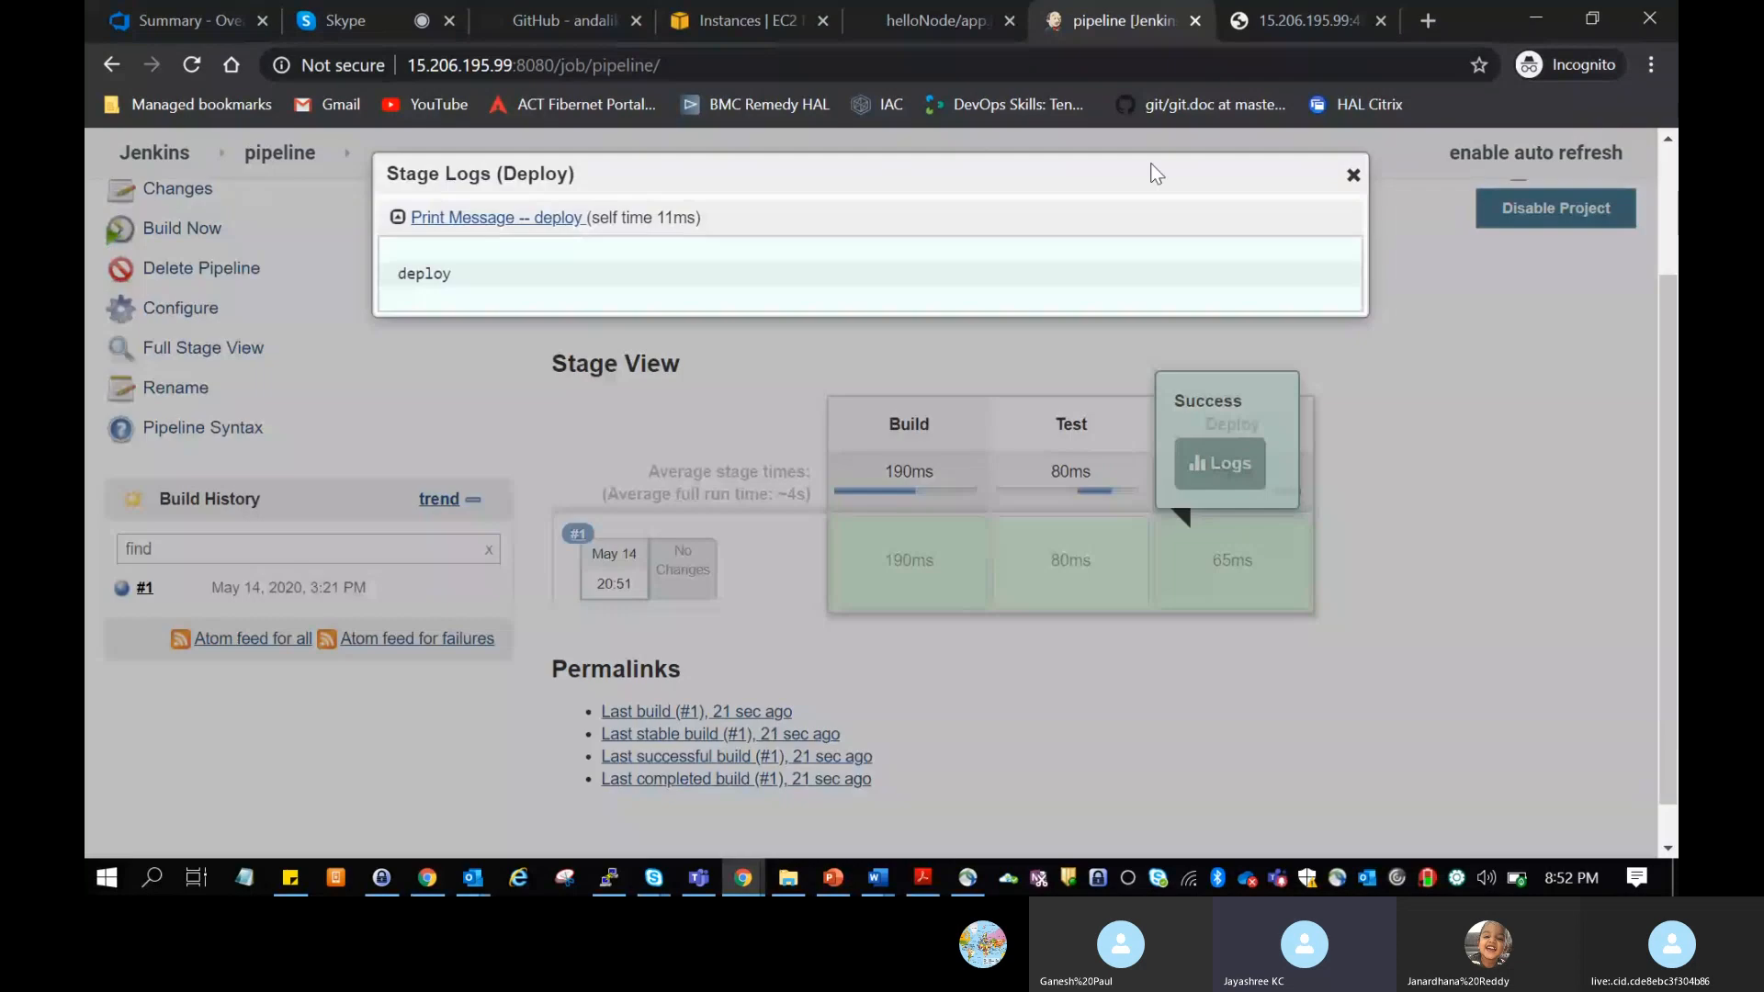
click(1352, 176)
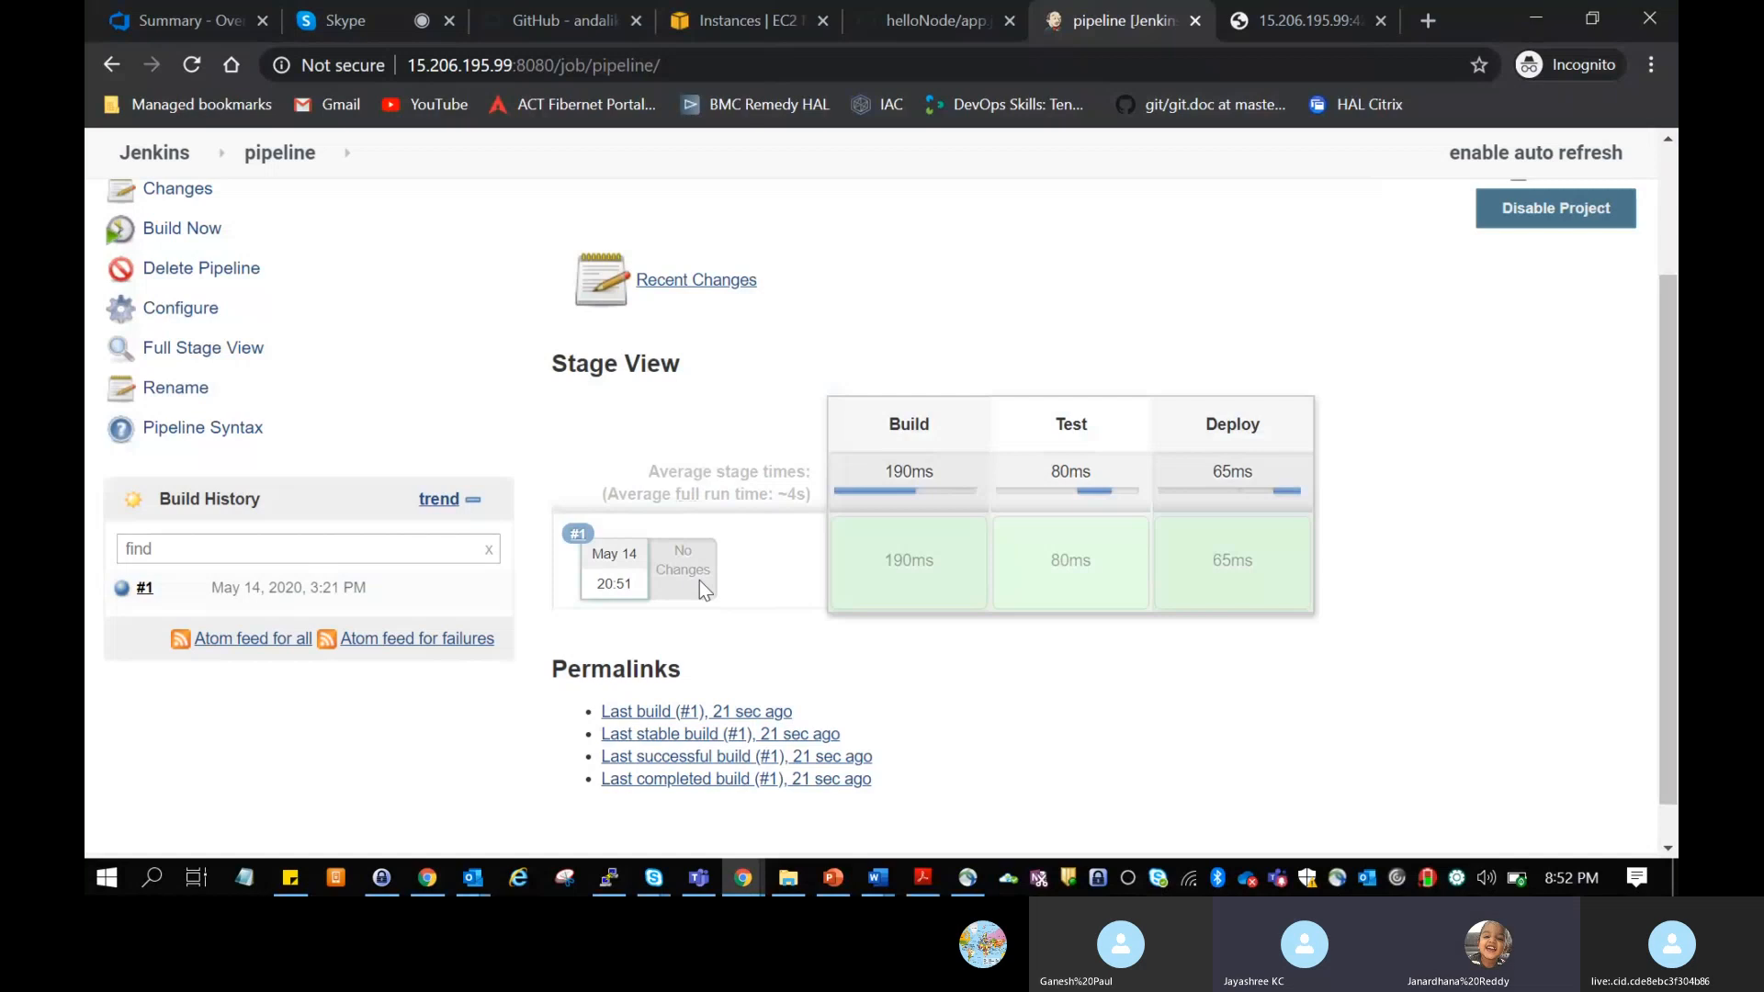
Step: Reopen the pipeline job's configuration and select the entire script in its Pipeline section
scroll(1129, 728, down, 1)
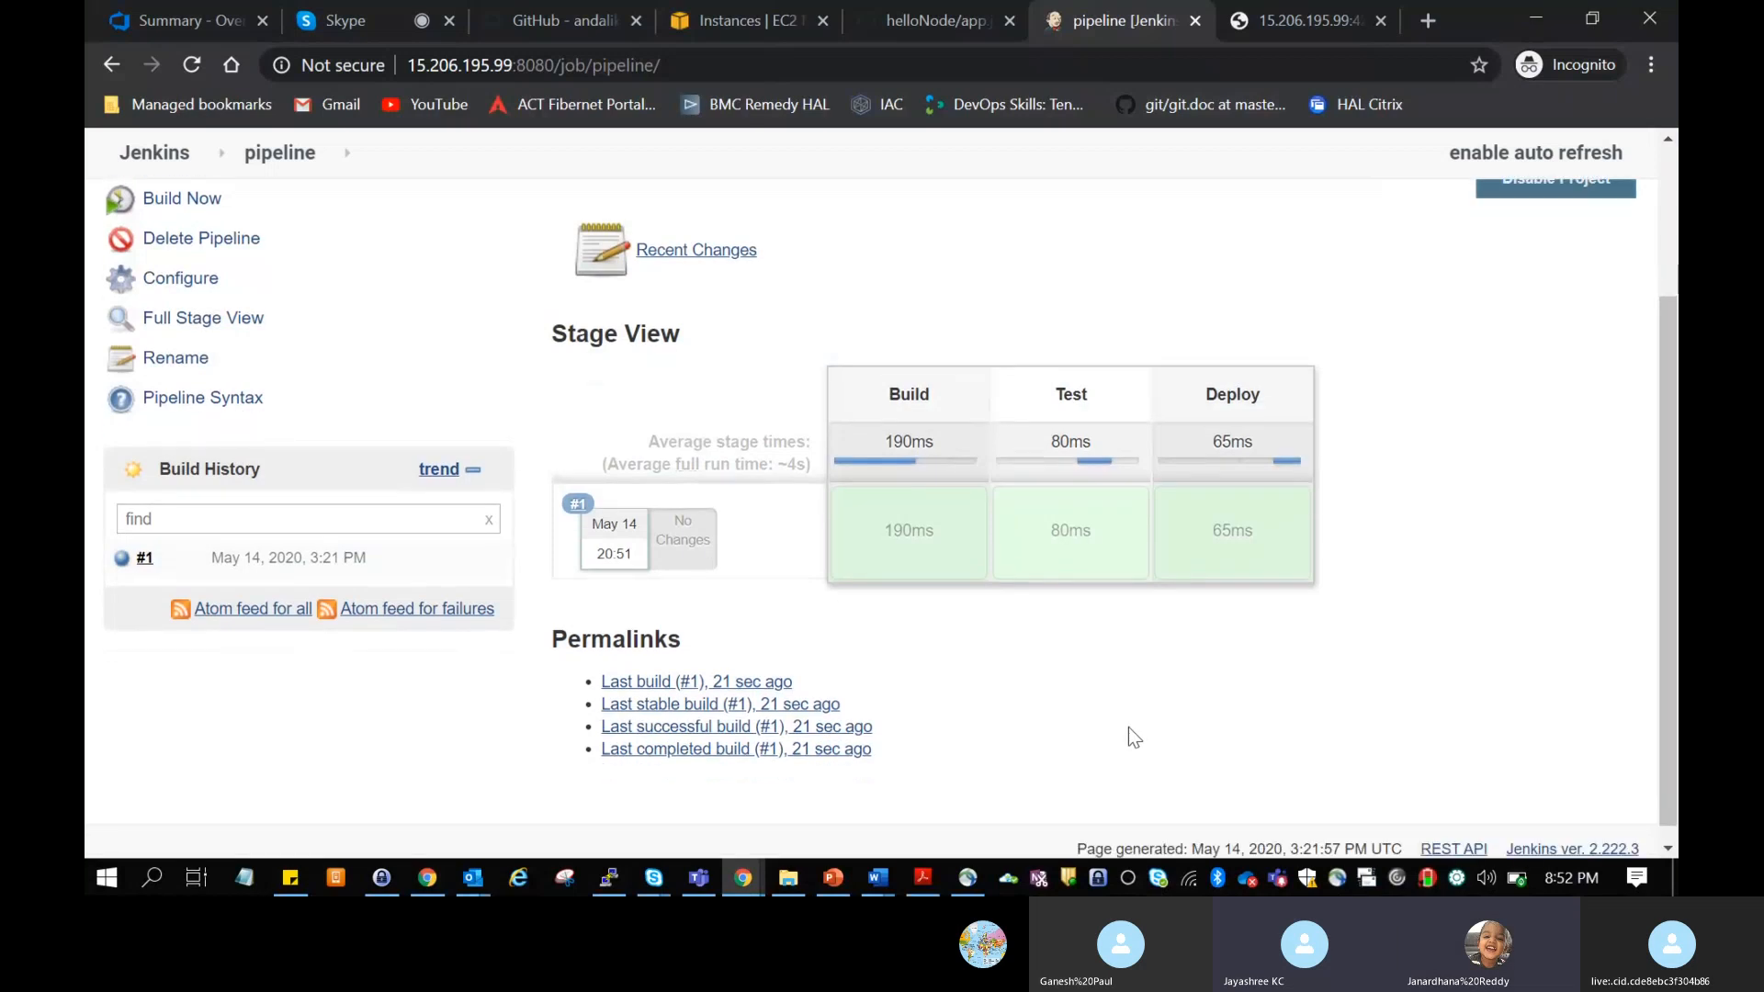
scroll(1129, 727, up, 2)
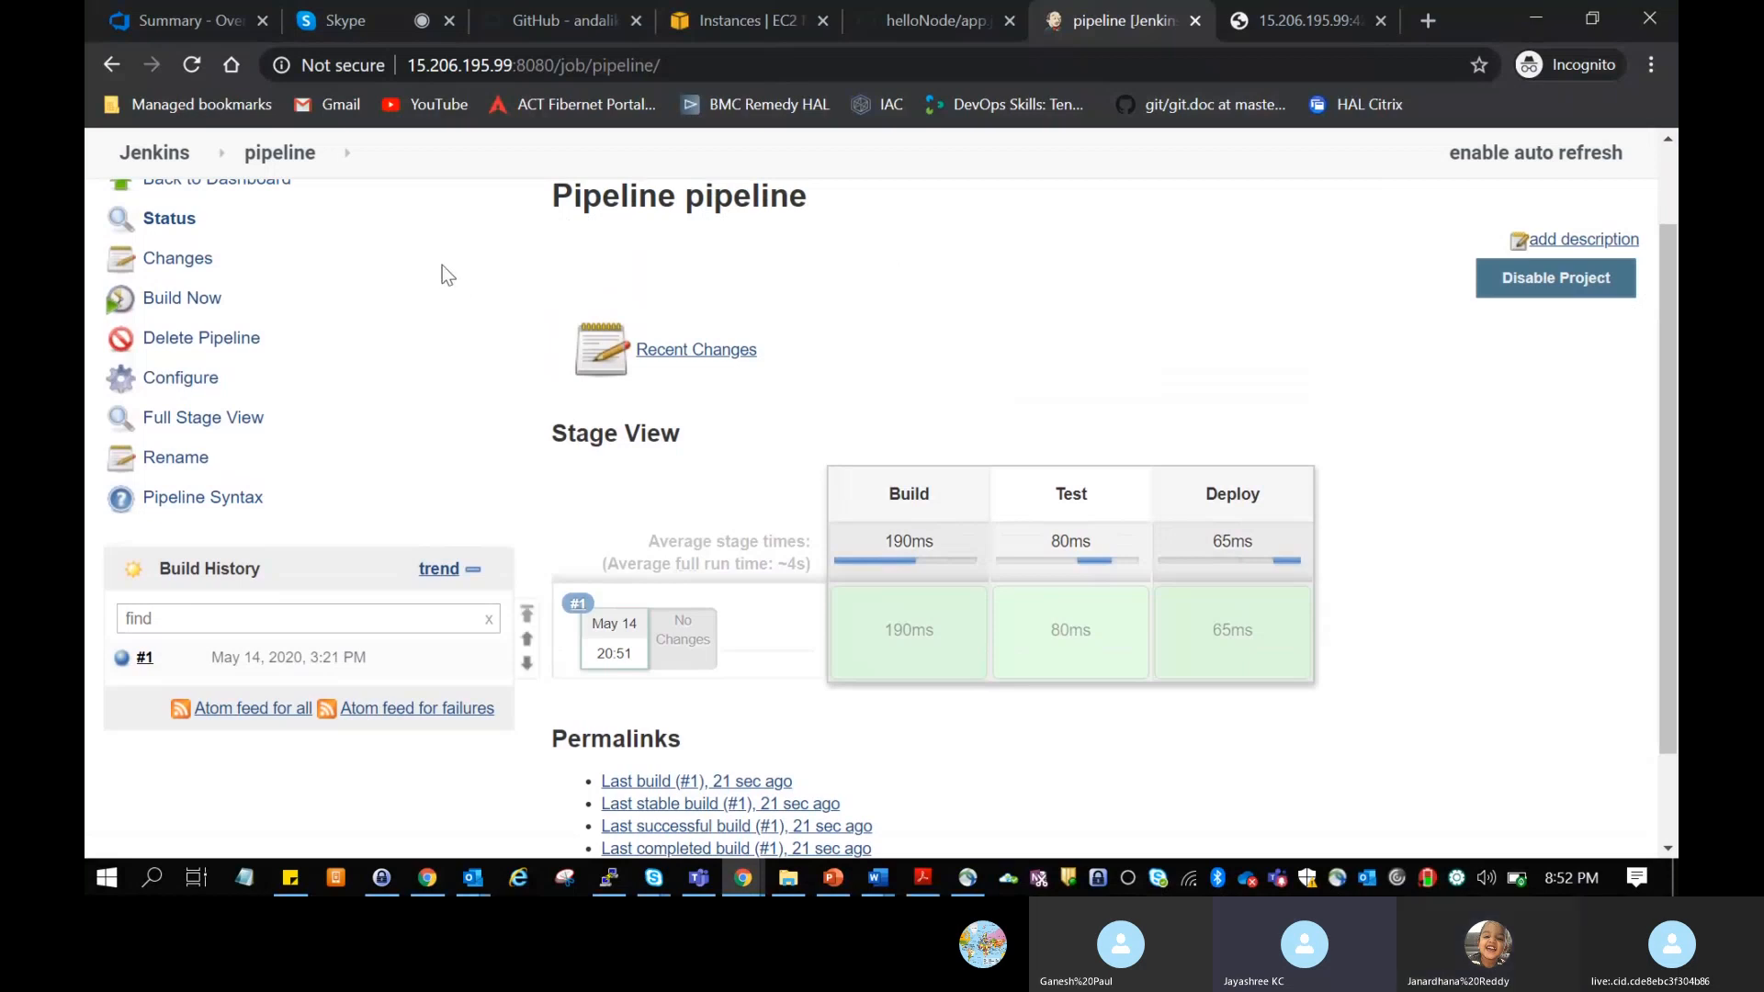
scroll(457, 268, up, 1)
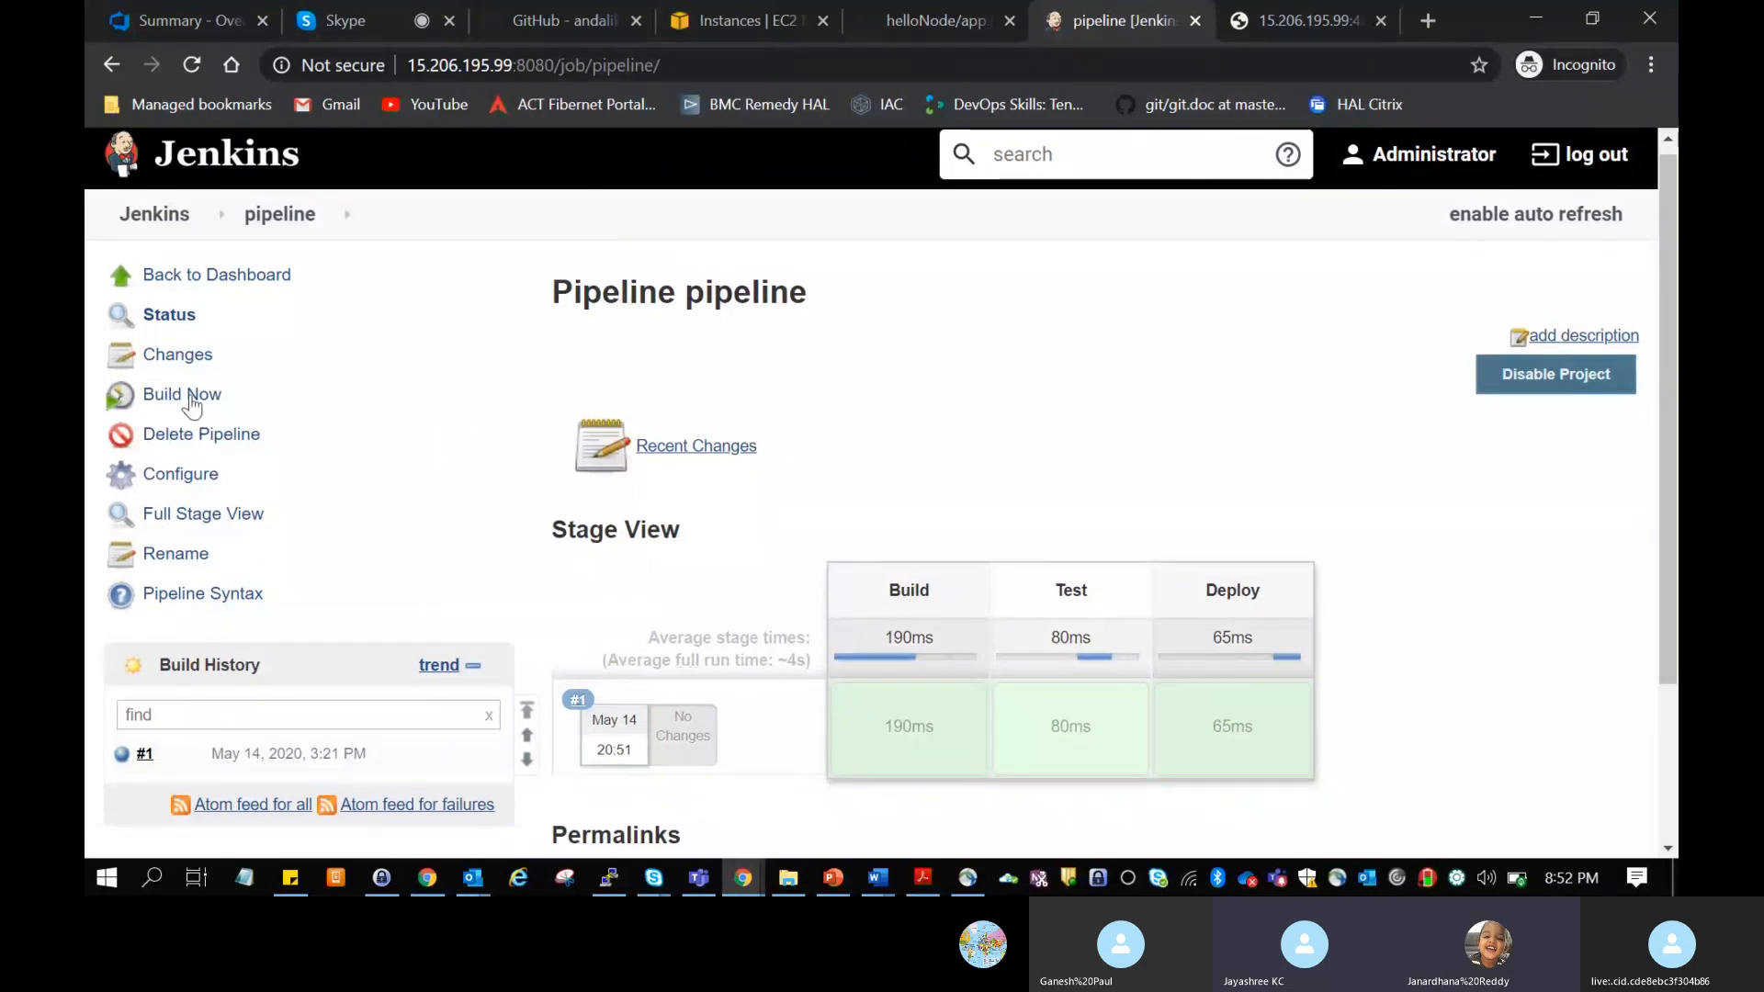
click(188, 476)
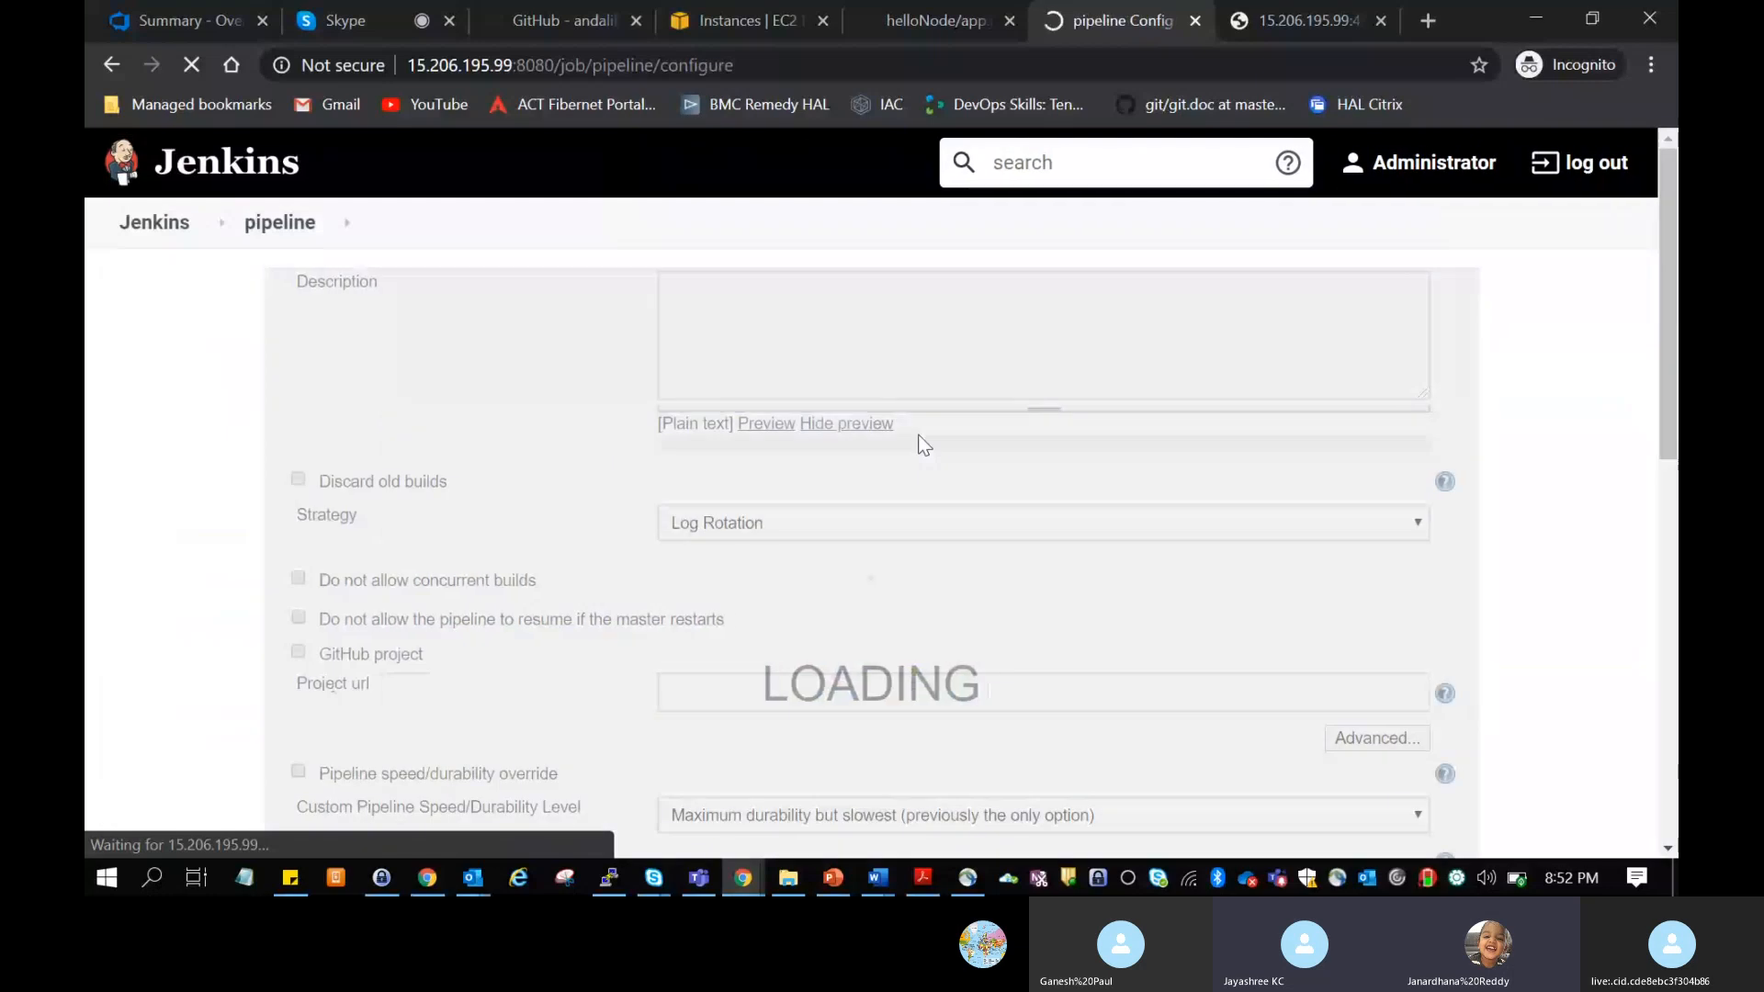
scroll(1082, 520, down, 5)
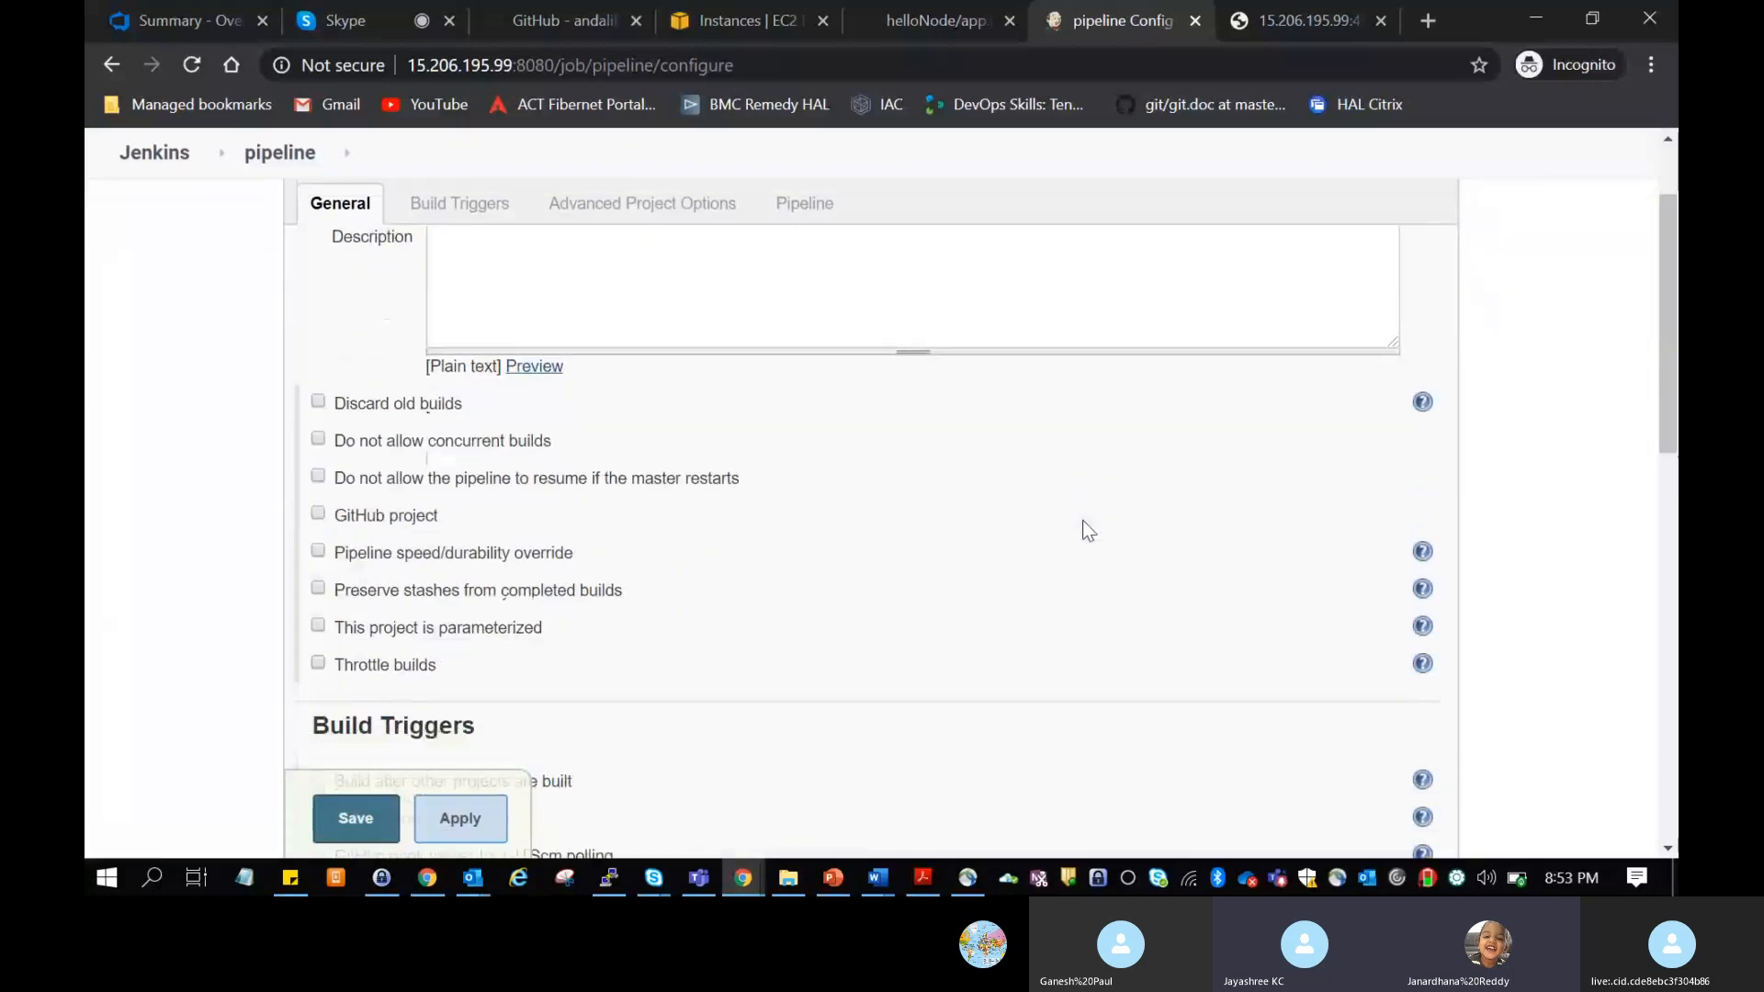
scroll(1082, 520, down, 5)
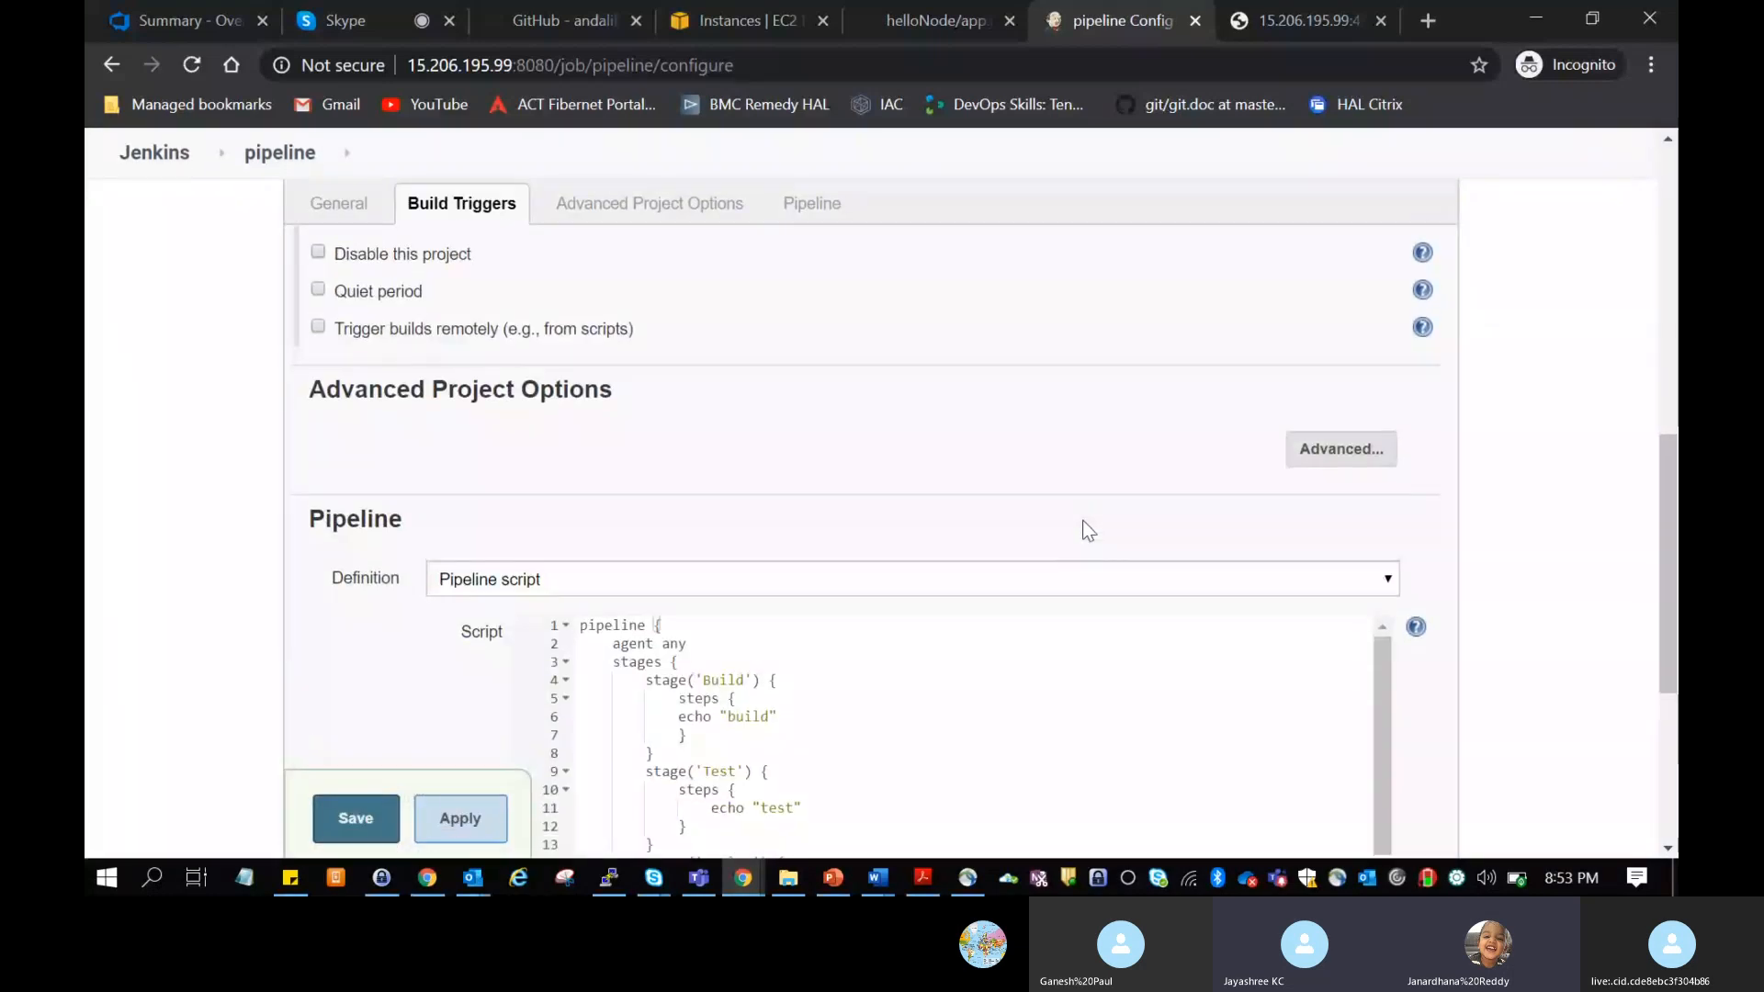
scroll(1082, 520, down, 1)
scroll(1085, 521, down, 1)
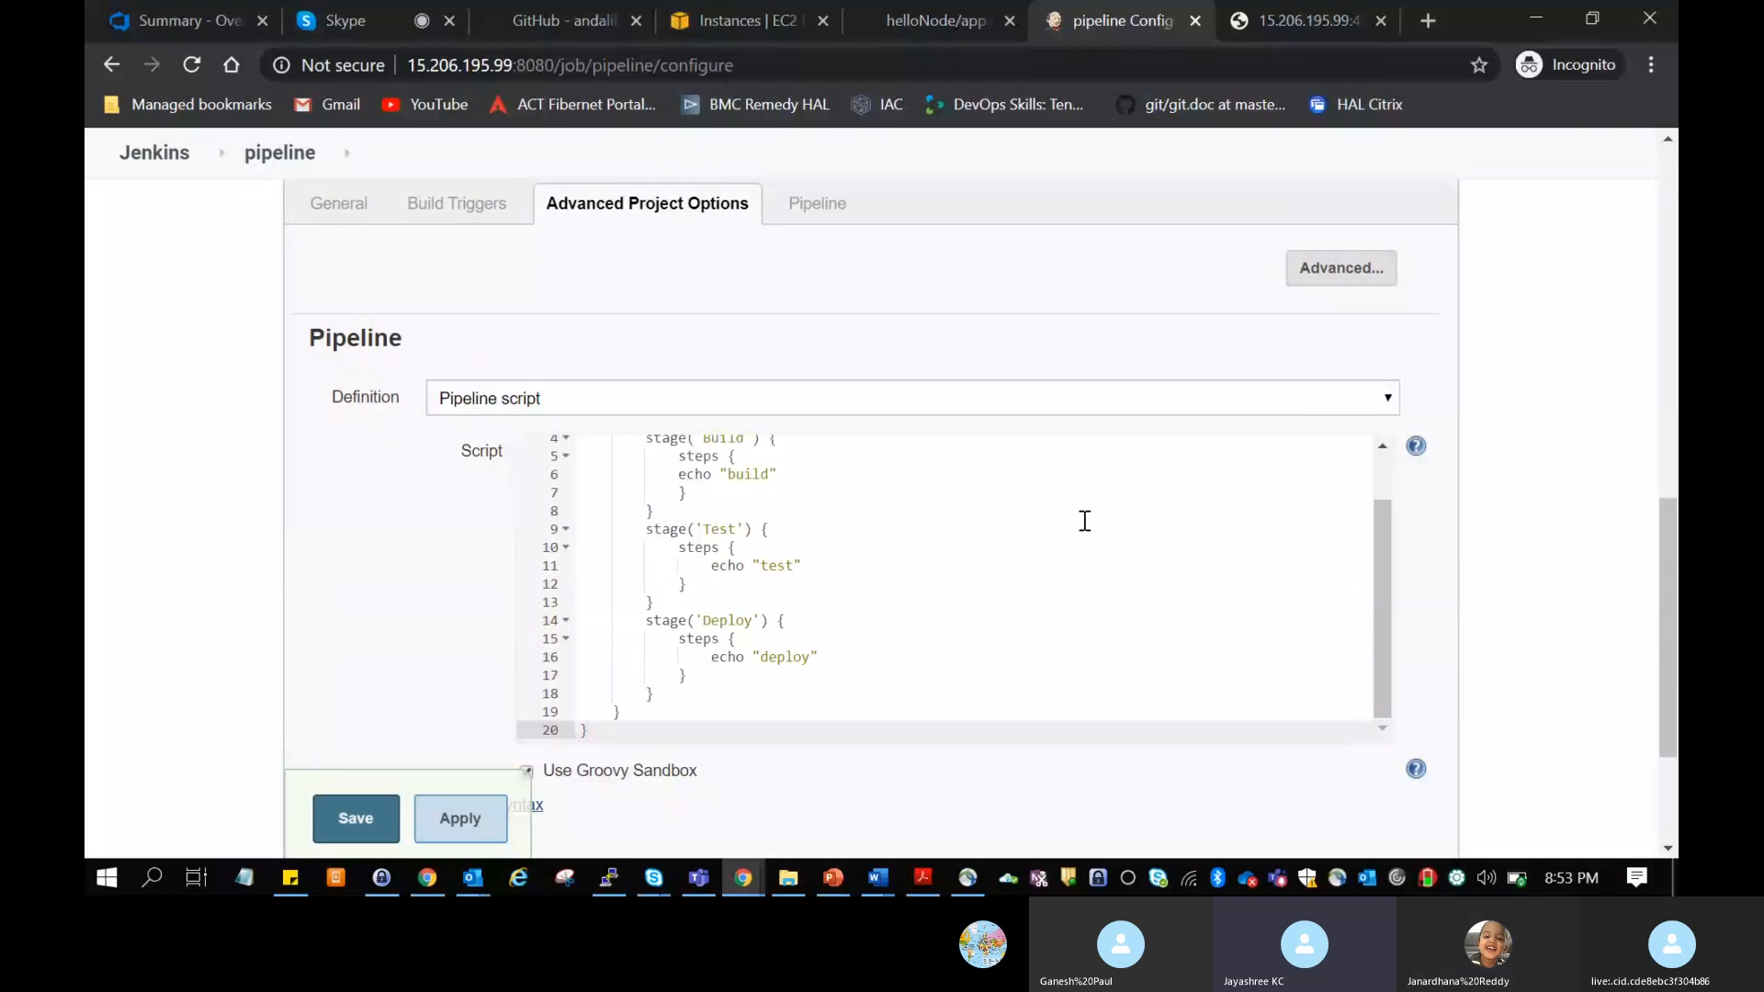
drag(1667, 563, 1667, 579)
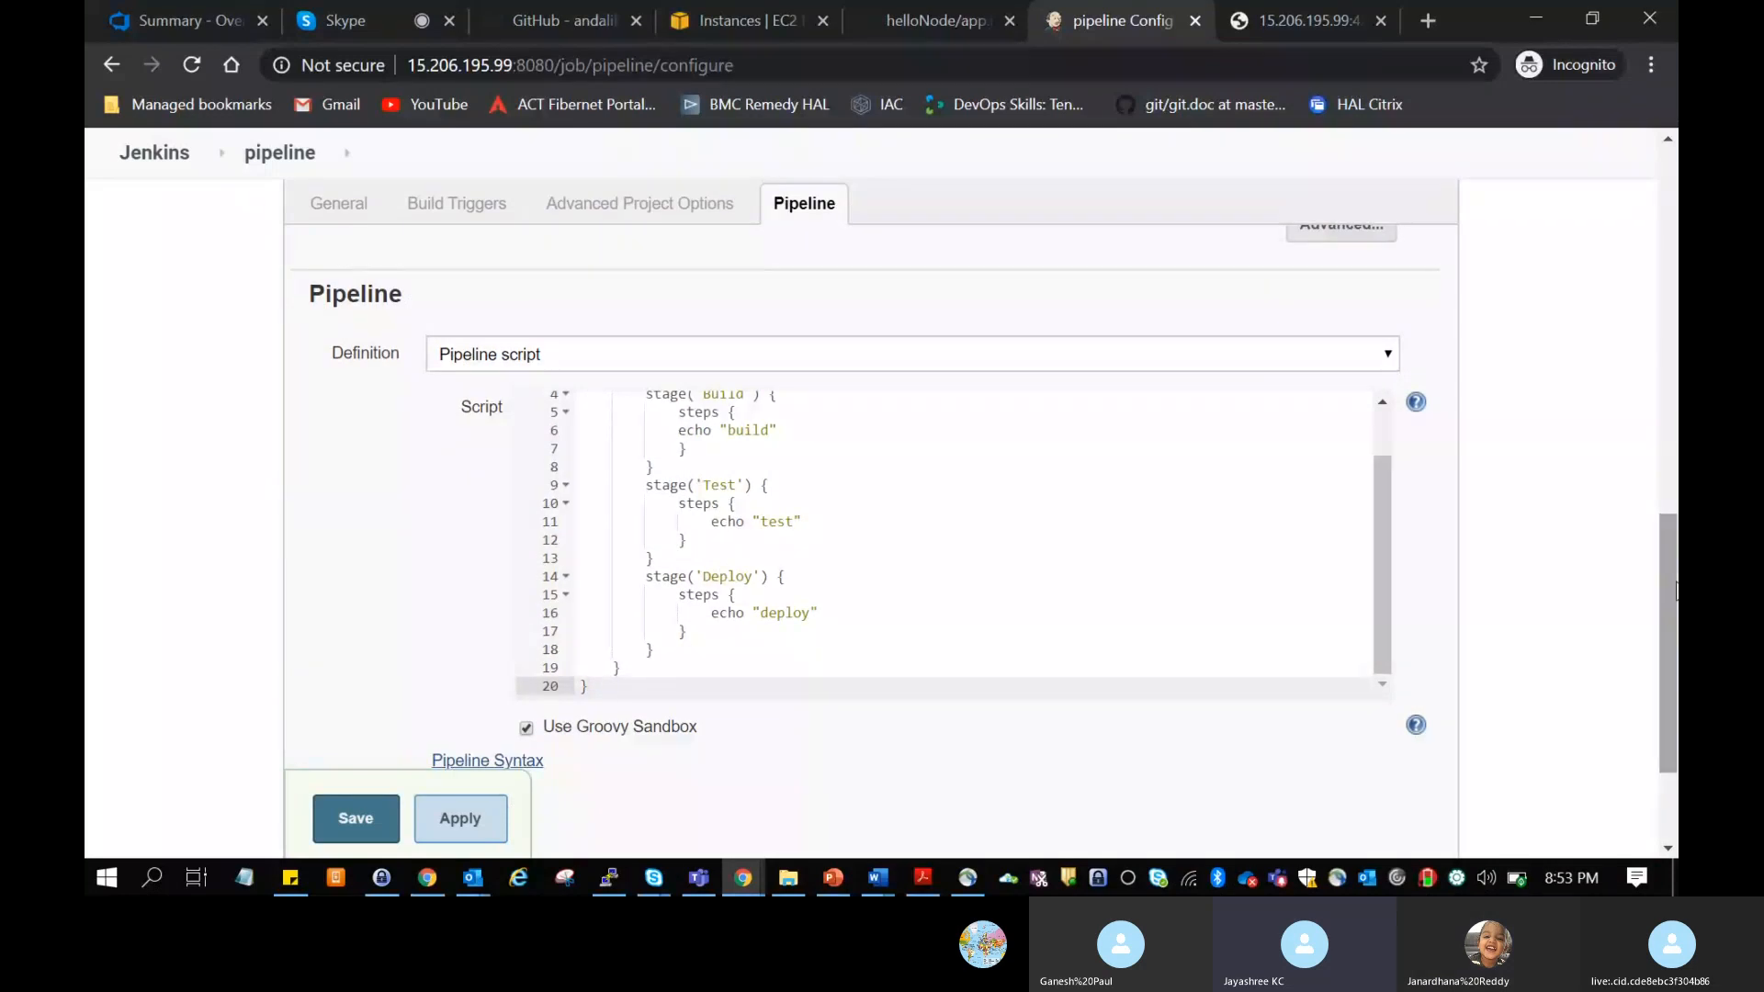
click(1029, 595)
key(ctrl+a)
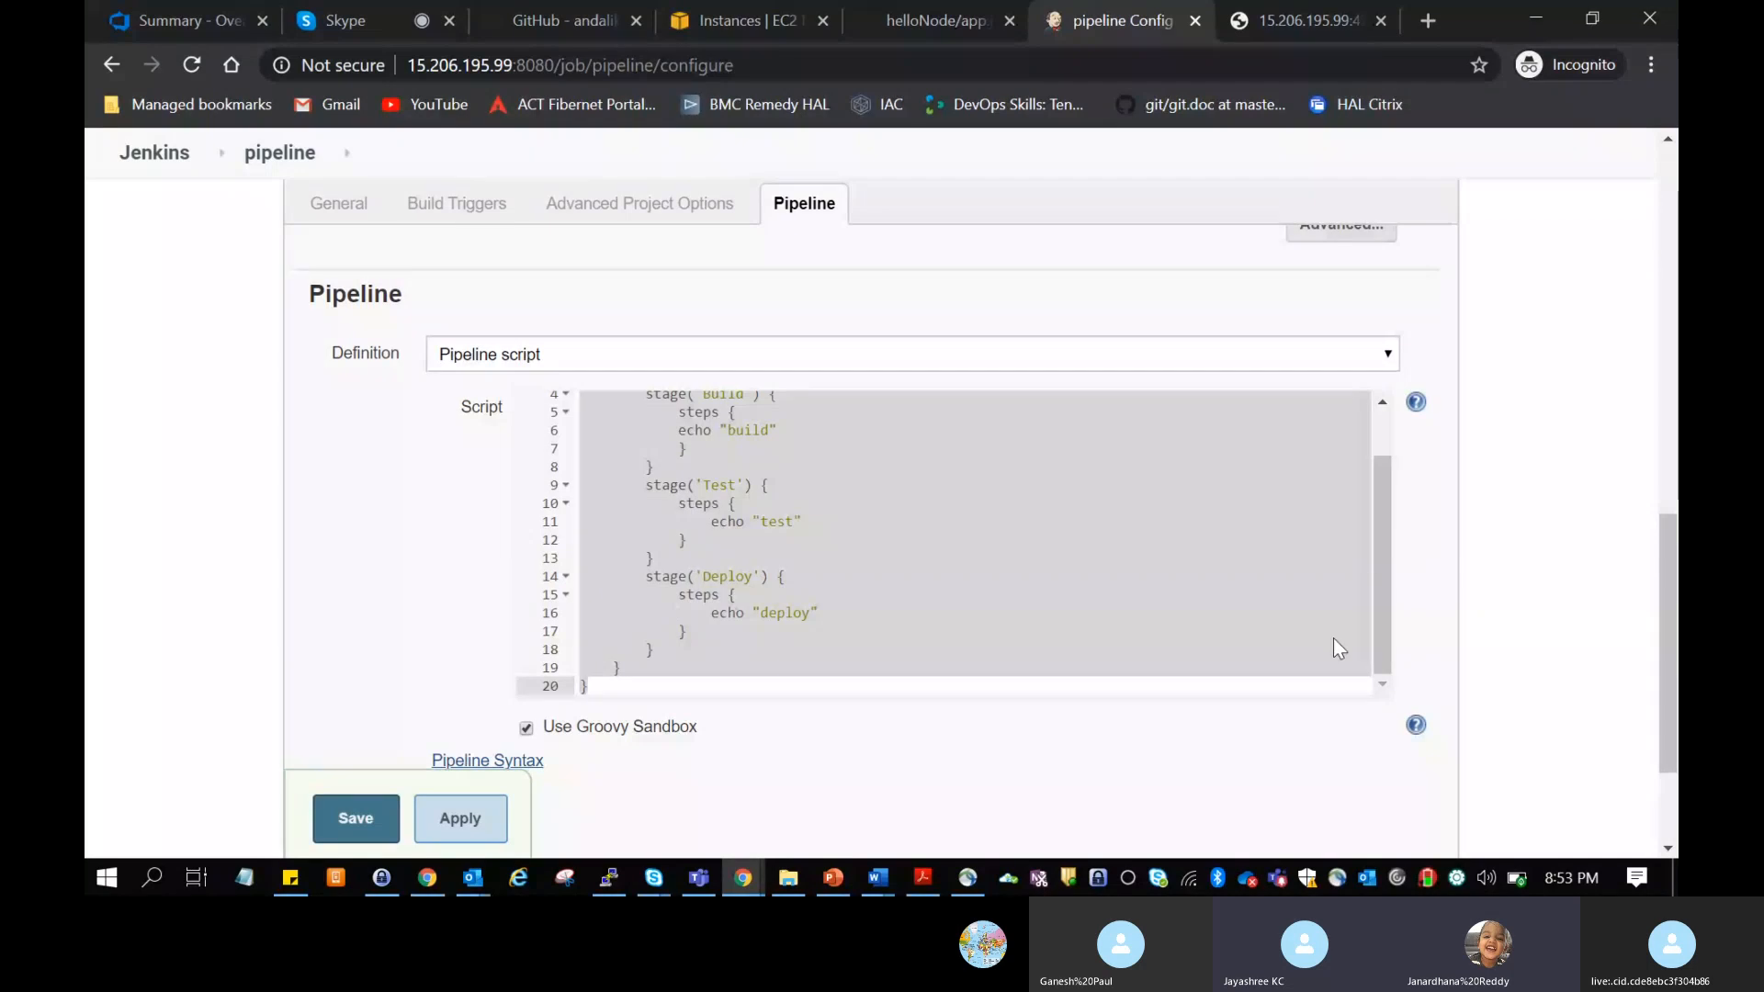
Step: Create a new Pipeline item named pipeline2 from the Jenkins dashboard and go to its Pipeline section
drag(1668, 676, 1672, 405)
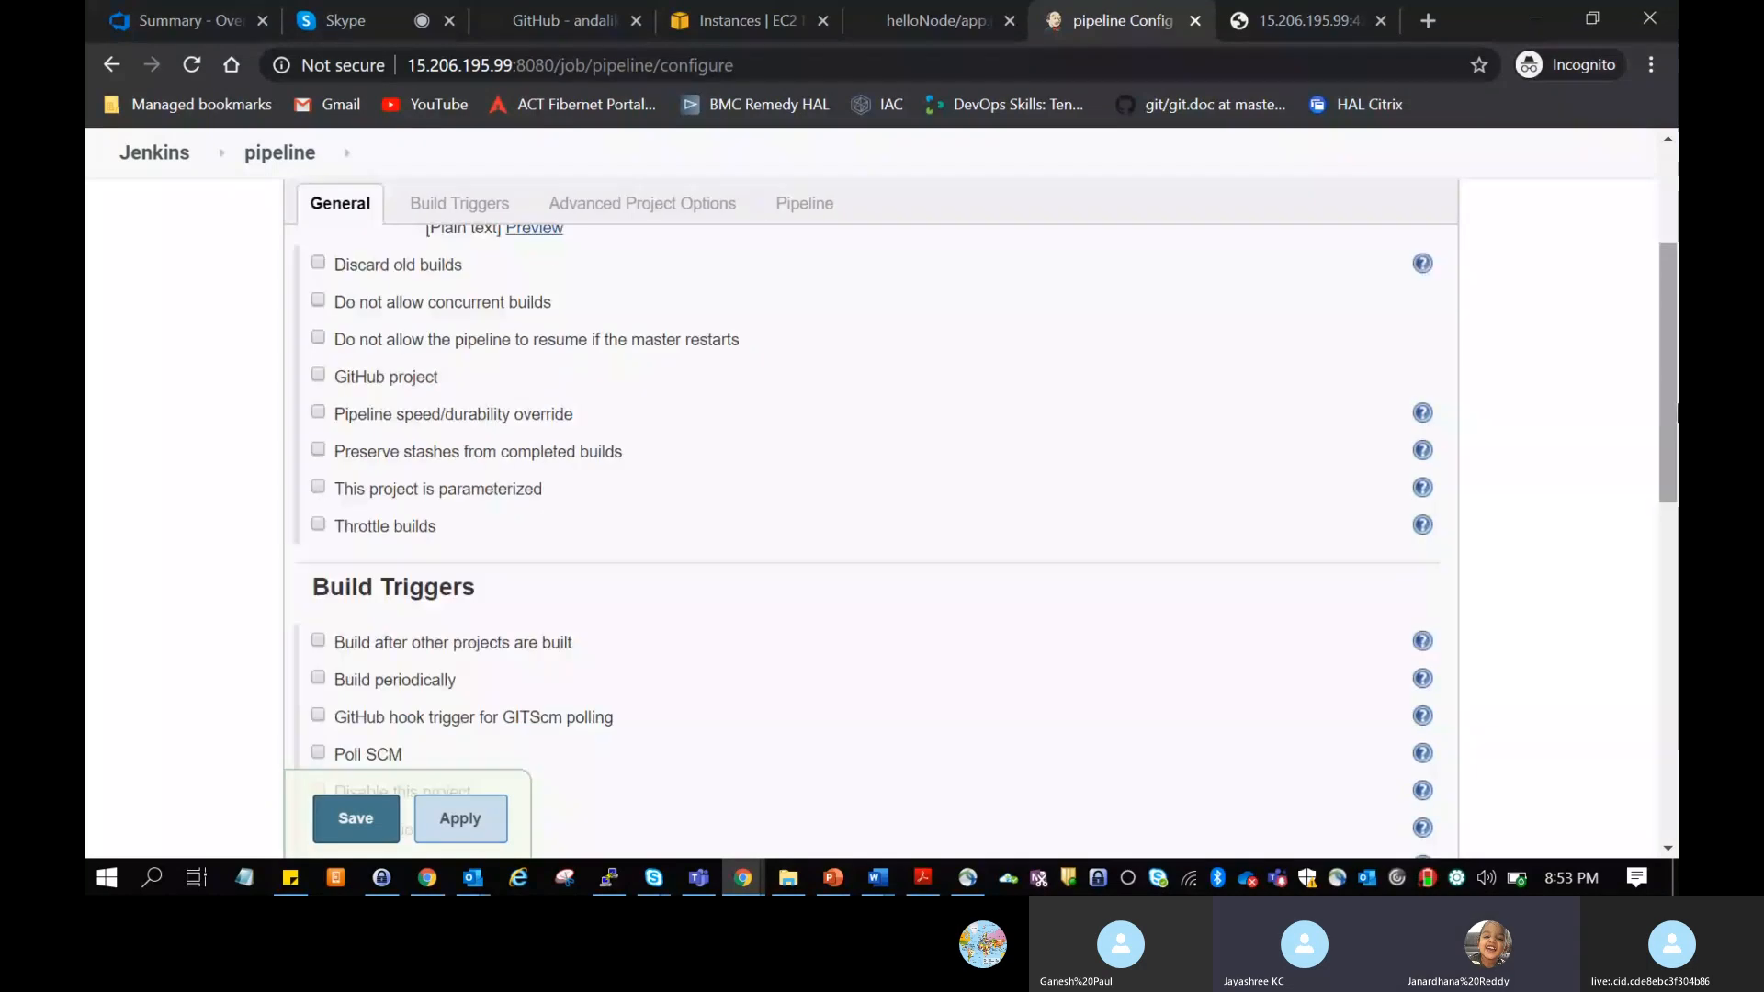
click(179, 154)
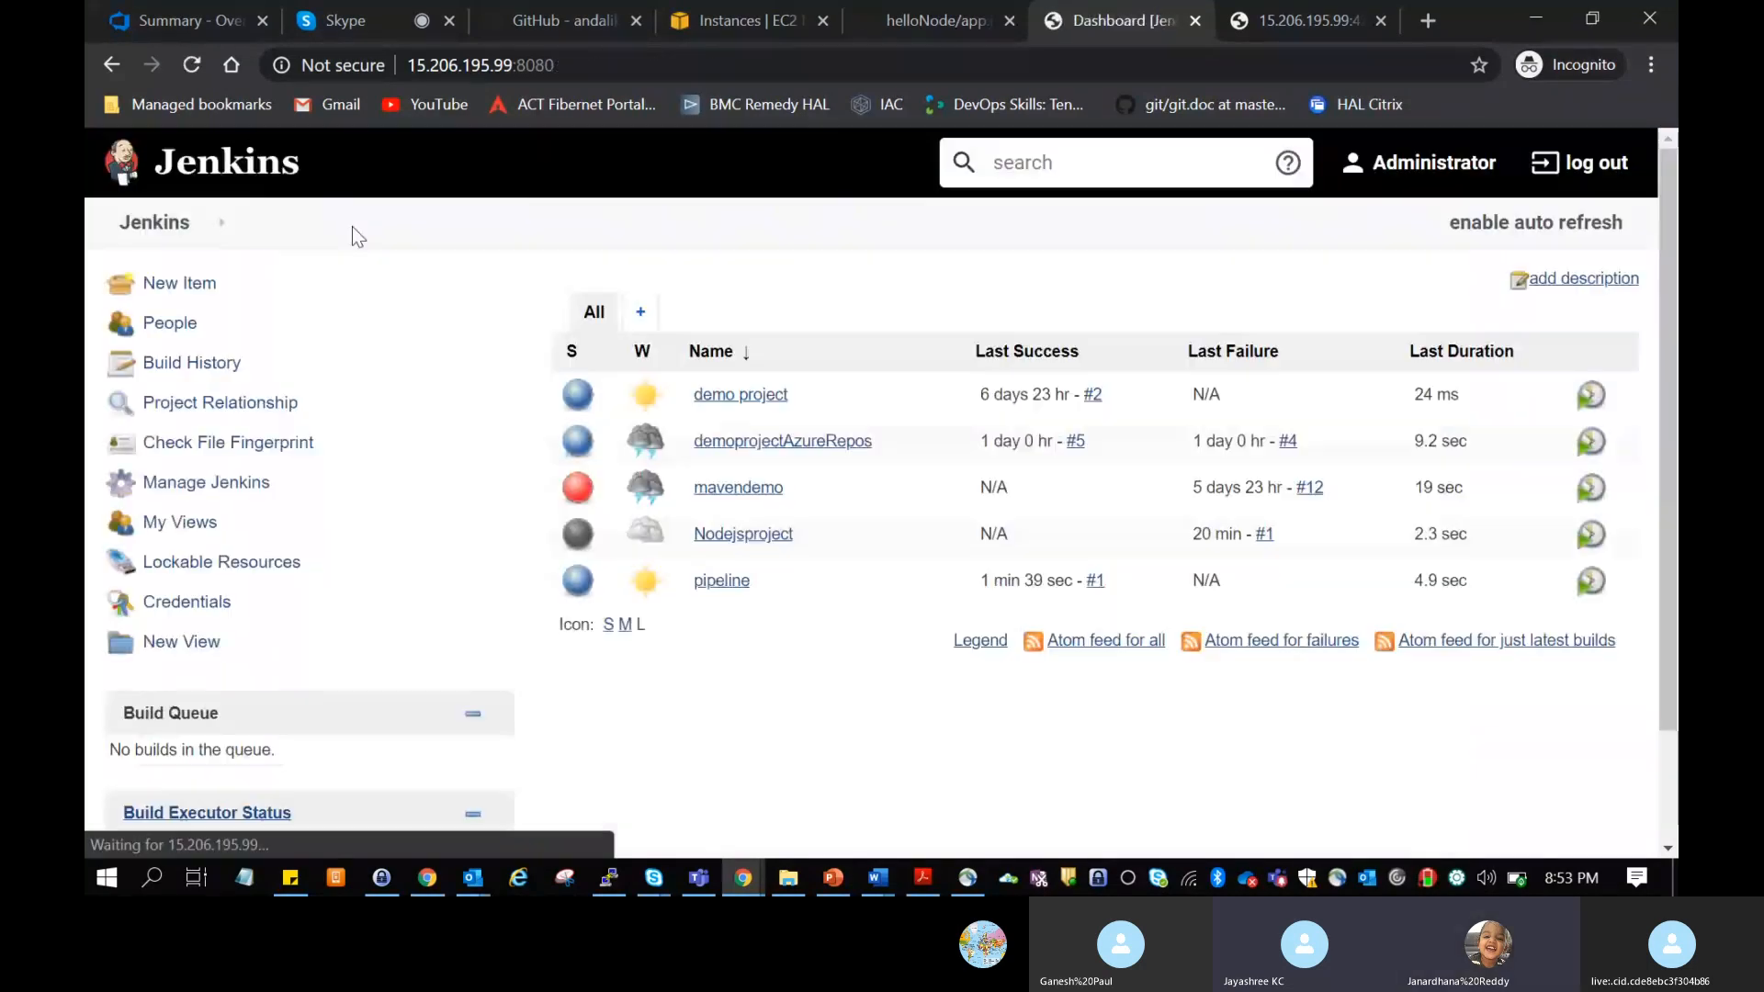
click(174, 283)
text(pip)
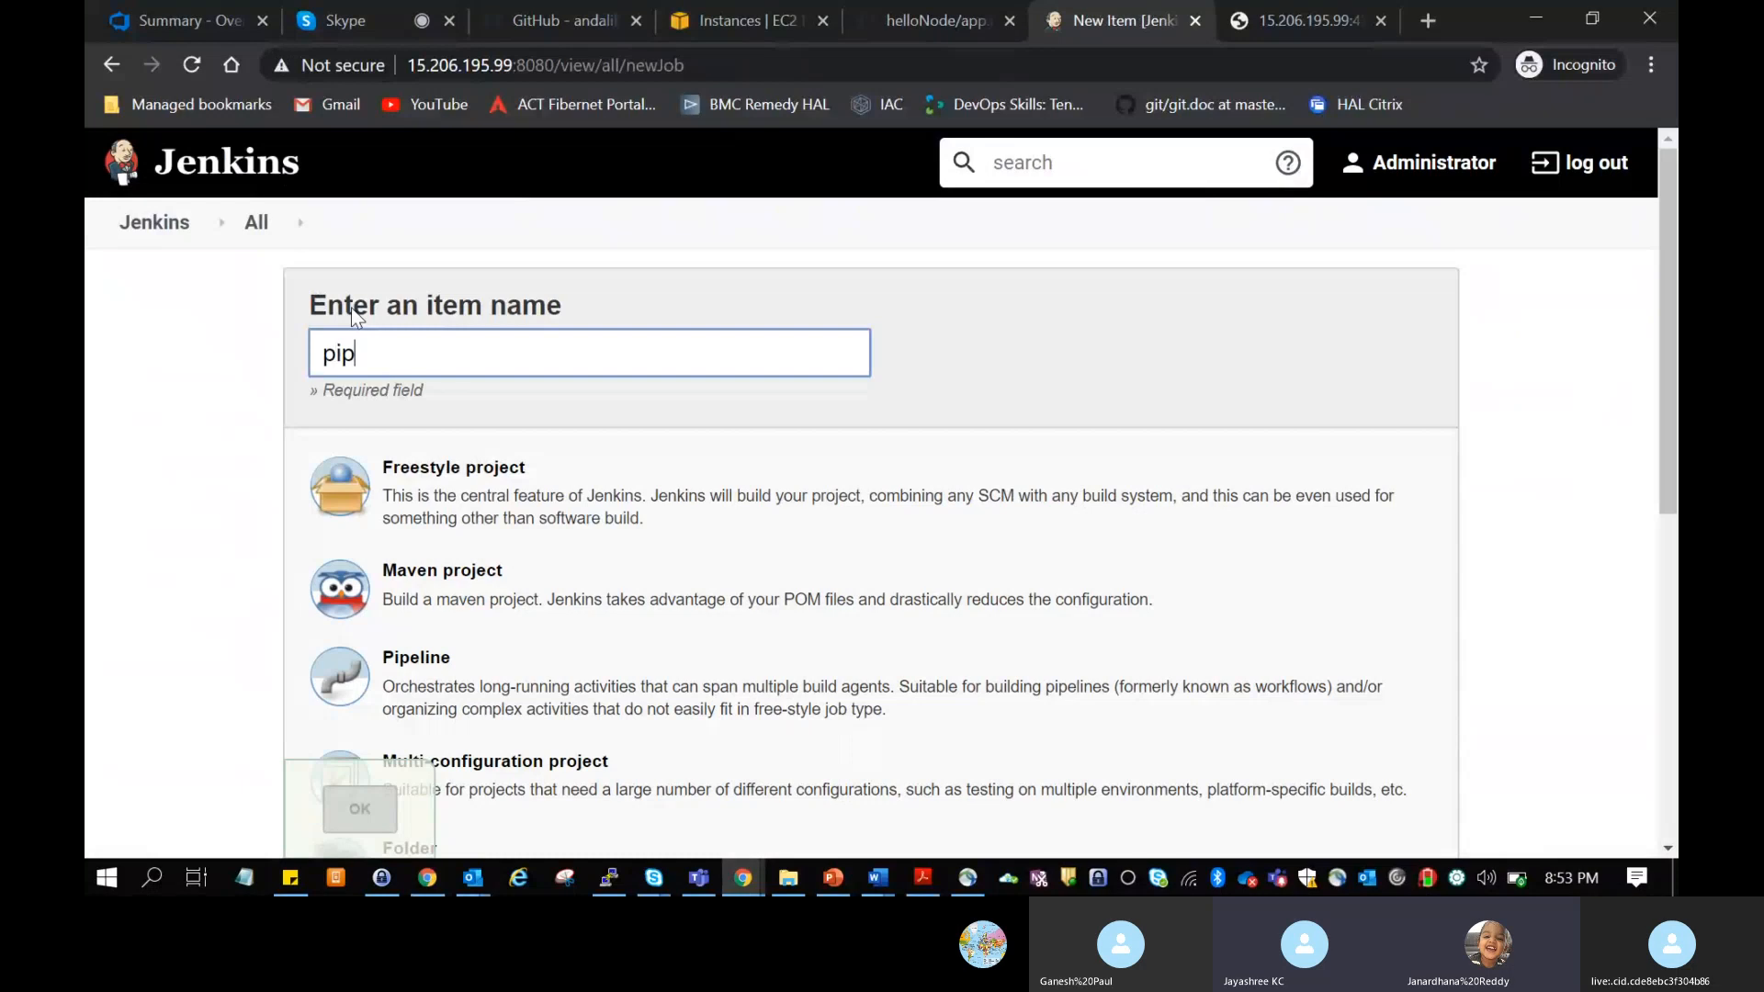
text(eline2)
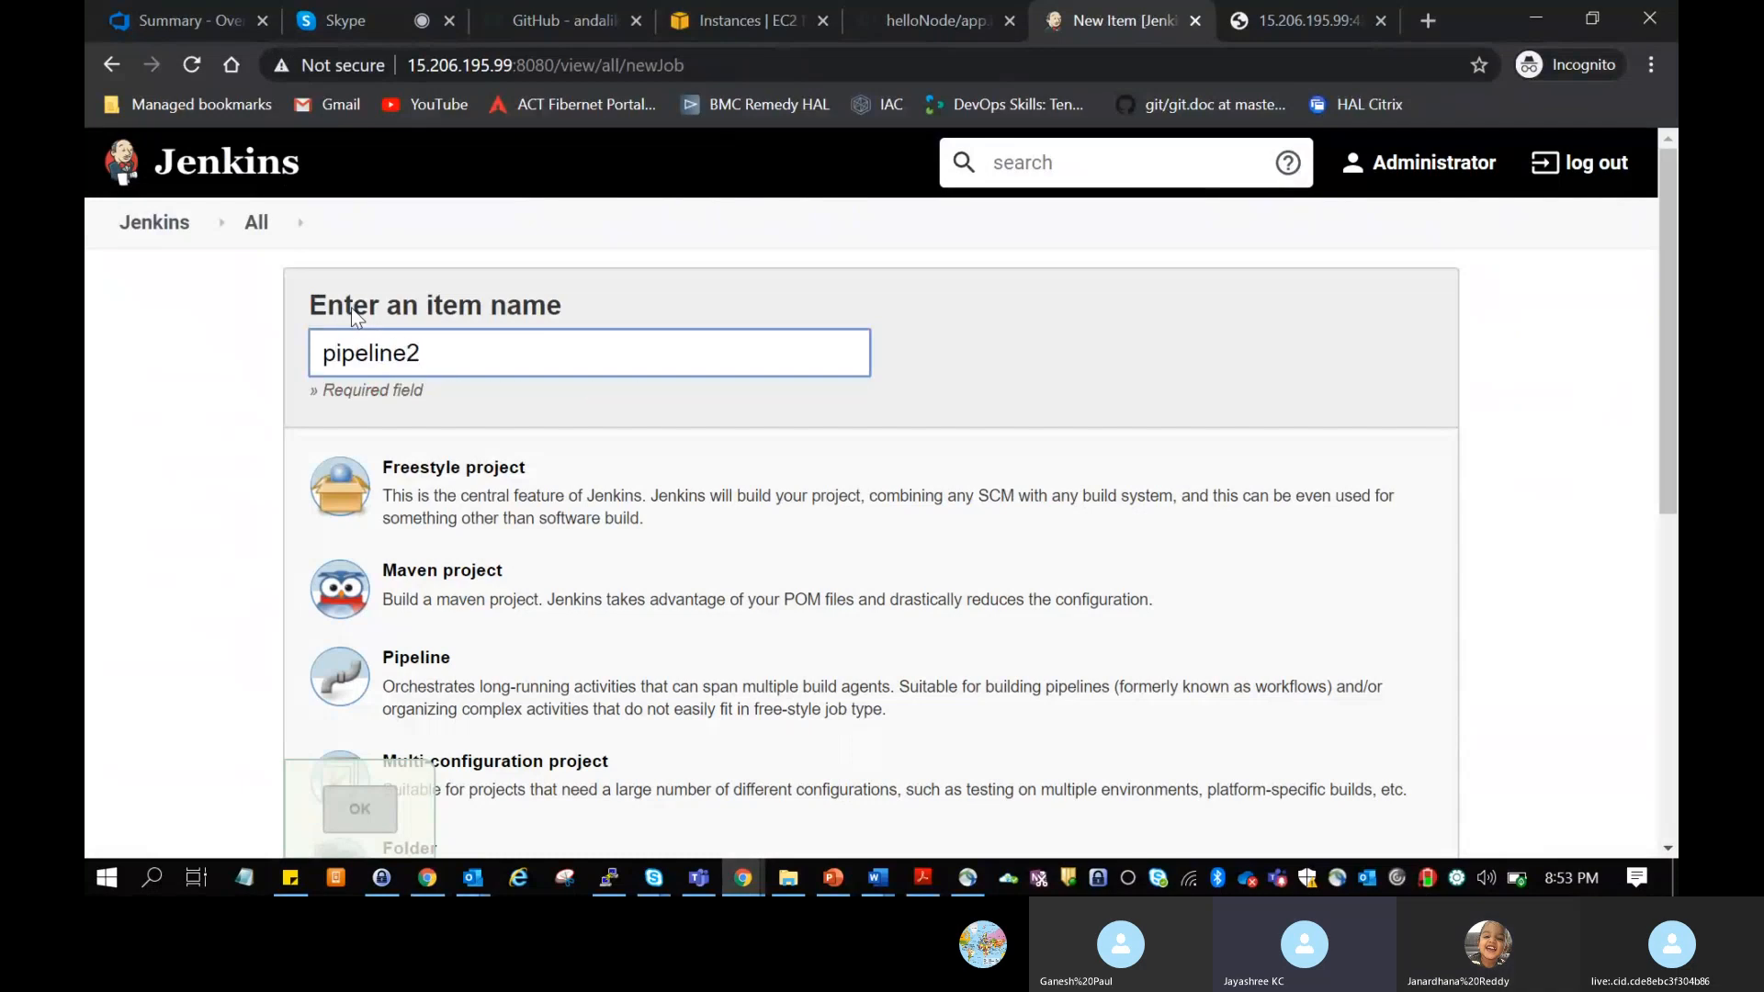
click(432, 680)
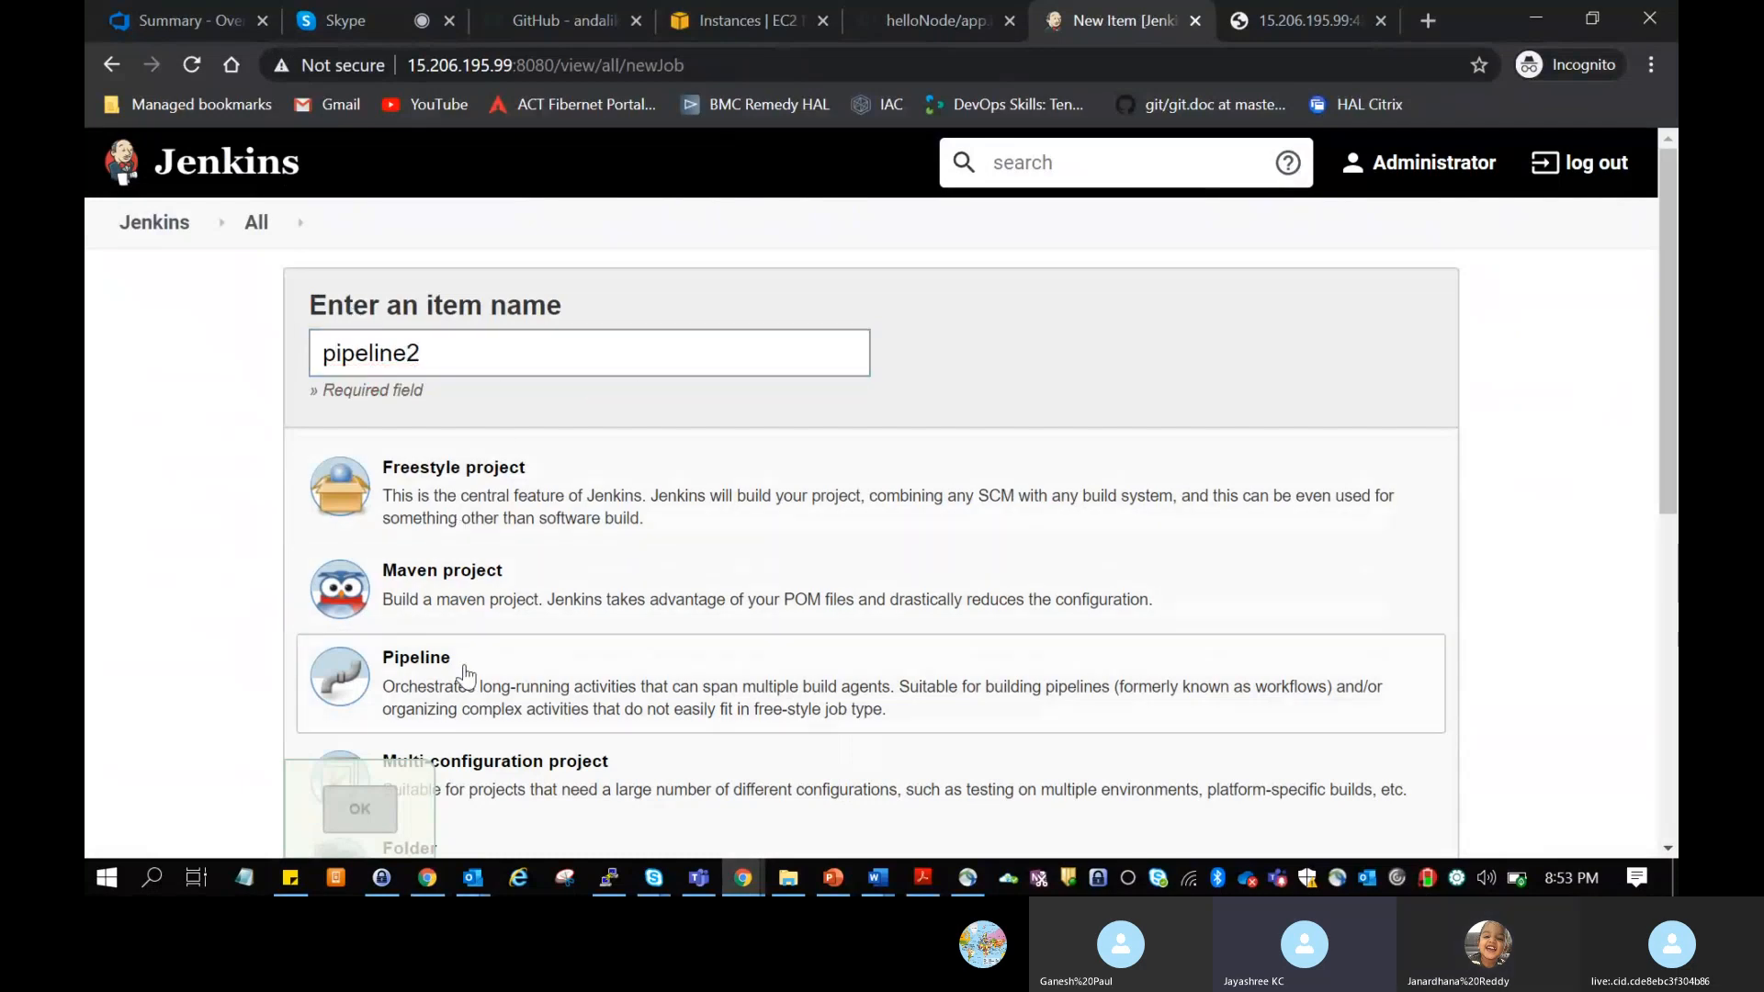
click(347, 820)
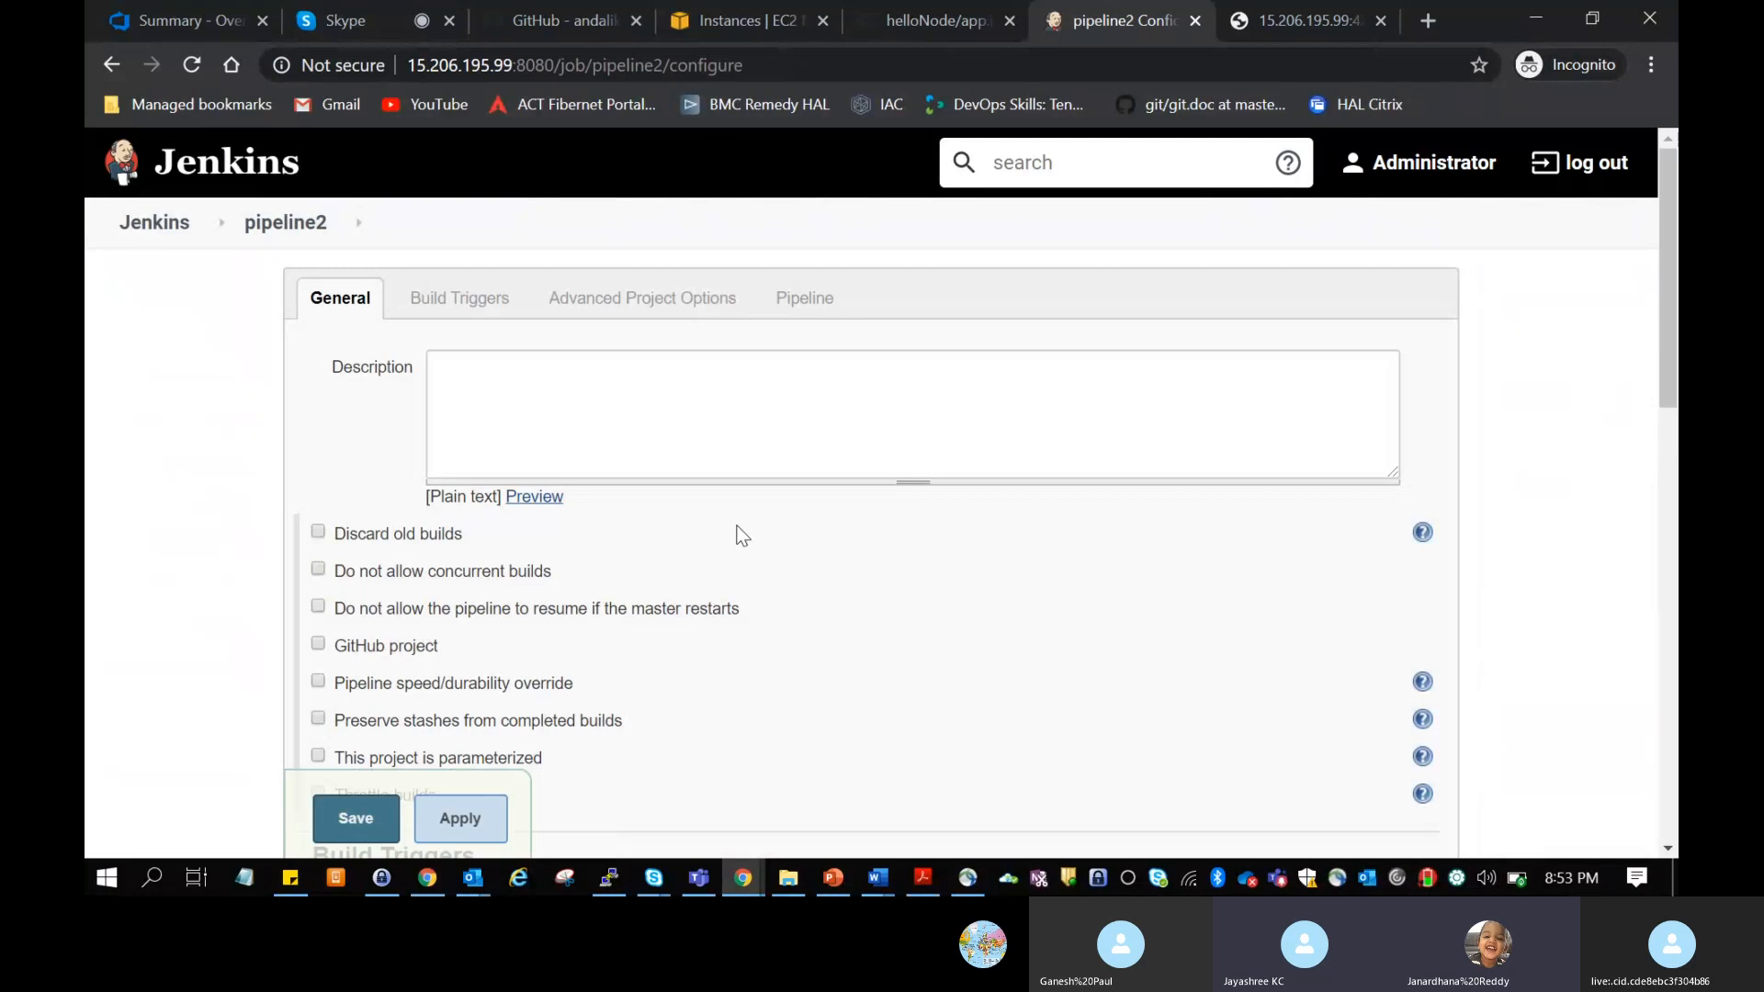
scroll(743, 534, down, 10)
scroll(742, 535, down, 2)
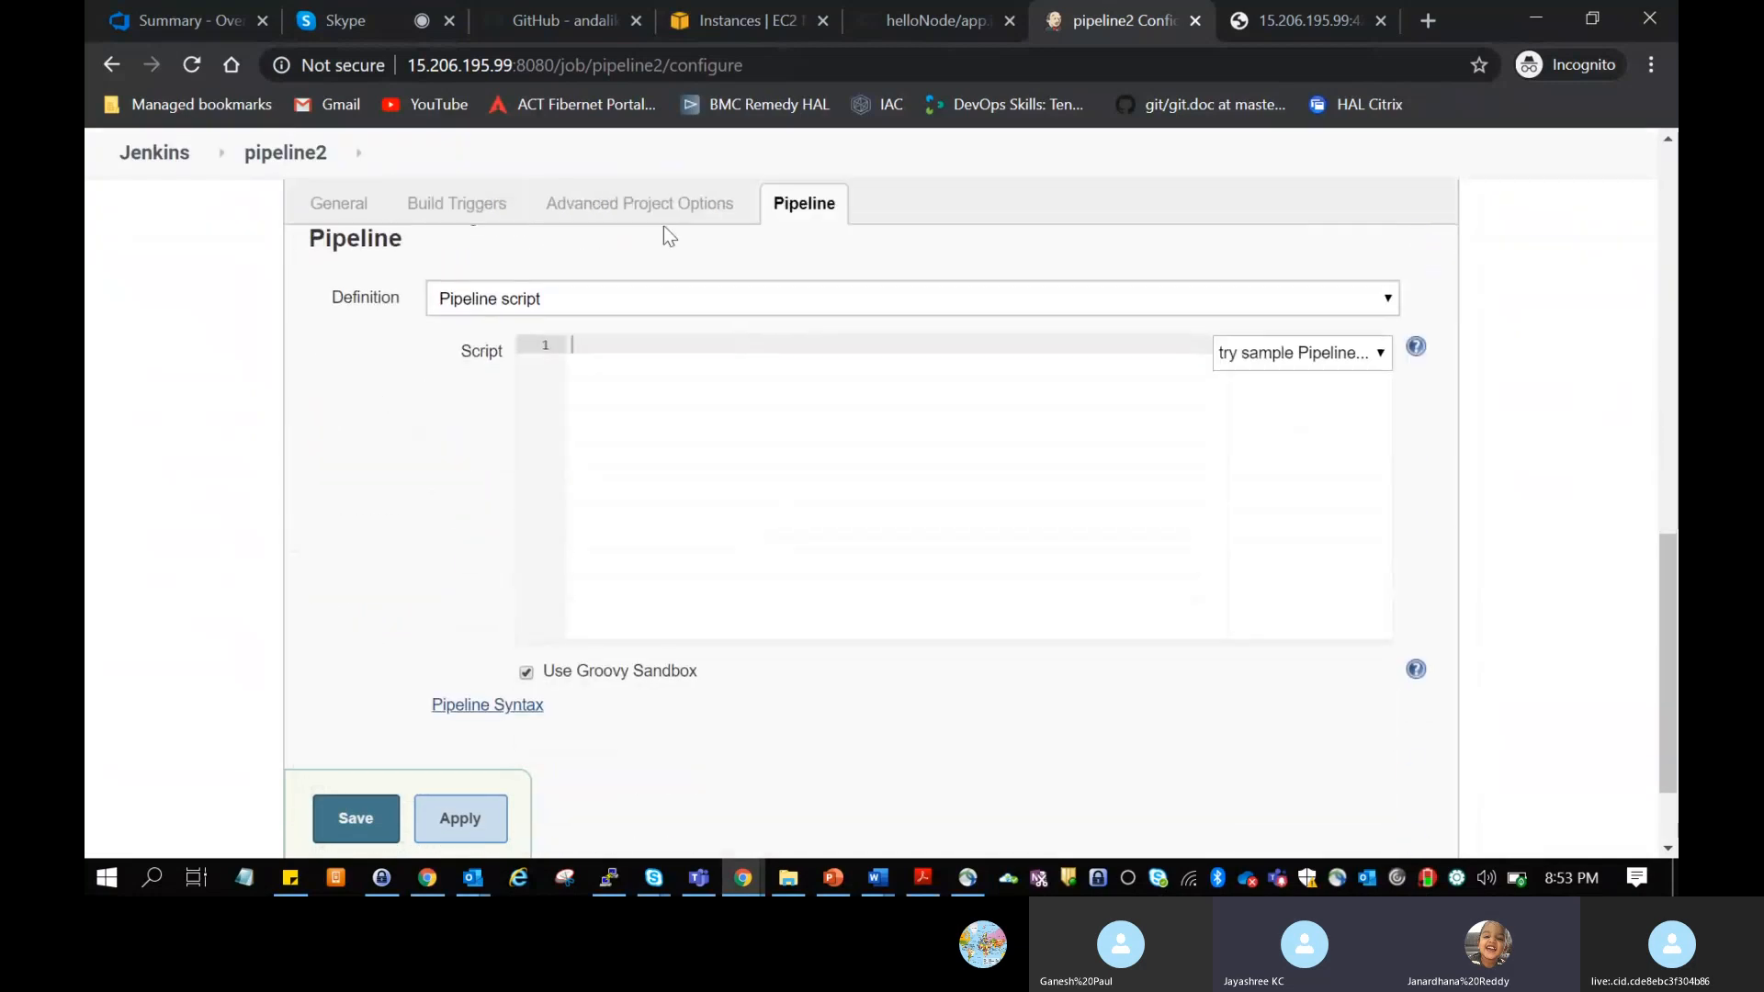
click(775, 519)
click(1292, 354)
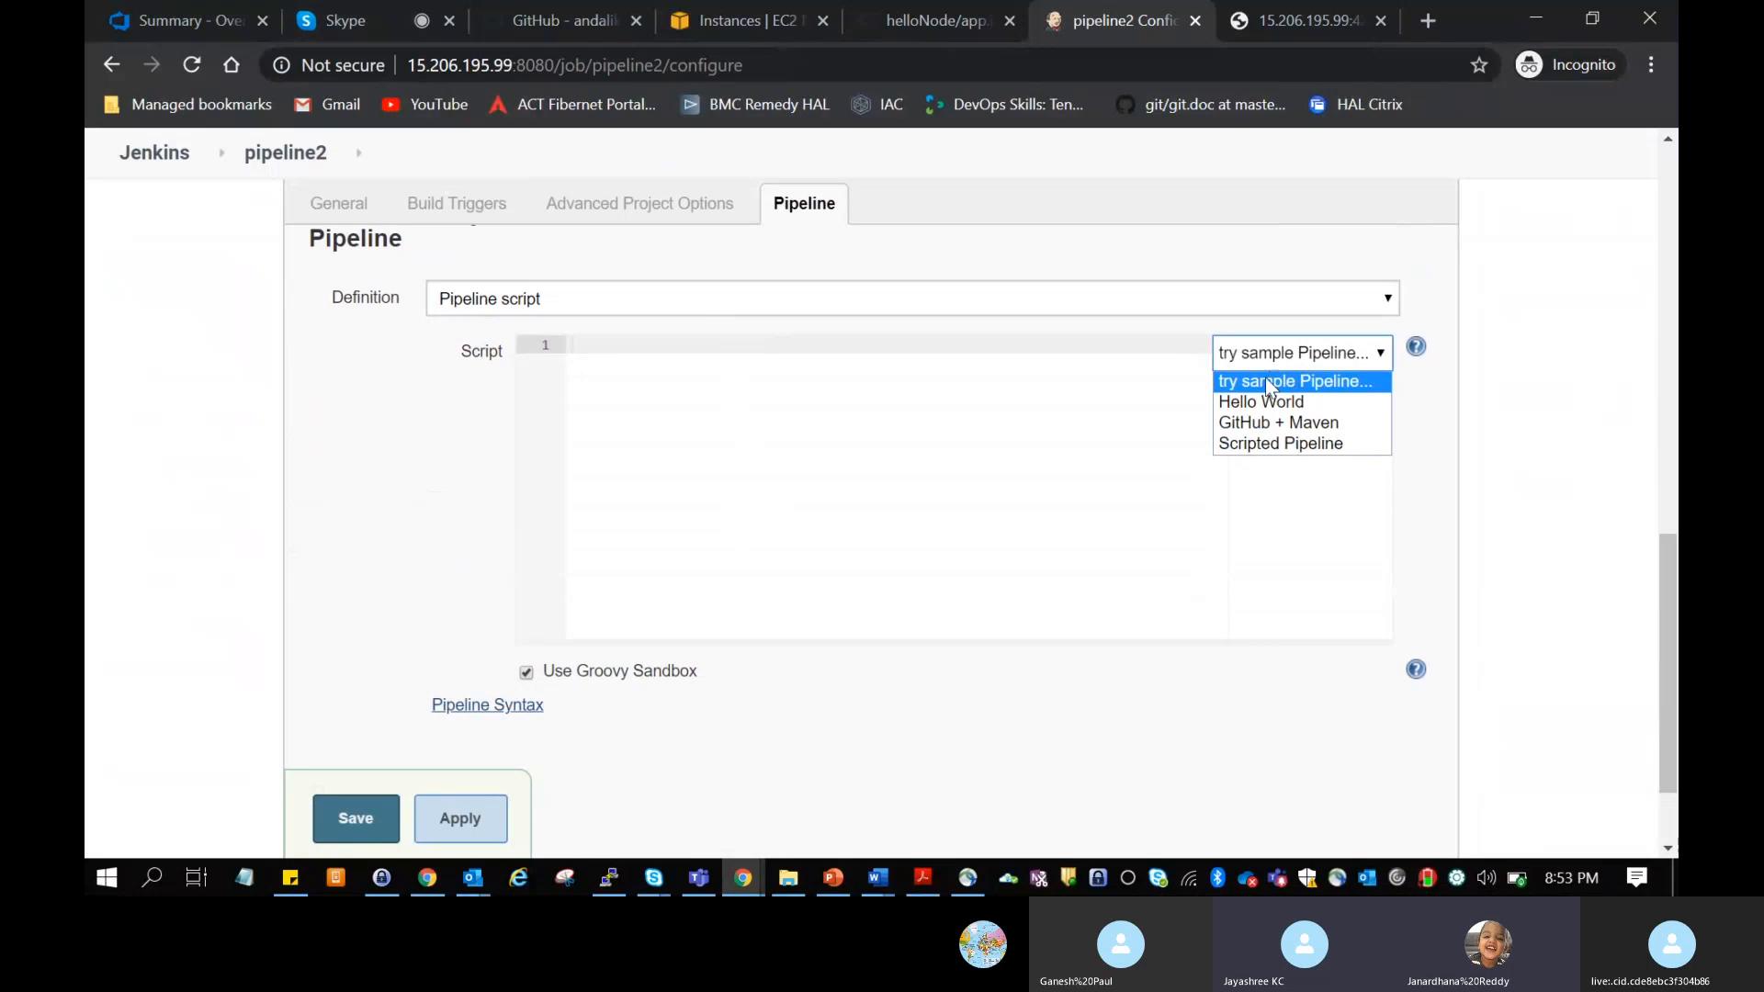
click(1267, 380)
click(749, 414)
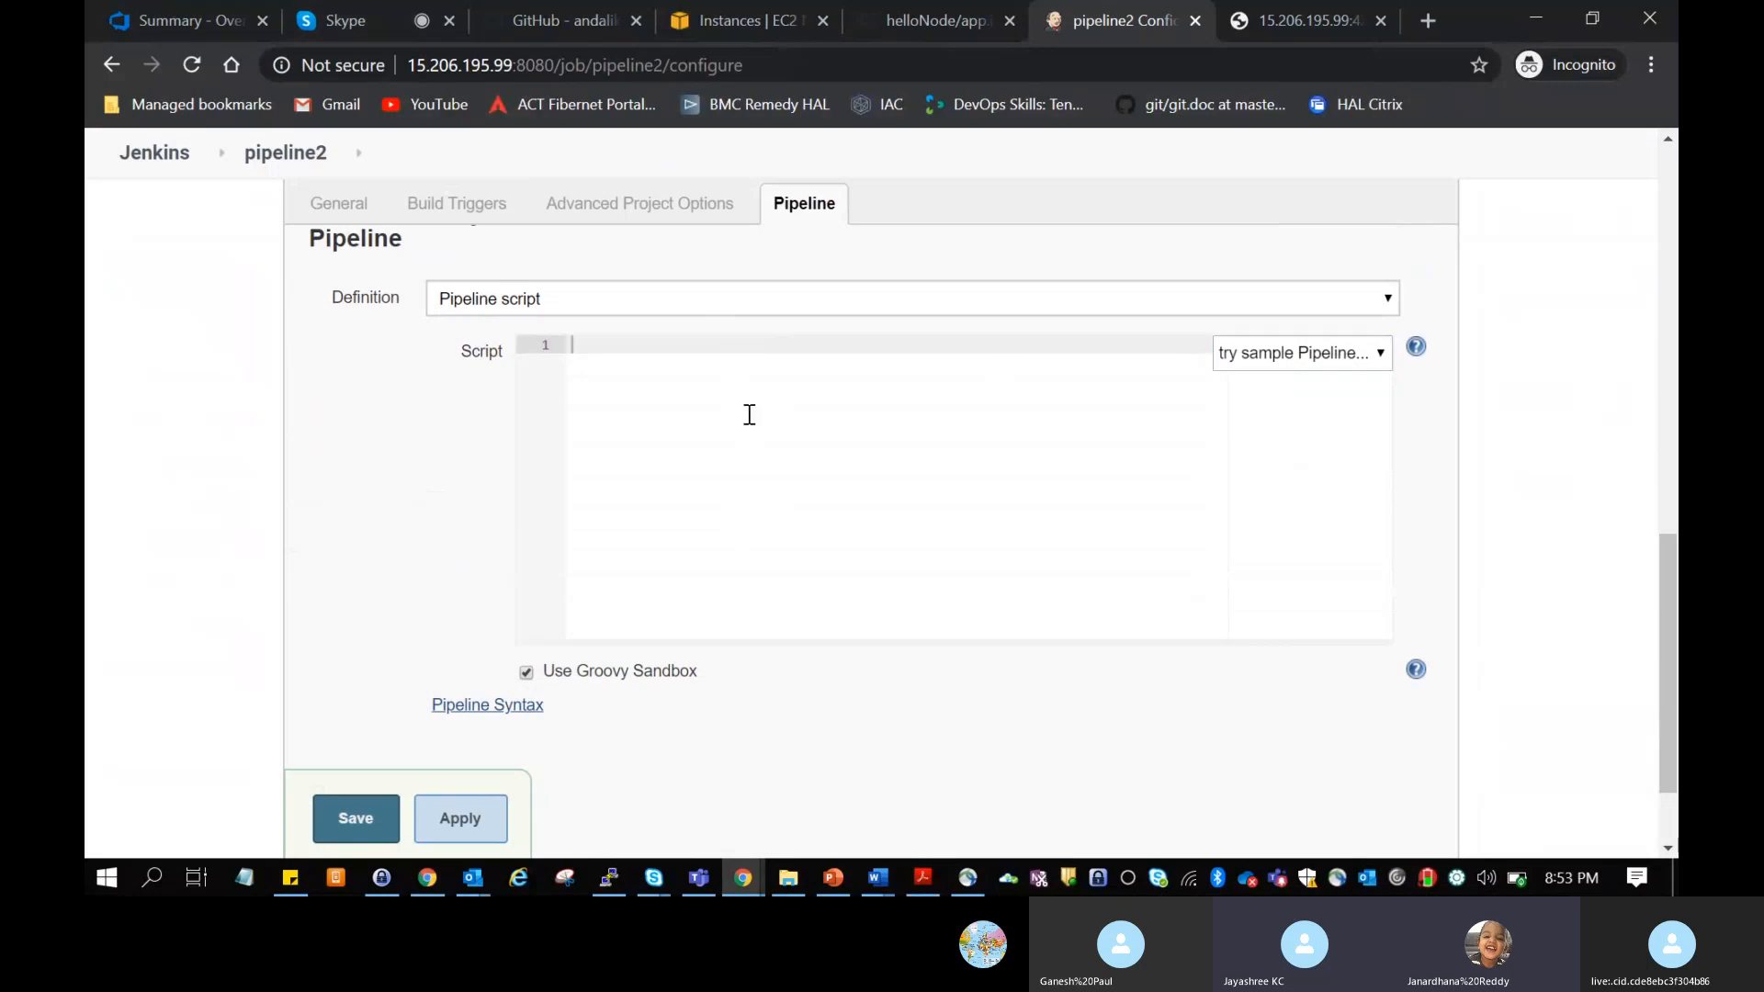
click(353, 5)
click(1093, 18)
Step: Load the Hello World sample into pipeline2's script and examine its agent, stage and echo lines
click(1299, 354)
click(1264, 406)
click(942, 439)
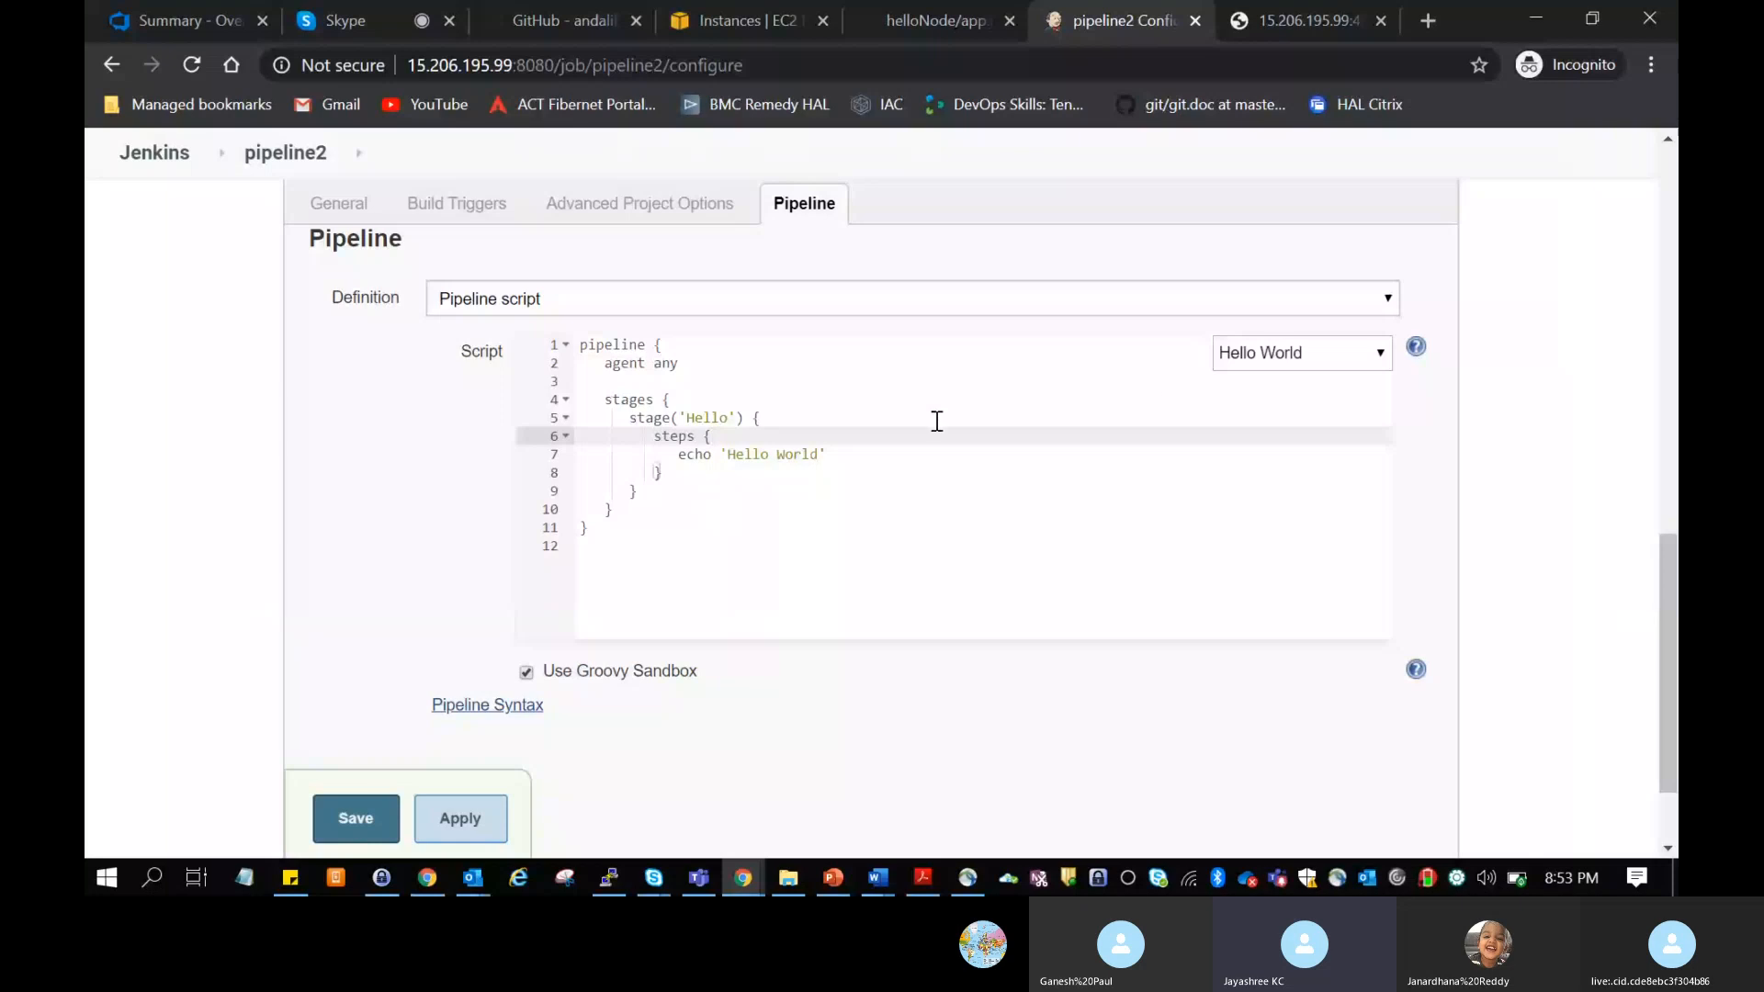
drag(634, 346, 673, 367)
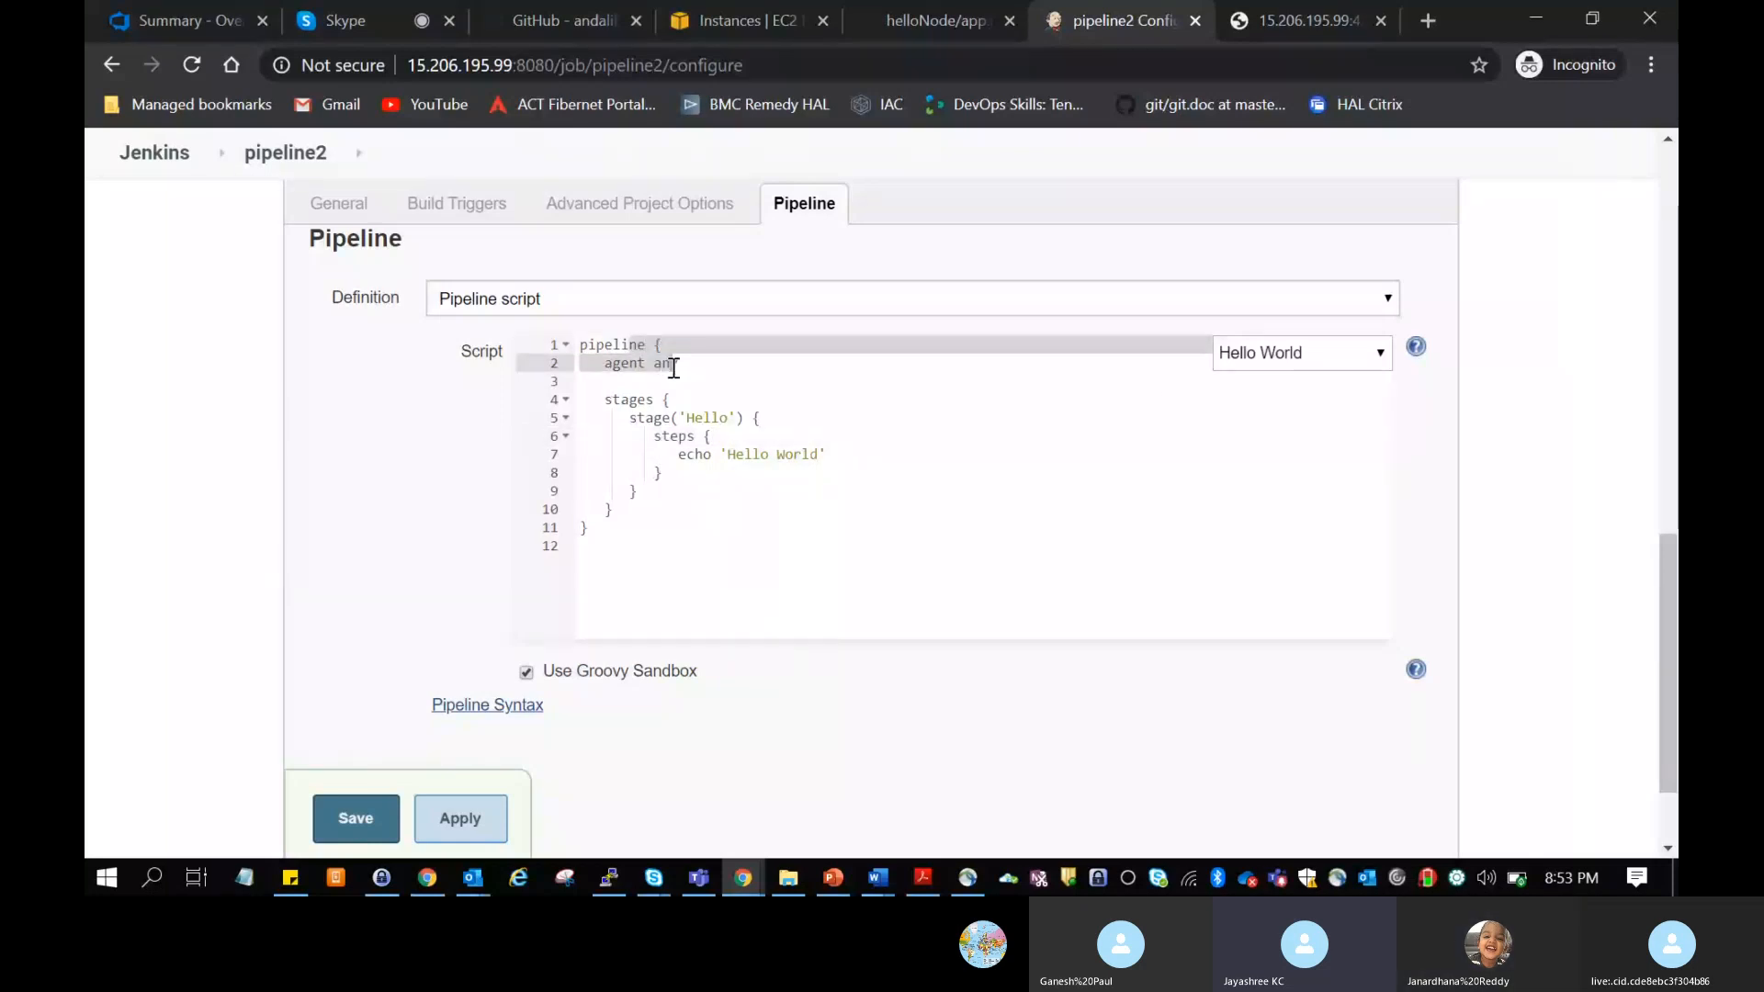
click(673, 368)
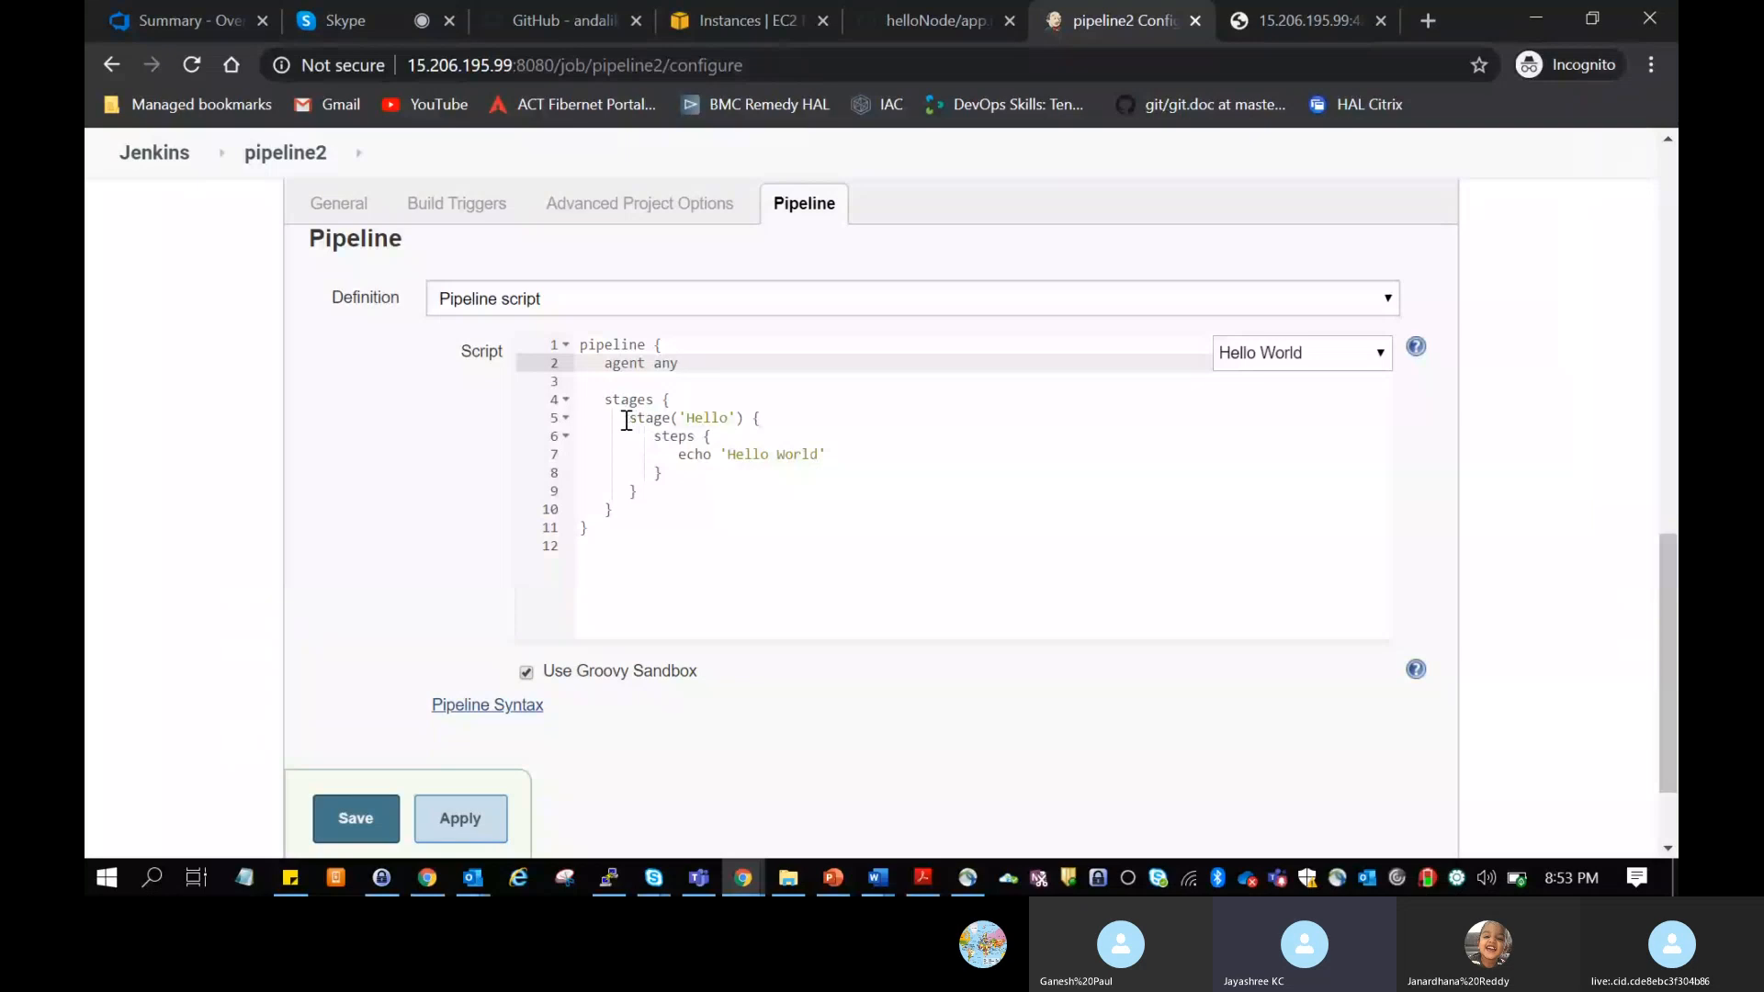
drag(628, 421, 821, 464)
click(844, 497)
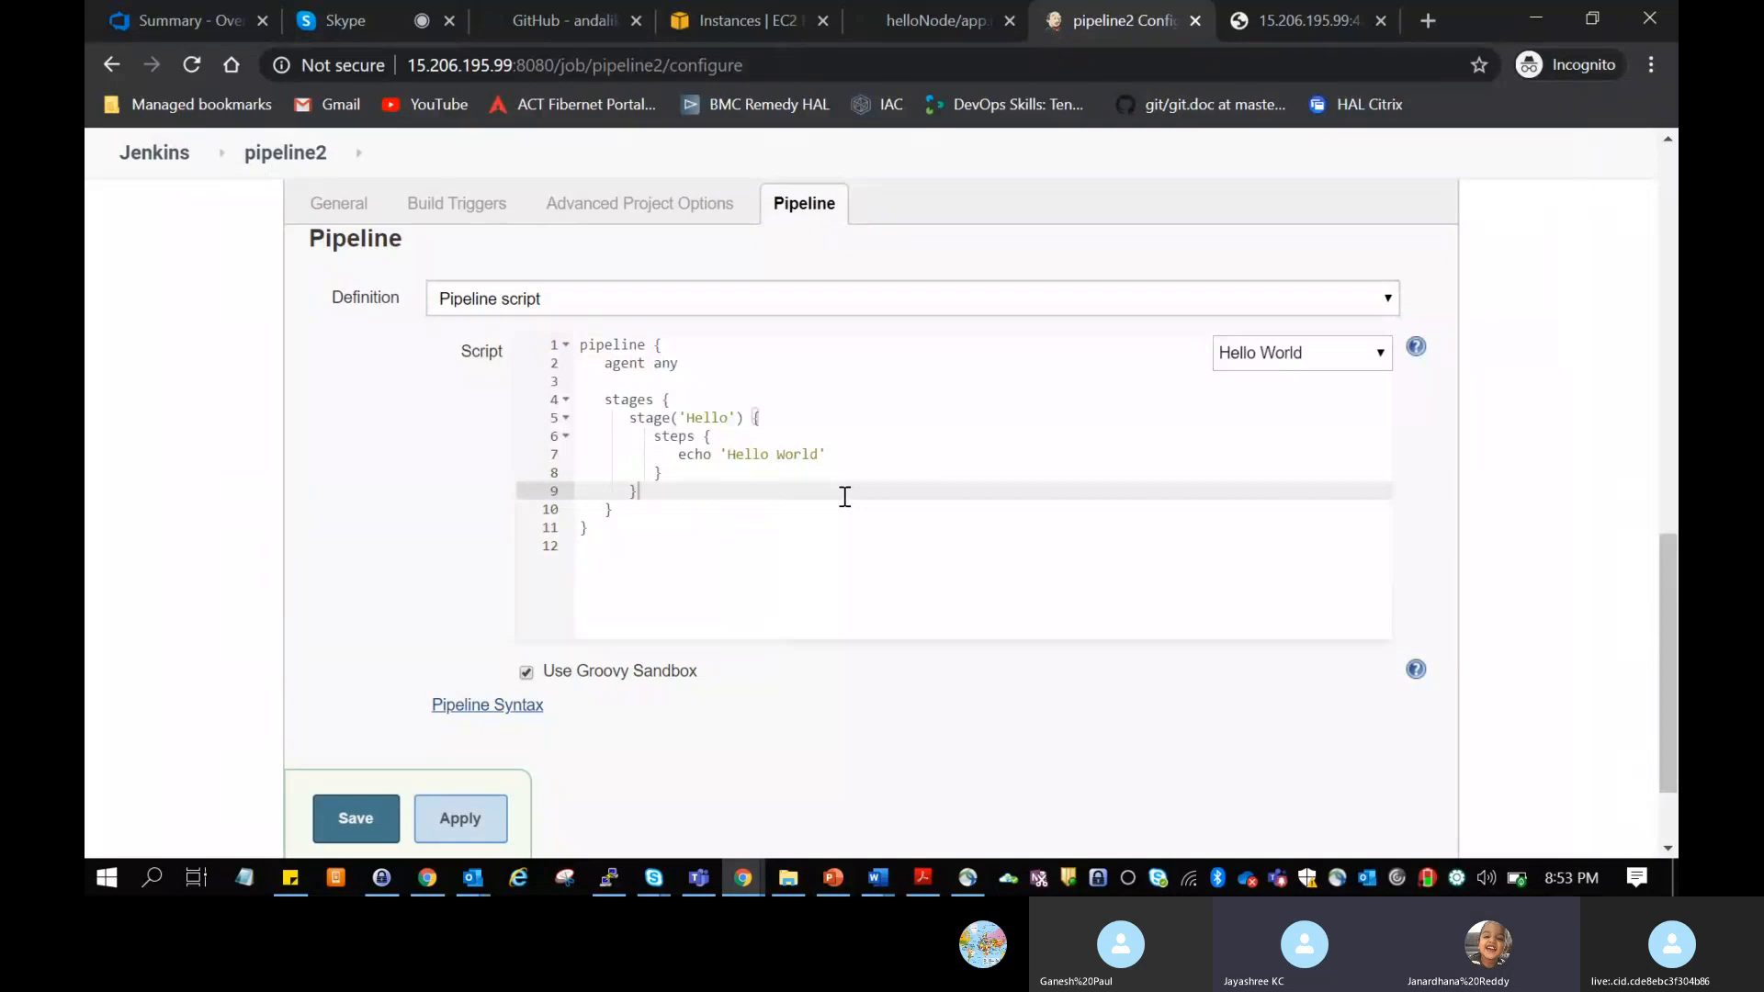
click(839, 459)
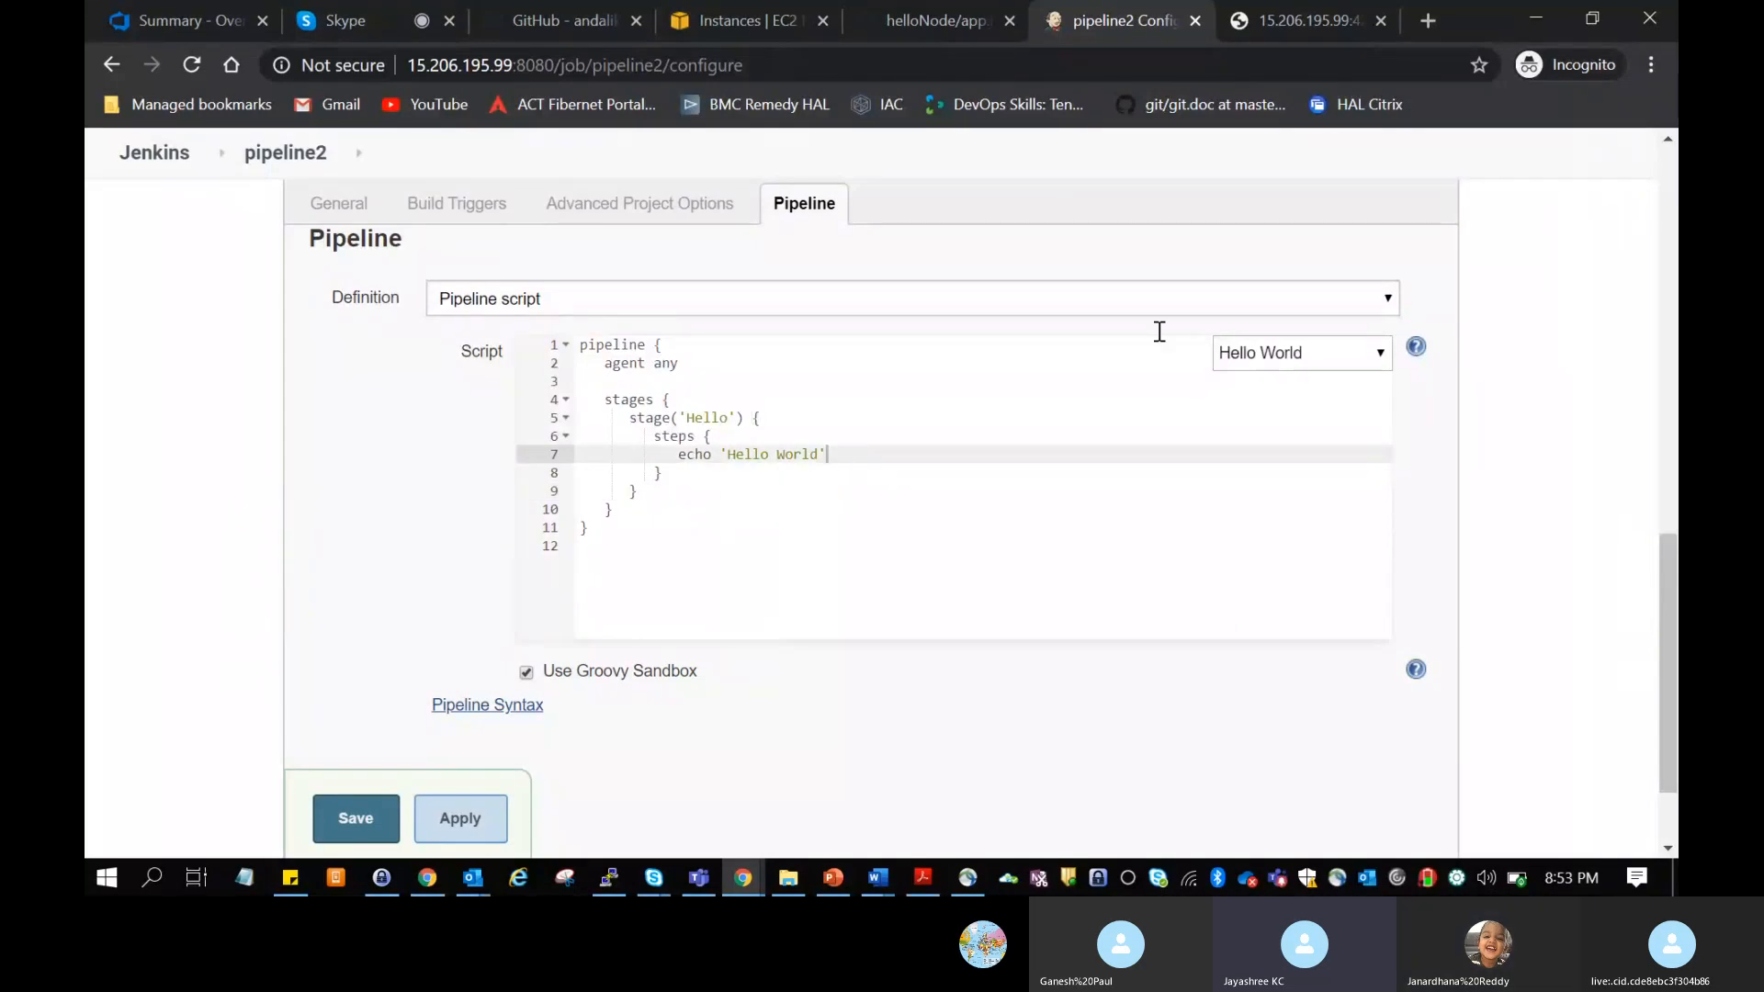
Step: Replace the script with the GitHub + Maven sample and look through its tools block and Build stage
click(1301, 356)
click(1301, 418)
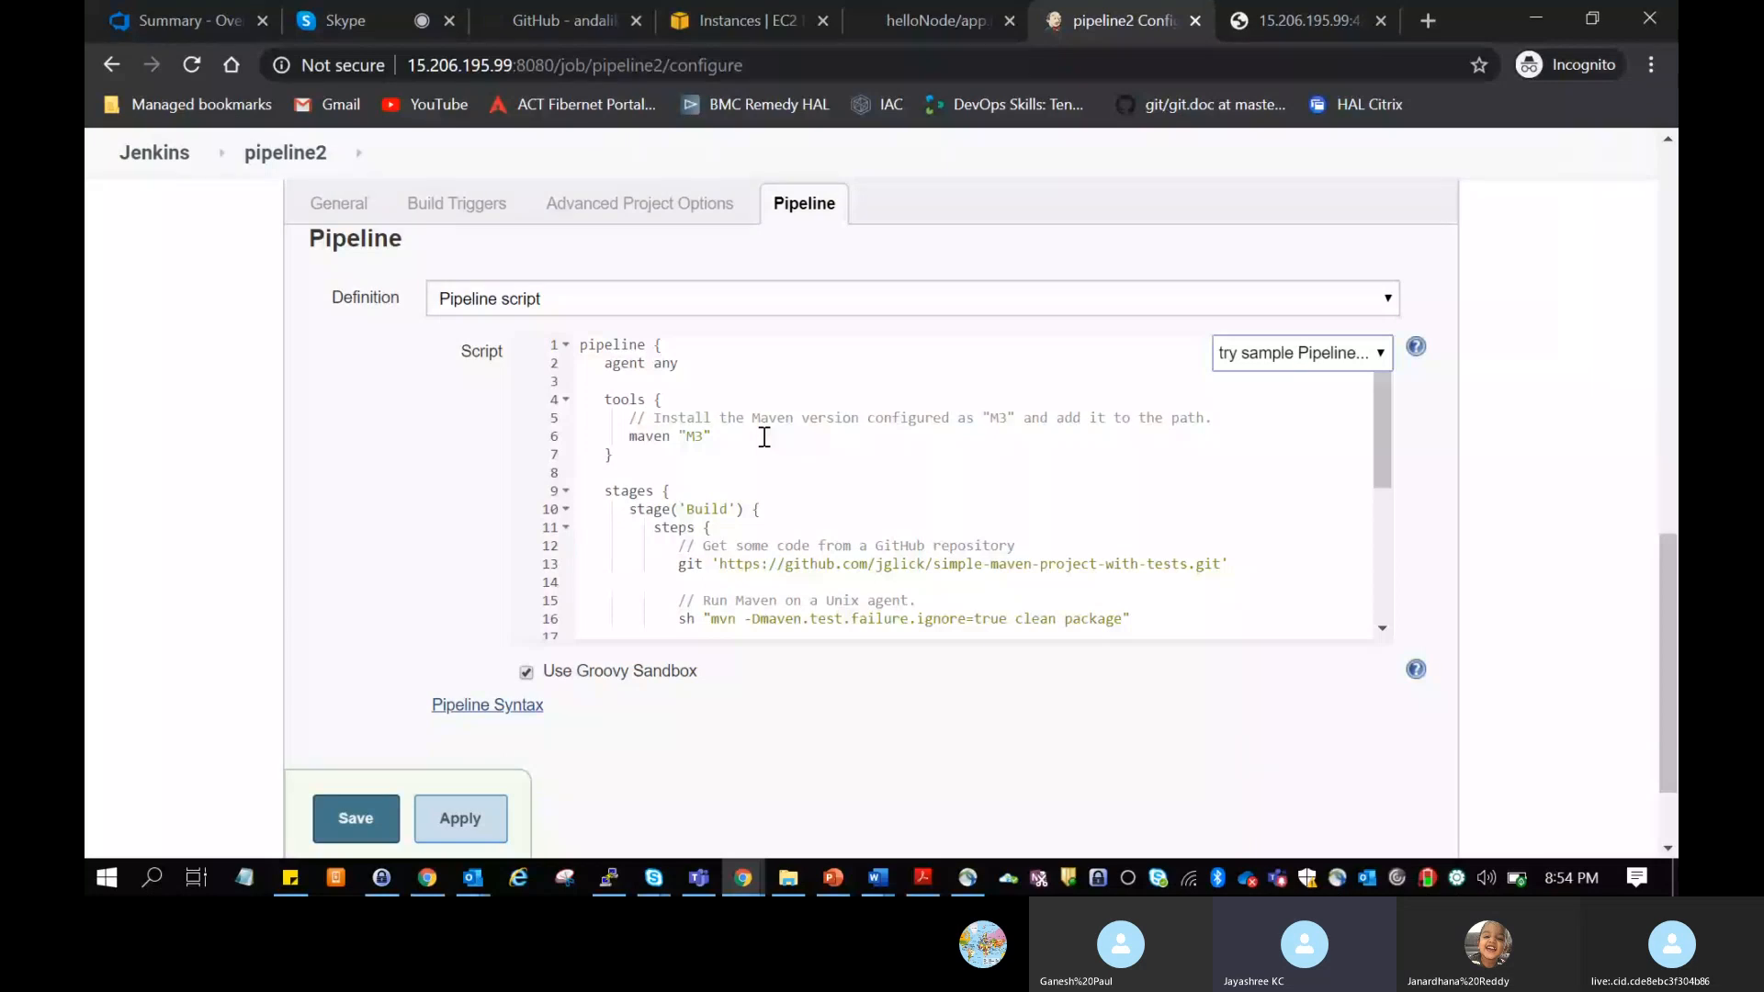
scroll(764, 437, down, 2)
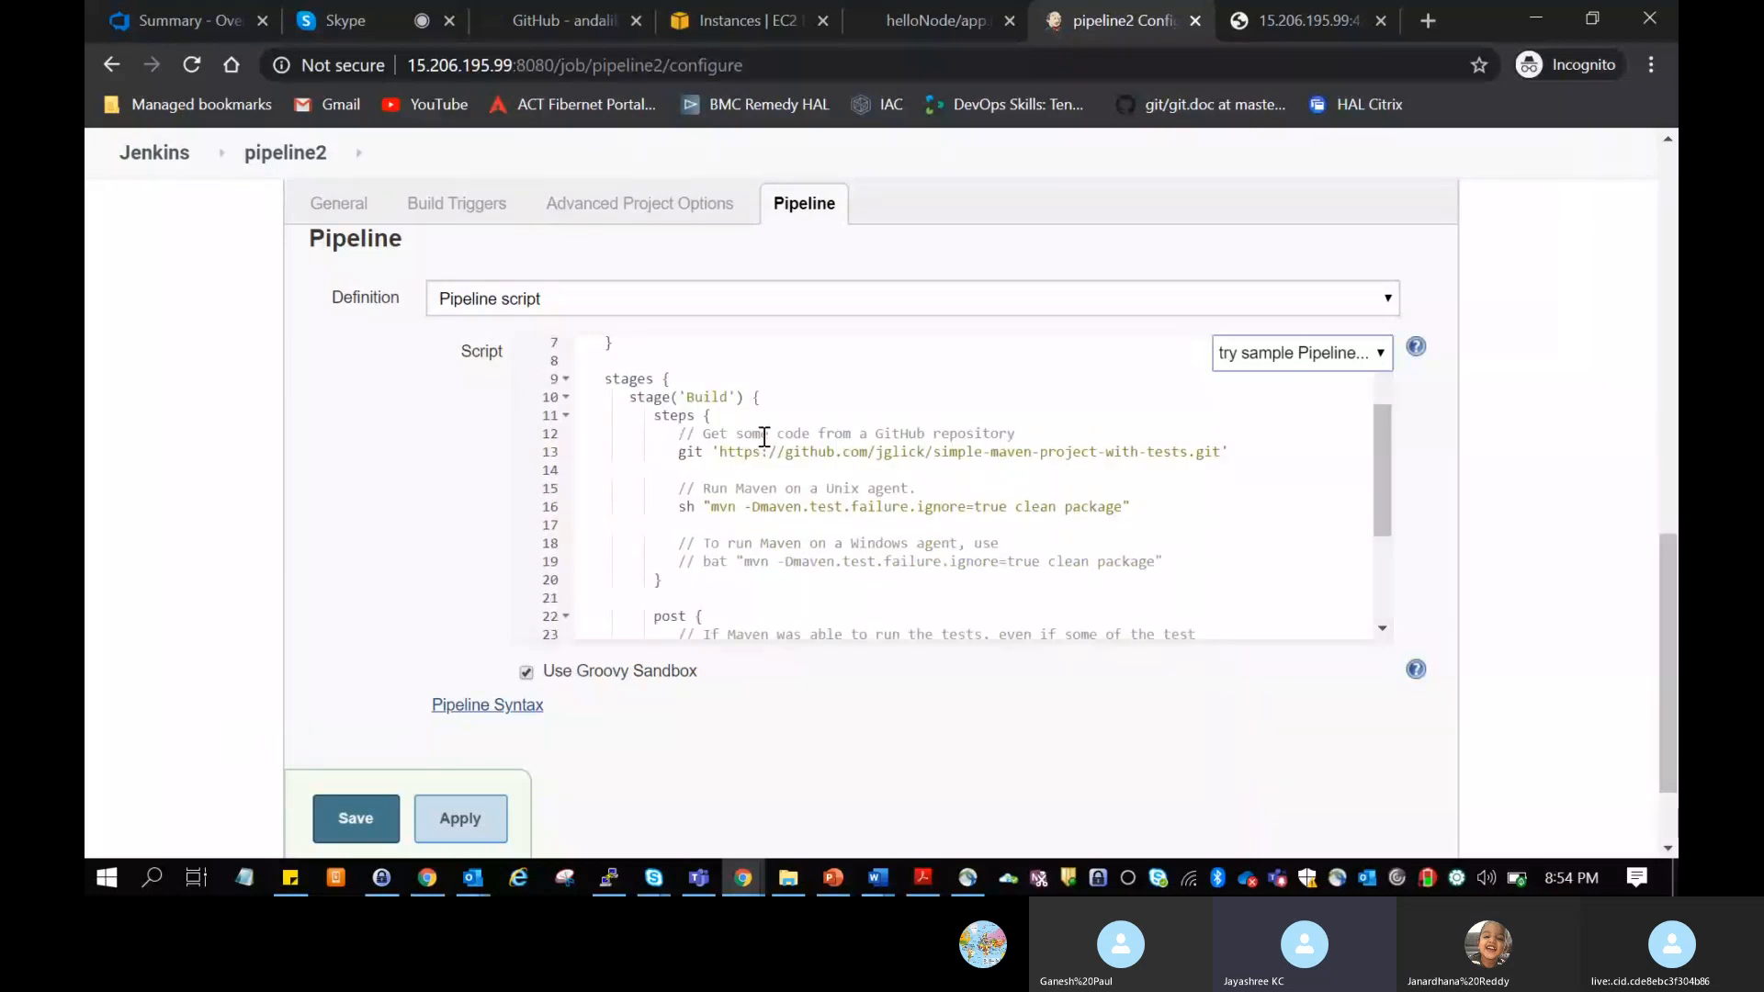
scroll(764, 437, up, 2)
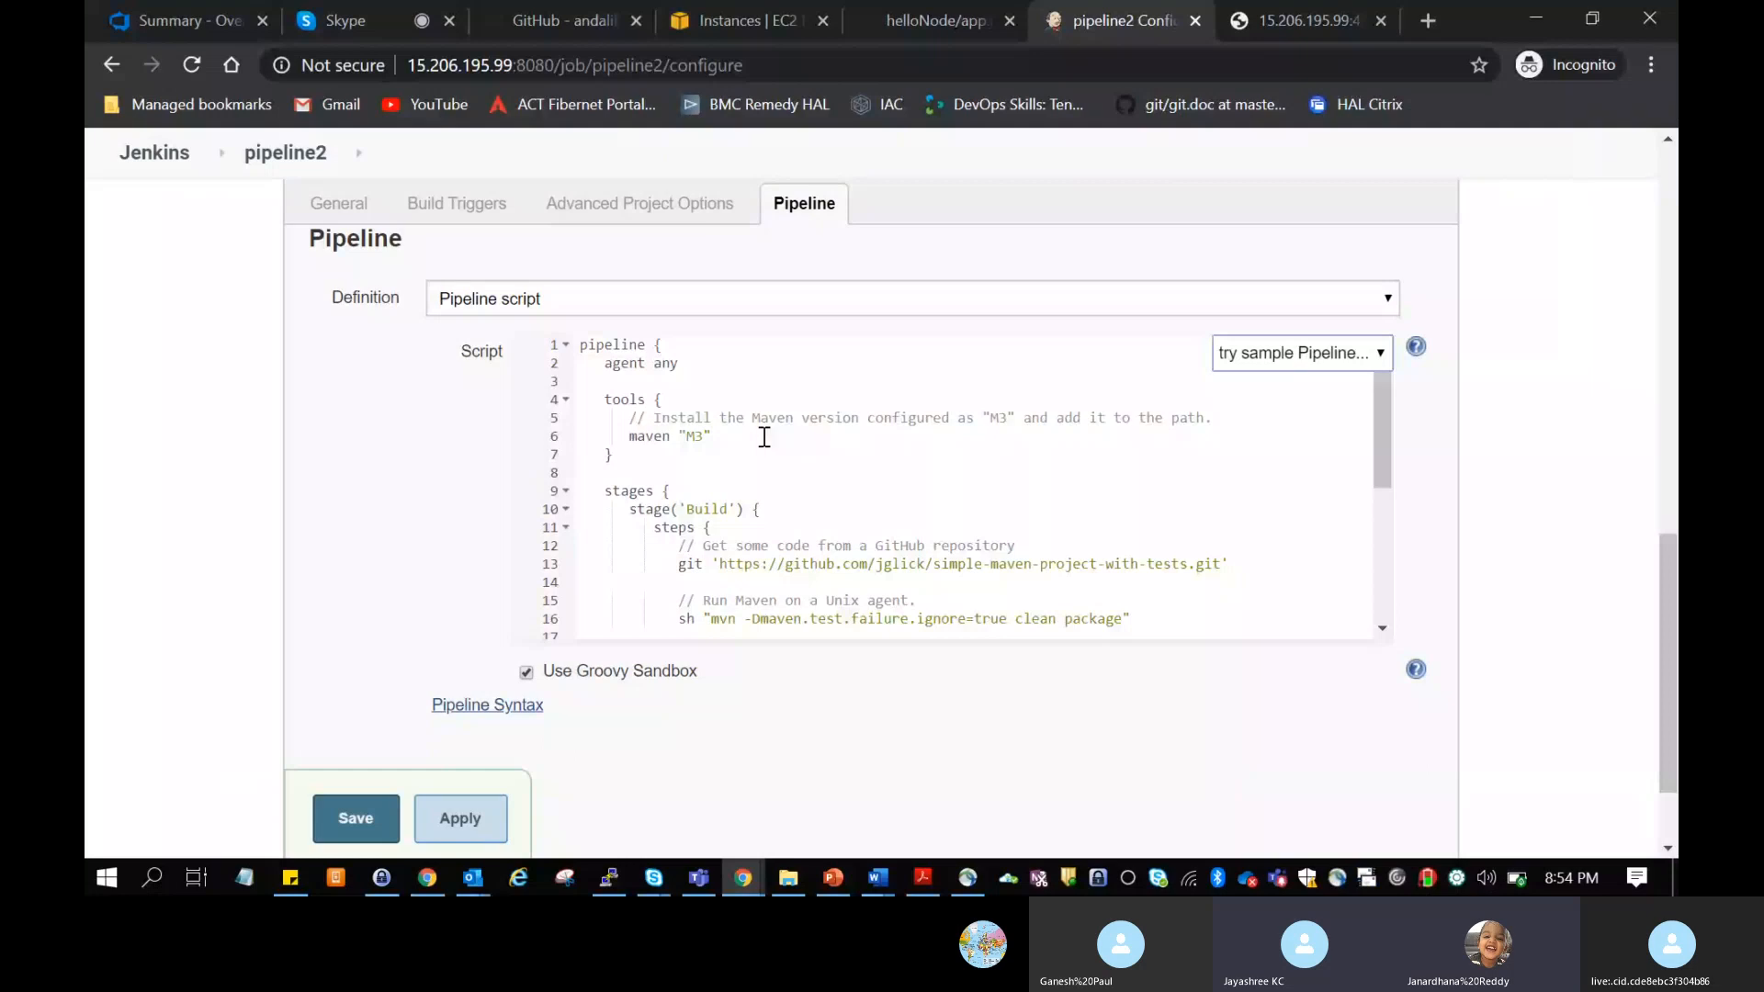
click(764, 437)
scroll(780, 459, down, 2)
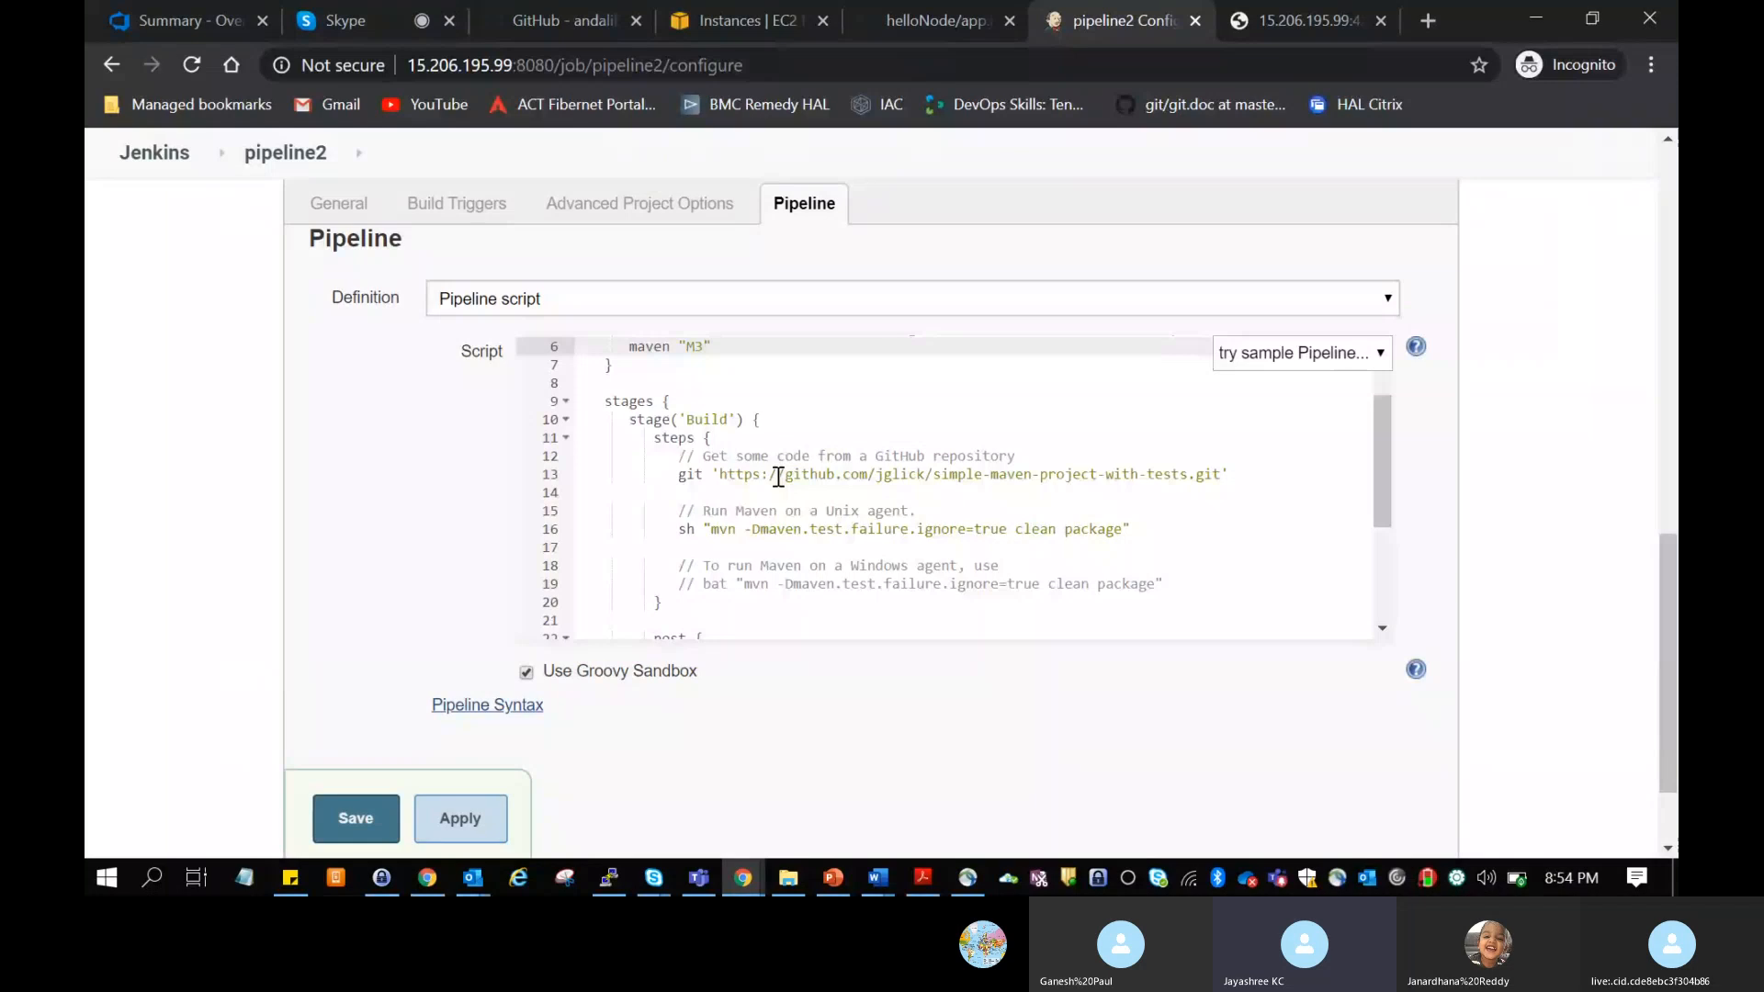
Step: Examine the GitHub repository checkout comment and git URL in the Build stage's steps
drag(703, 456, 843, 469)
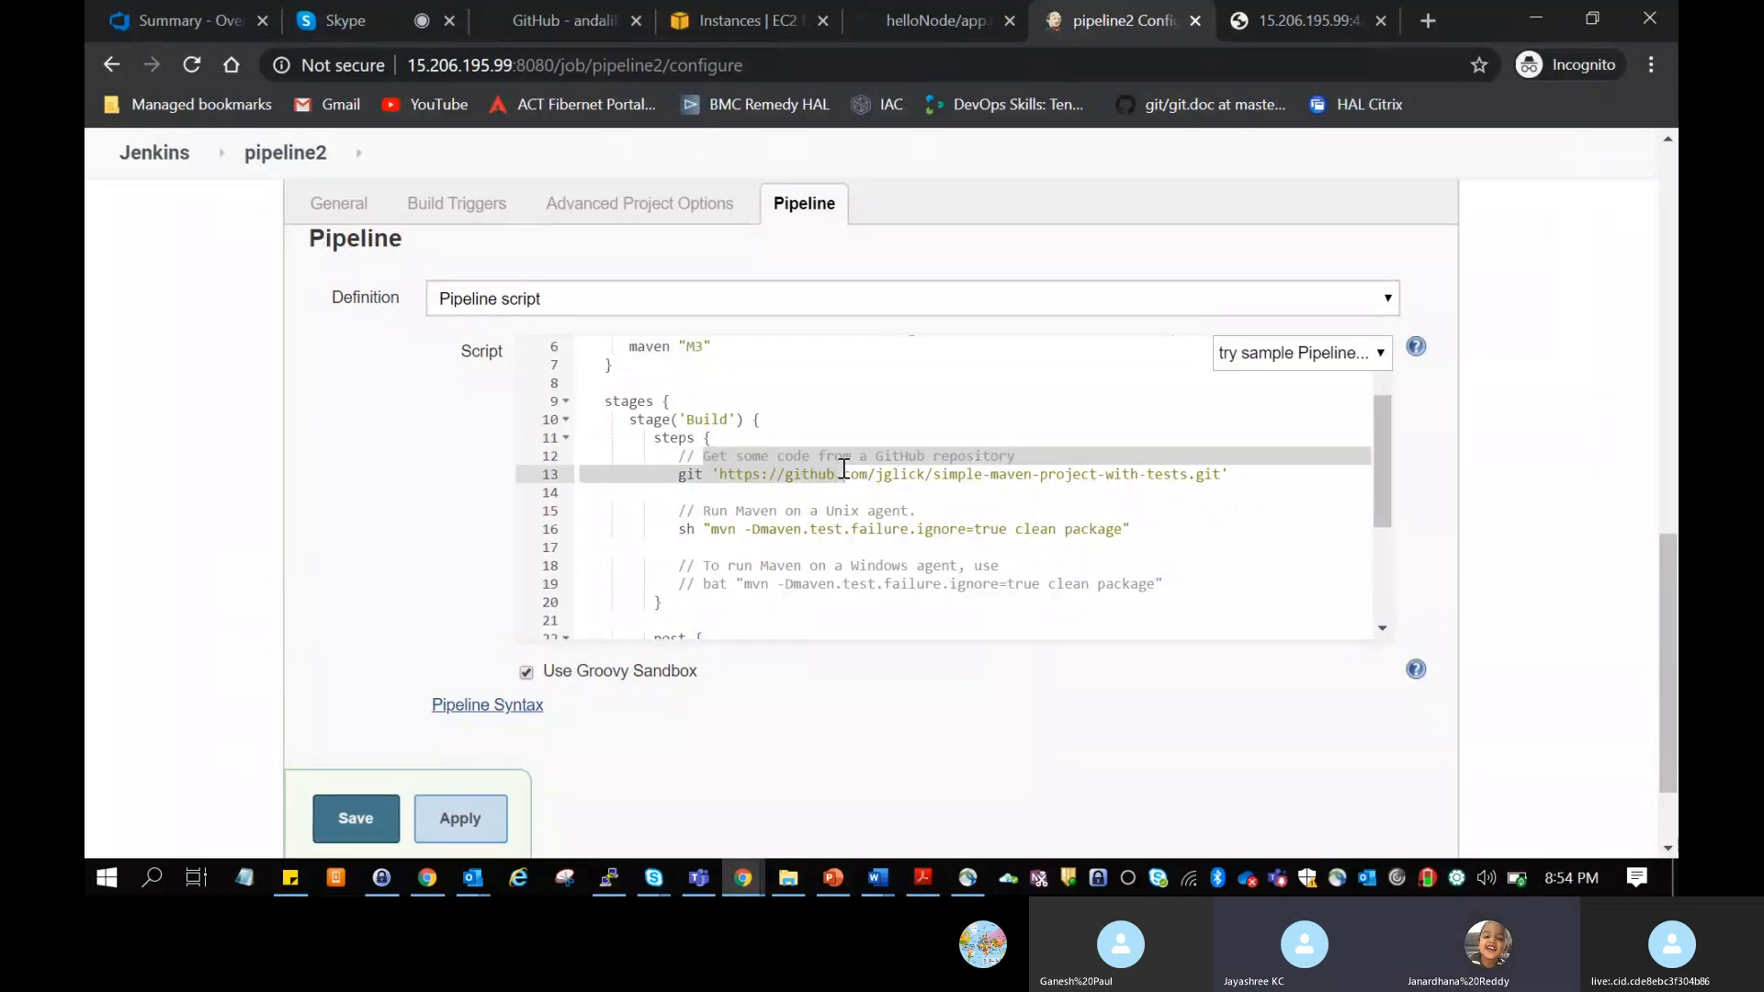
click(843, 470)
click(1236, 473)
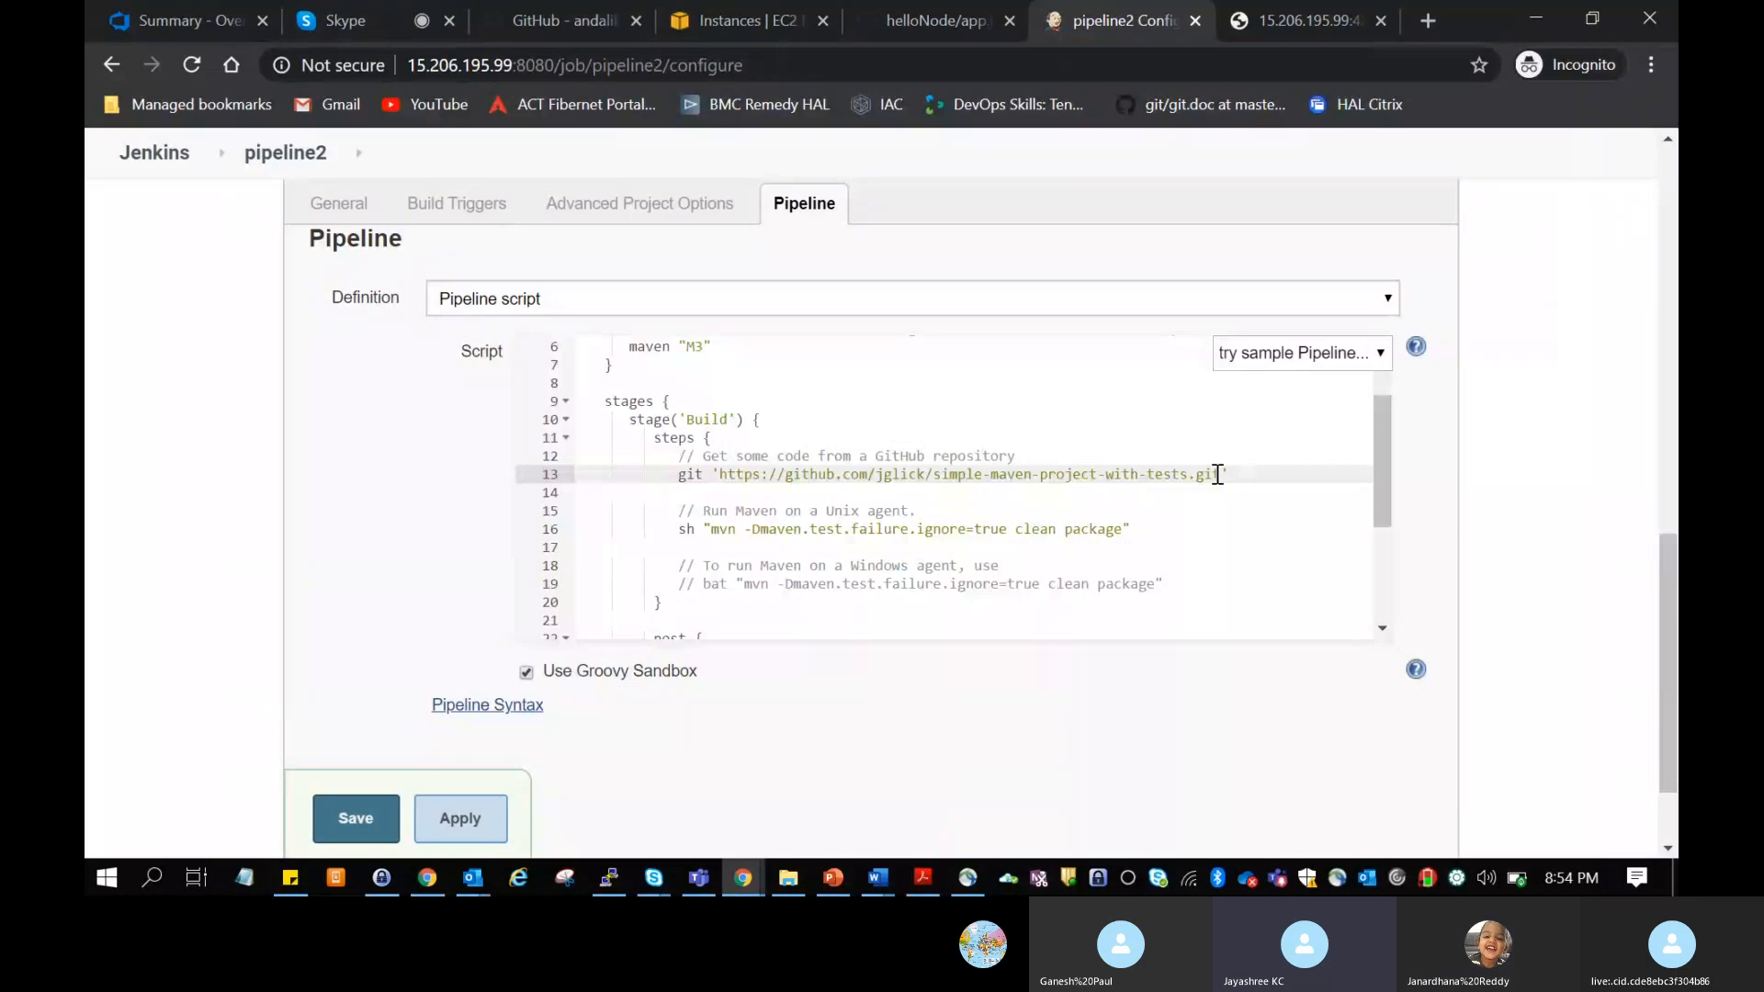
drag(1215, 473, 719, 479)
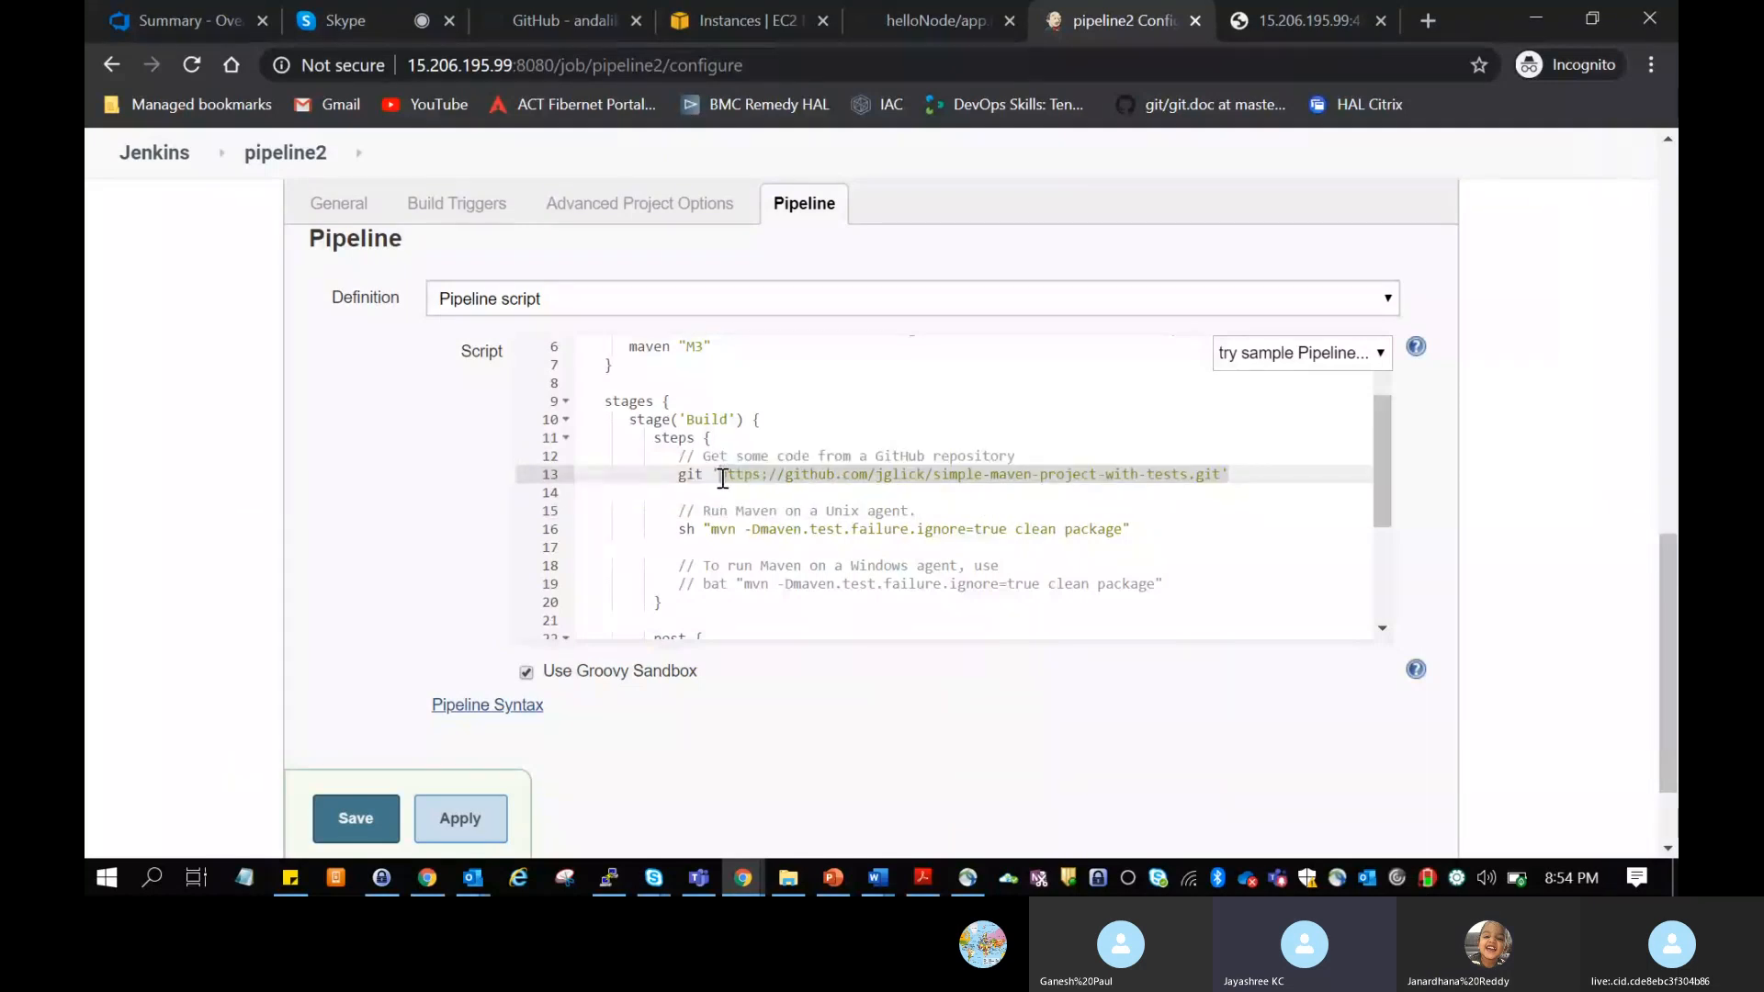
click(1237, 523)
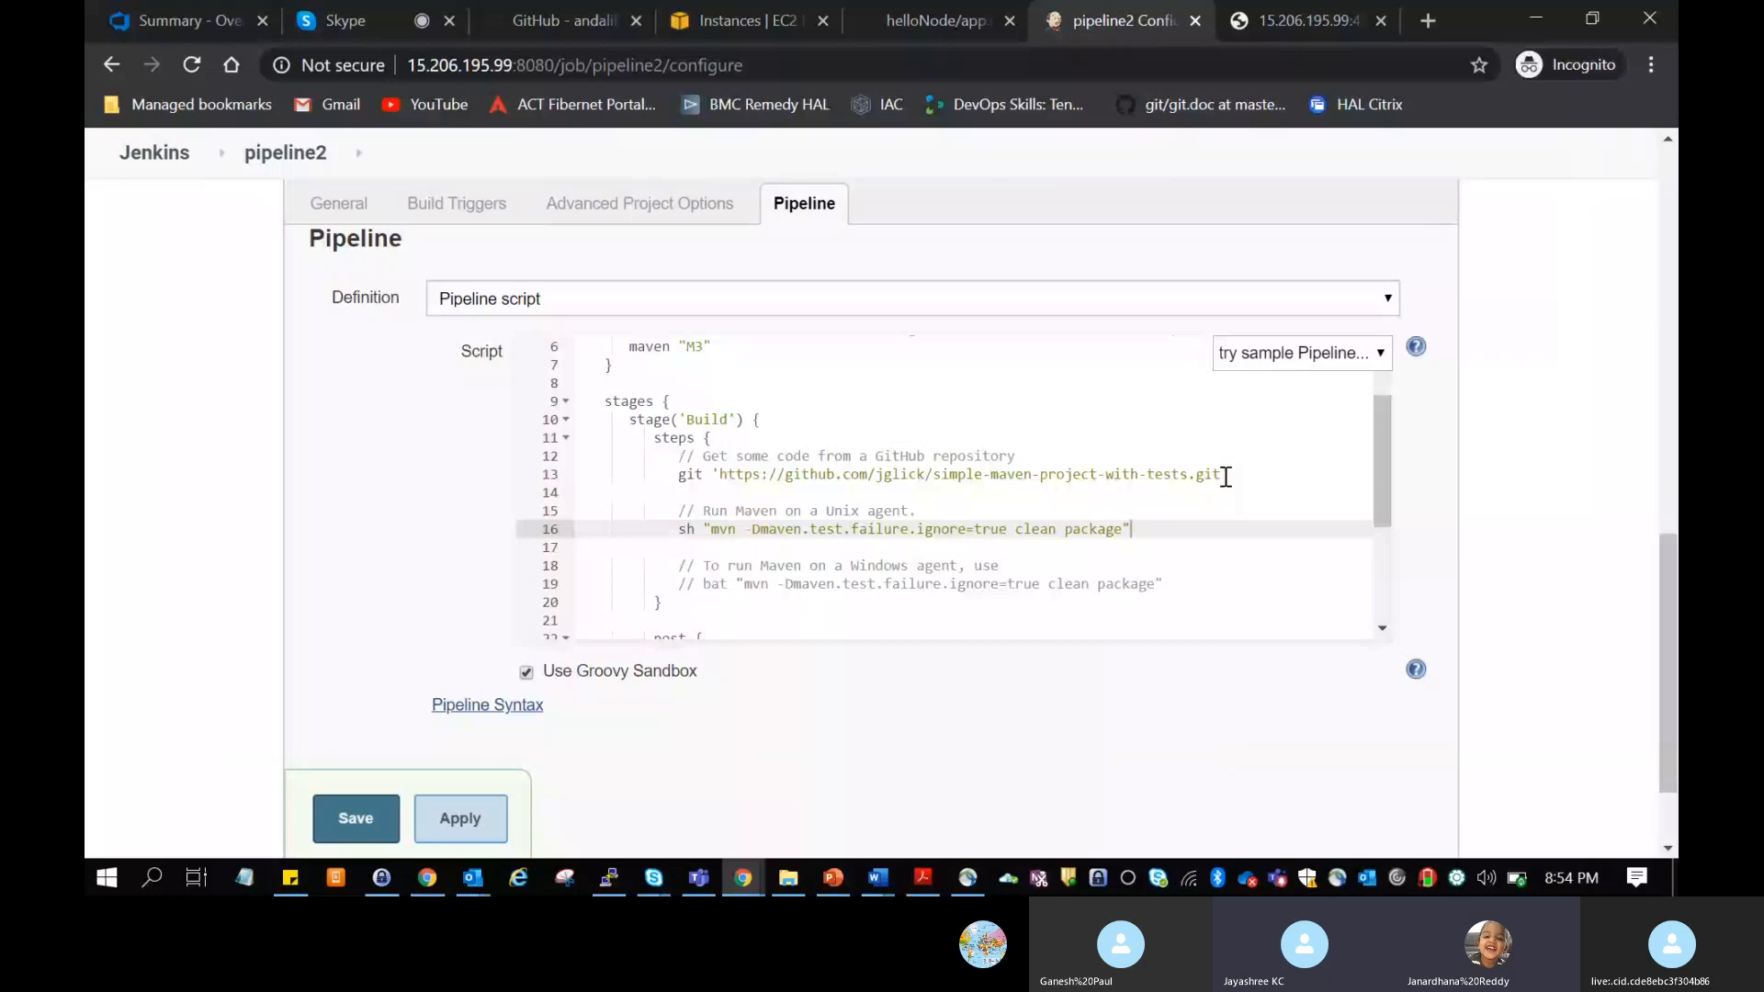
drag(1224, 477, 724, 474)
click(885, 474)
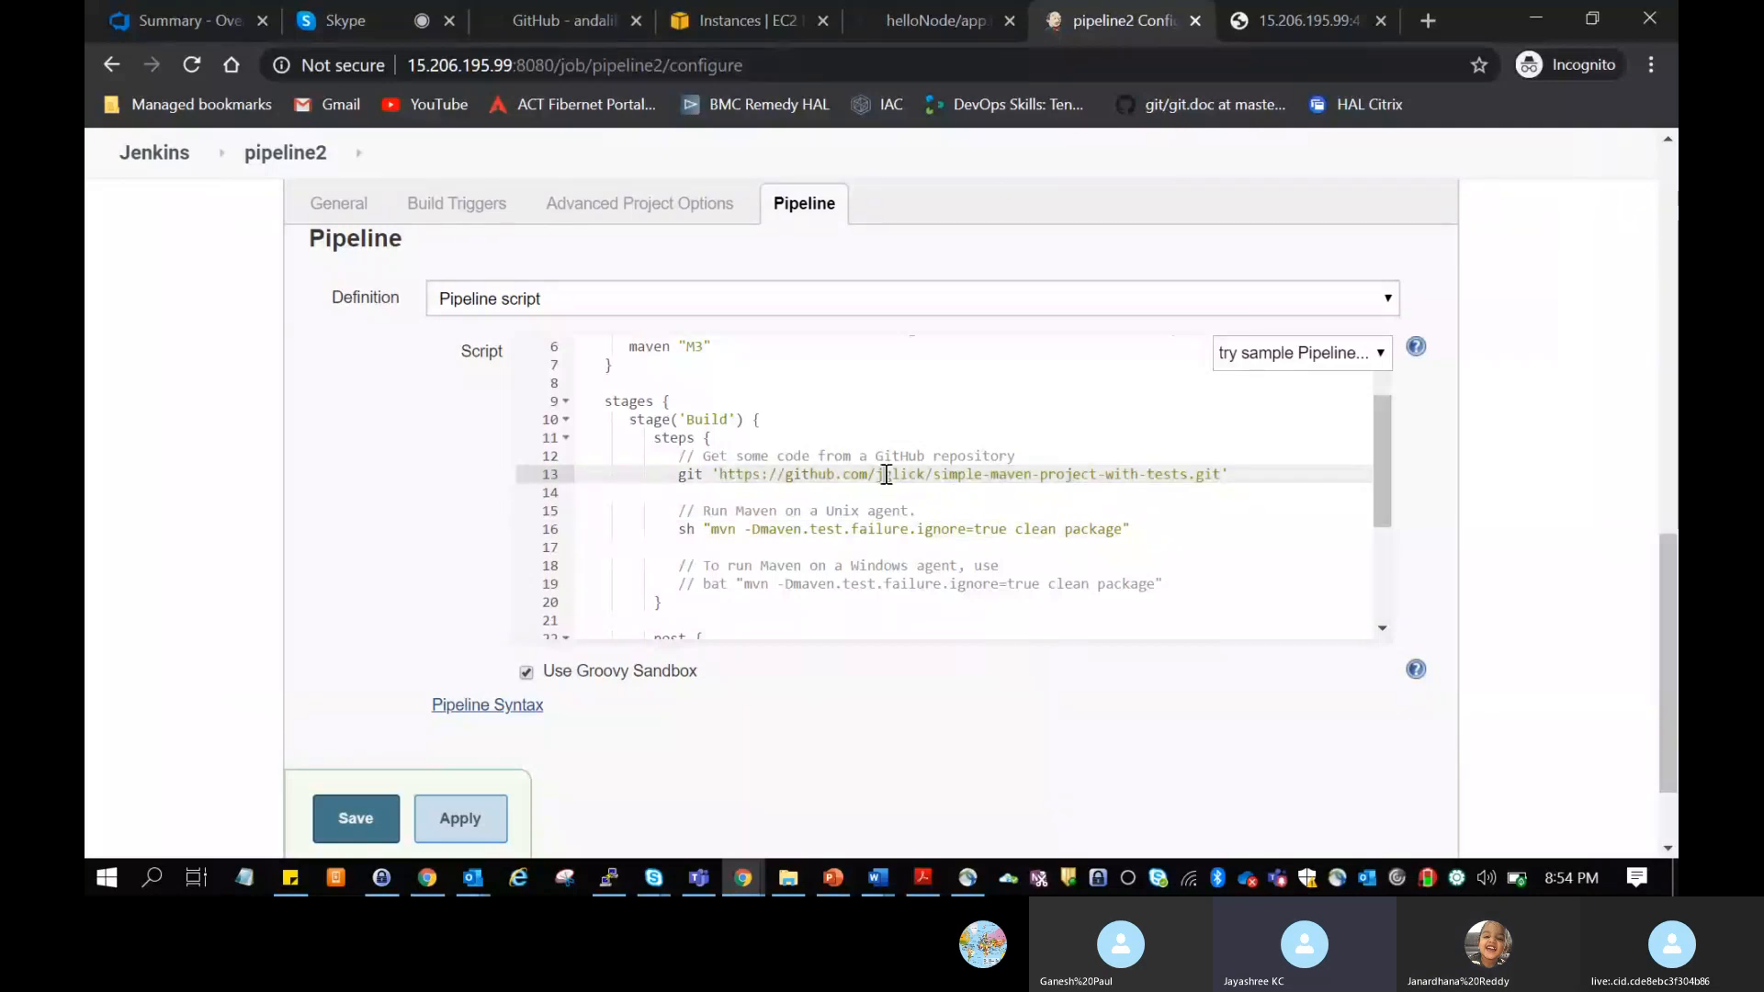
click(987, 474)
drag(1219, 474, 723, 479)
click(709, 478)
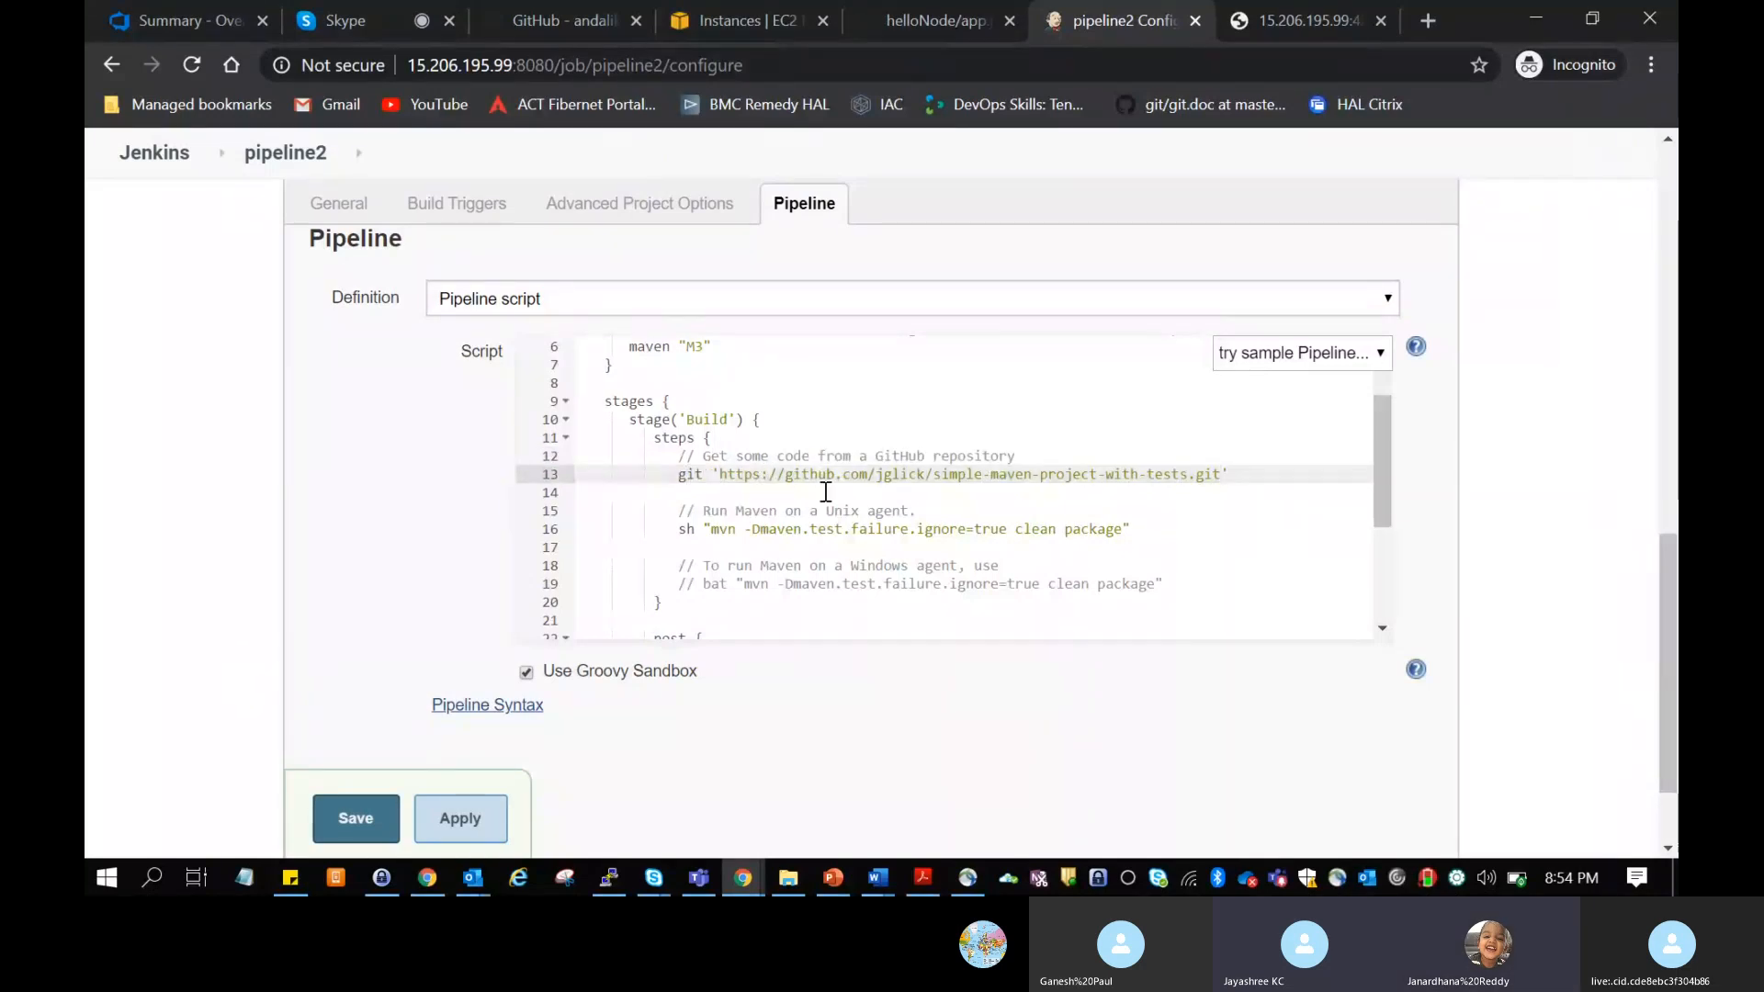
Step: Examine the Maven shell command for the Unix agent, and read on to the post section of the script
drag(713, 532, 1117, 536)
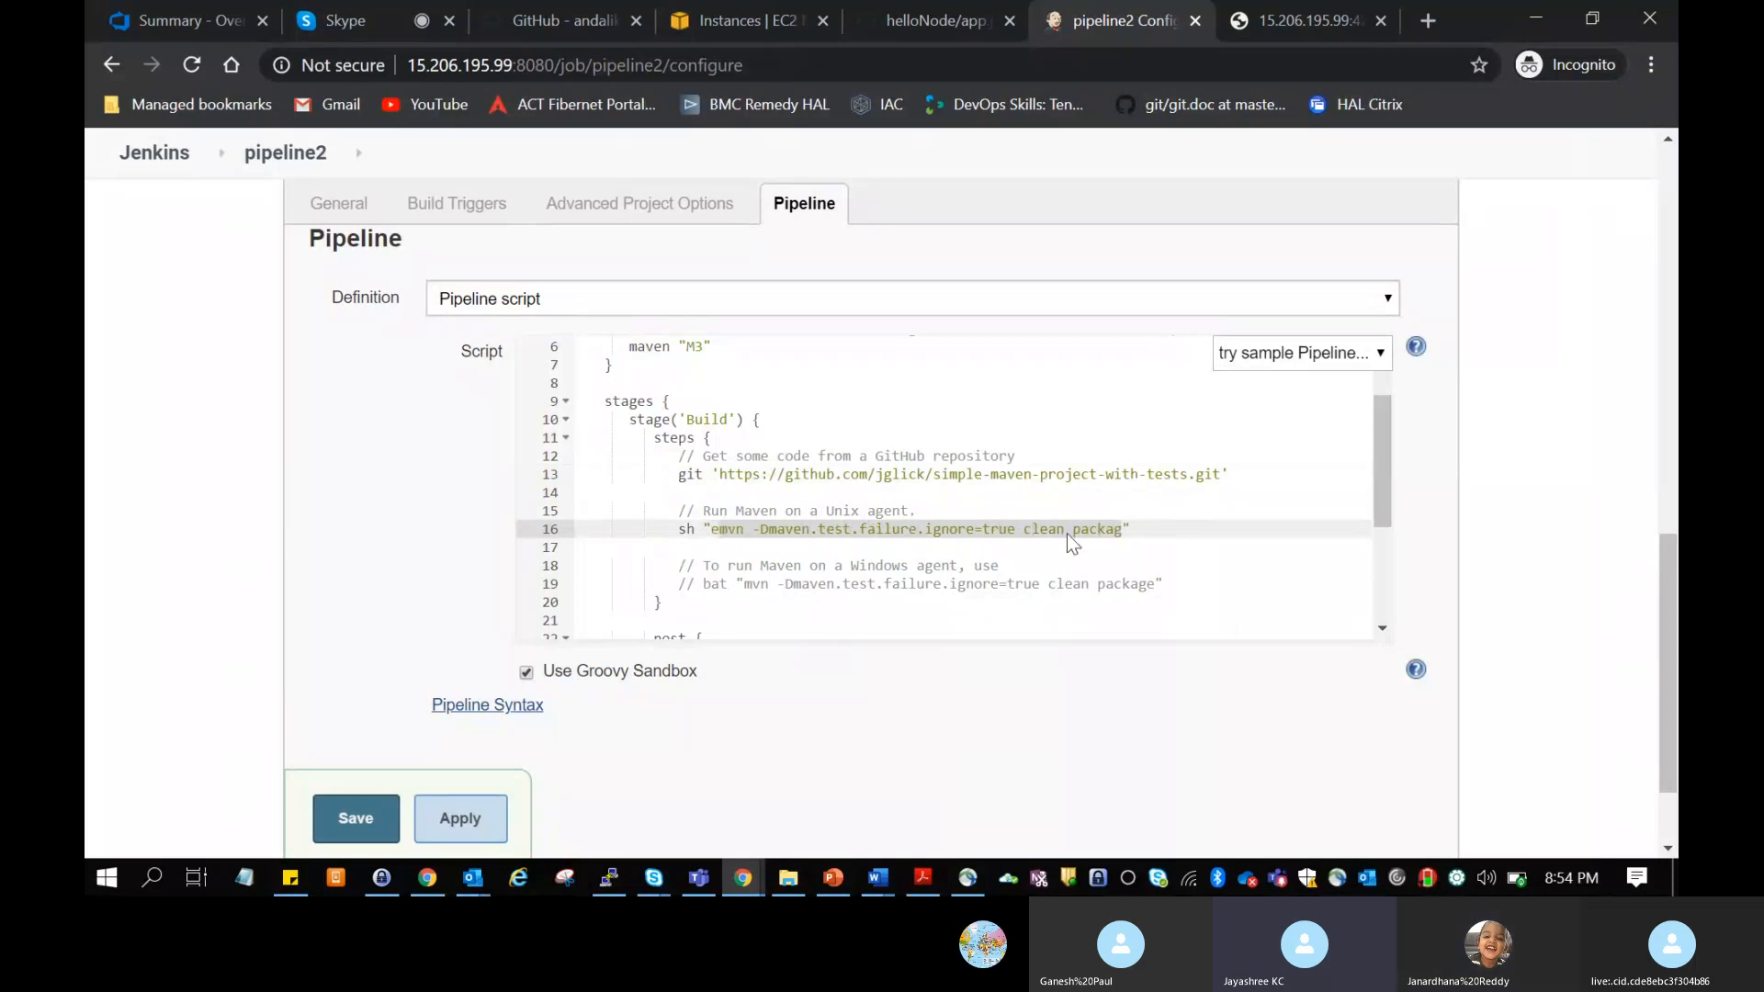
click(1128, 530)
click(933, 549)
scroll(944, 563, down, 3)
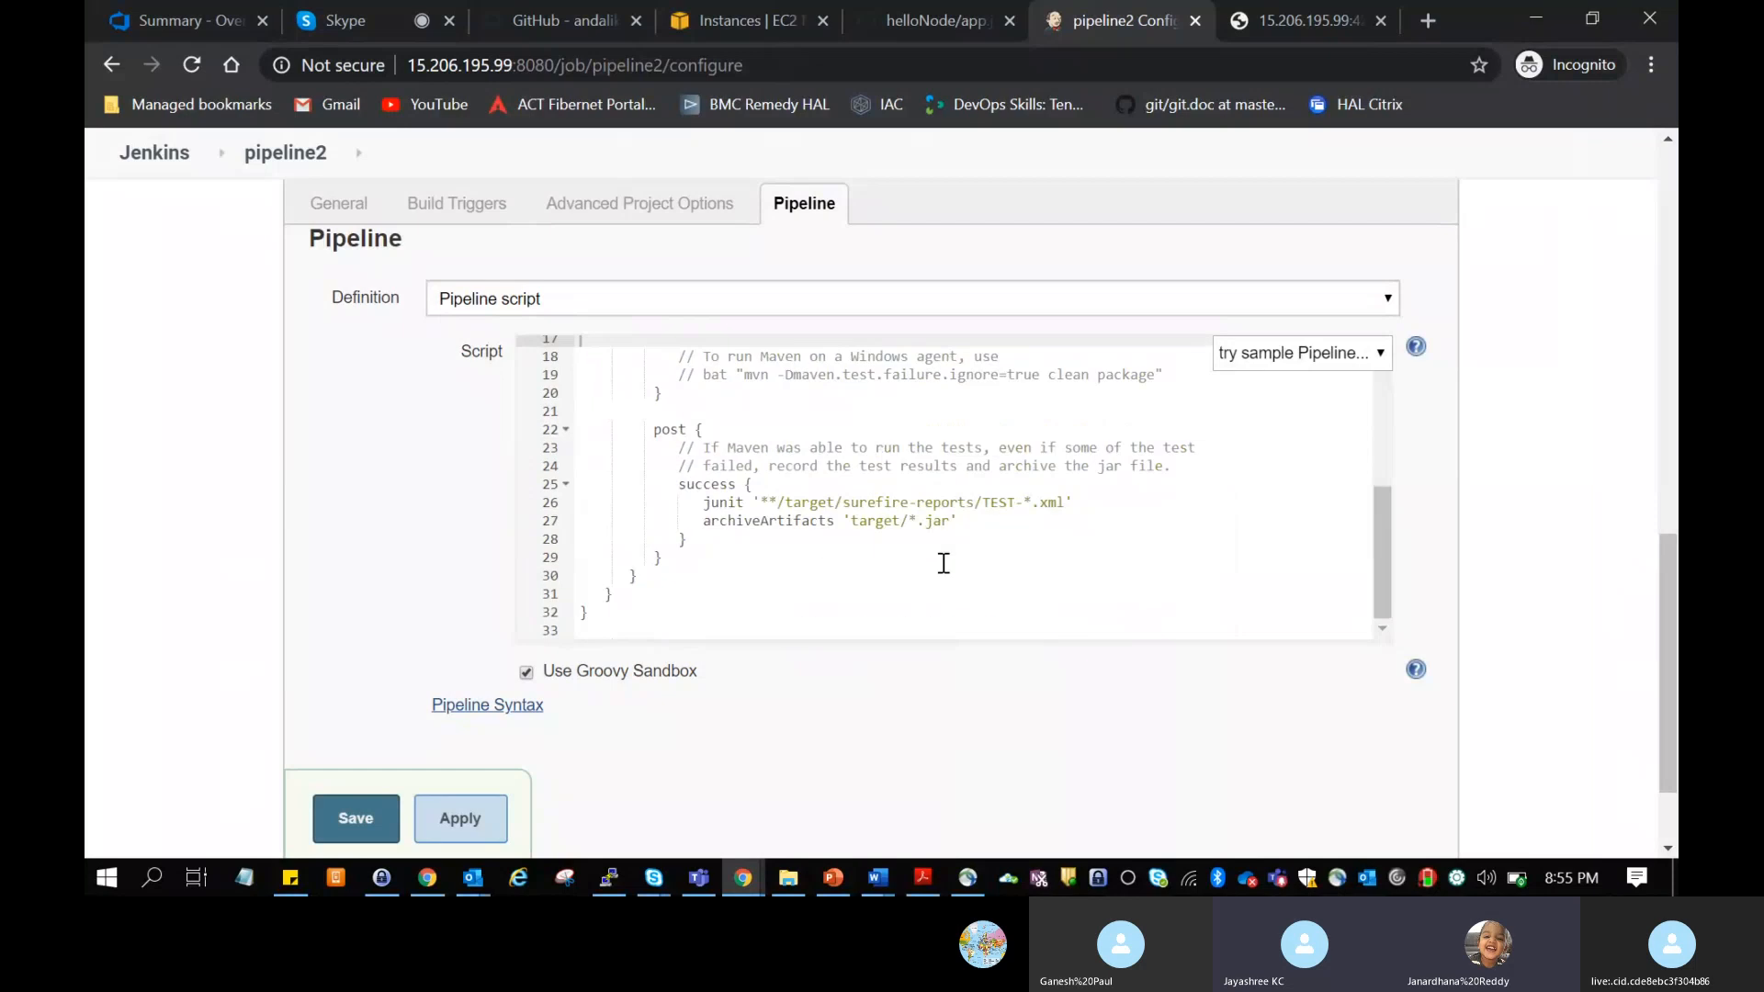
scroll(943, 563, up, 4)
scroll(943, 563, down, 2)
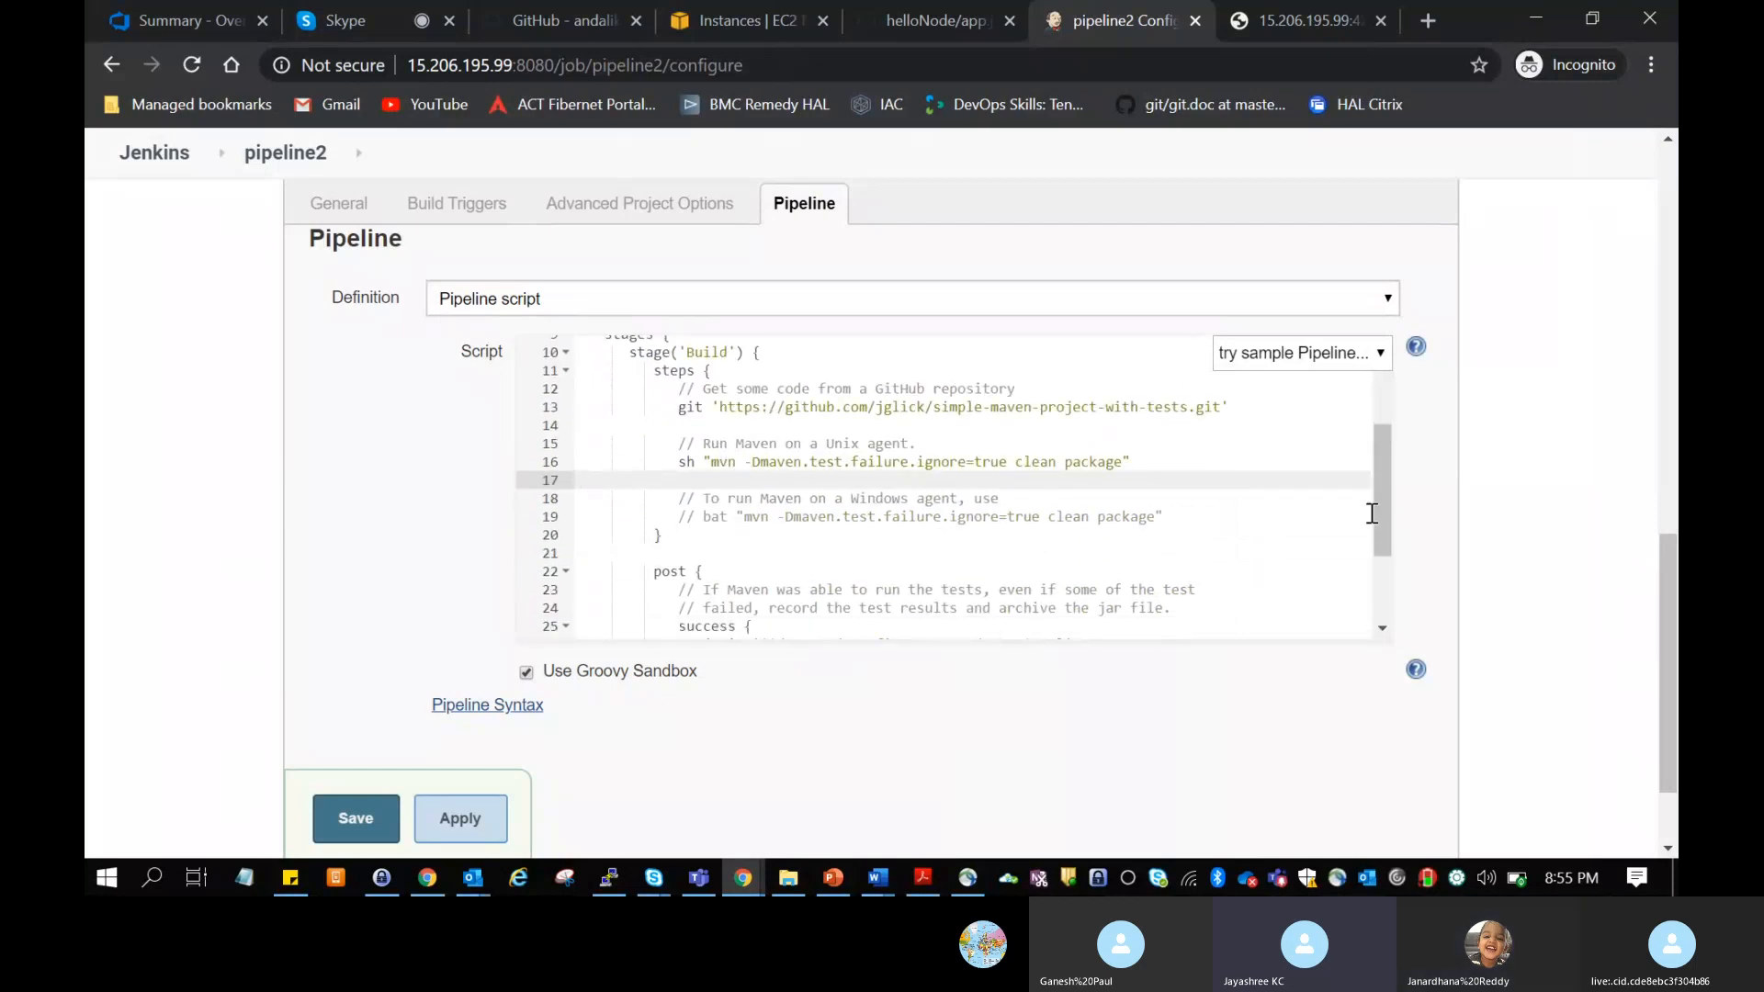
drag(1380, 513, 1393, 567)
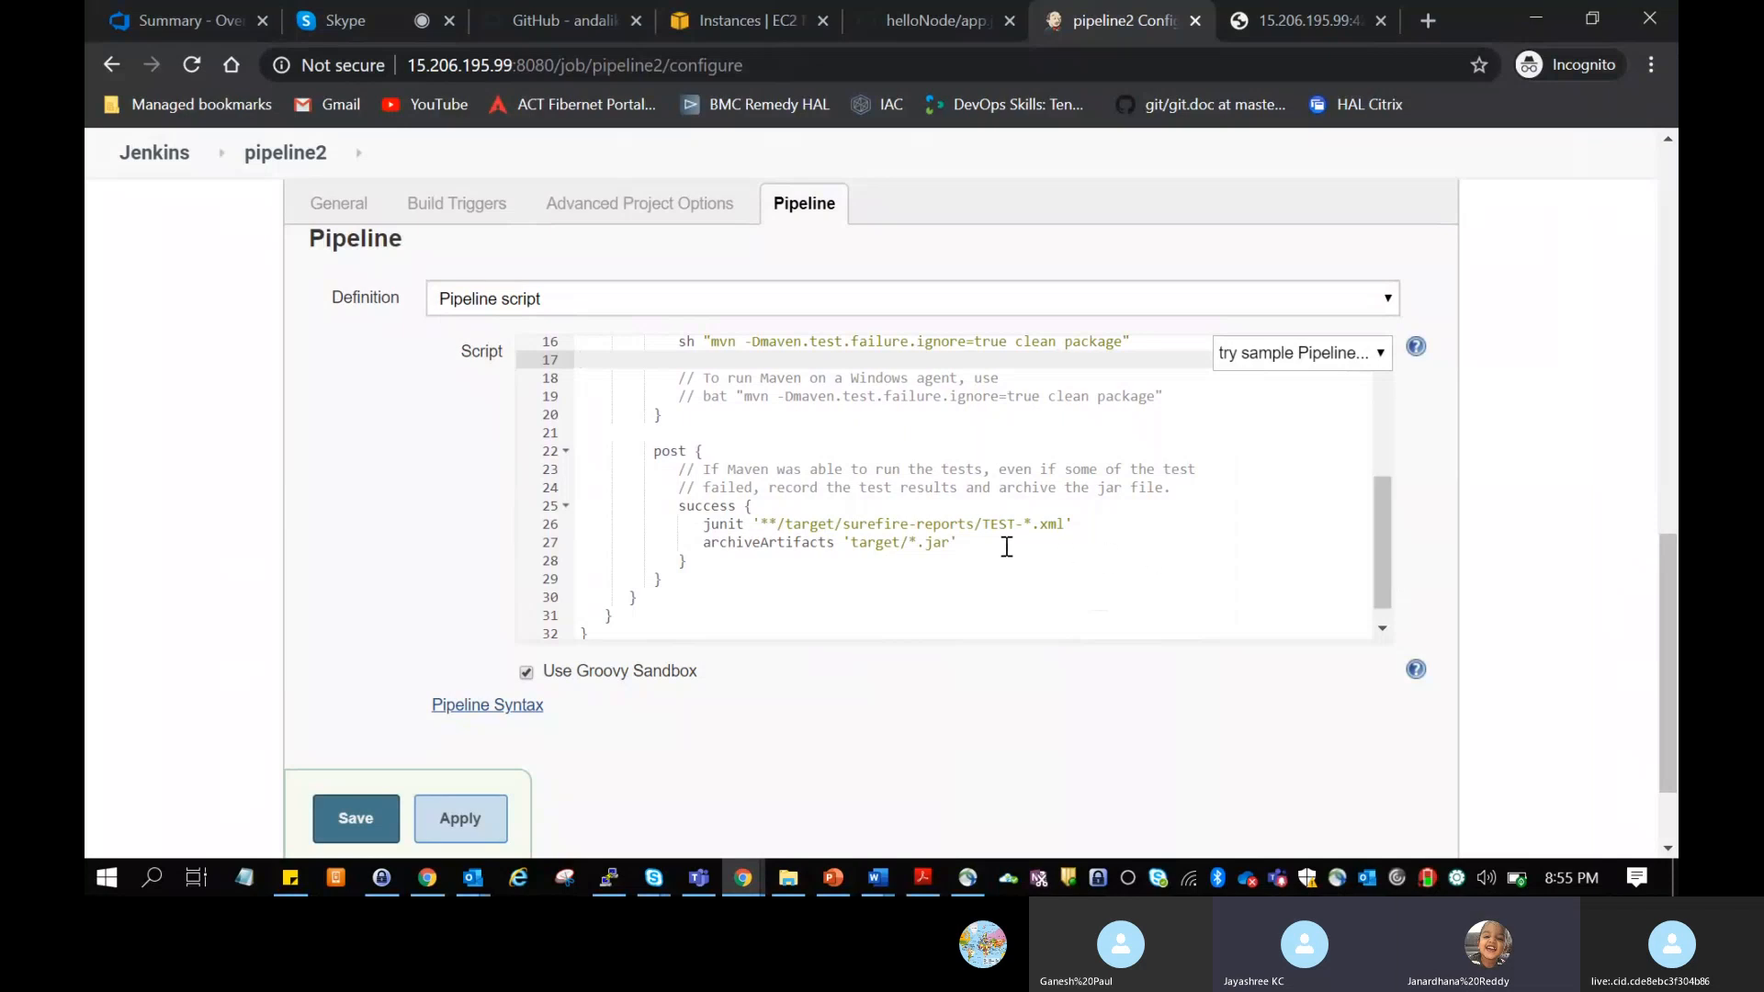
Step: Examine the junit and archiveArtifacts lines in the post section's success block, including the jar path
drag(1004, 543, 712, 524)
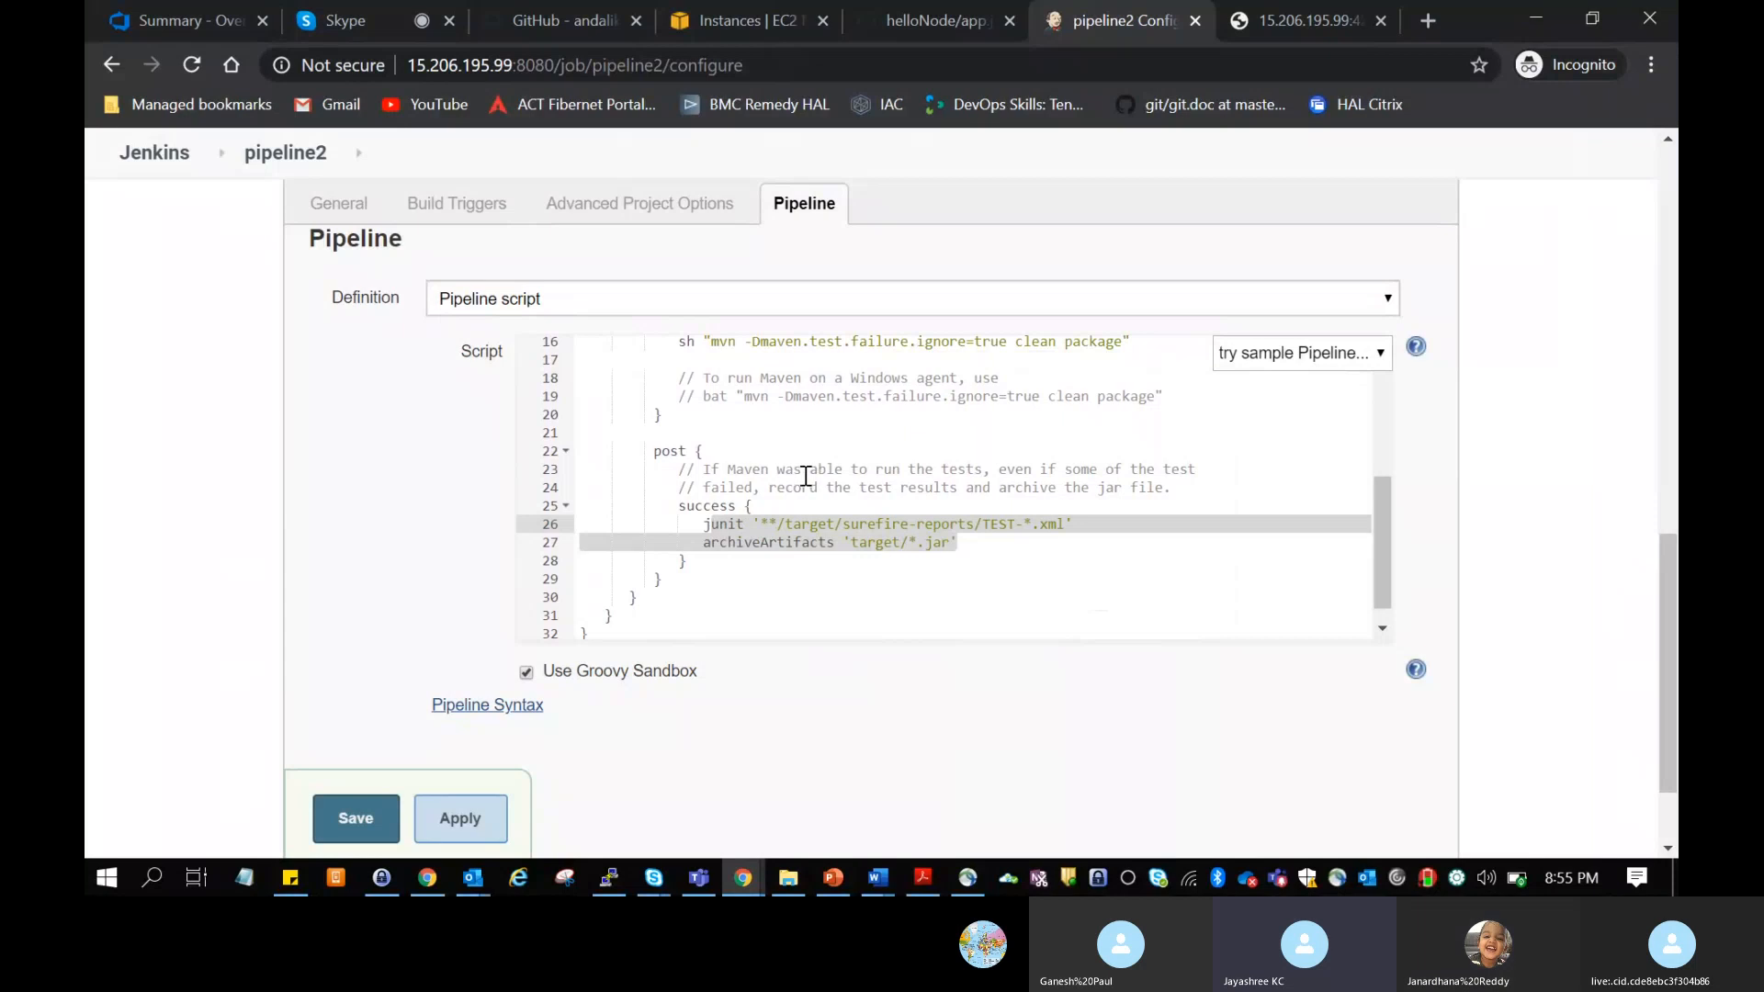
drag(704, 524, 965, 540)
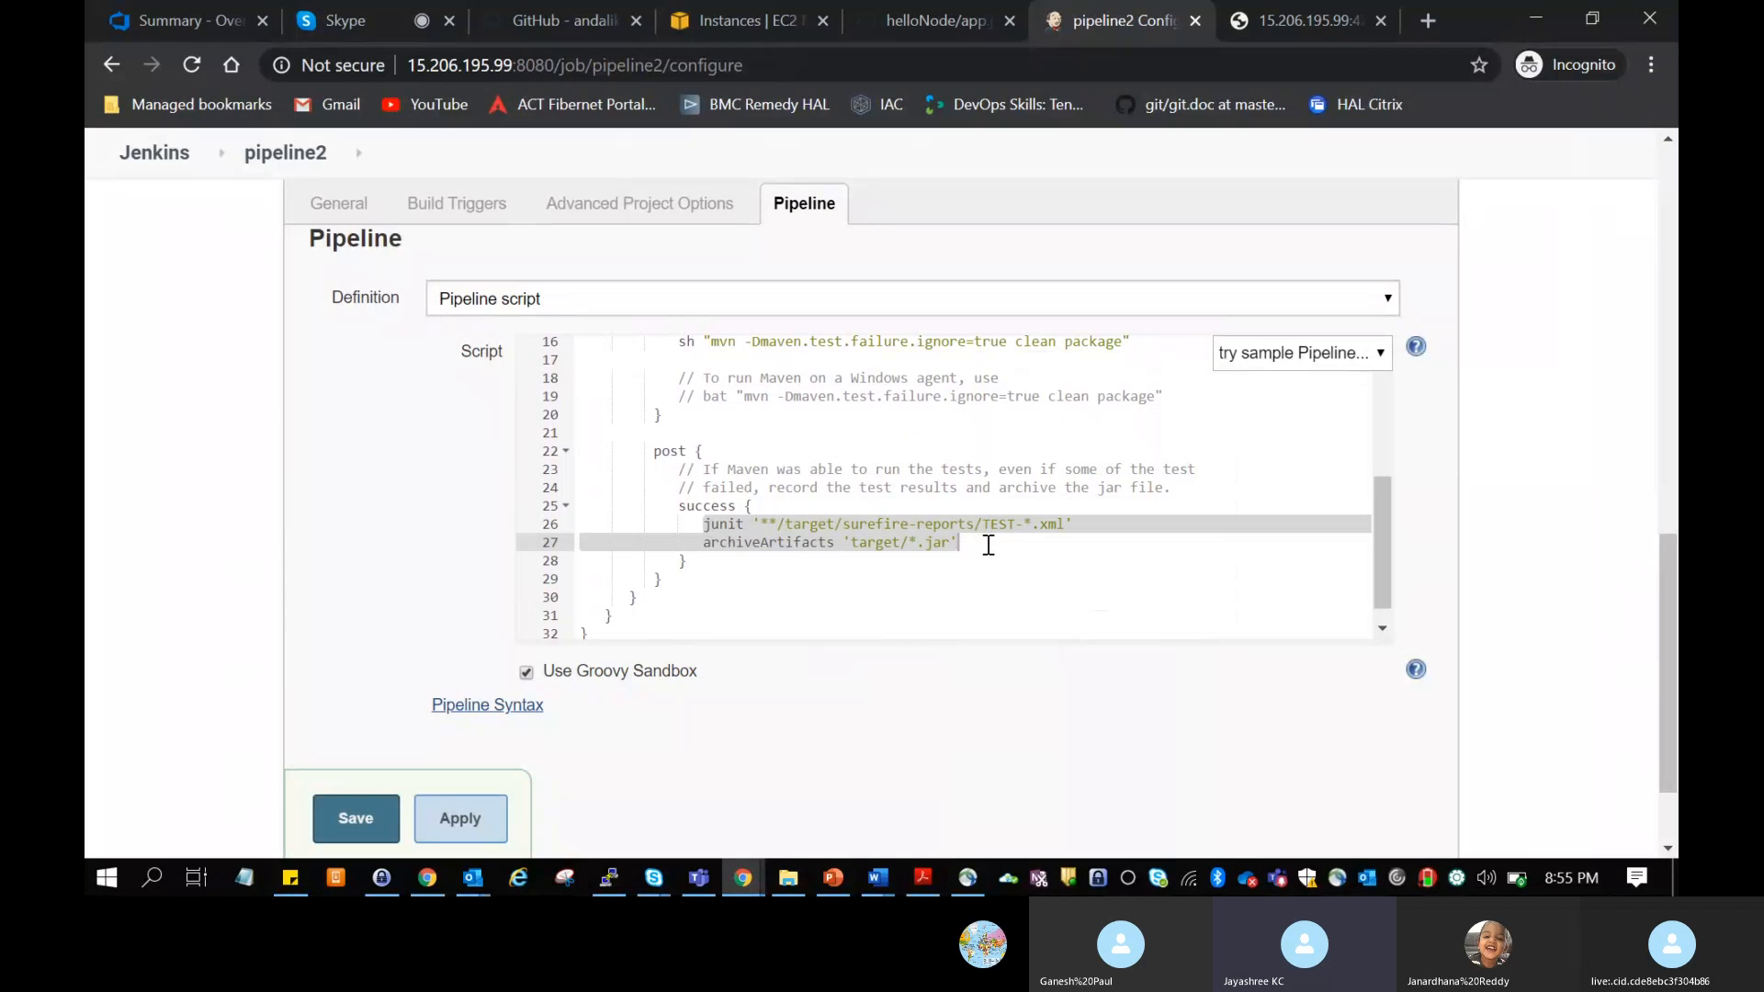
click(992, 547)
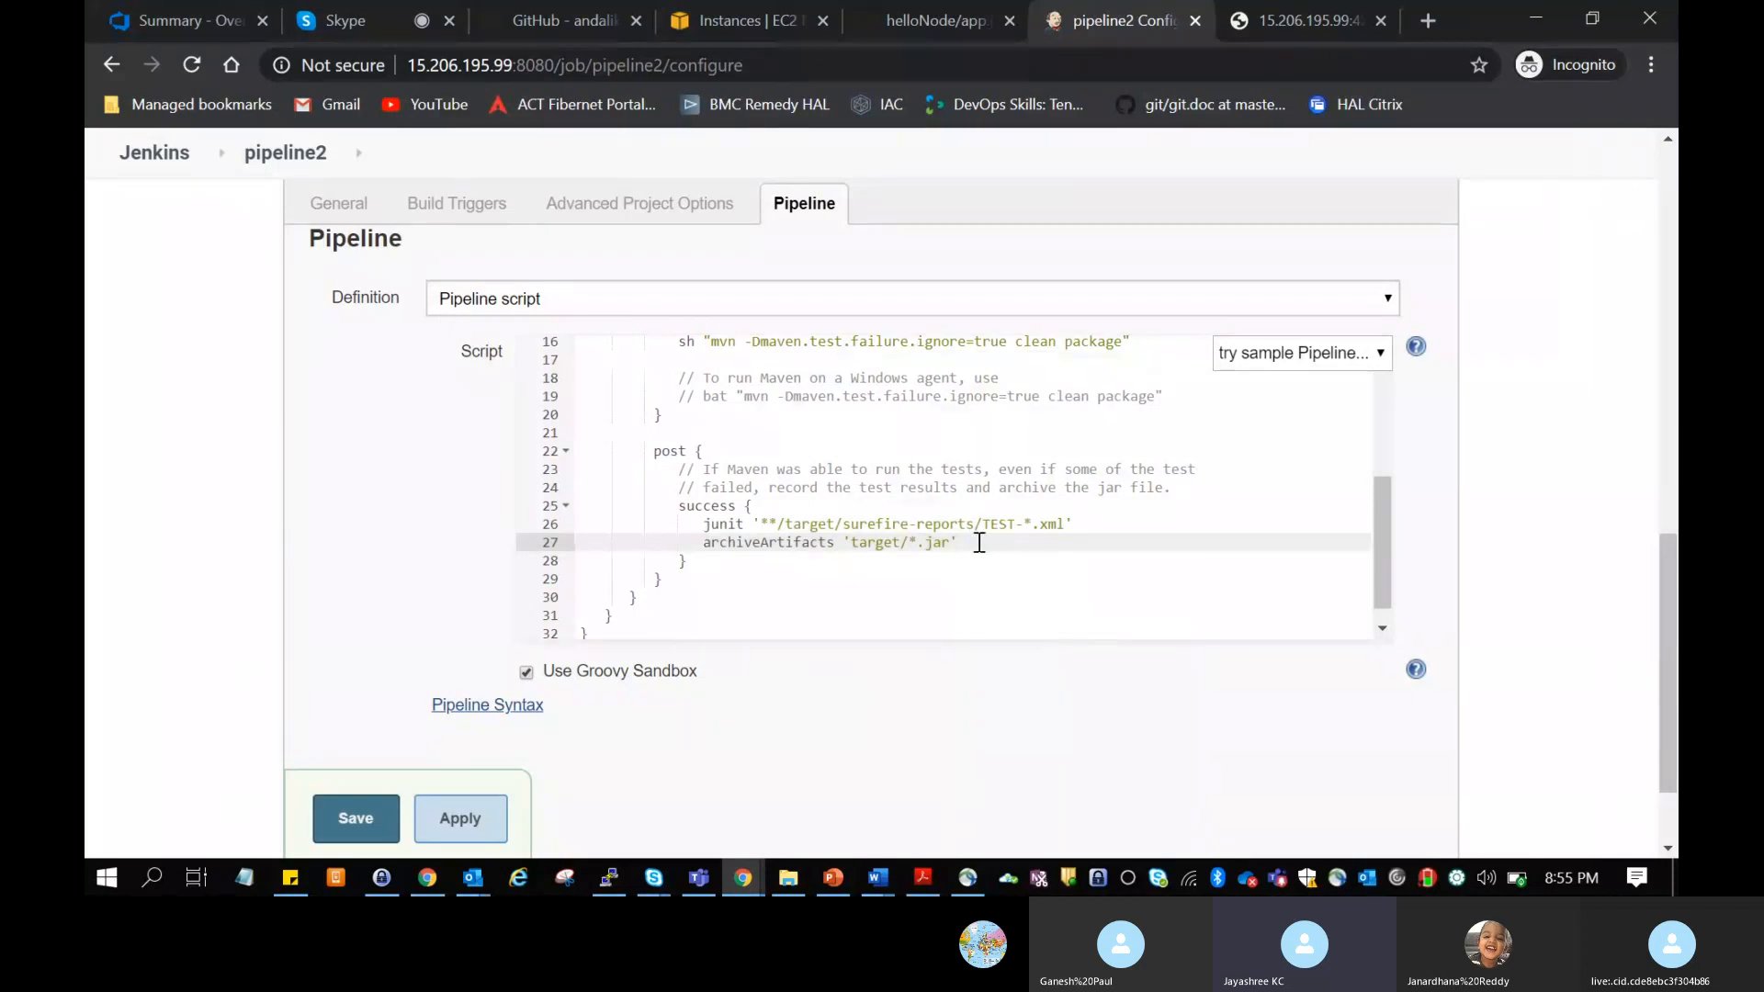
drag(964, 546, 857, 544)
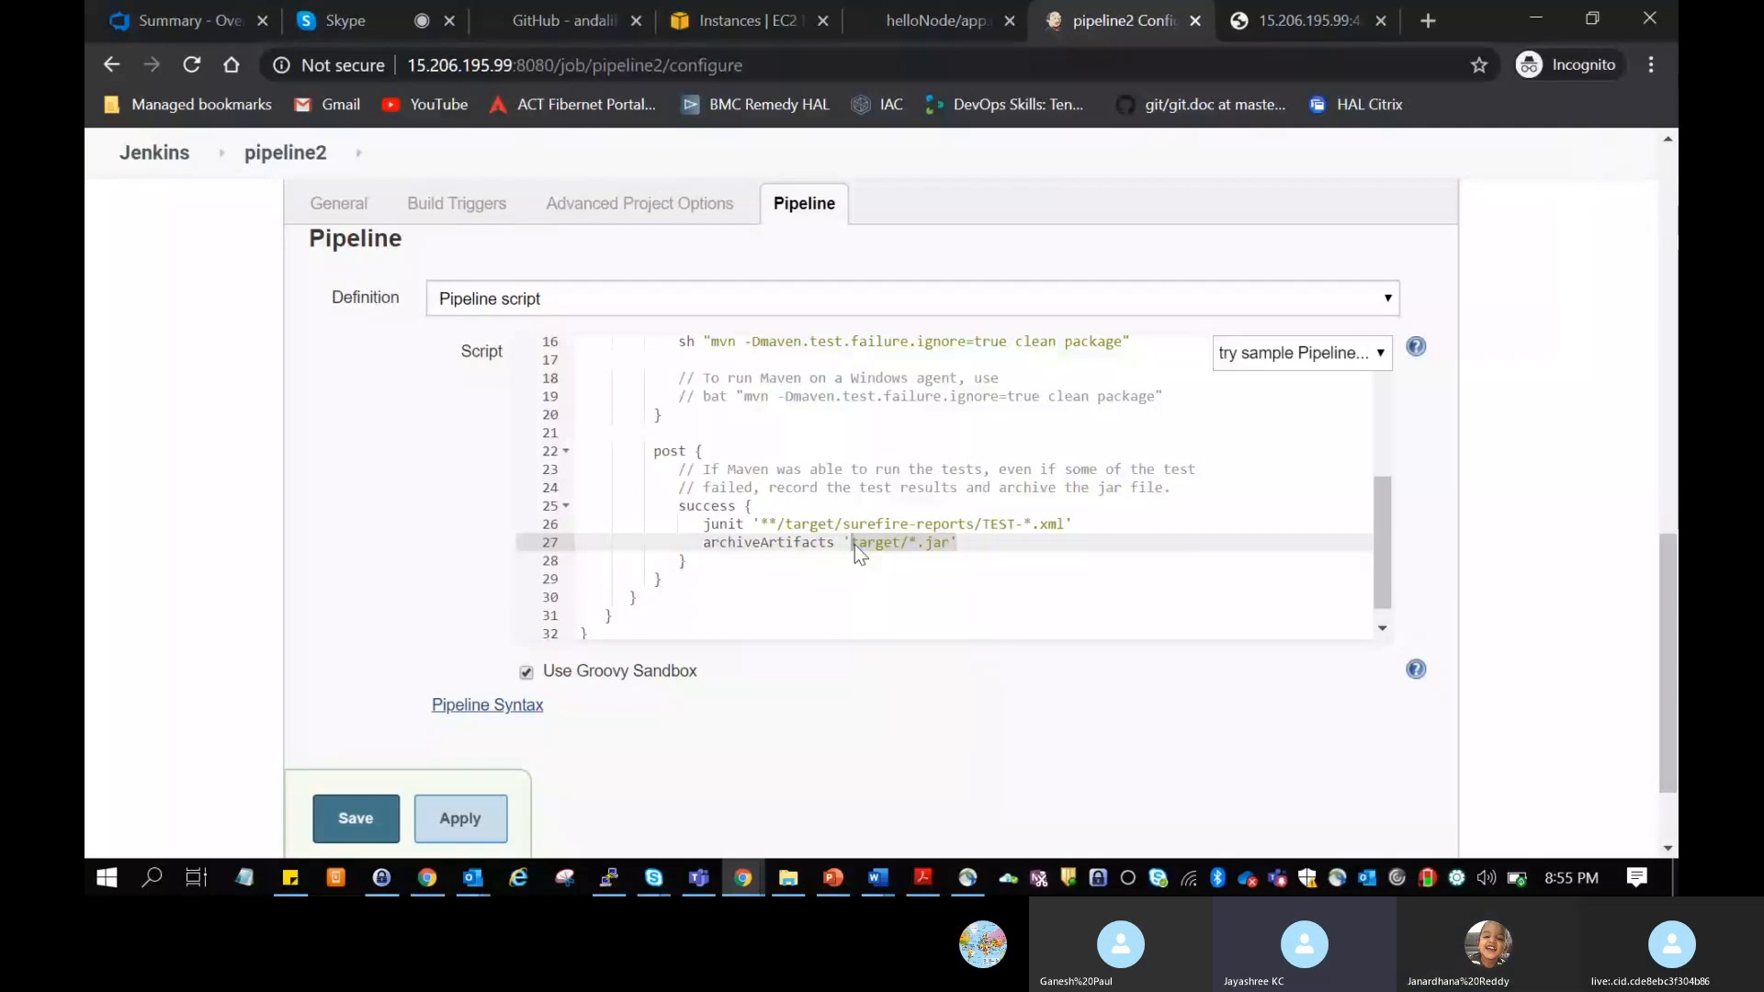
click(1003, 542)
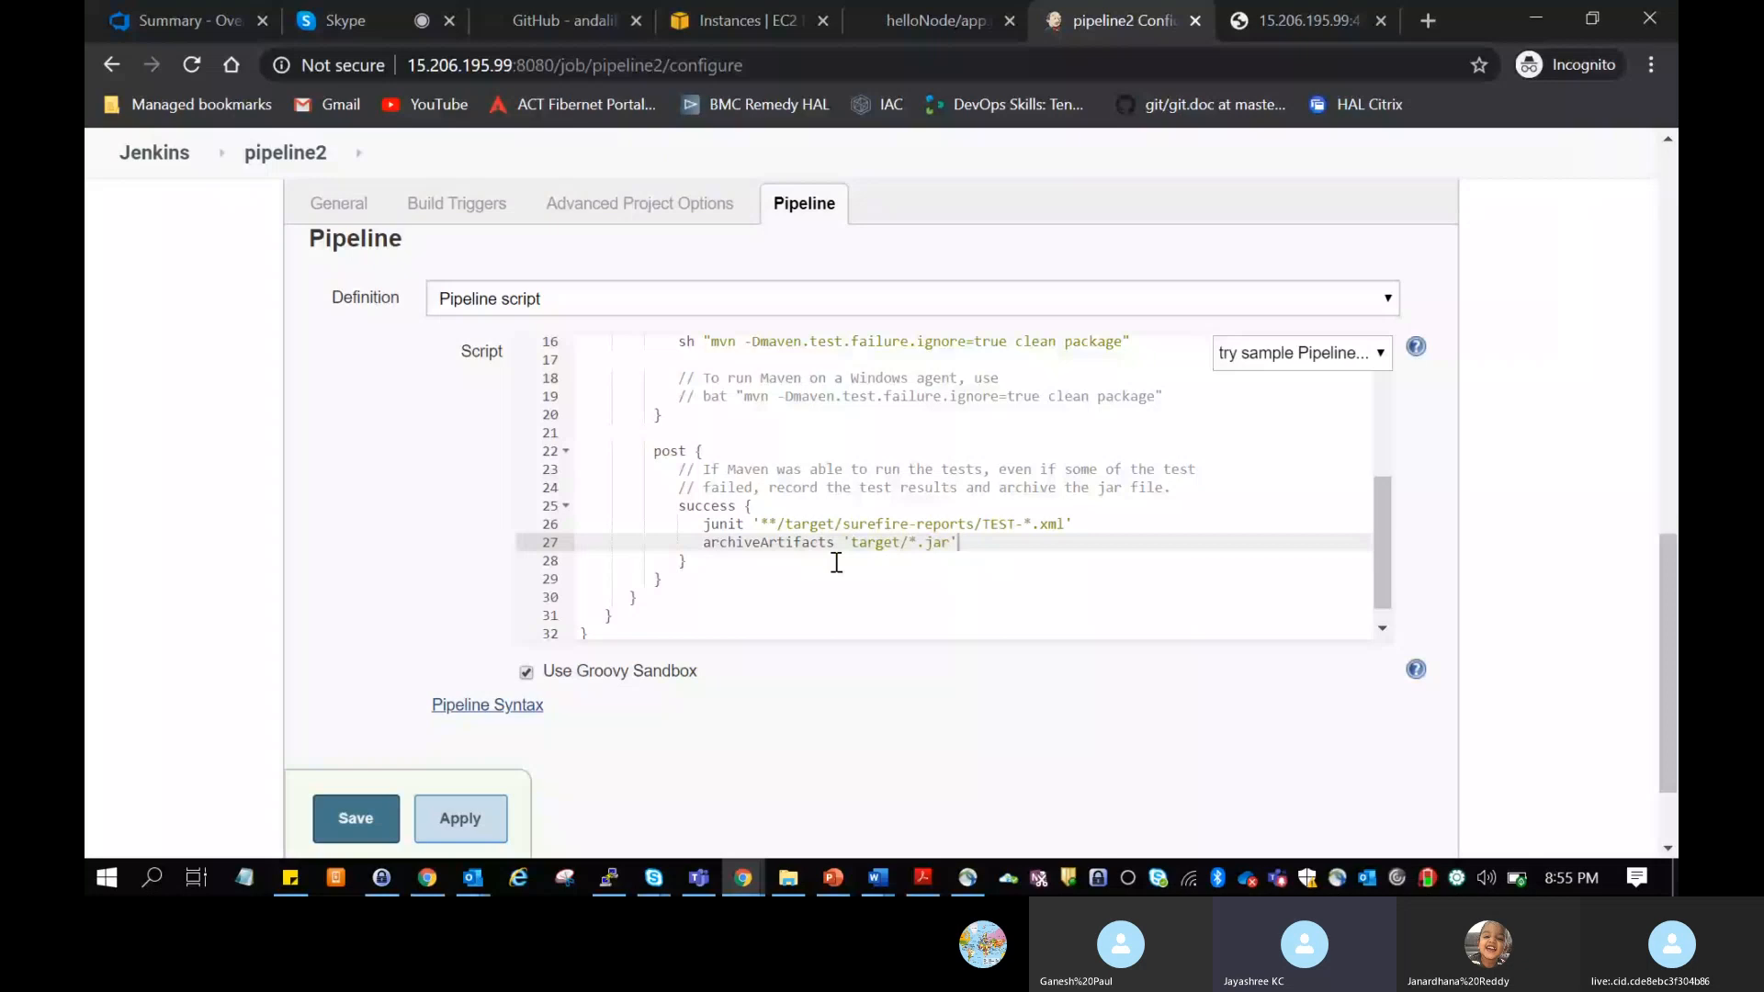
drag(977, 542, 855, 548)
click(965, 551)
Step: Replace the script with the Scripted Pipeline sample
click(1343, 356)
click(1304, 418)
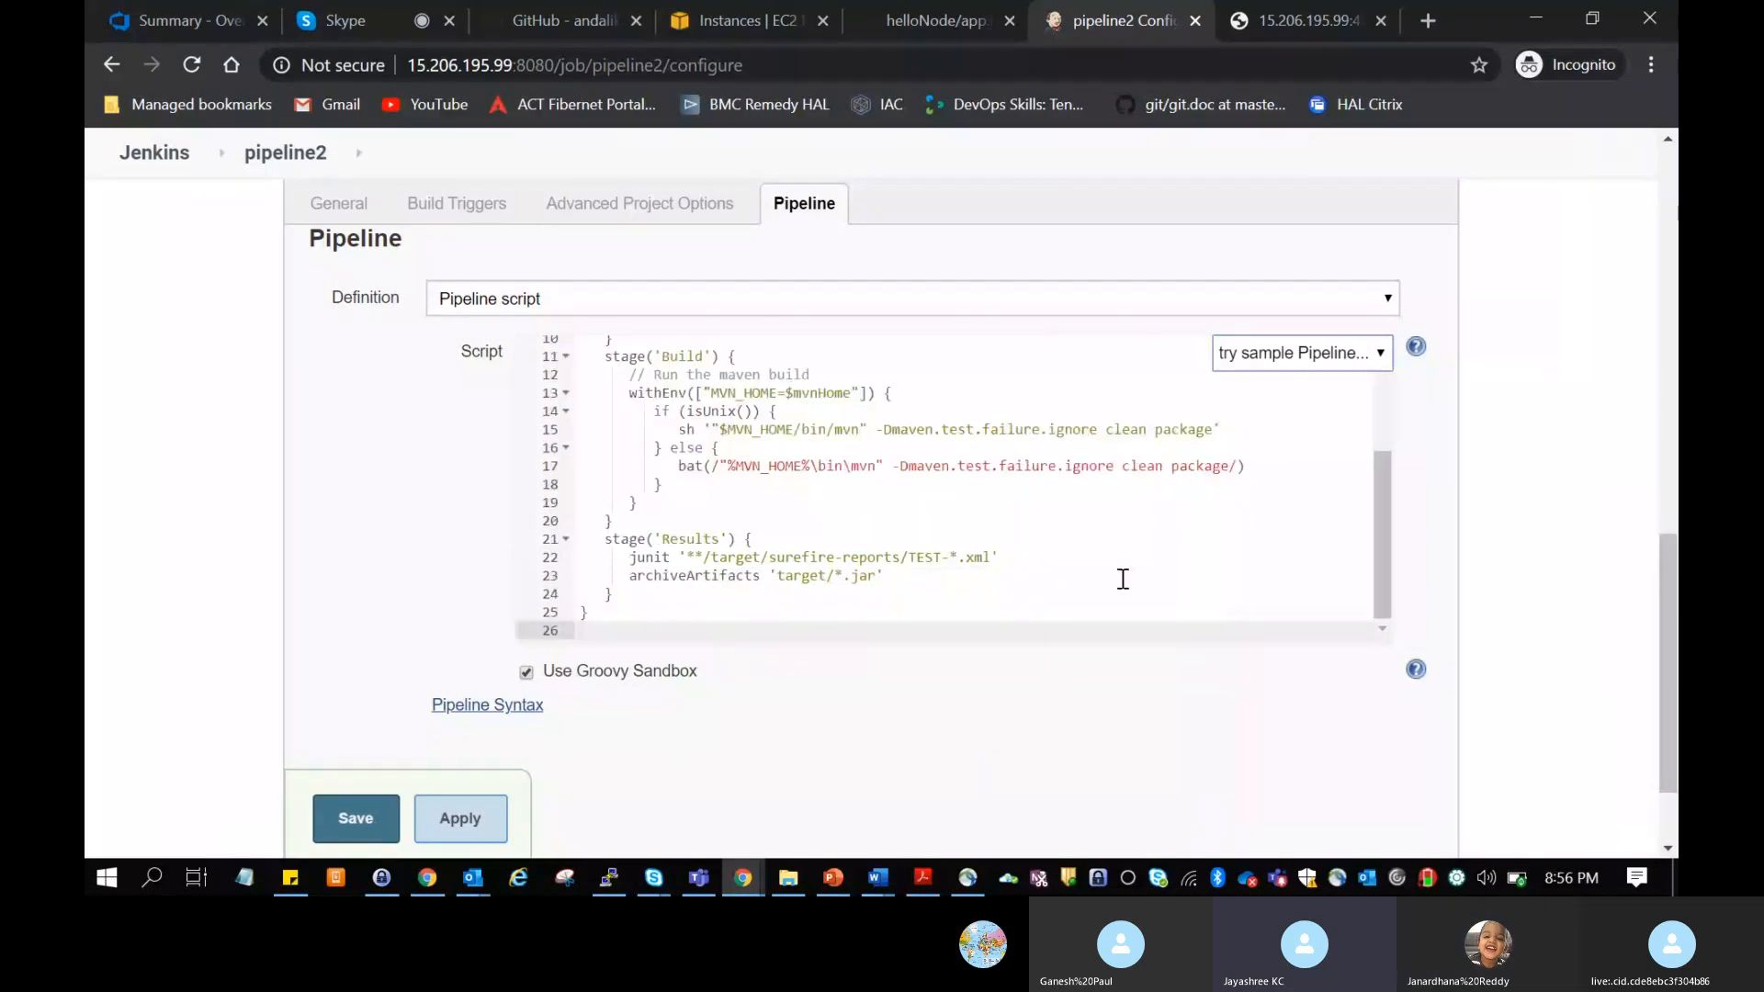
Step: Examine the mvnHome variable definition, the Preparation stage name and the git repository URL at the start of the scripted pipeline
scroll(1208, 555, up, 3)
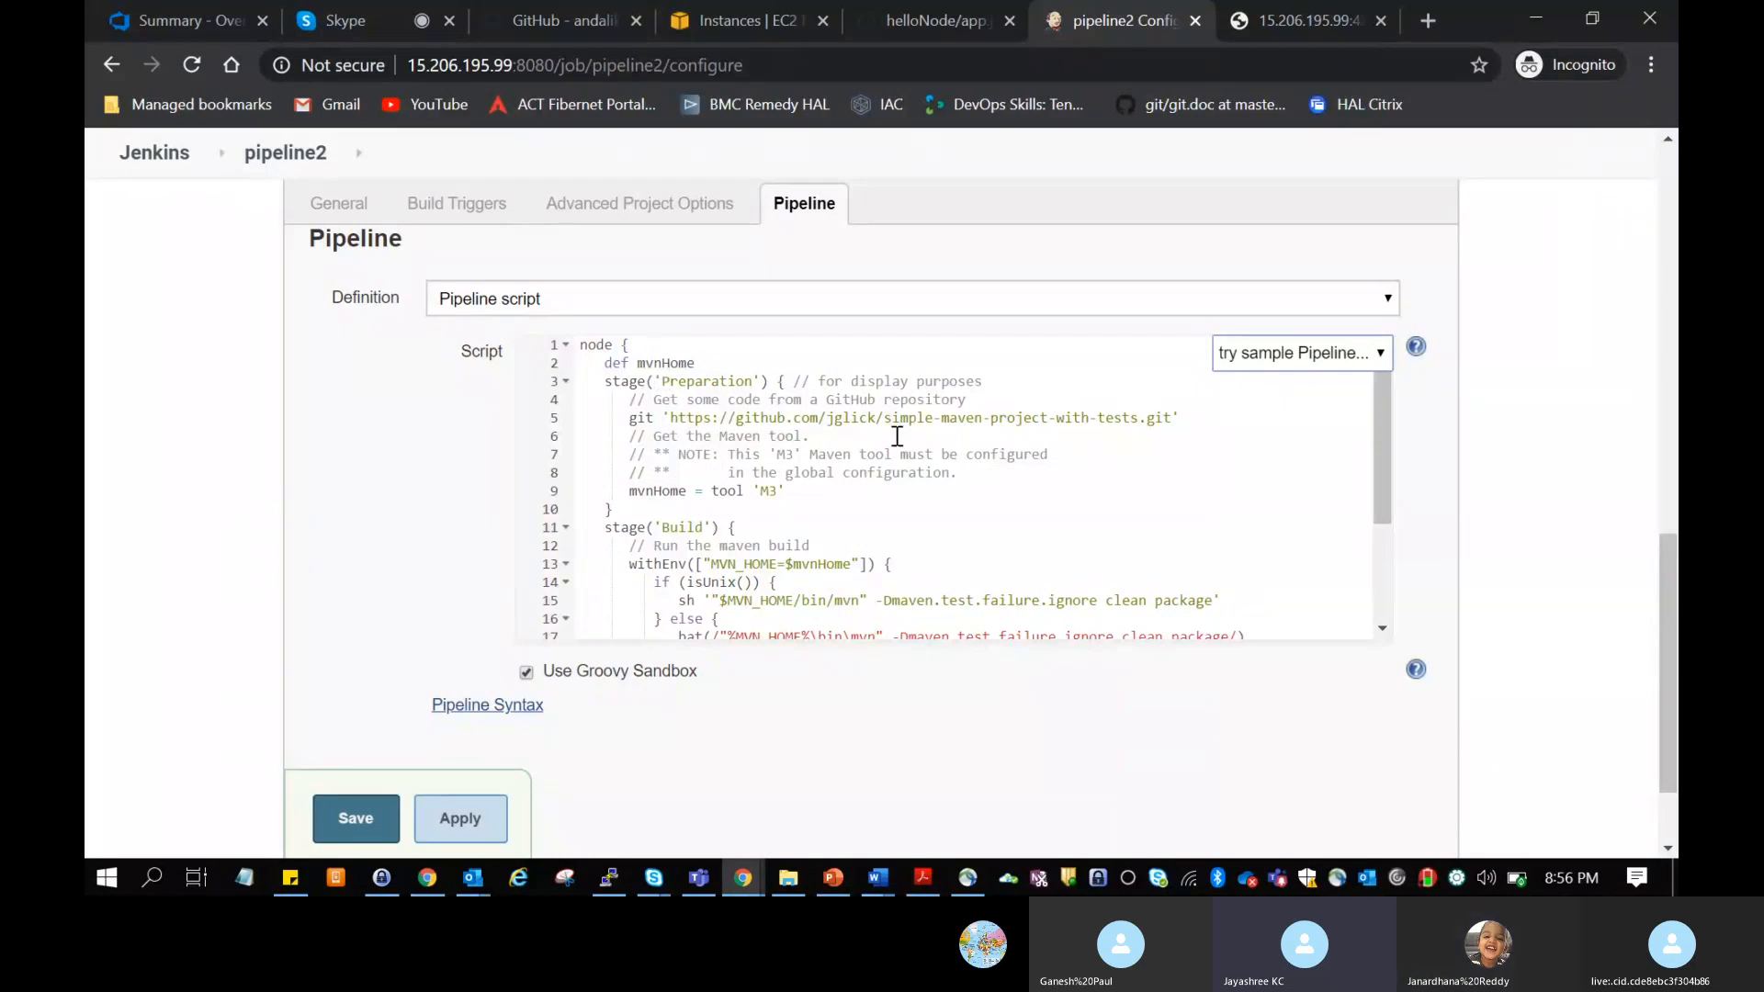
drag(638, 362, 713, 367)
click(739, 386)
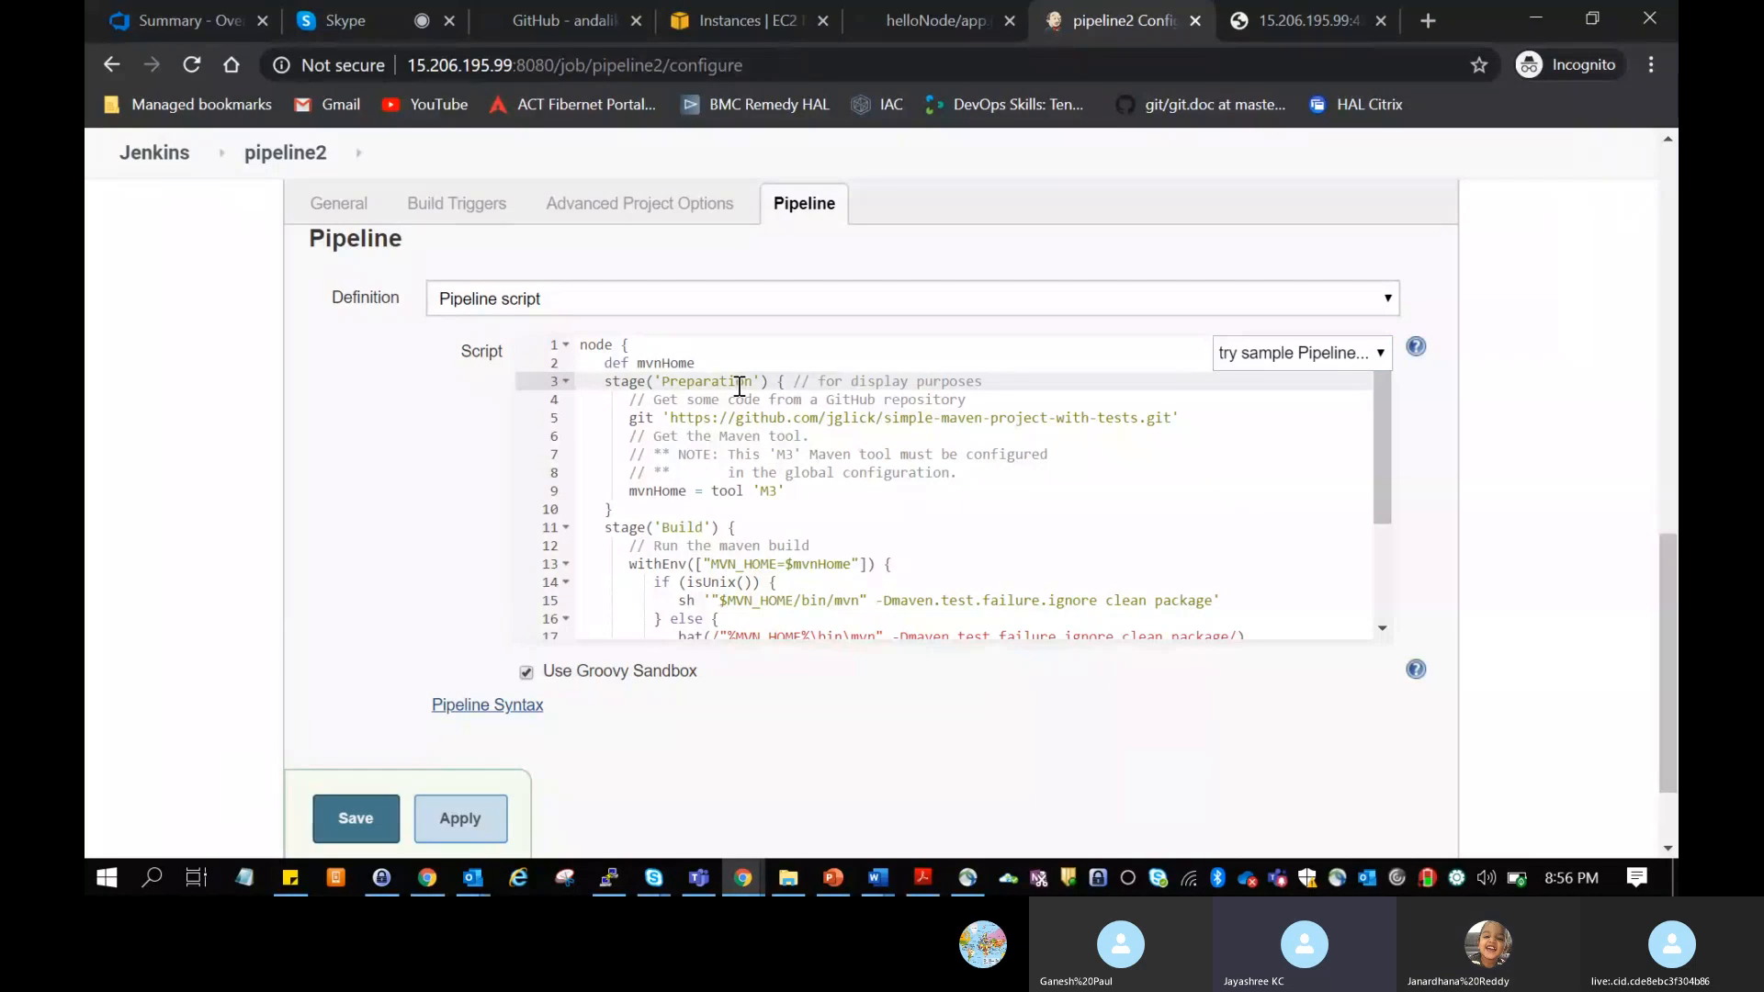
drag(753, 382, 670, 386)
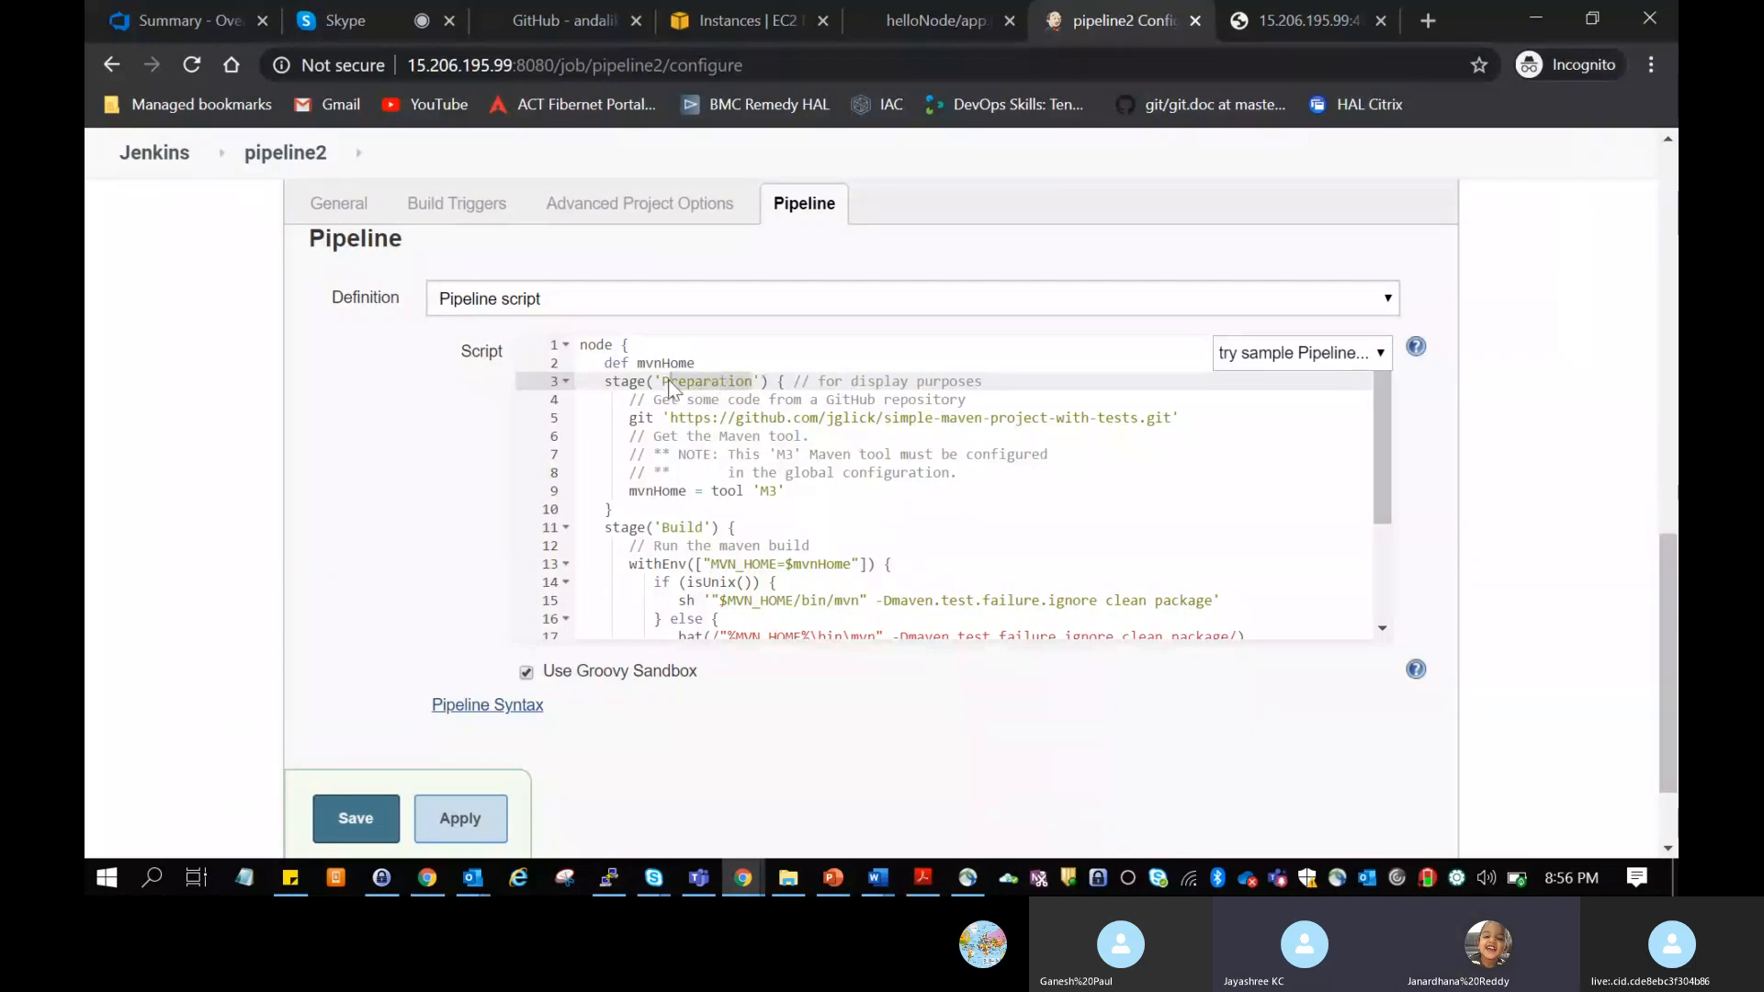
click(695, 435)
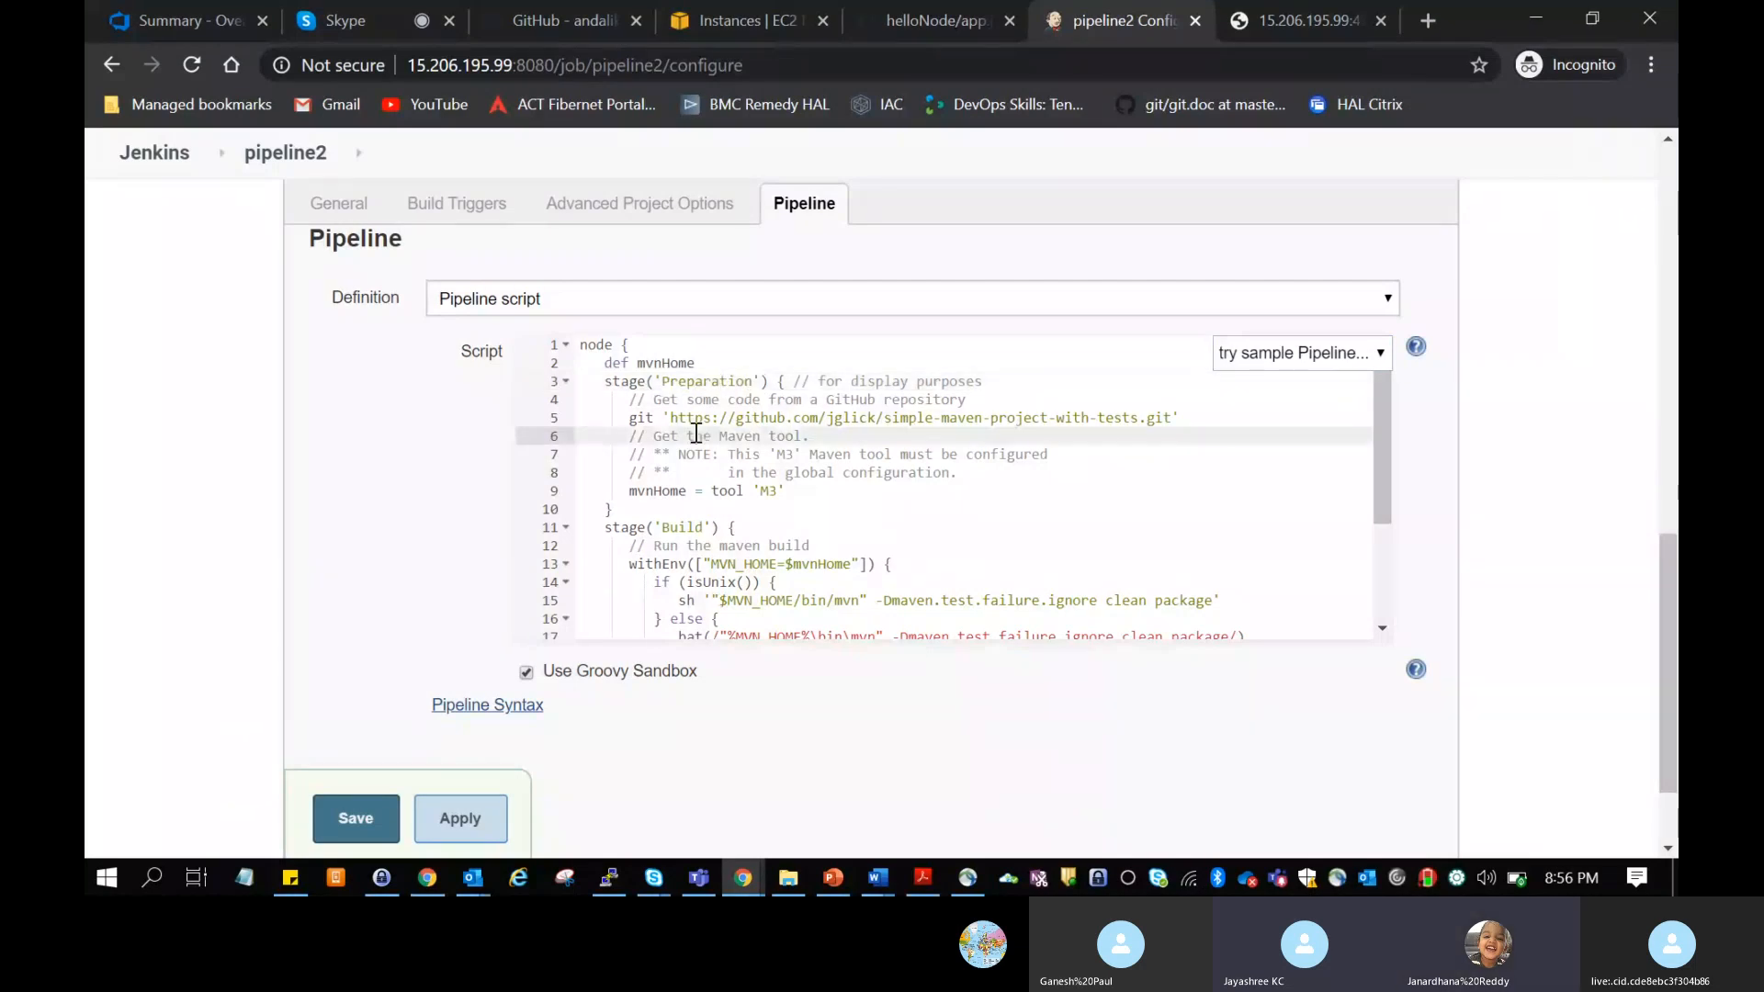
click(795, 419)
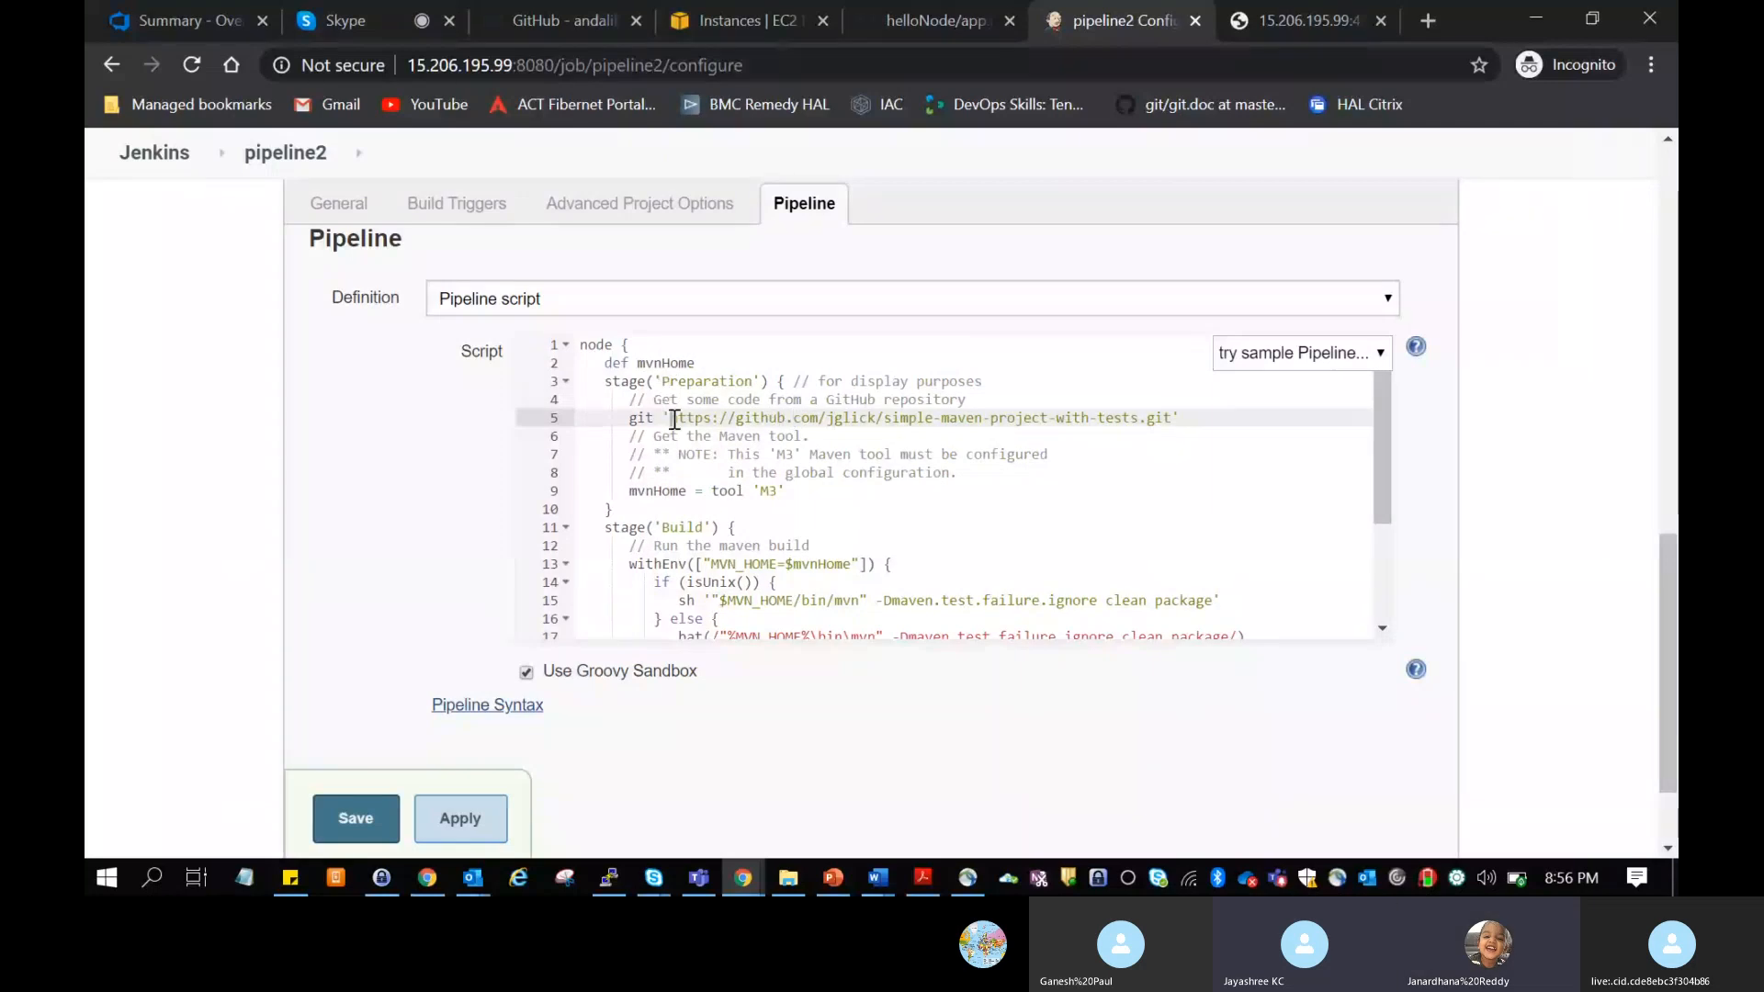
drag(674, 418, 1150, 431)
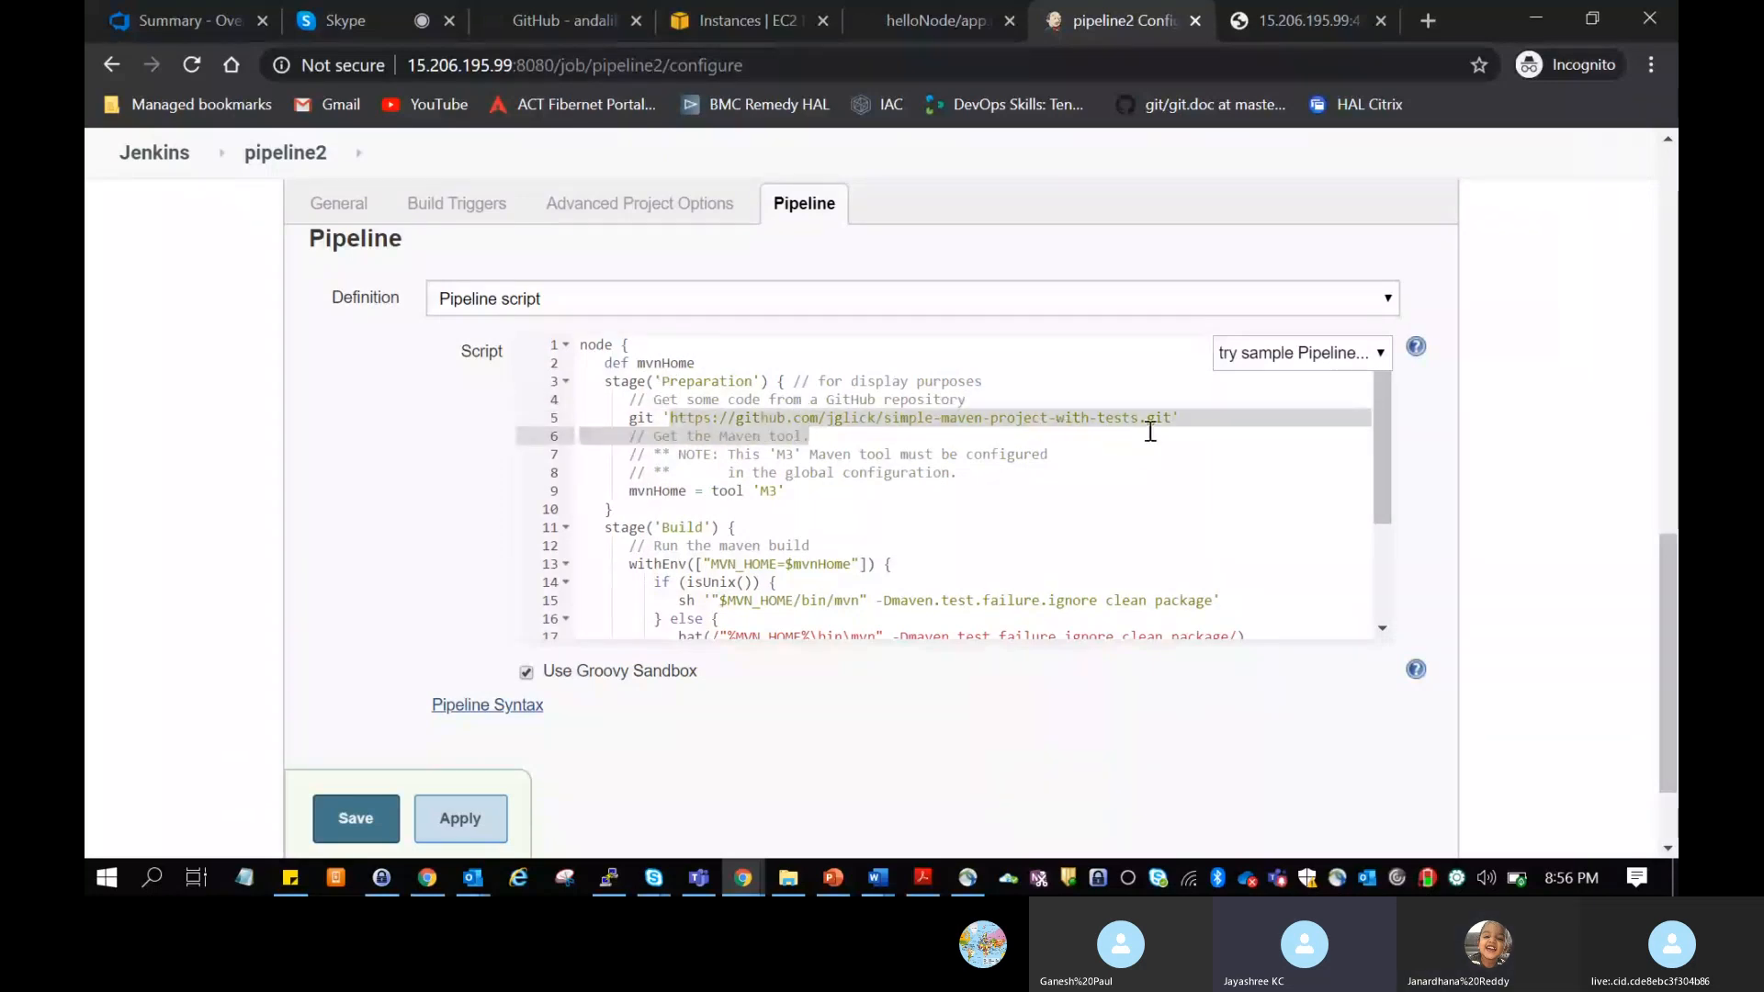
Step: Examine the tool 'M3' value assigned to mvnHome in the Preparation stage
click(1029, 513)
drag(712, 496, 787, 497)
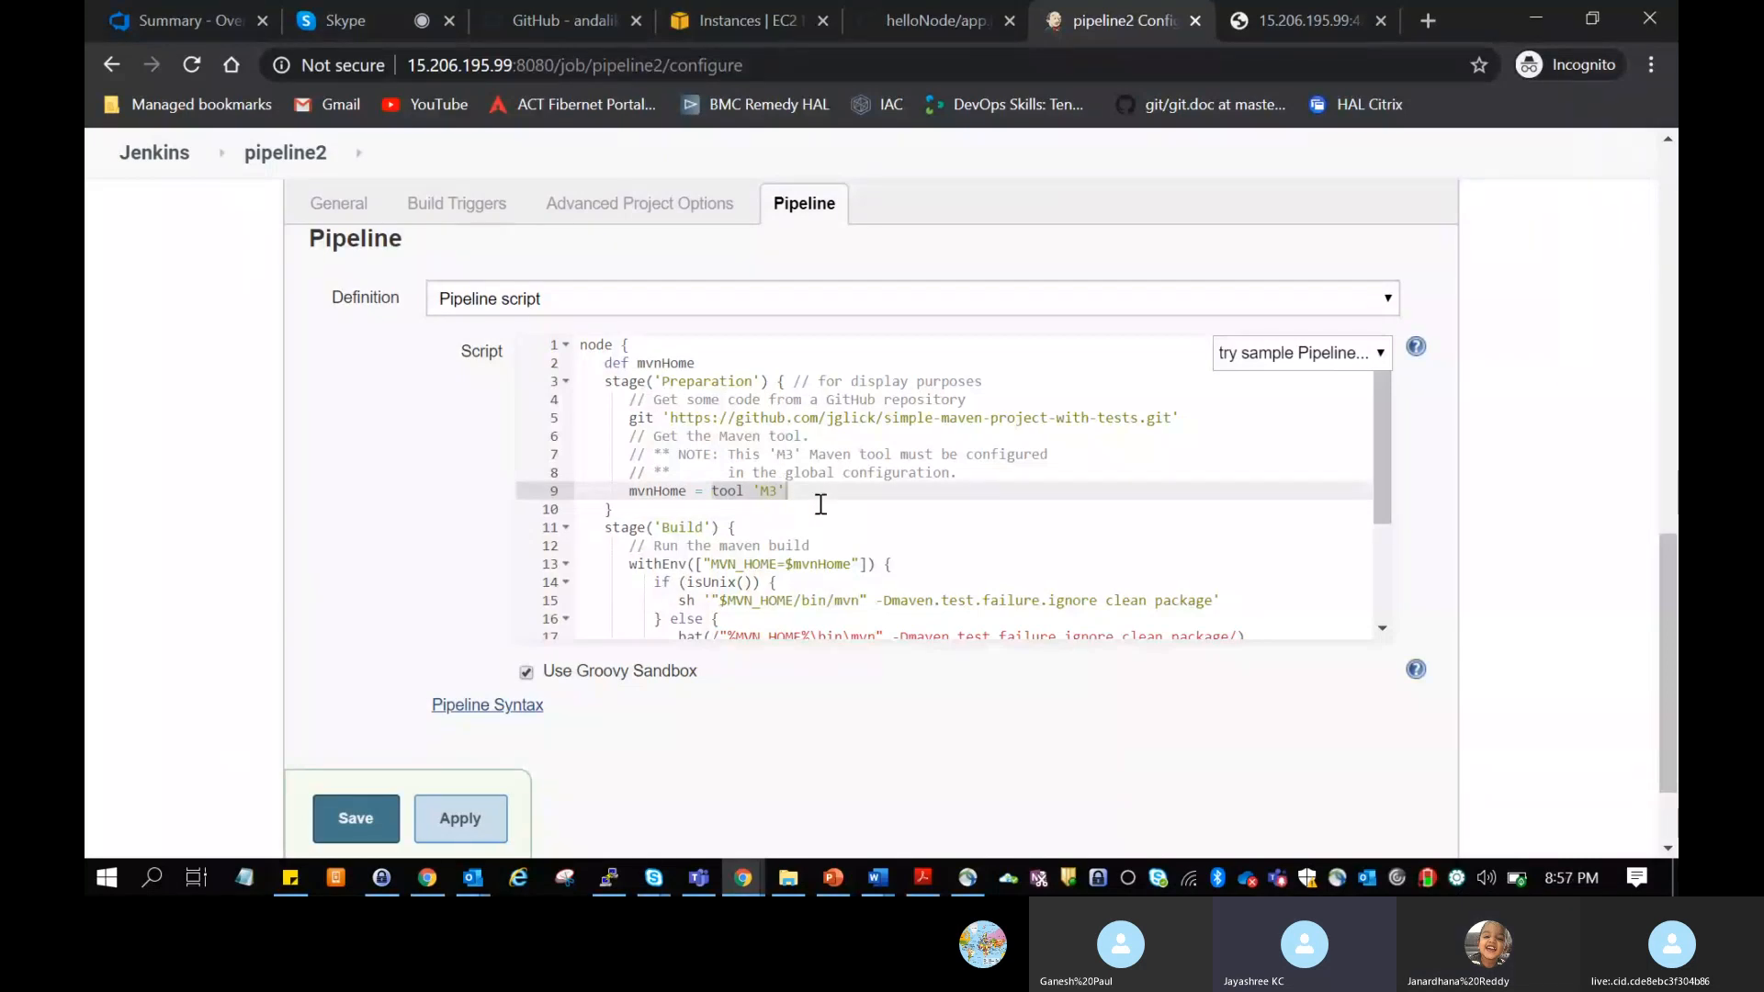
click(810, 490)
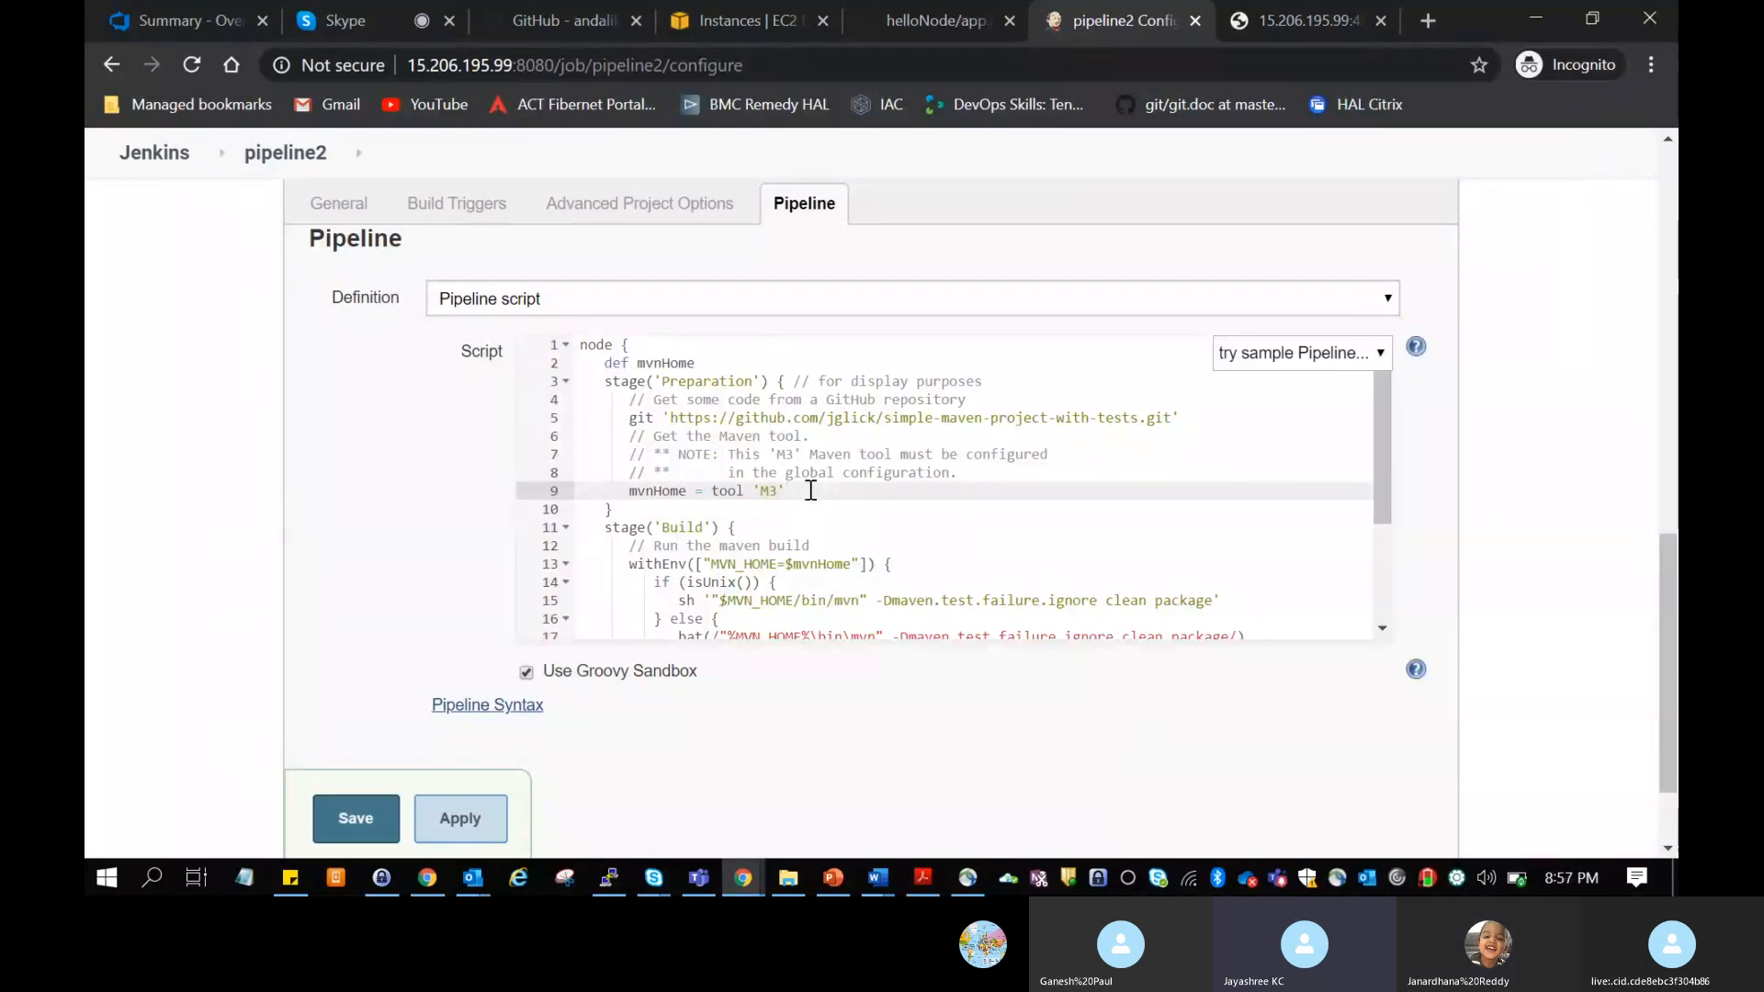
drag(711, 491, 792, 494)
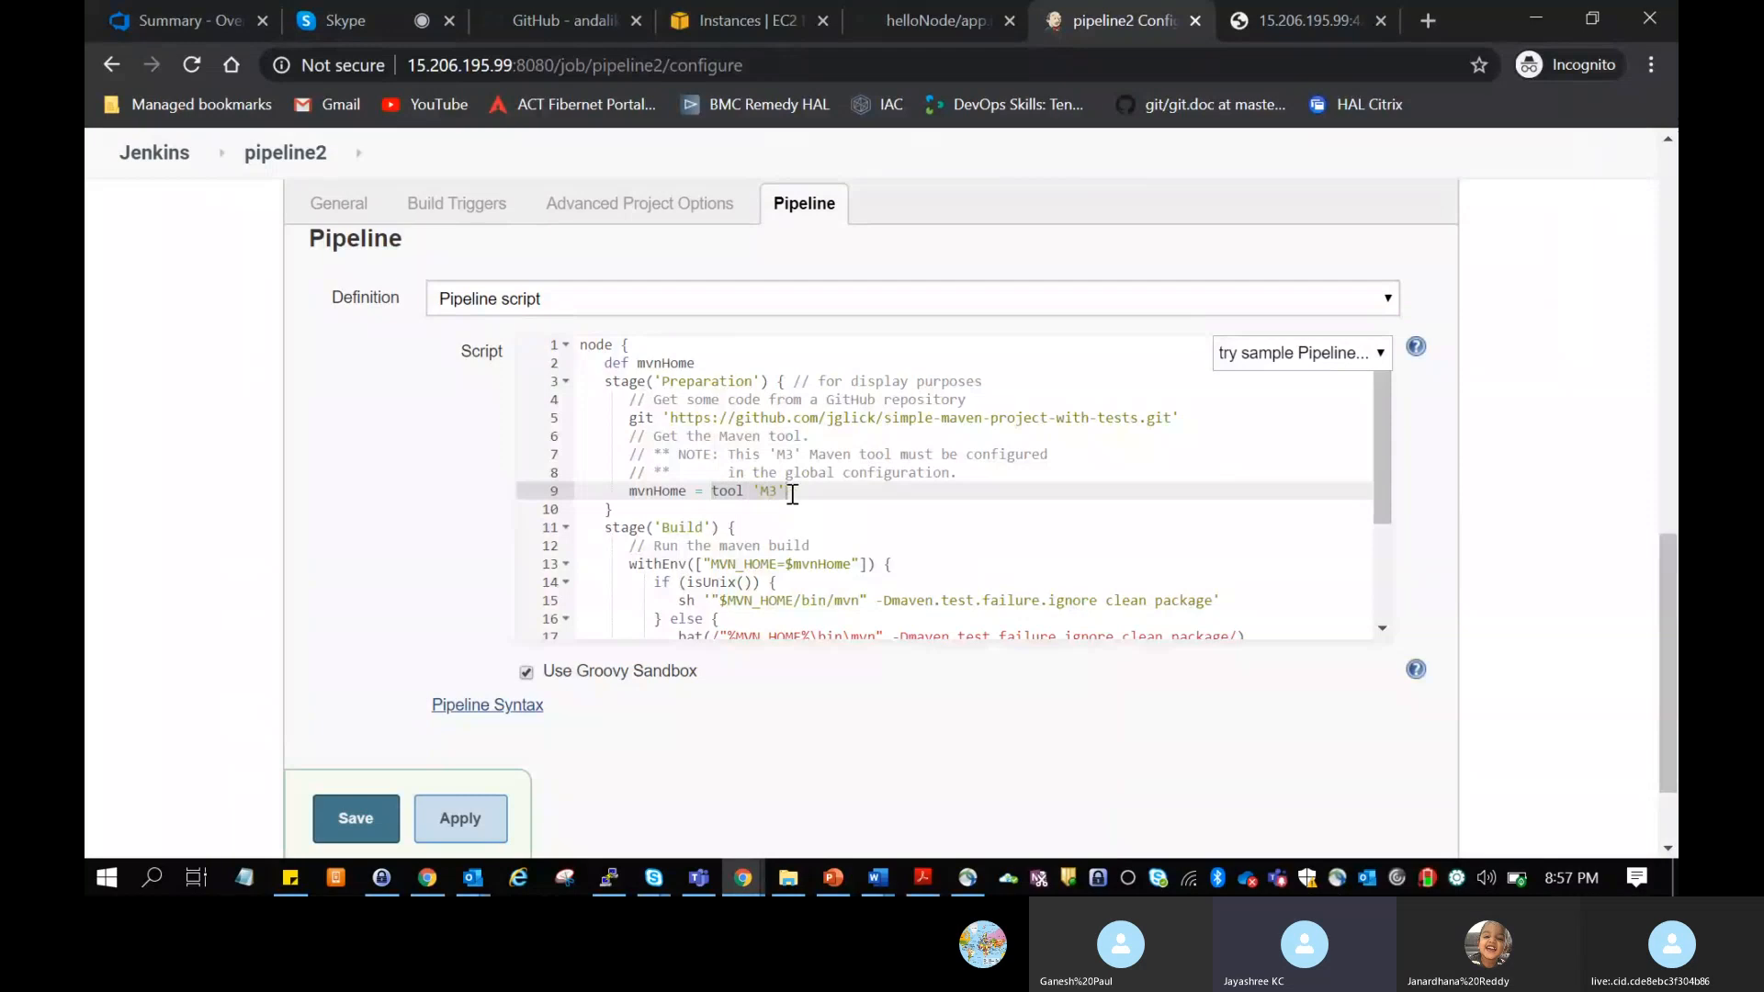
click(809, 497)
Step: Read on through the script to the Build stage and its Maven build comment
scroll(810, 496, up, 1)
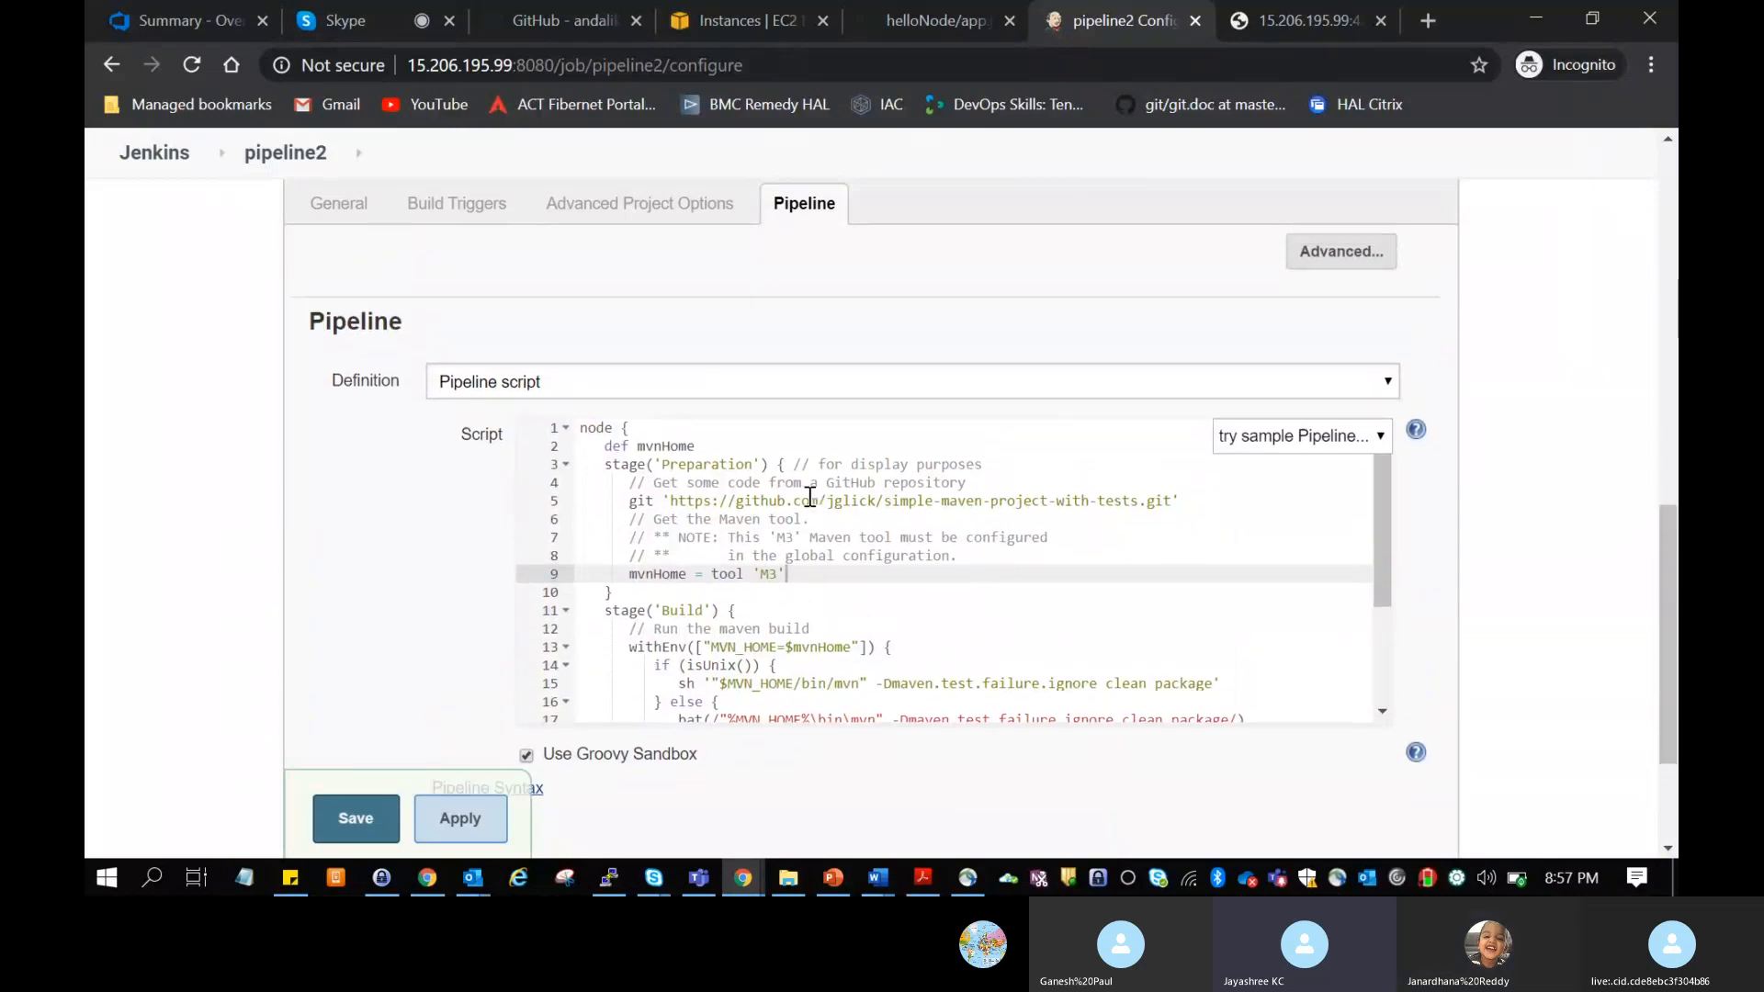
scroll(810, 496, down, 3)
scroll(810, 497, up, 1)
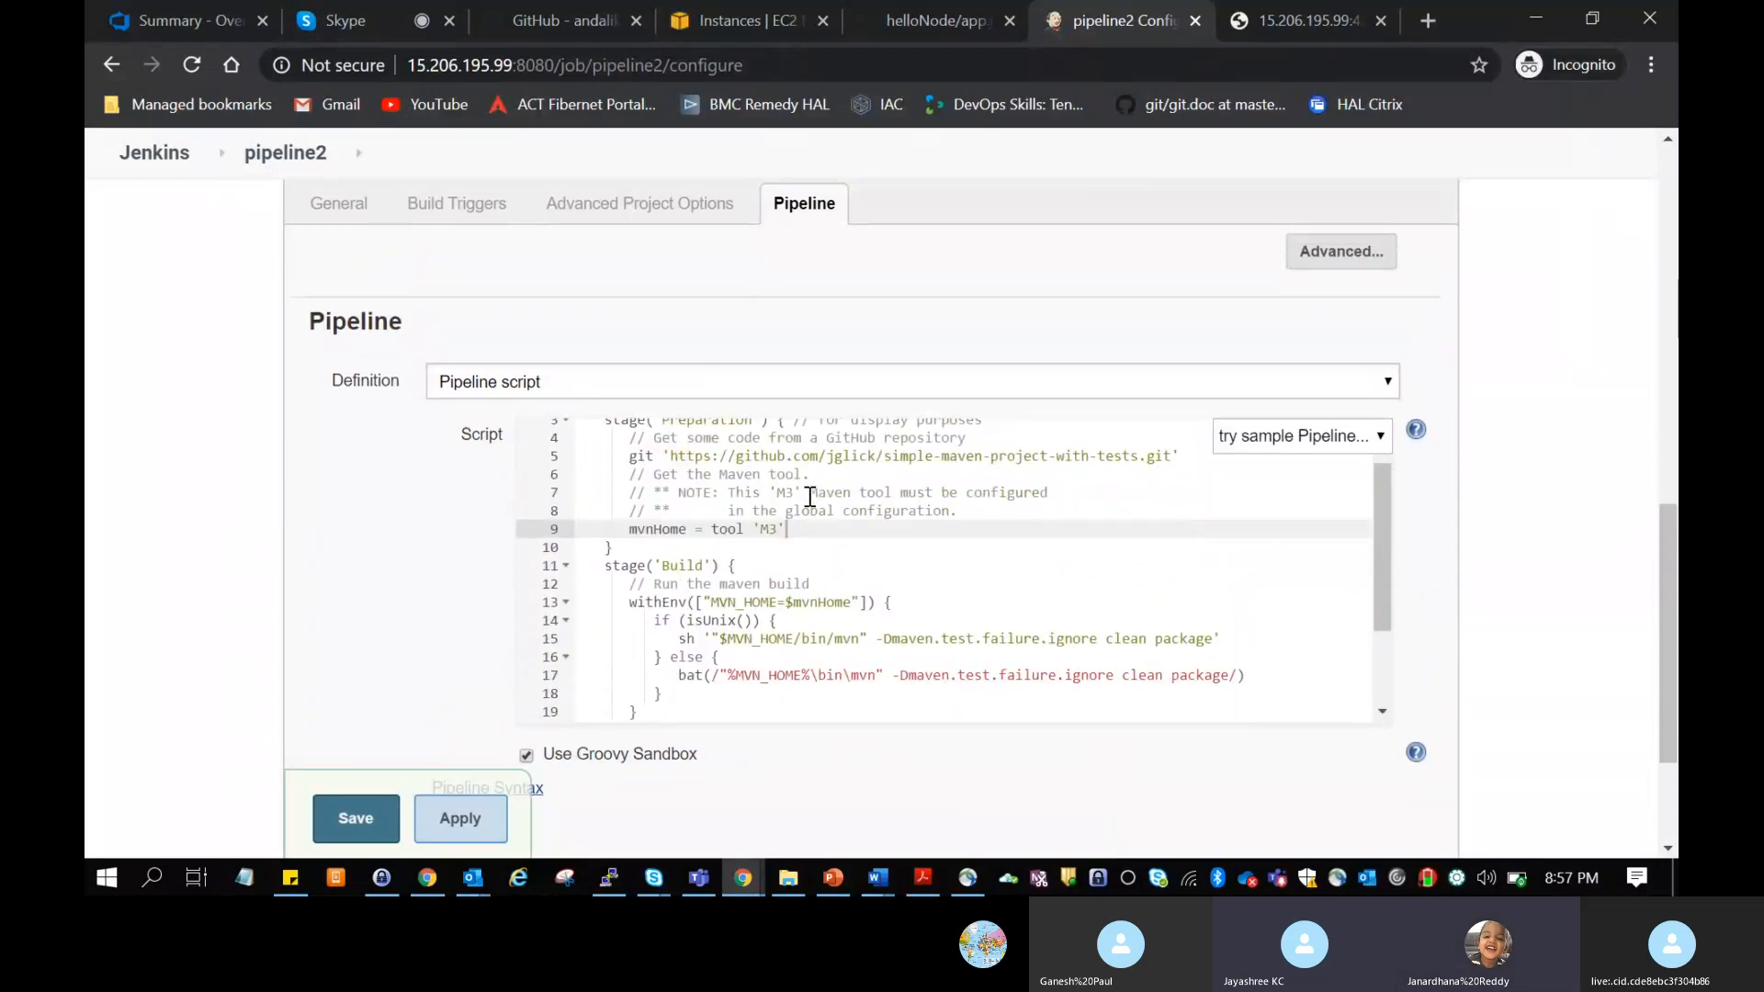
scroll(1096, 509, down, 2)
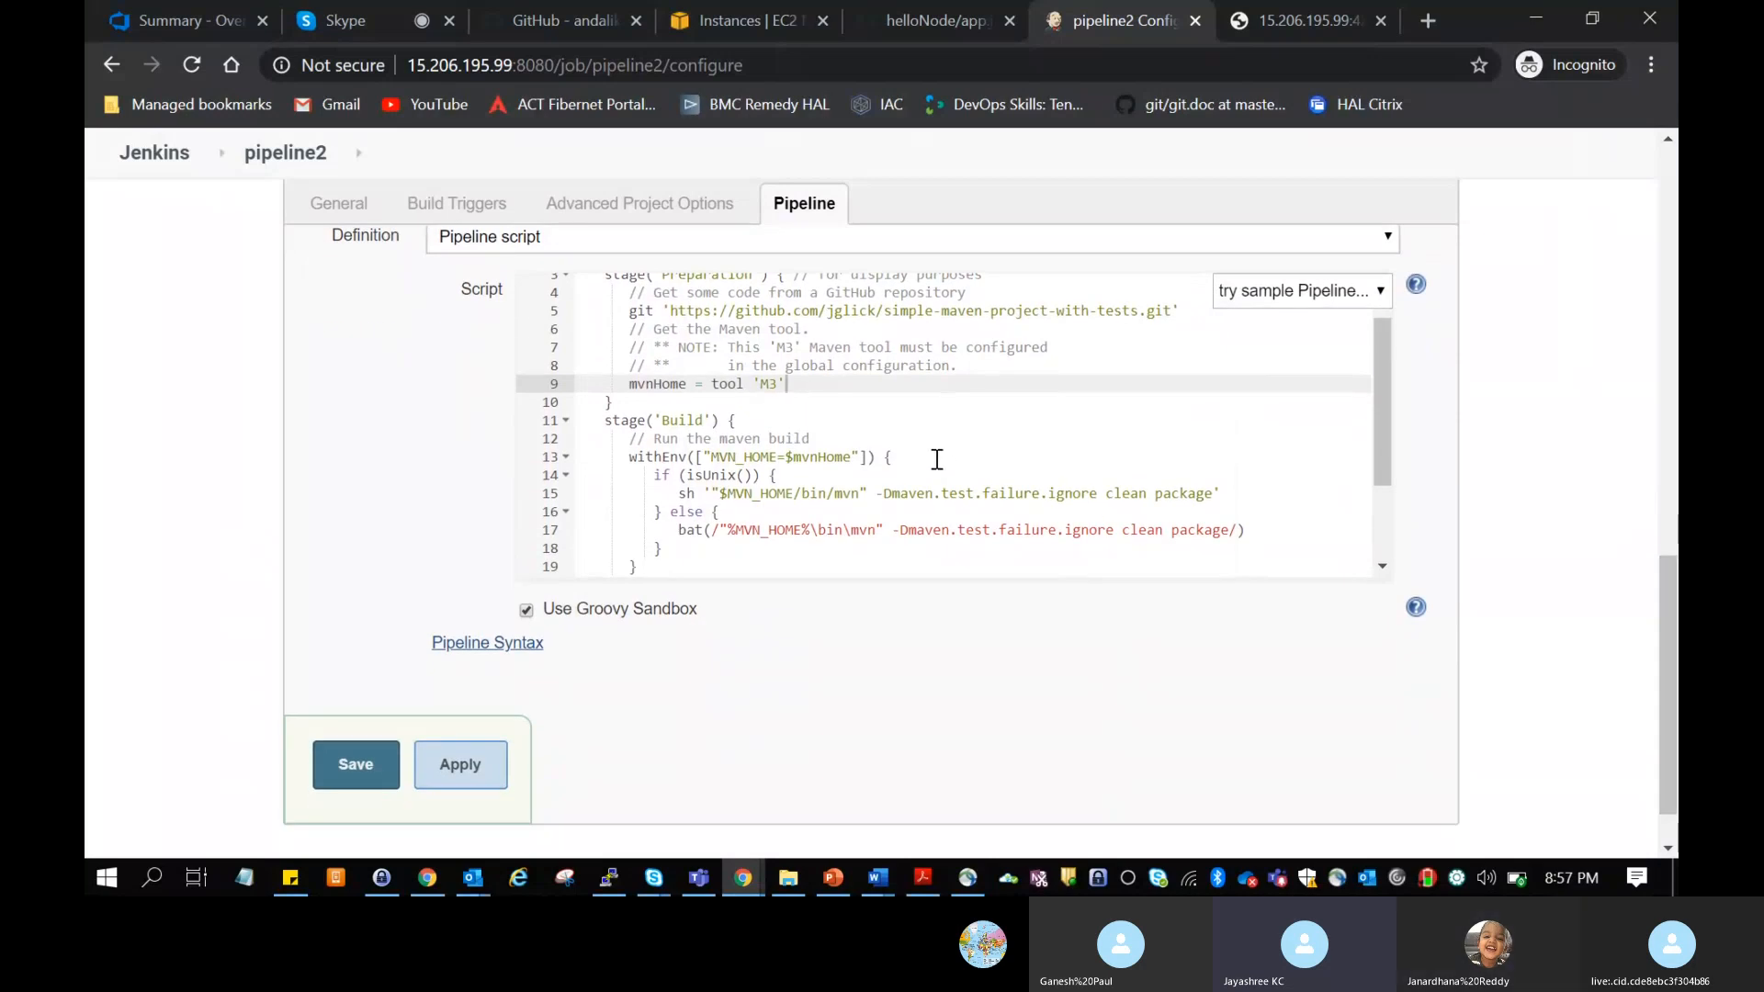
scroll(936, 459, down, 1)
scroll(936, 459, down, 2)
scroll(936, 459, up, 4)
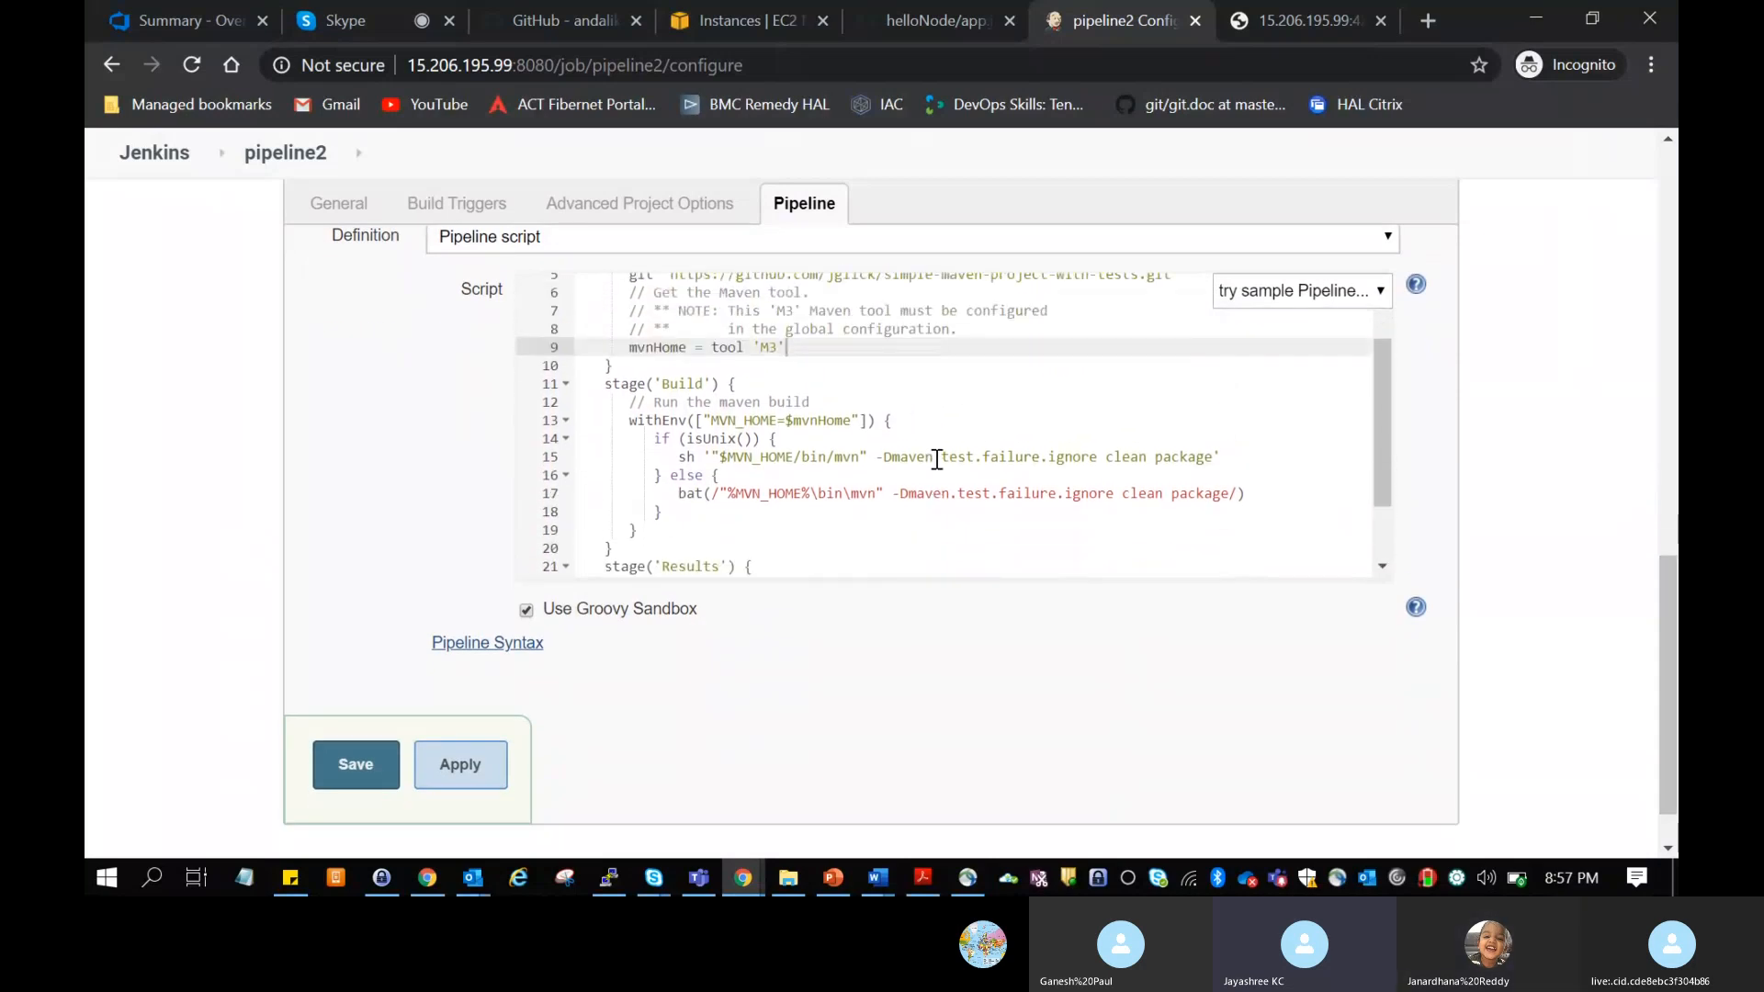
scroll(936, 459, down, 3)
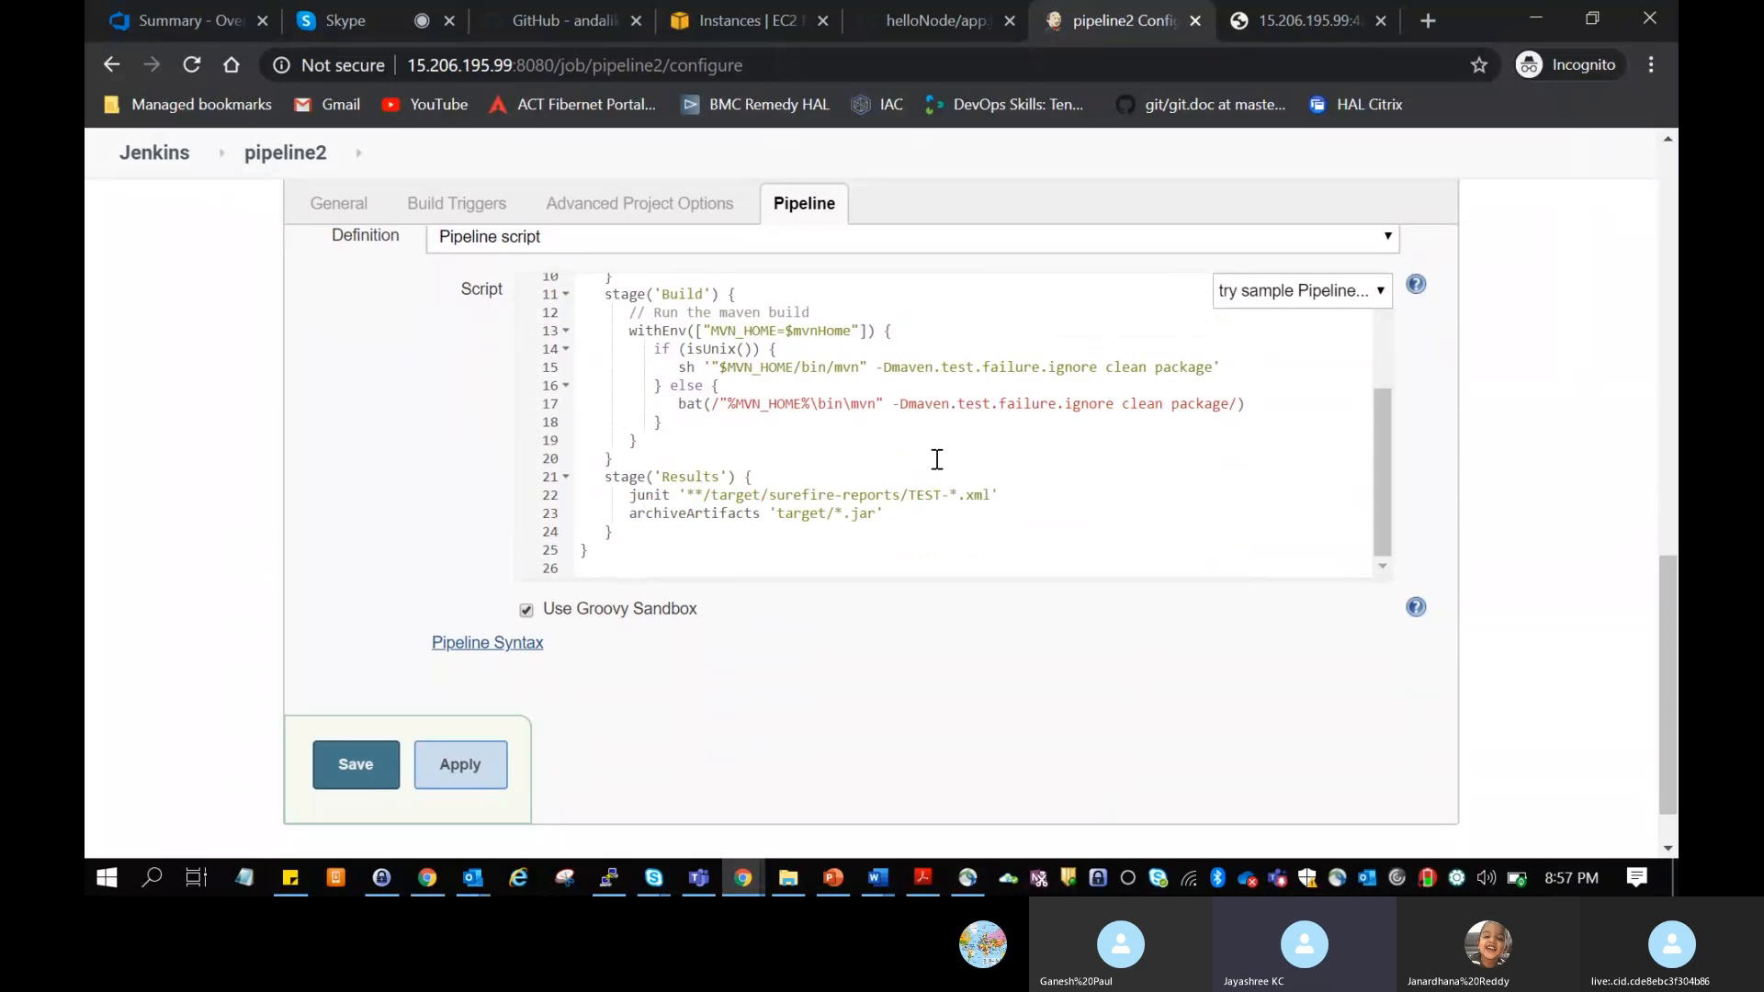
click(712, 329)
key(Up)
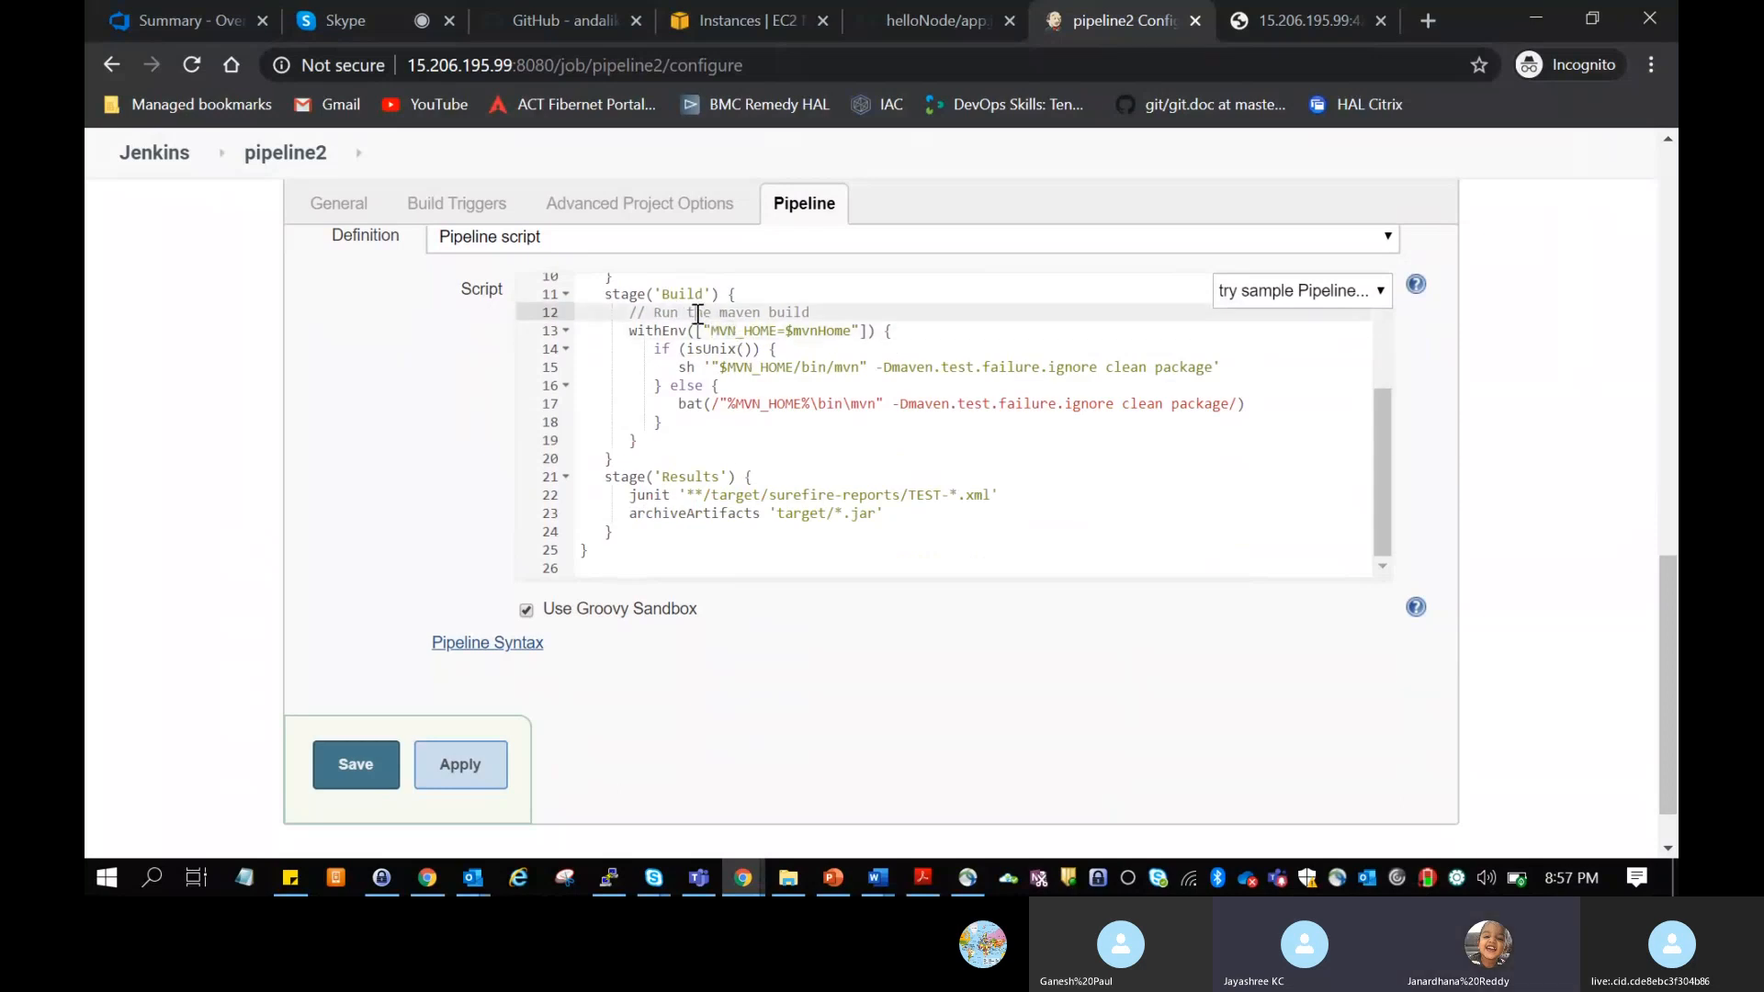
Step: Compare the $mvnHome value in the Build stage's withEnv line with the mvnHome assignment in the Preparation stage
scroll(784, 370, up, 2)
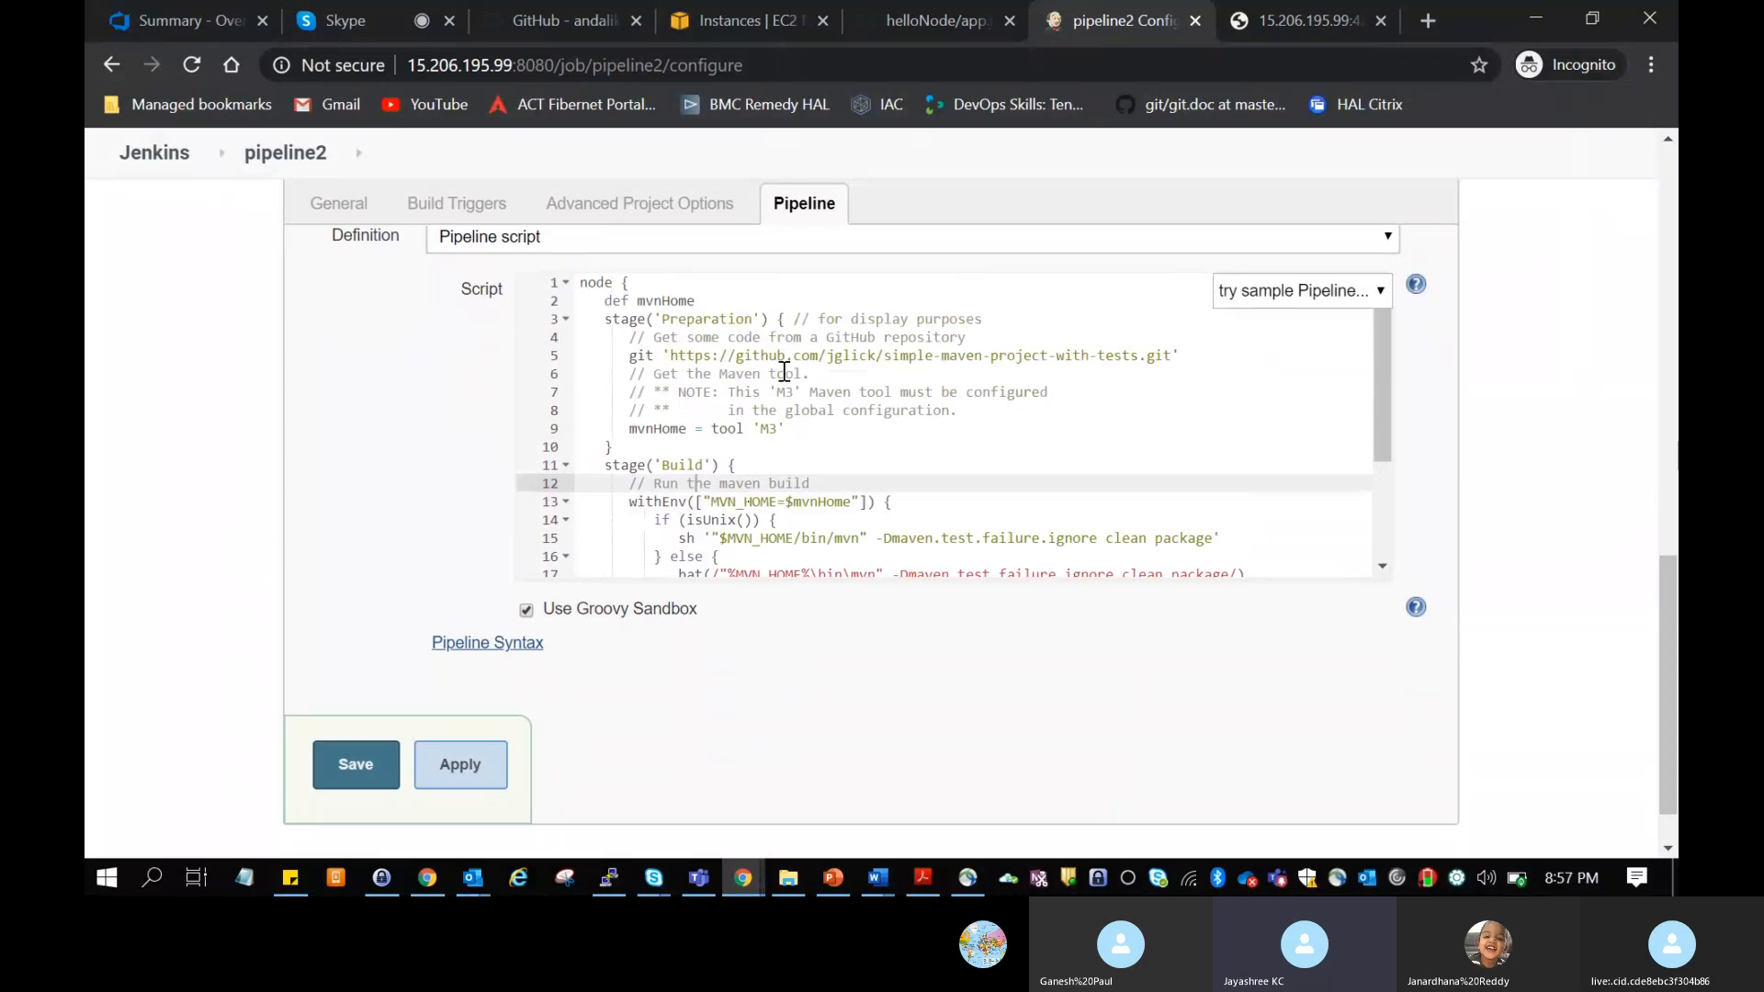
scroll(784, 370, down, 2)
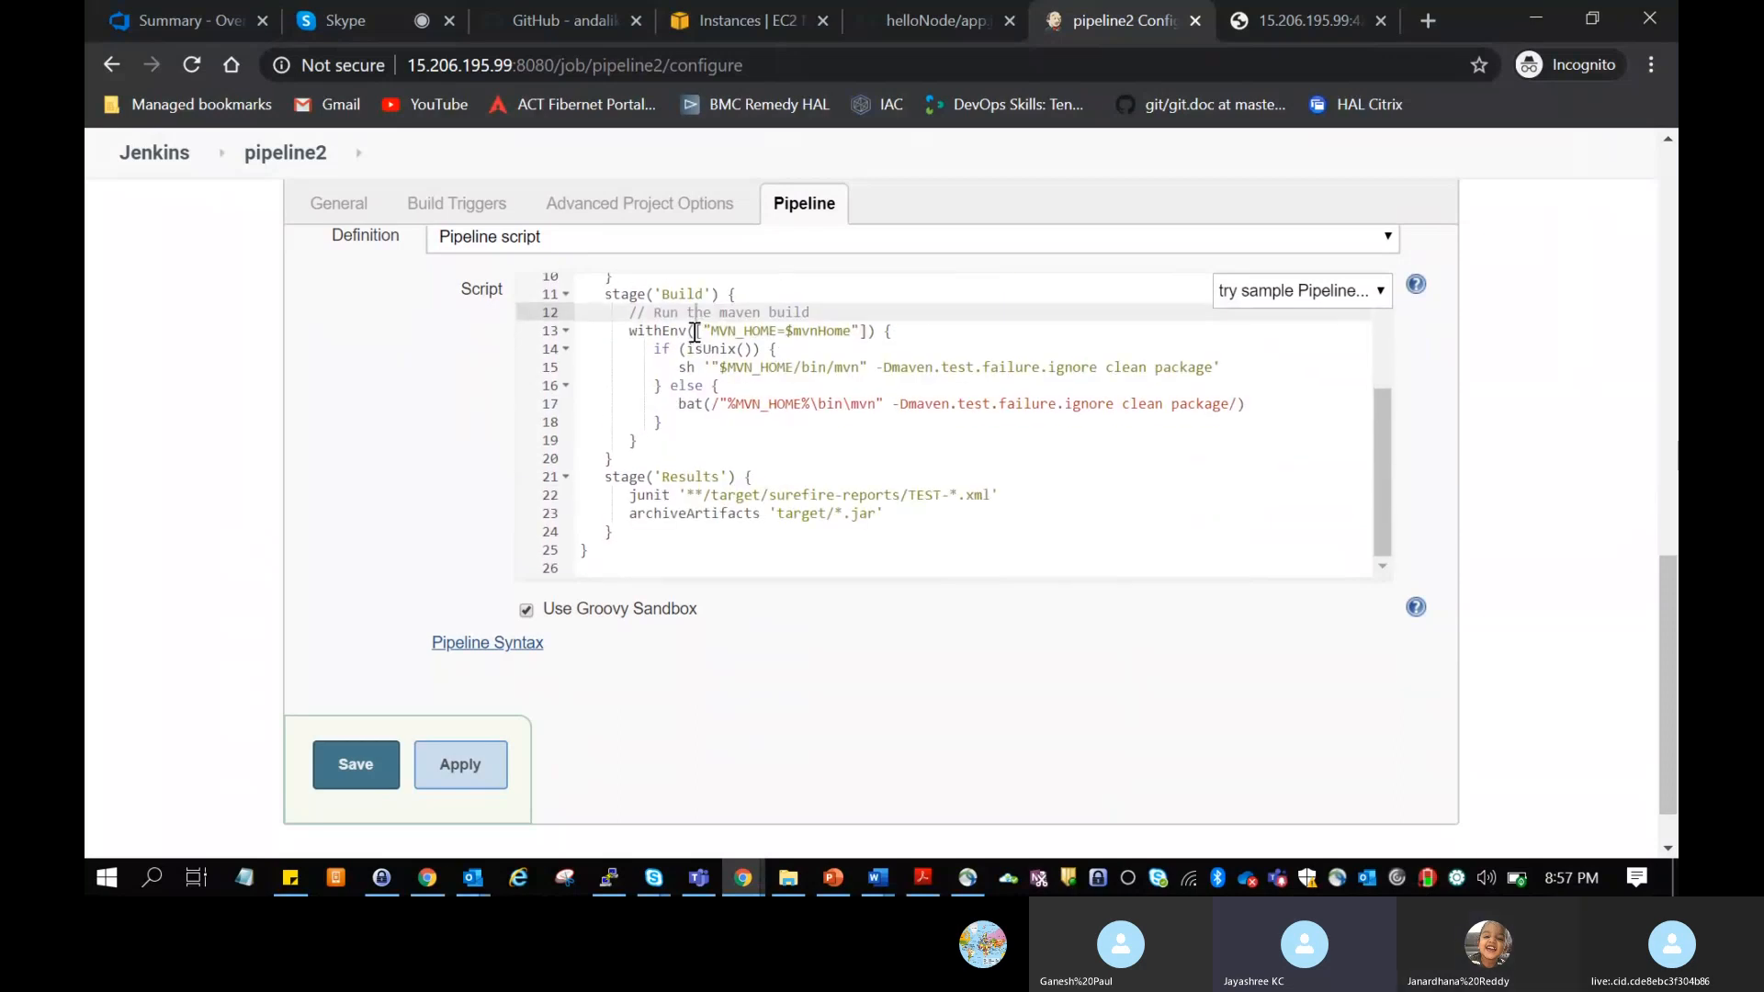
drag(854, 330, 789, 329)
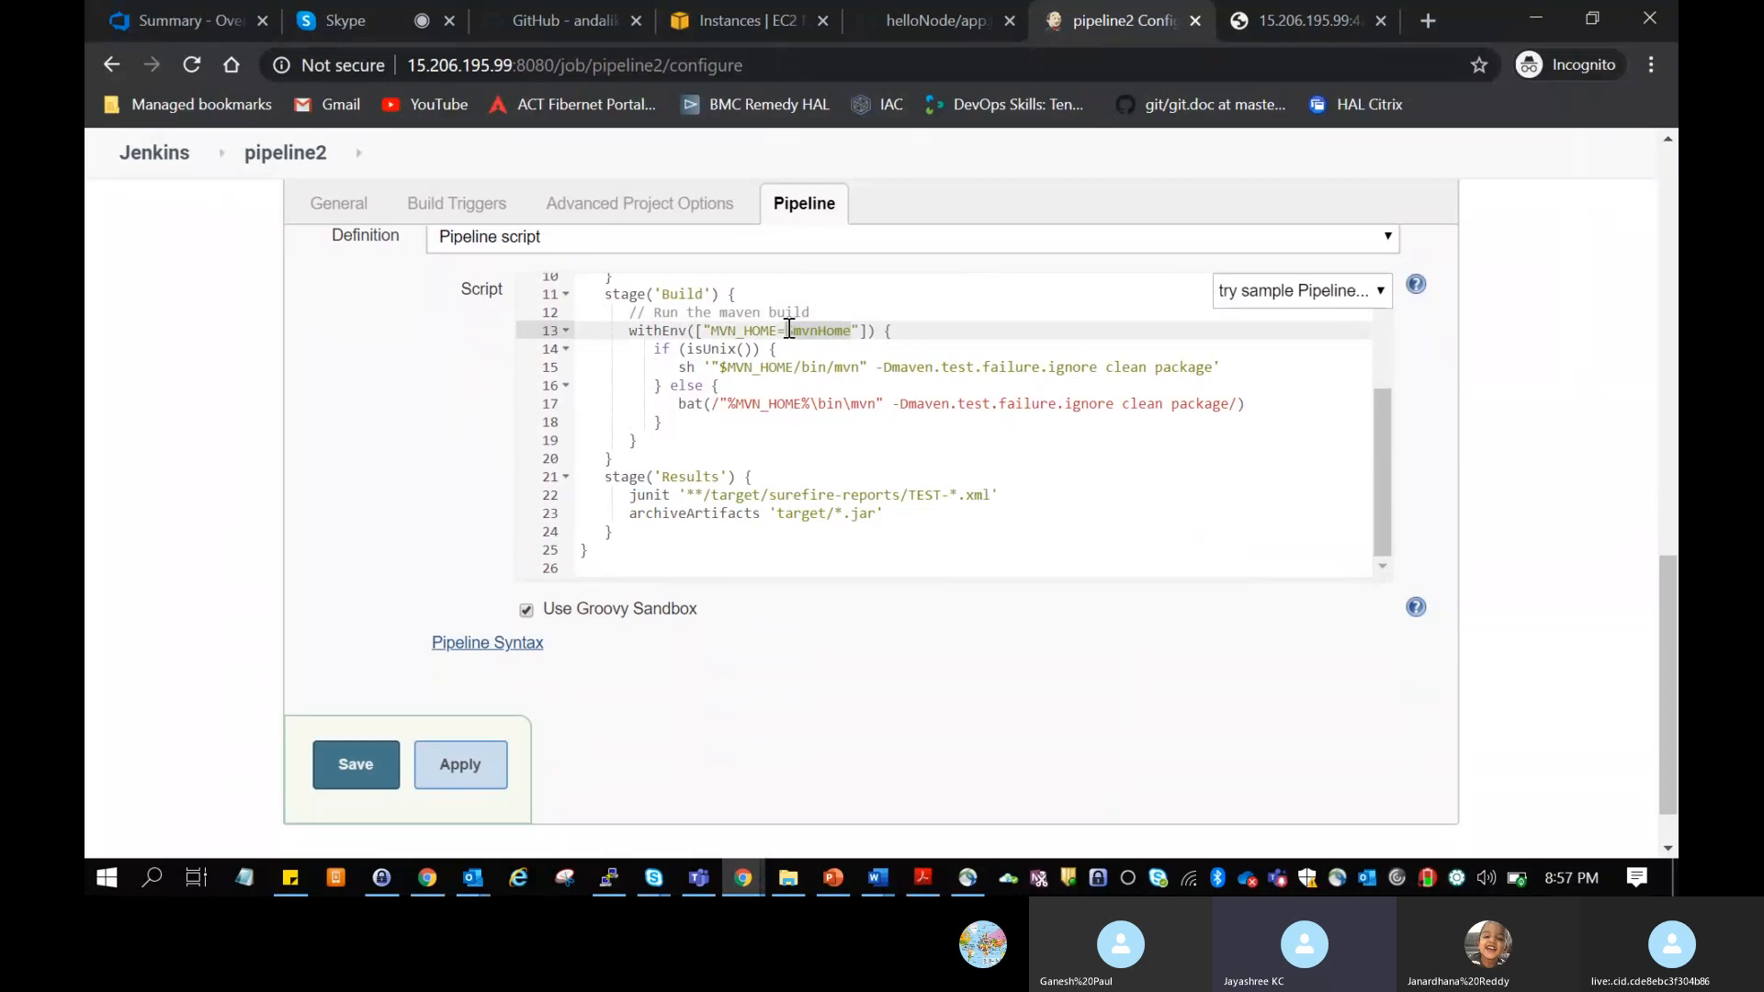
click(836, 332)
scroll(837, 339, up, 3)
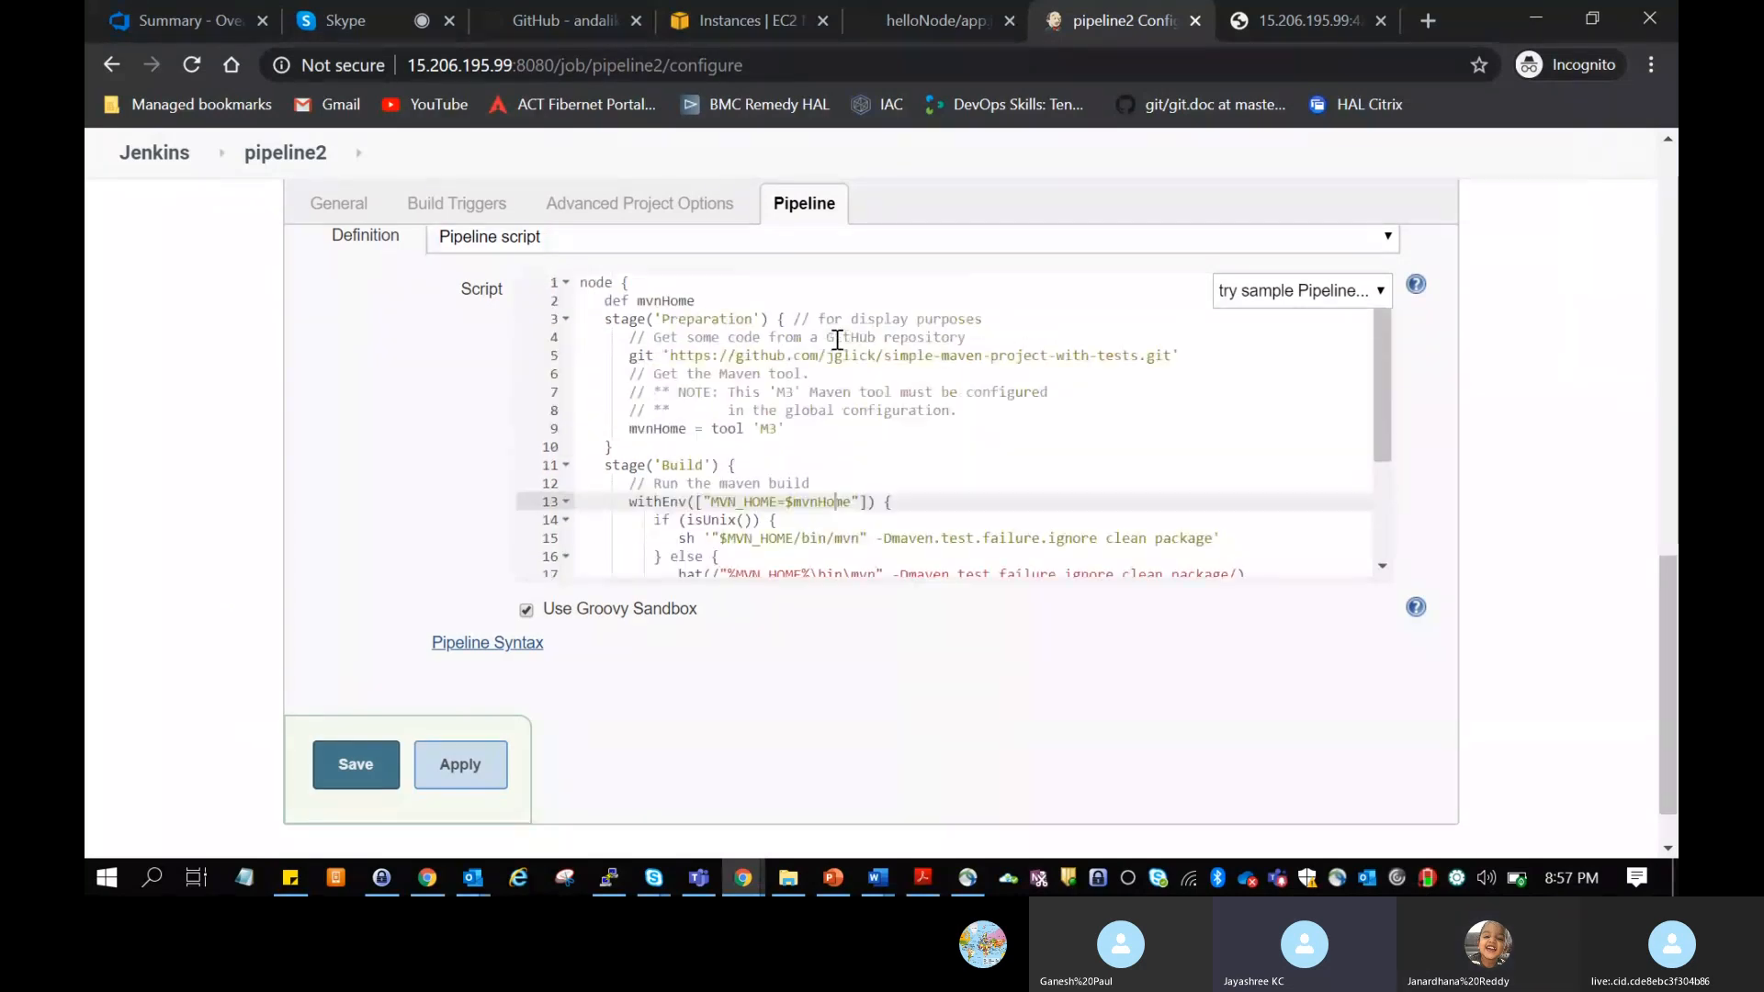
click(785, 429)
scroll(818, 429, down, 3)
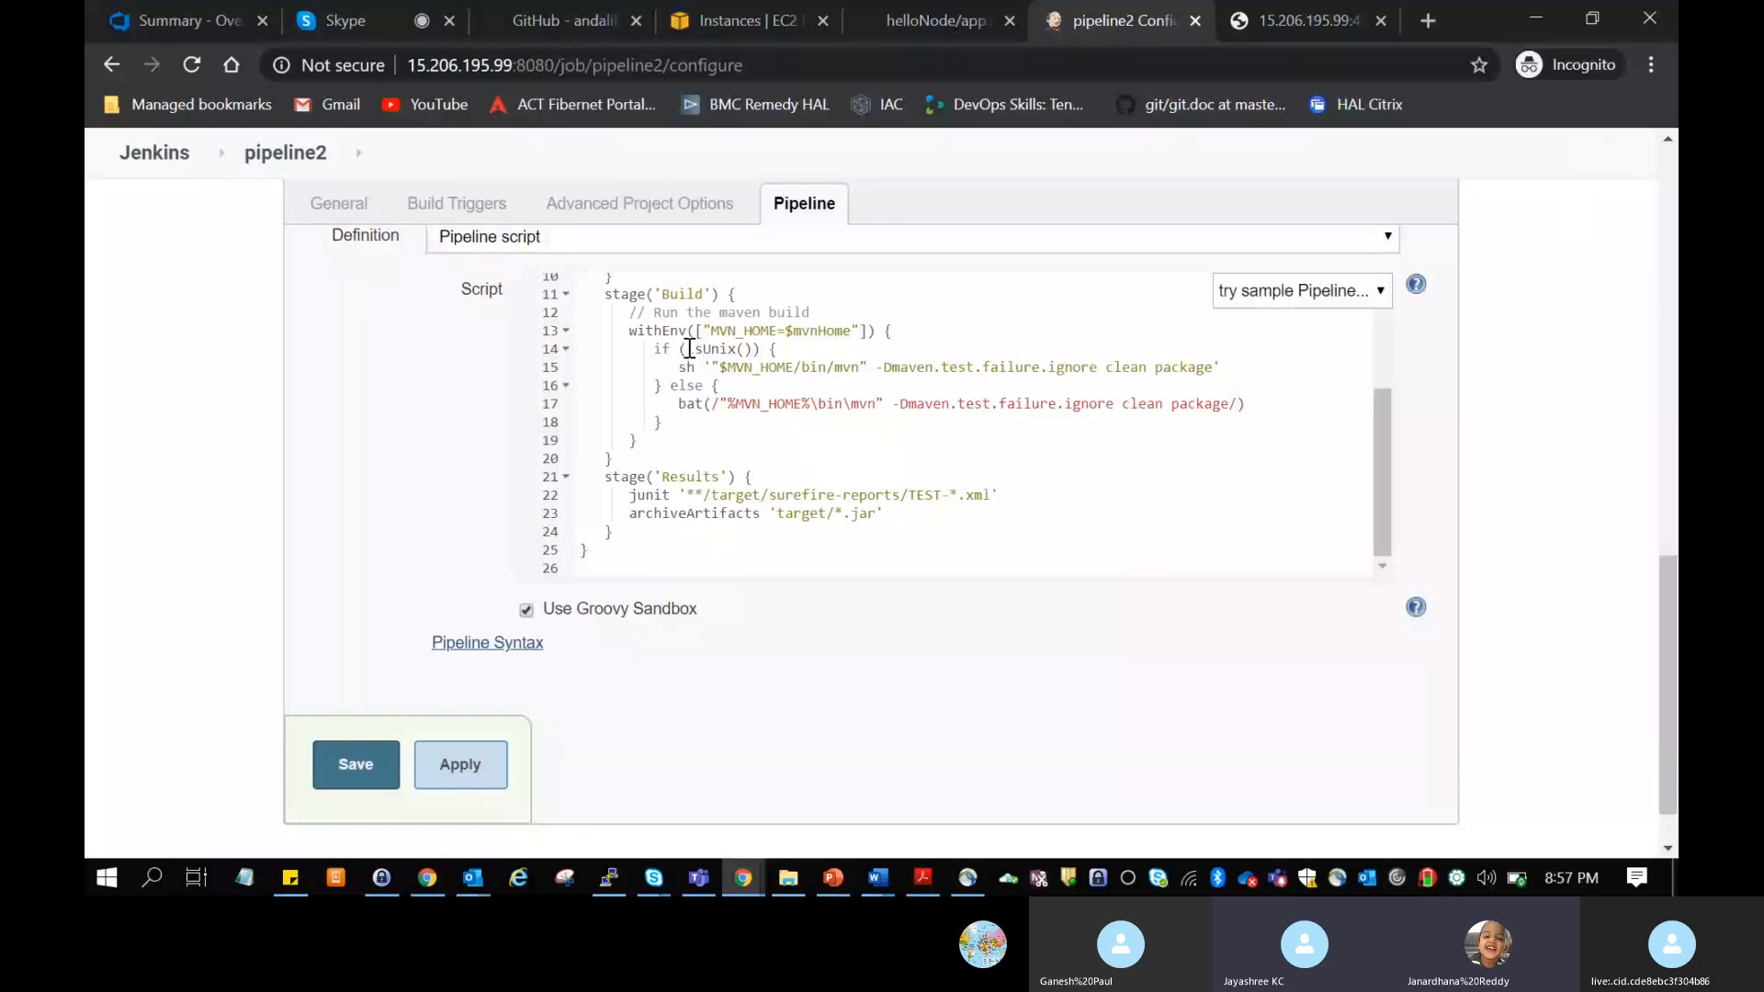
Step: Examine the isUnix condition in the Build stage, with its sh Maven command and the bat command in the else branch
click(744, 349)
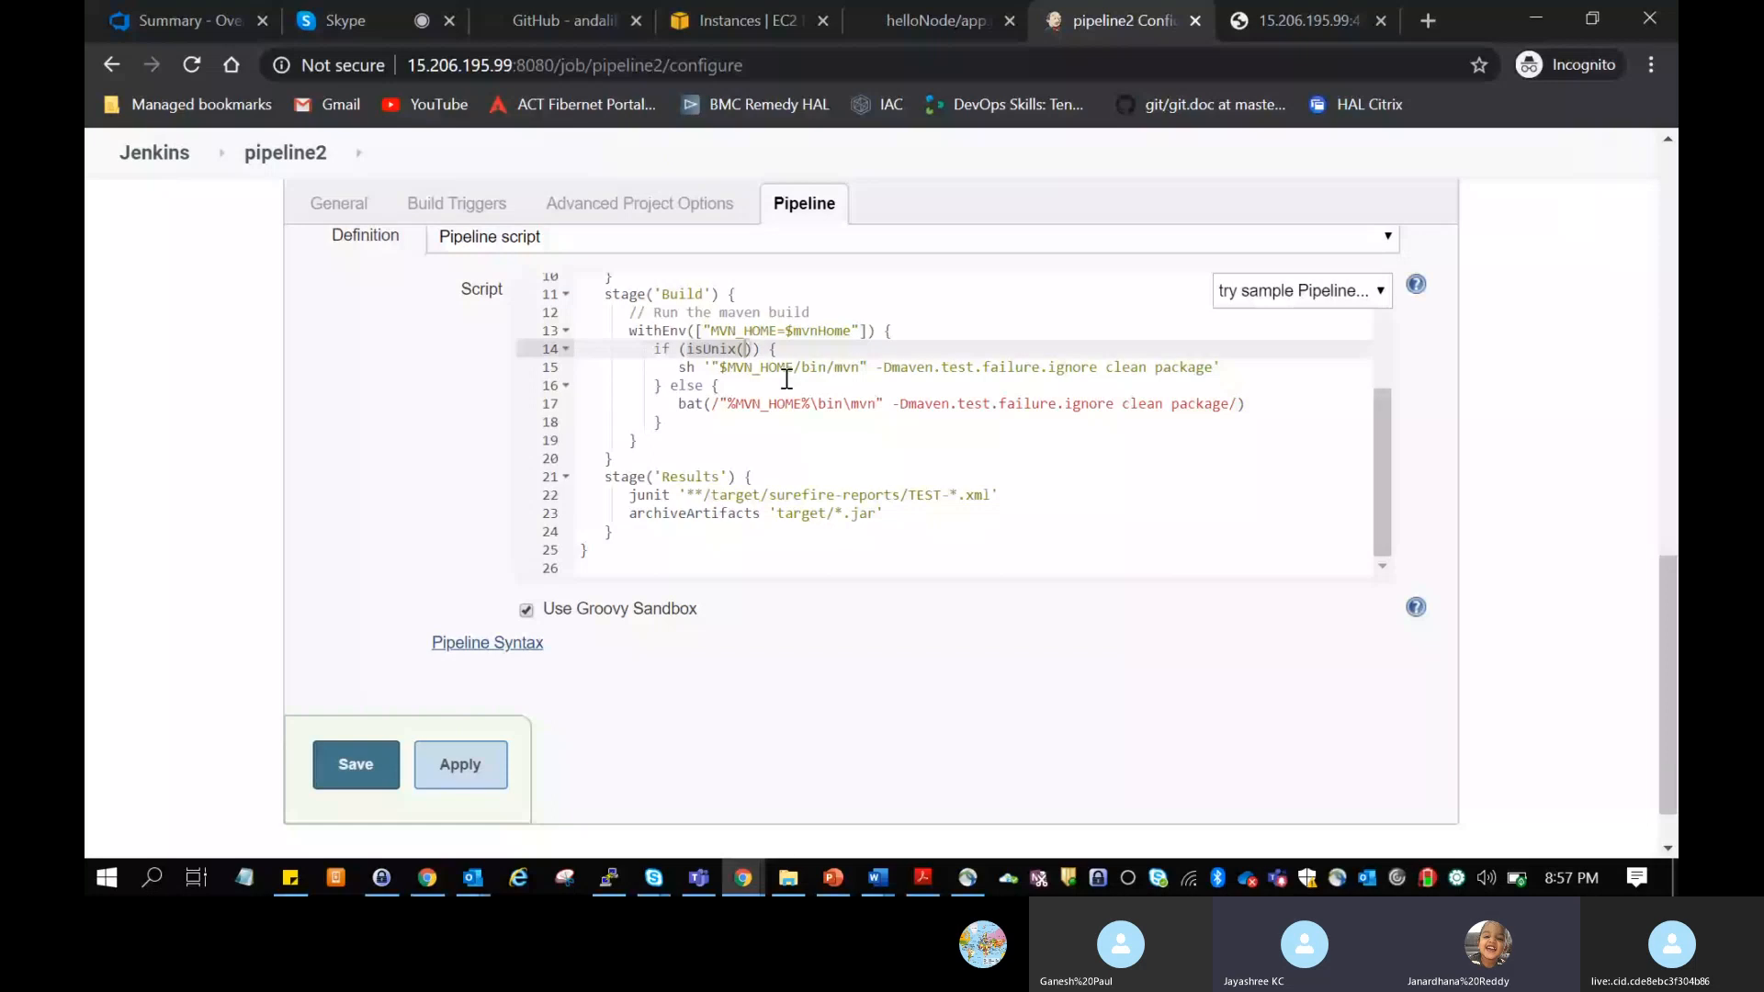
click(724, 368)
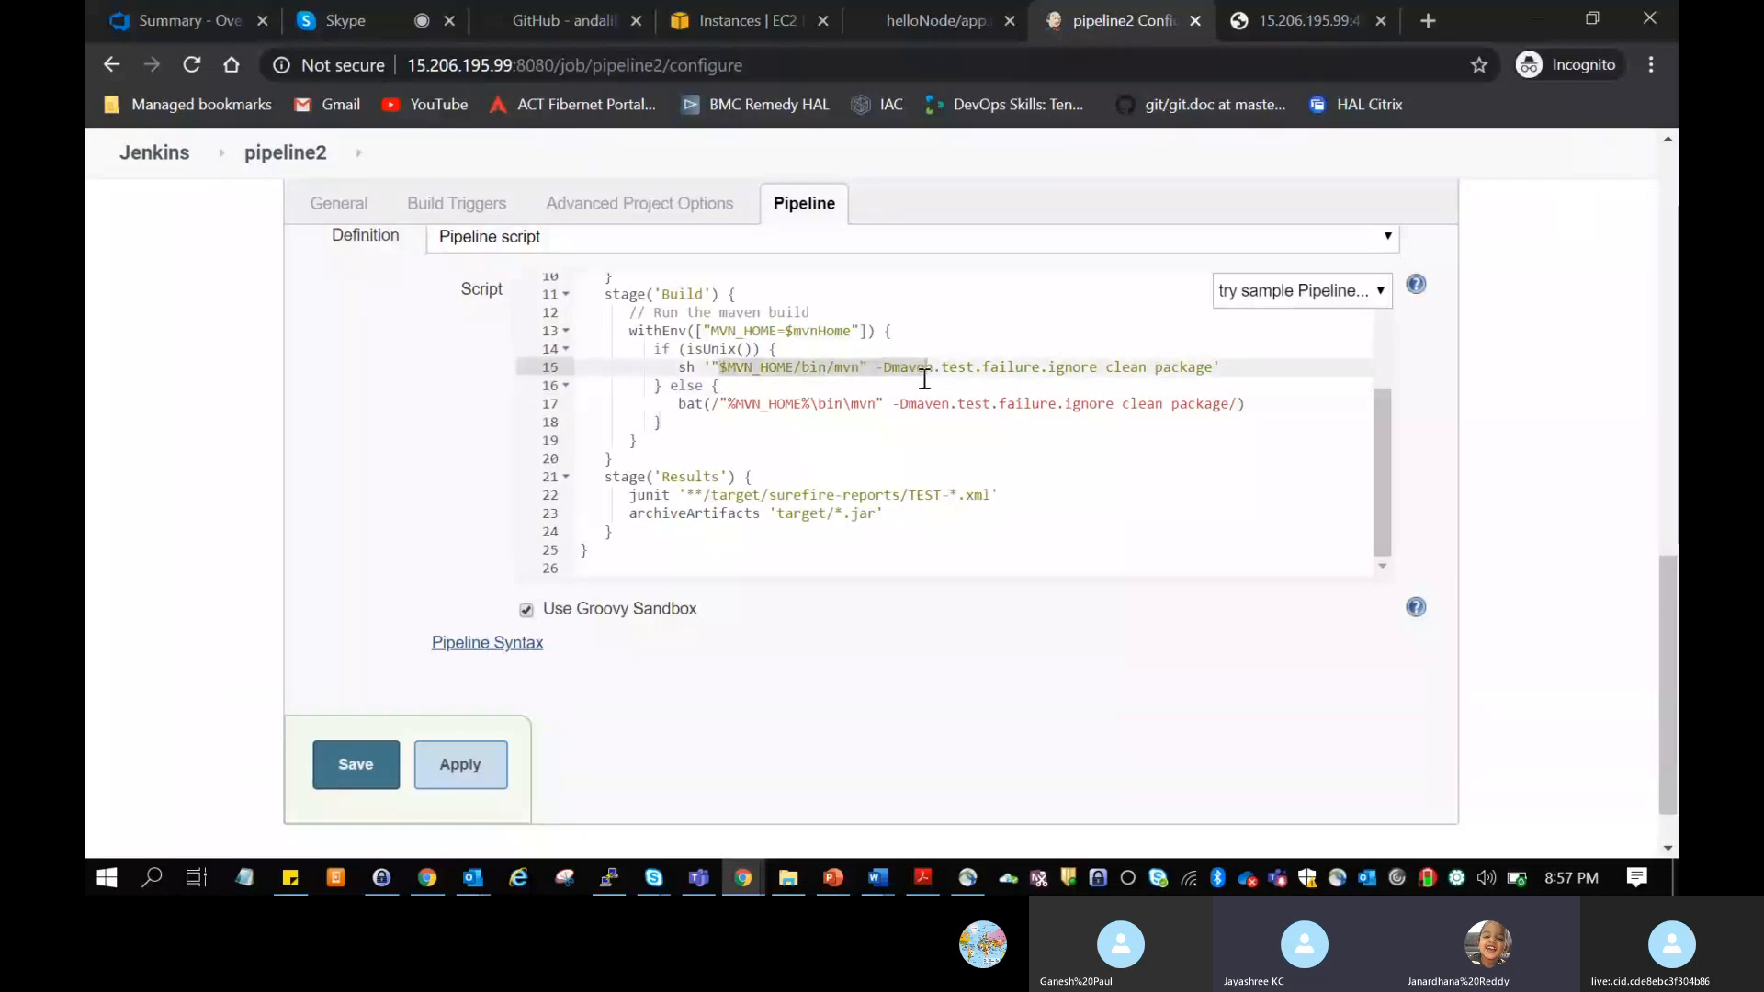
click(910, 440)
drag(716, 400, 1199, 409)
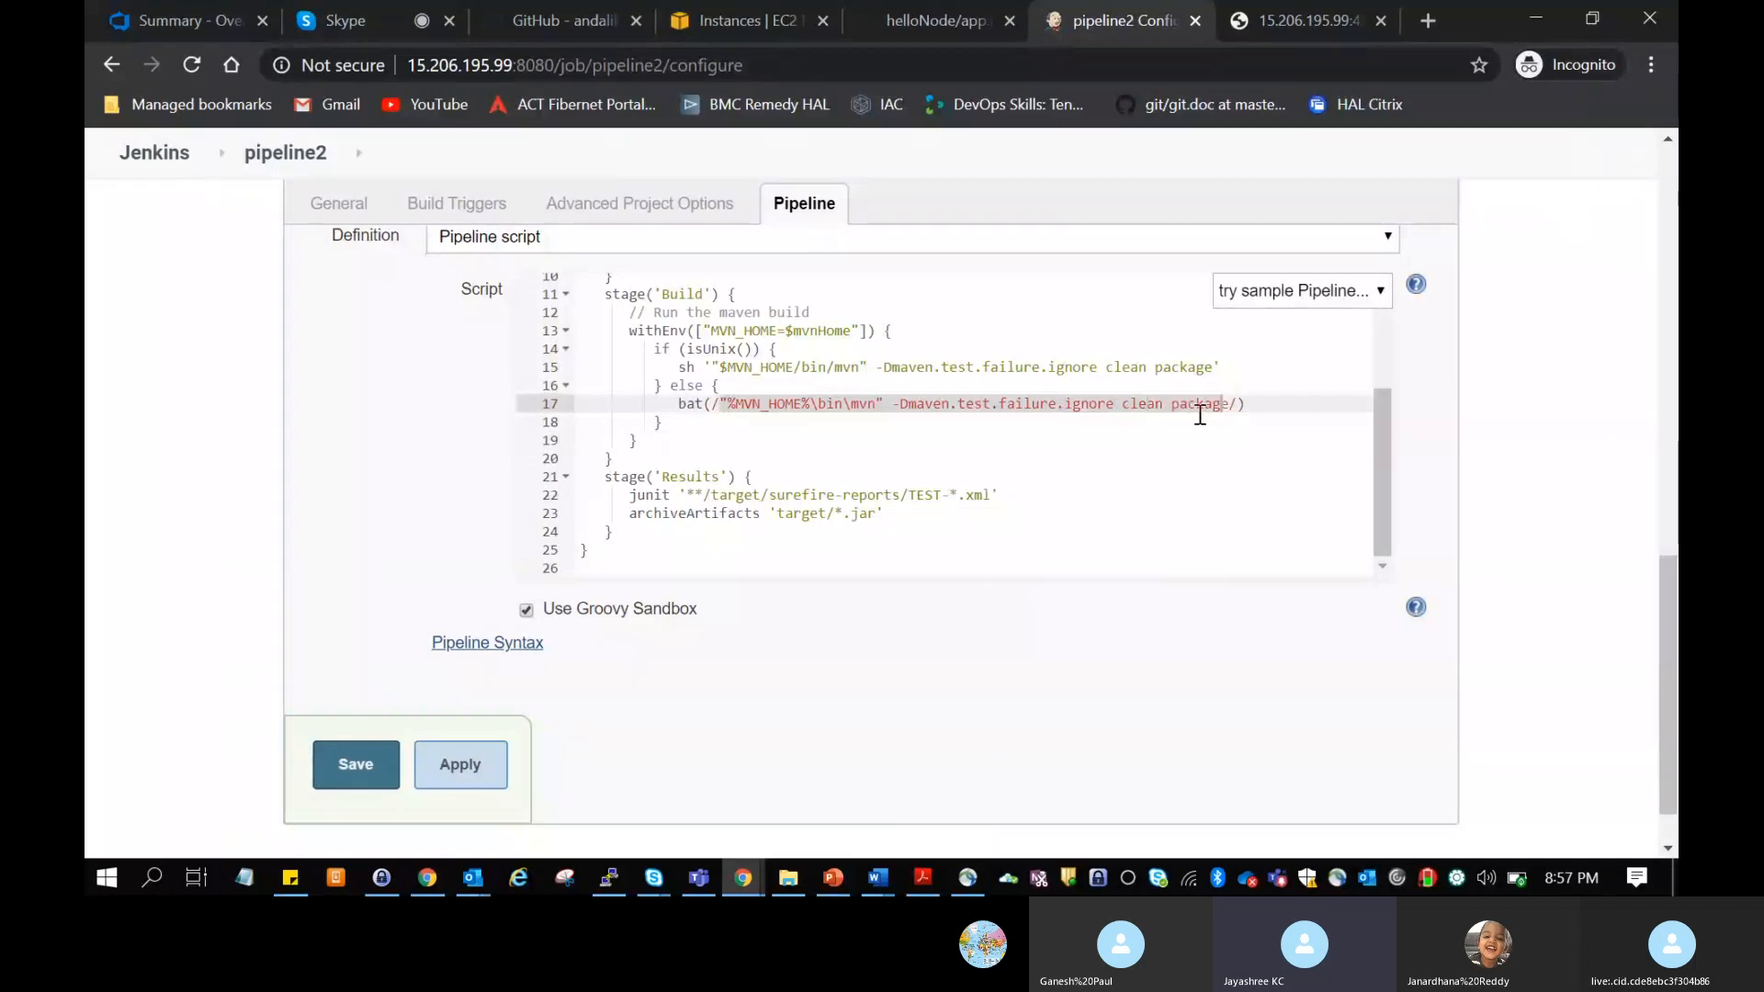
click(1039, 438)
scroll(1041, 441, down, 1)
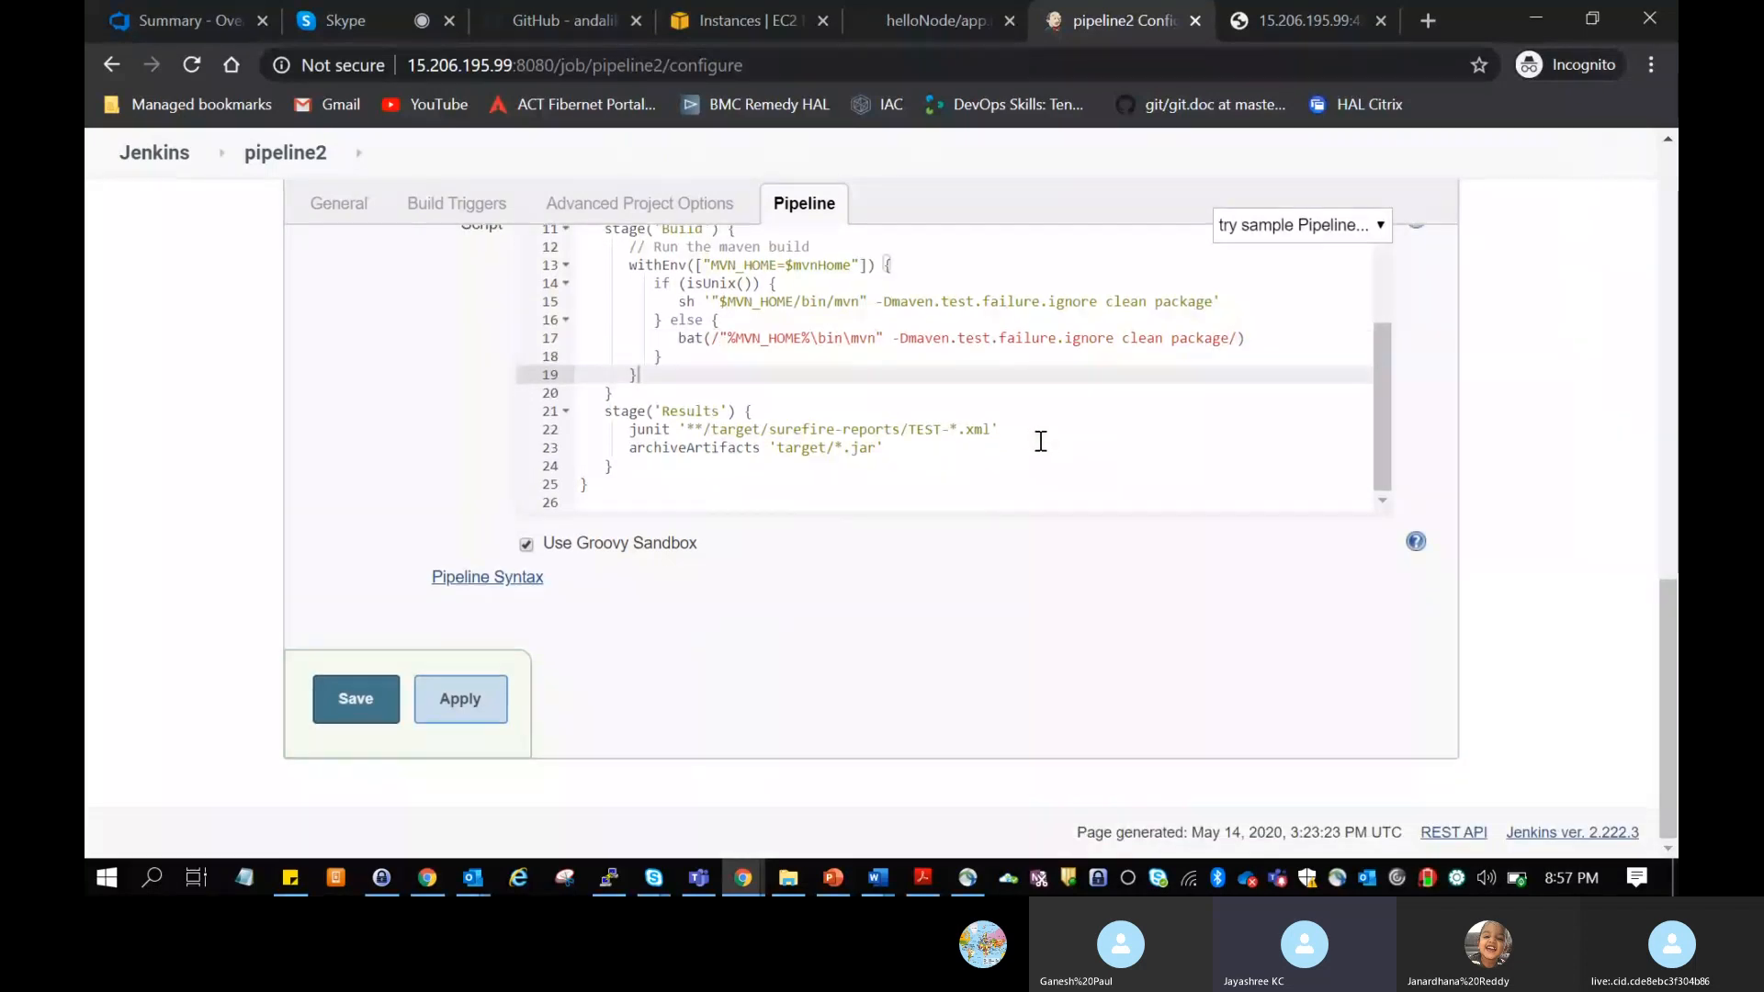
Step: Examine the Results stage's junit and archiveArtifacts lines, including the target/*.jar path, and return to the start of the script
drag(662, 416, 777, 450)
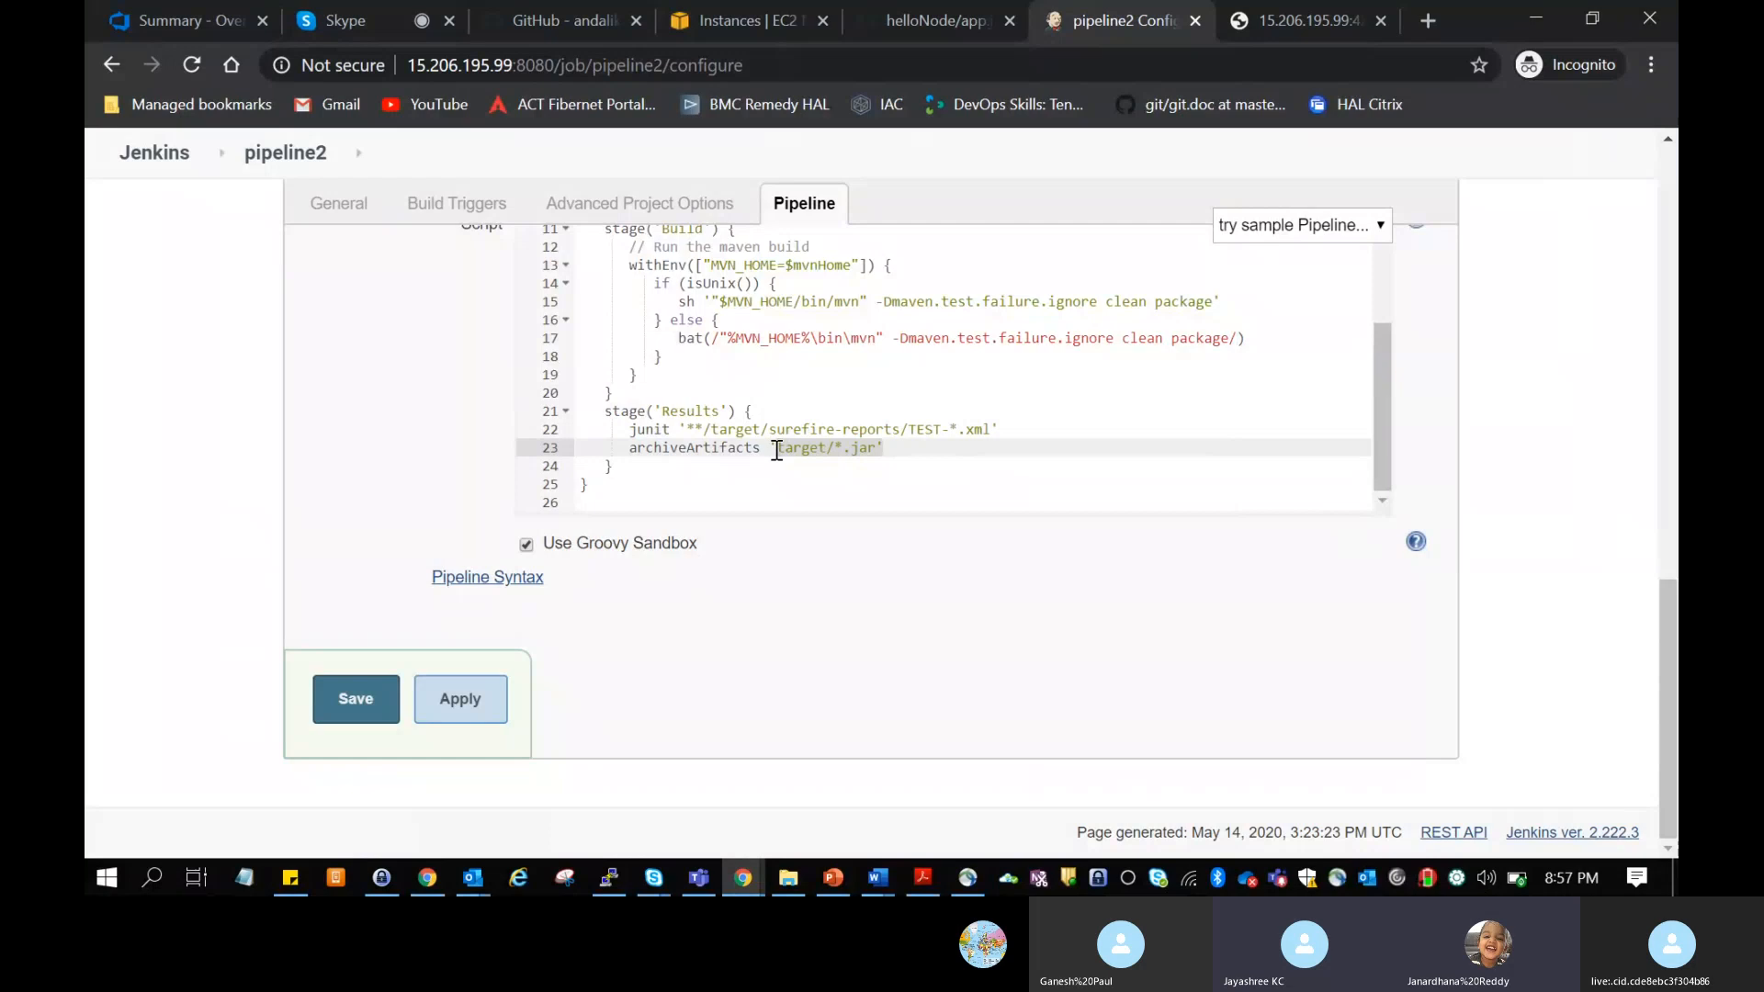
click(982, 475)
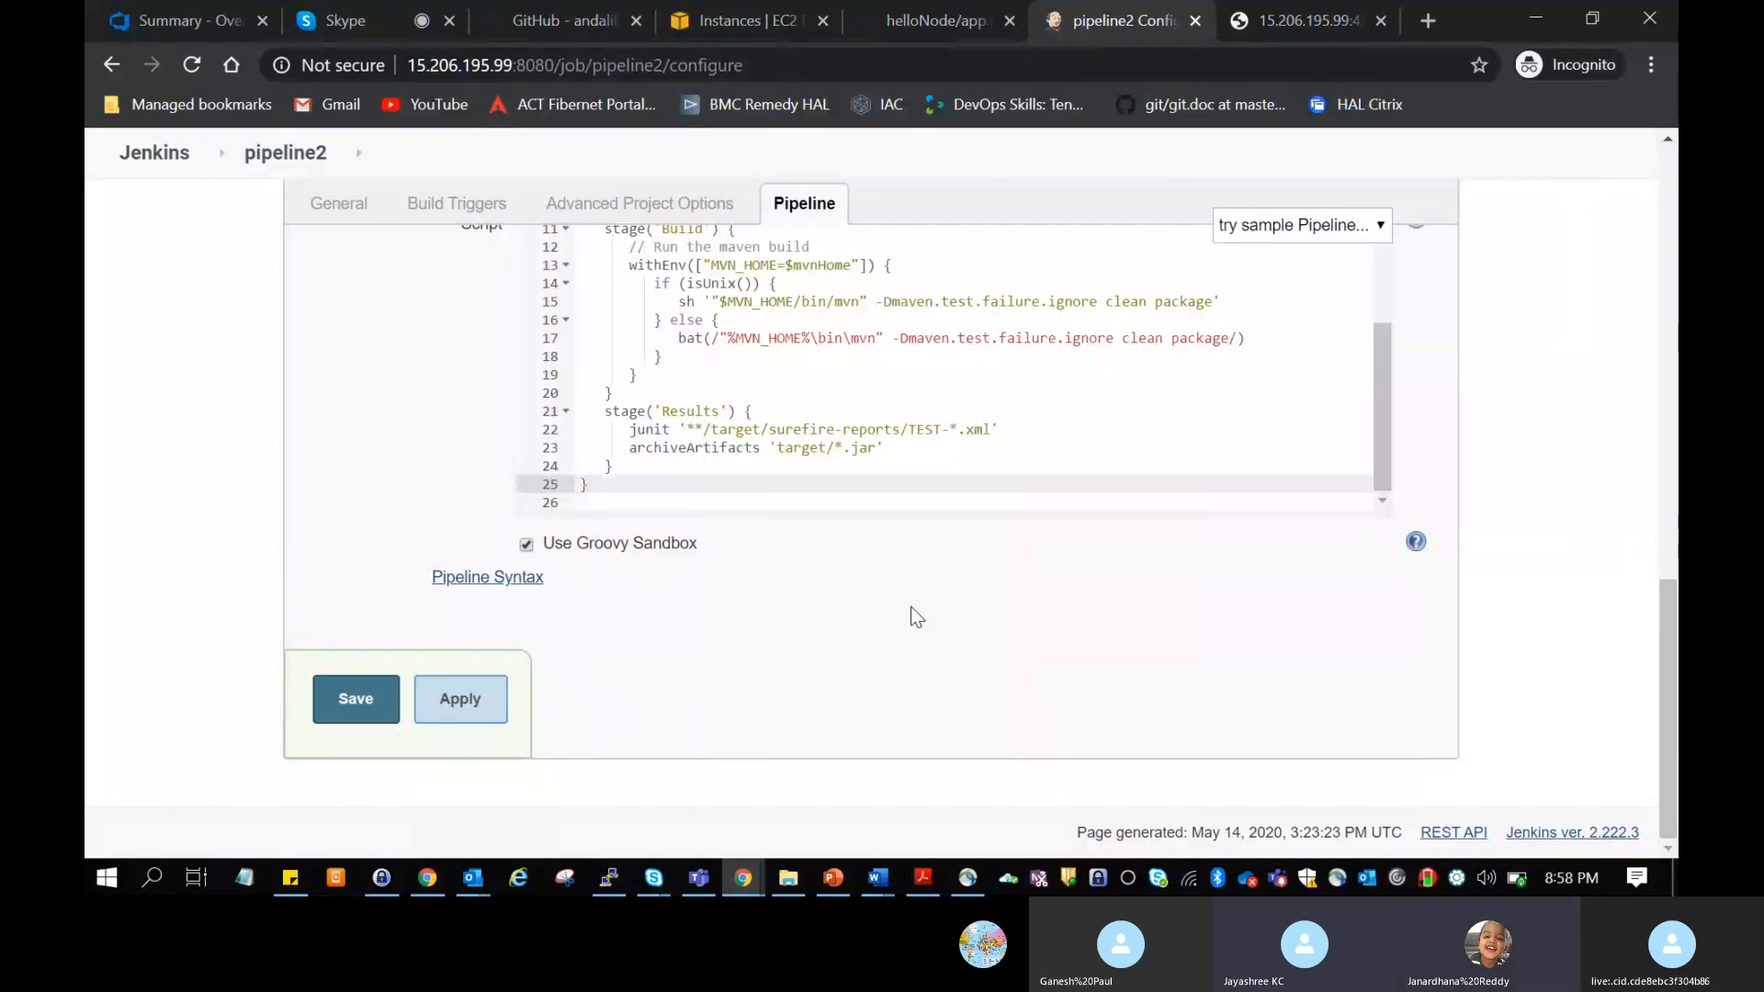
scroll(984, 445, up, 3)
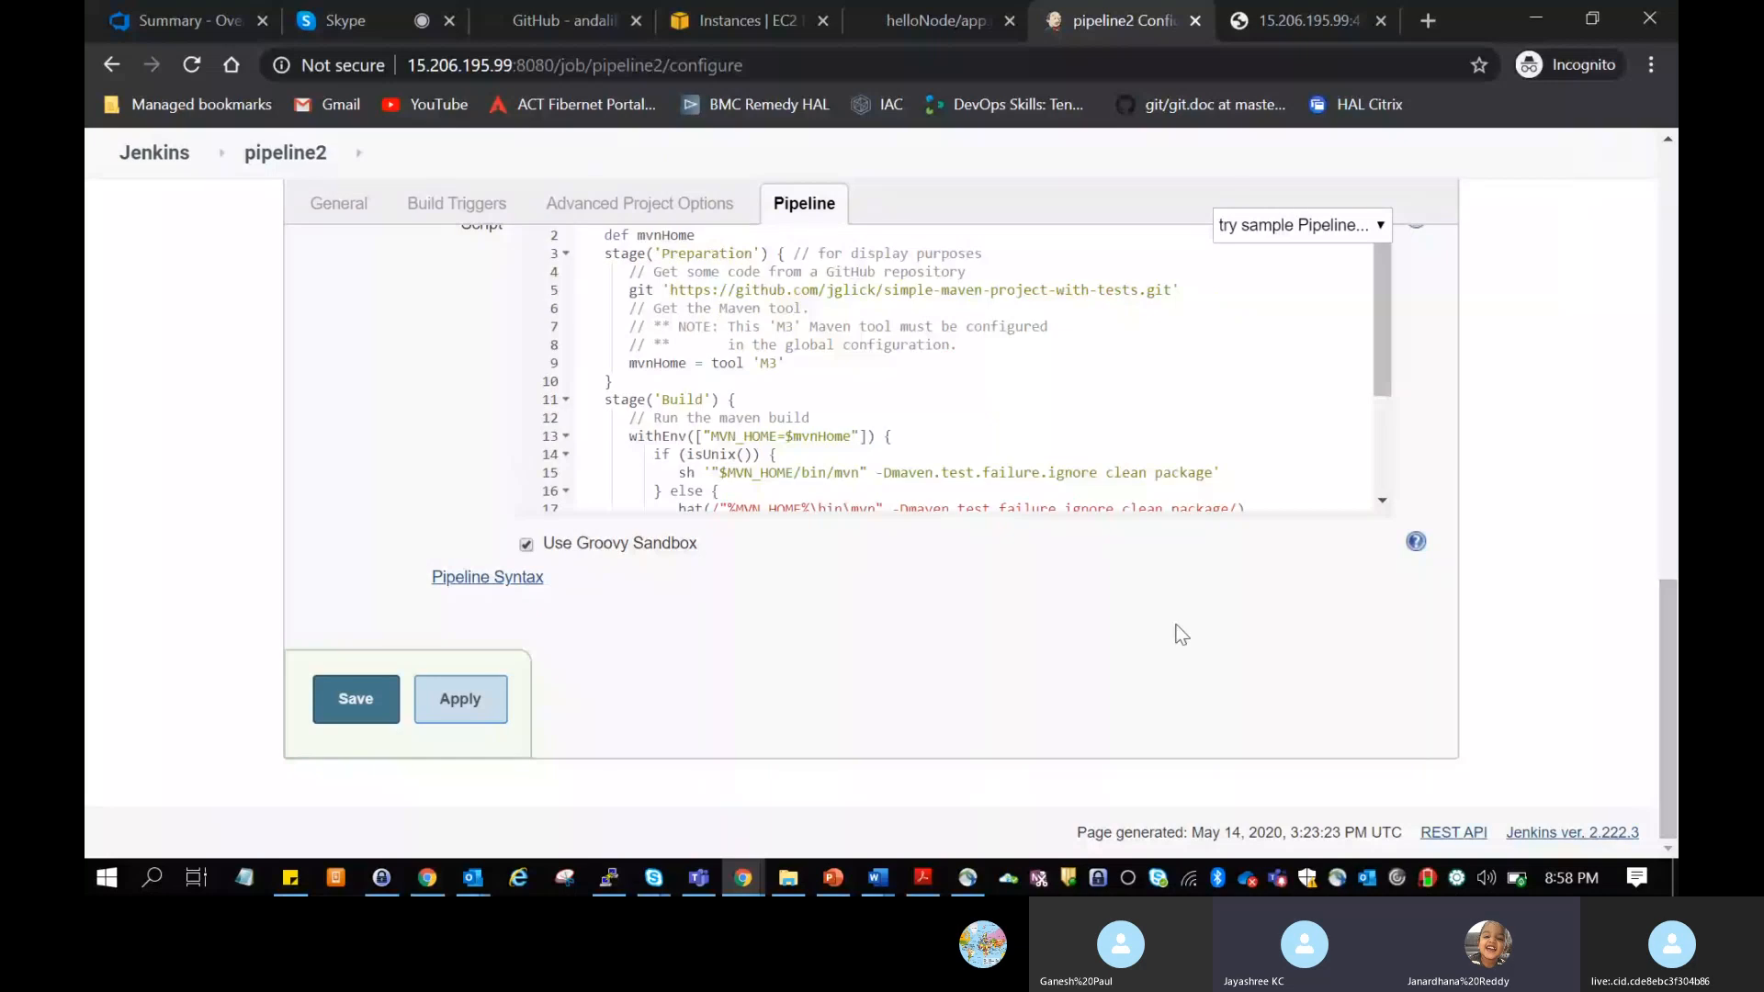
Step: Save the pipeline2 configuration and start a build, following it in the build history
click(356, 698)
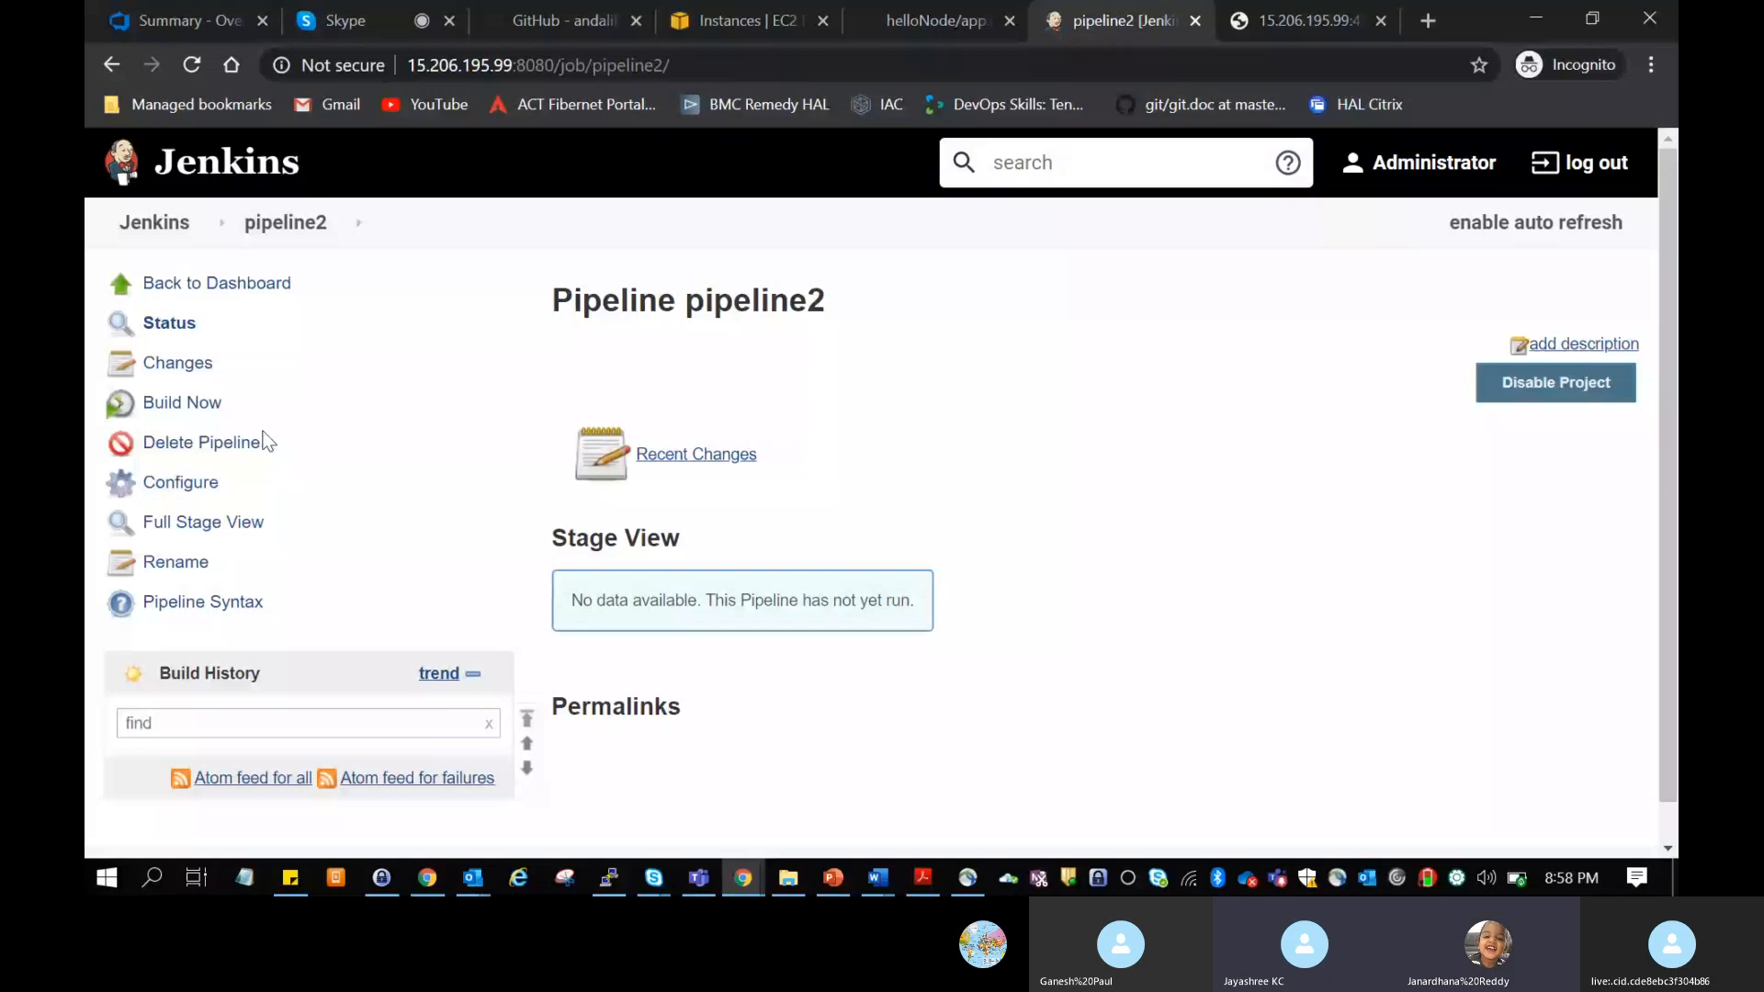
click(204, 406)
scroll(449, 558, down, 2)
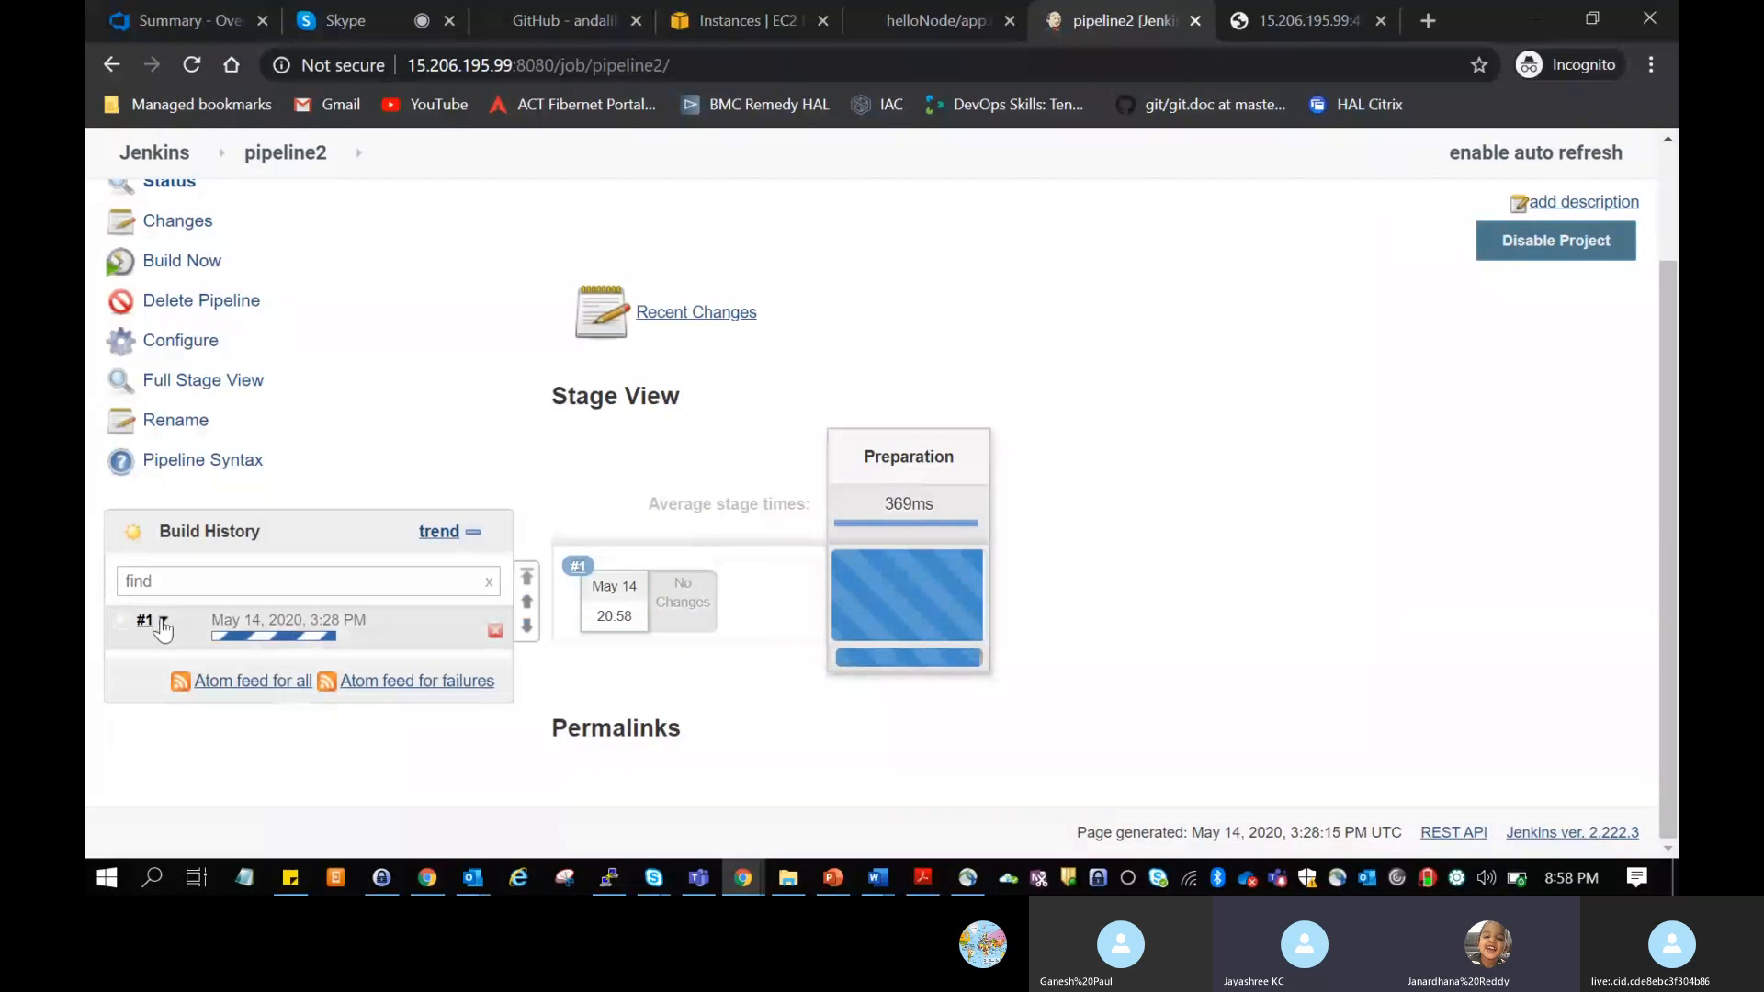
click(163, 622)
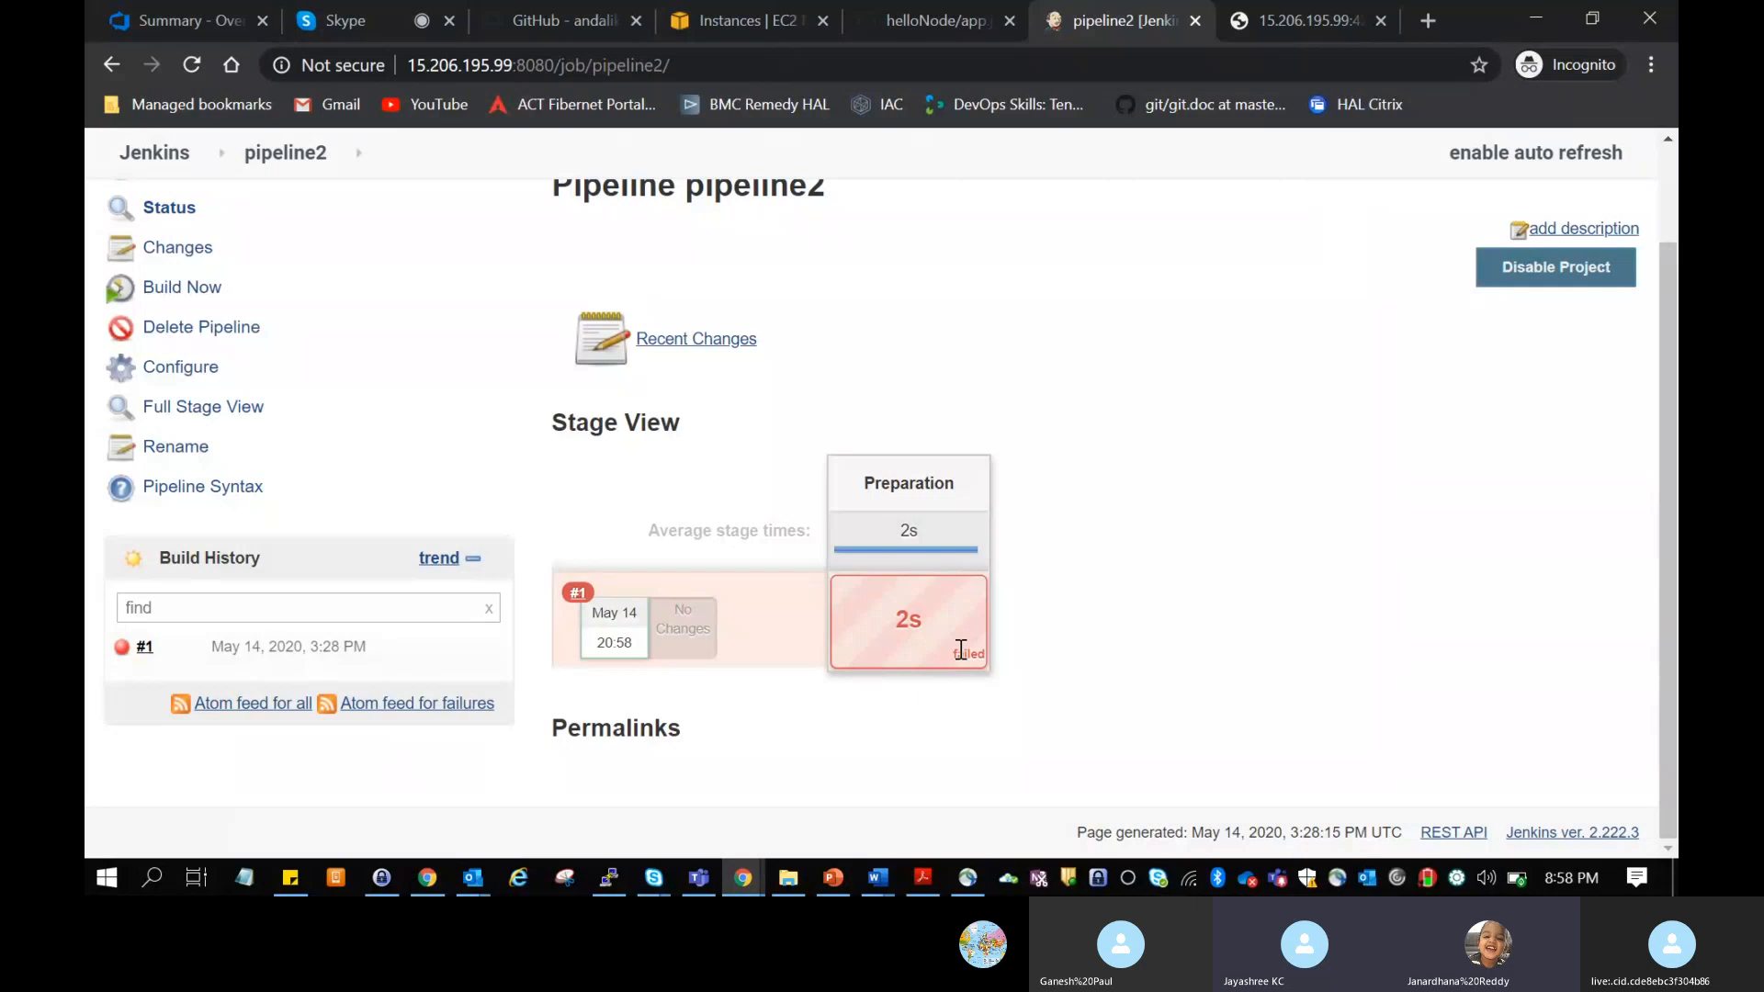
Step: Examine the error summary of the Preparation stage for build #1 in the Stage View
mouse_move(908, 625)
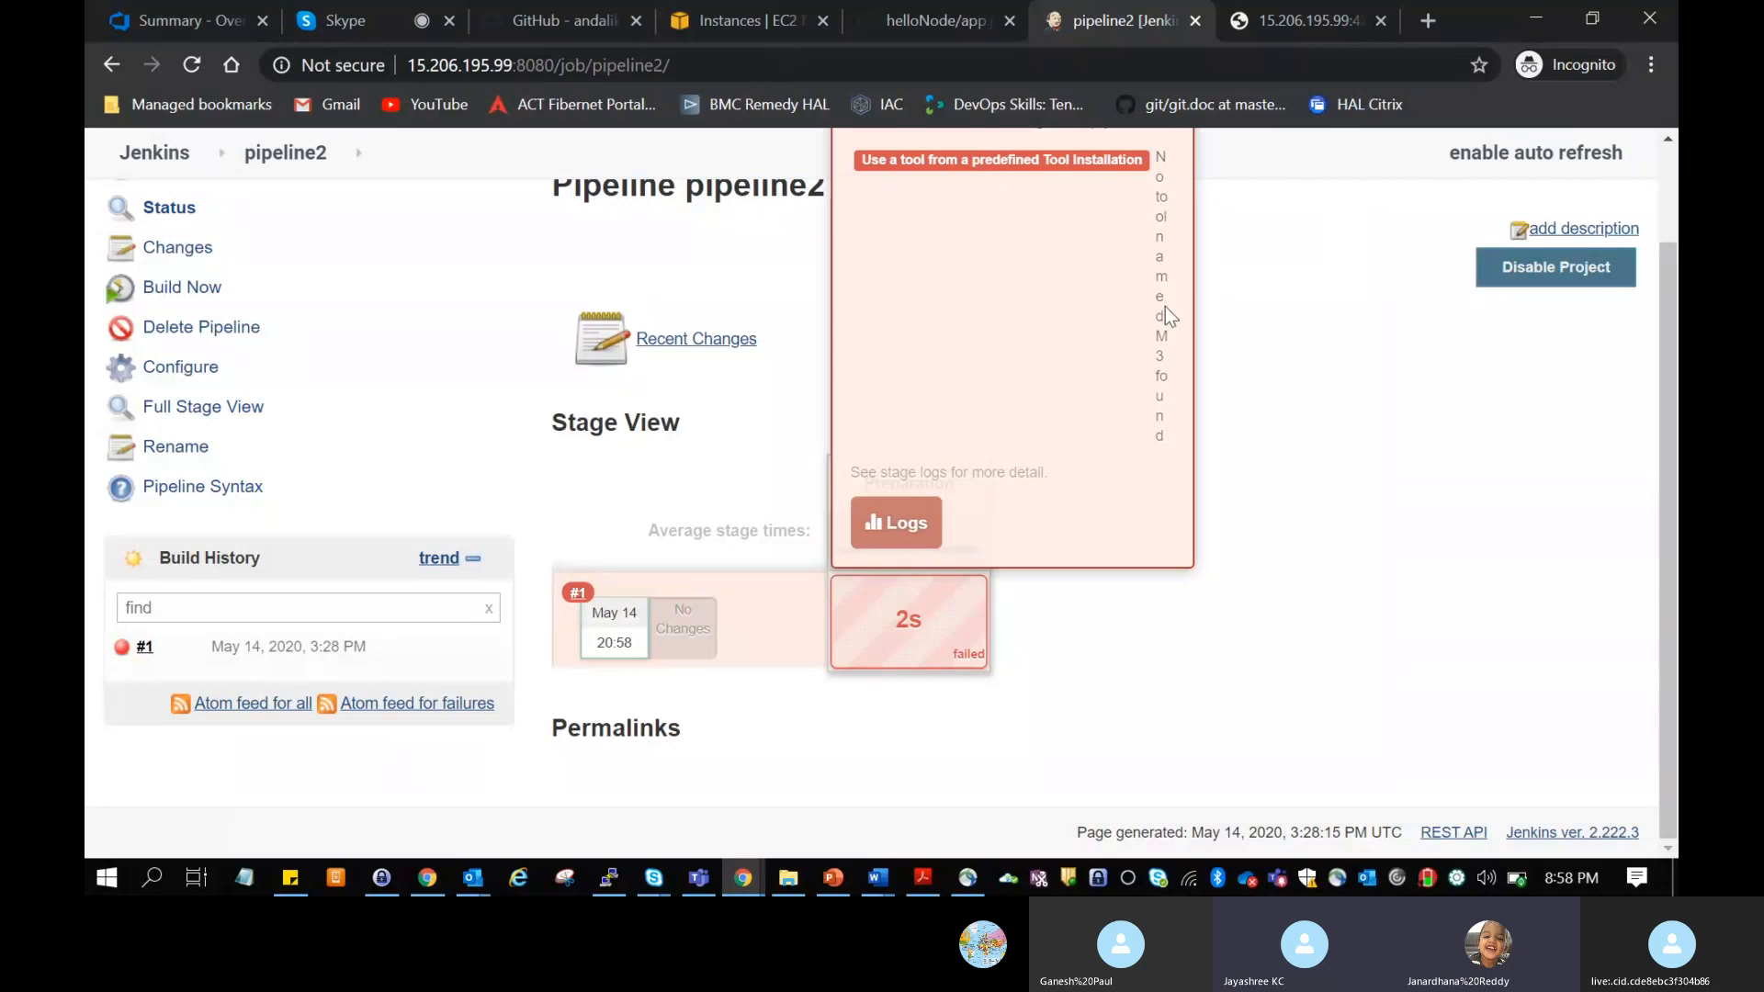
drag(1155, 151, 1179, 573)
click(1155, 613)
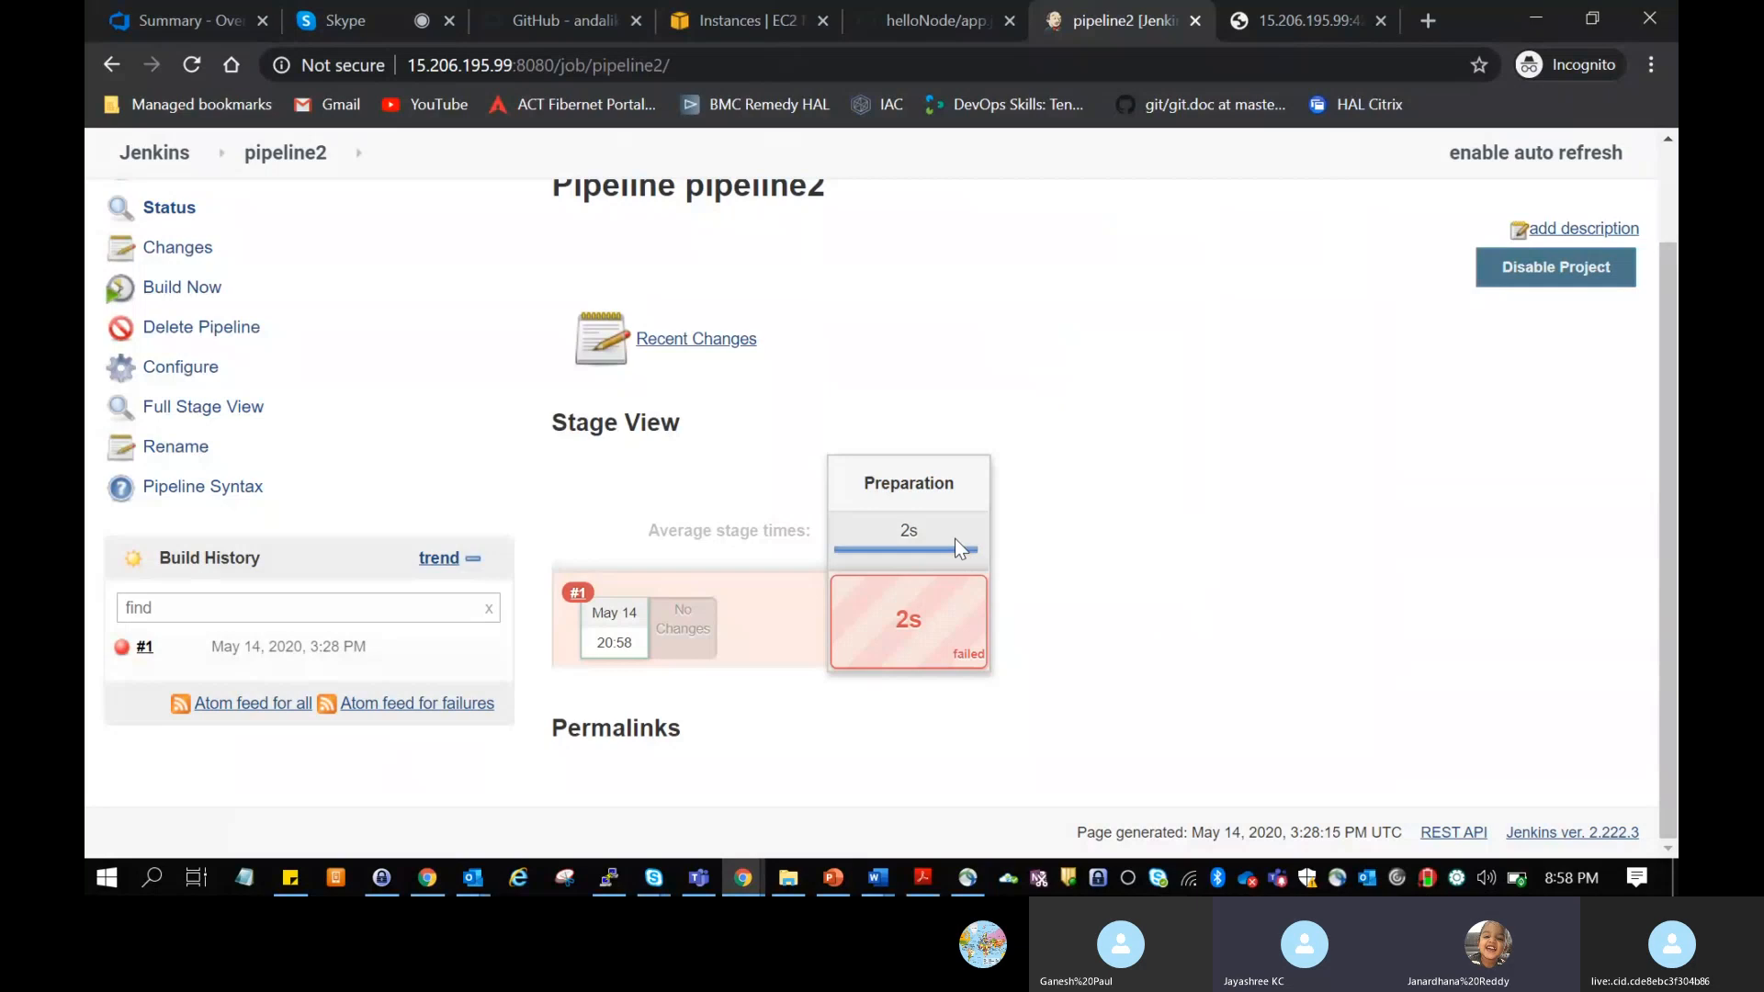
Step: Open the Preparation stage logs and view the console output of the M3 tool installation step
click(899, 523)
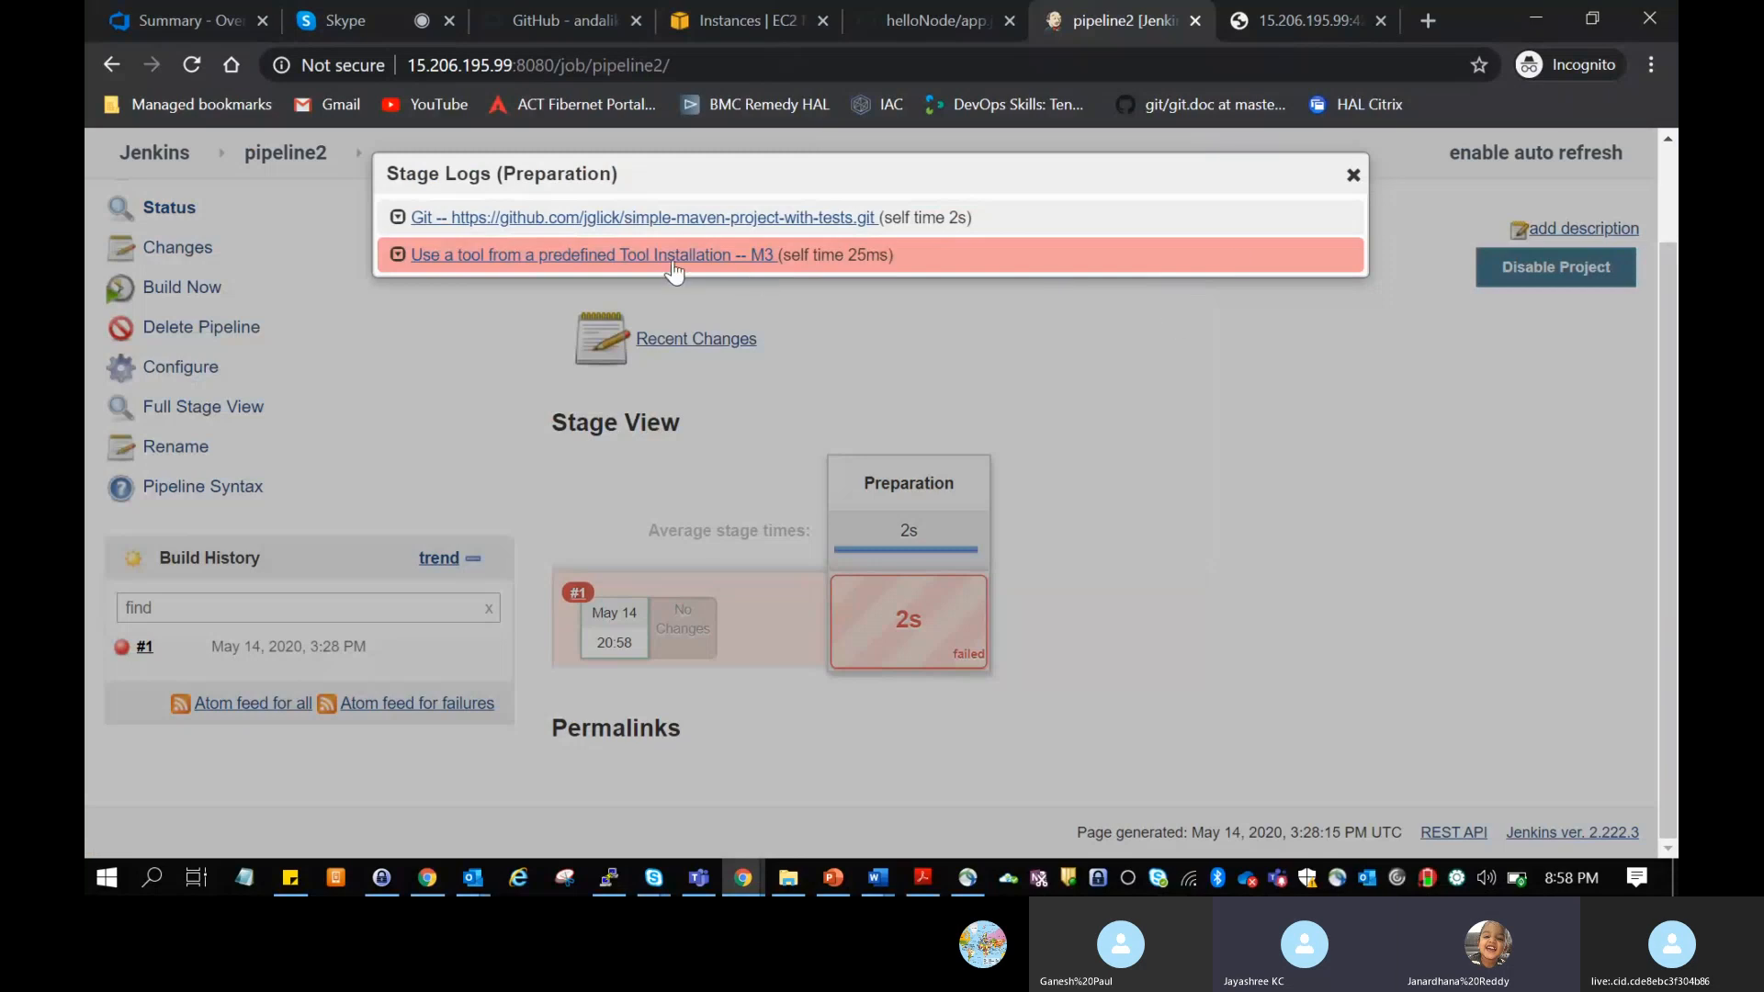
click(595, 258)
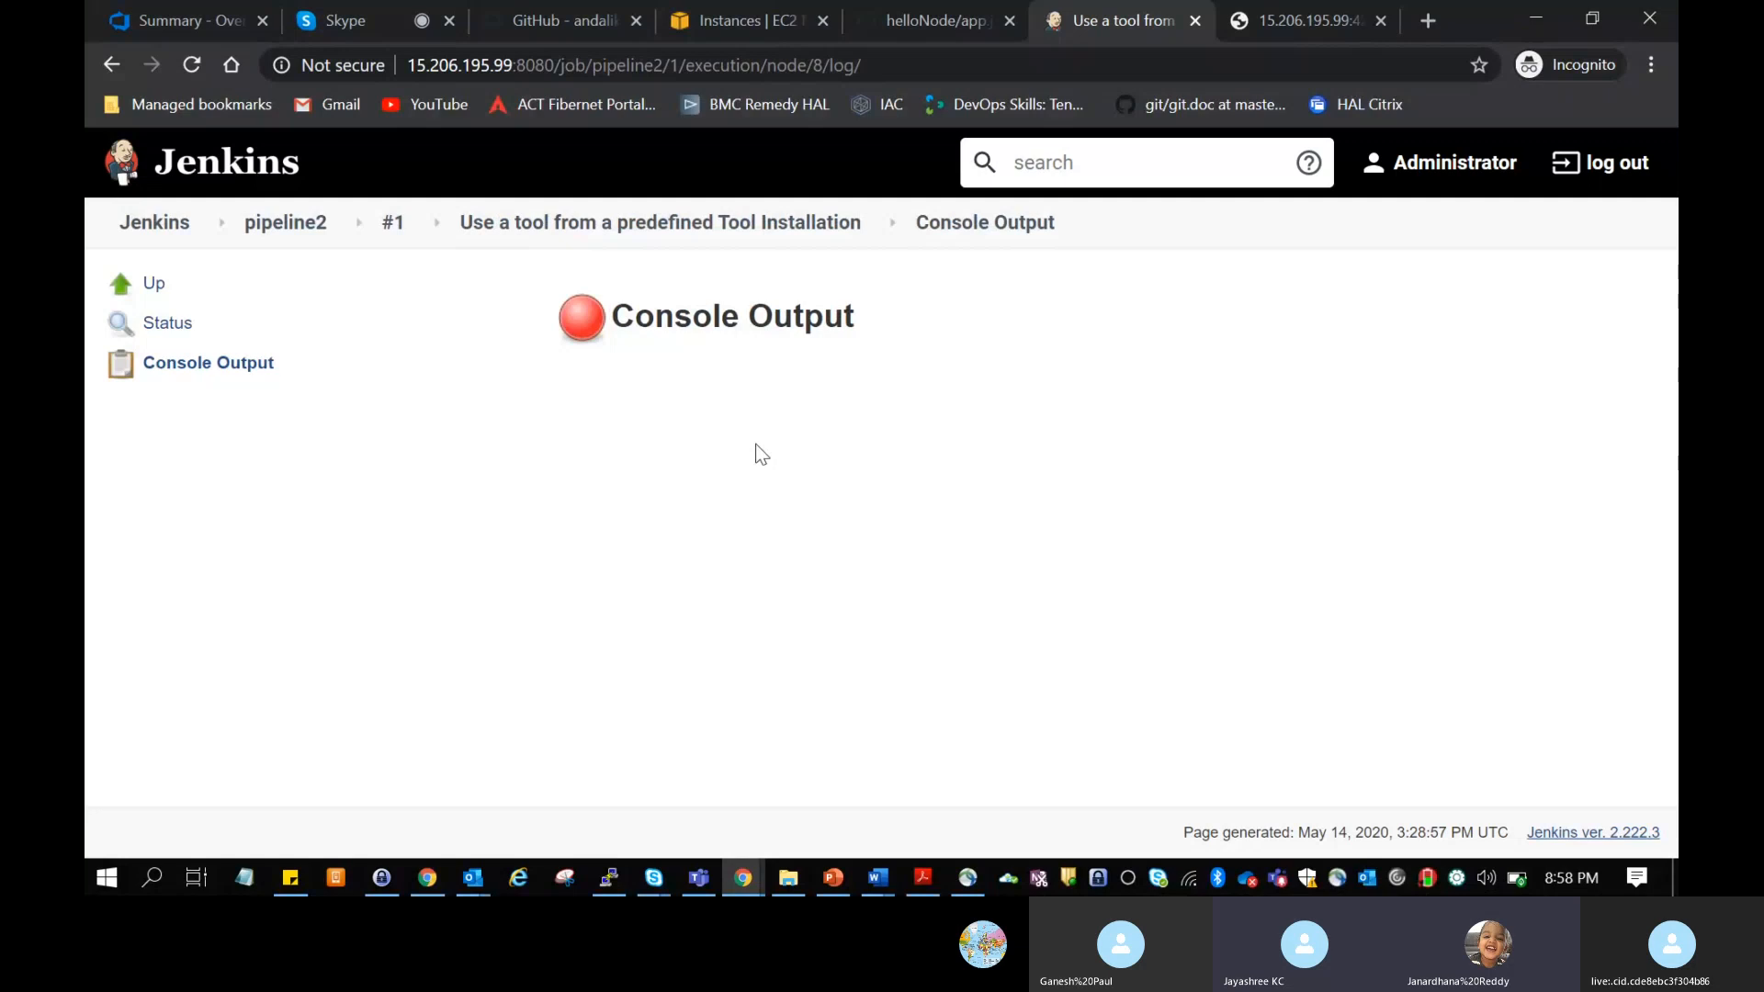
click(225, 367)
double_click(654, 314)
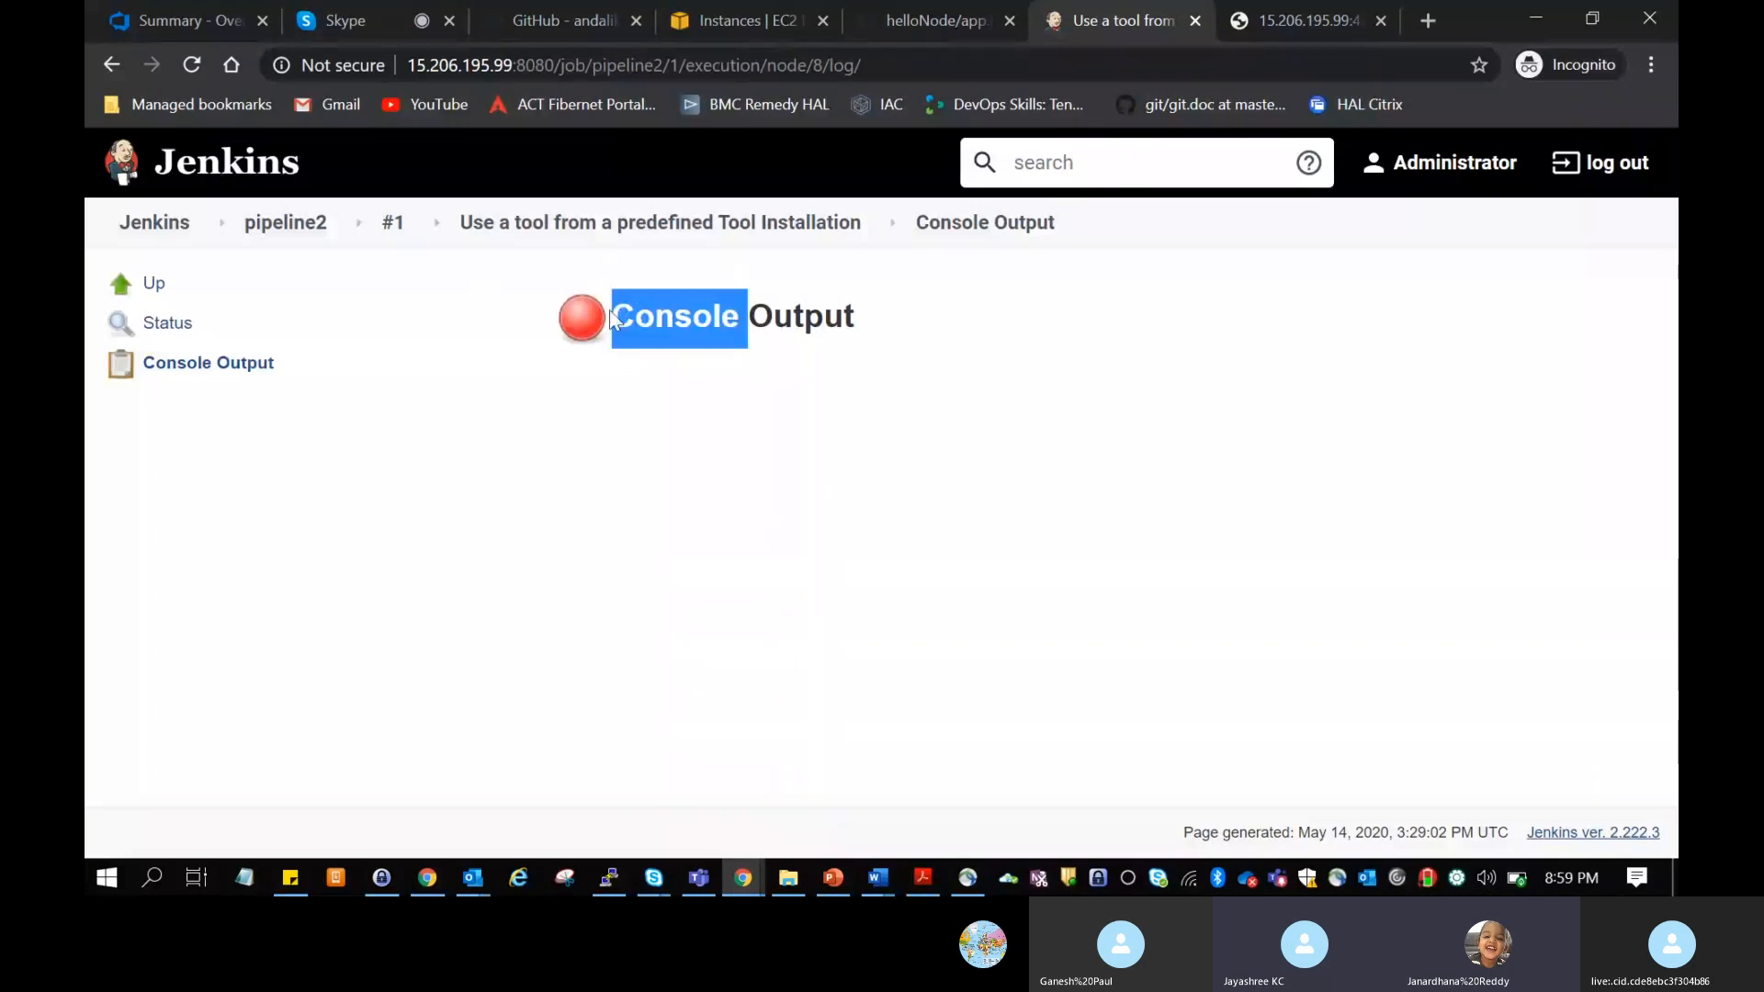
Step: Open the status page of the predefined tool installation node and examine its error trace
click(877, 820)
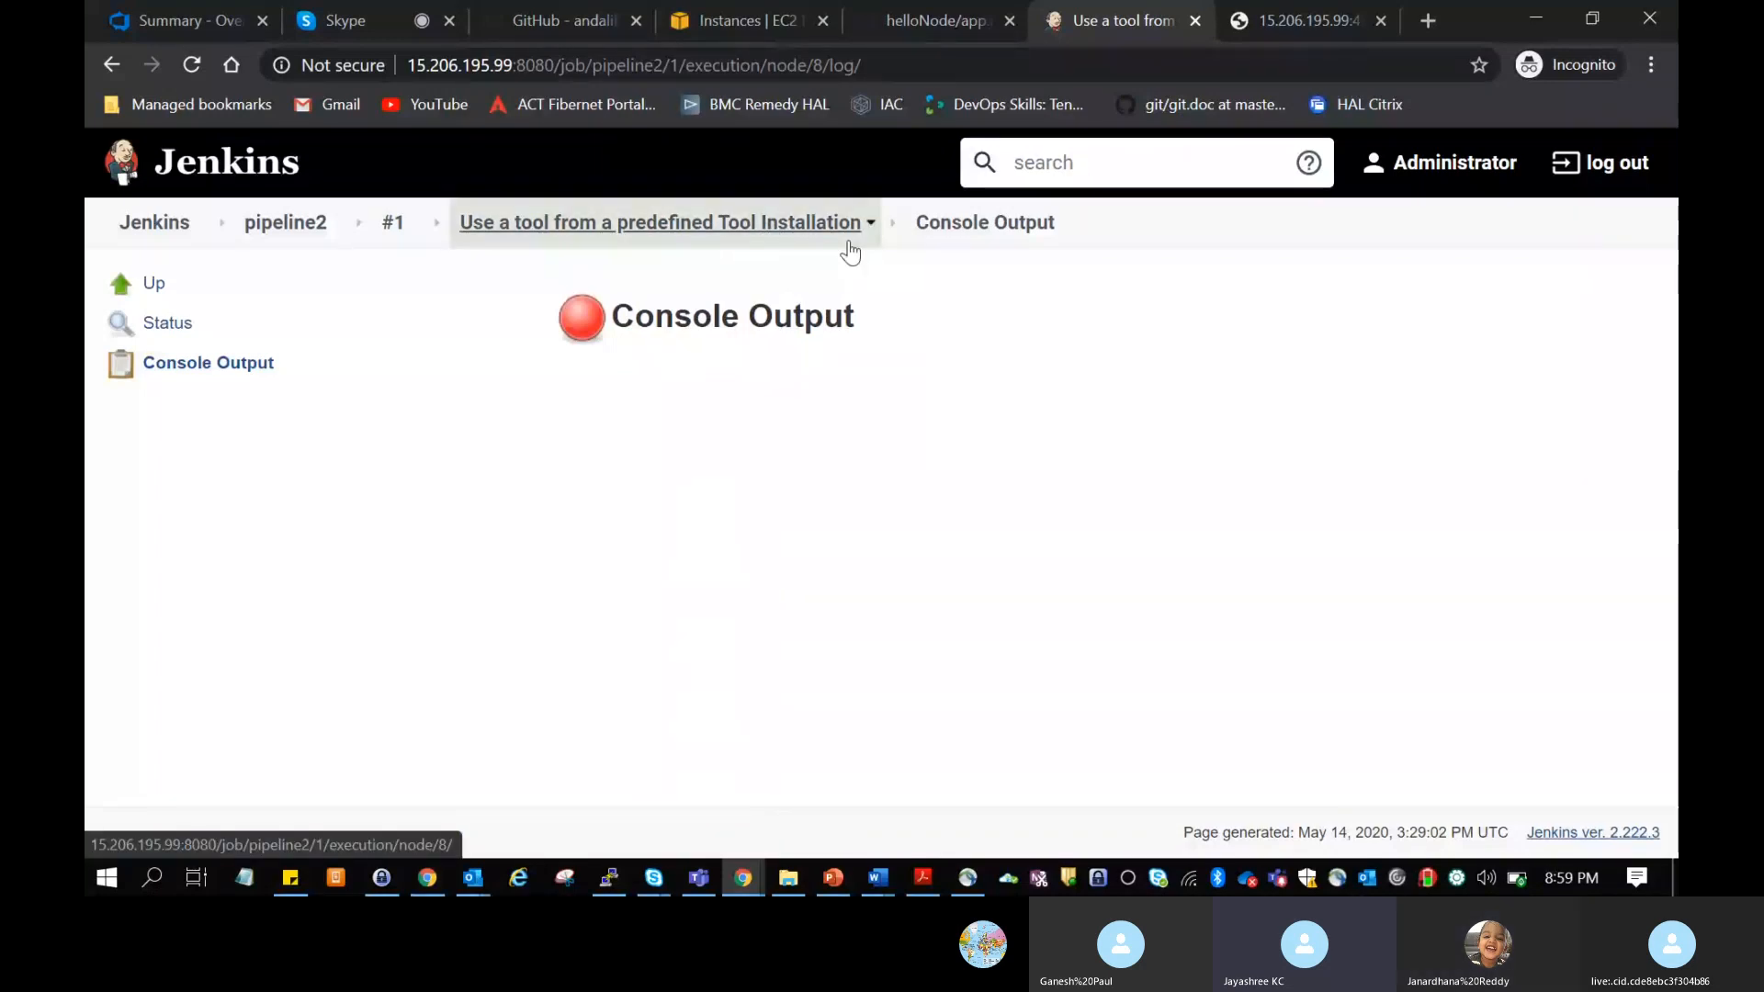
click(817, 246)
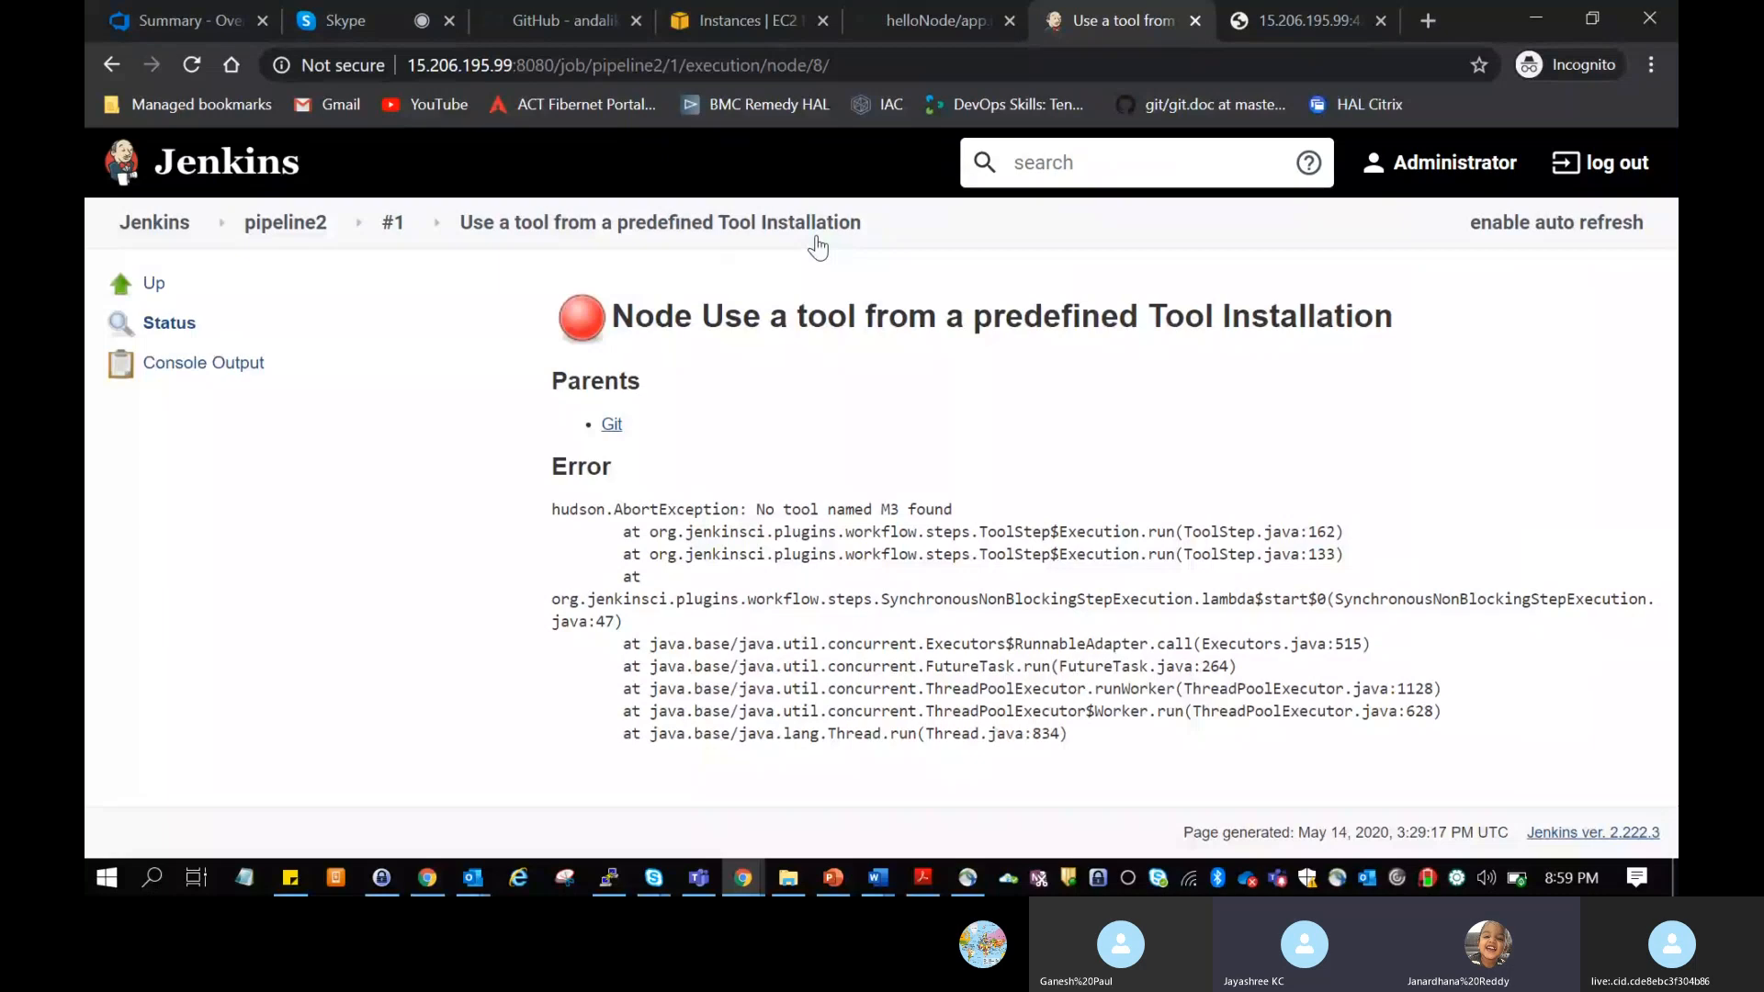
drag(613, 317, 953, 328)
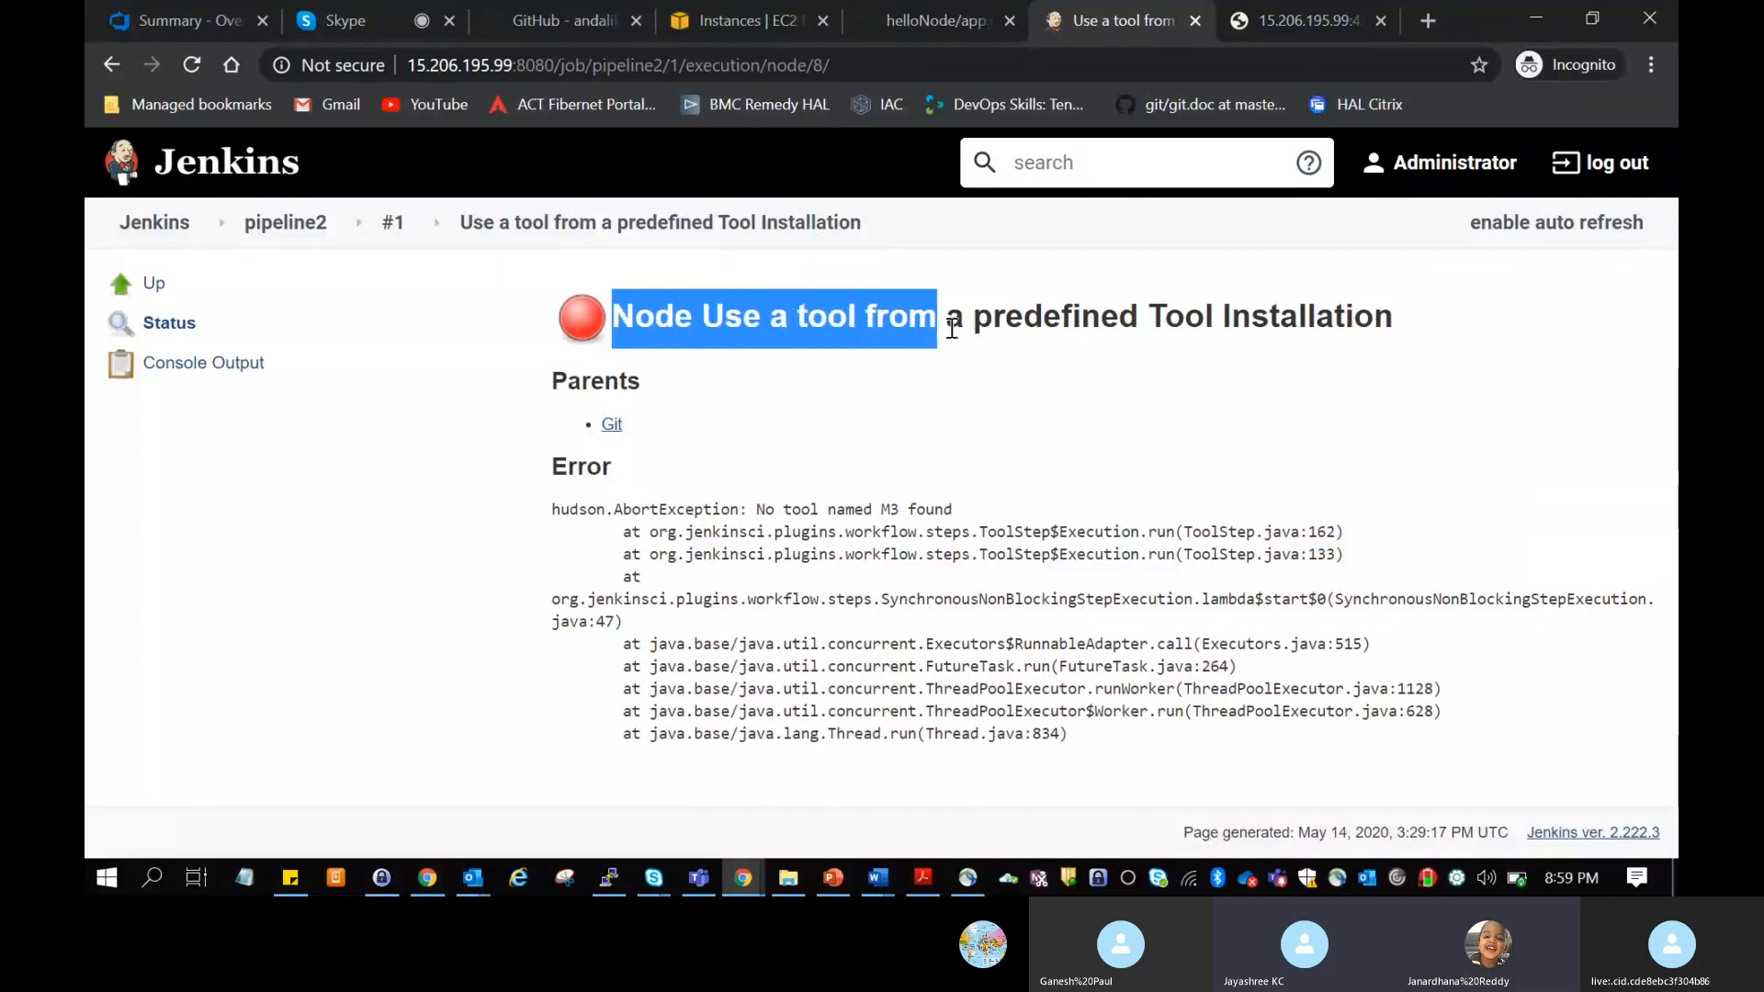
click(1042, 352)
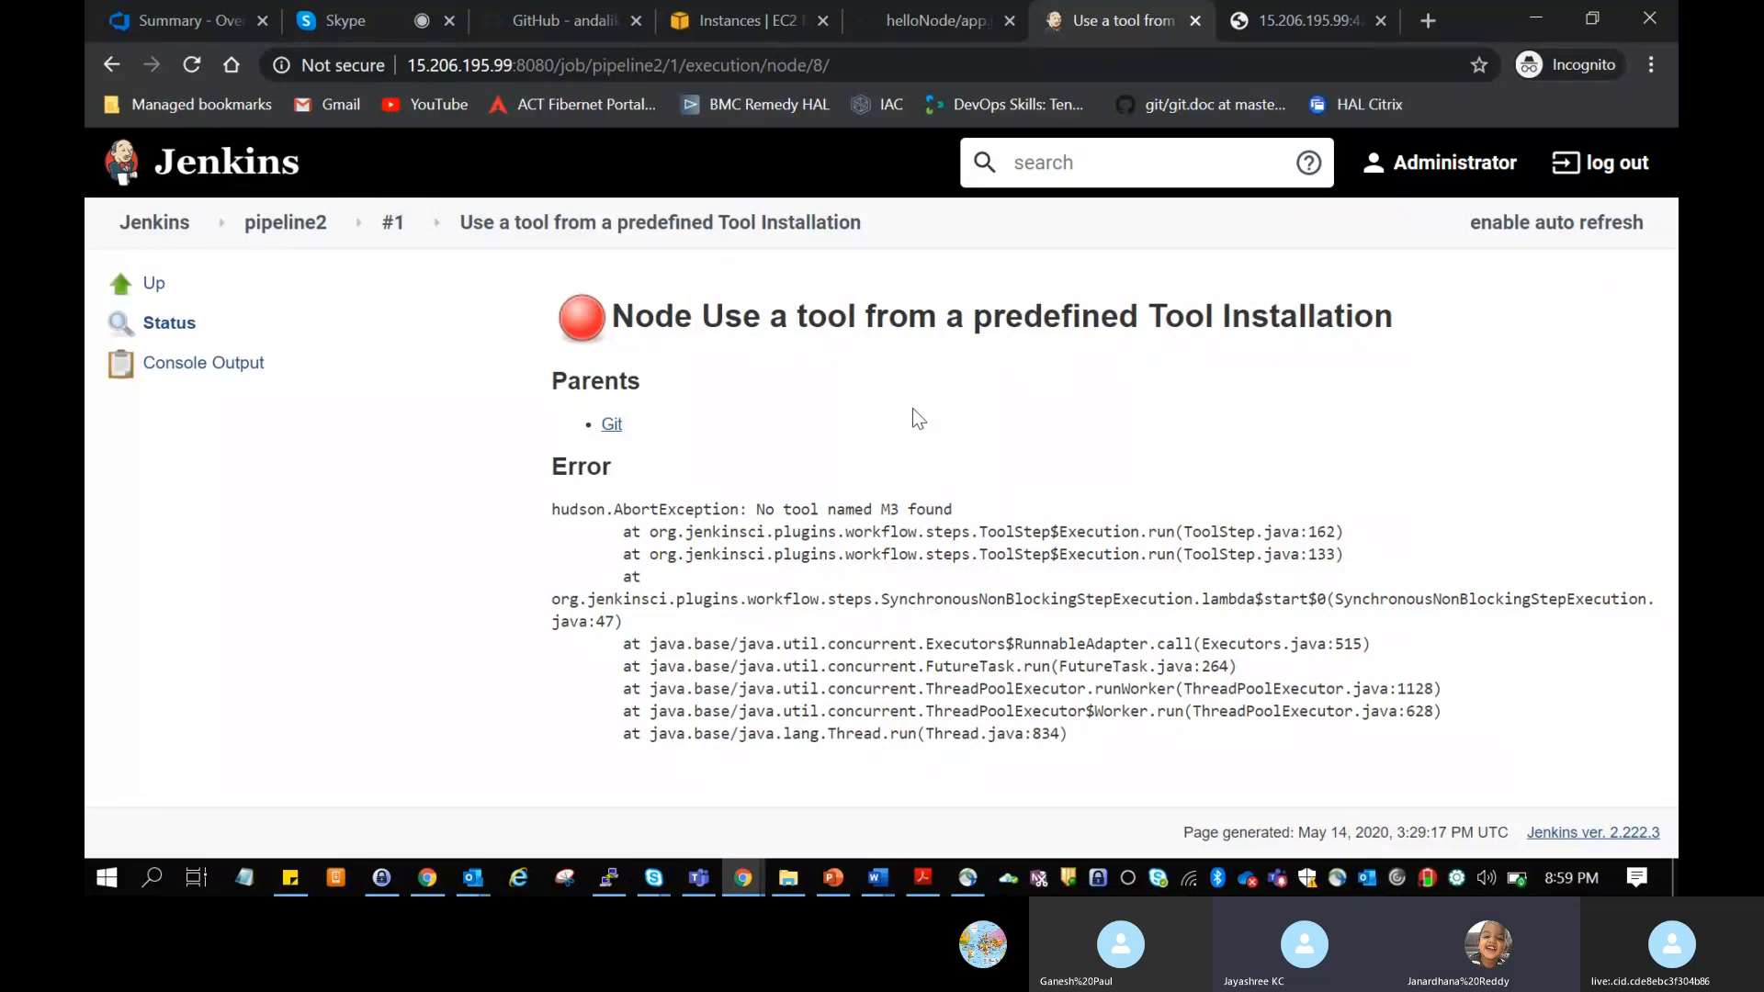
Step: Return to the Jenkins dashboard and create a new Pipeline item named "pipeline for nodeJS"
click(287, 224)
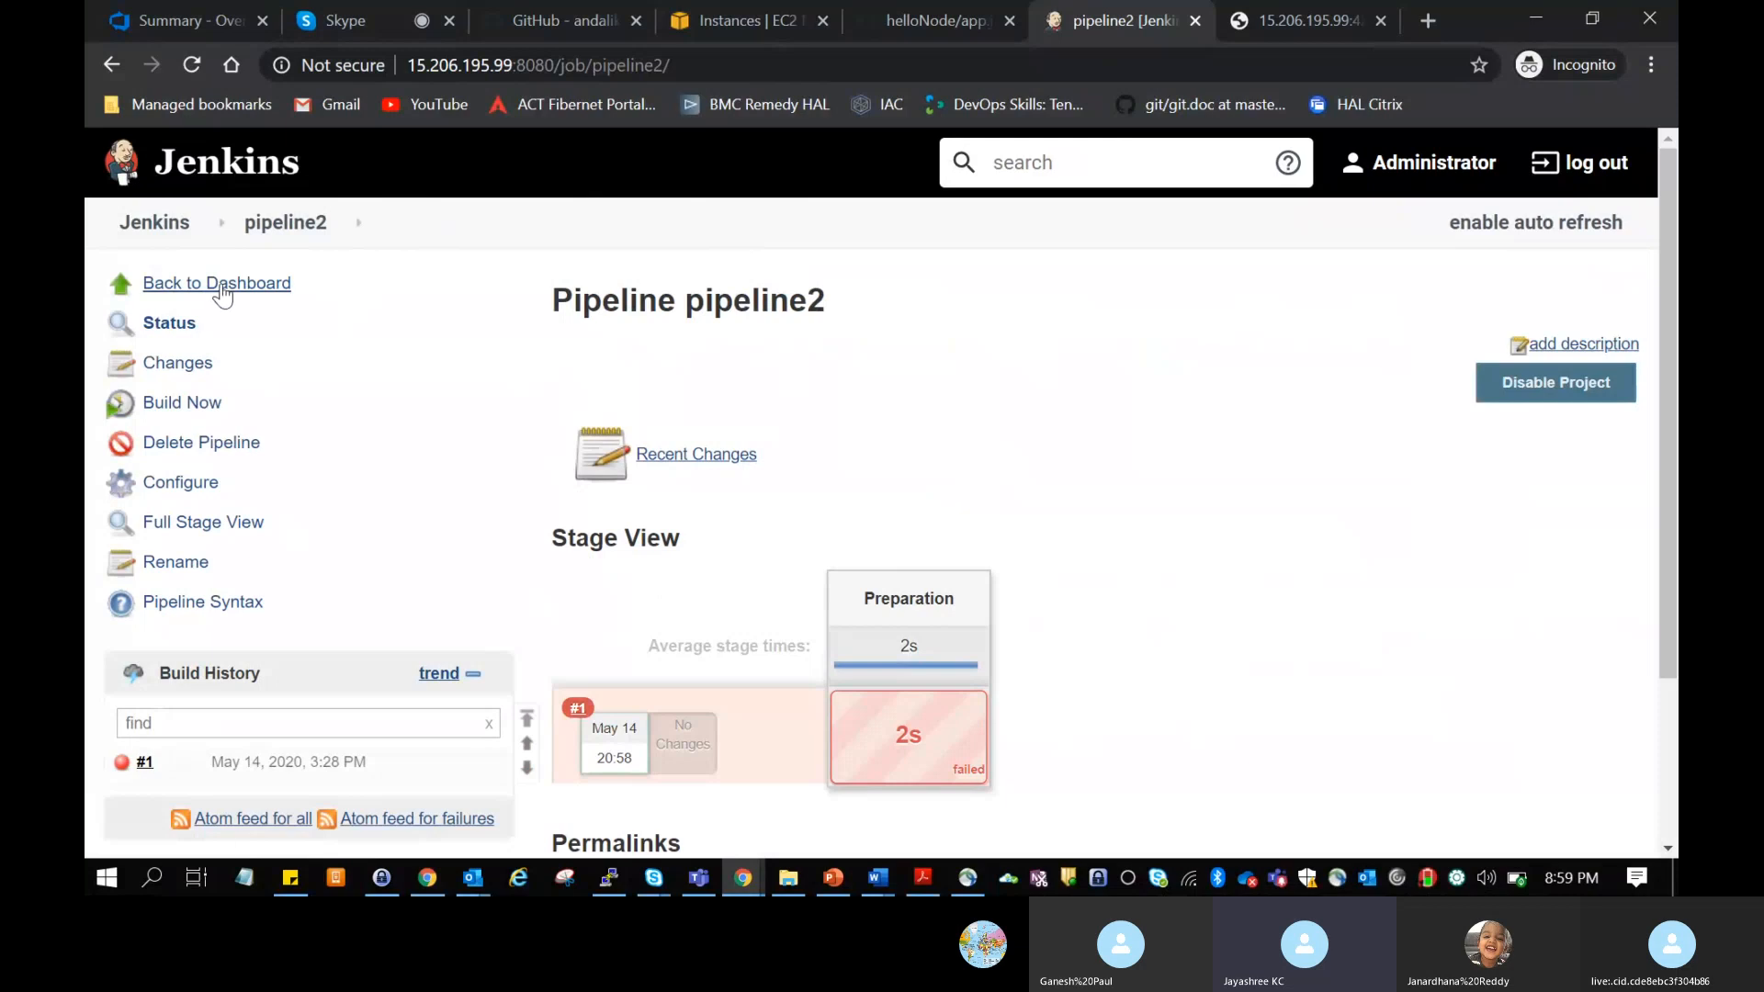
click(183, 230)
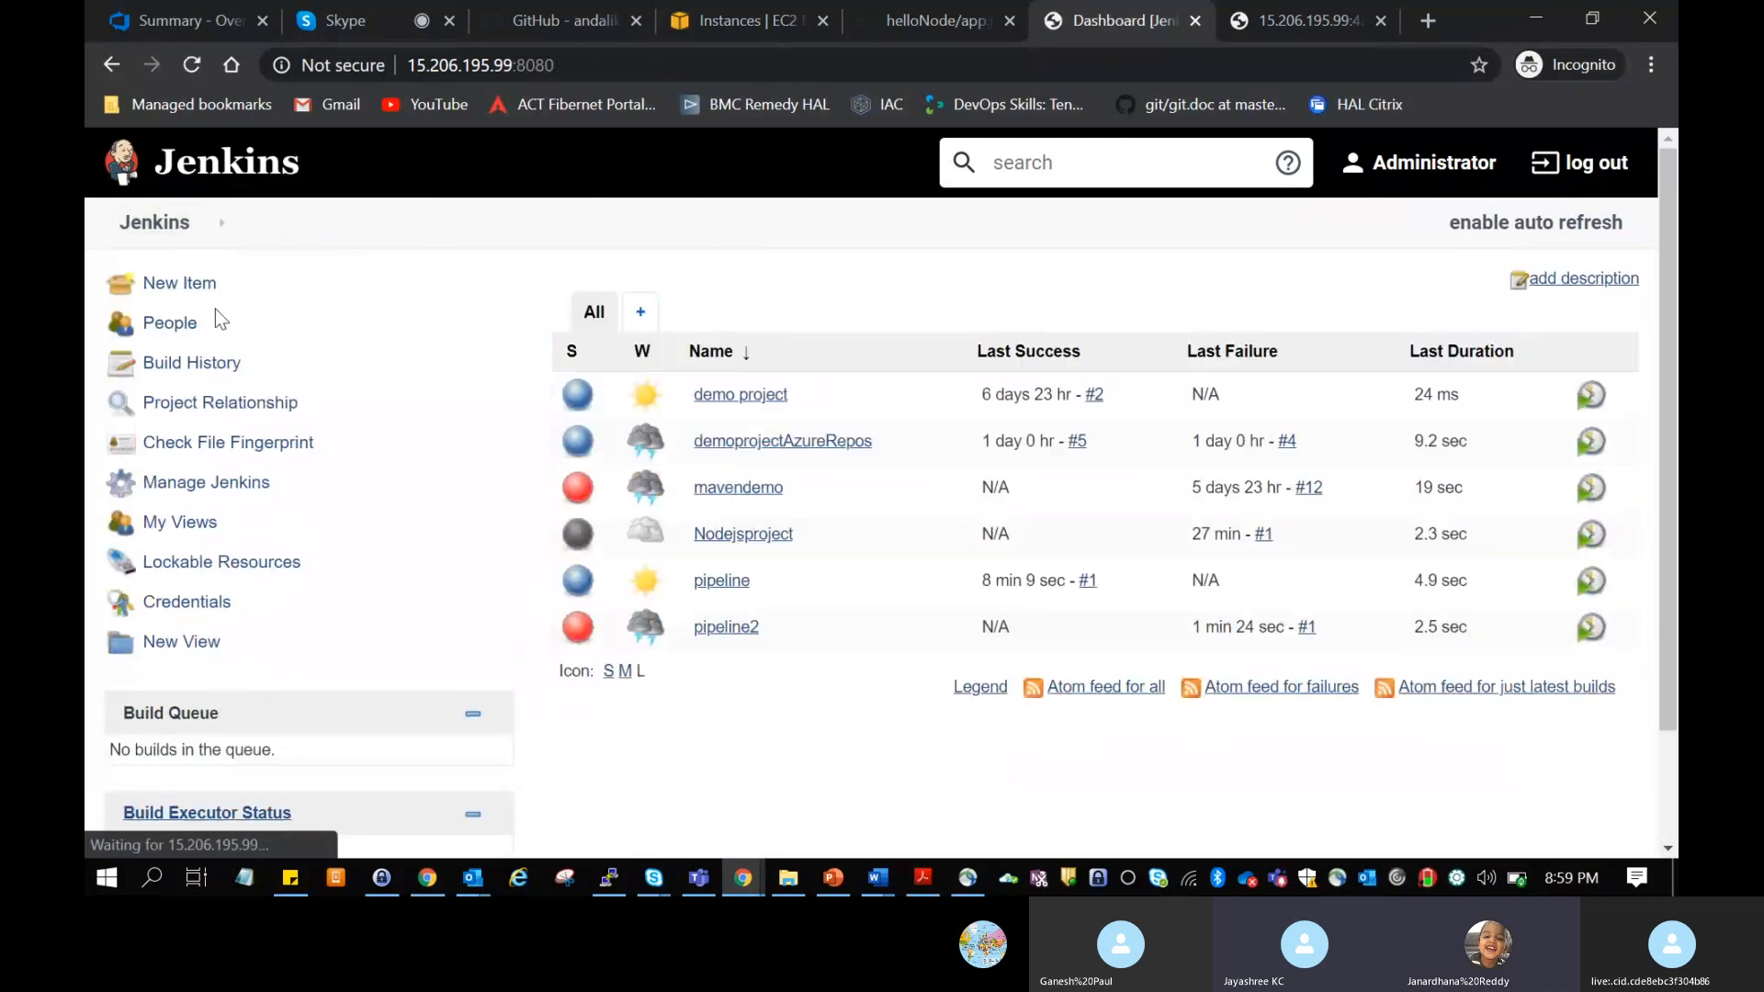
click(193, 284)
text(pip)
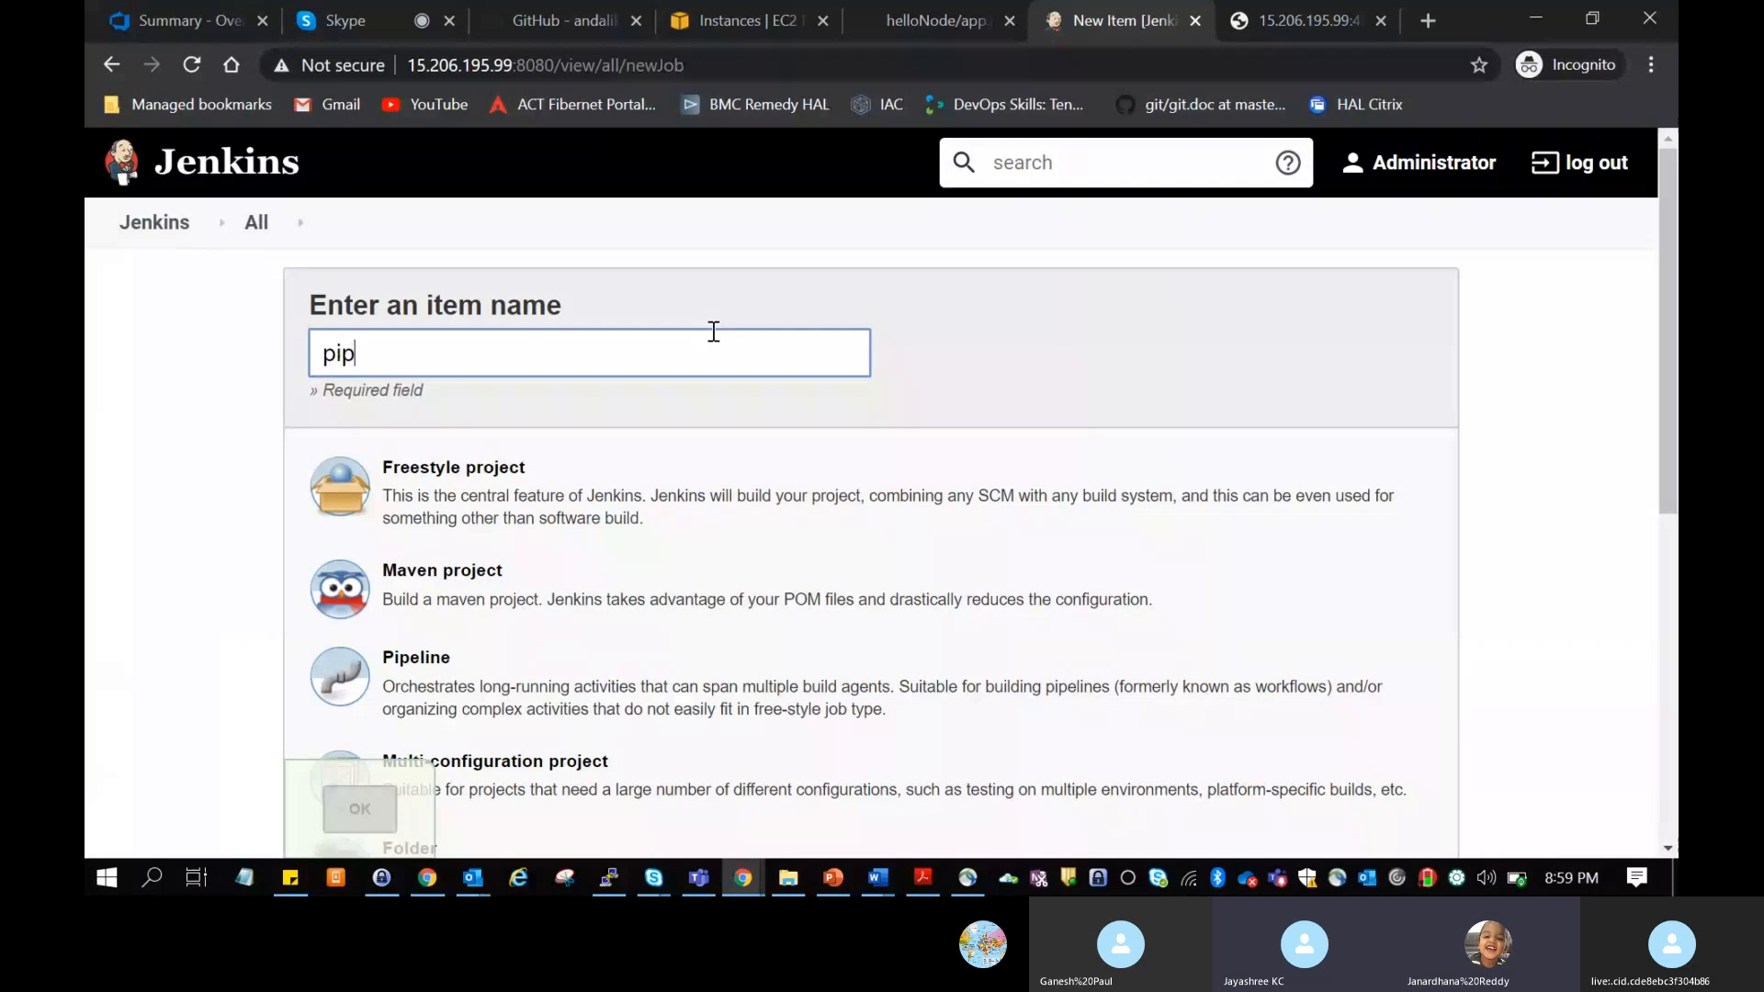
text(eline for)
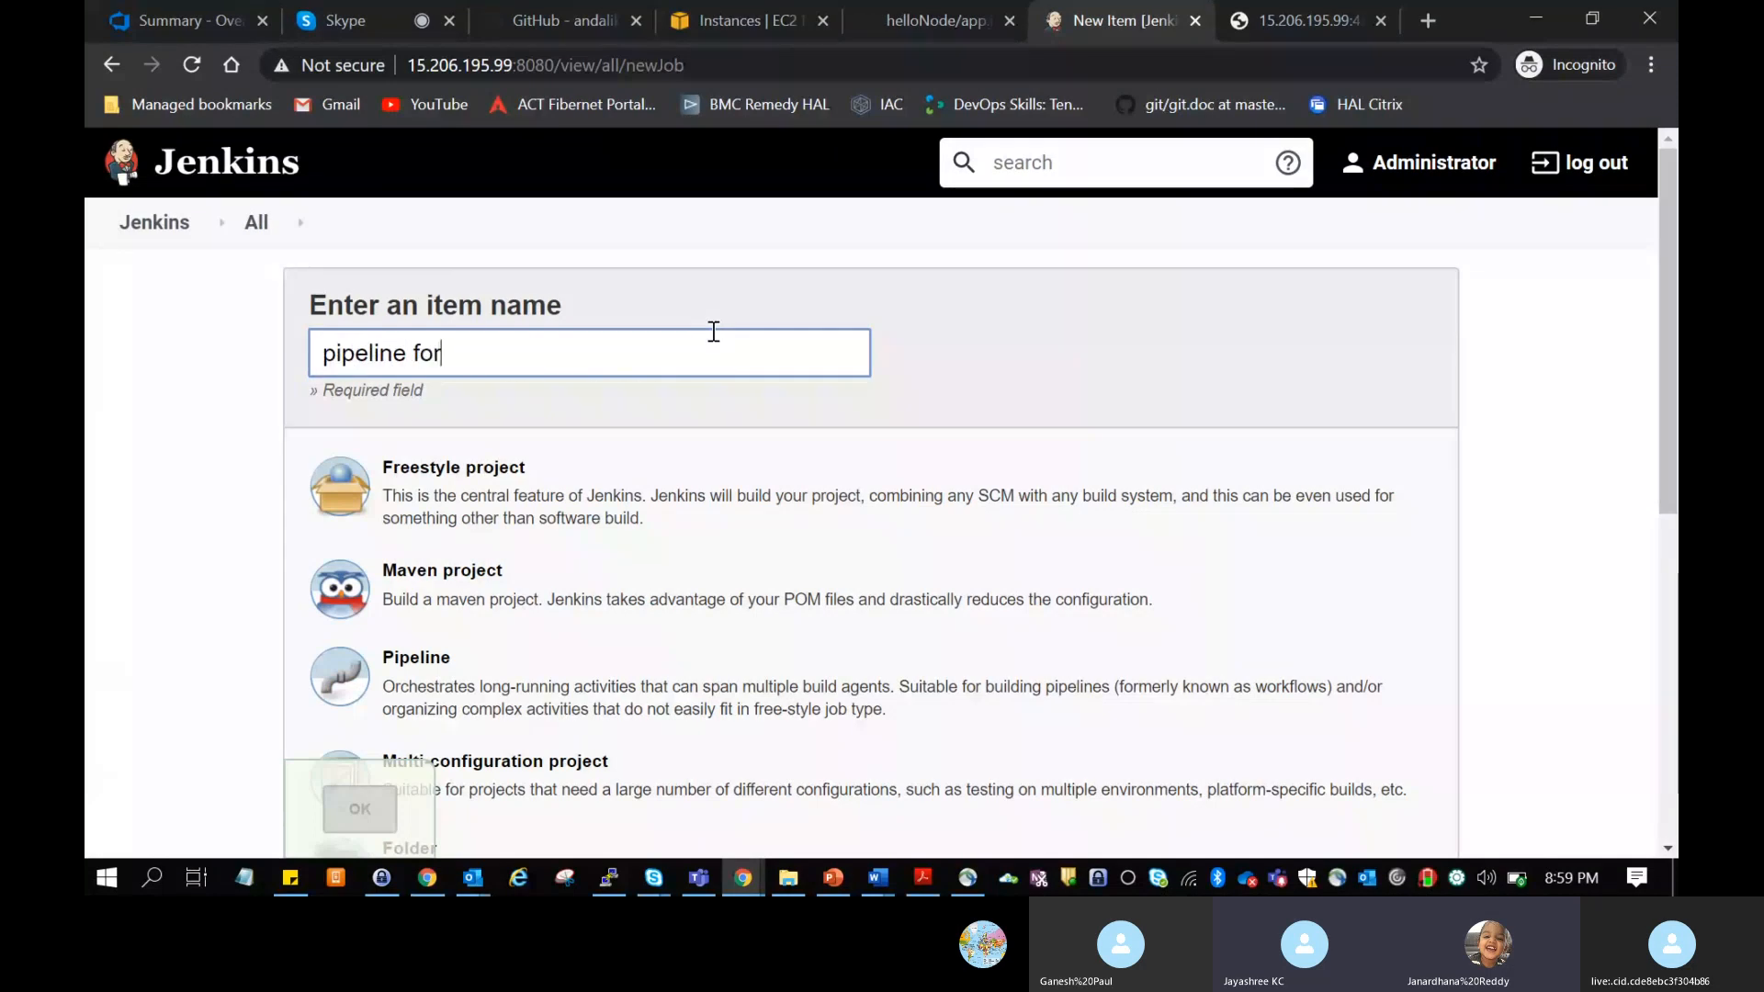
text( nodeJS)
click(519, 689)
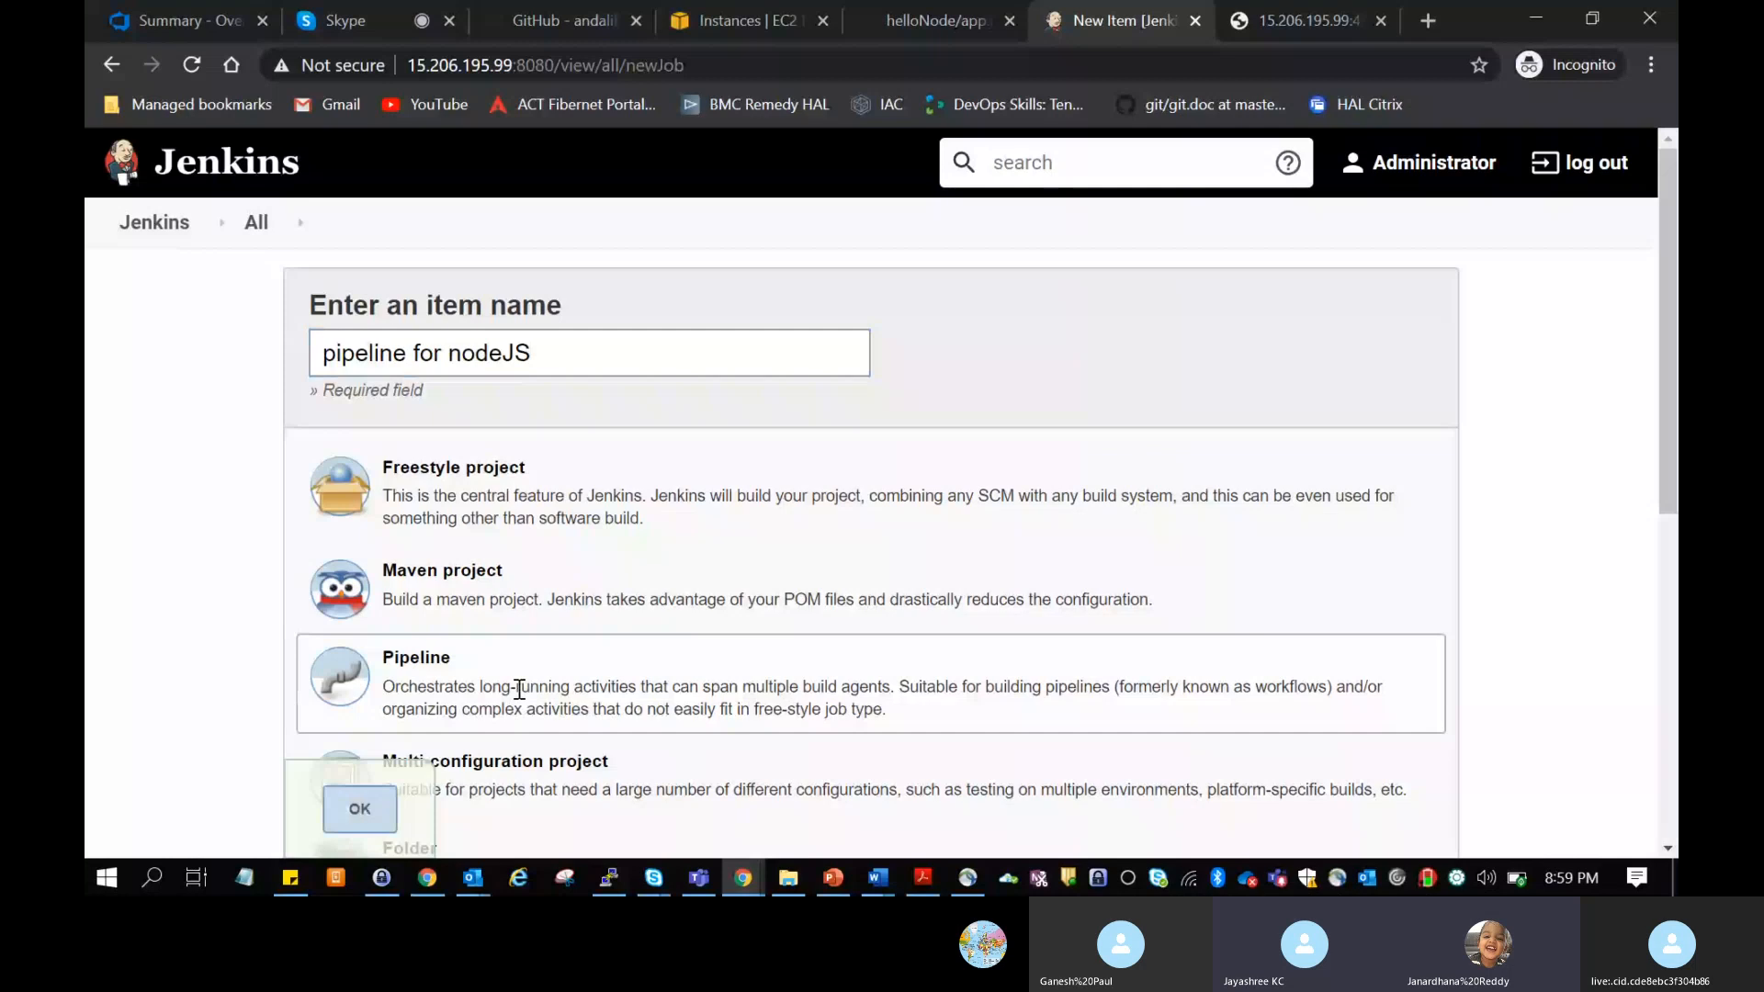
click(359, 809)
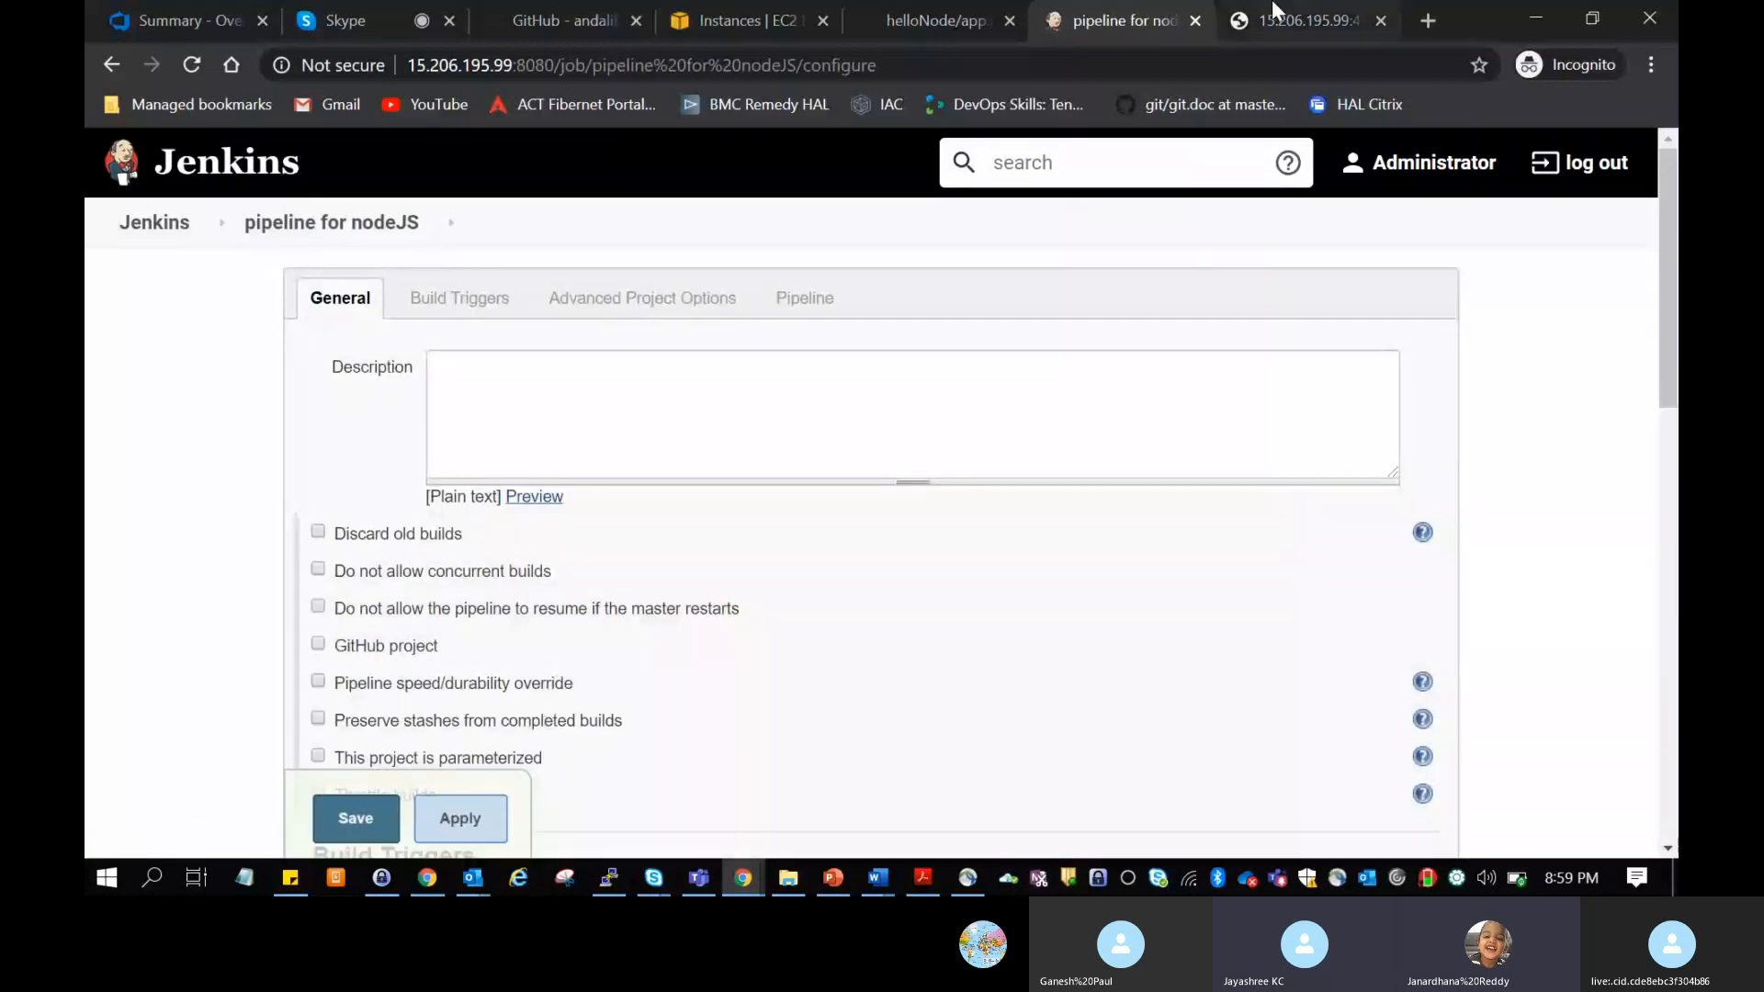
Step: Switch to GitHub and view the root file list of the helloNode repository
click(937, 21)
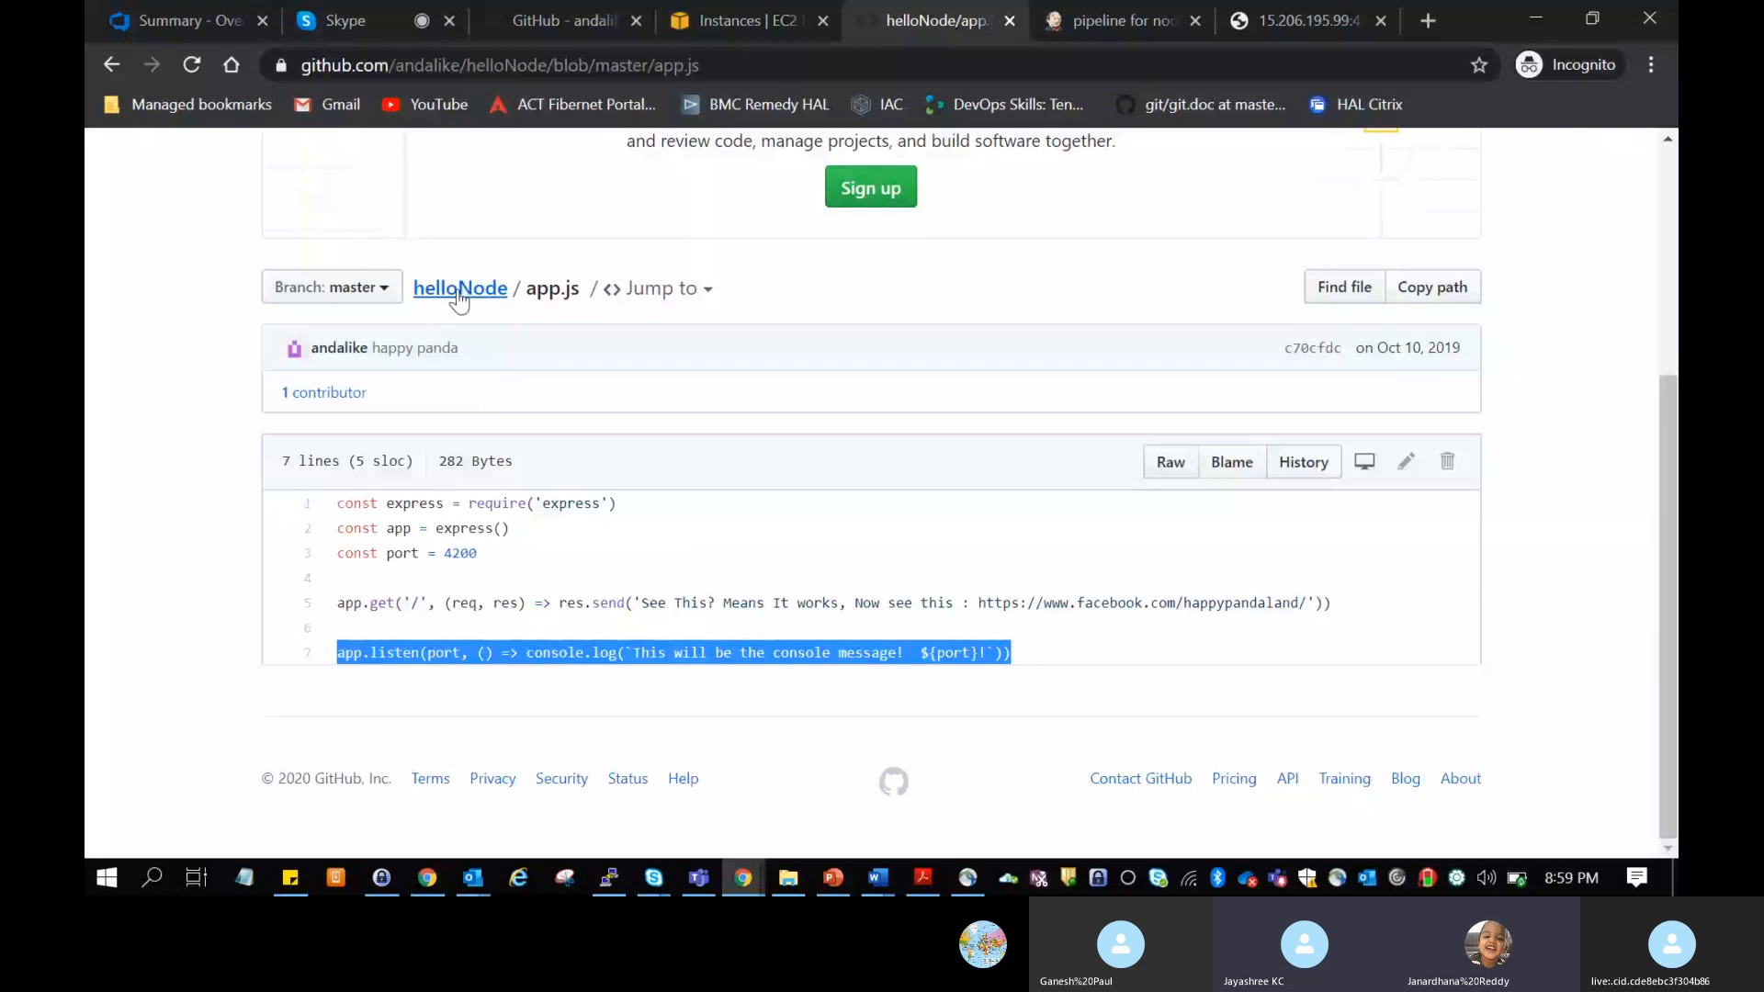
click(457, 292)
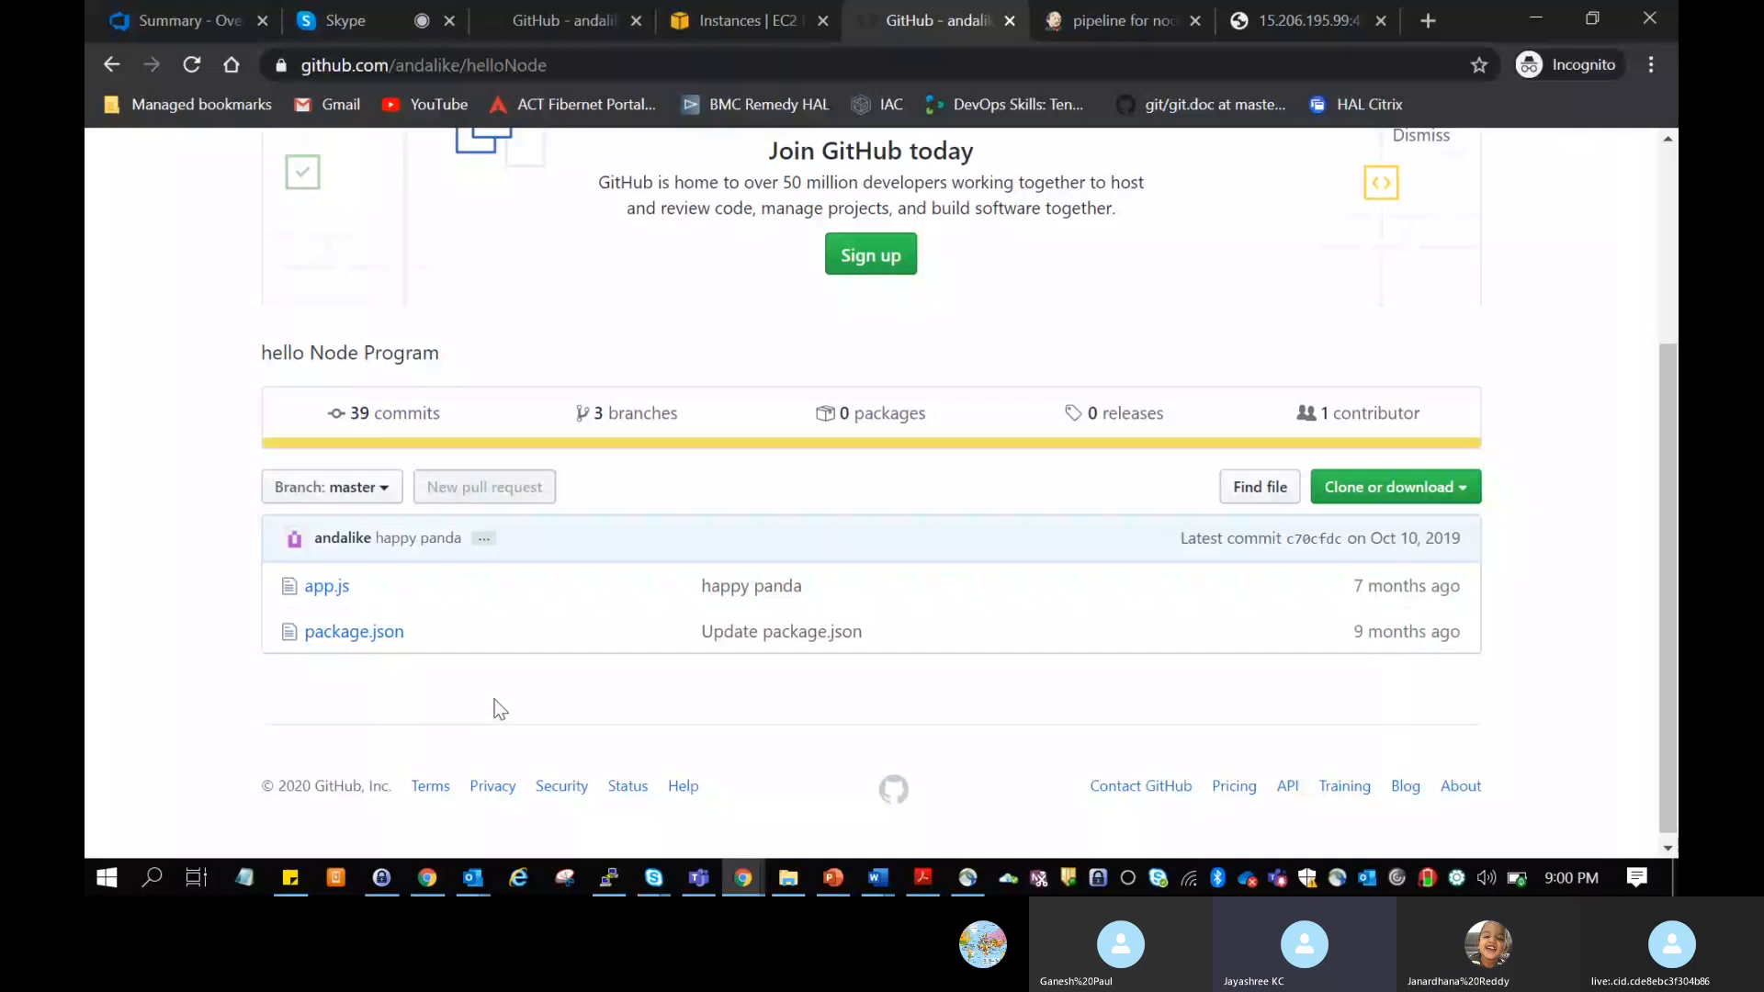
scroll(818, 536, up, 3)
right_click(817, 542)
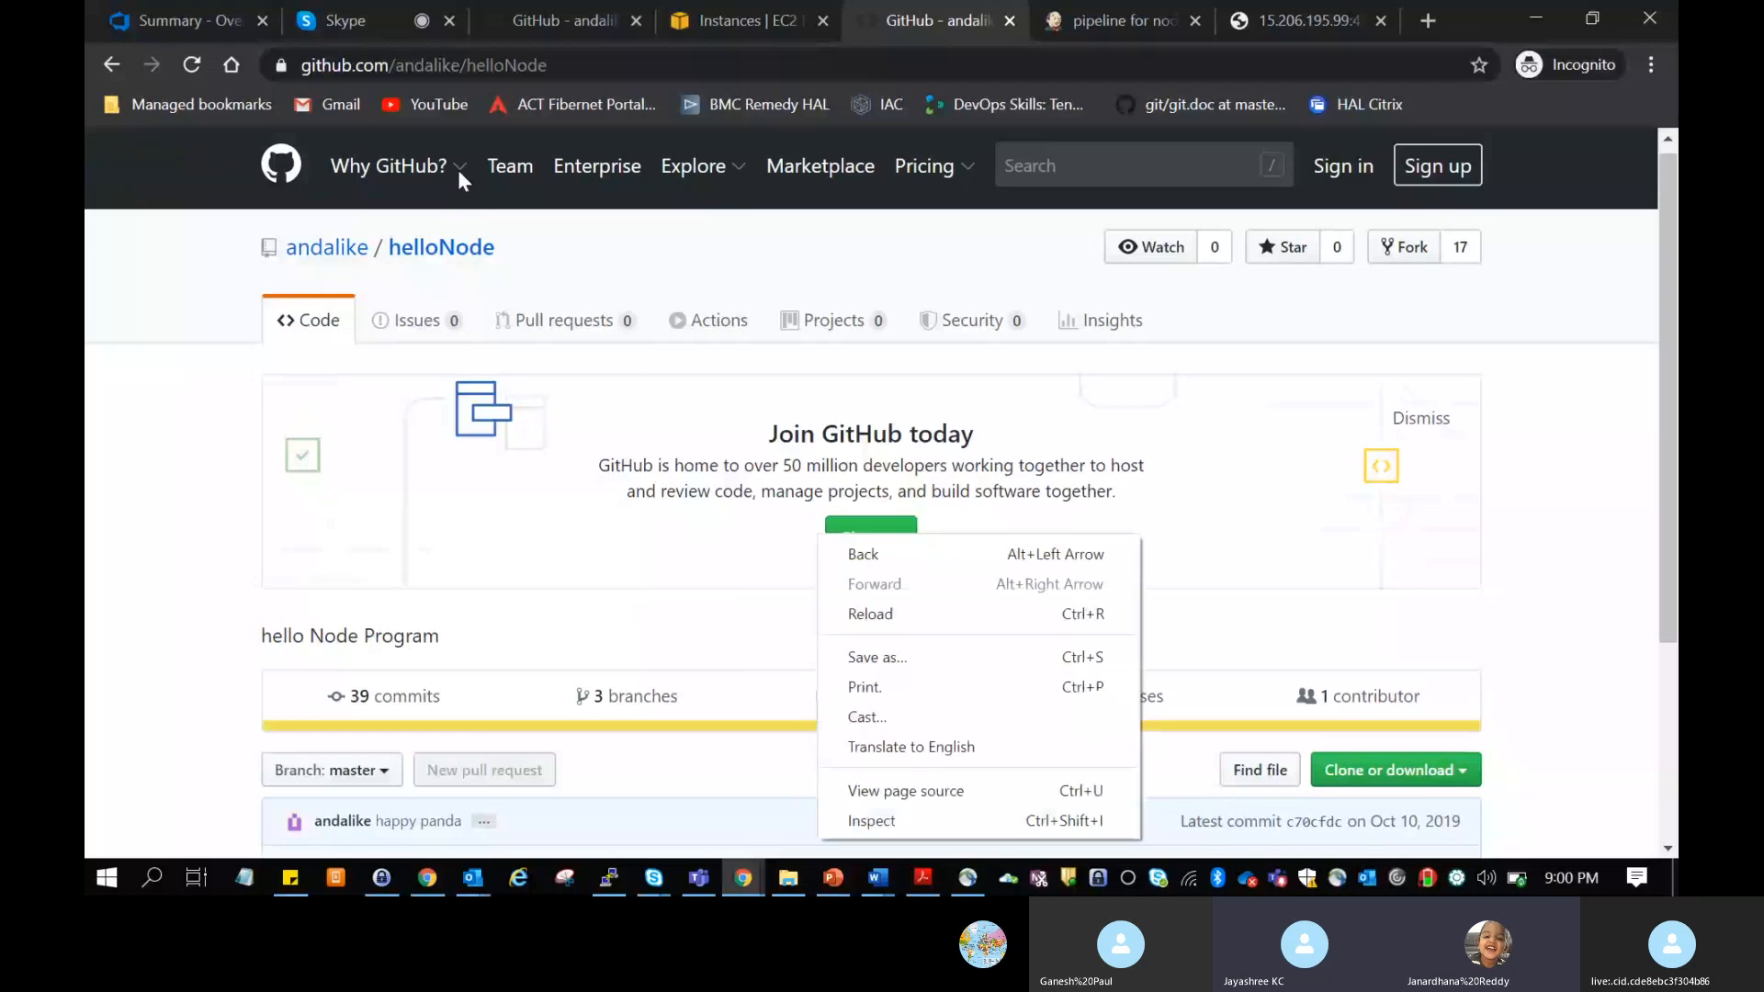
Step: Open the helloNode owner's profile and browse the full list of repositories
click(350, 249)
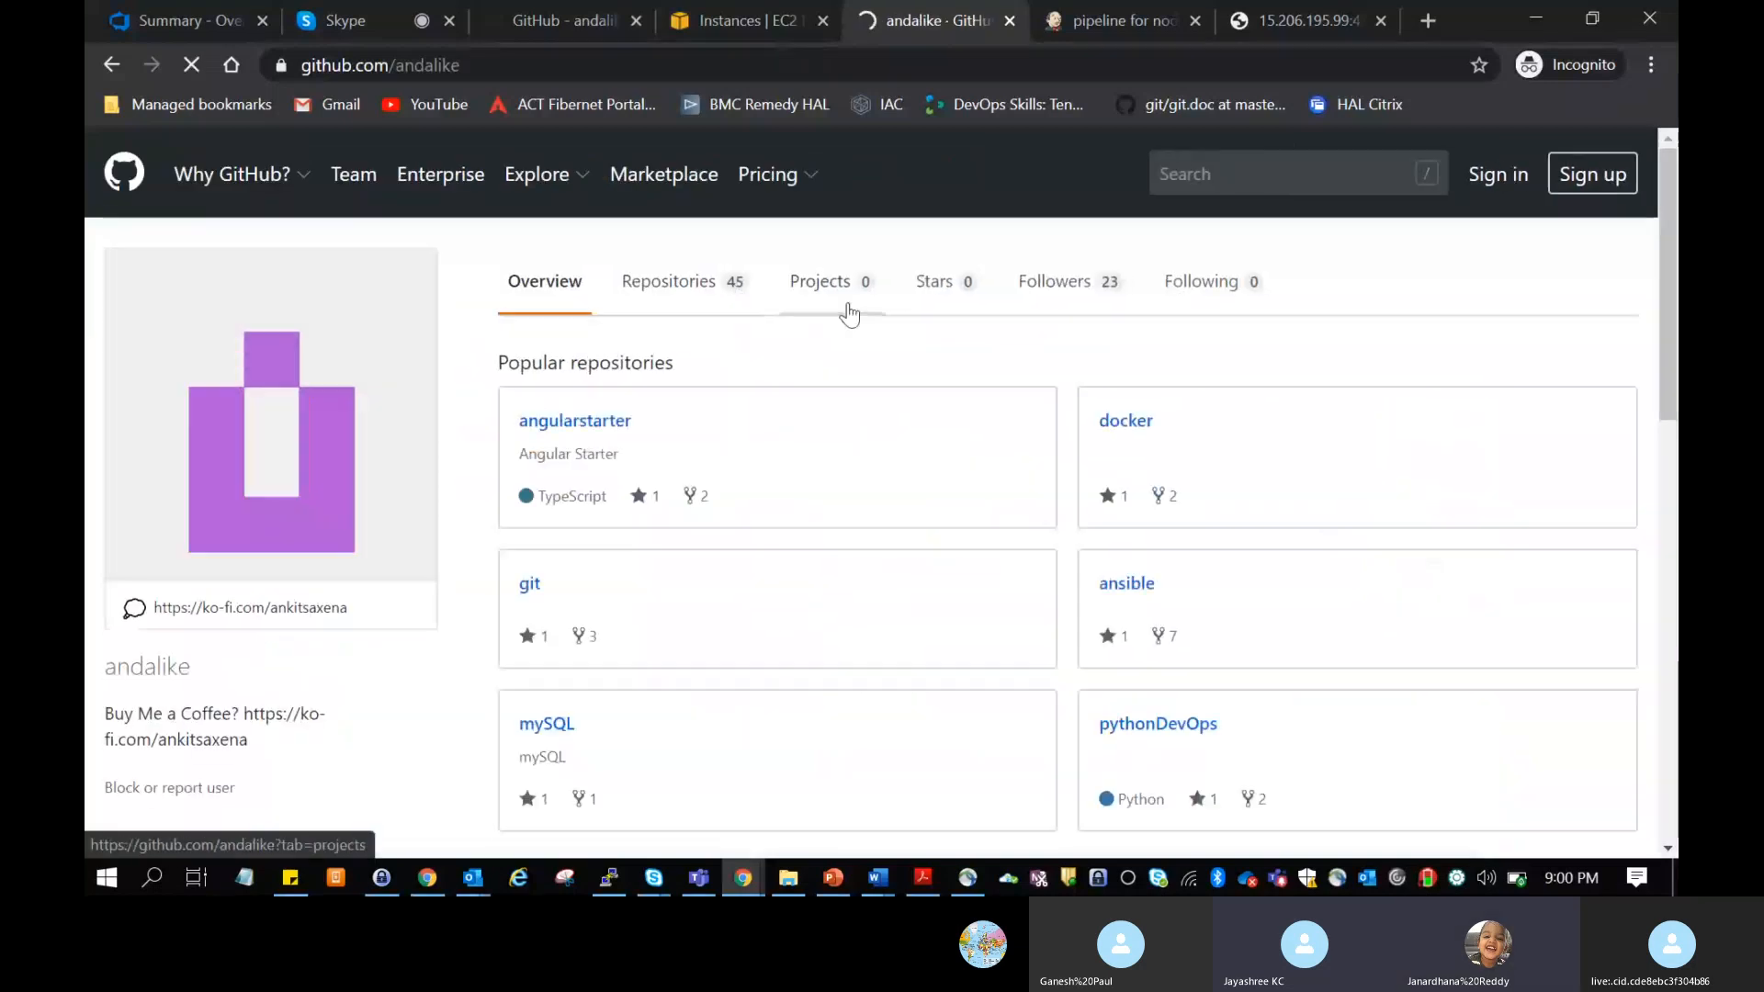
scroll(784, 433, down, 1)
click(698, 412)
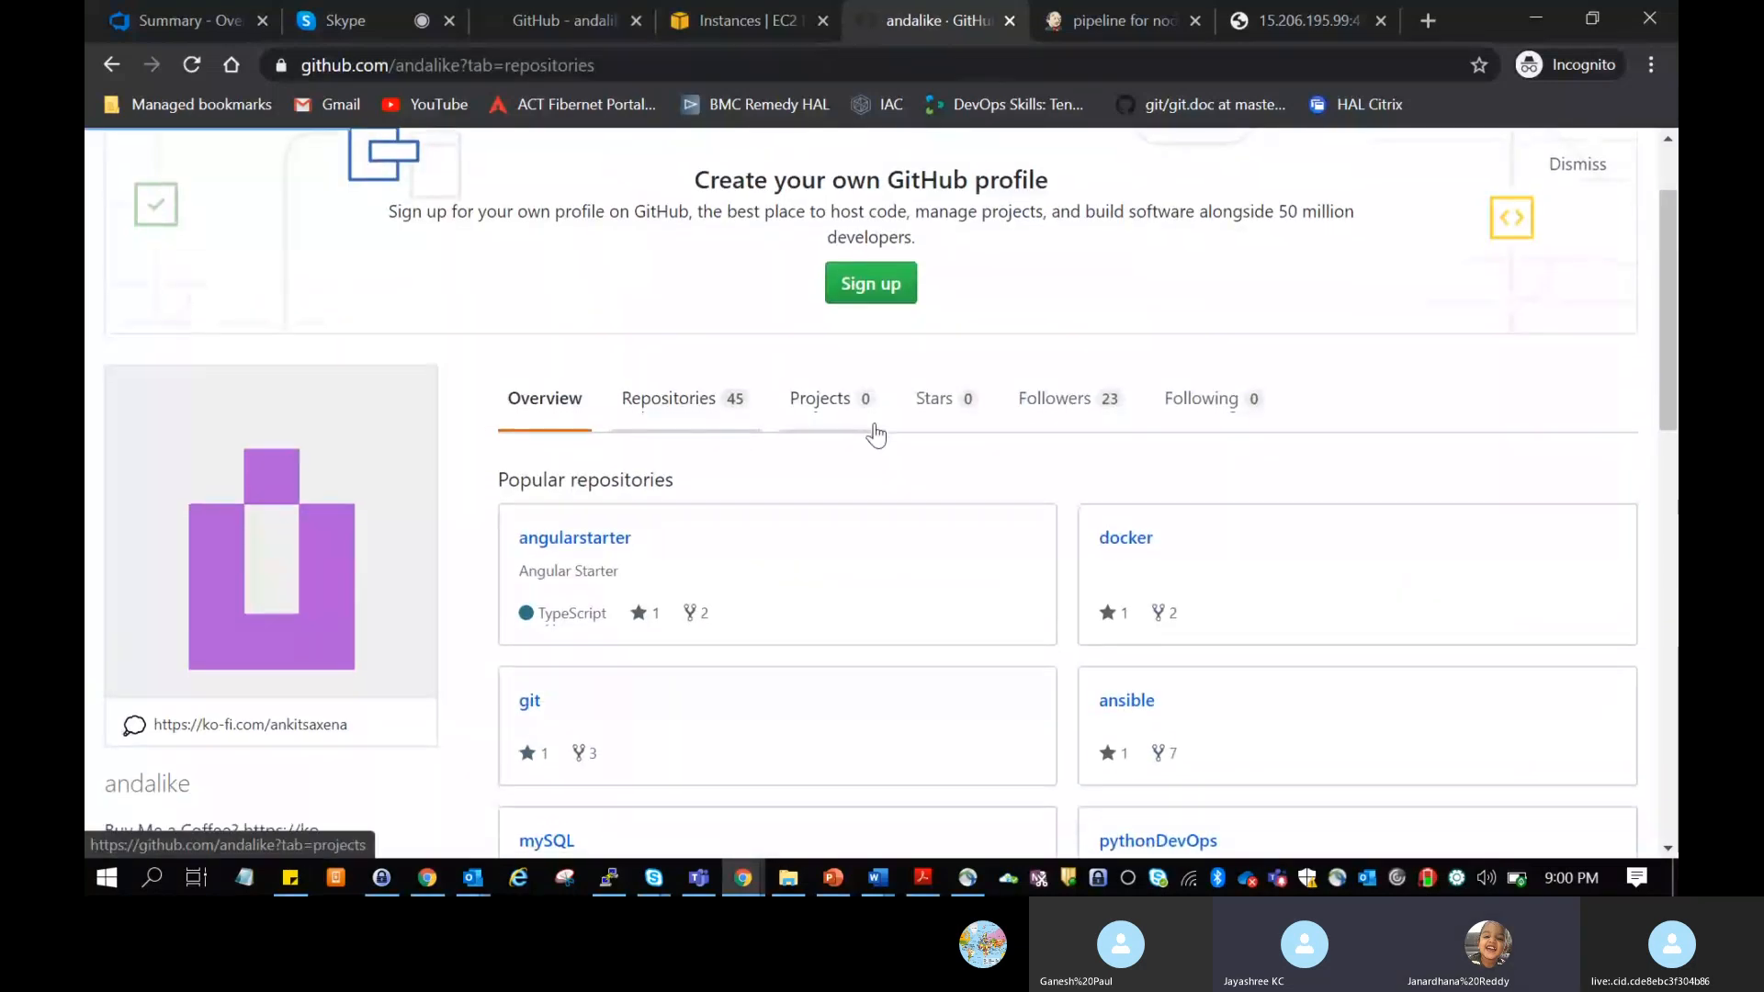
scroll(874, 433, down, 2)
scroll(873, 433, down, 5)
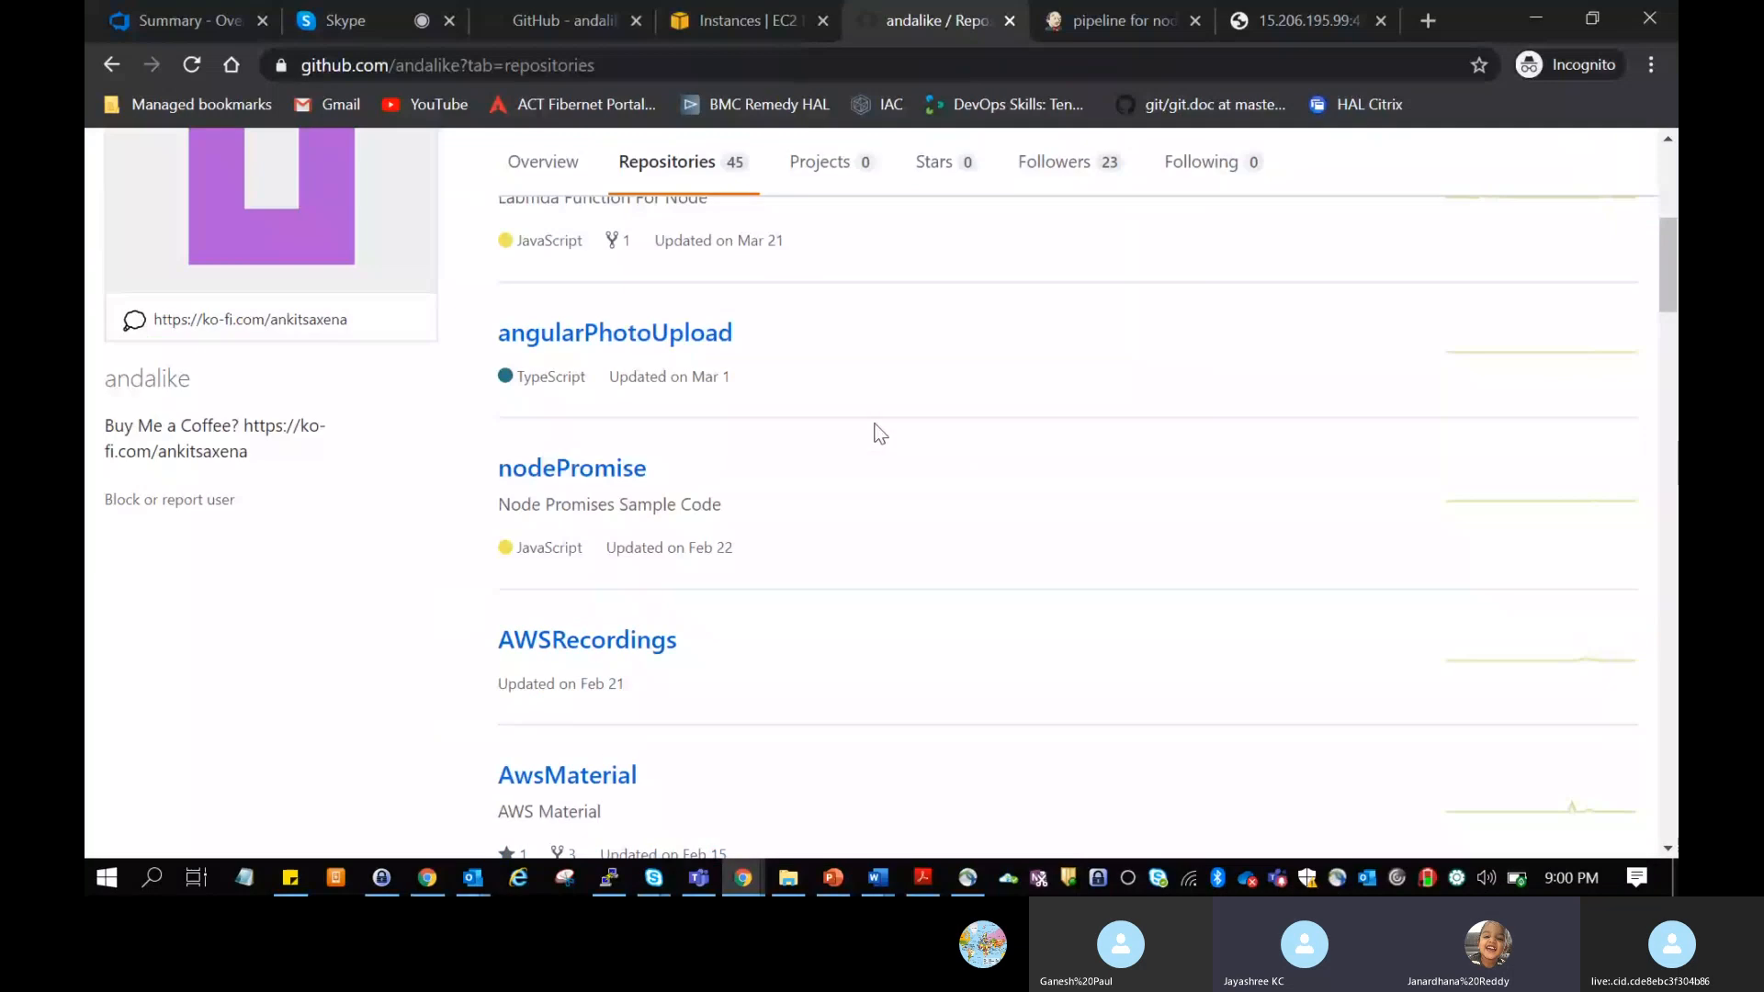
scroll(873, 432, up, 6)
Step: Search the owner's repositories for "node" and look through the matches
click(957, 602)
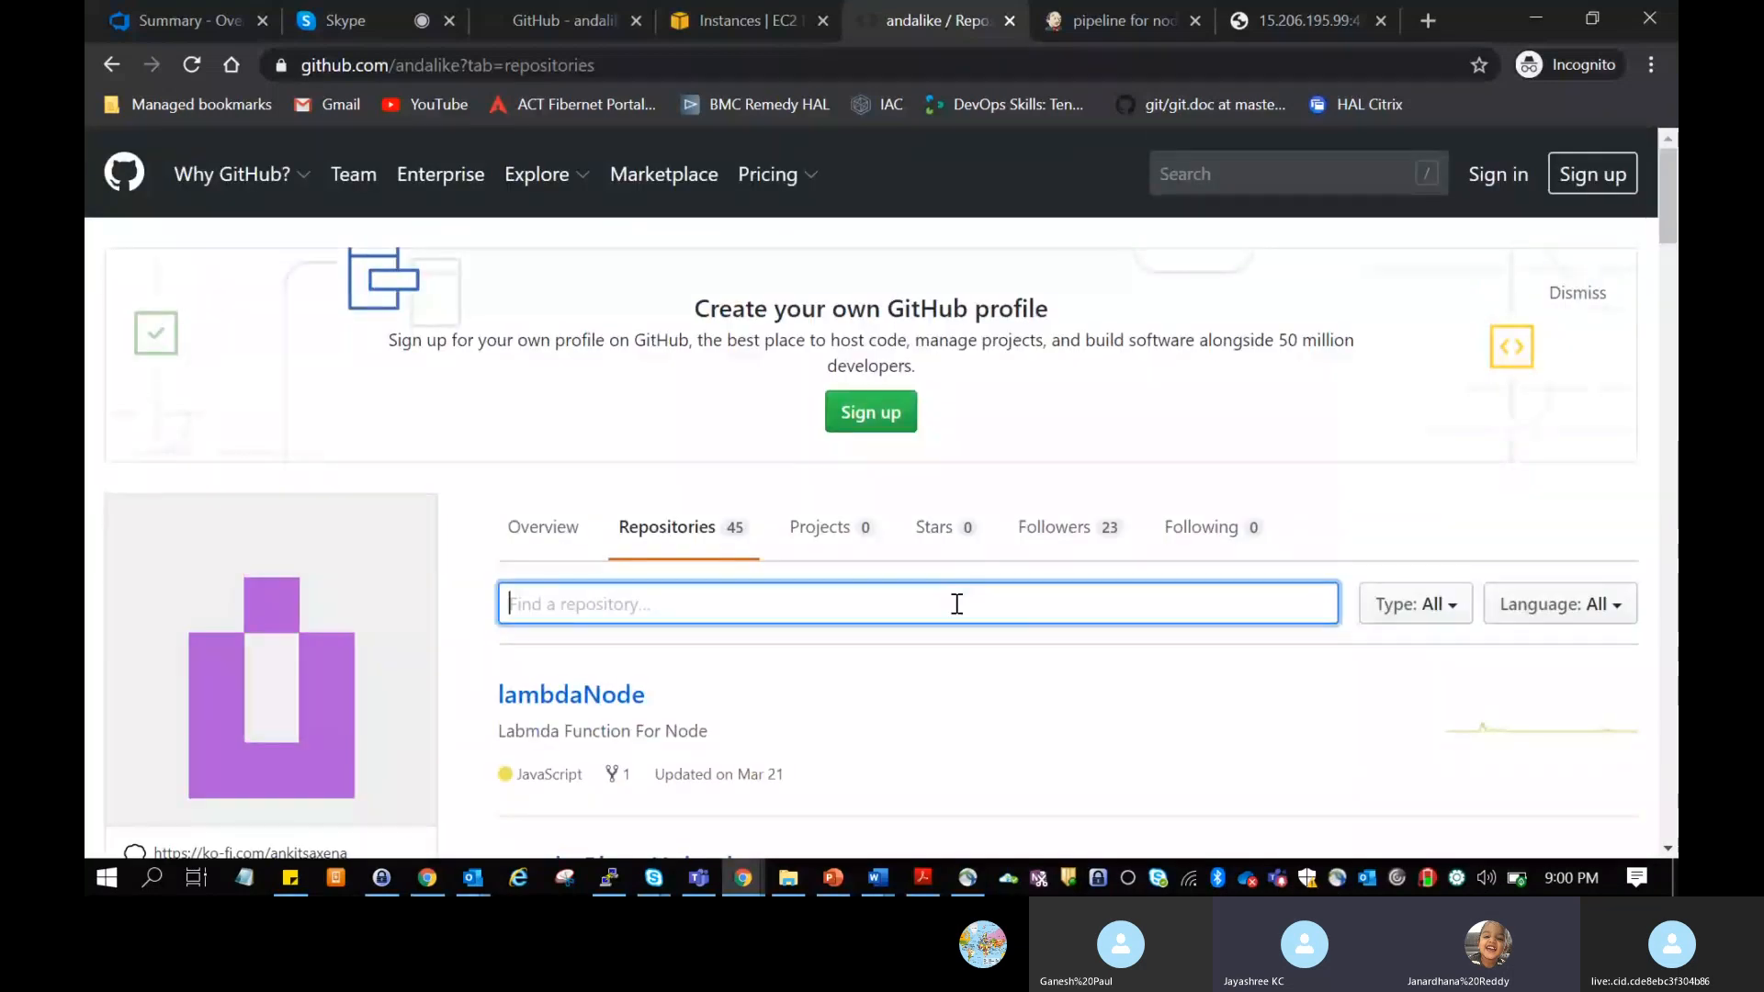
text(node)
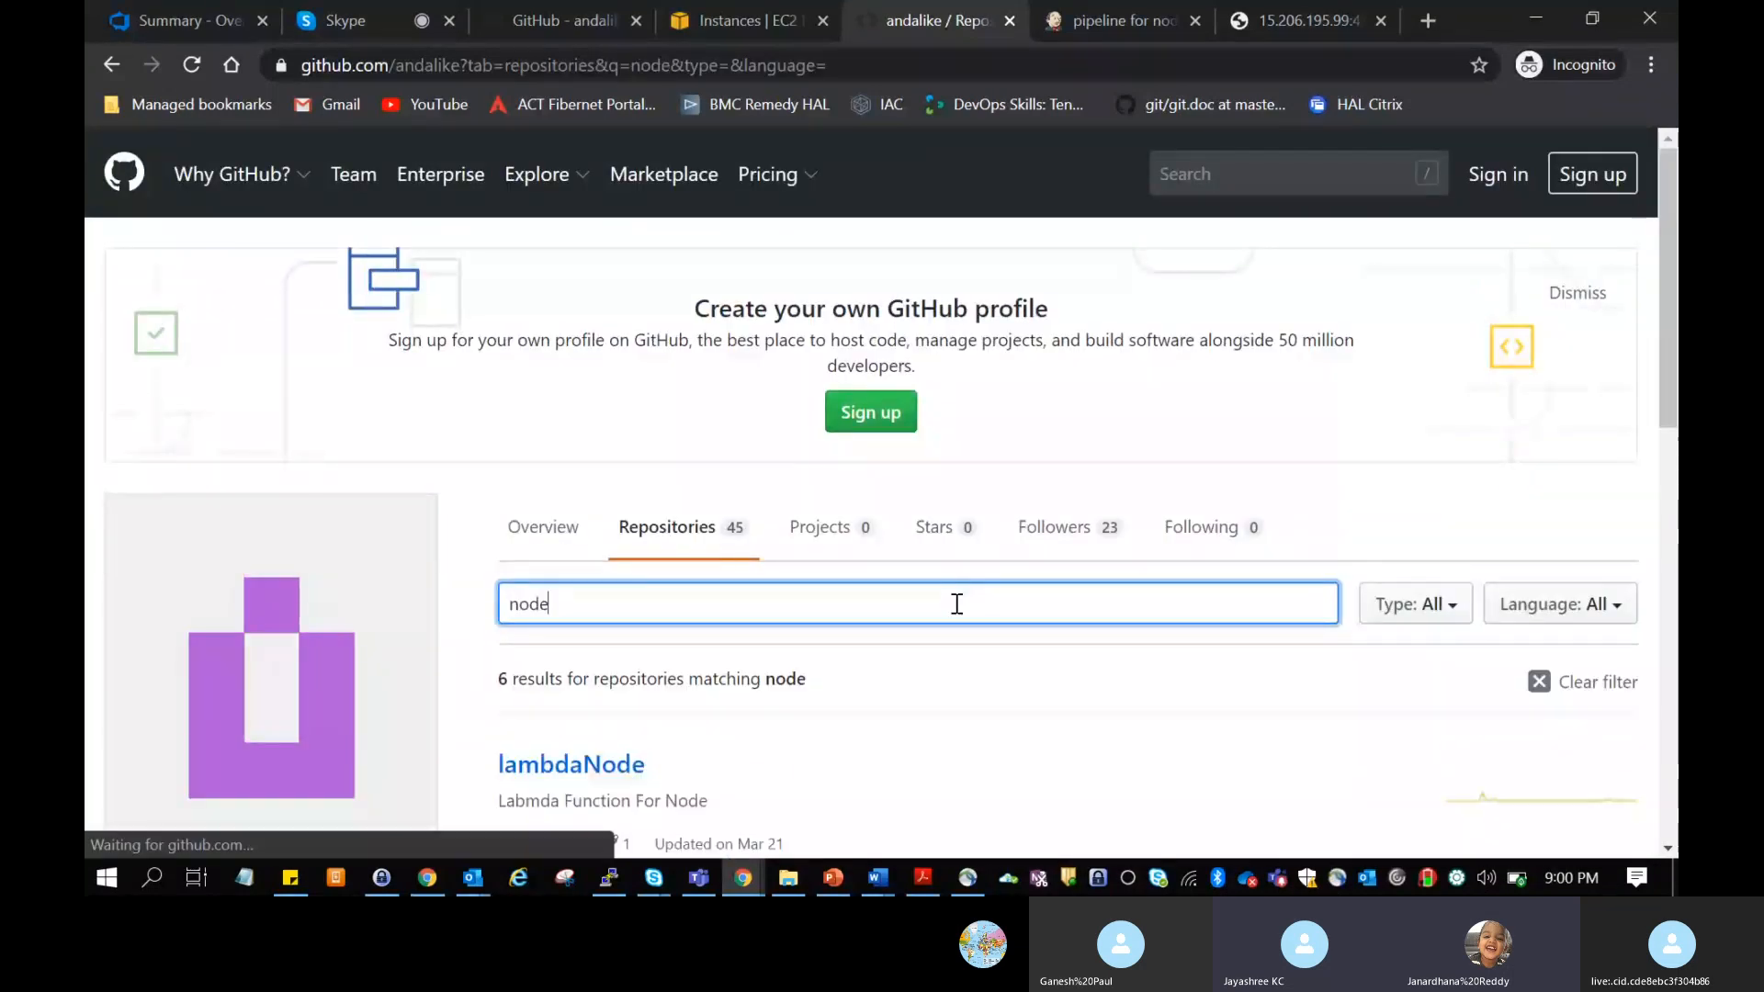
scroll(912, 753, down, 5)
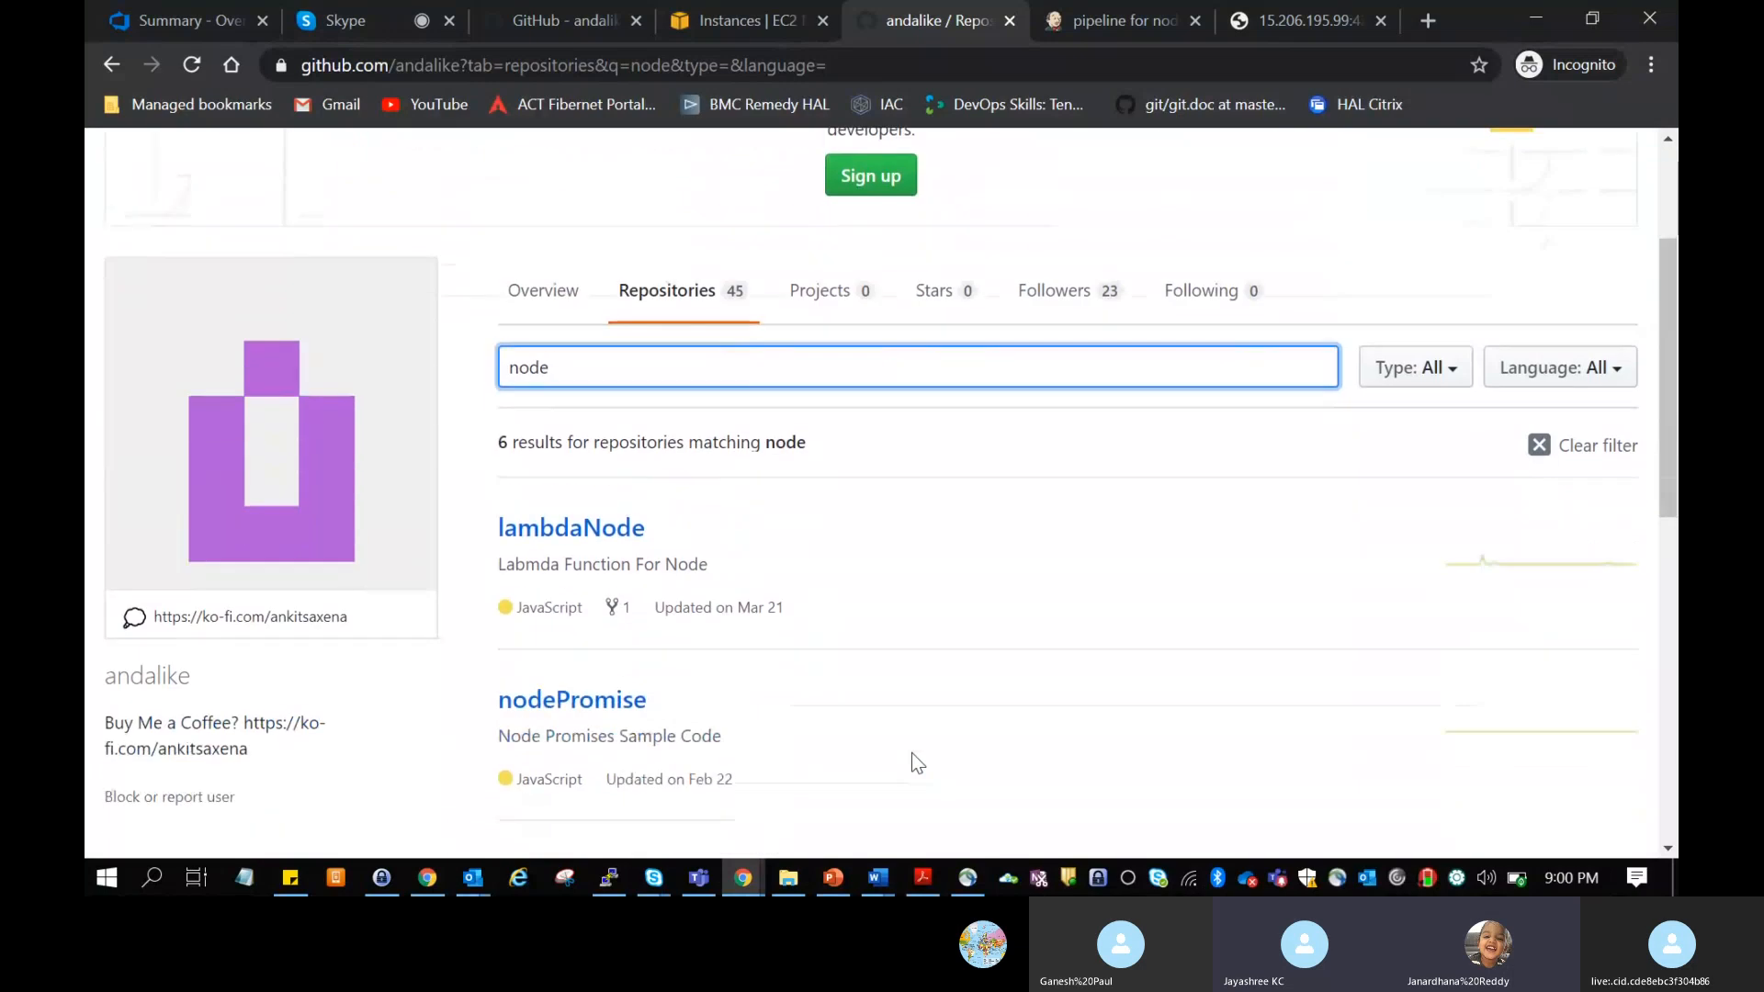
scroll(911, 753, down, 1)
scroll(912, 752, up, 4)
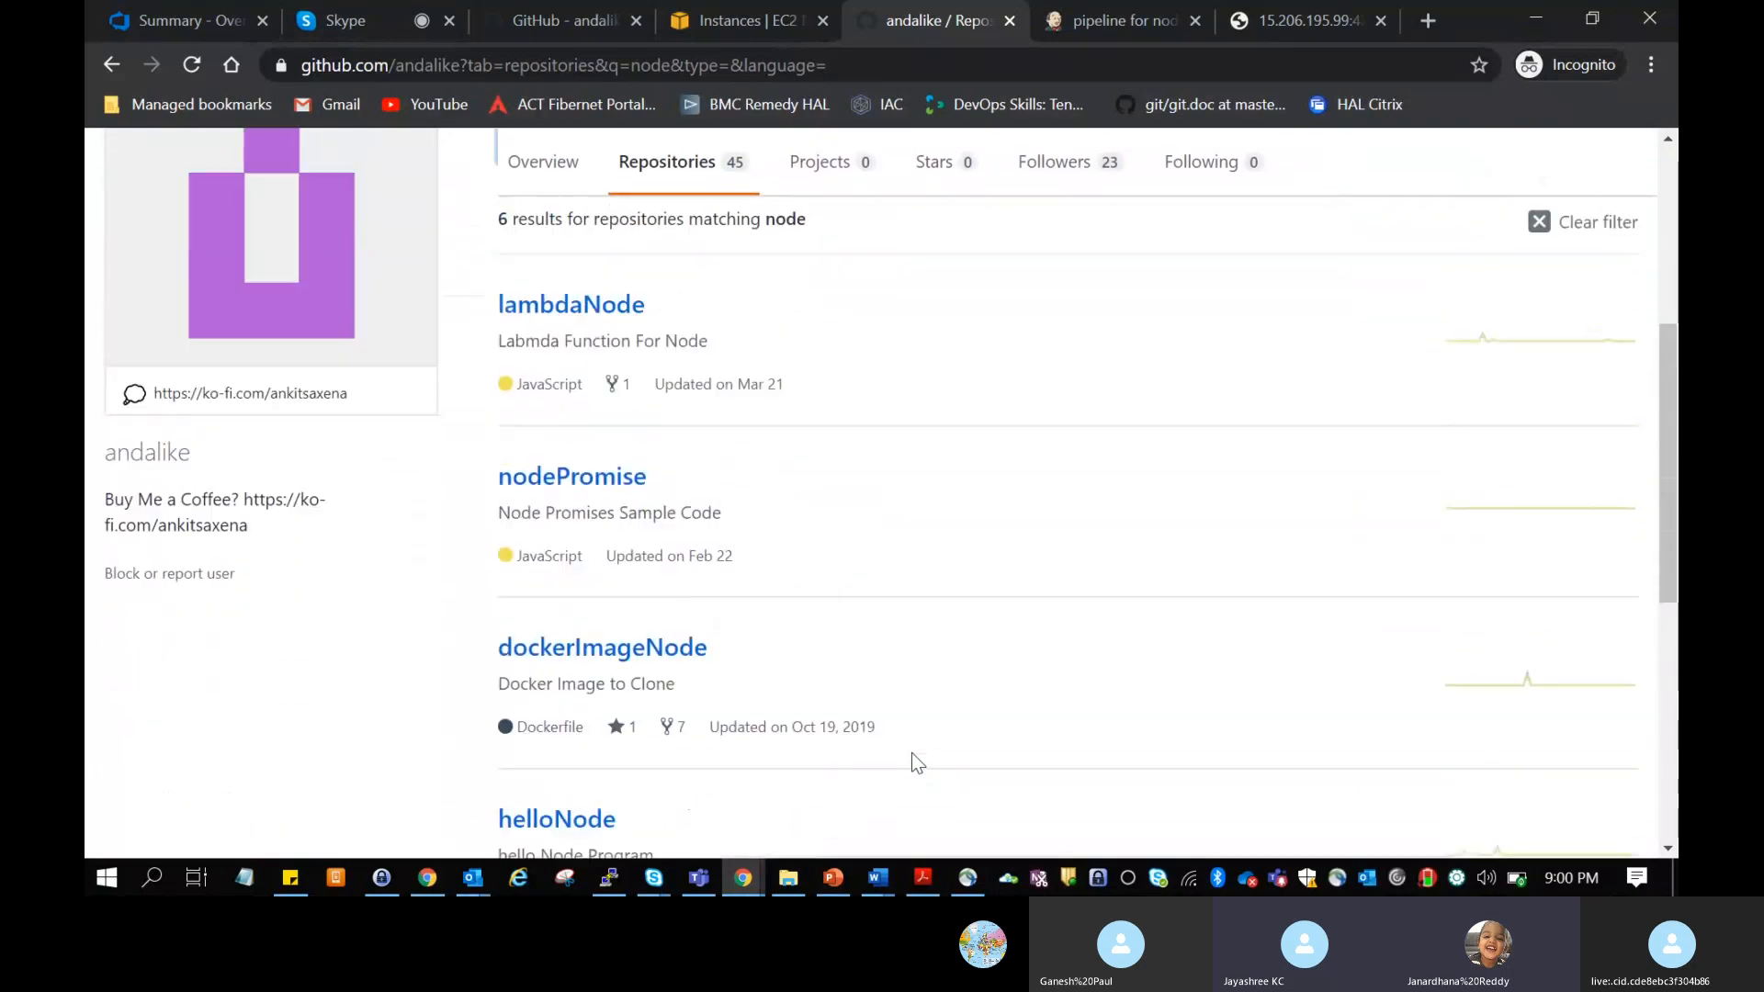
Step: Filter the owner's repositories by "jenki" and open the jenkins repository
drag(604, 312, 440, 287)
text(jn)
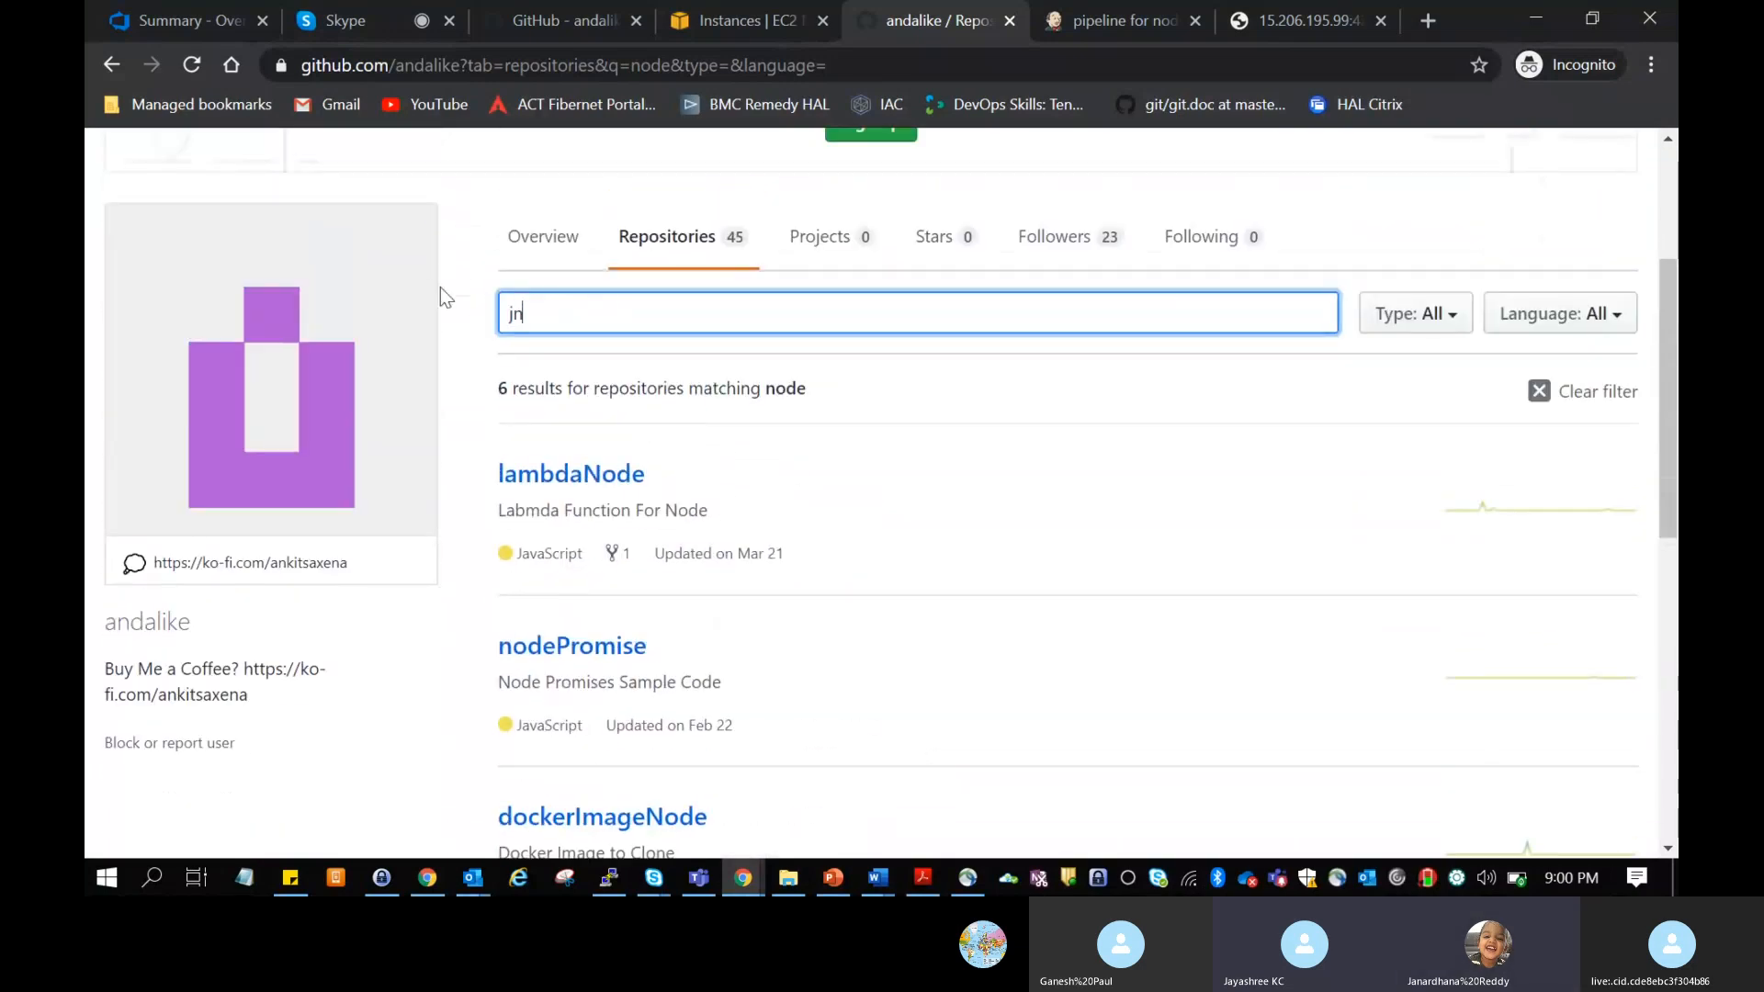
key(BackSpace)
key(BackSpace)
text(e)
key(BackSpace)
text(jenki)
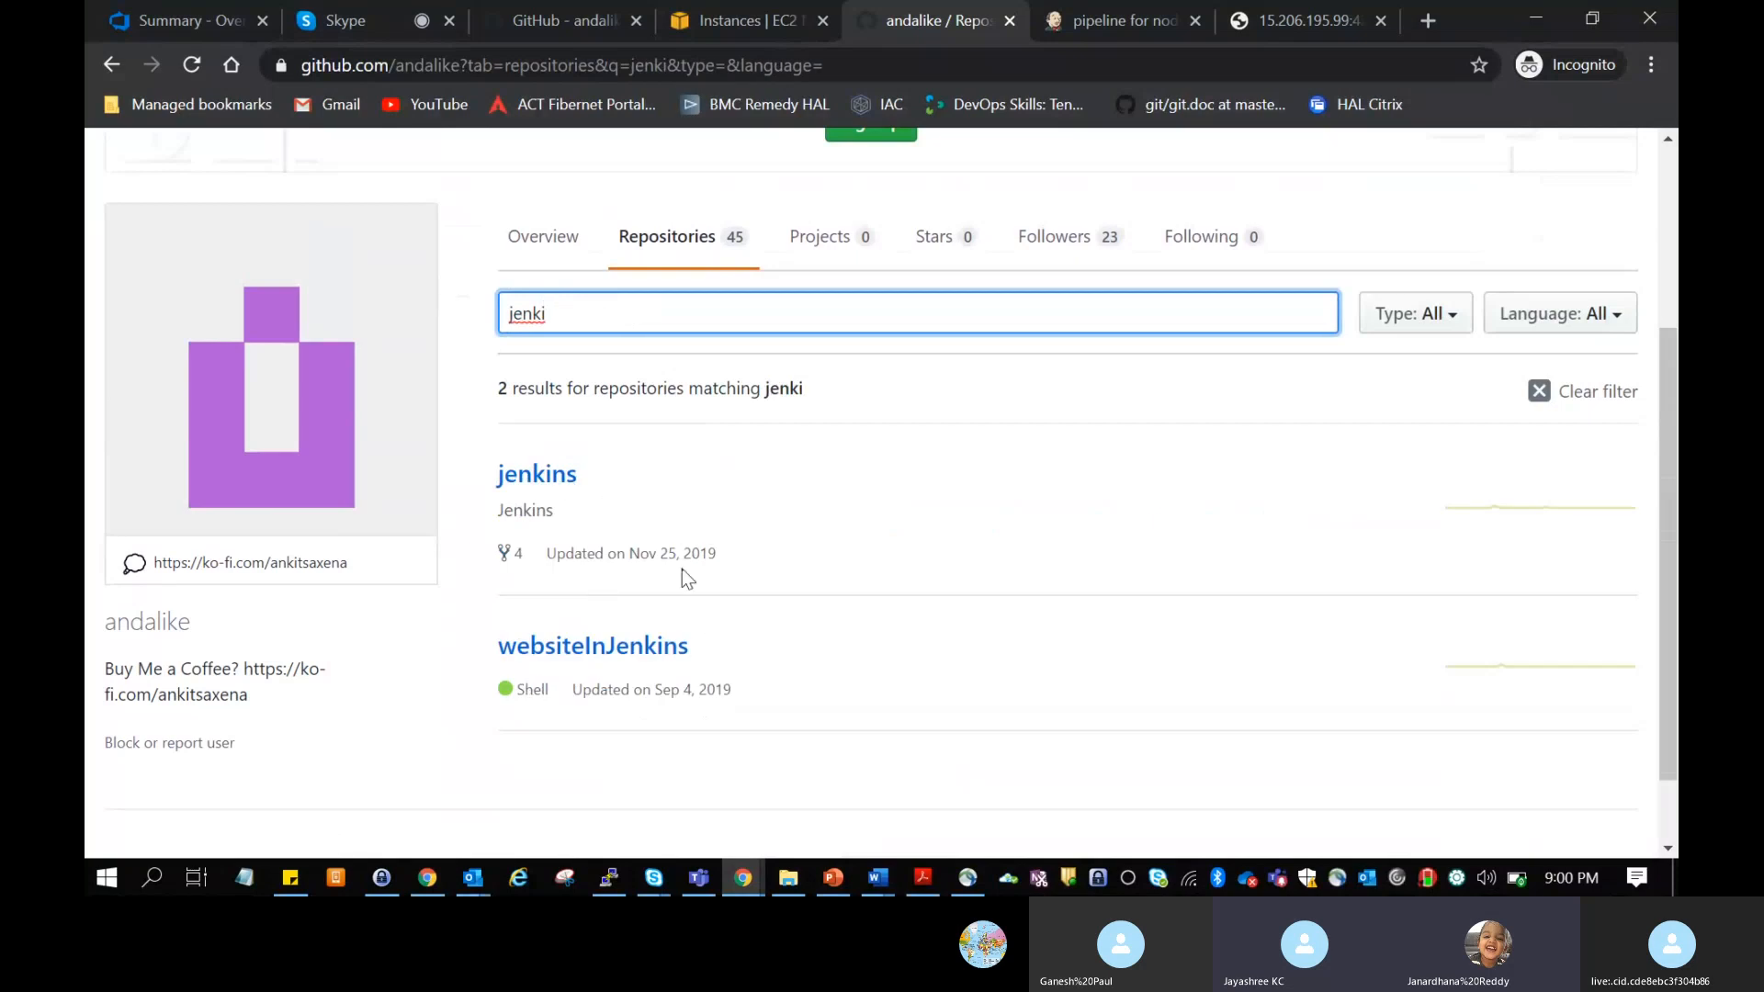
click(535, 478)
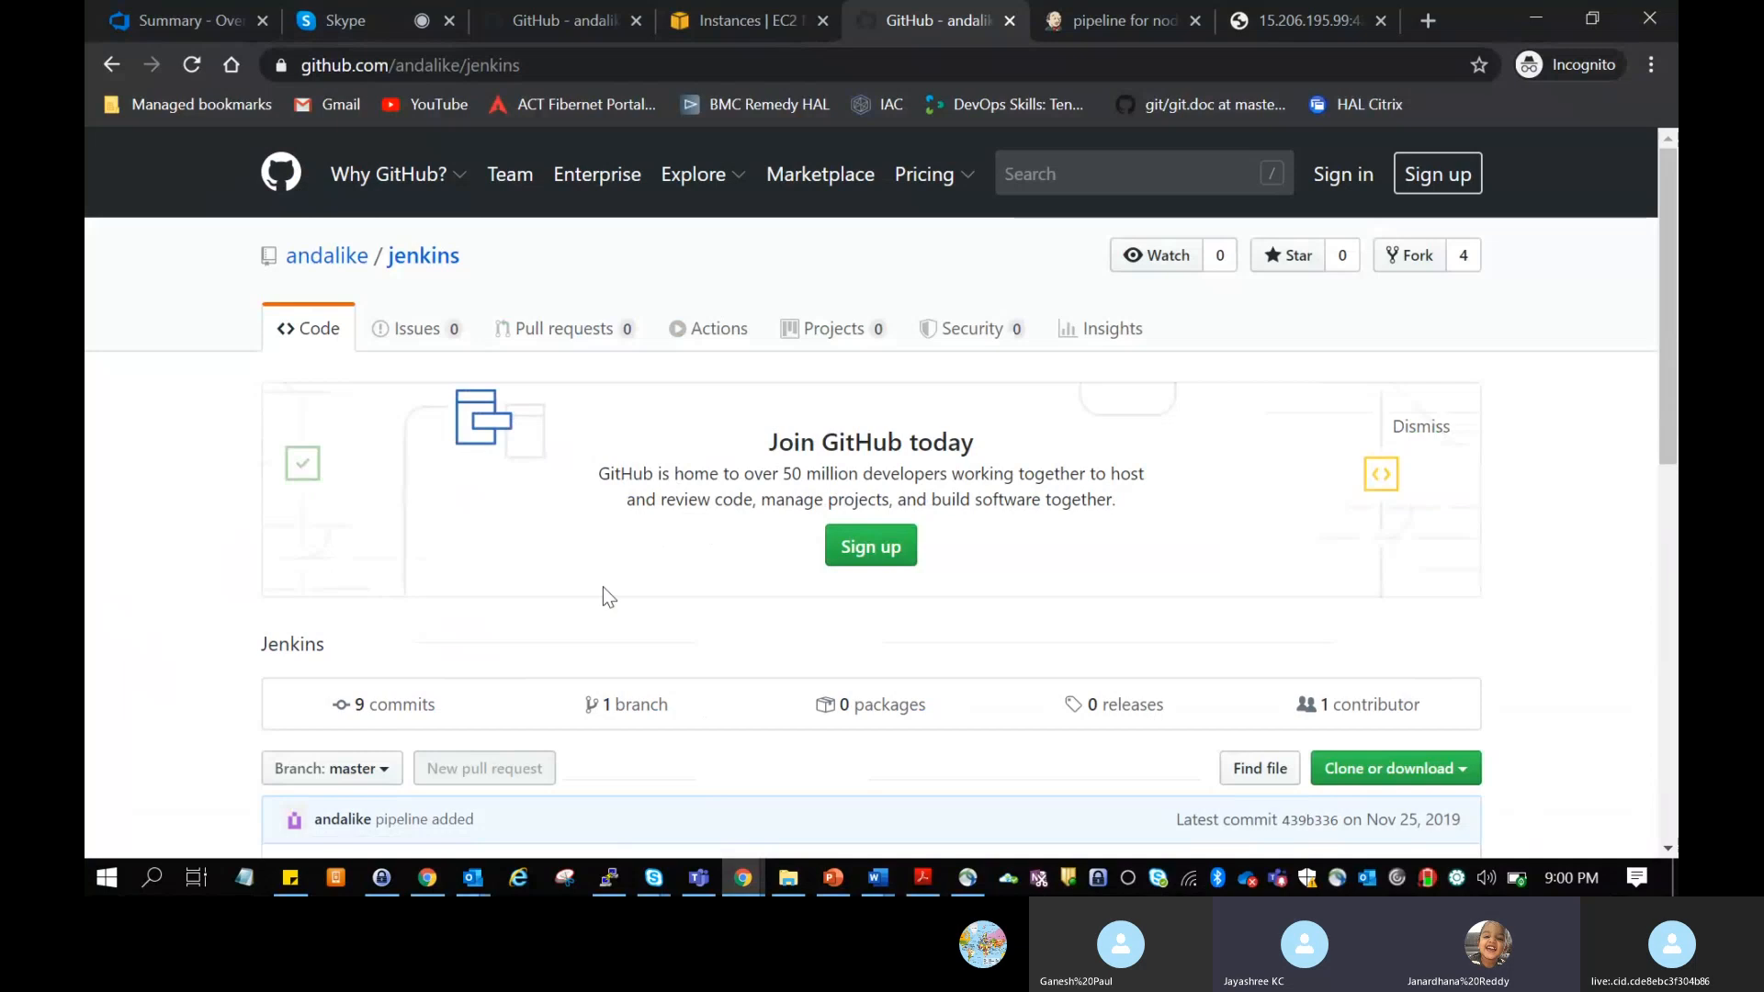
Step: Download jenkinsPipeline.docx from the jenkins repository and open it in Word
scroll(603, 592, down, 4)
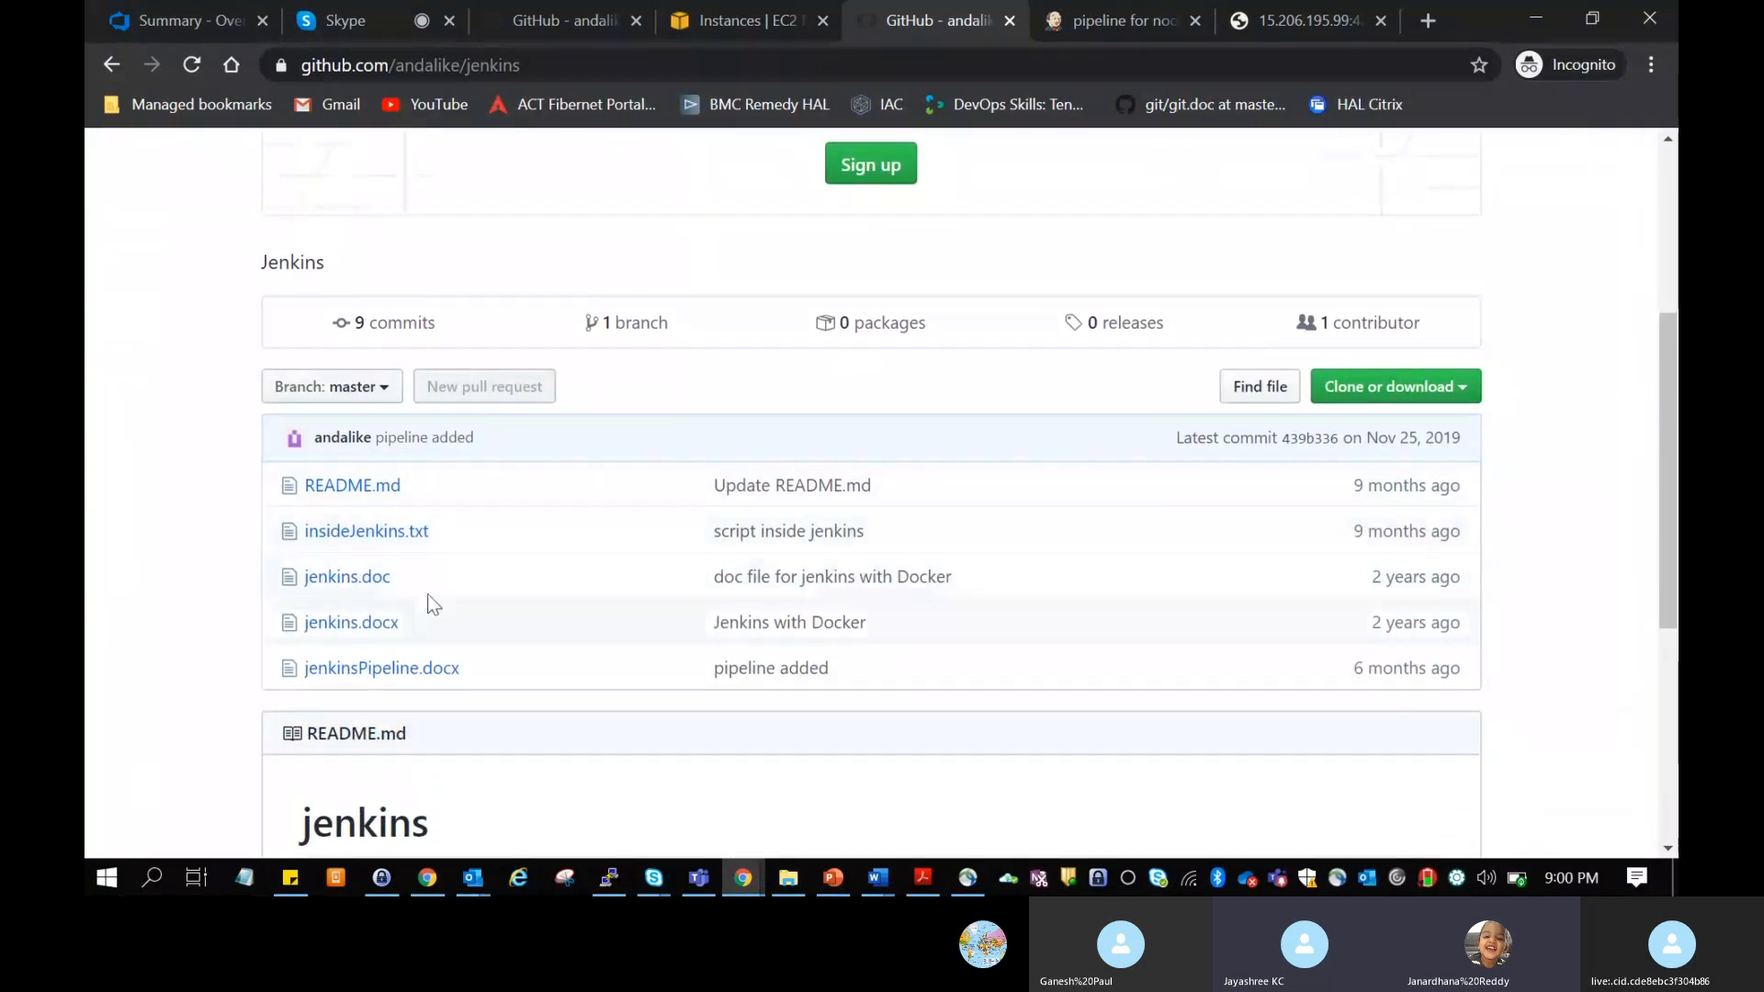
click(415, 669)
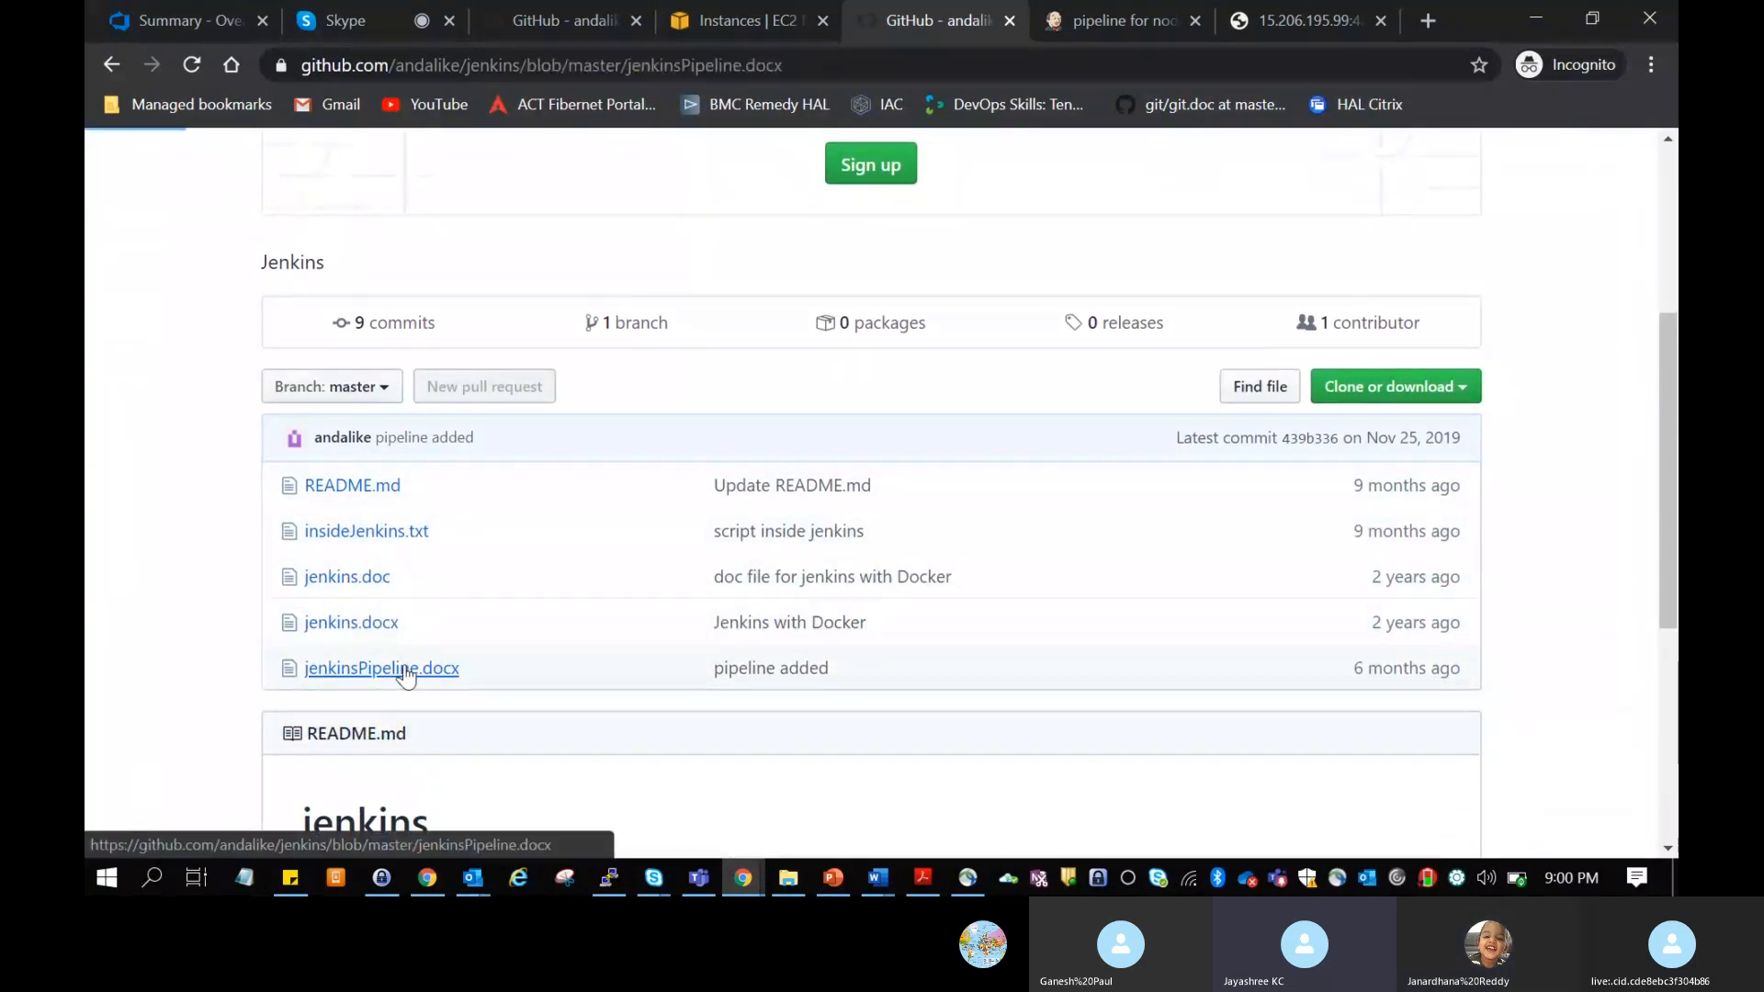
scroll(704, 581, down, 3)
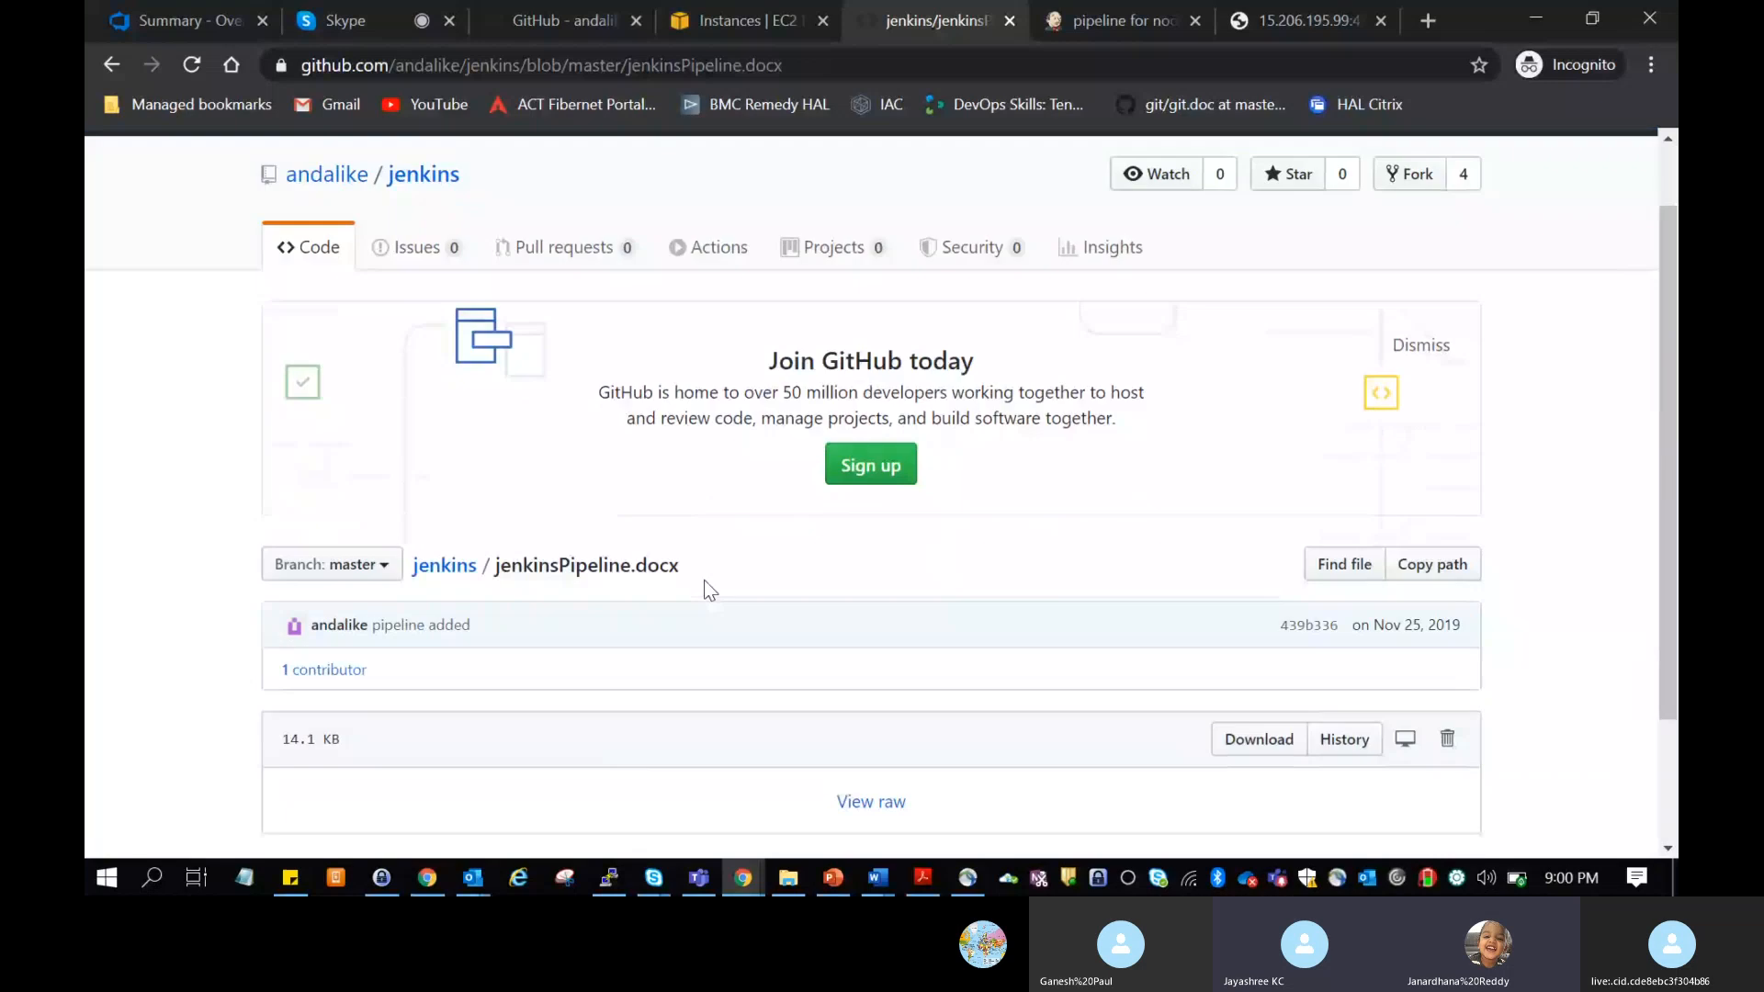
click(1246, 572)
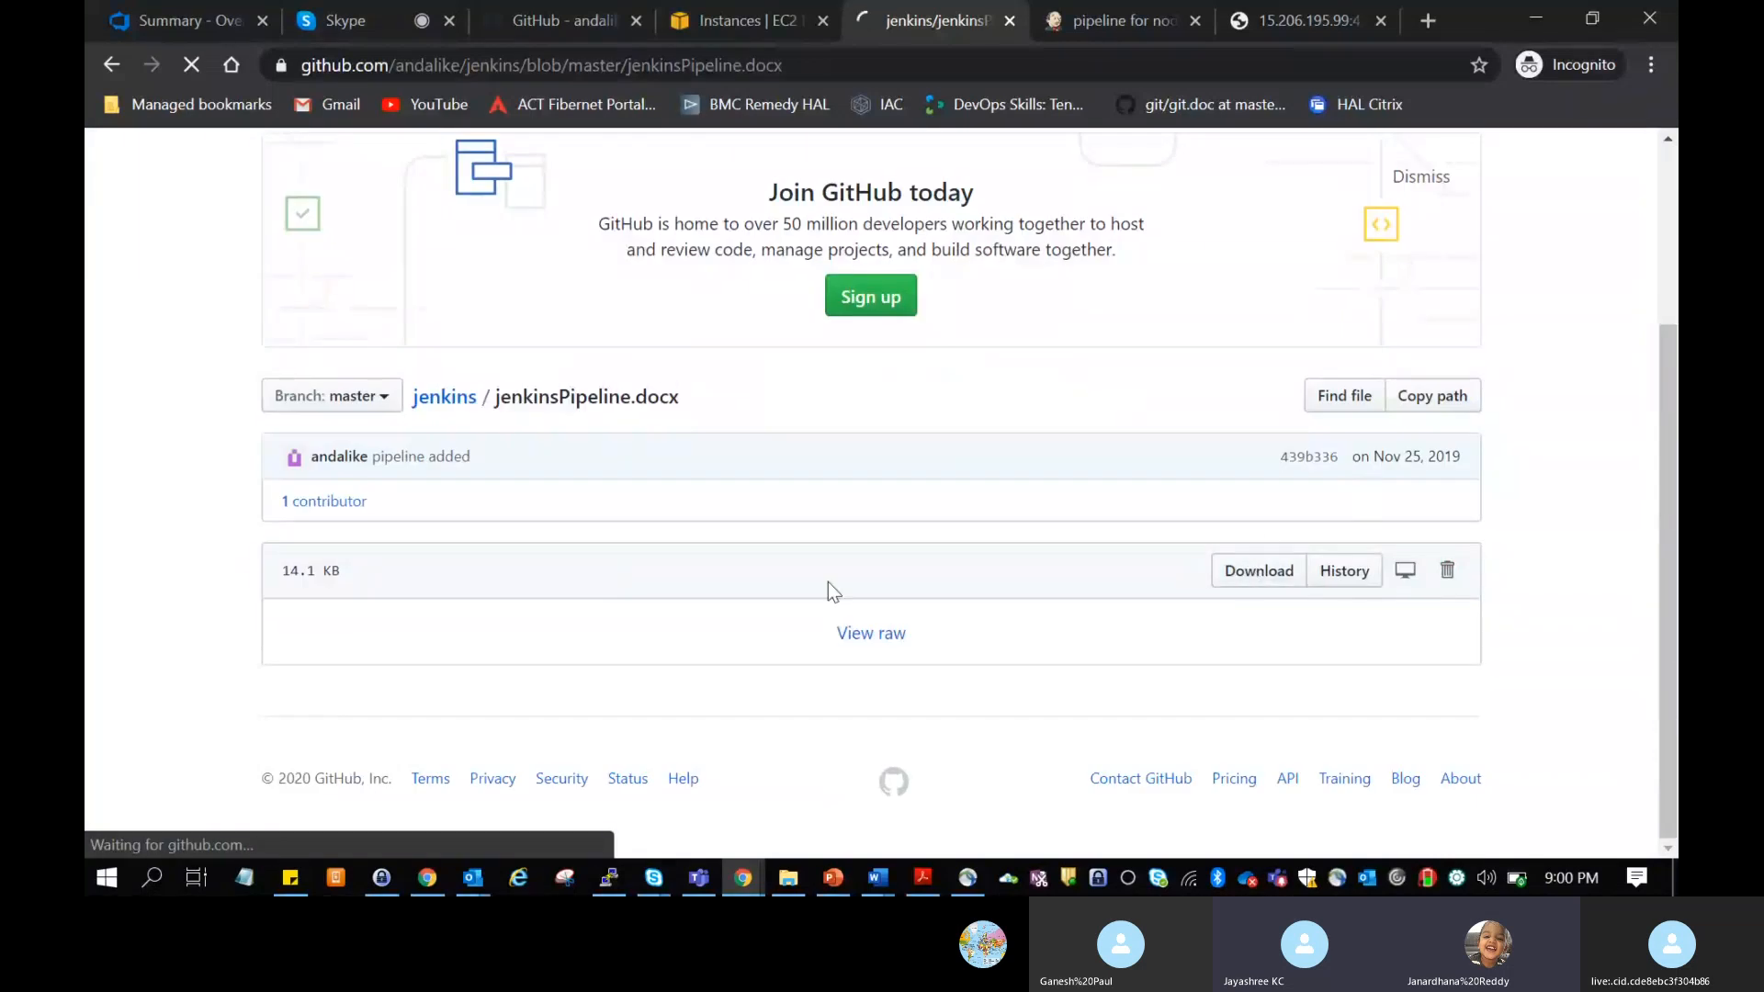
click(261, 806)
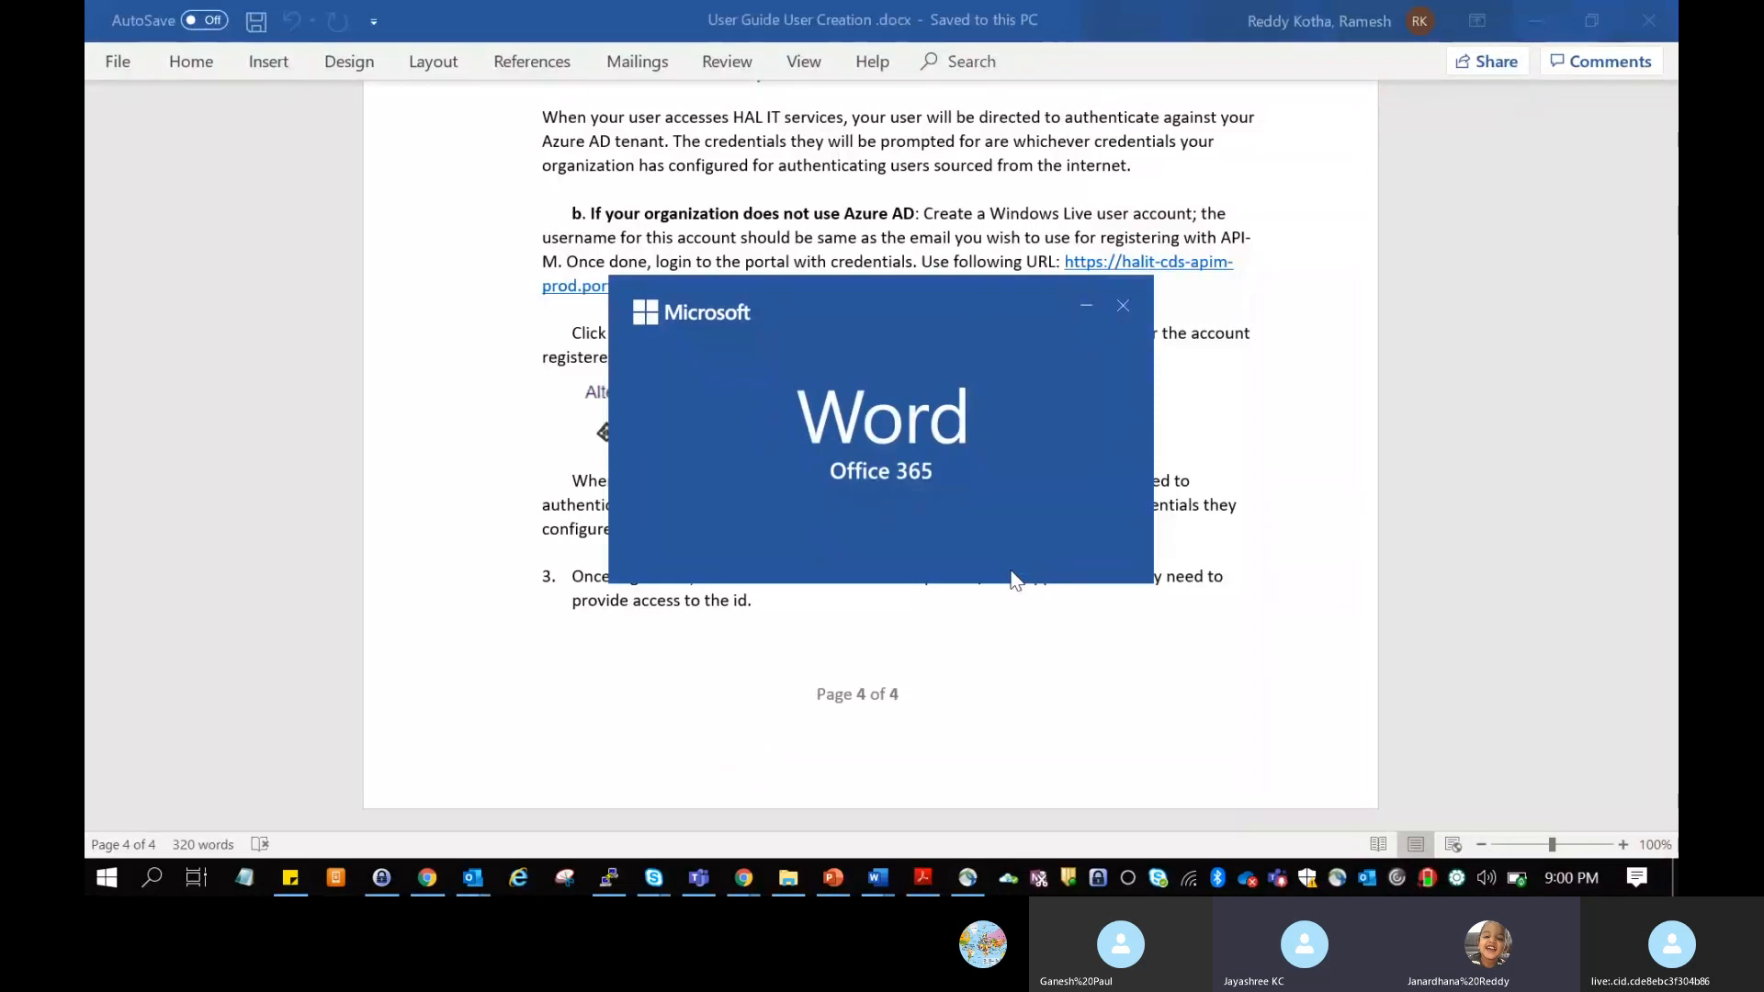
click(1077, 108)
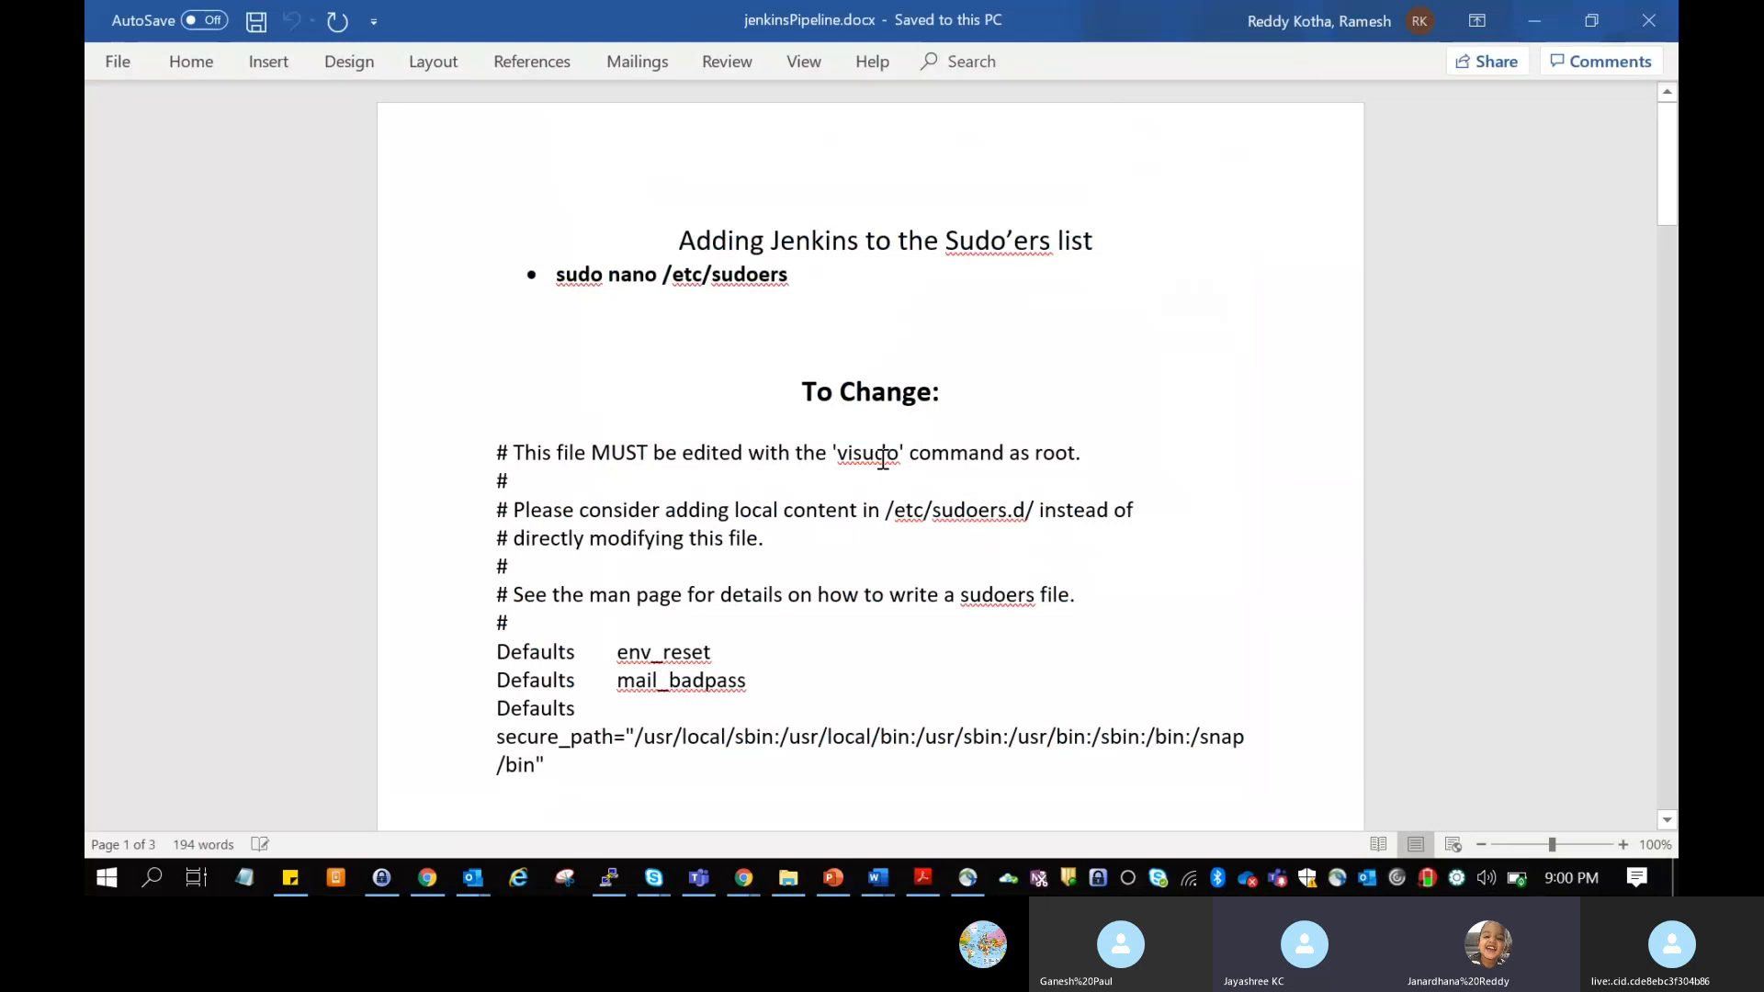
Step: Examine the Sample Pipeline script in jenkinsPipeline.docx, including its install, run and deploy stages
scroll(782, 584, down, 15)
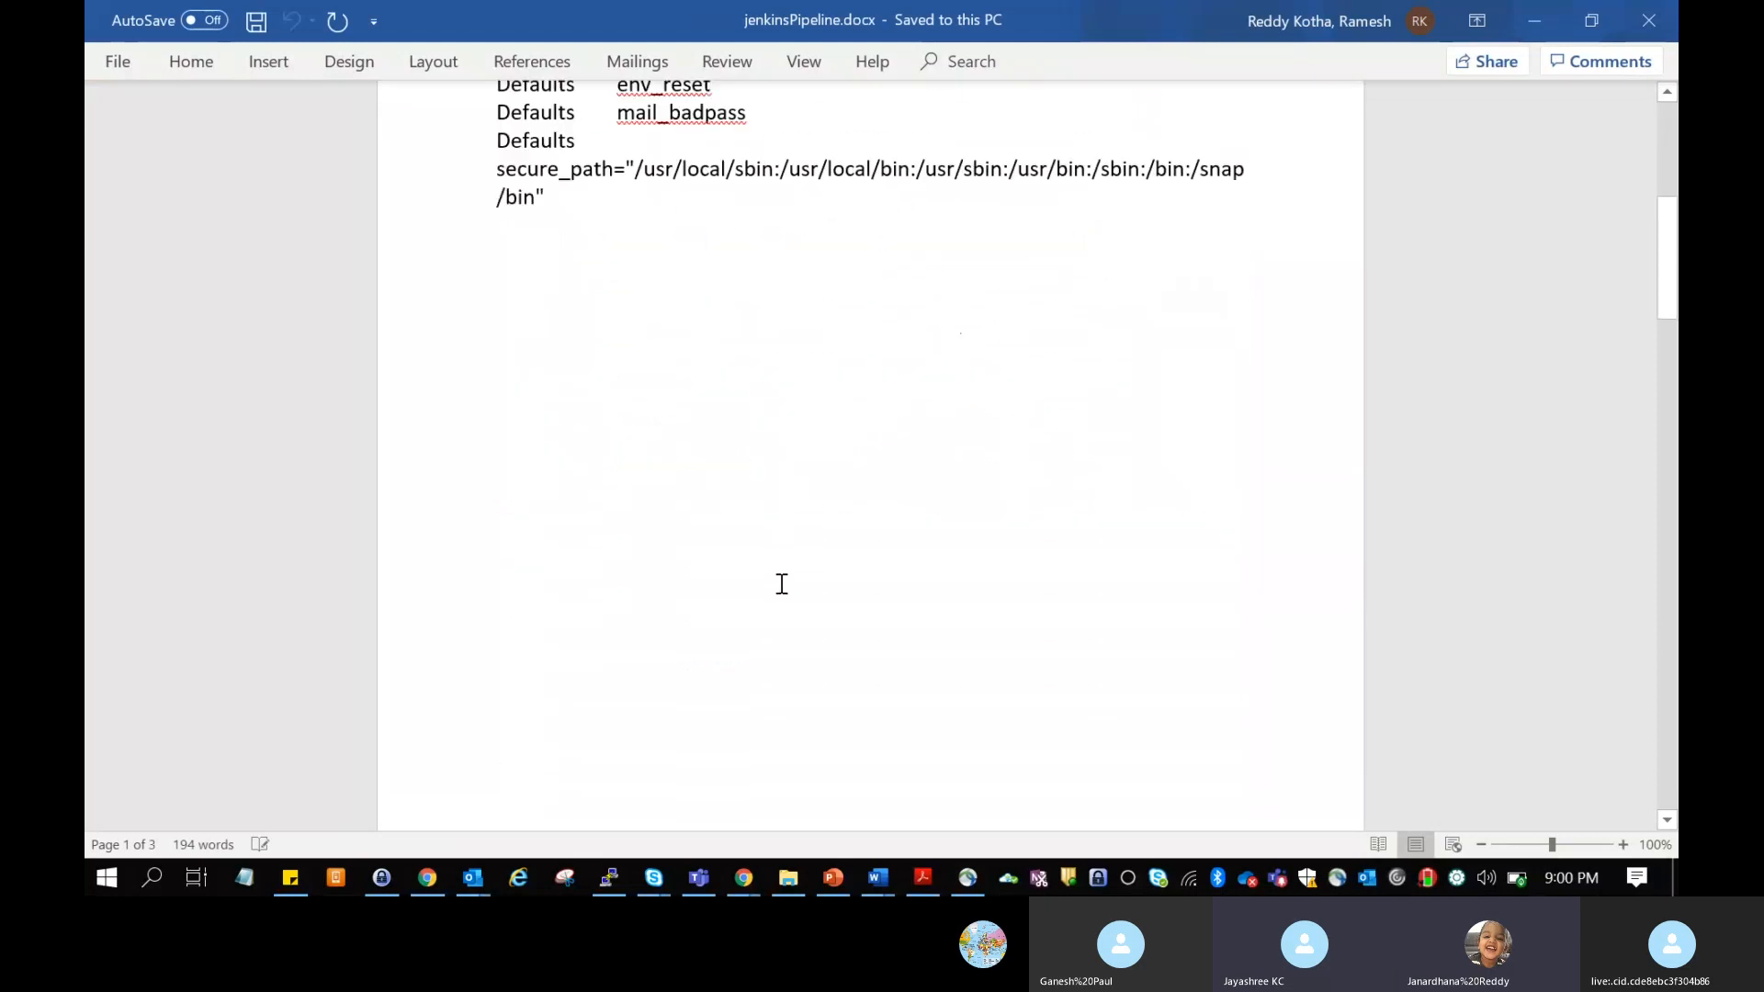
scroll(782, 584, down, 20)
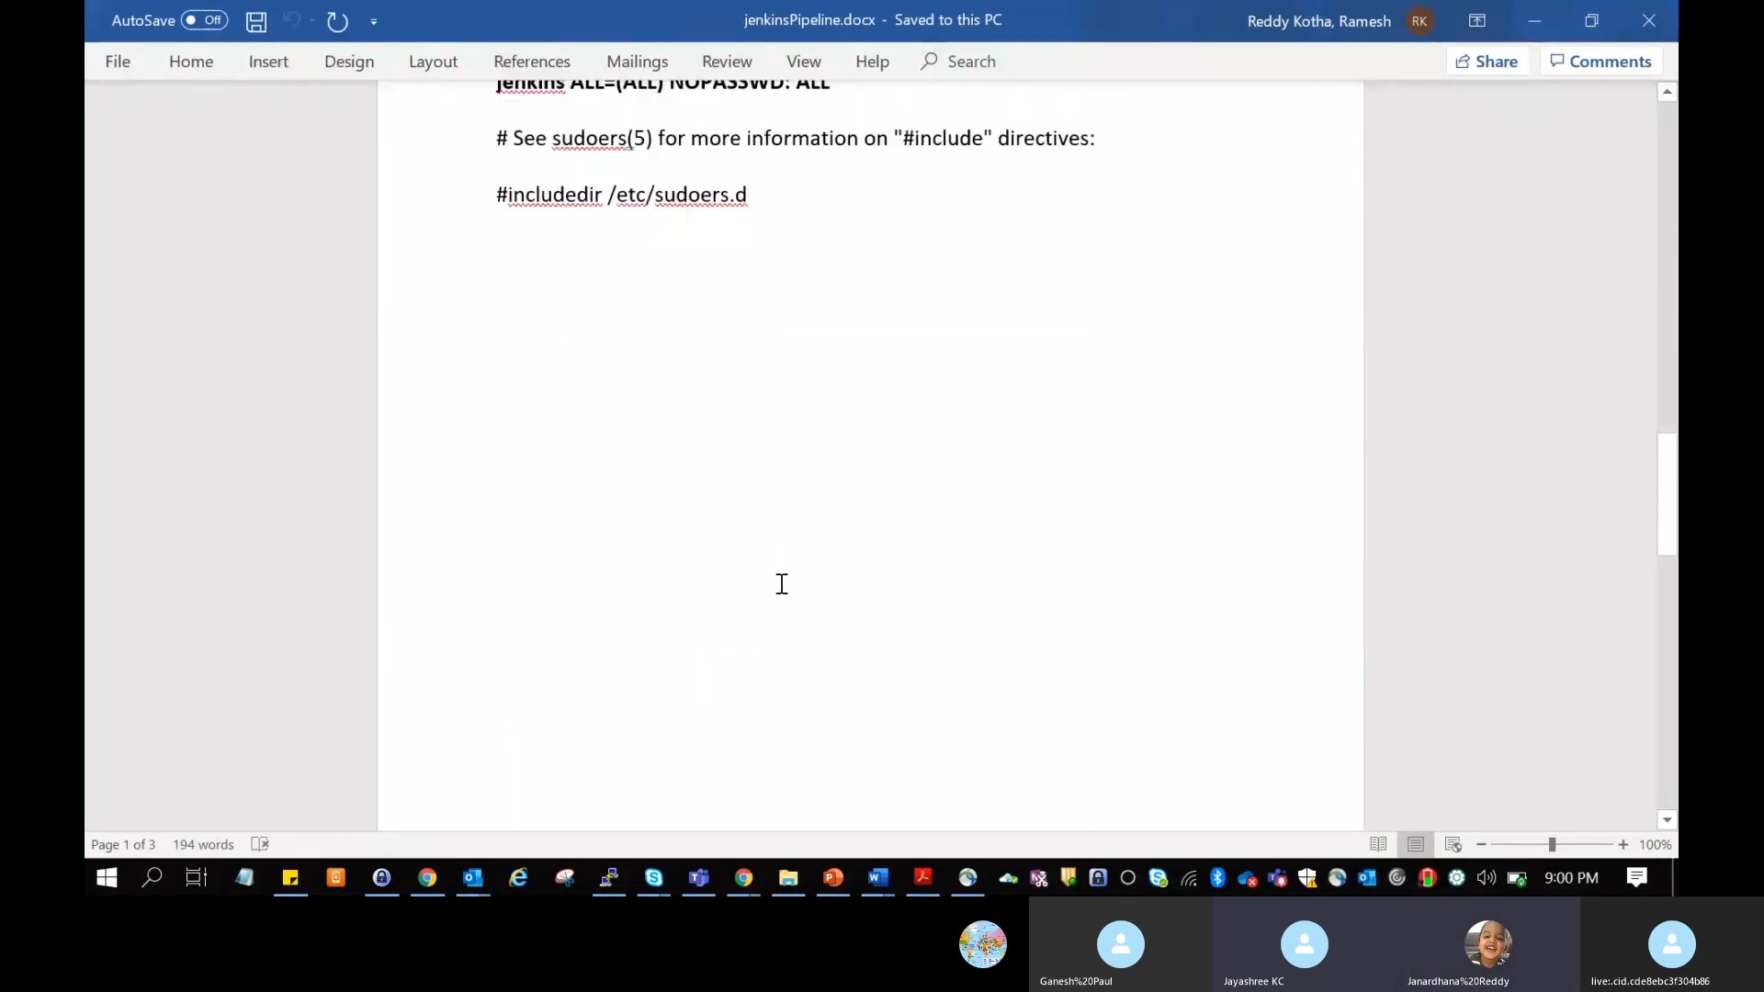
scroll(780, 615, up, 6)
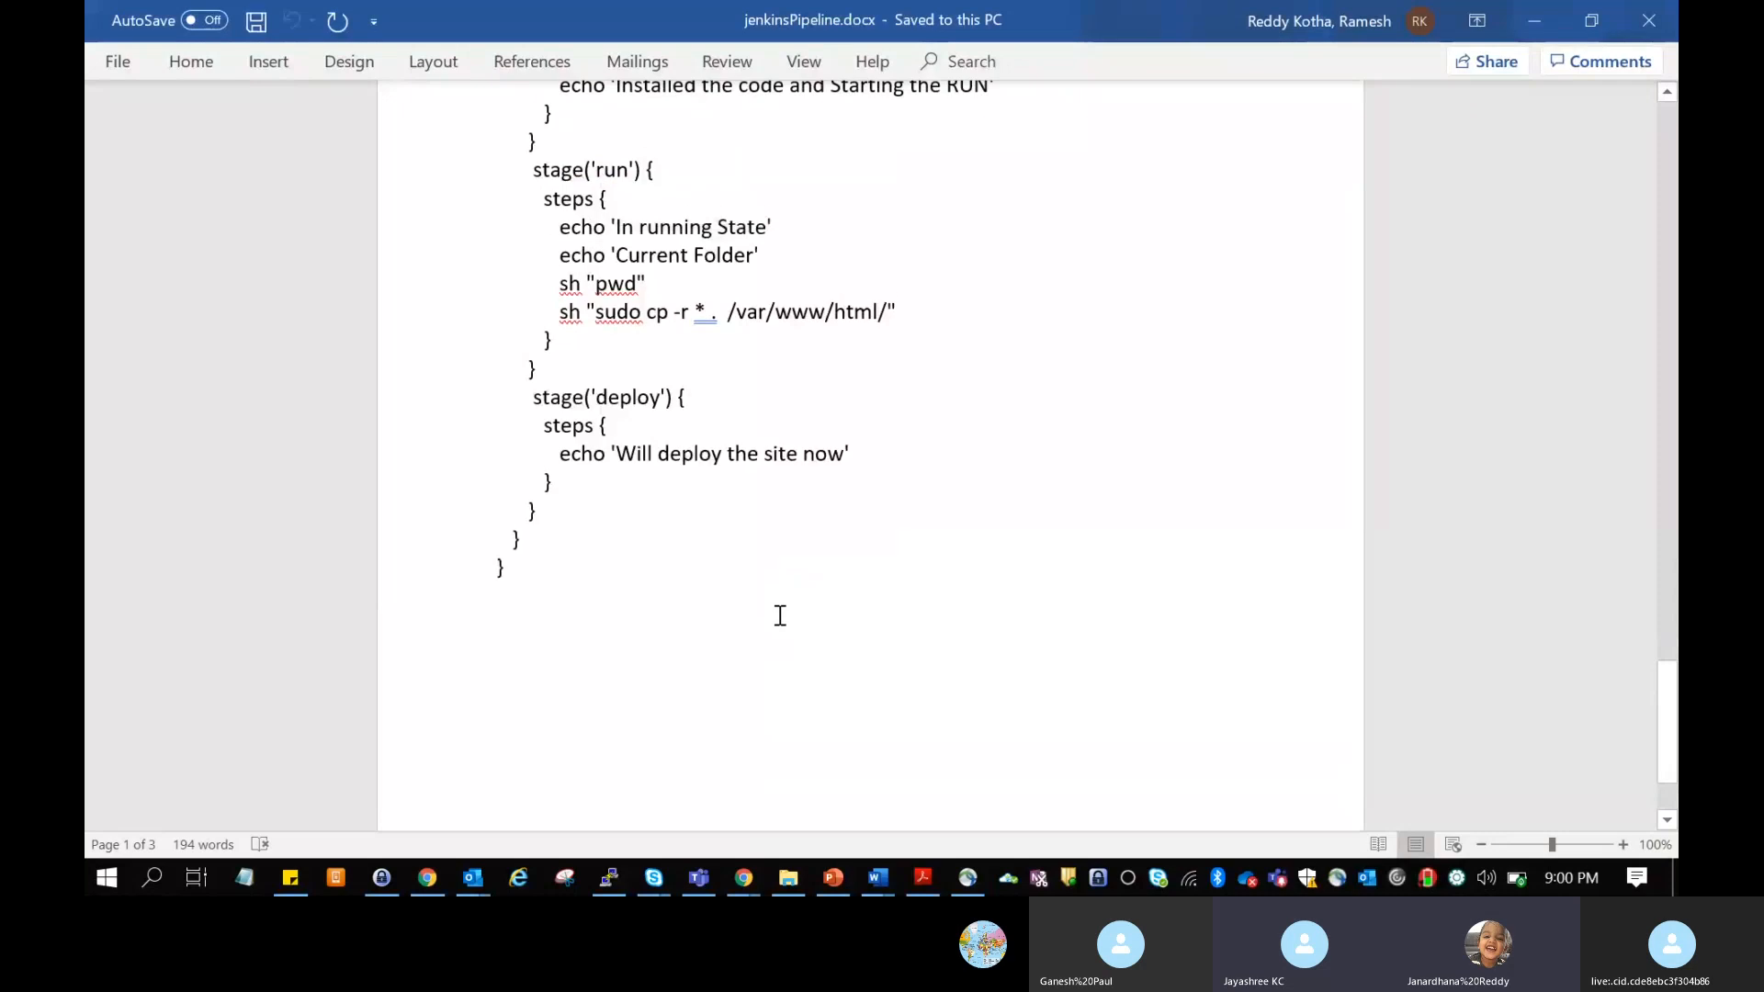
scroll(780, 616, up, 1)
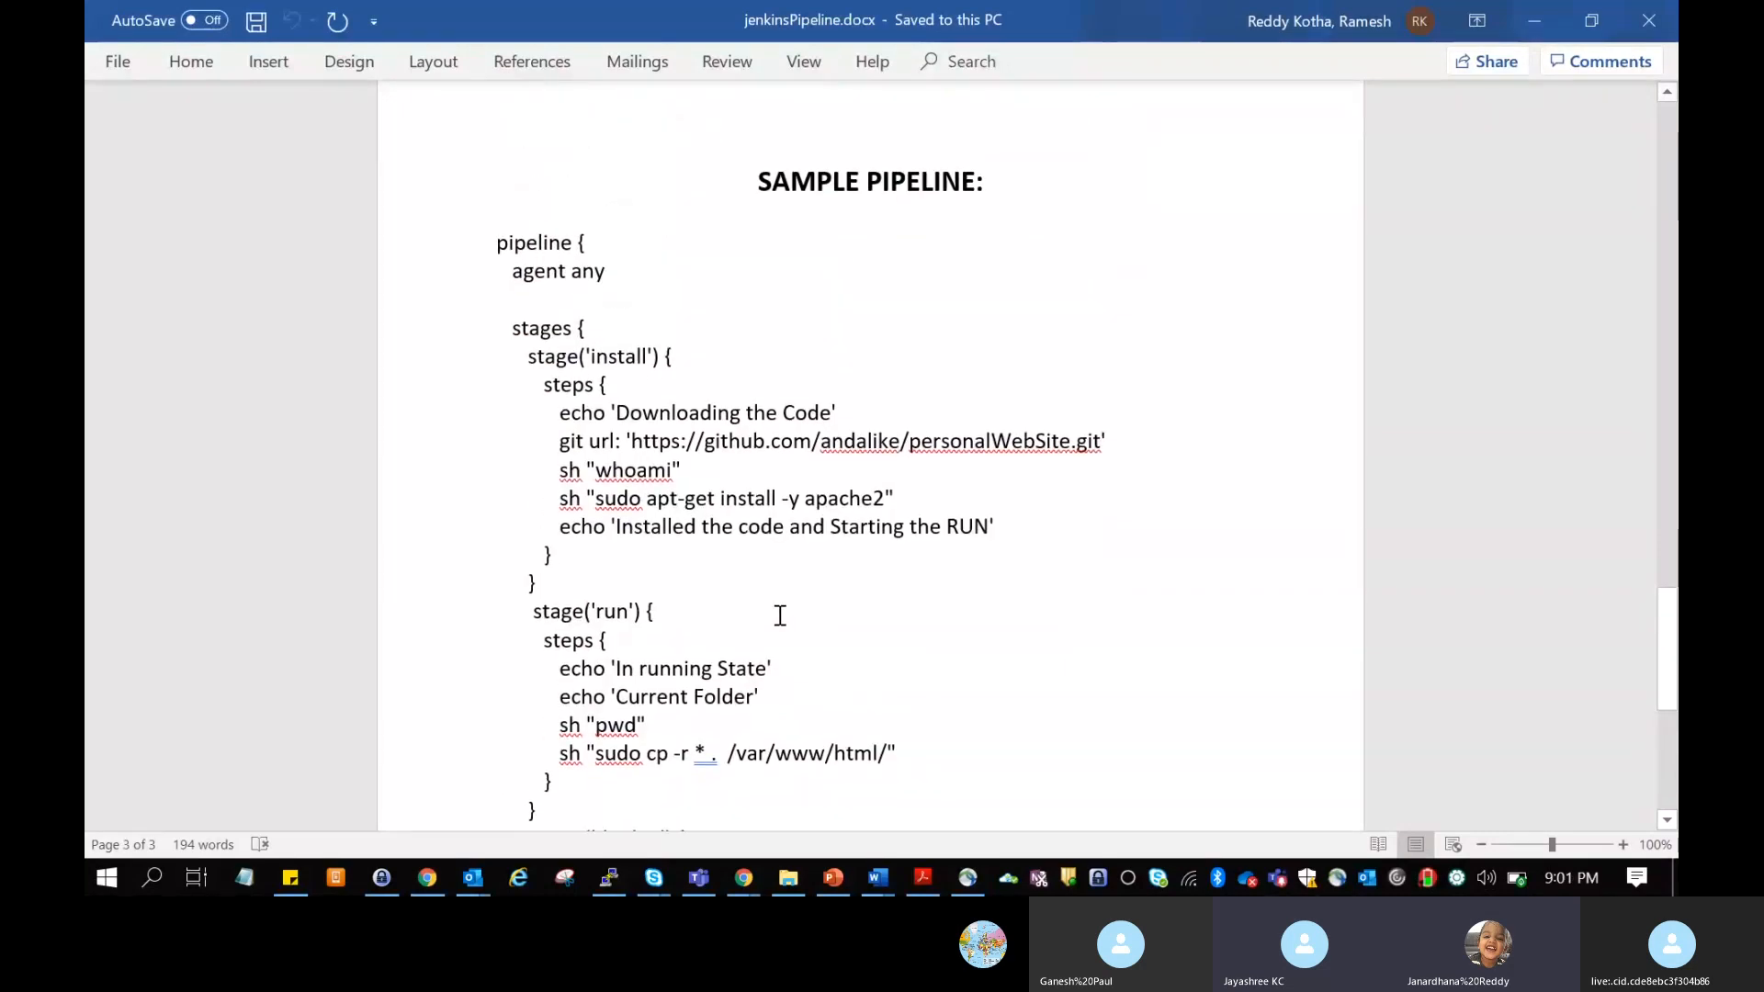
scroll(780, 615, down, 2)
scroll(780, 615, down, 1)
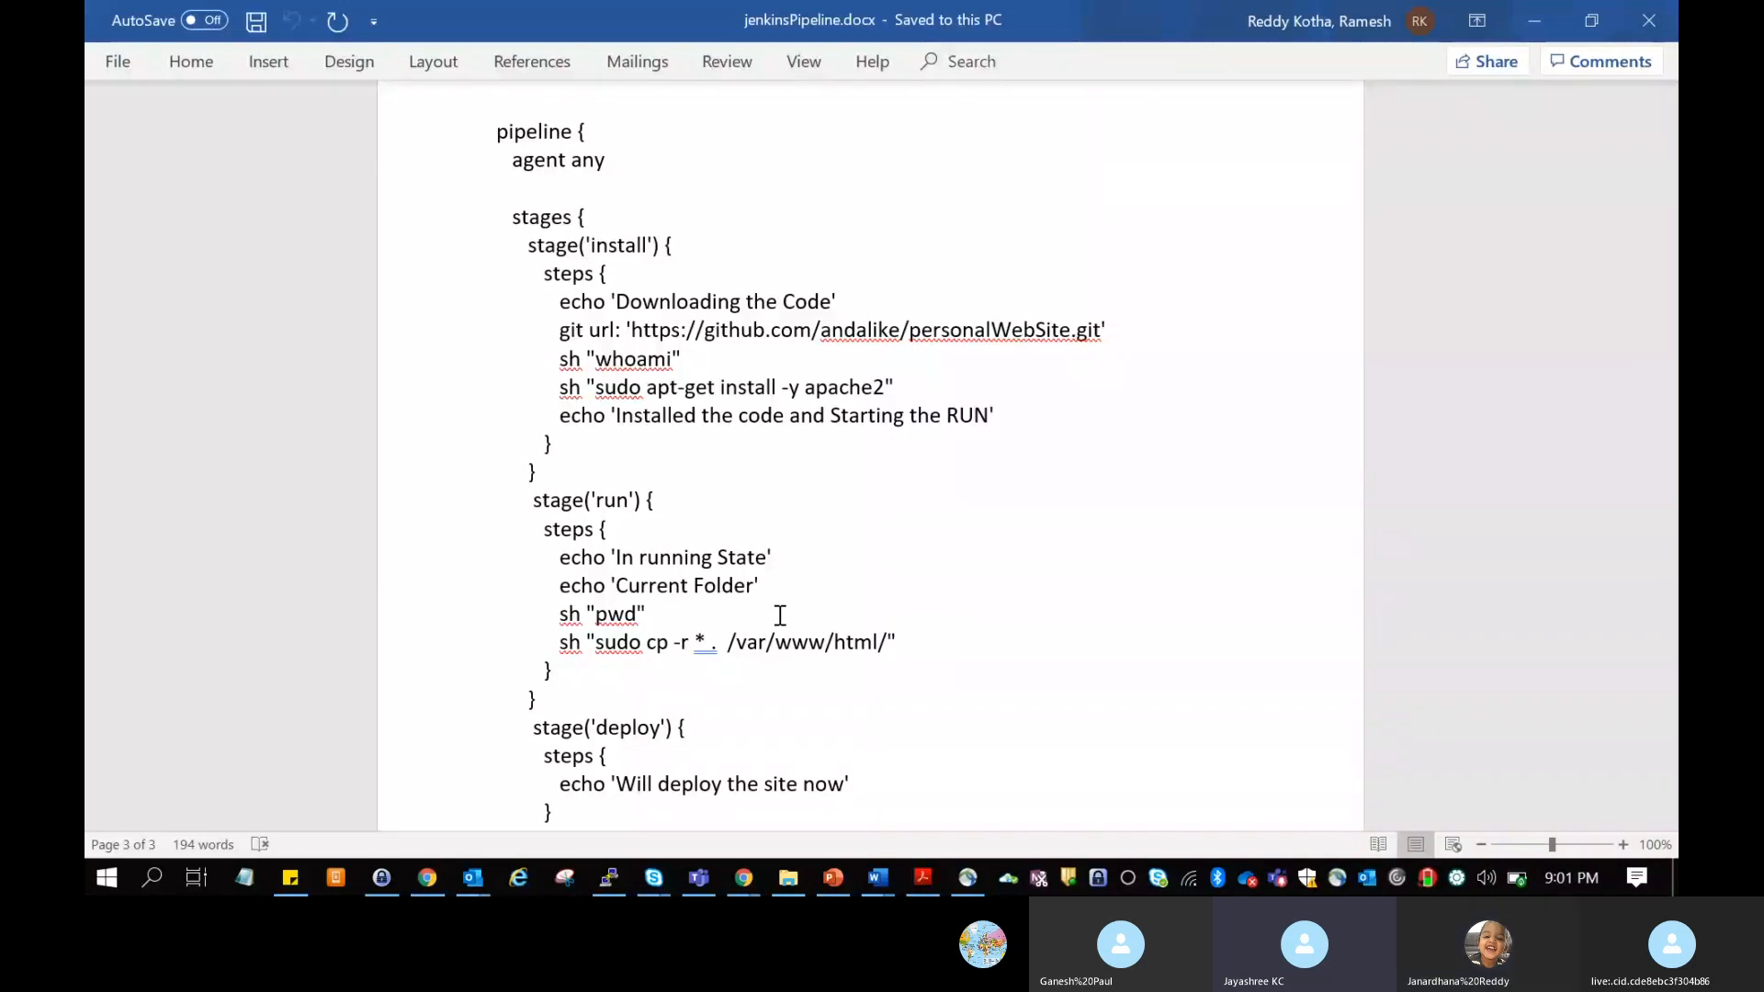
scroll(519, 197, up, 1)
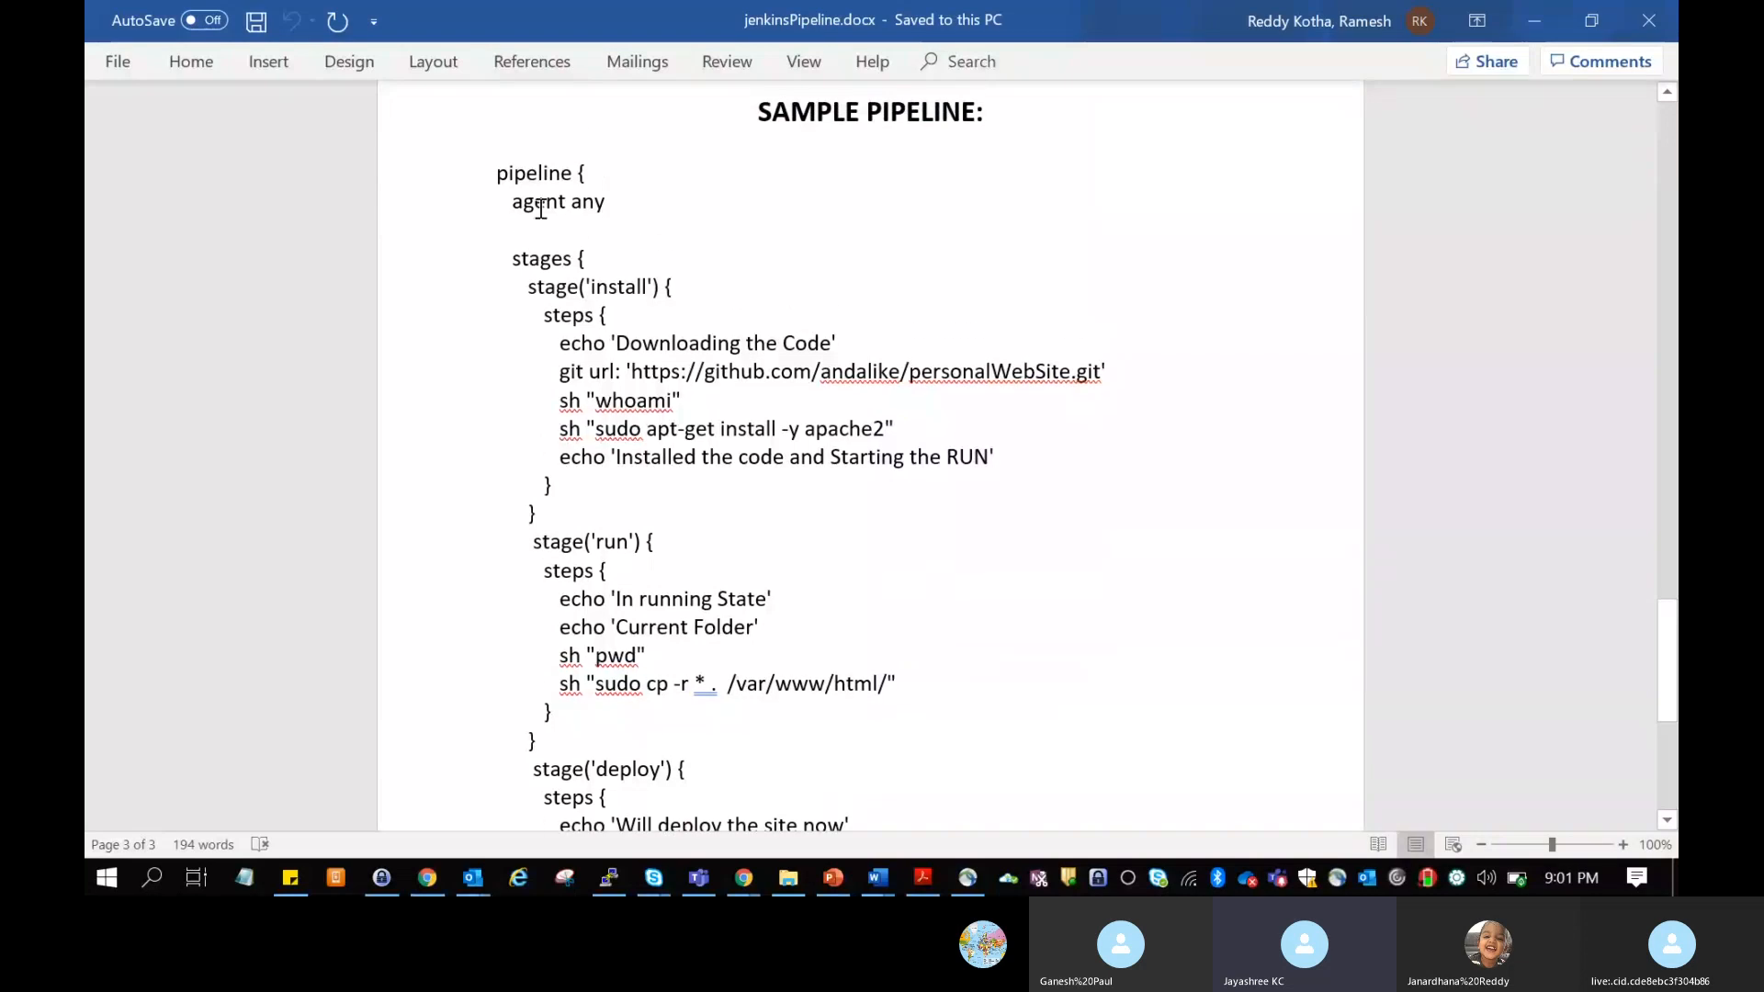
Step: Copy the whole Sample Pipeline script from jenkinsPipeline.docx into the Script field of "pipeline for nodeJS" in Jenkins
drag(496, 175, 662, 582)
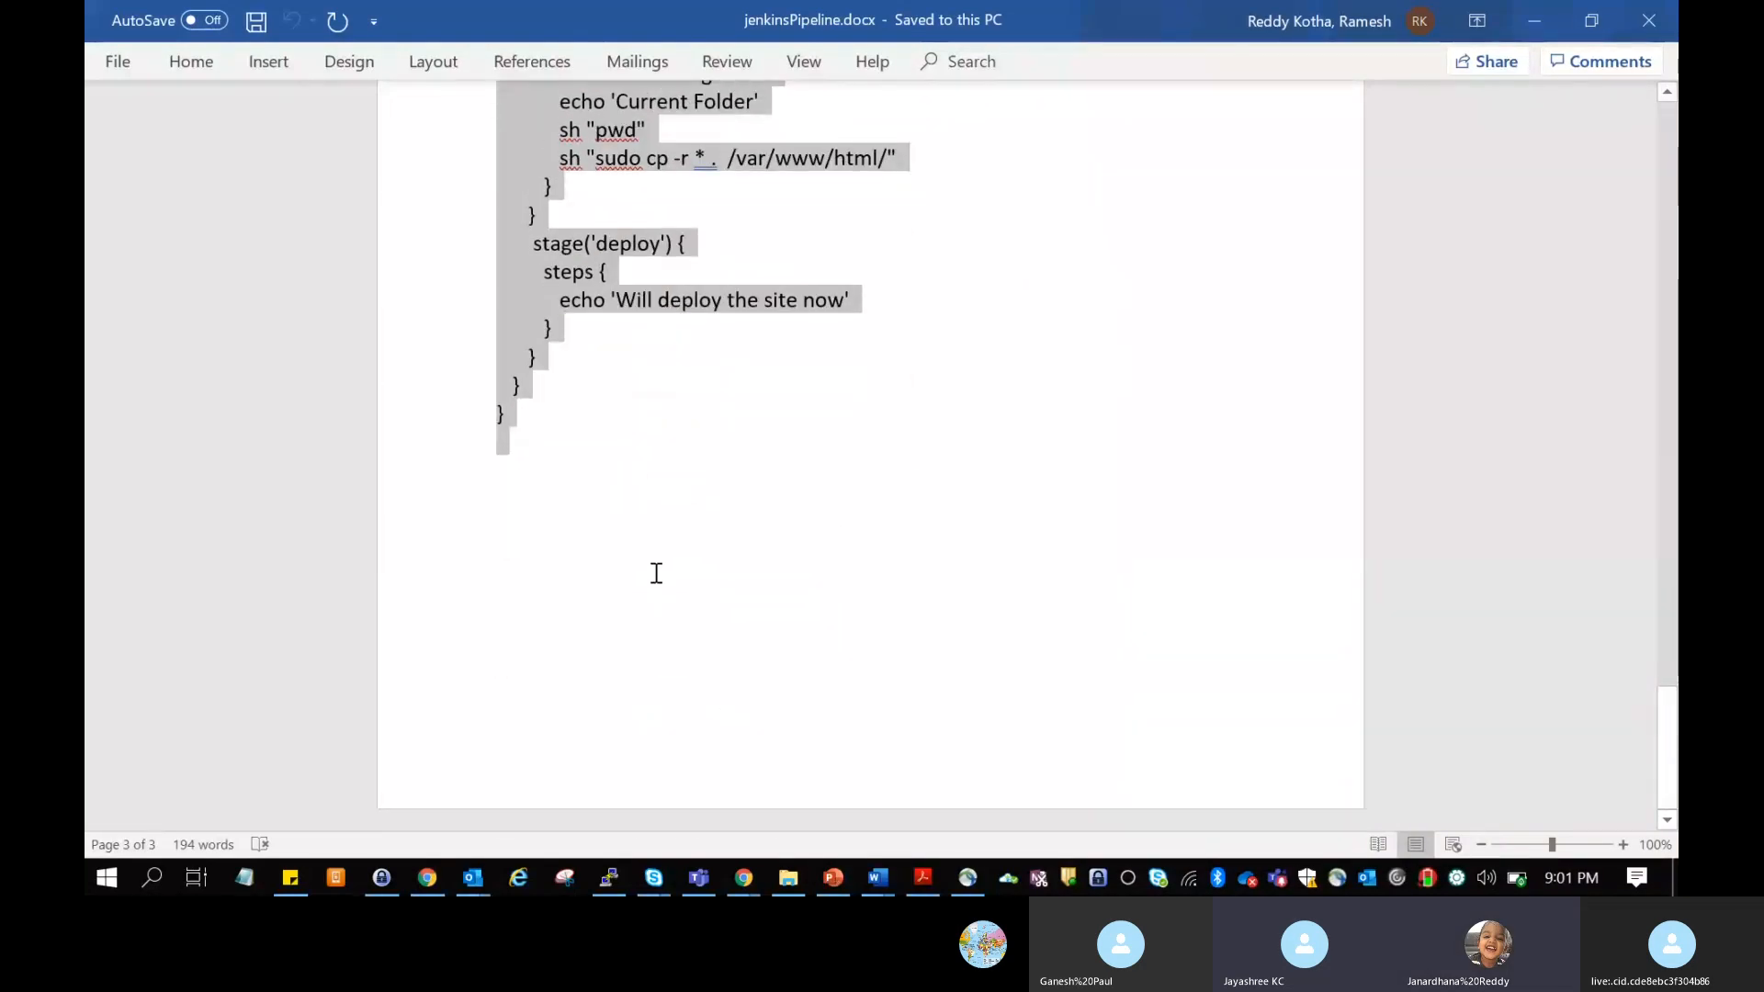
key(alt+Tab)
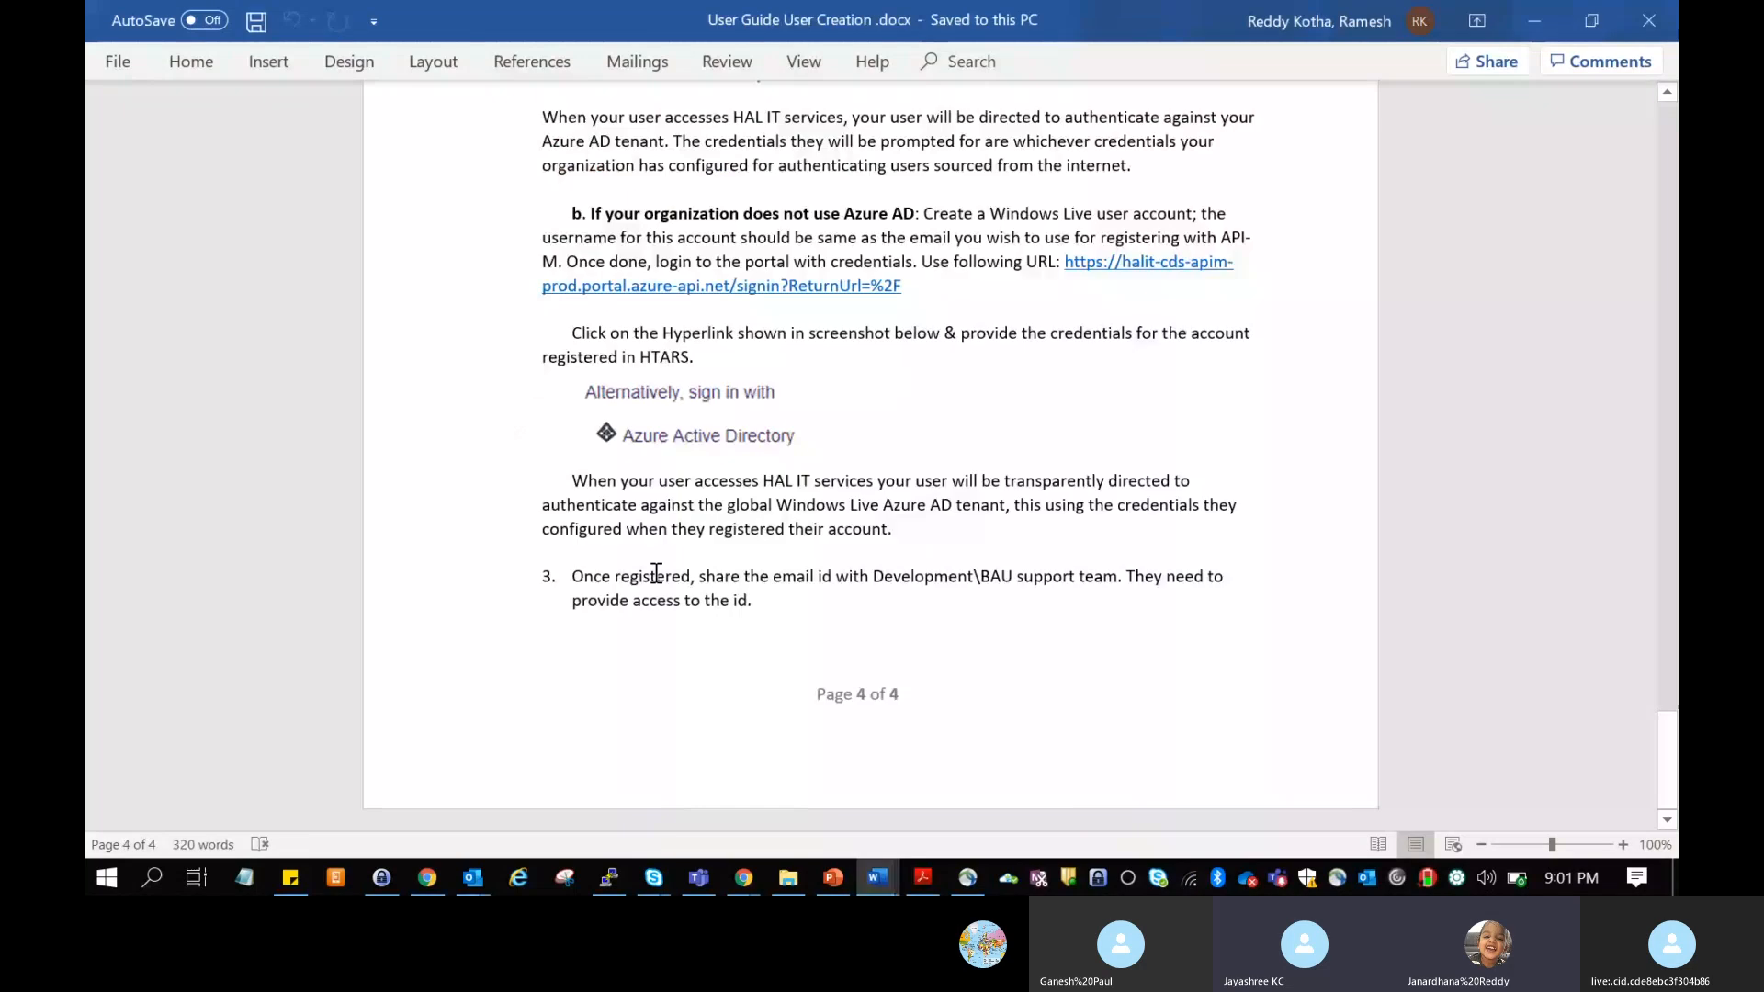
key(alt+Tab)
key(alt+Tab)
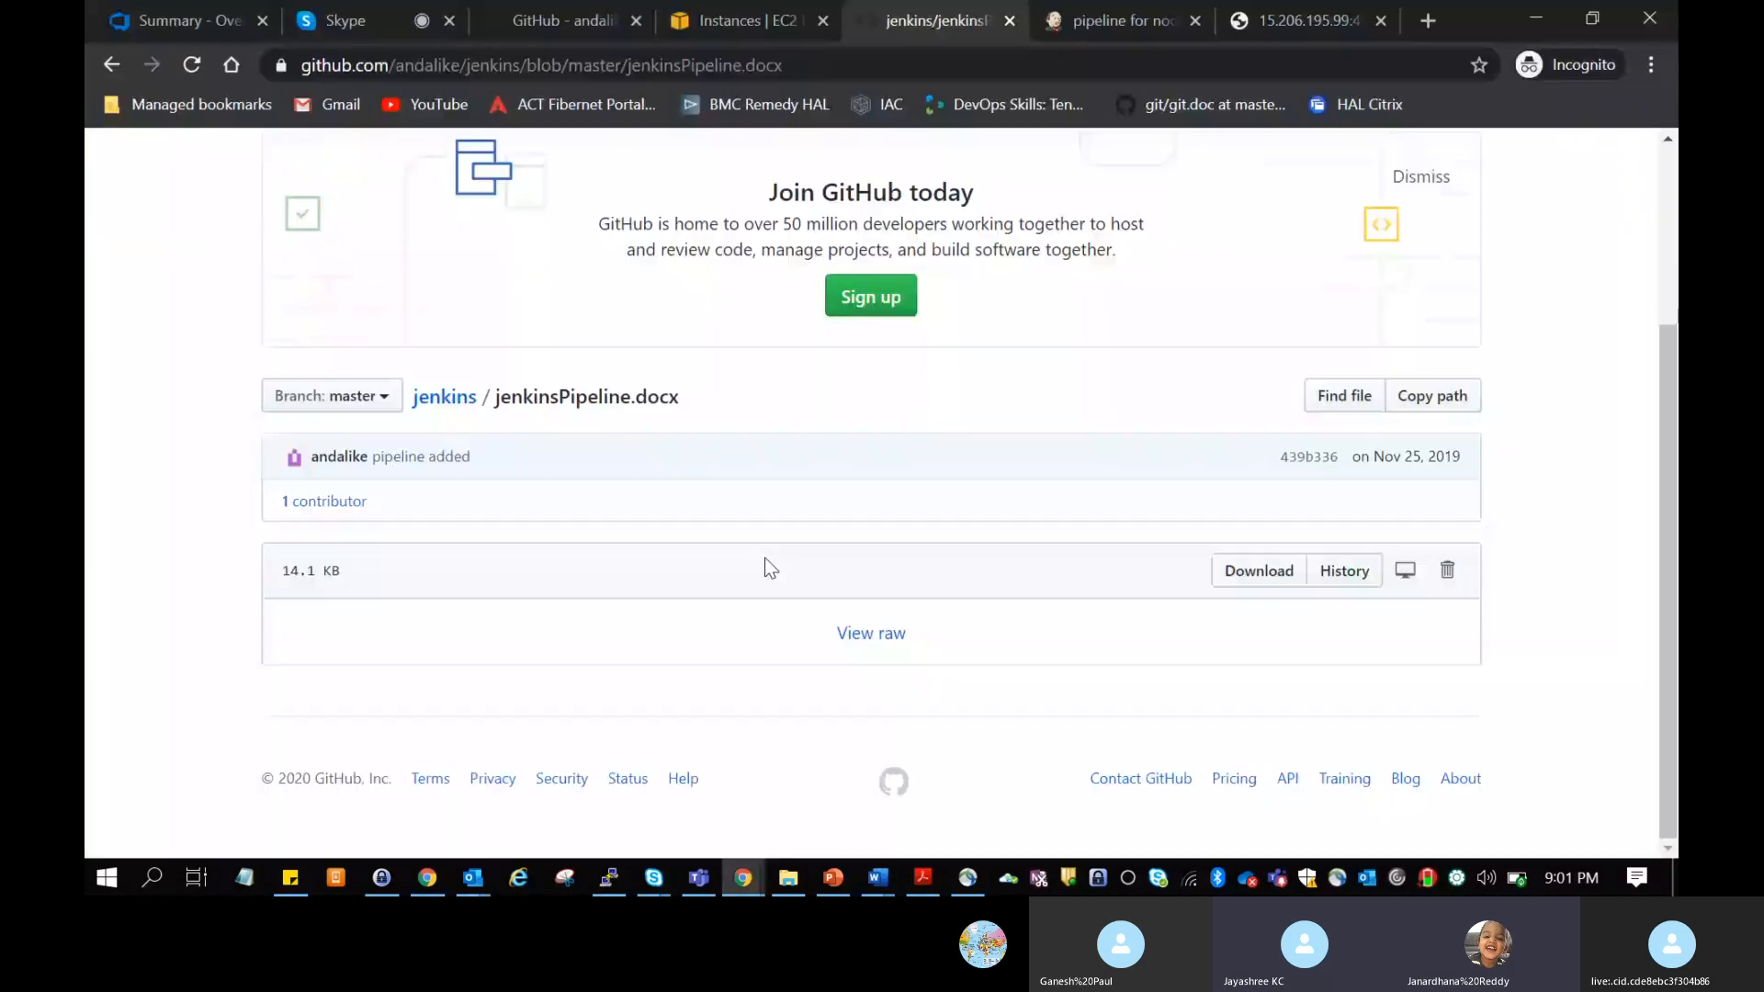
click(1055, 14)
scroll(639, 628, down, 15)
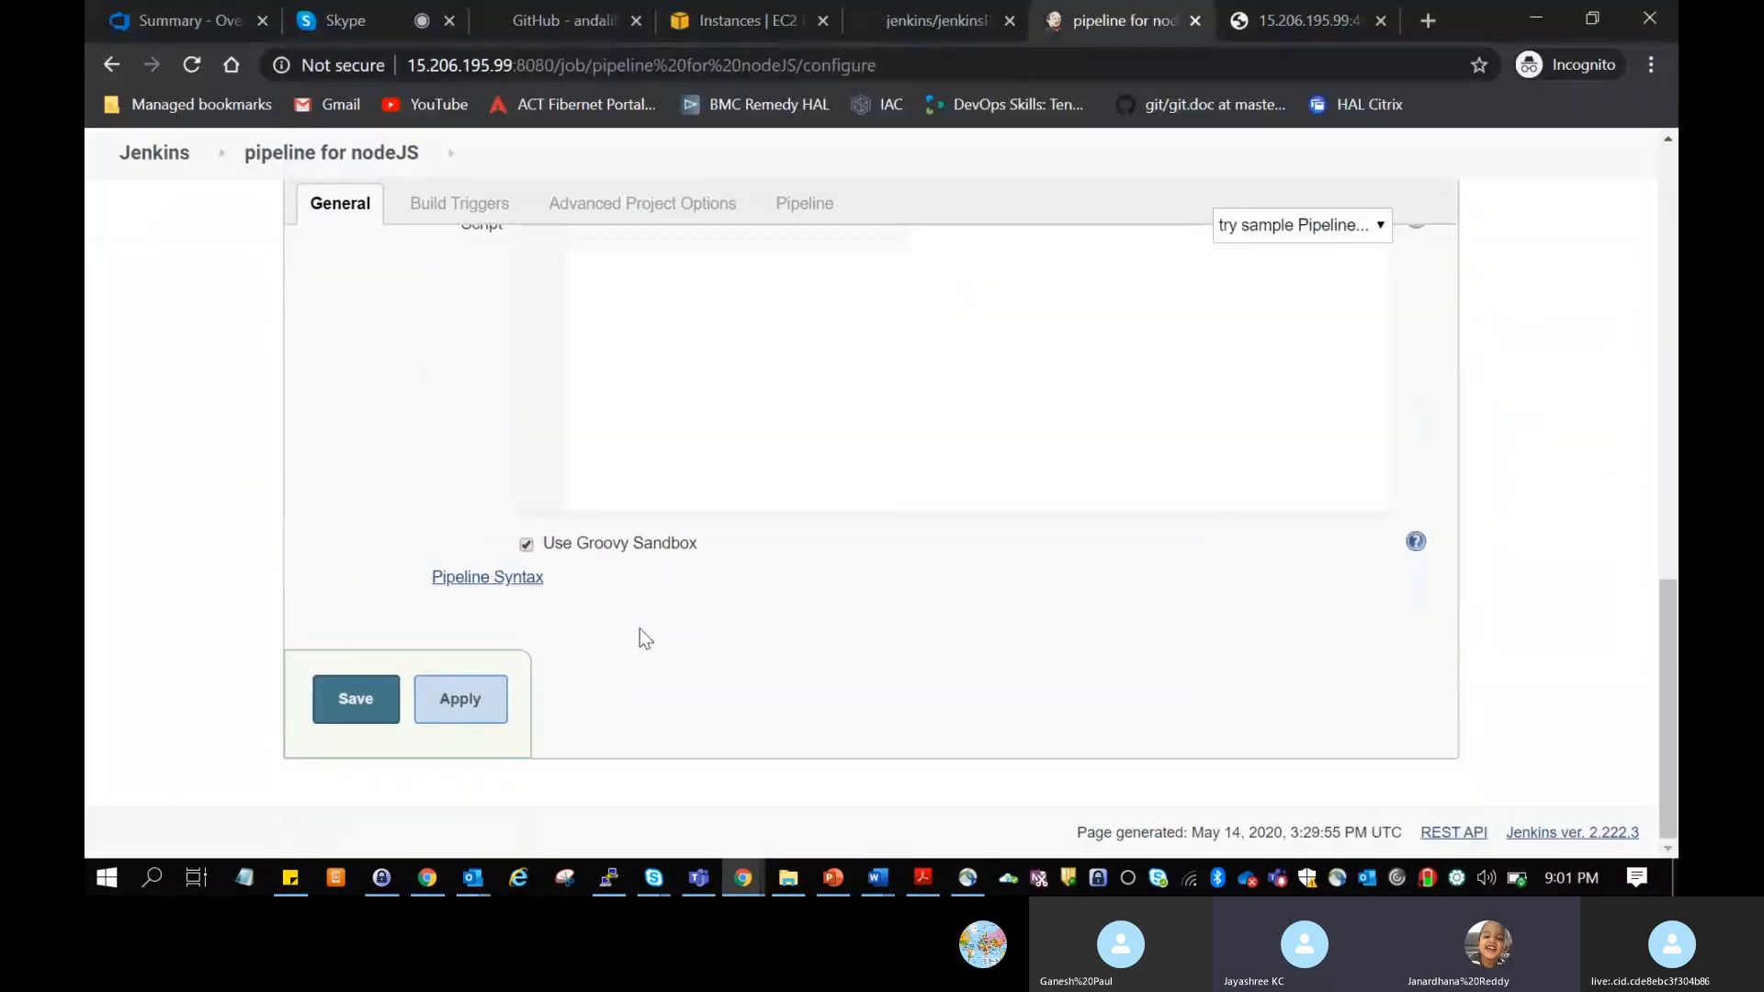
scroll(639, 628, up, 3)
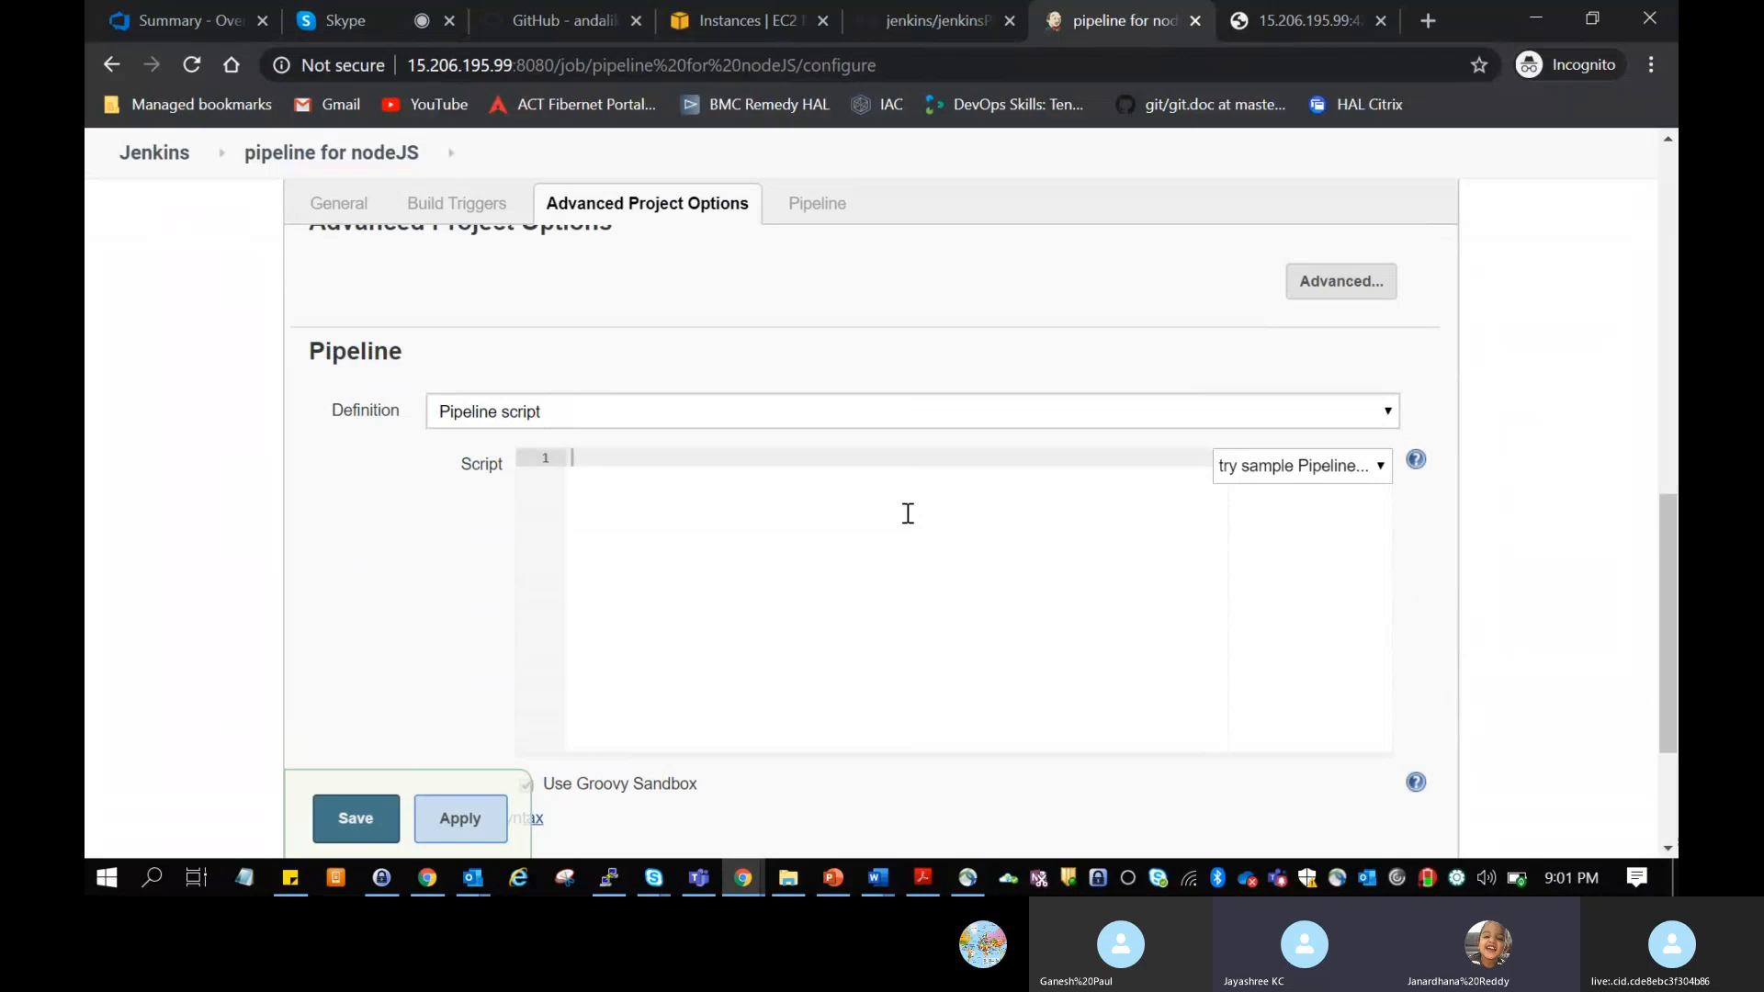
key(ctrl+v)
click(808, 608)
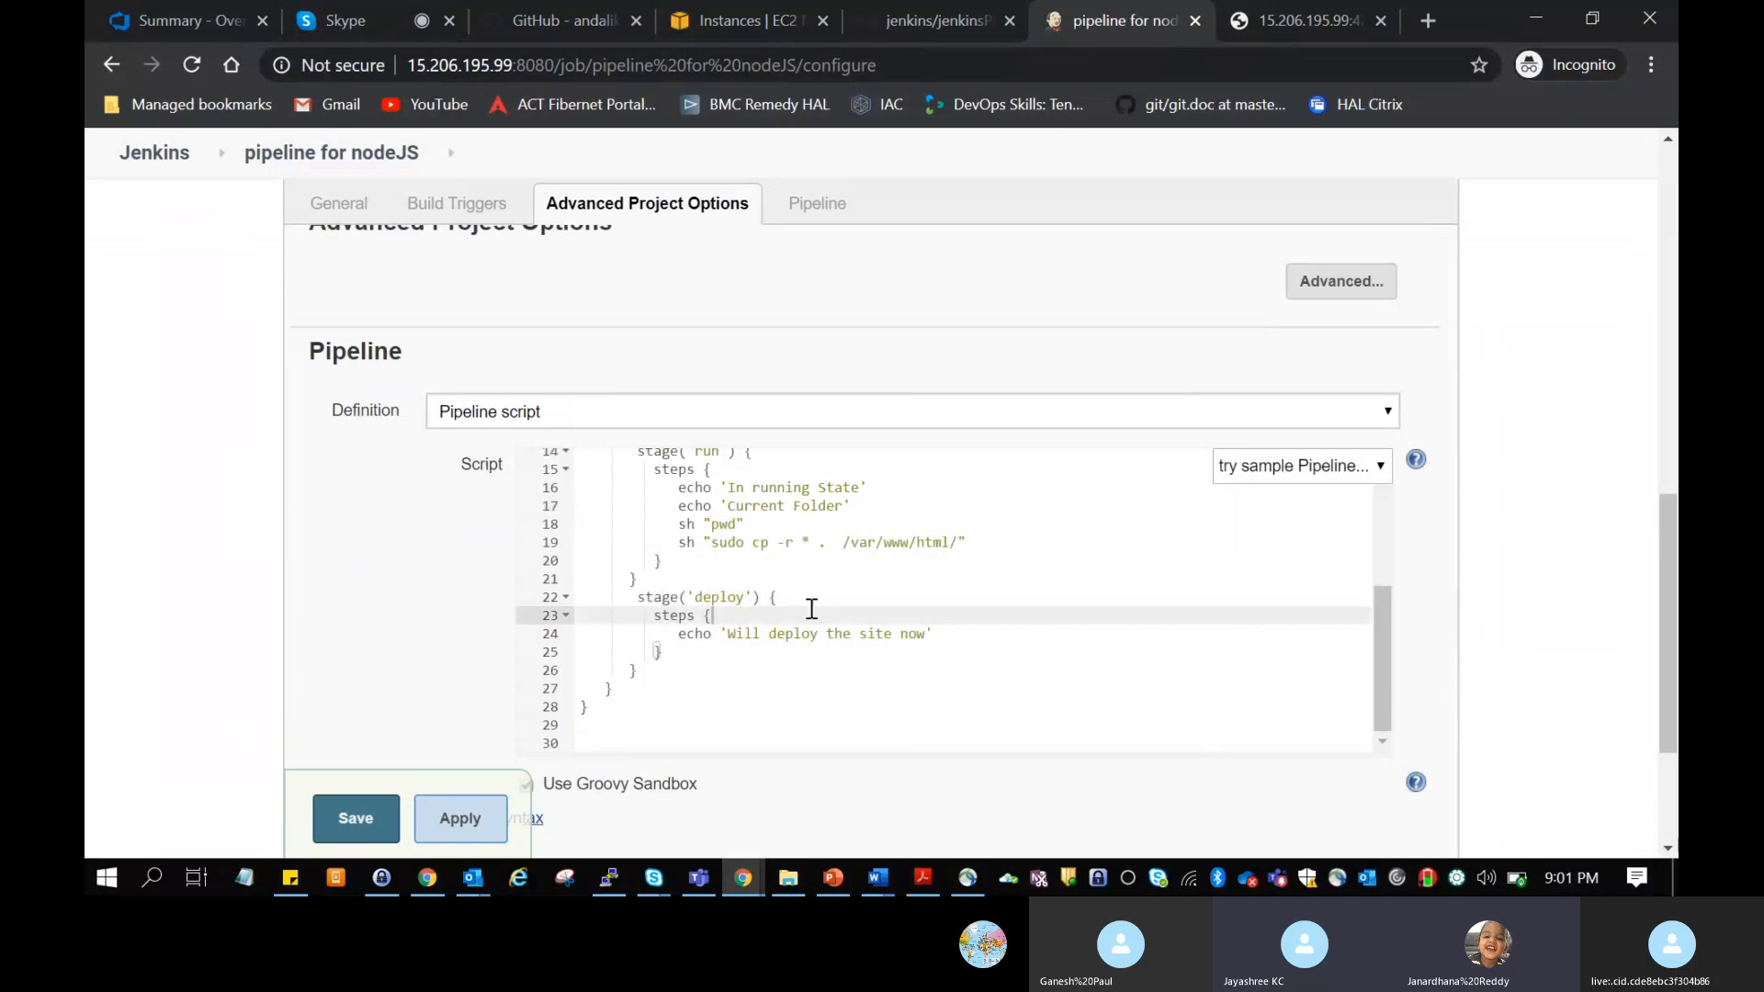
Step: Check the pasted pipeline script, save the "pipeline for nodeJS" configuration and start a build
scroll(812, 609, up, 3)
scroll(812, 609, up, 1)
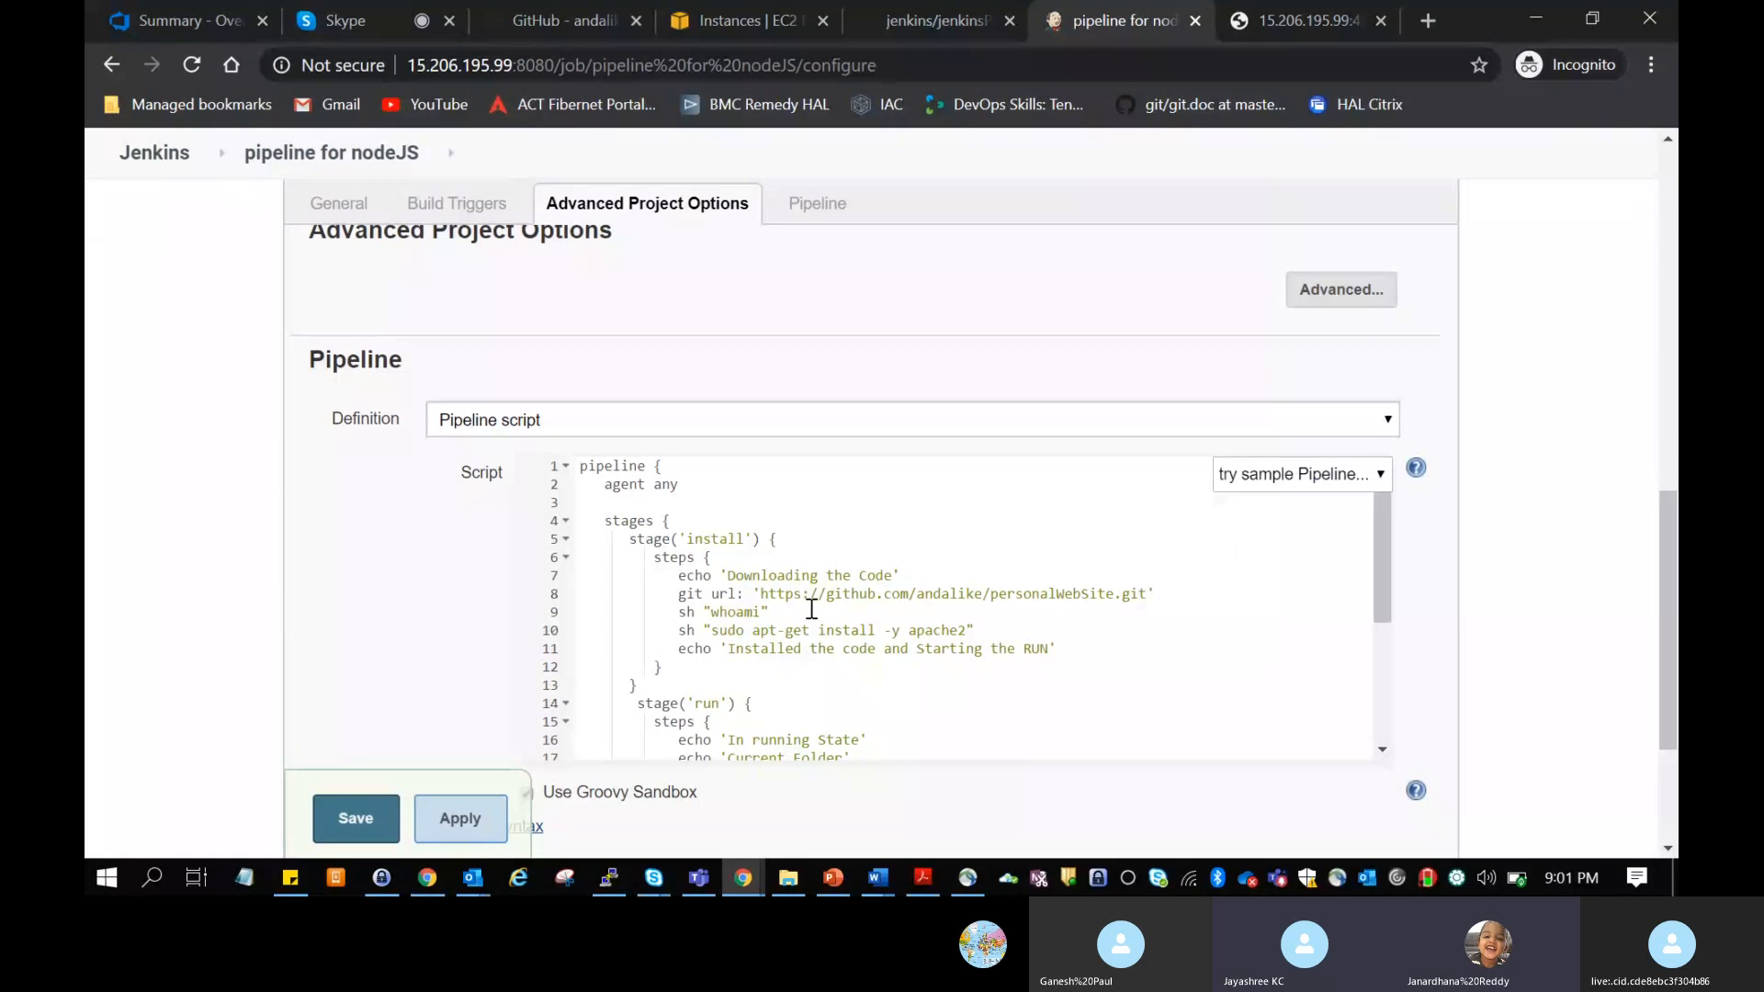
scroll(811, 609, down, 3)
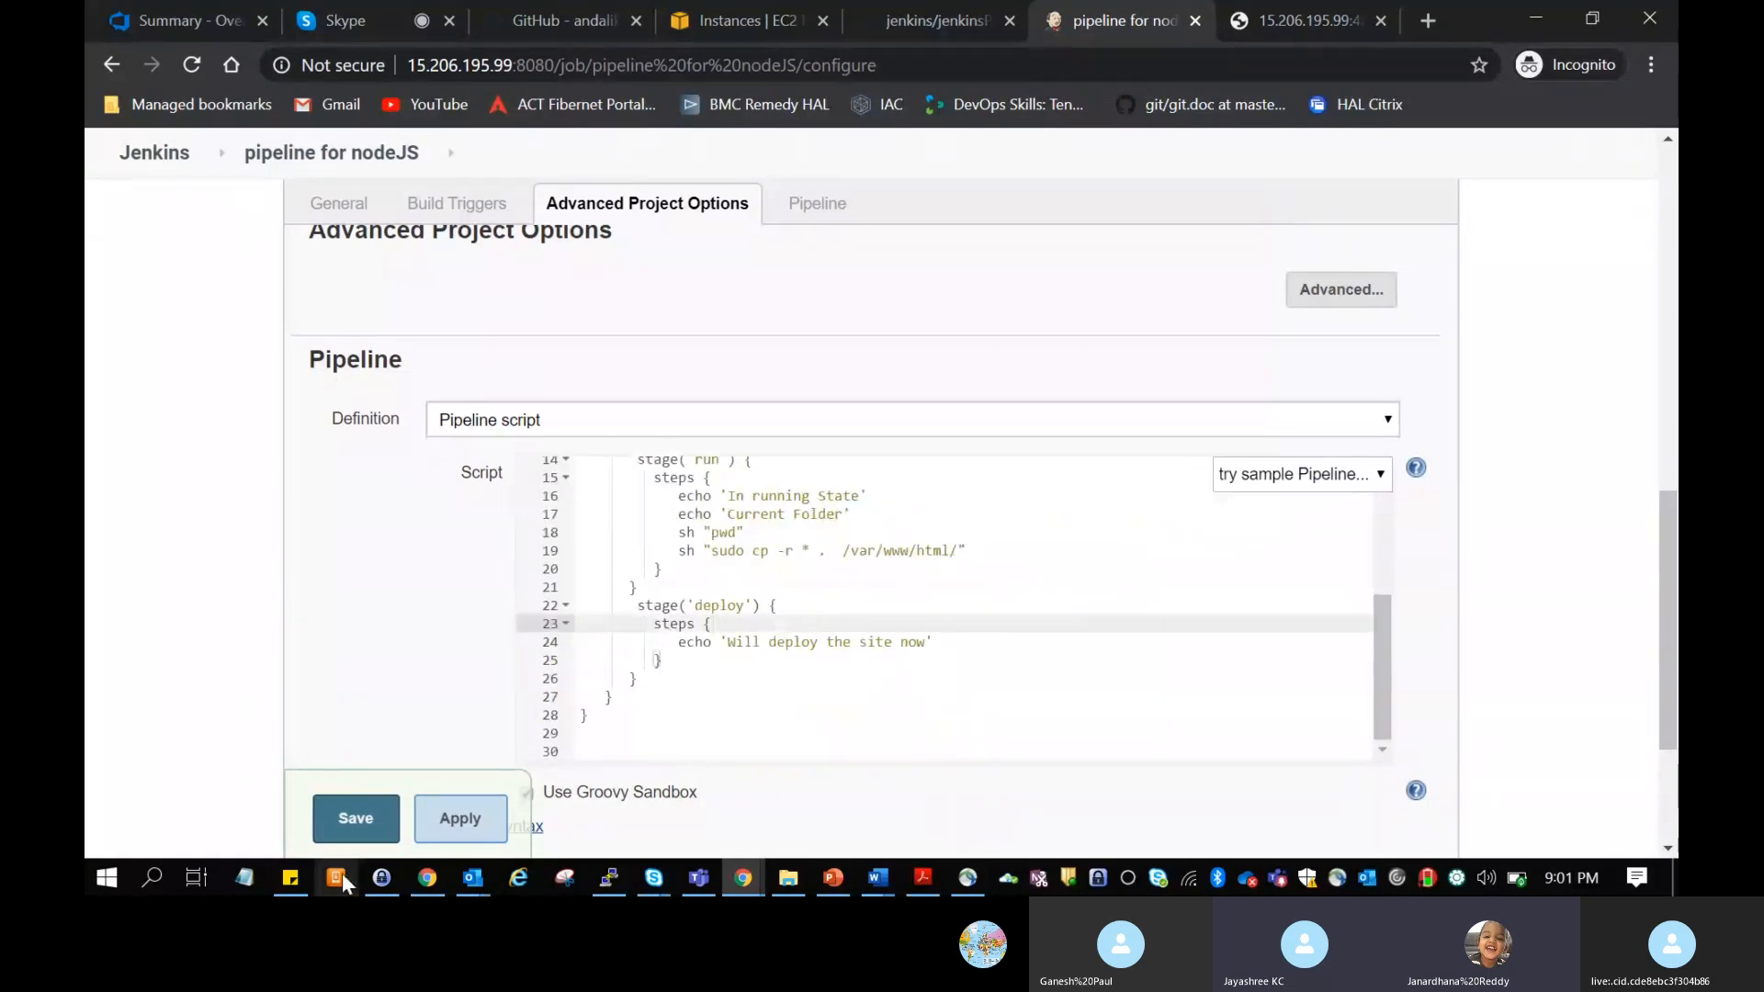
click(338, 829)
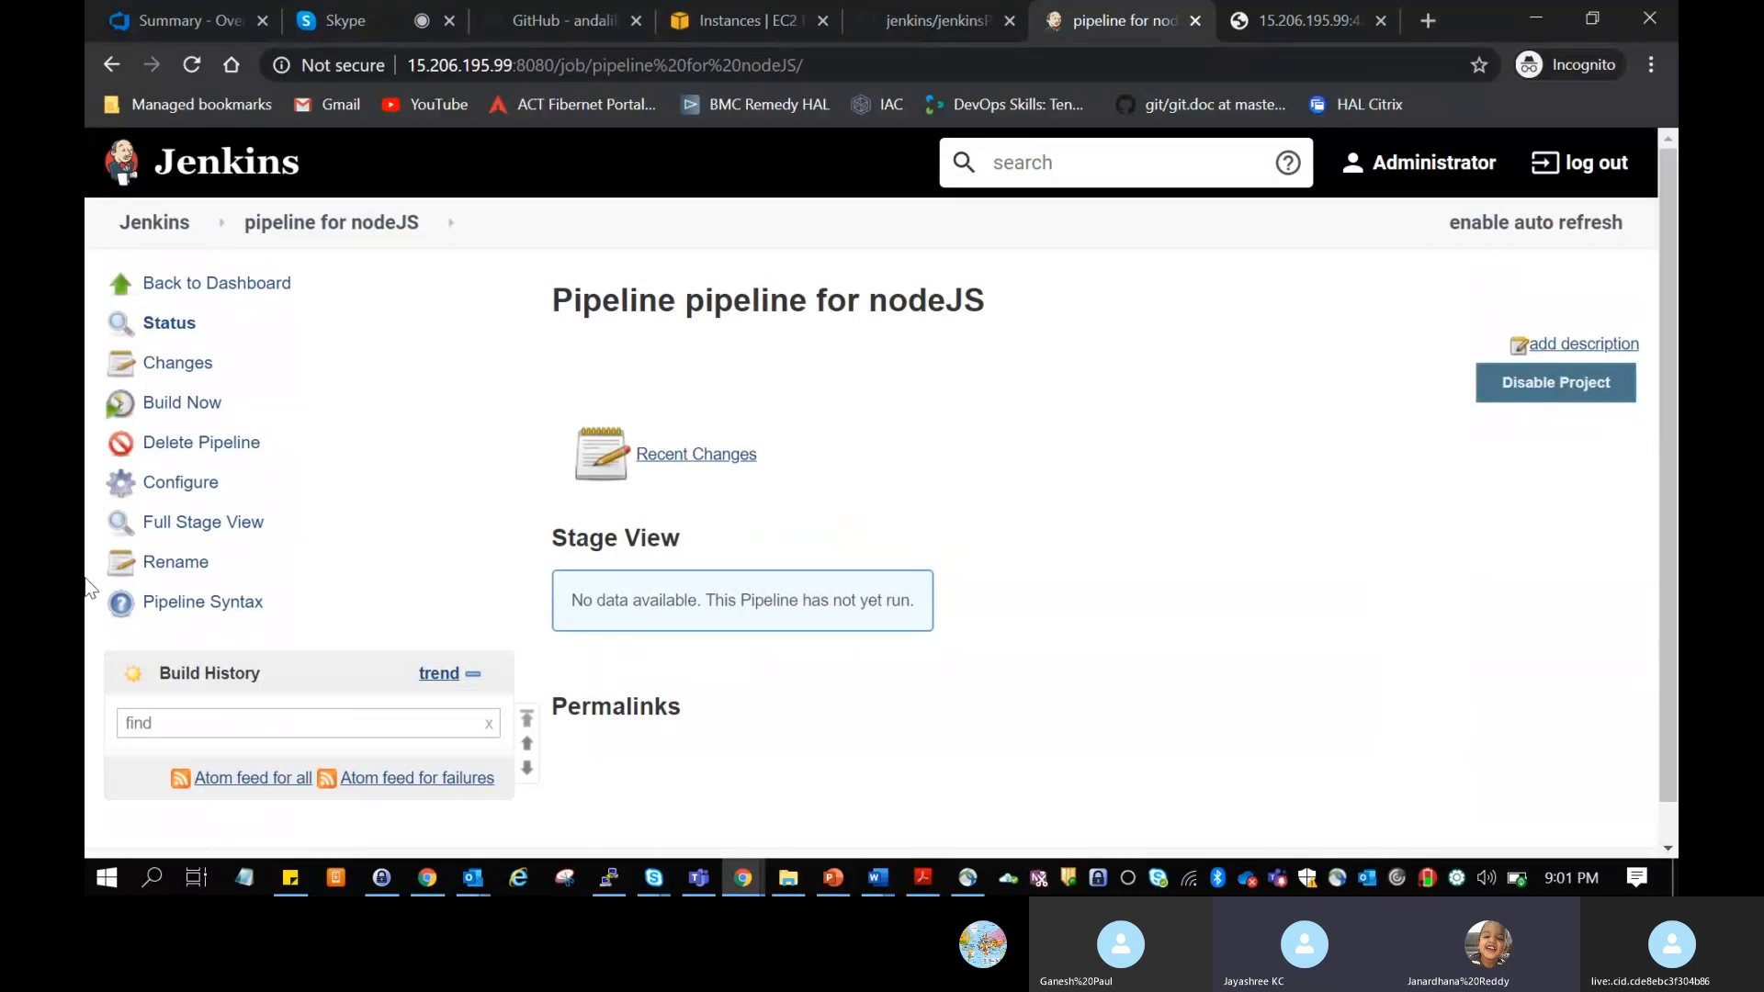
click(199, 410)
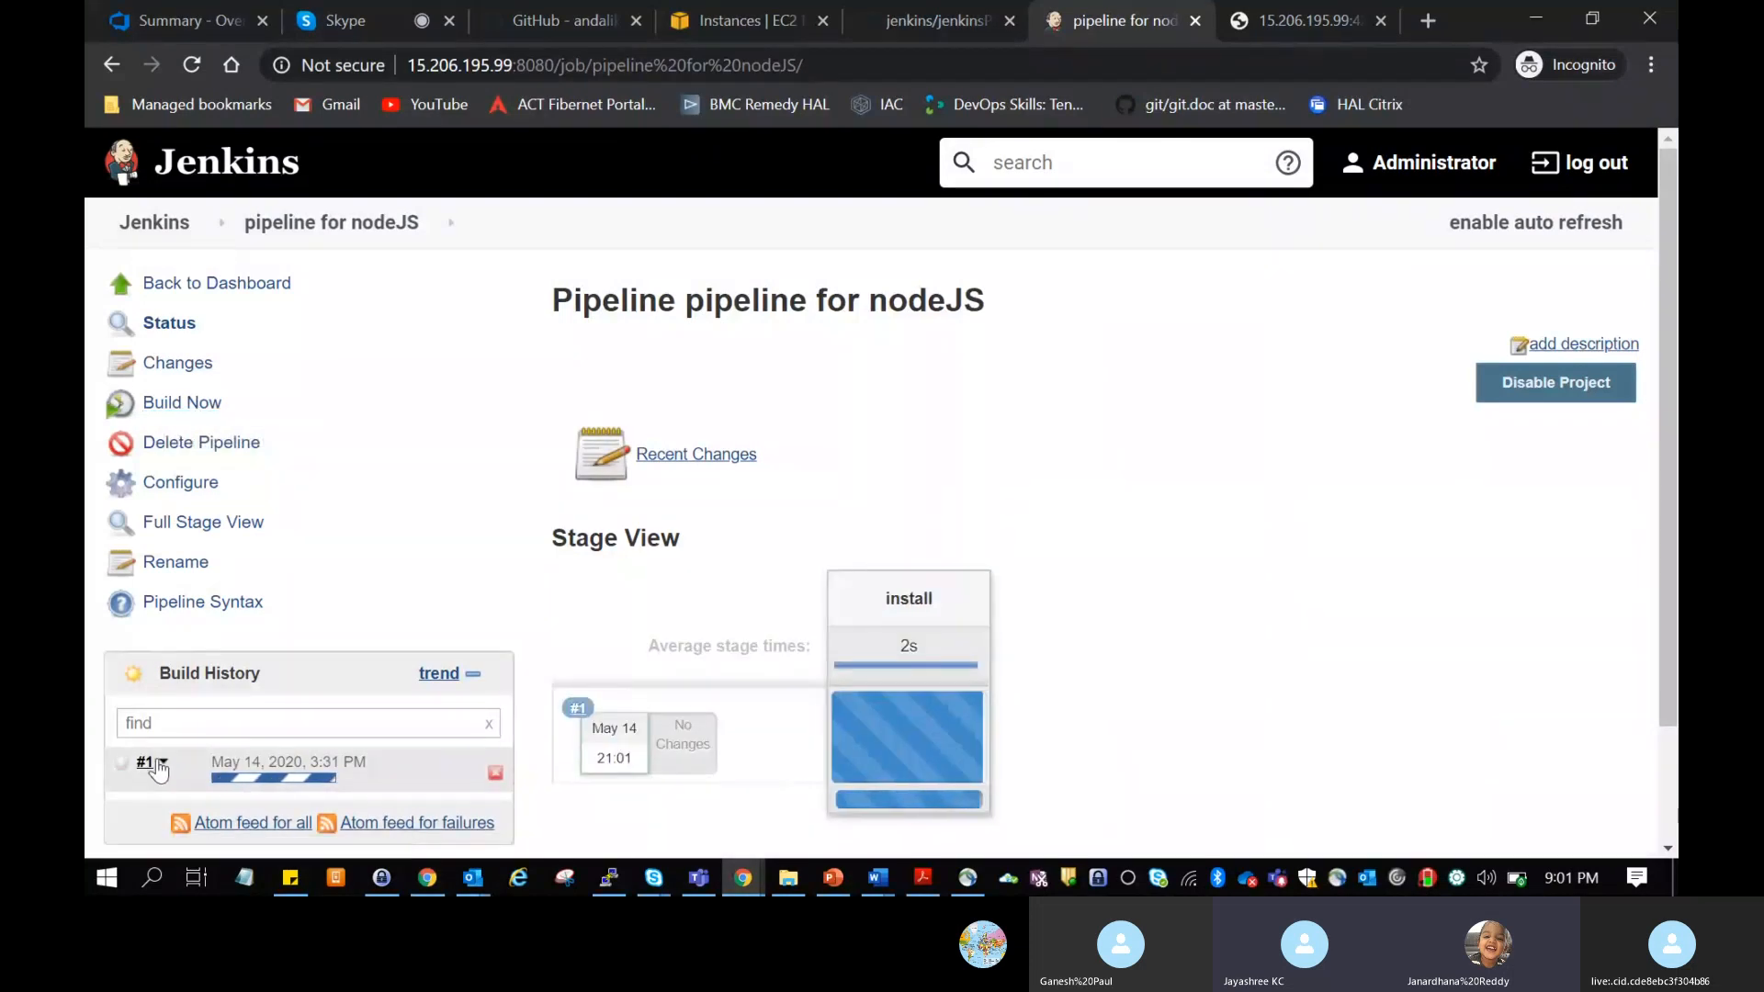
Step: Open the console output of build #1 and look through its log from start to end
click(160, 764)
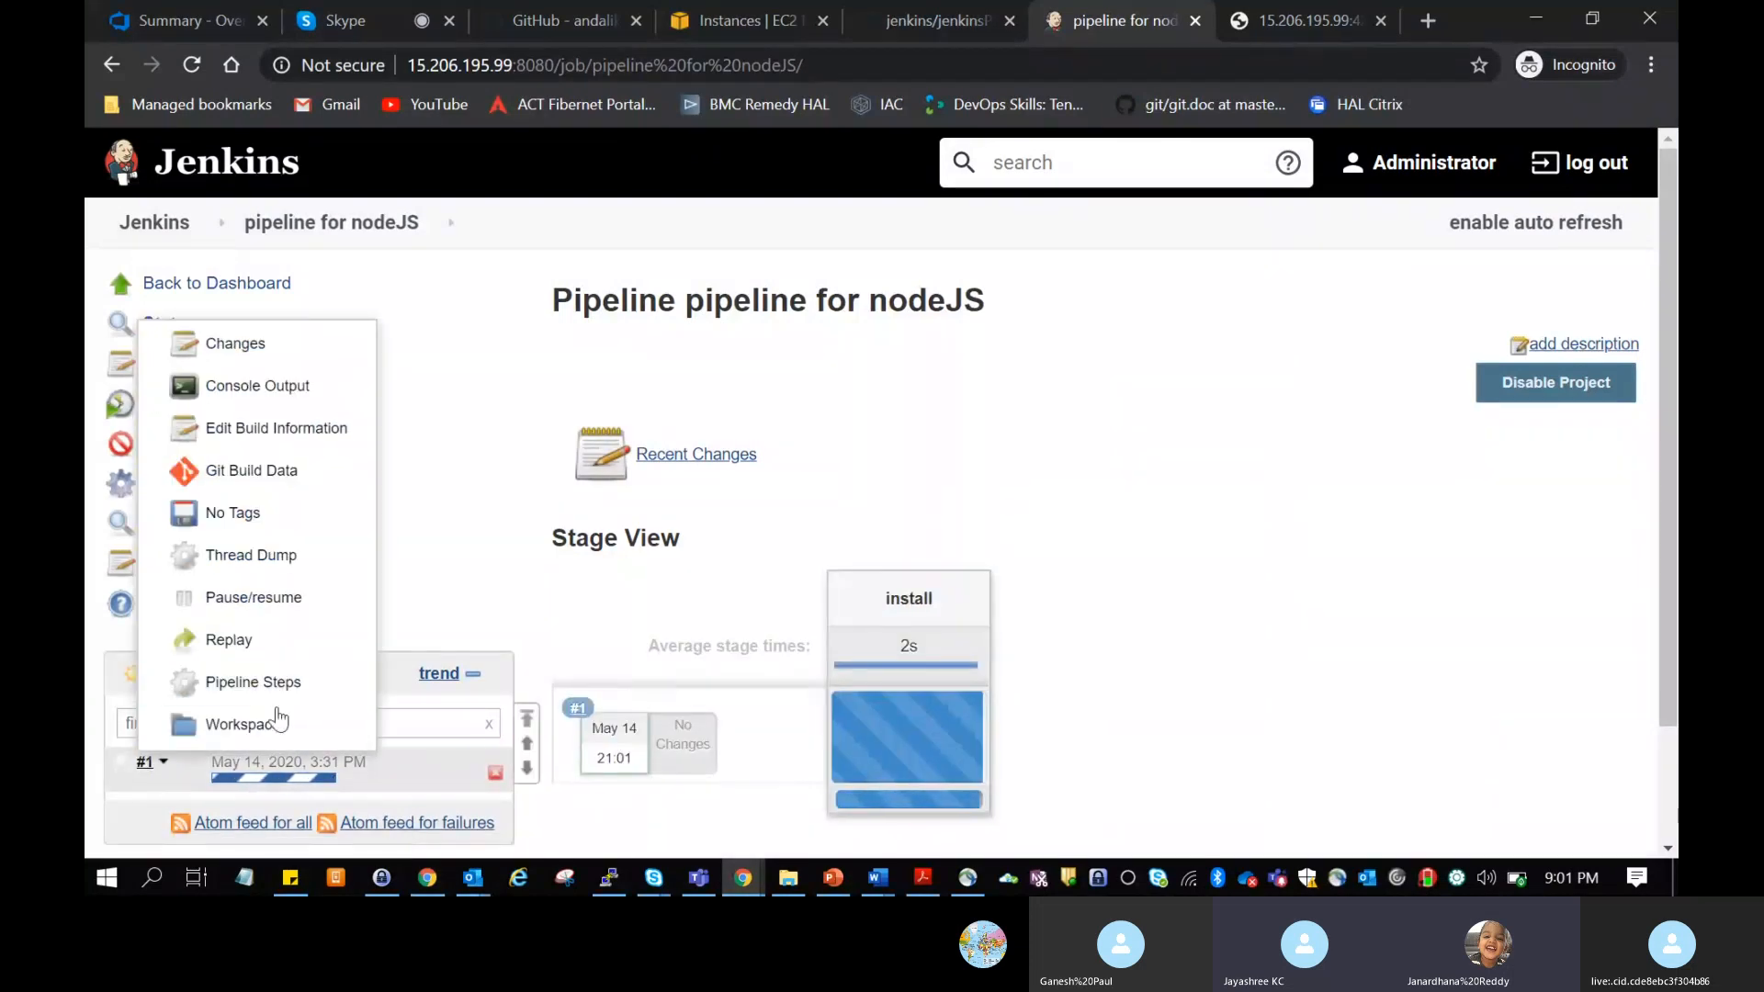
click(257, 388)
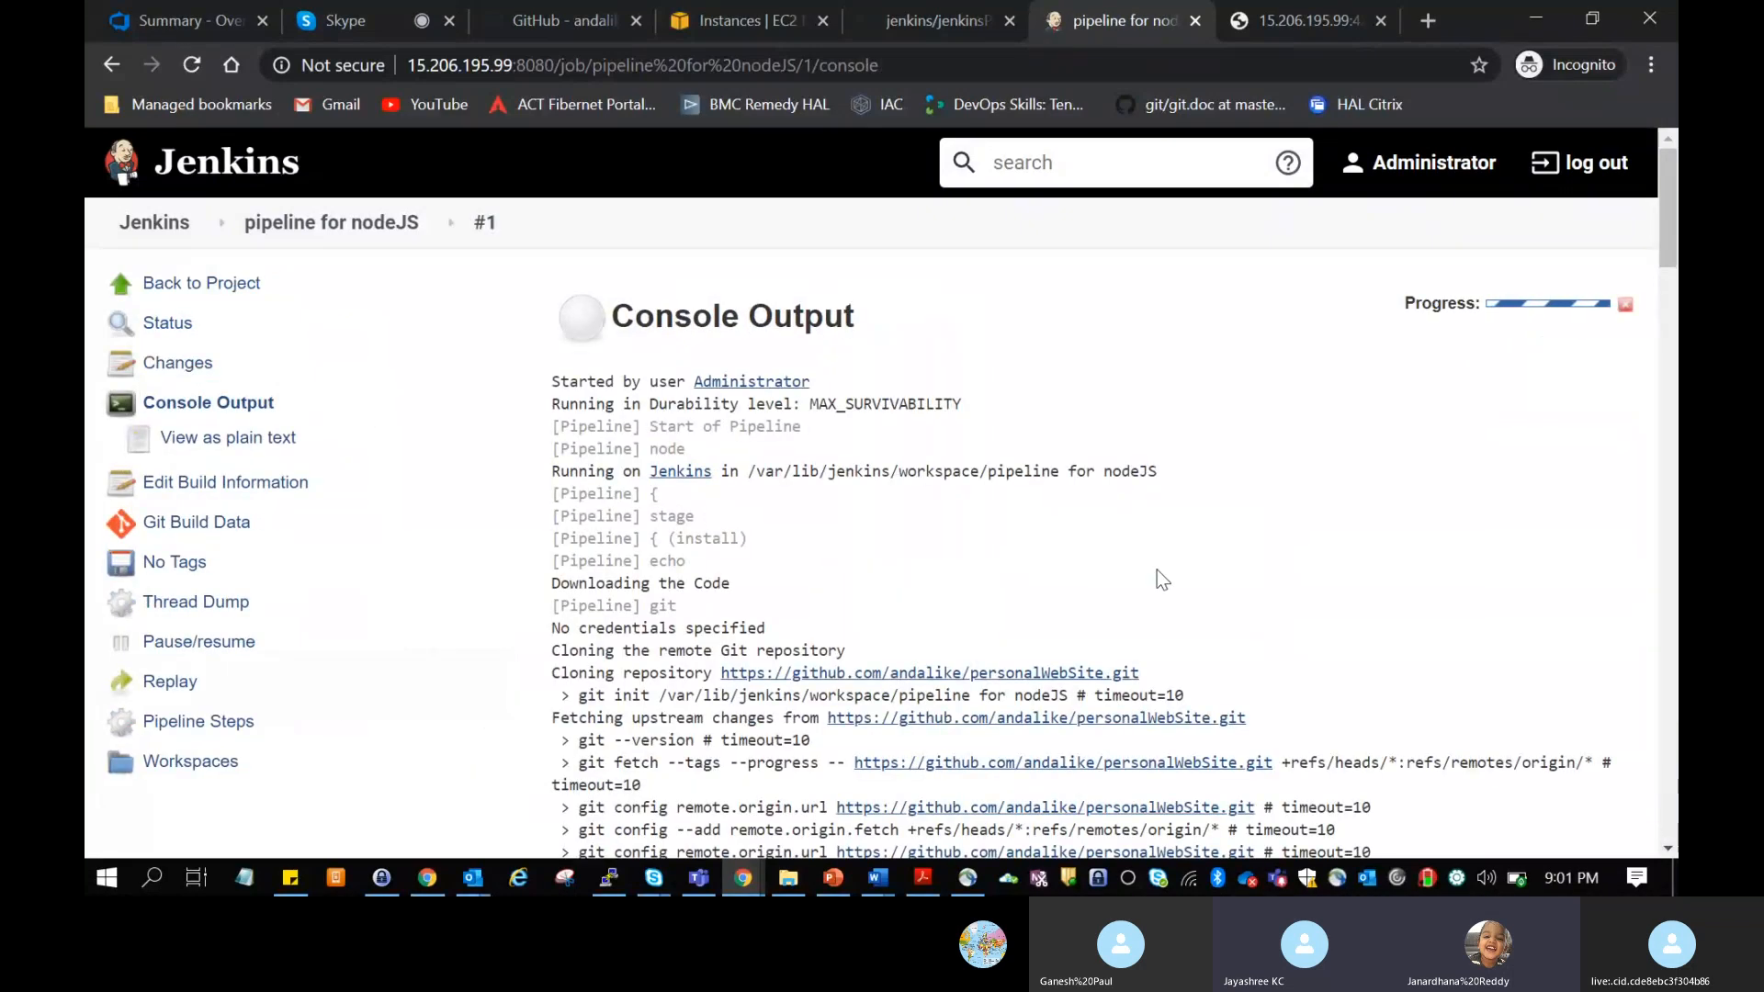
scroll(1132, 572, down, 20)
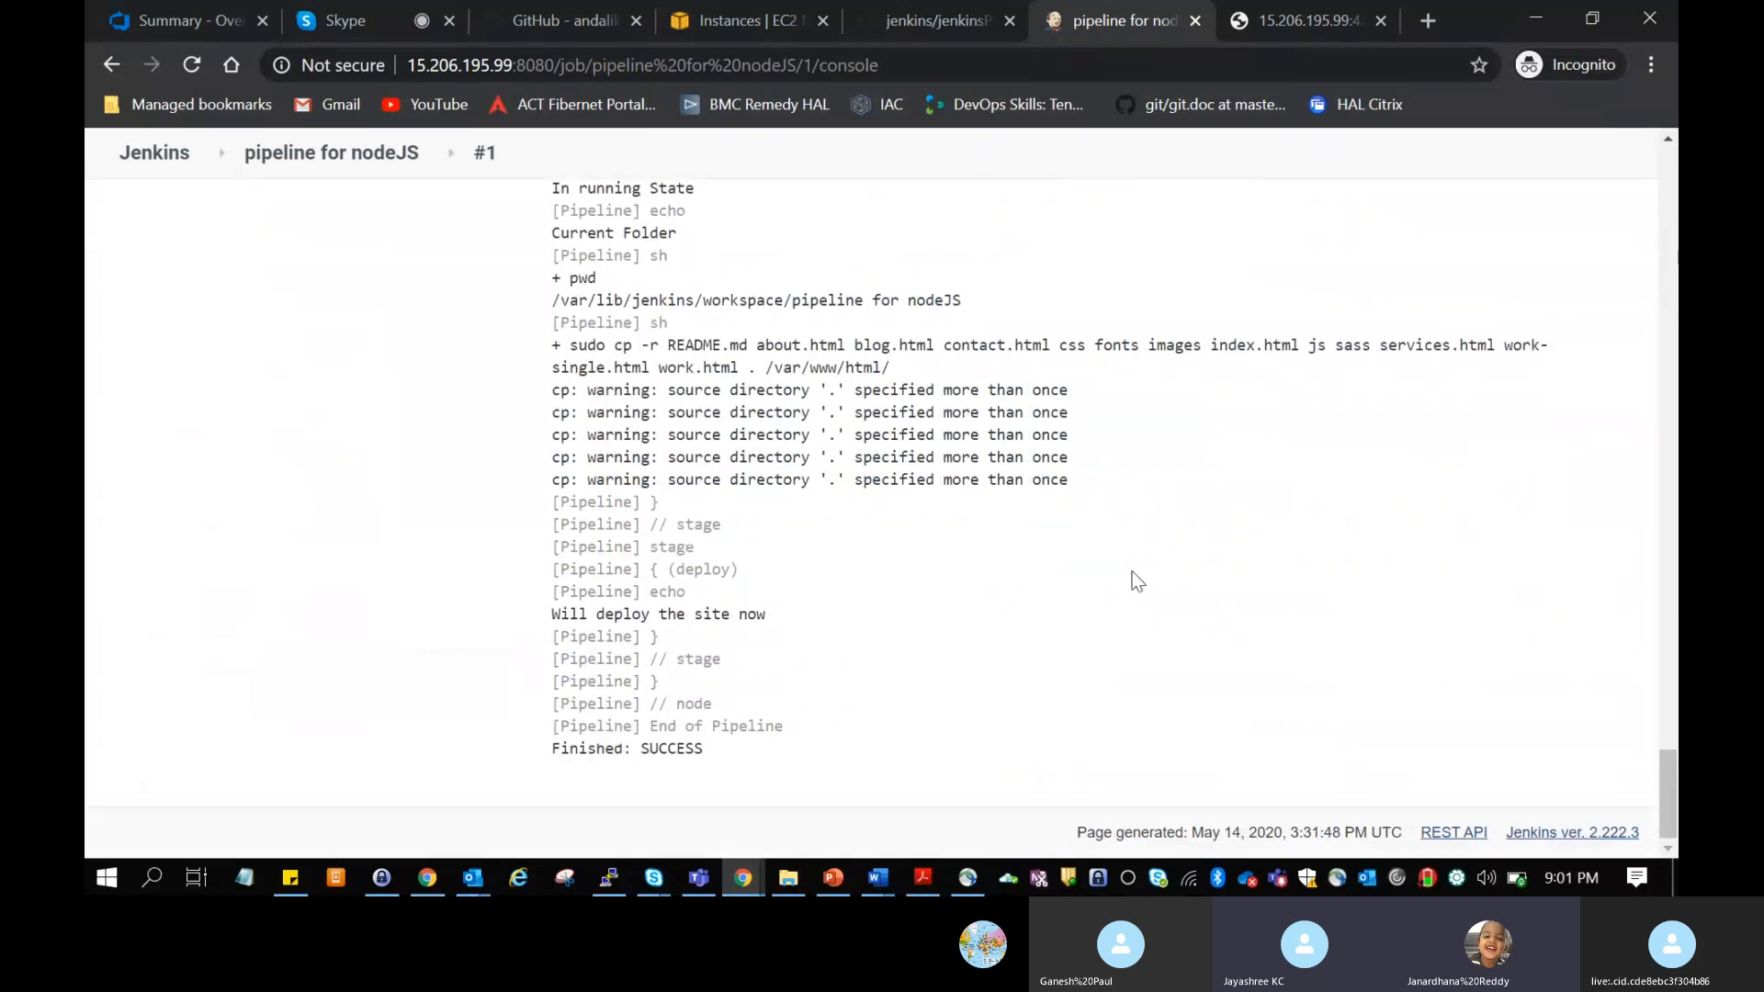
scroll(1137, 580, up, 20)
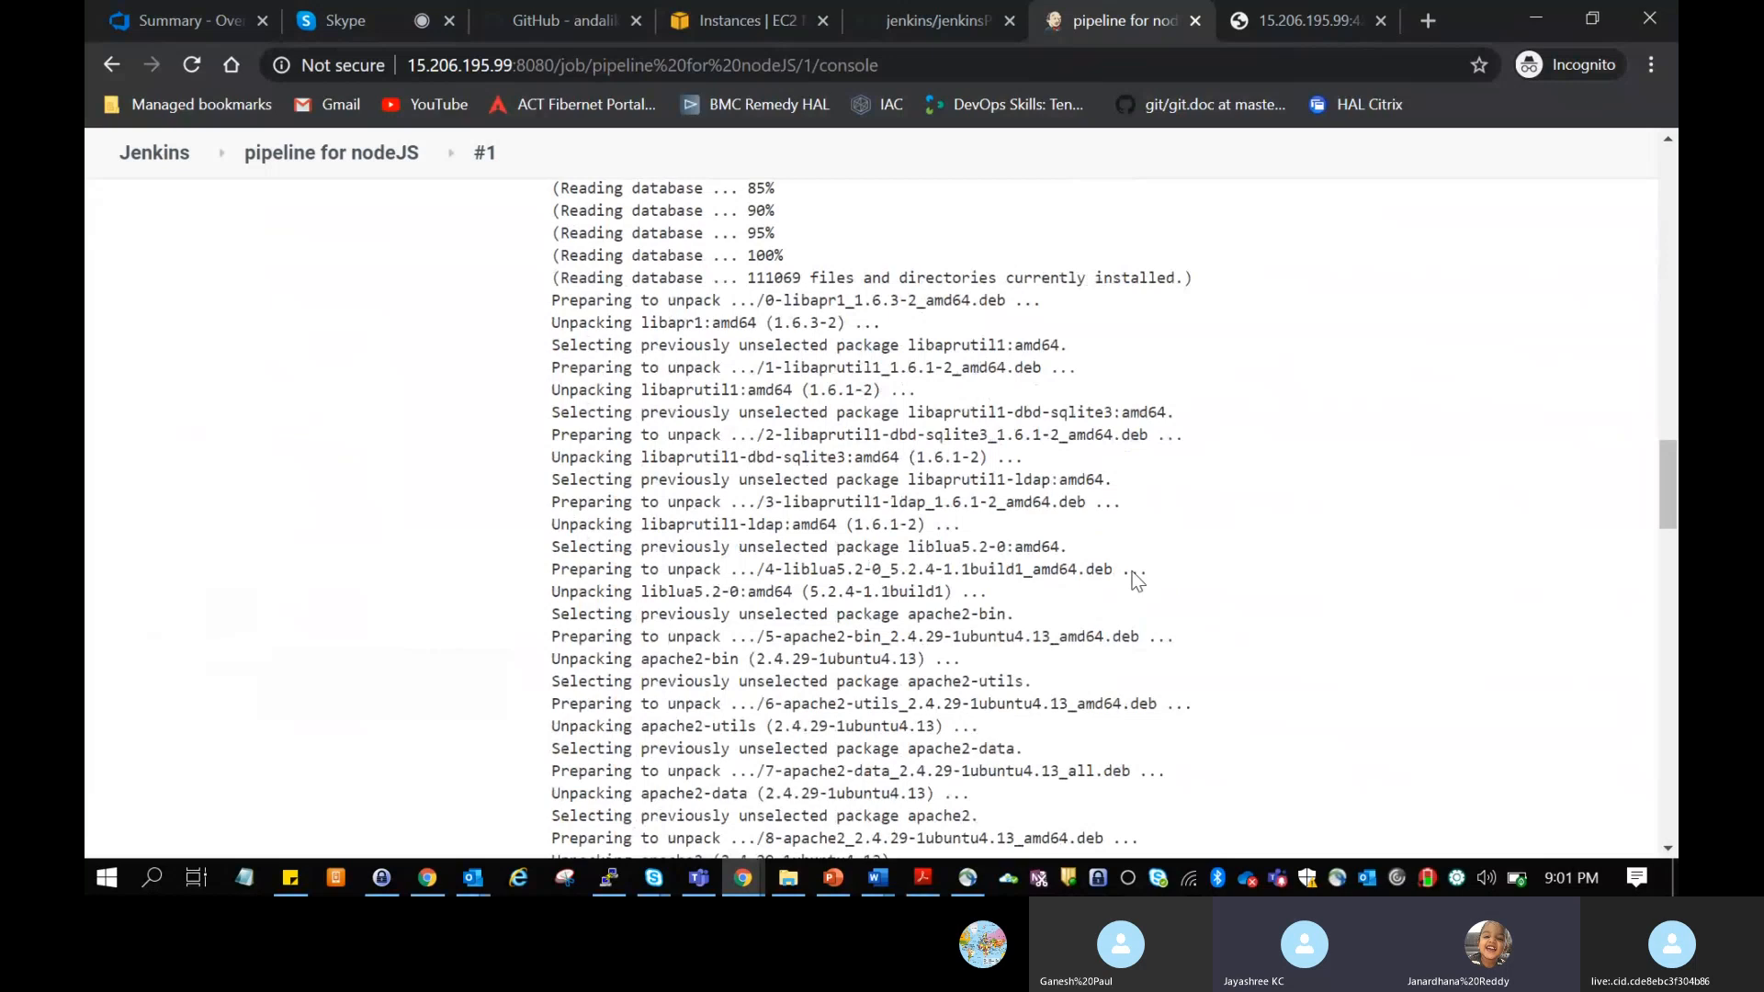
scroll(1137, 580, up, 20)
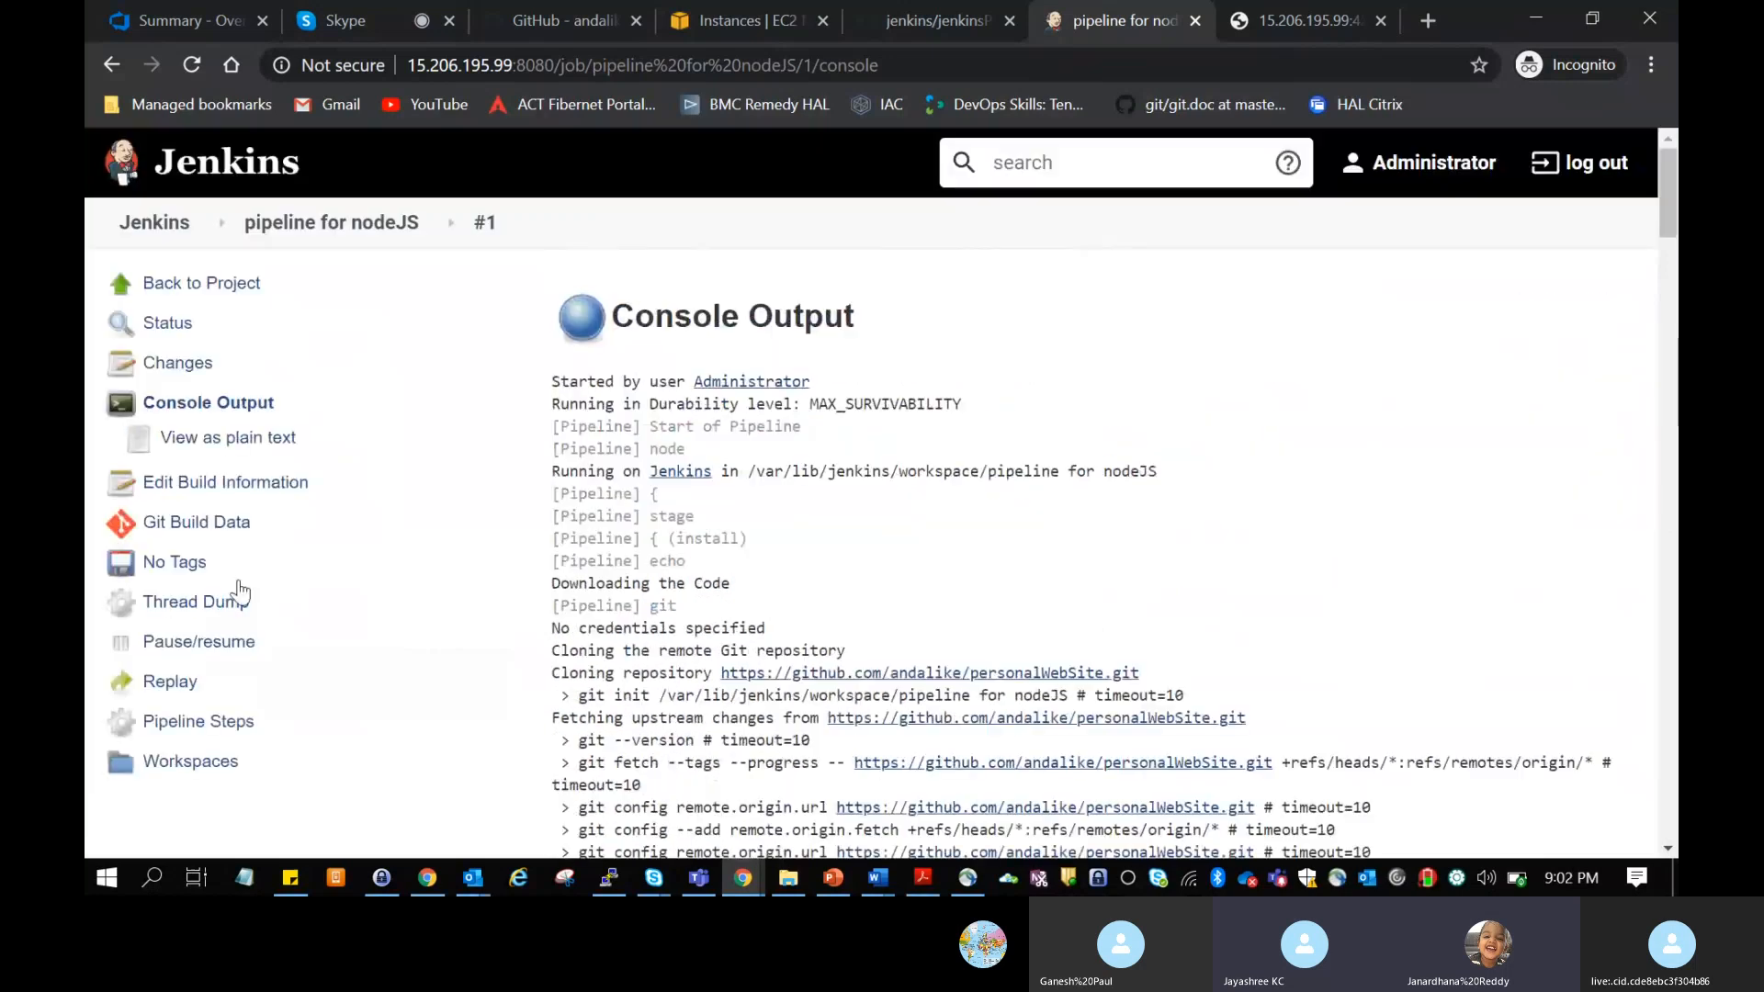
Step: Return to the "pipeline for nodeJS" project page and examine the Stage View and permalinks for build #1
click(368, 234)
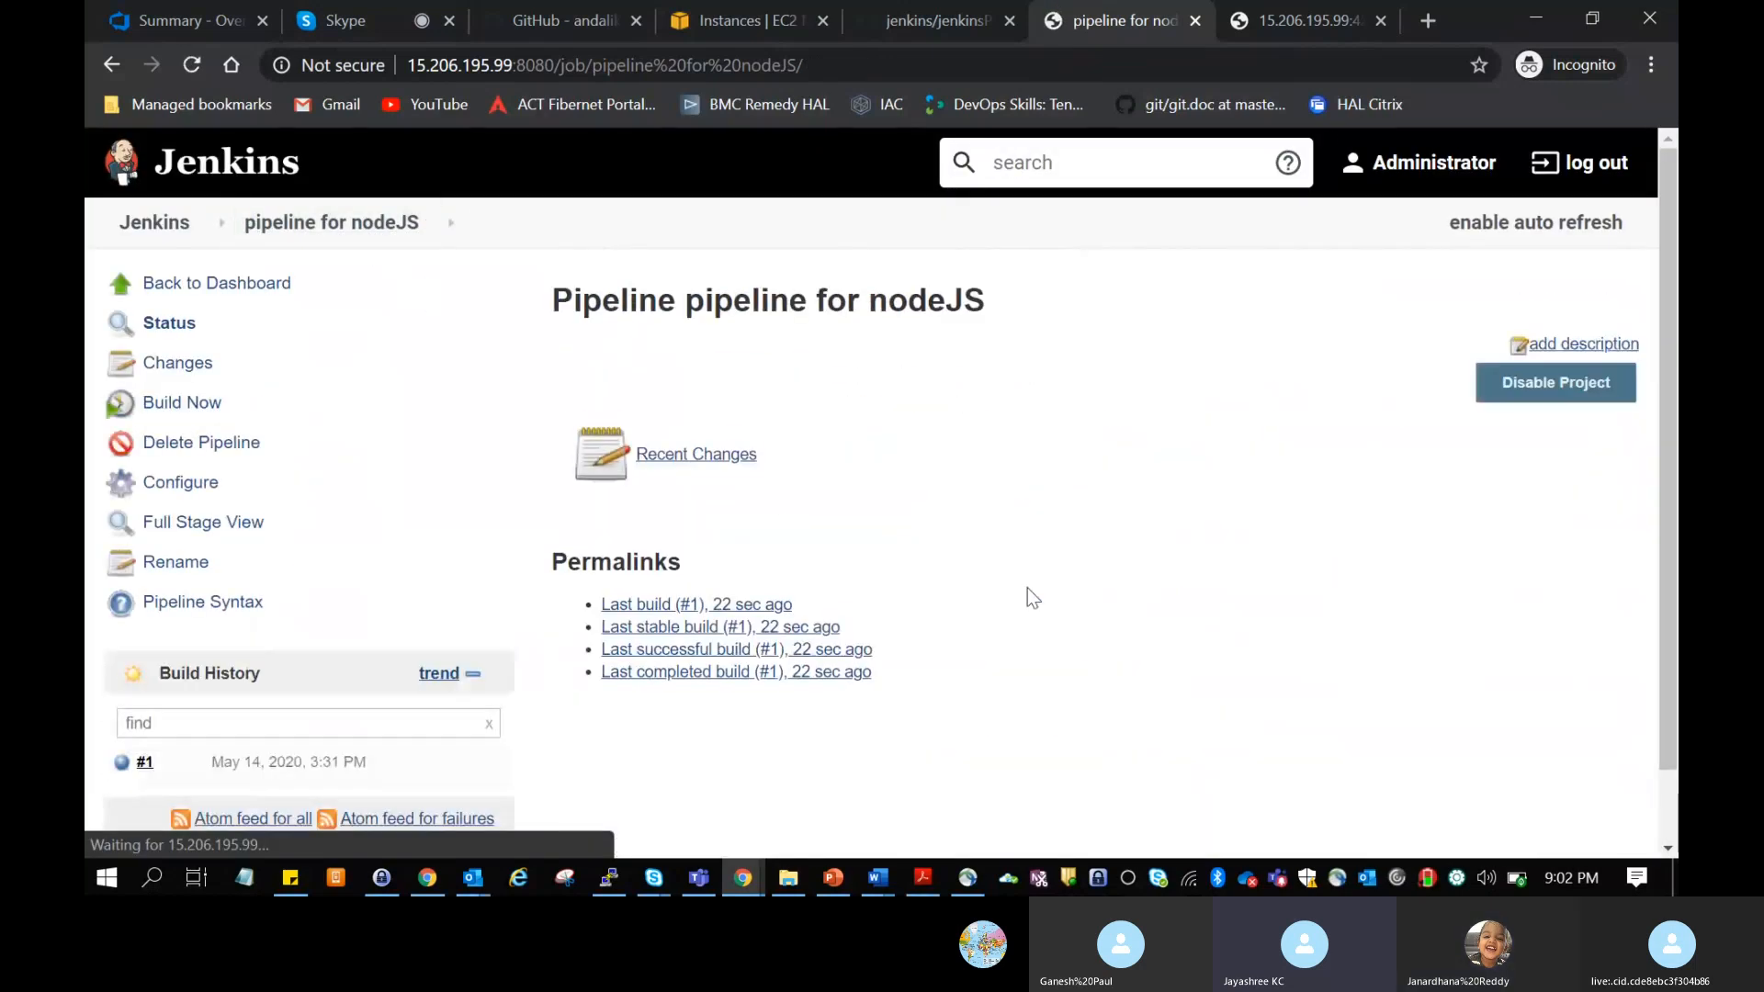
key(XF86AudioLowerVolume)
key(XF86AudioLowerVolume)
key(XF86AudioLowerVolume)
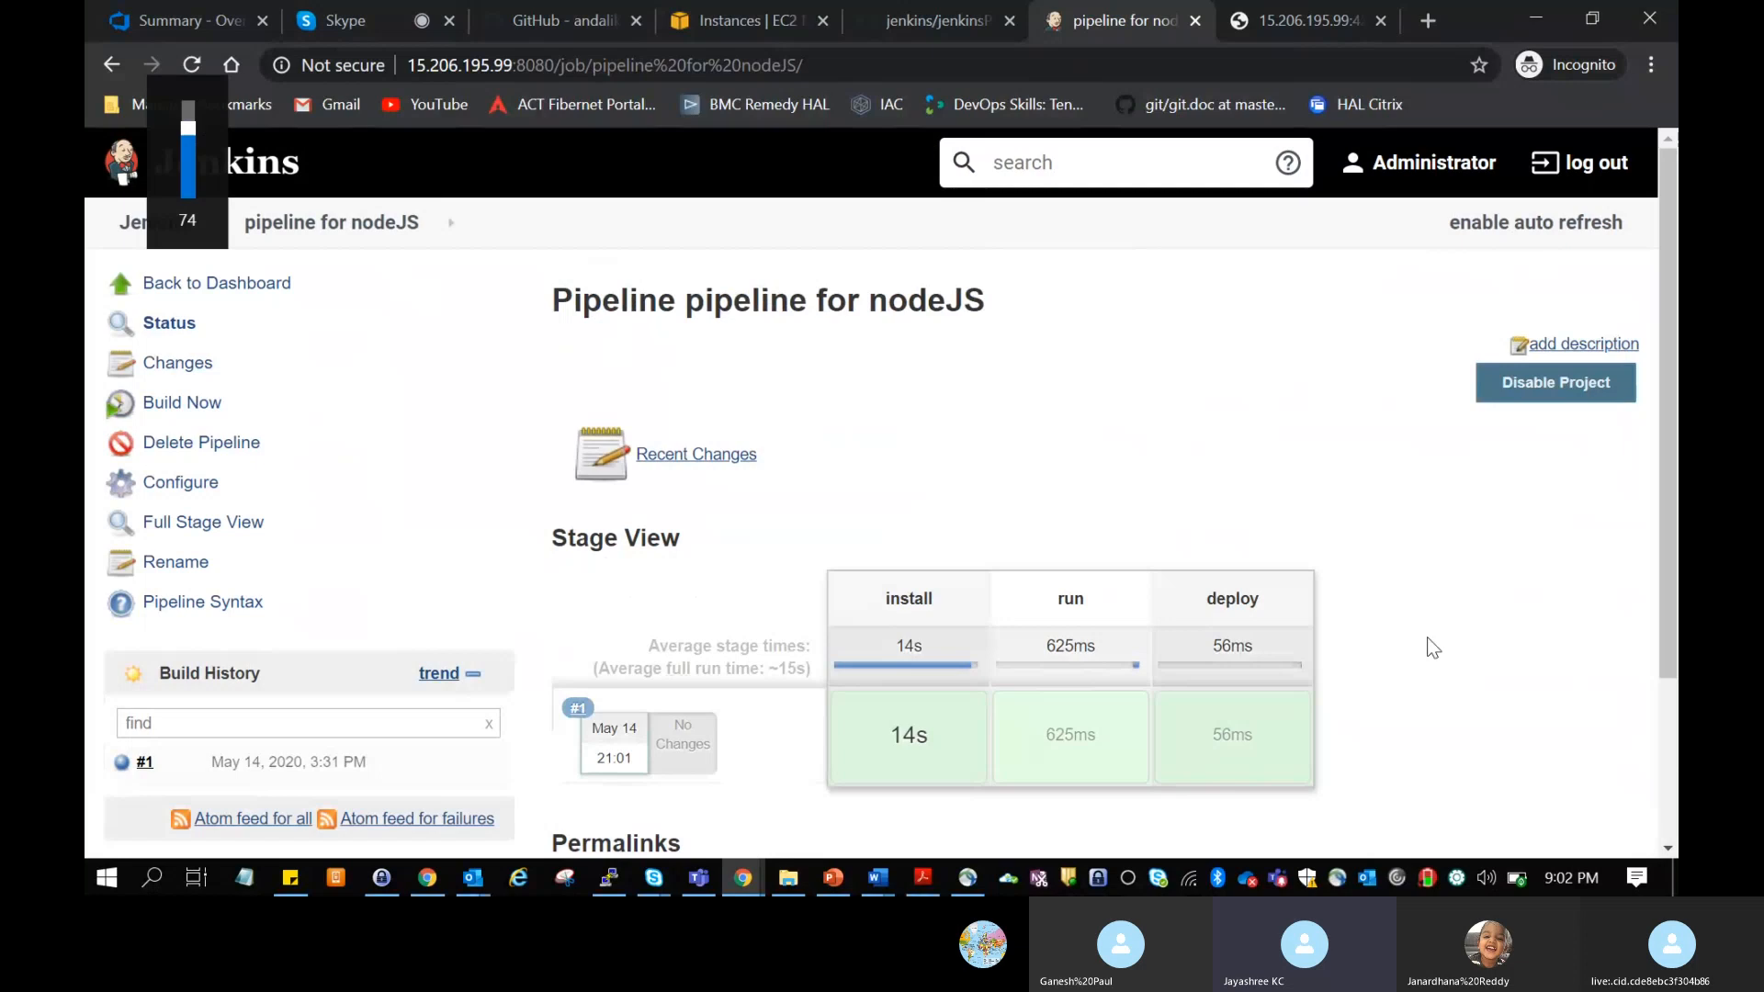
scroll(1432, 647, down, 2)
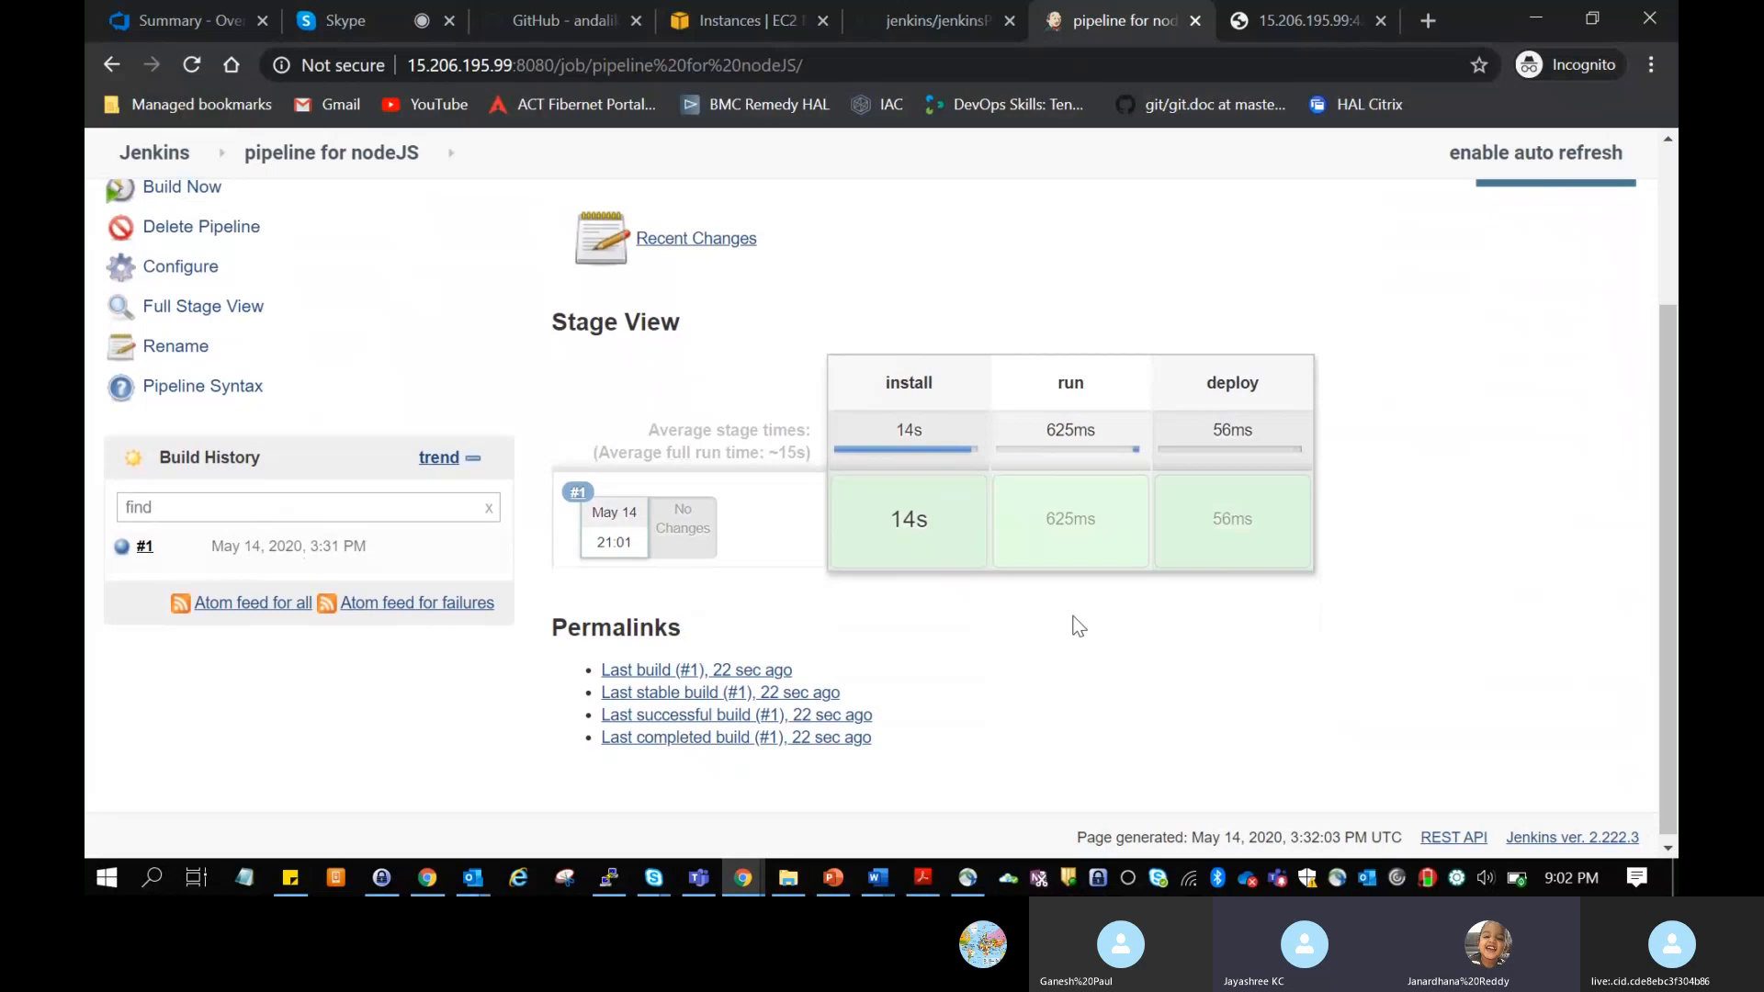
scroll(1078, 626, up, 2)
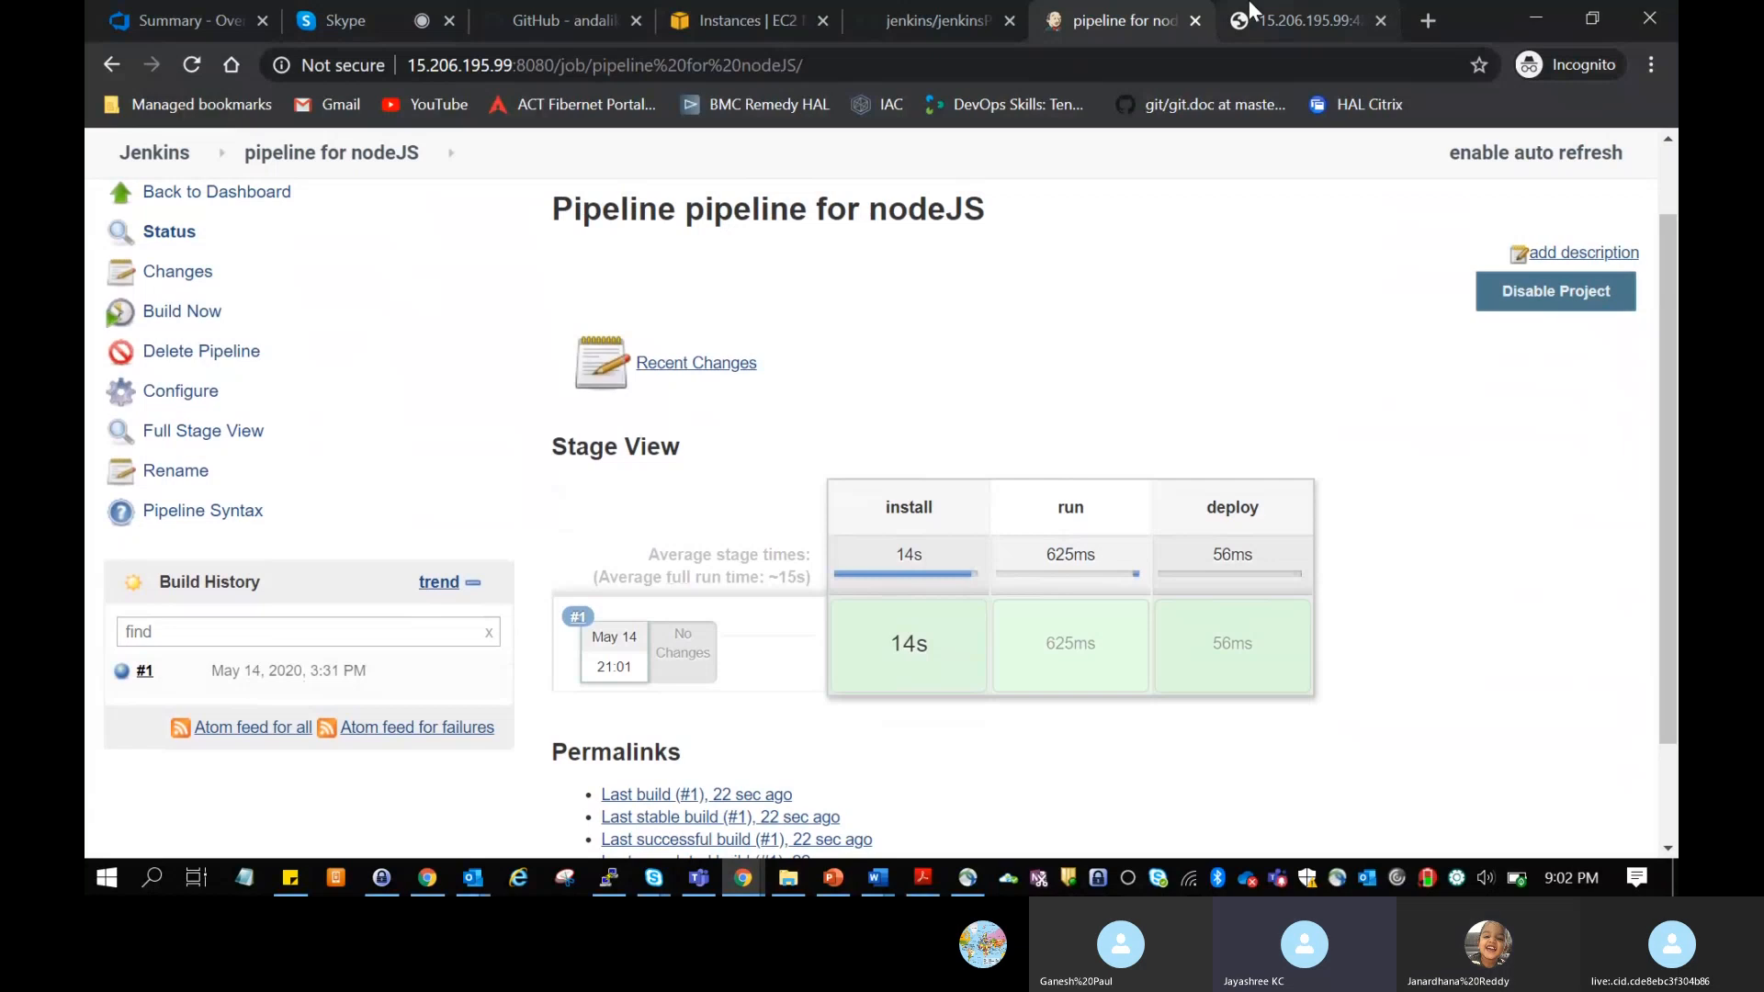
Step: Close the spare 15.206.195.99 browser tab and switch to jenkinsPipeline.docx in Word
click(1381, 22)
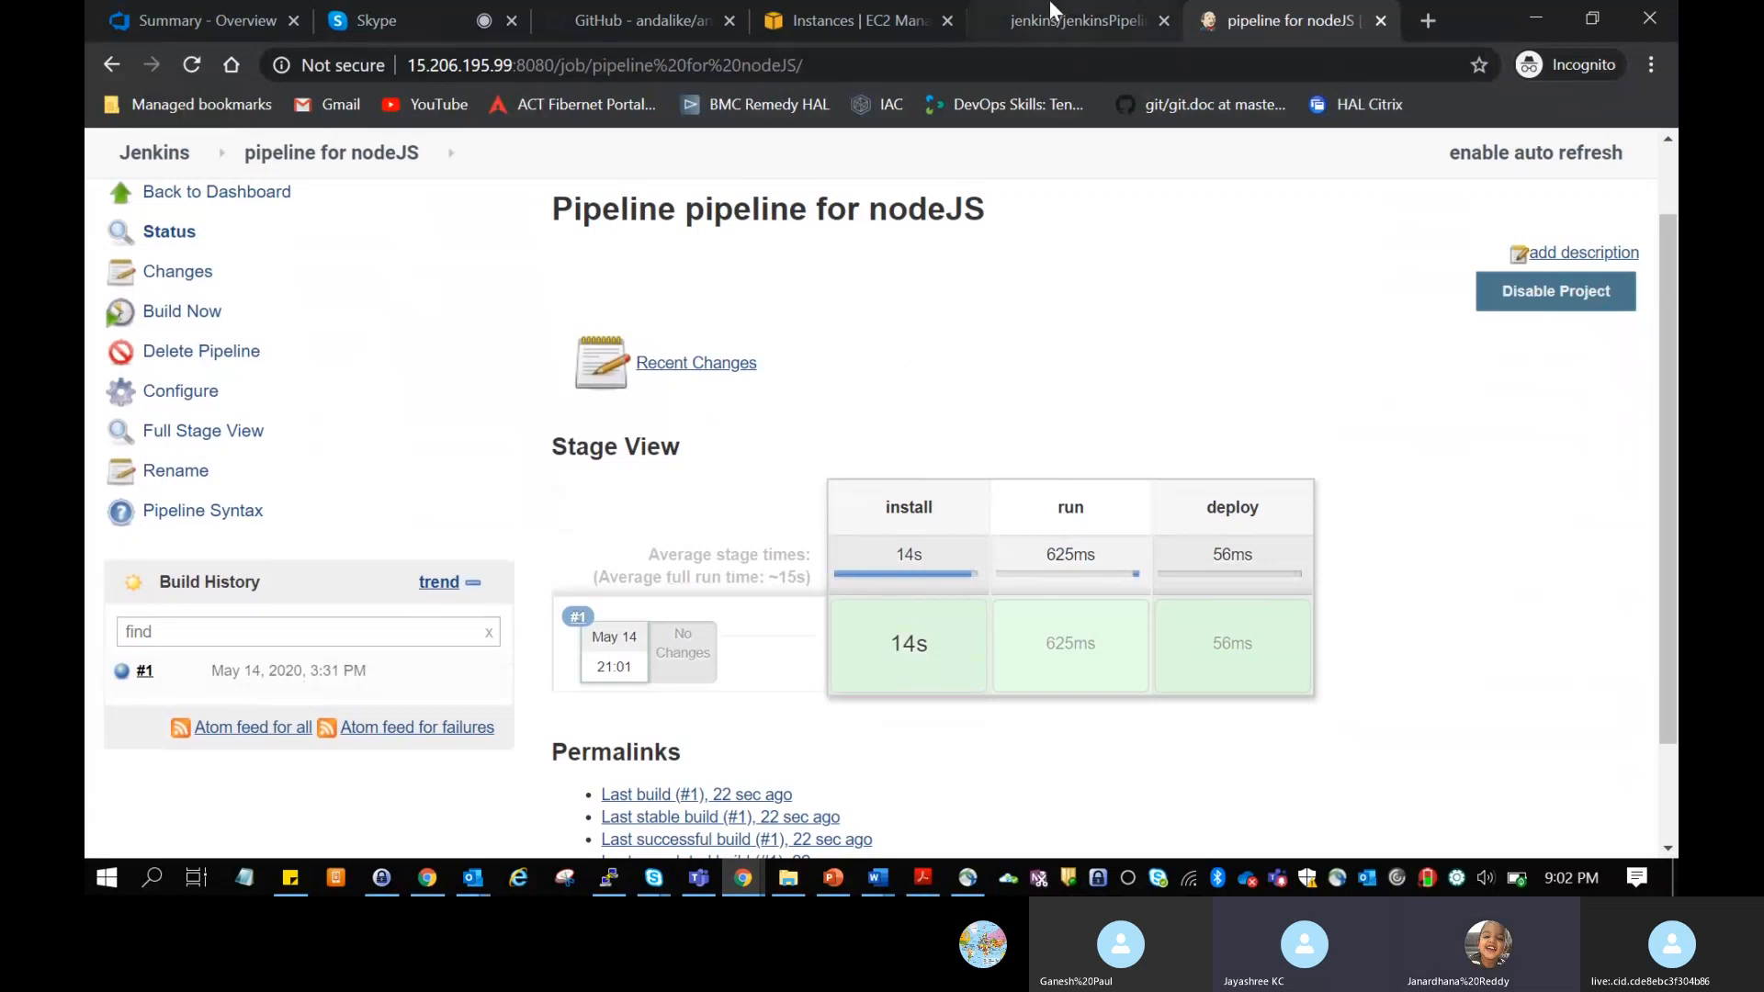
click(1075, 20)
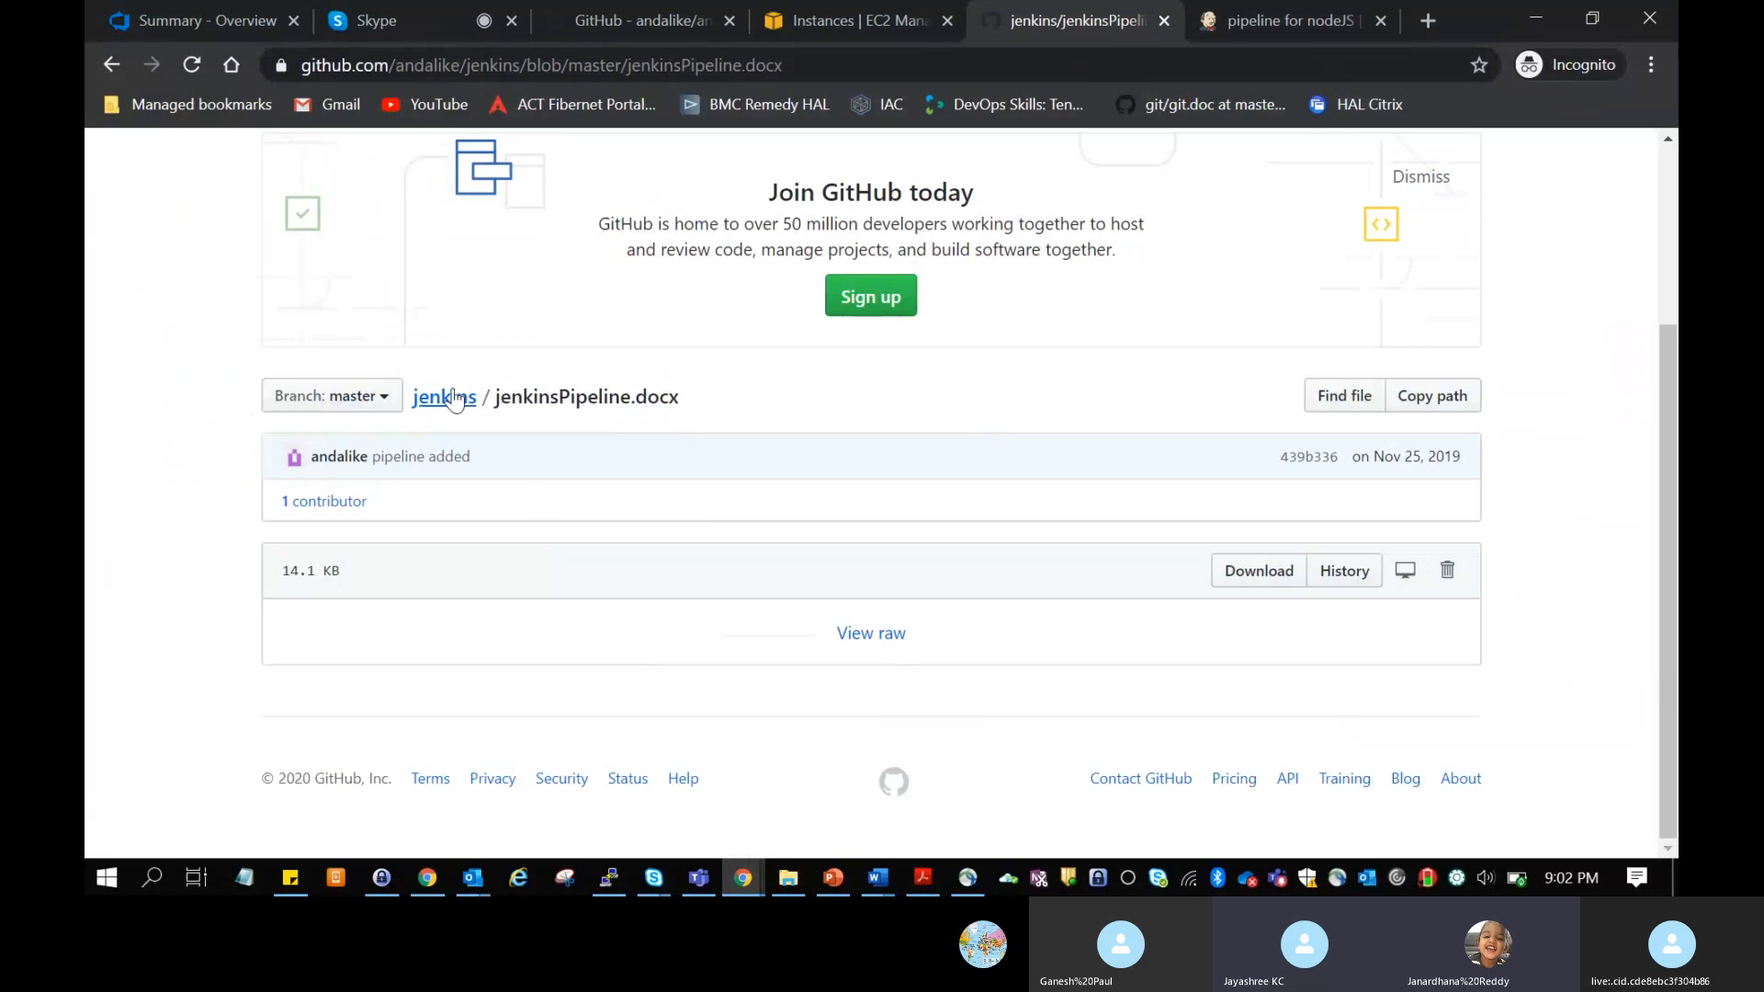
mouse_move(878, 877)
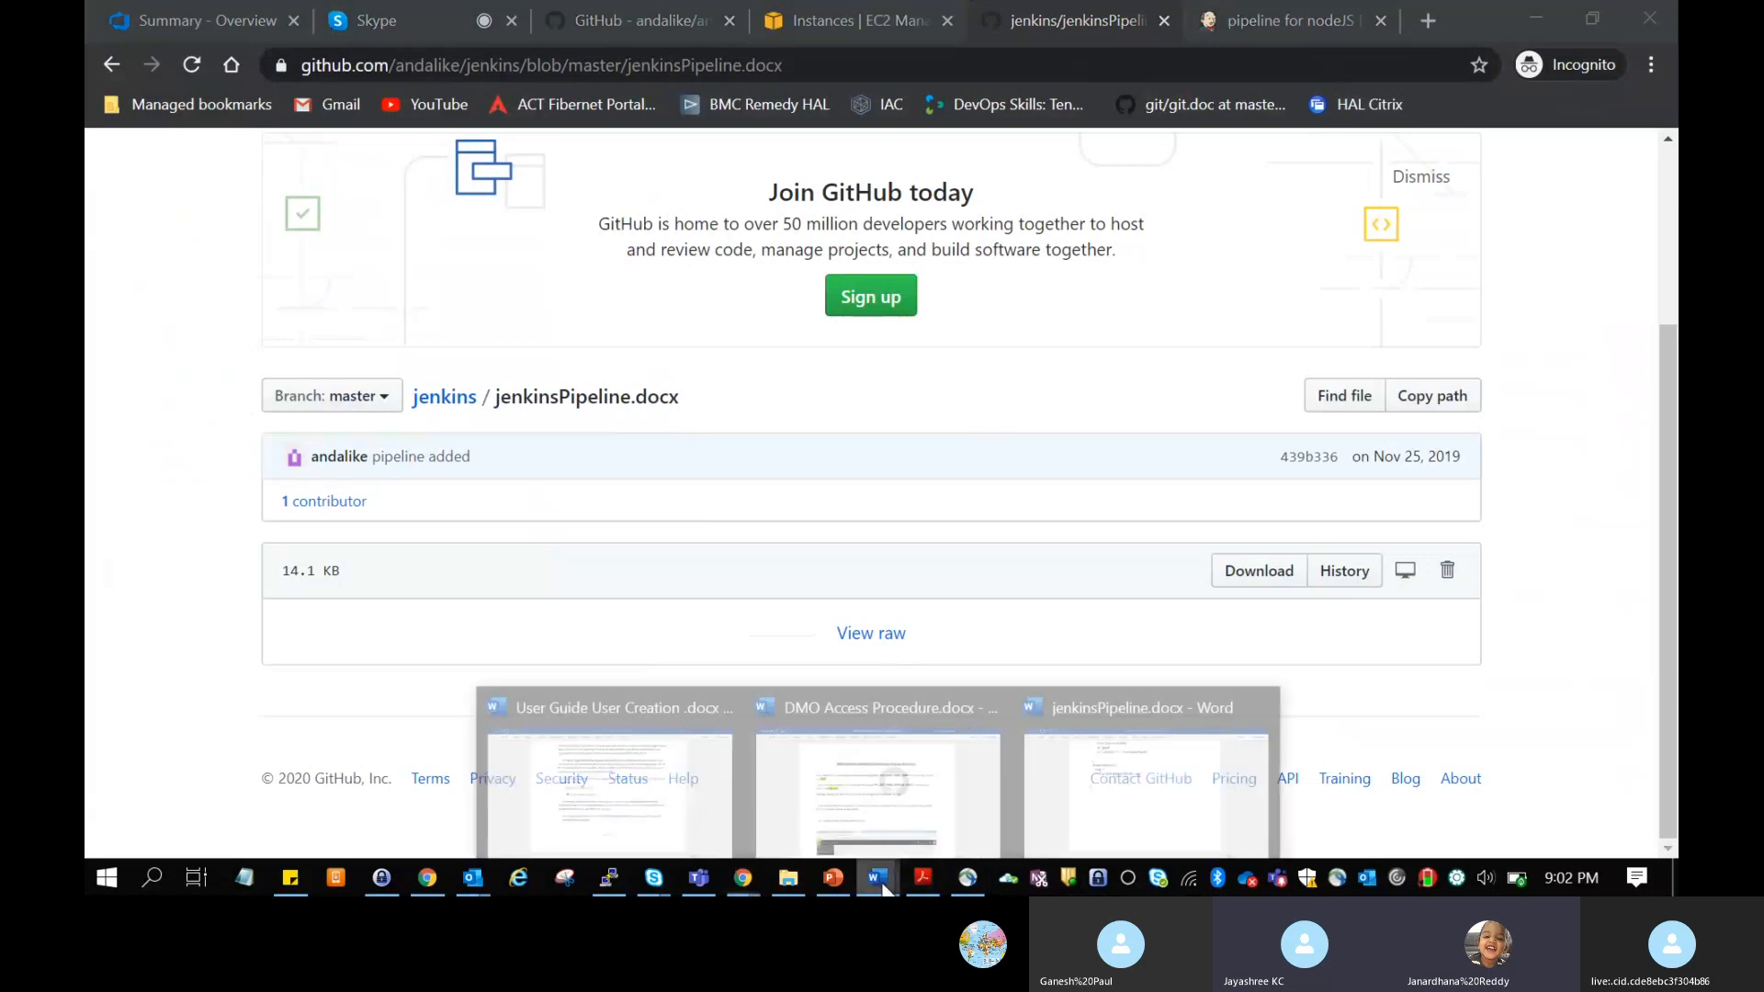
click(1103, 771)
Step: Read the instructions for adding Jenkins to the sudoers list, including the user privilege and NOPASSWD entries
scroll(888, 617, up, 18)
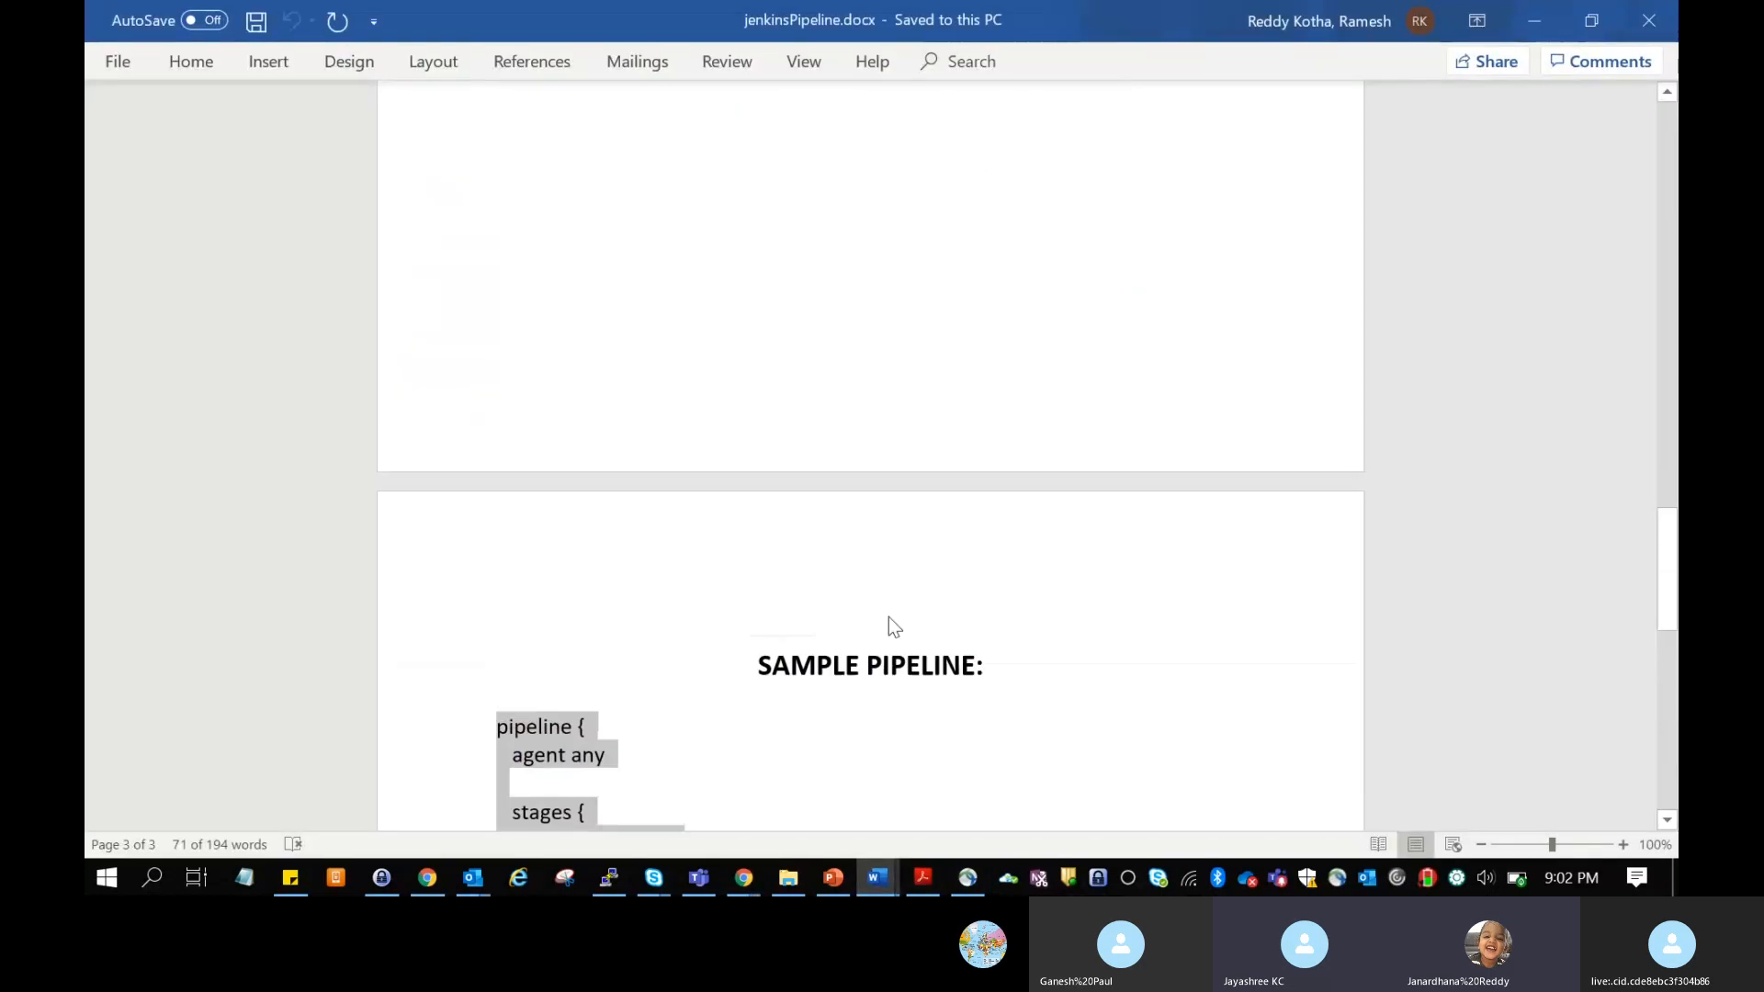
click(890, 618)
scroll(890, 617, up, 12)
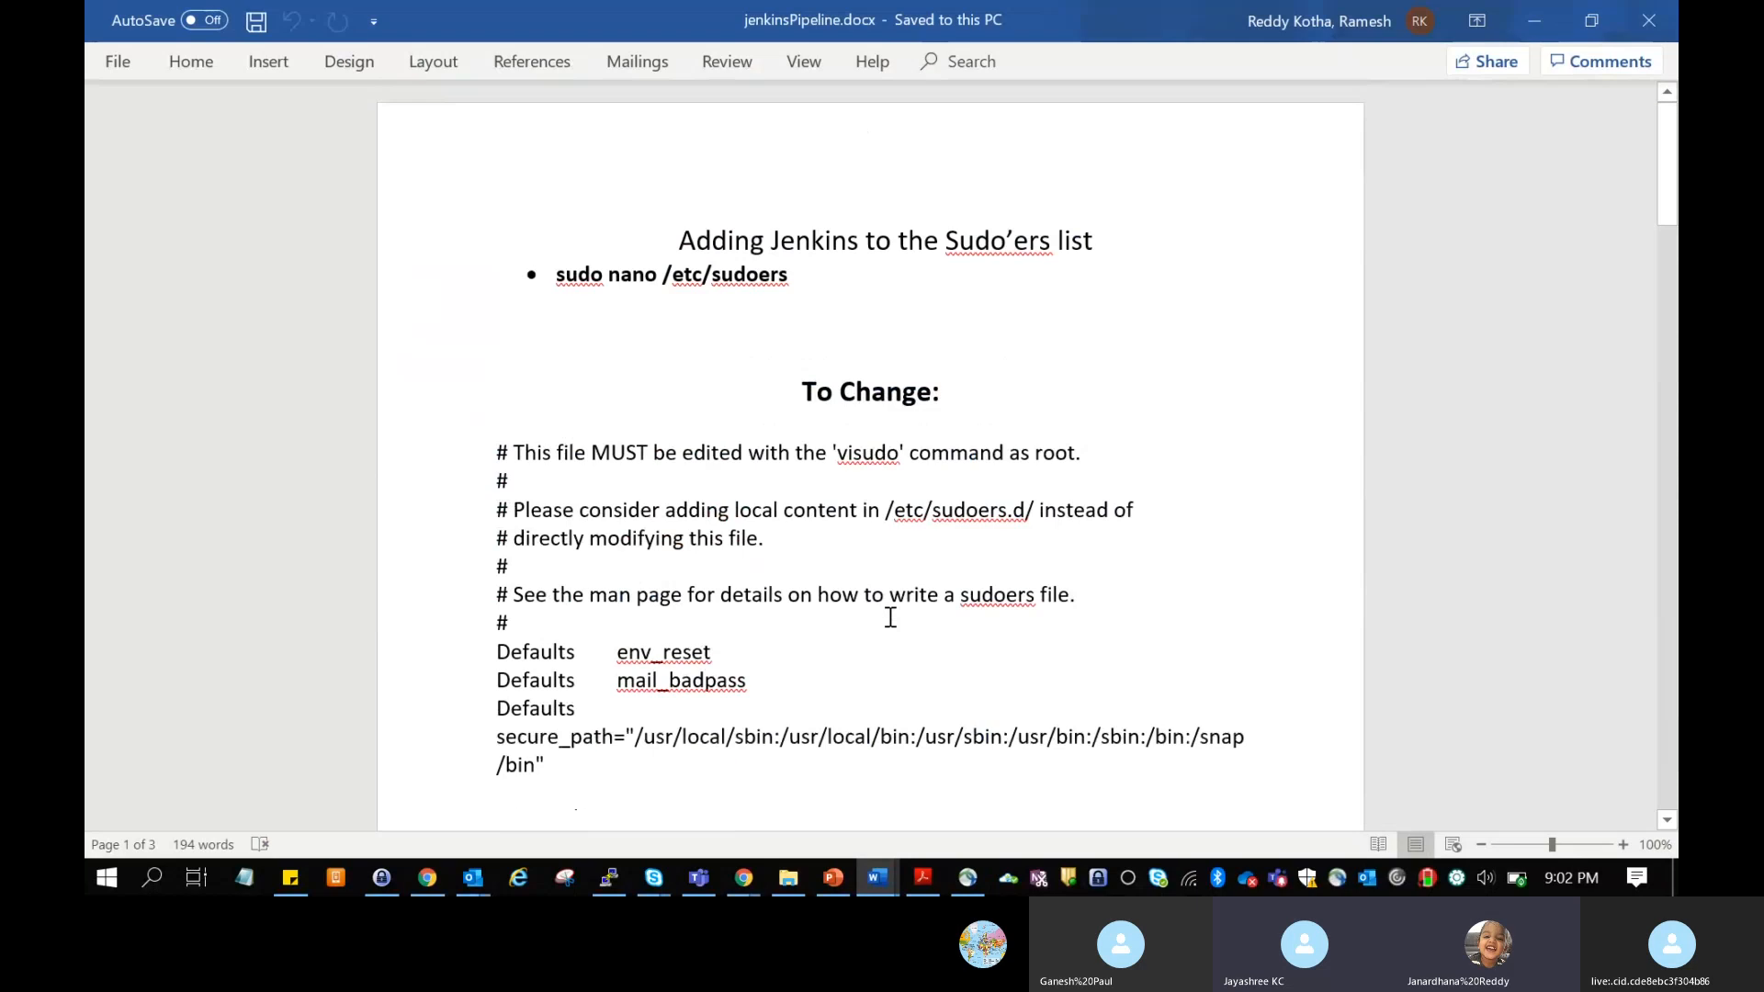
scroll(890, 617, down, 3)
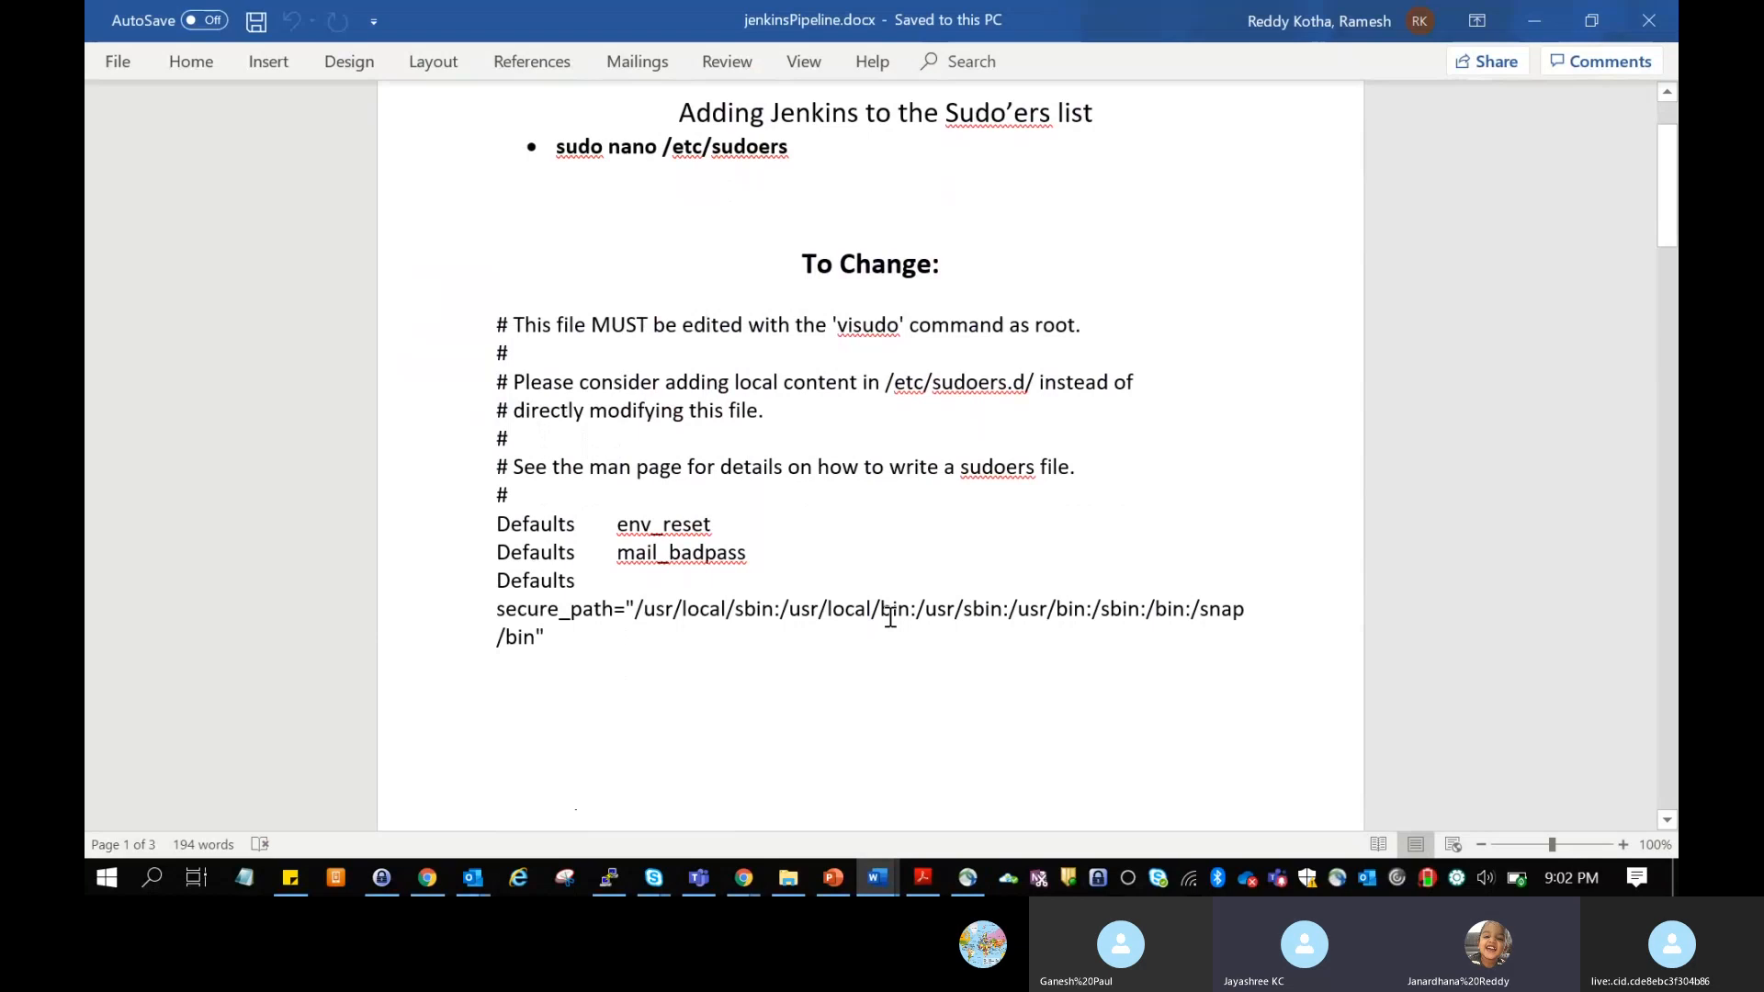
scroll(890, 617, down, 1)
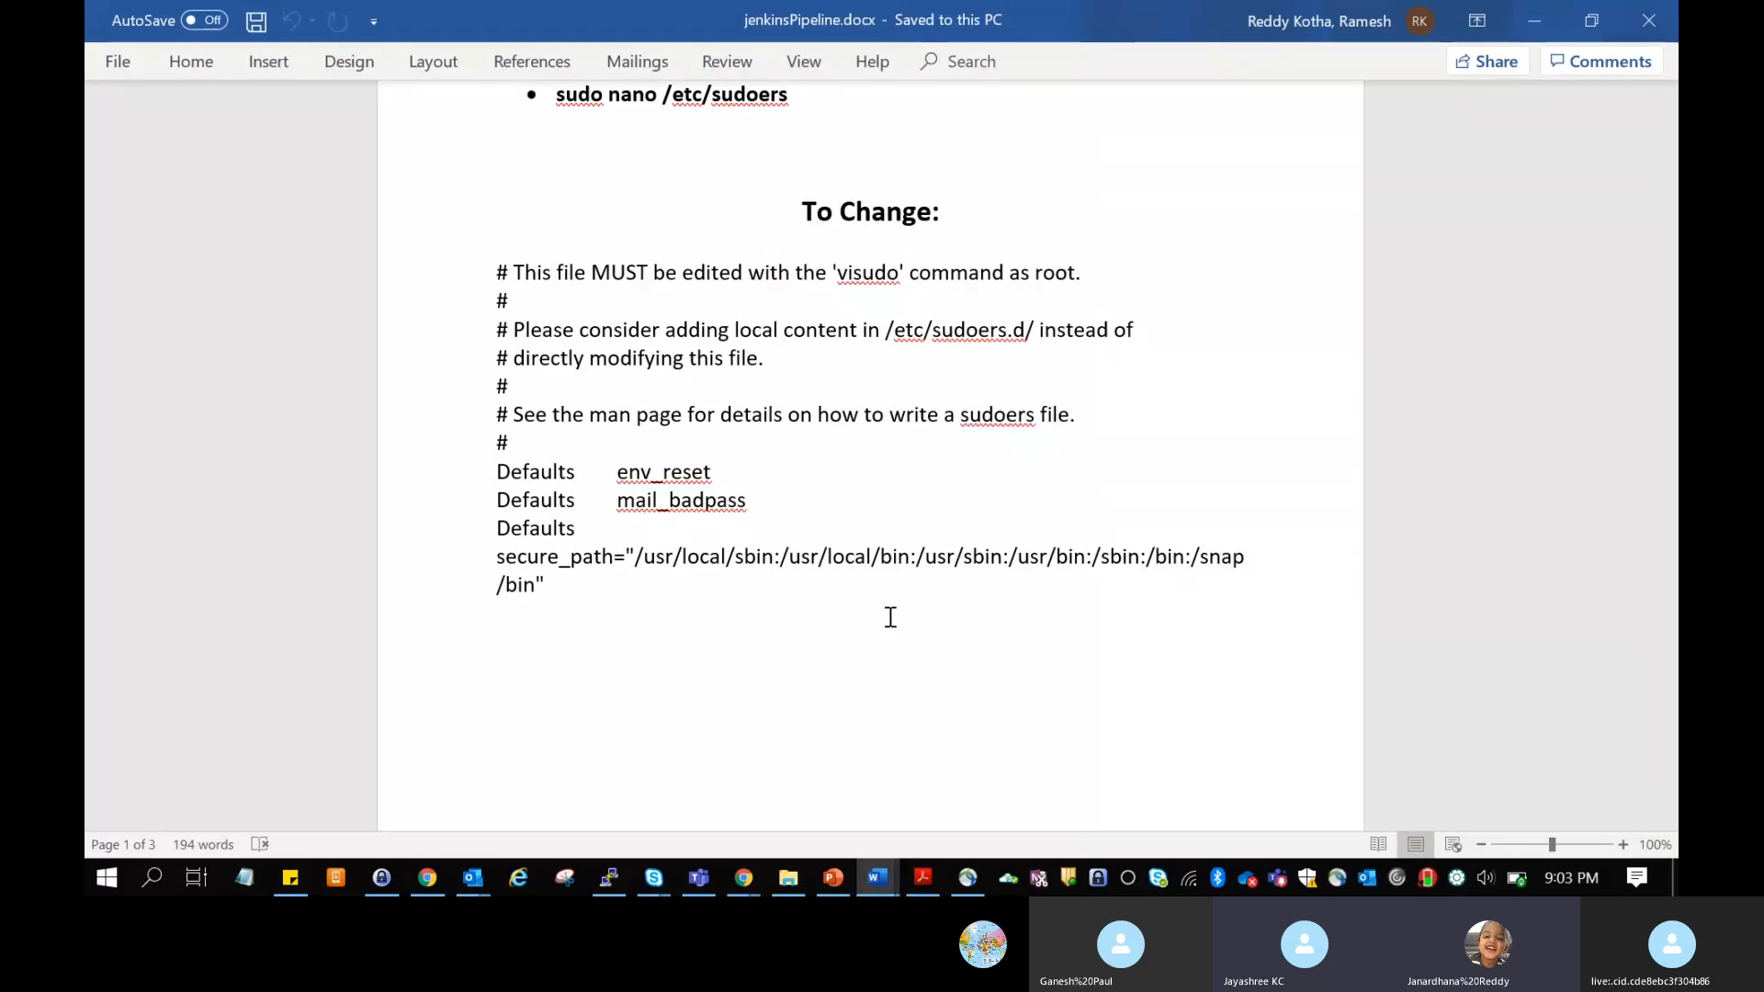
scroll(890, 618, down, 1)
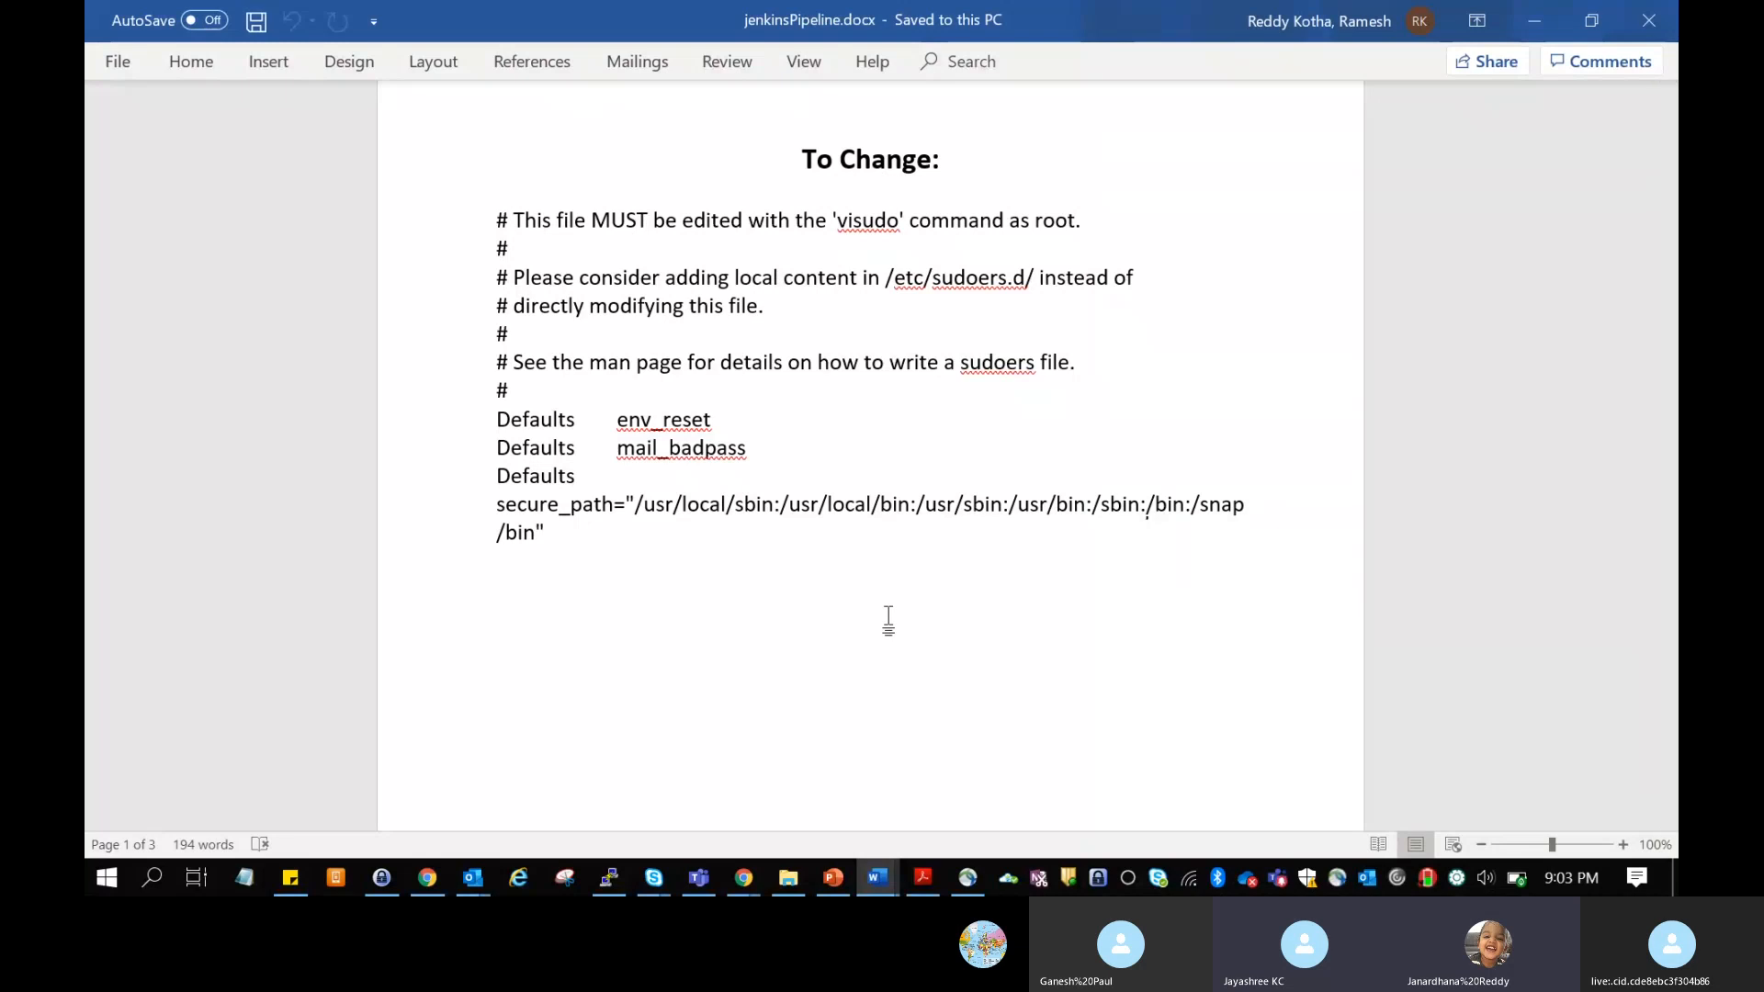
scroll(888, 620, down, 9)
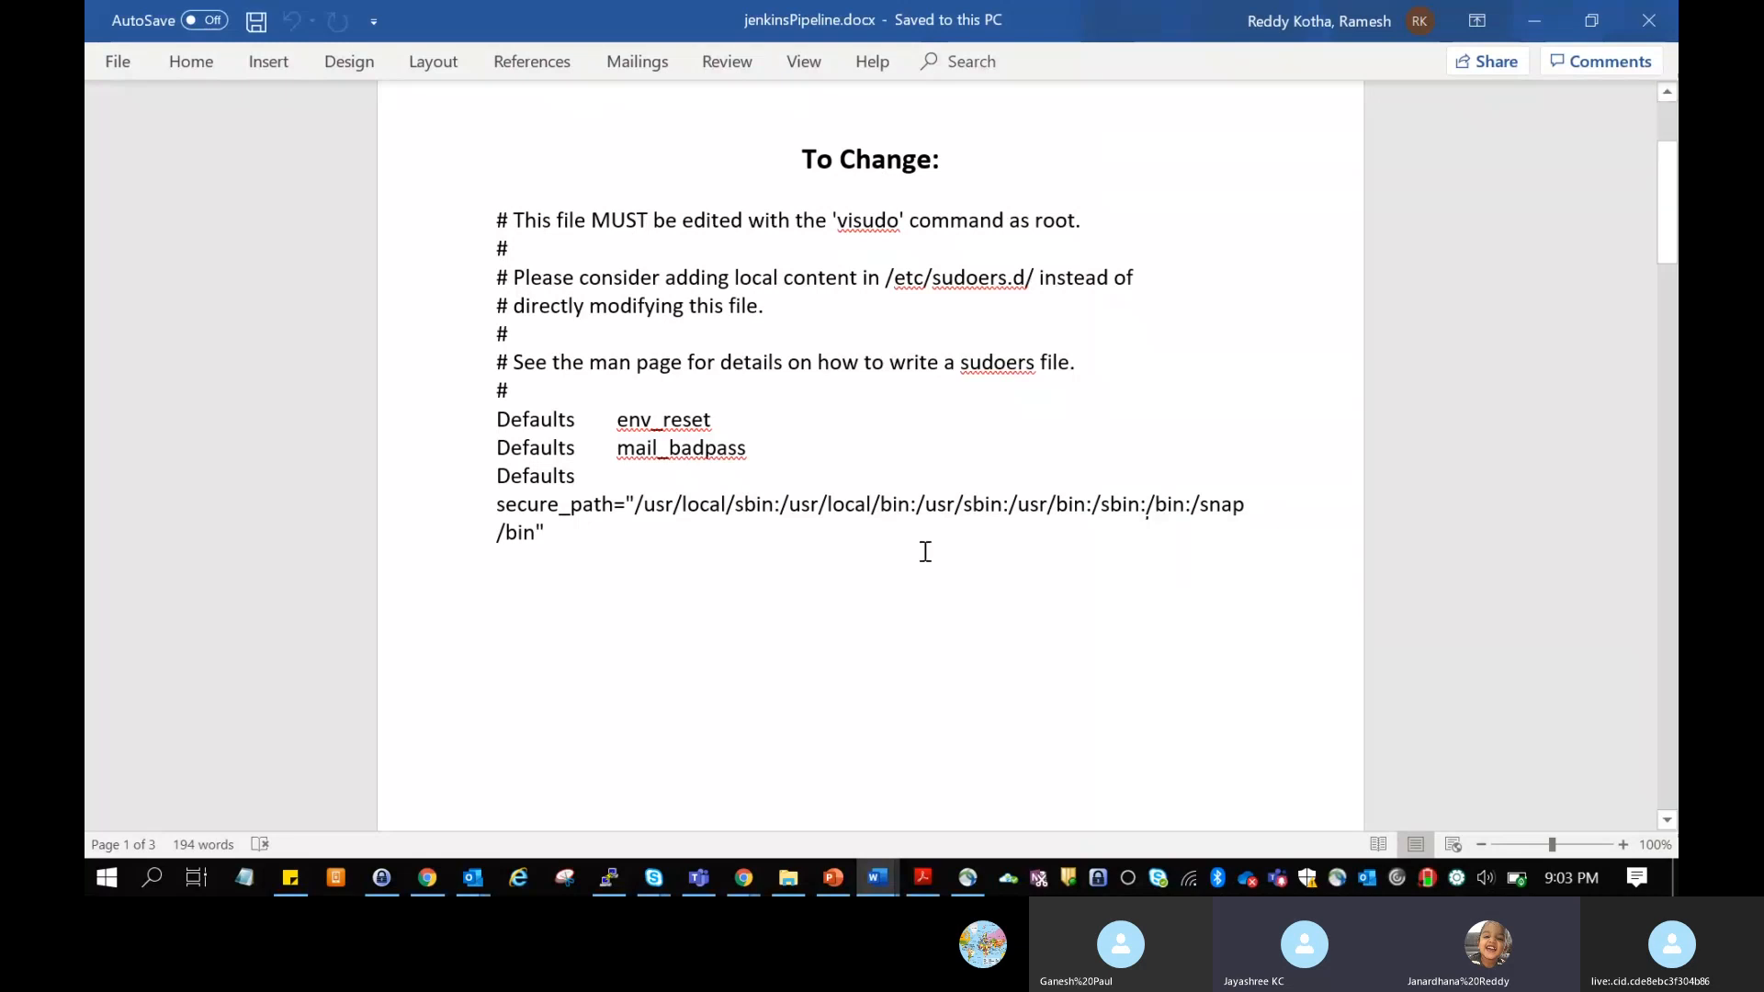
scroll(929, 549, down, 7)
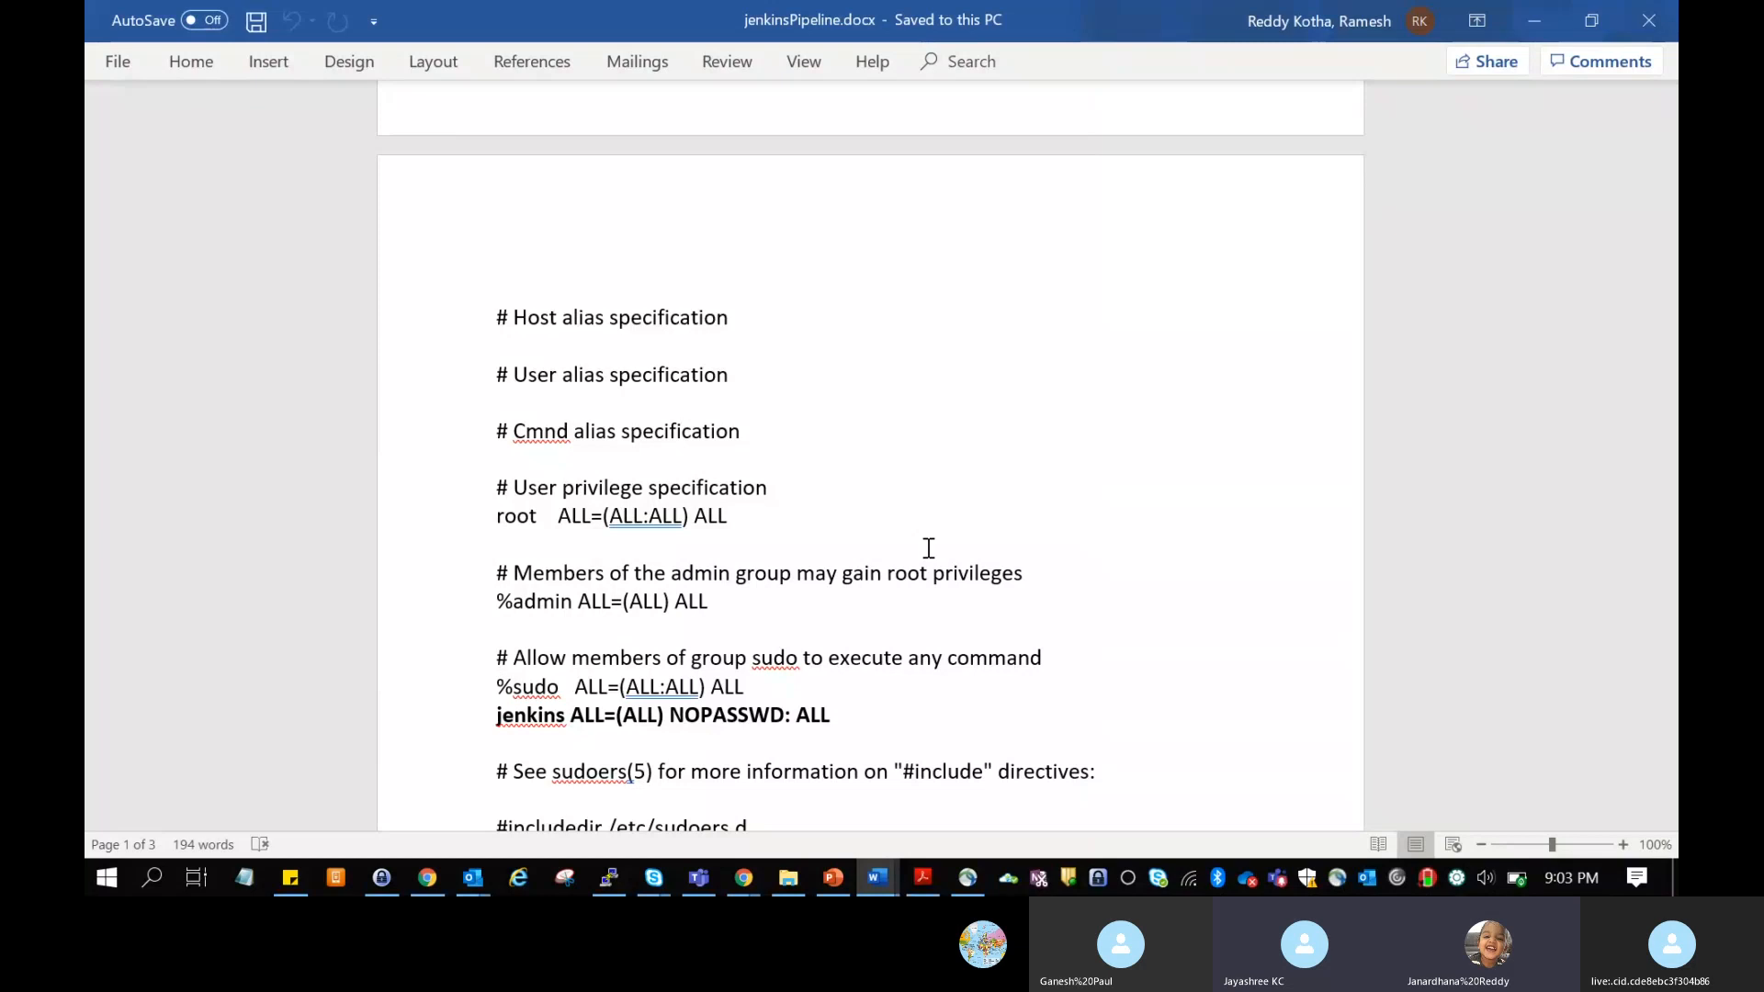
Step: Review the commands in the install, run and deploy stages of the document's Sample Pipeline again
scroll(928, 549, down, 15)
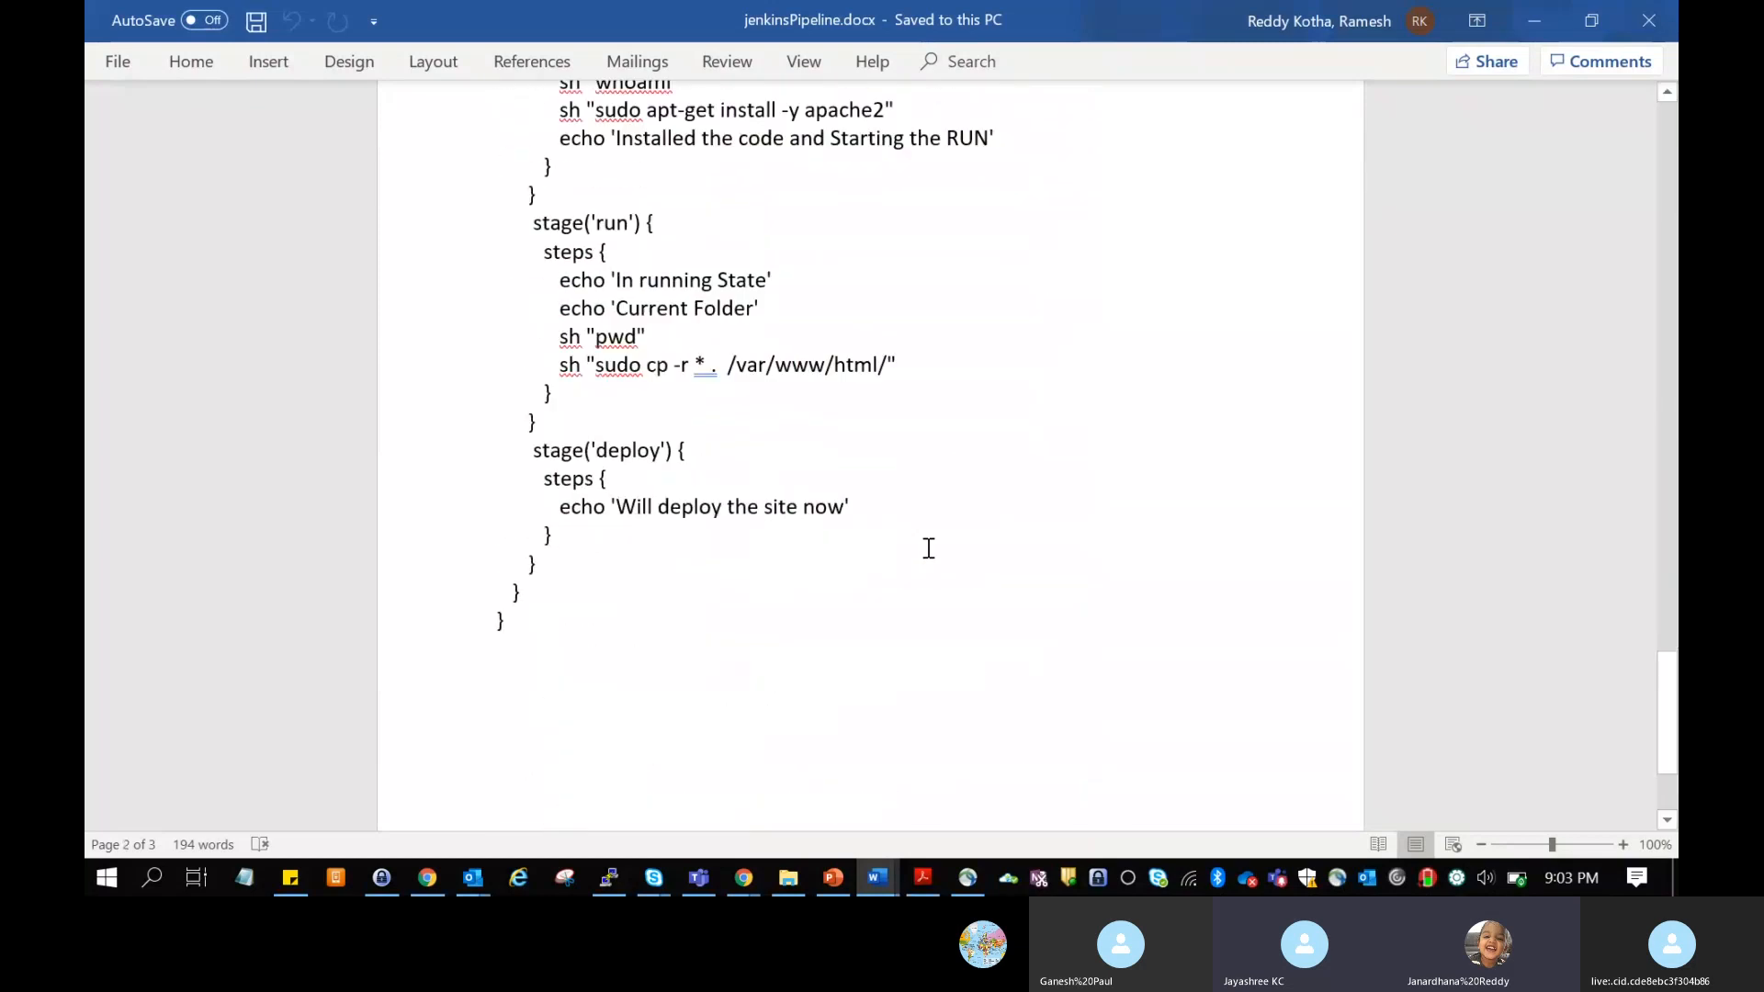
scroll(928, 548, up, 3)
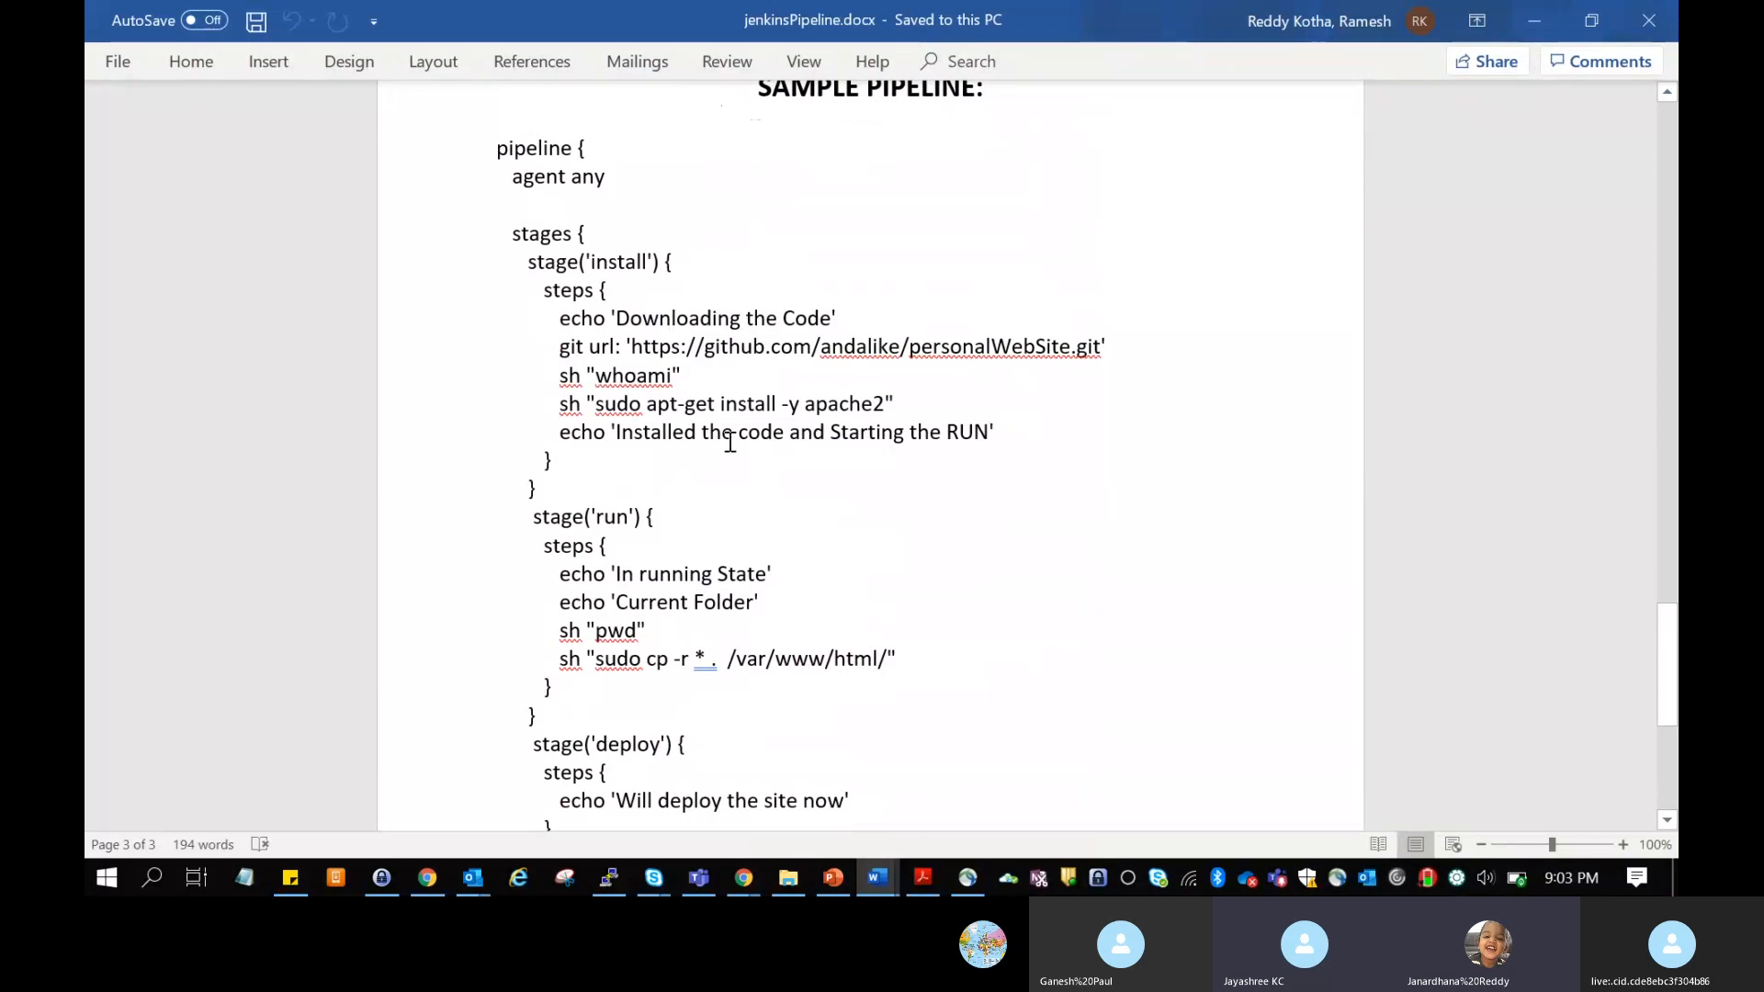
scroll(953, 532, down, 1)
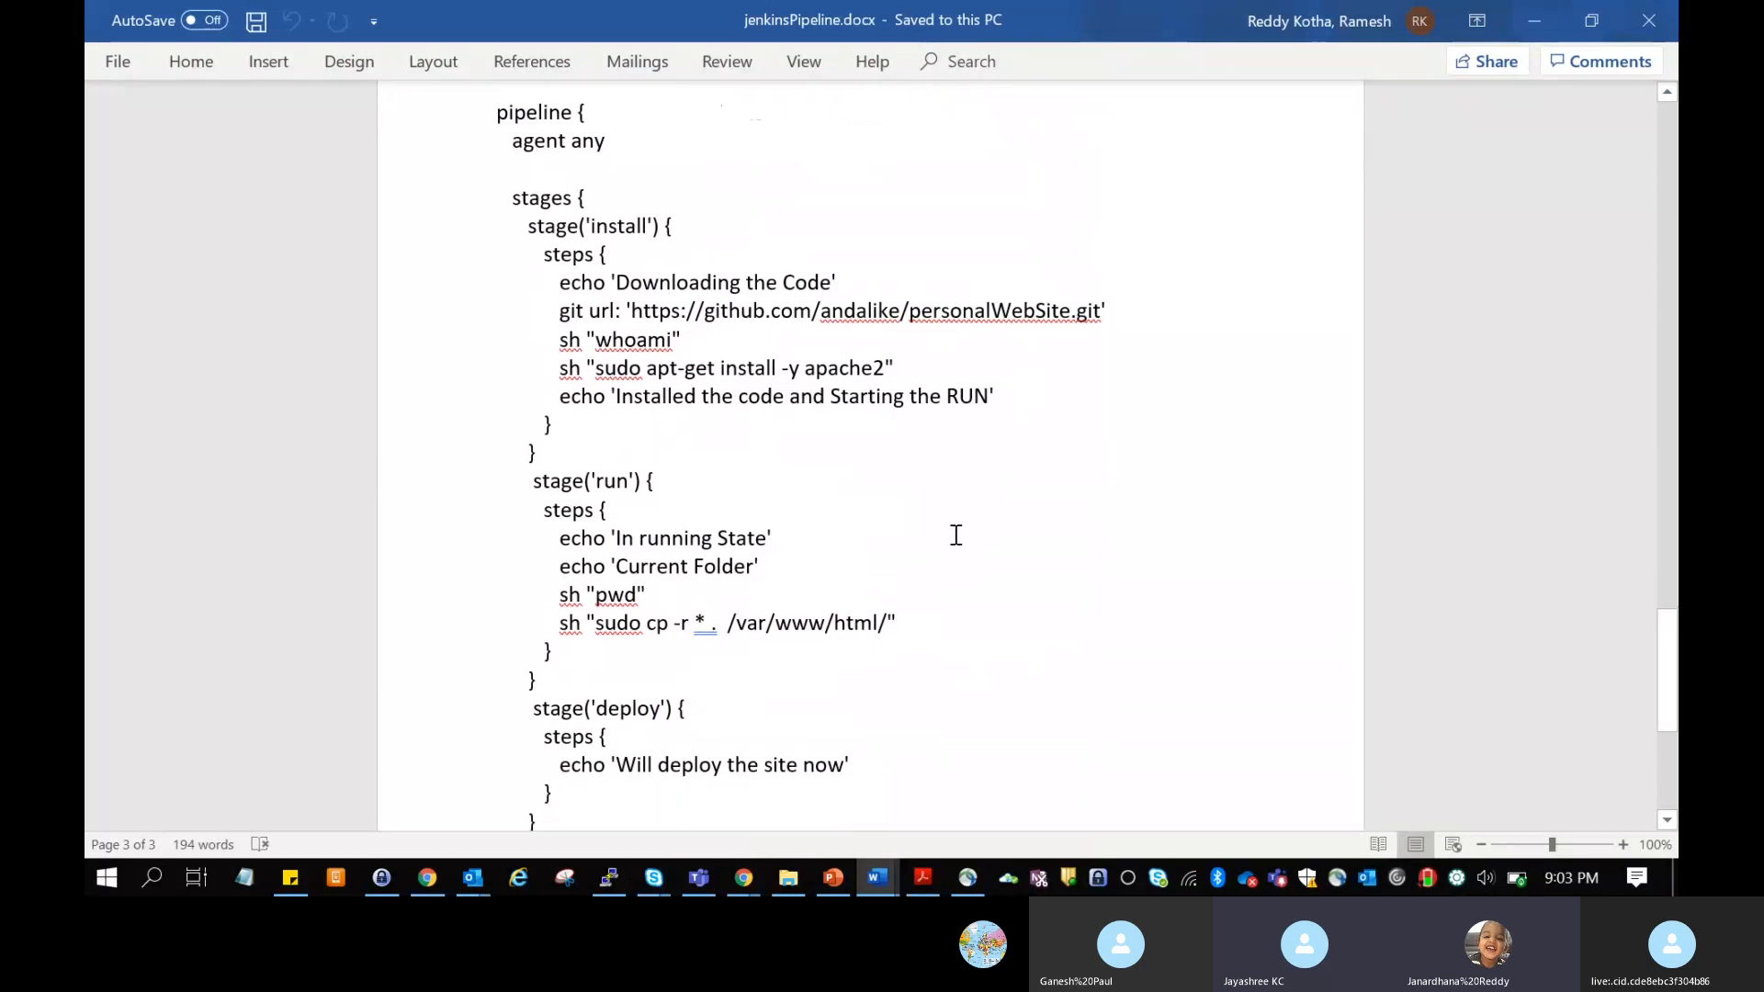
scroll(955, 535, down, 1)
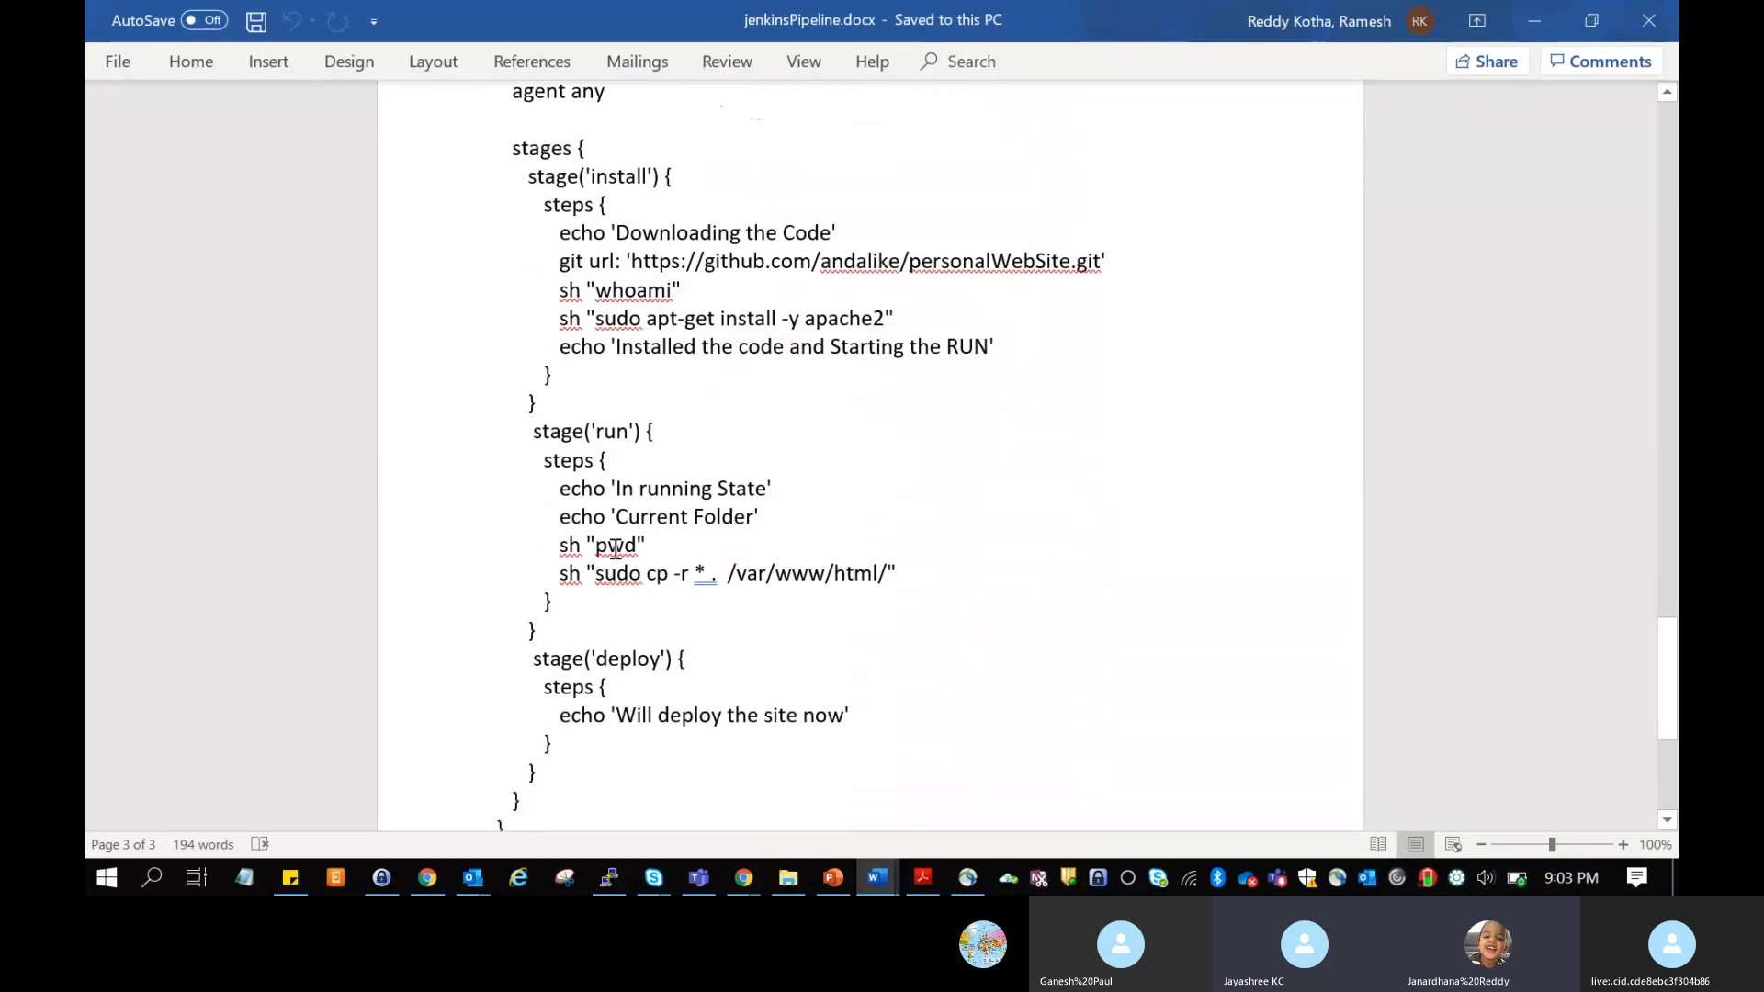
scroll(959, 662, down, 2)
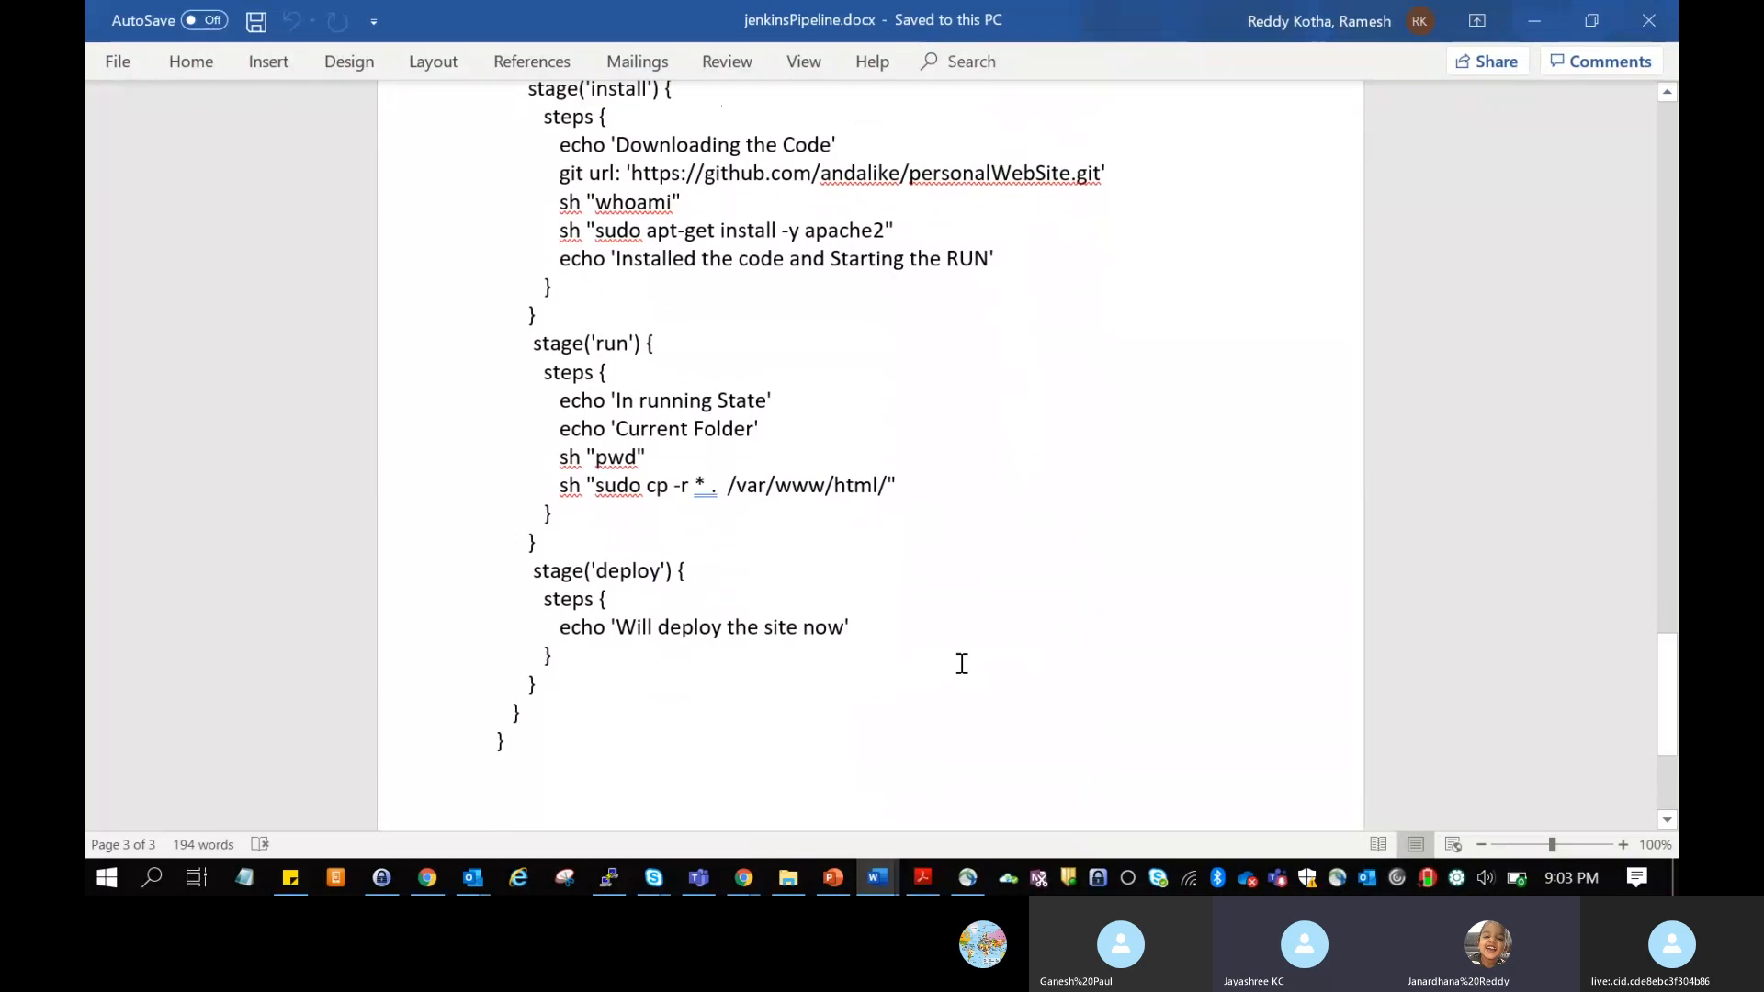
scroll(962, 663, up, 5)
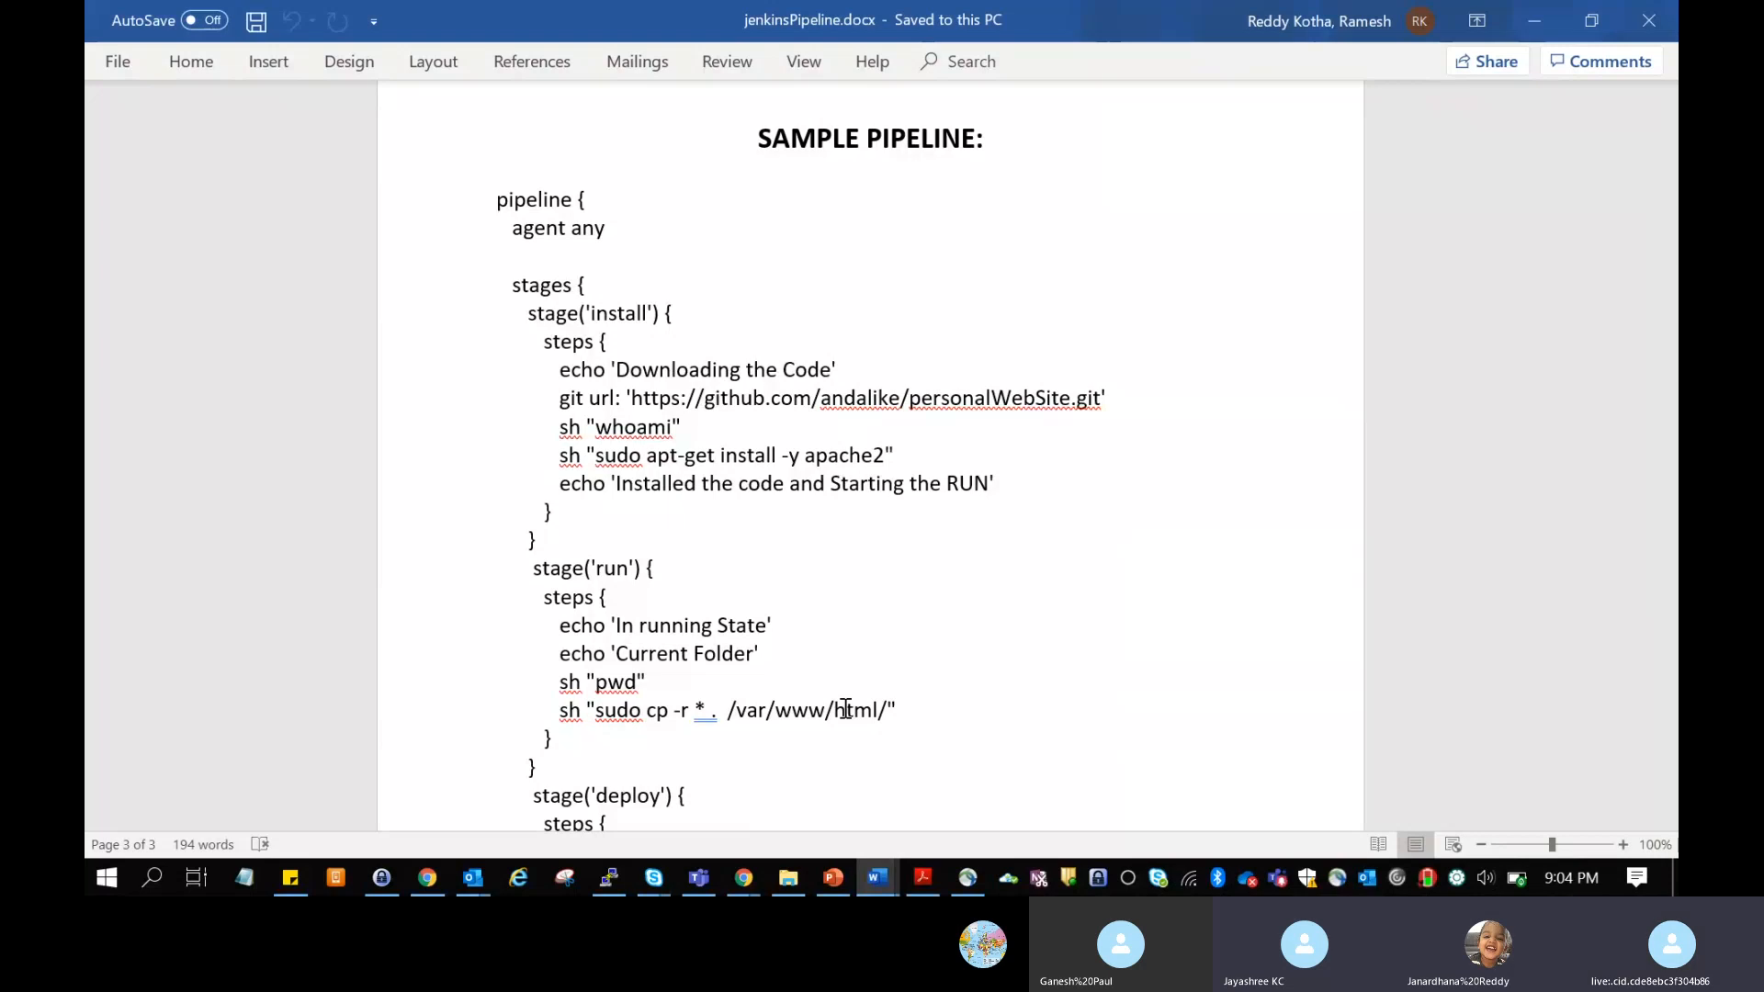
Step: Leave the Word document and return to the "pipeline for nodeJS" project page in the browser
click(1535, 18)
scroll(767, 543, up, 2)
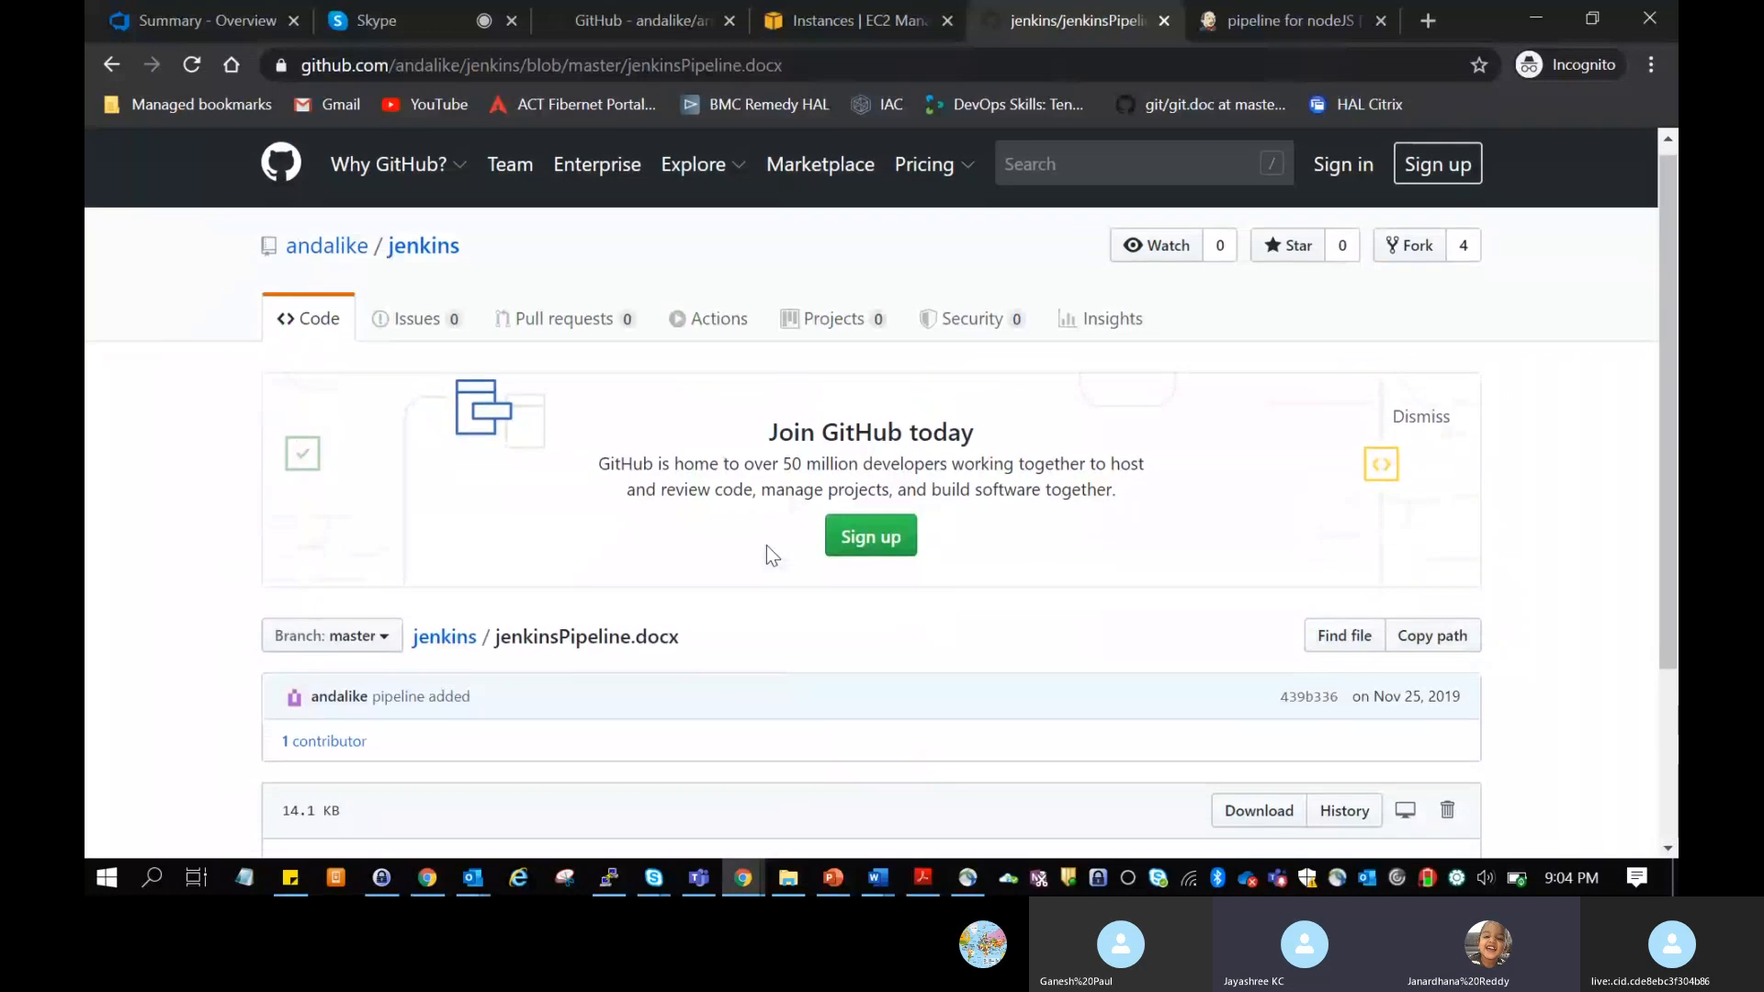
scroll(882, 453, down, 2)
click(1345, 8)
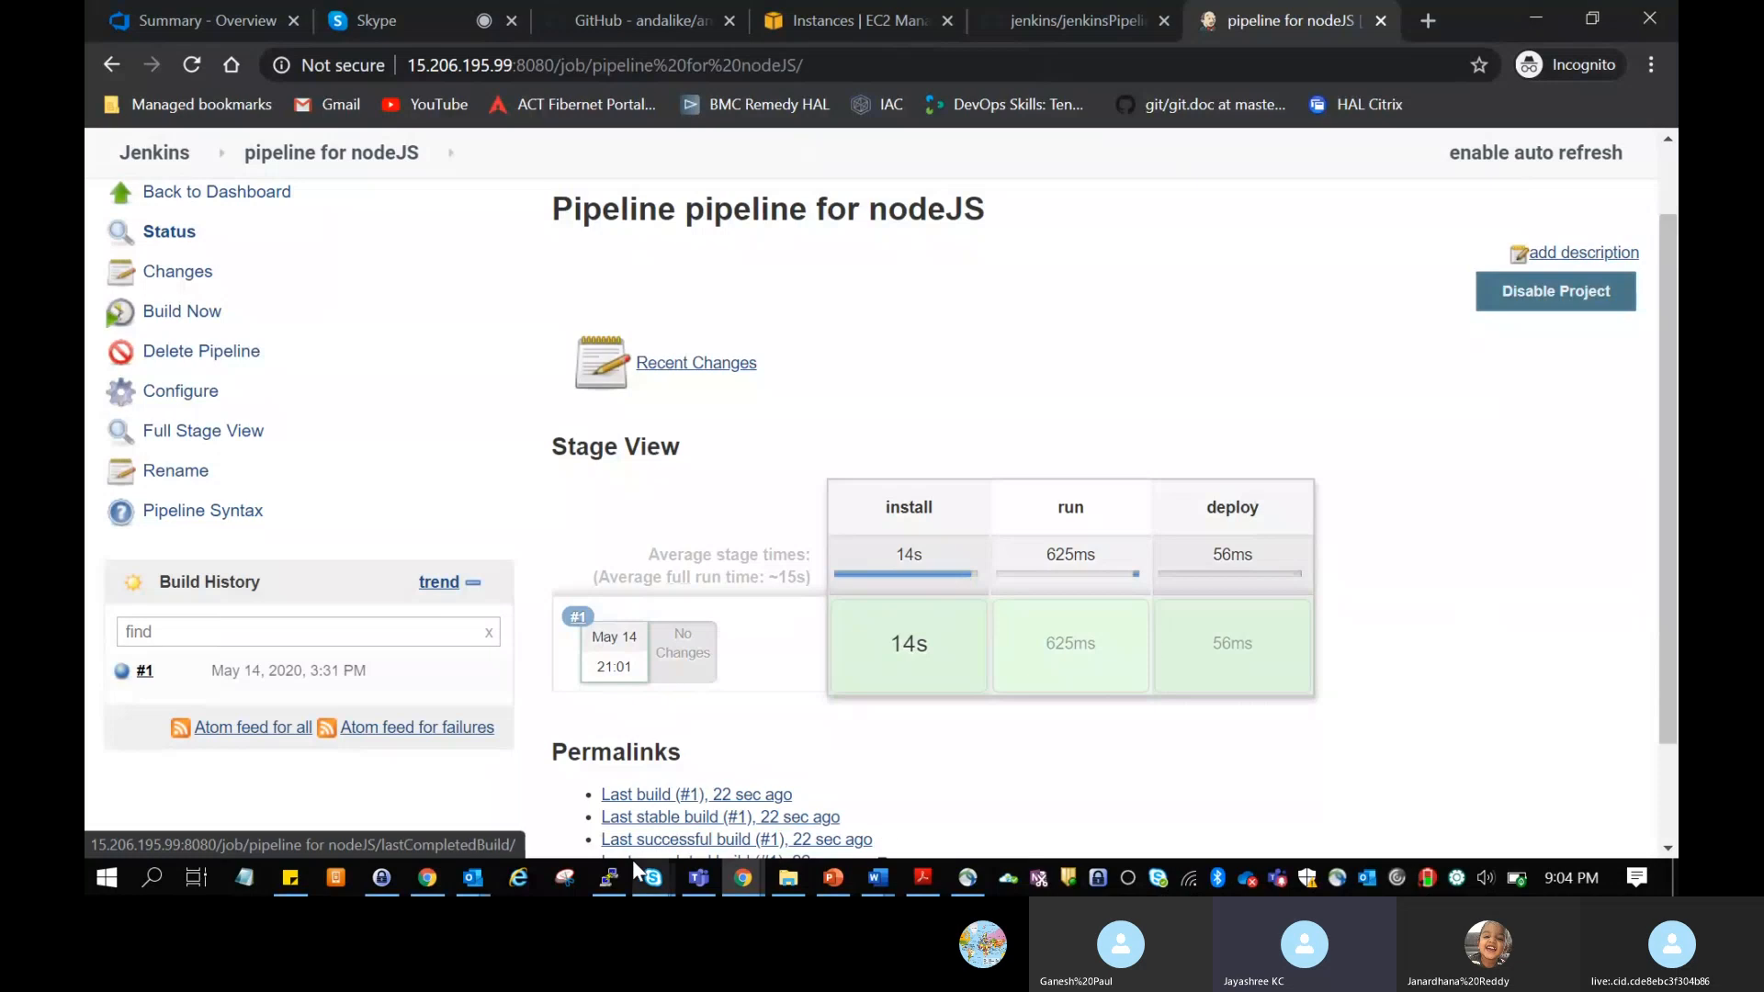
Step: Switch to PuTTY, dismiss the connection error, restart the session and log in as ubuntu
click(608, 878)
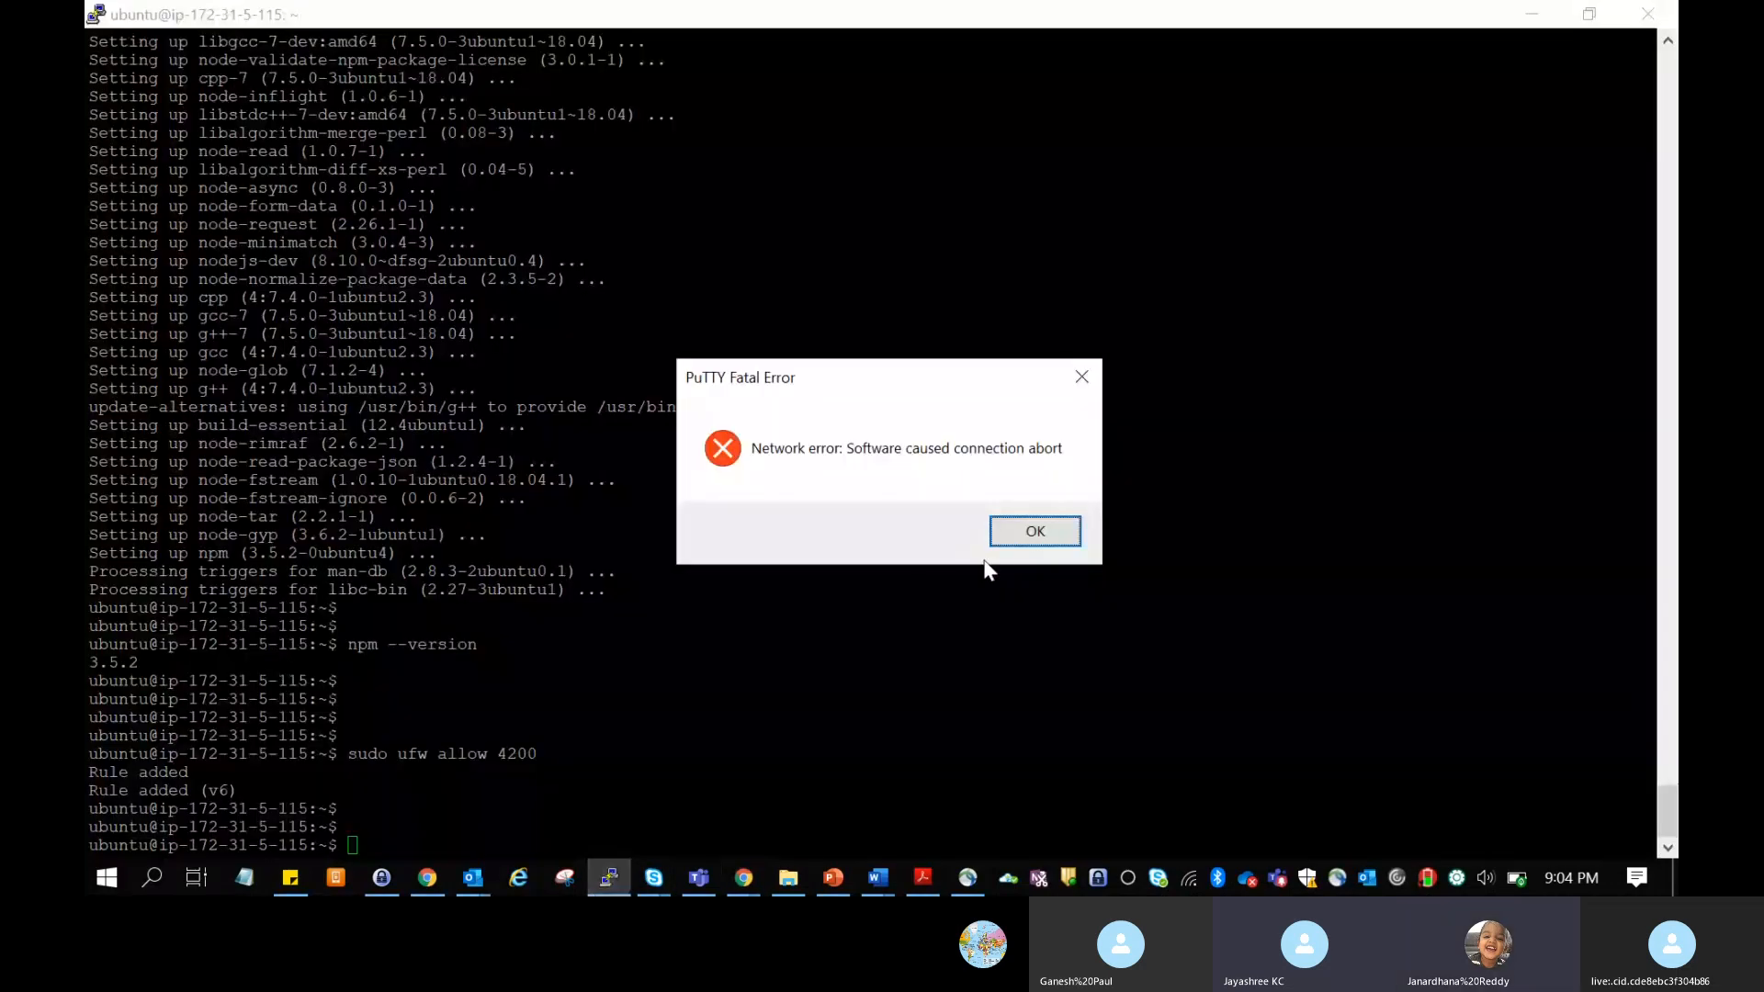
click(1022, 535)
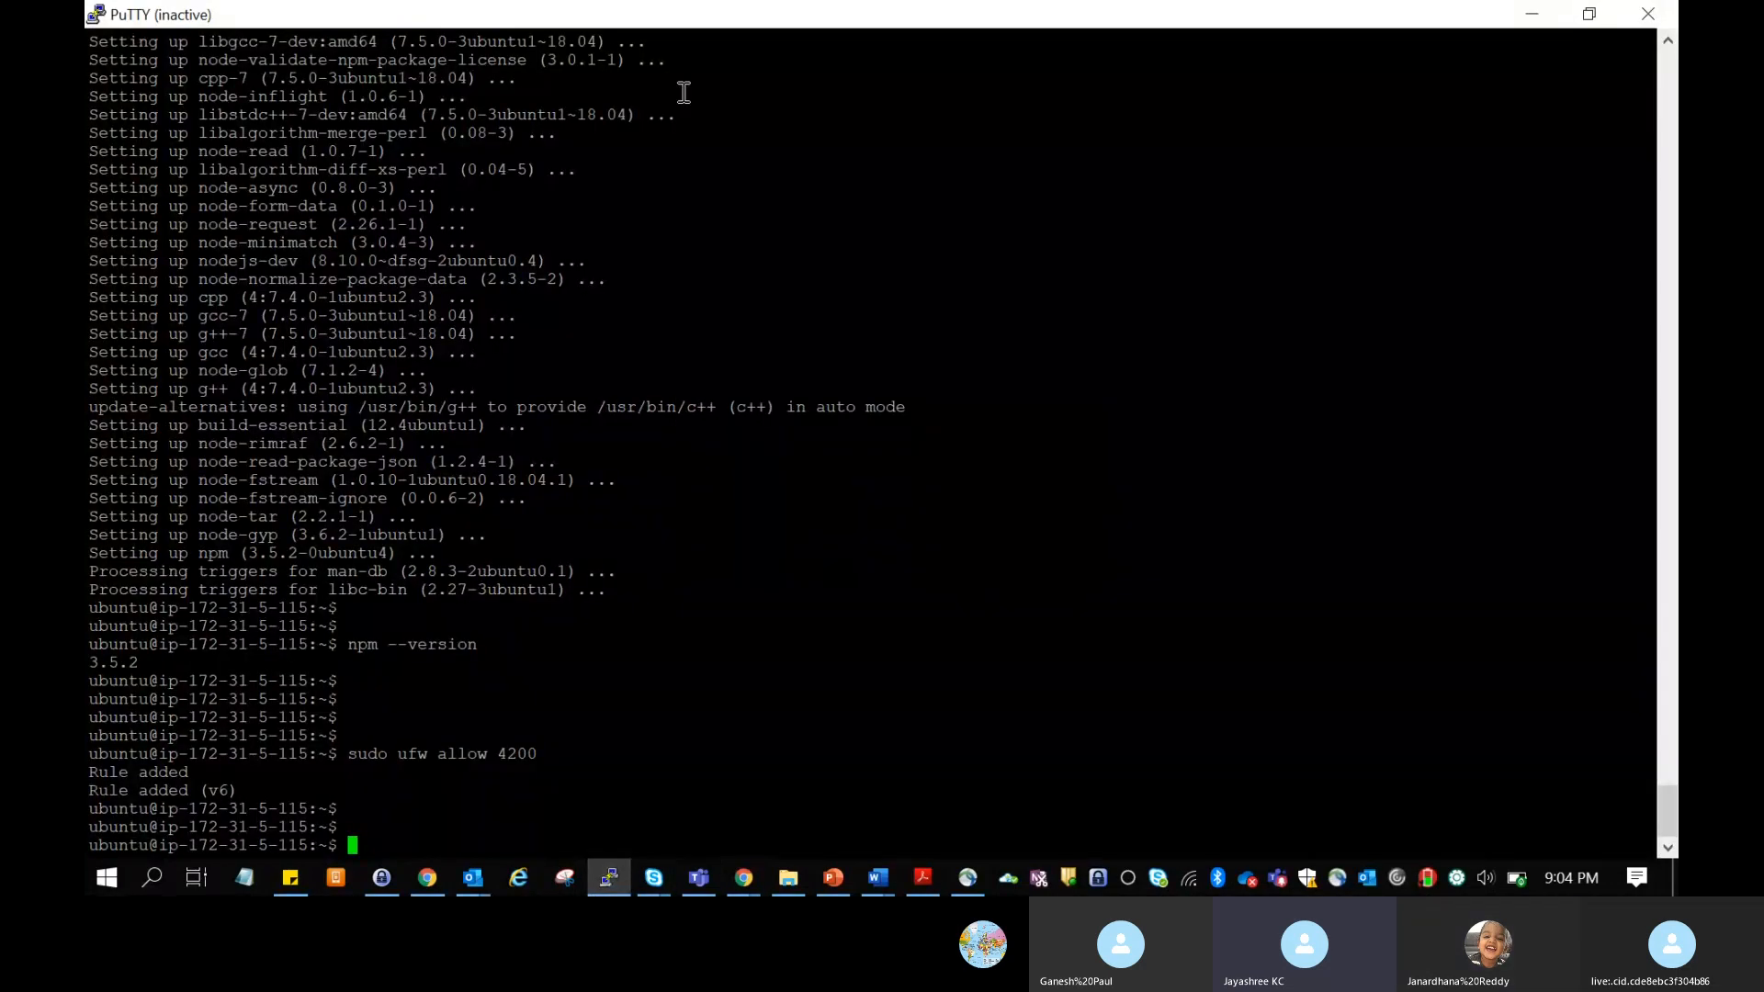
right_click(603, 7)
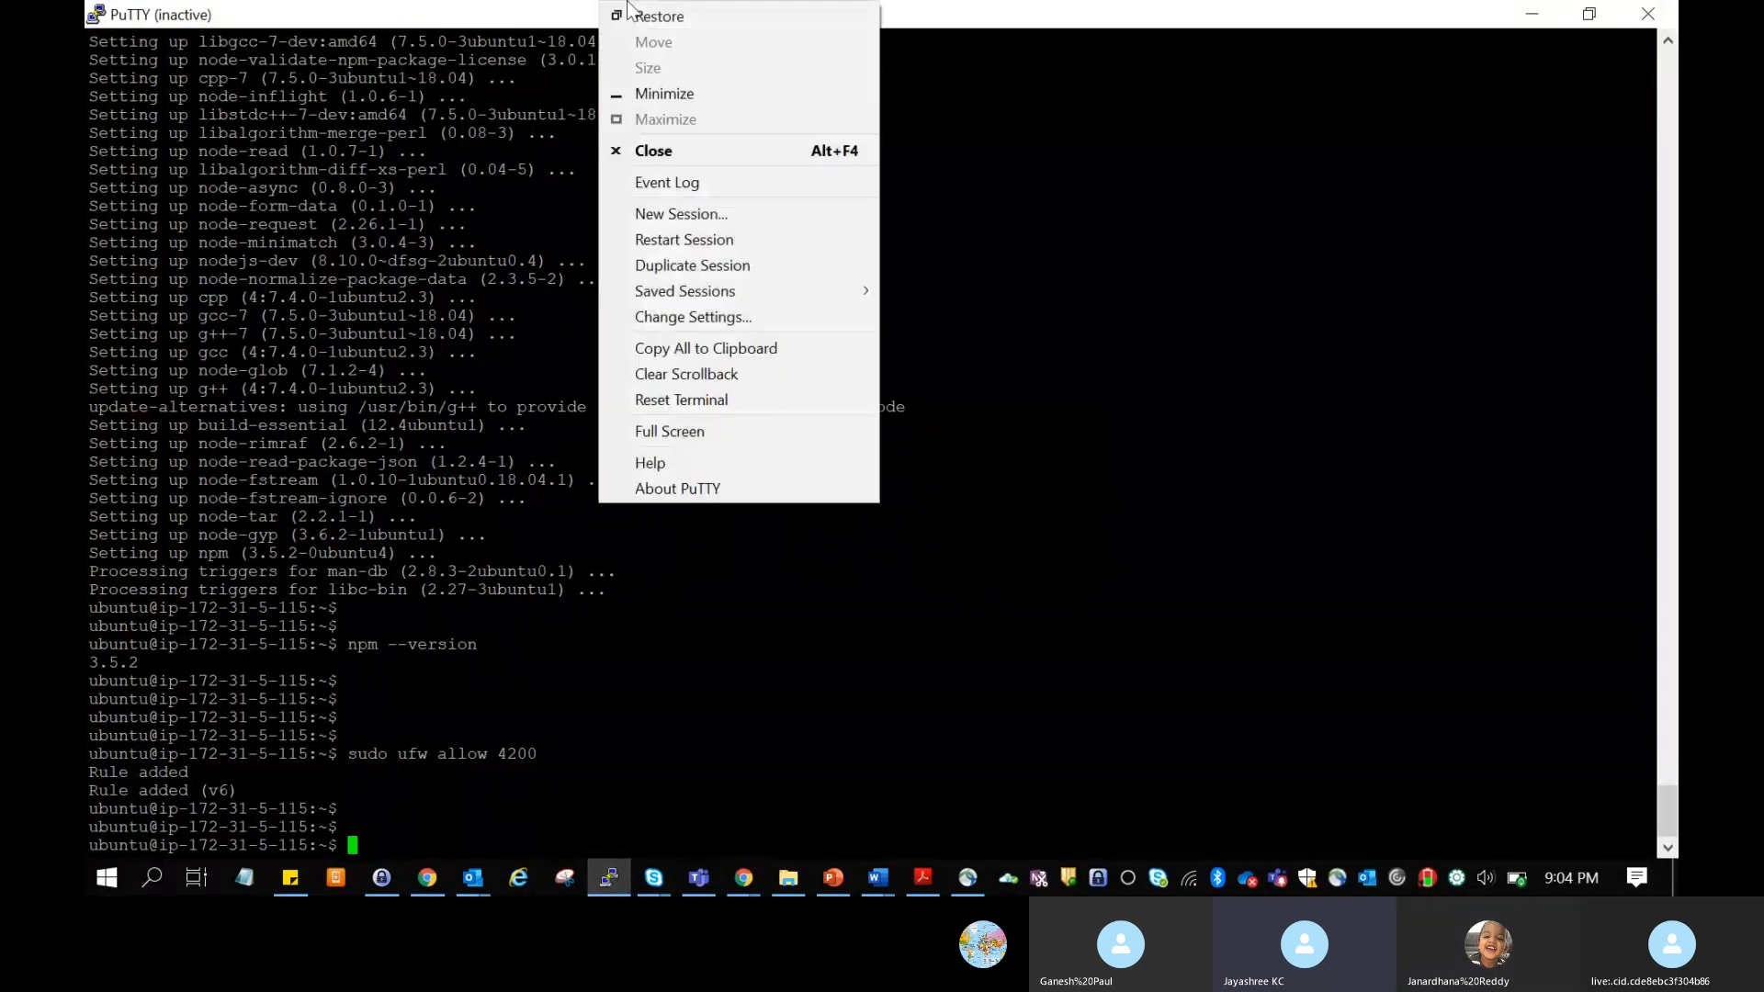
click(690, 239)
text(ubuntu)
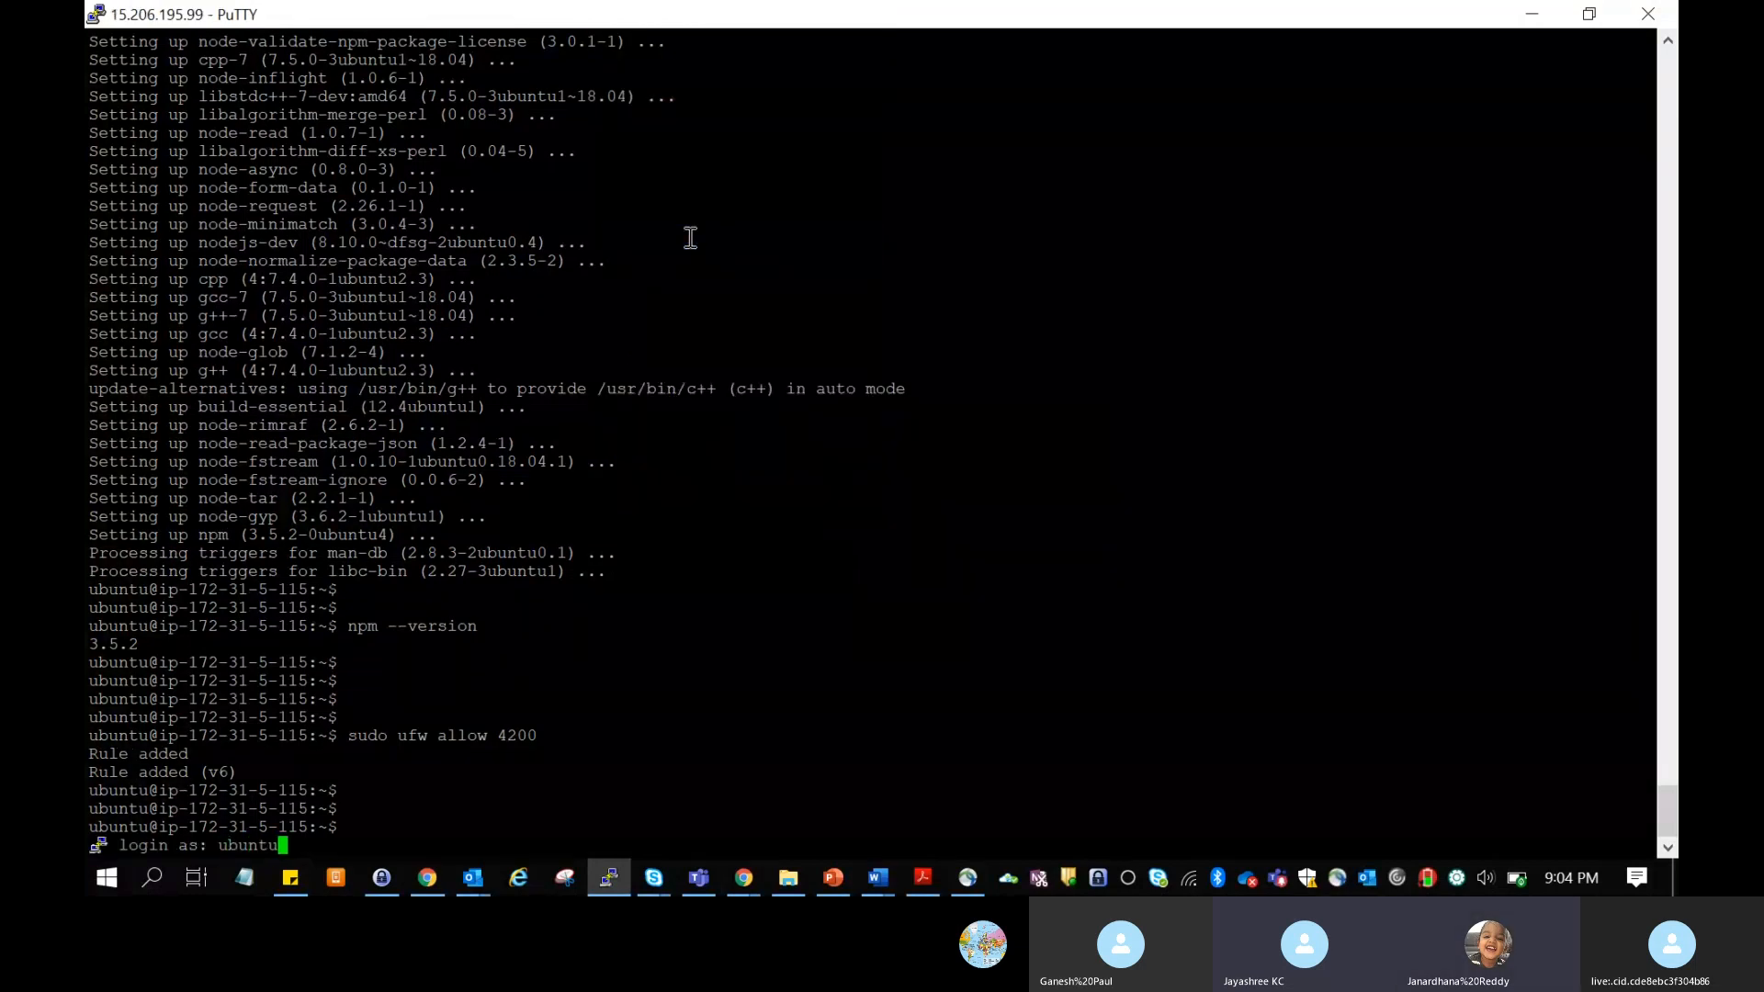
key(Return)
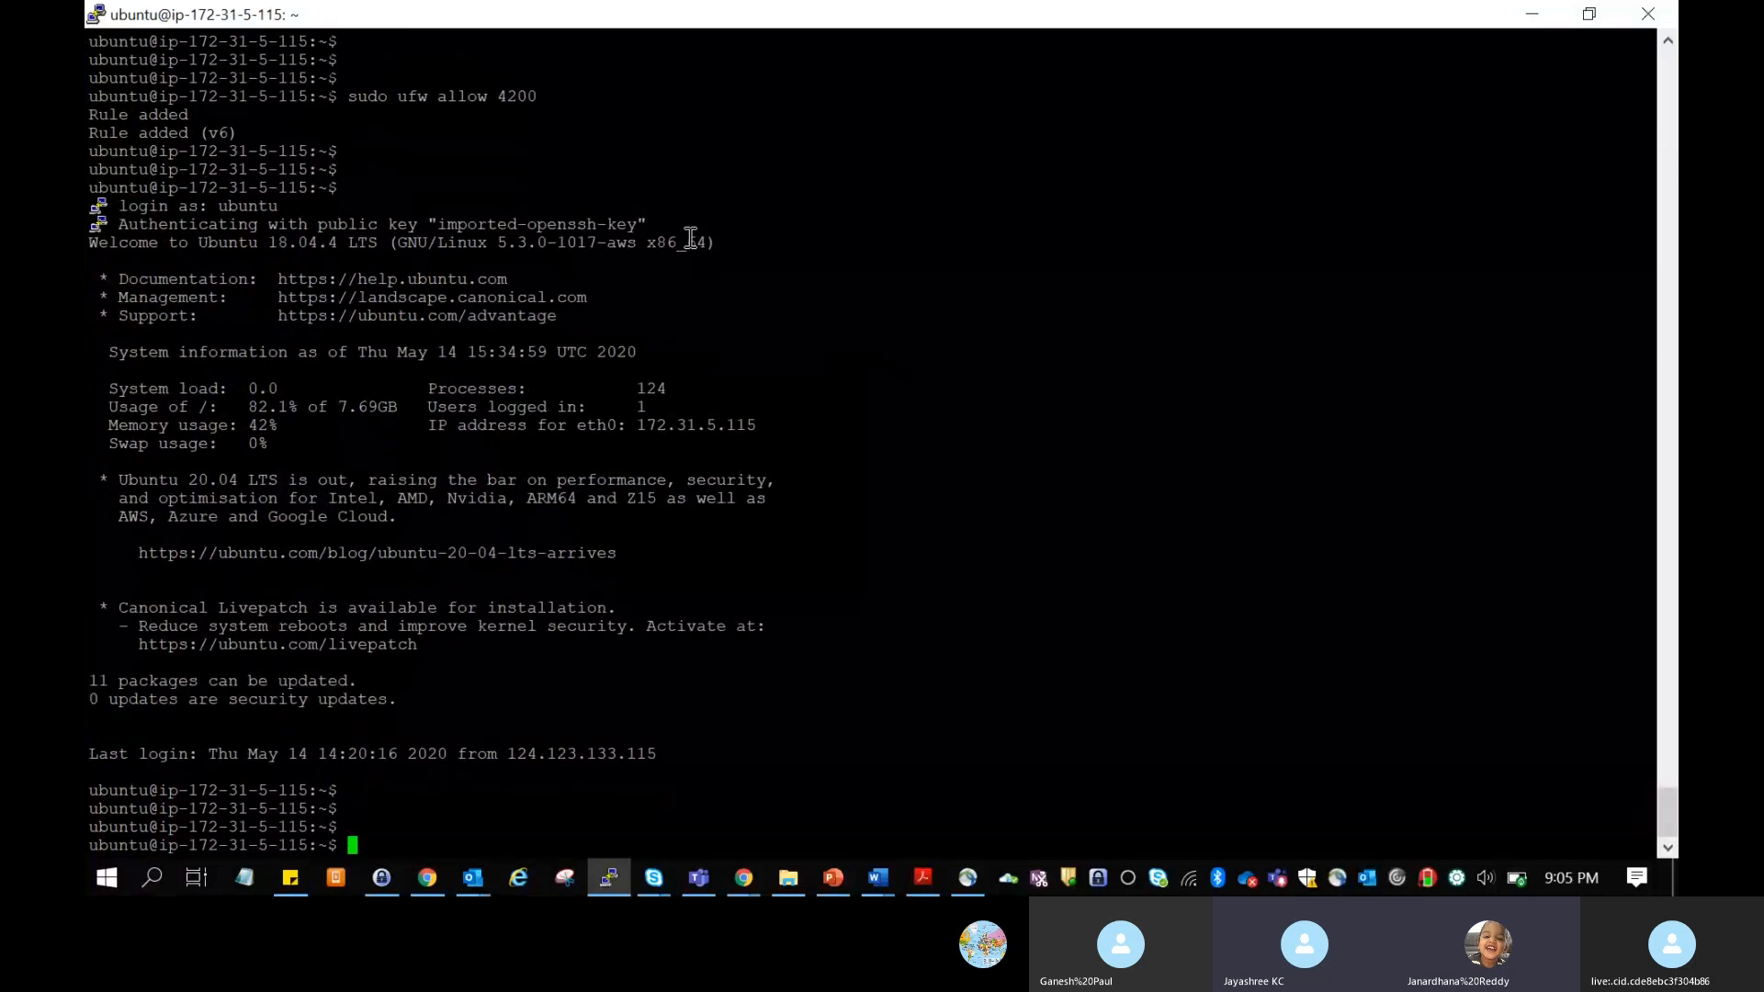
Step: Check the Azure DevOps Training call in Skype and return to the "pipeline for nodeJS" project page
key(alt+Tab)
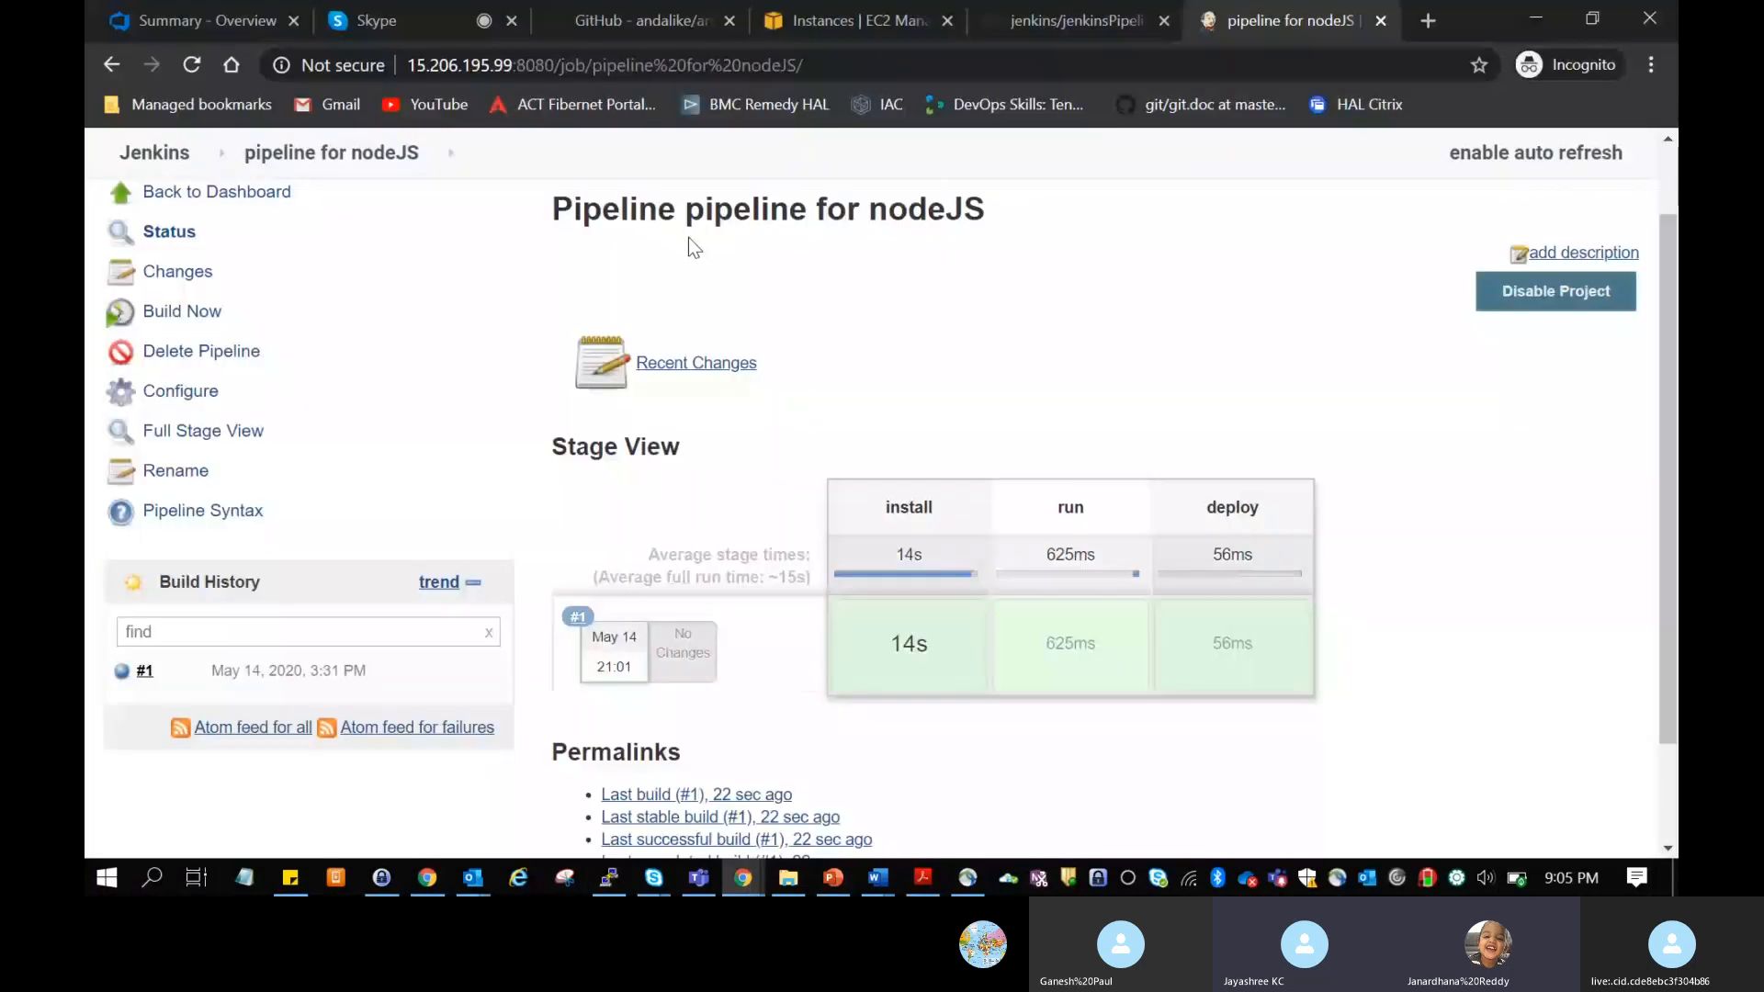
click(390, 20)
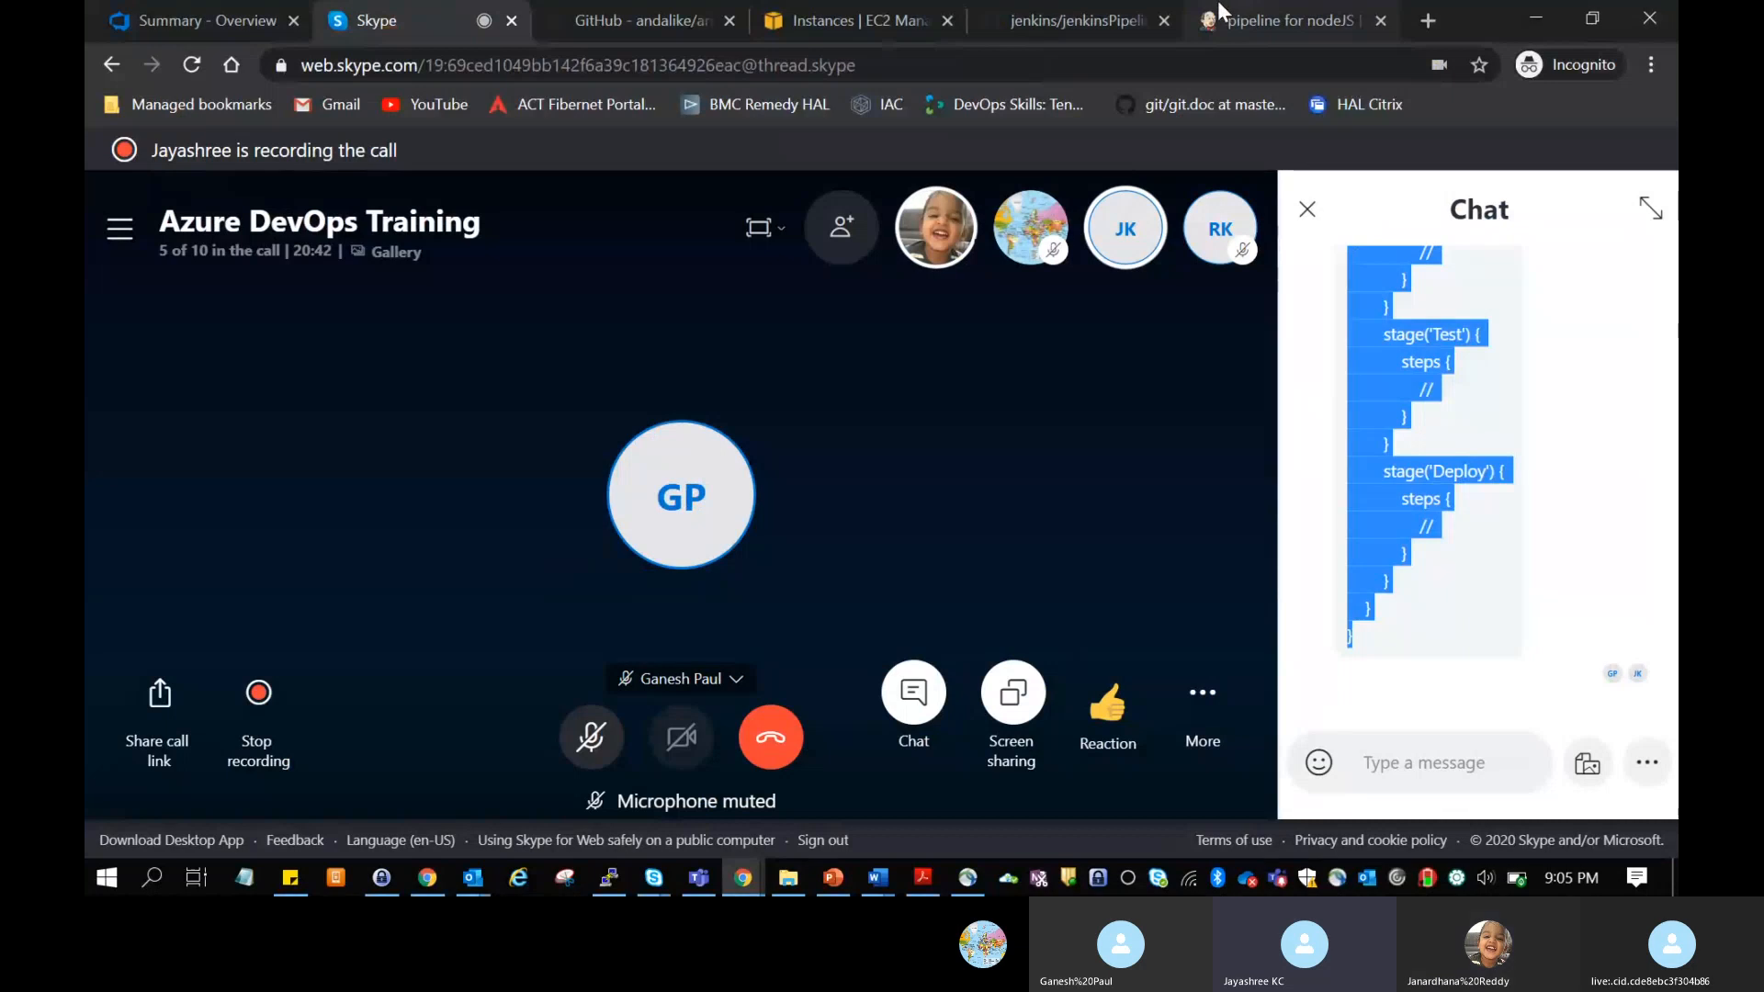
key(alt+Tab)
key(alt+Tab)
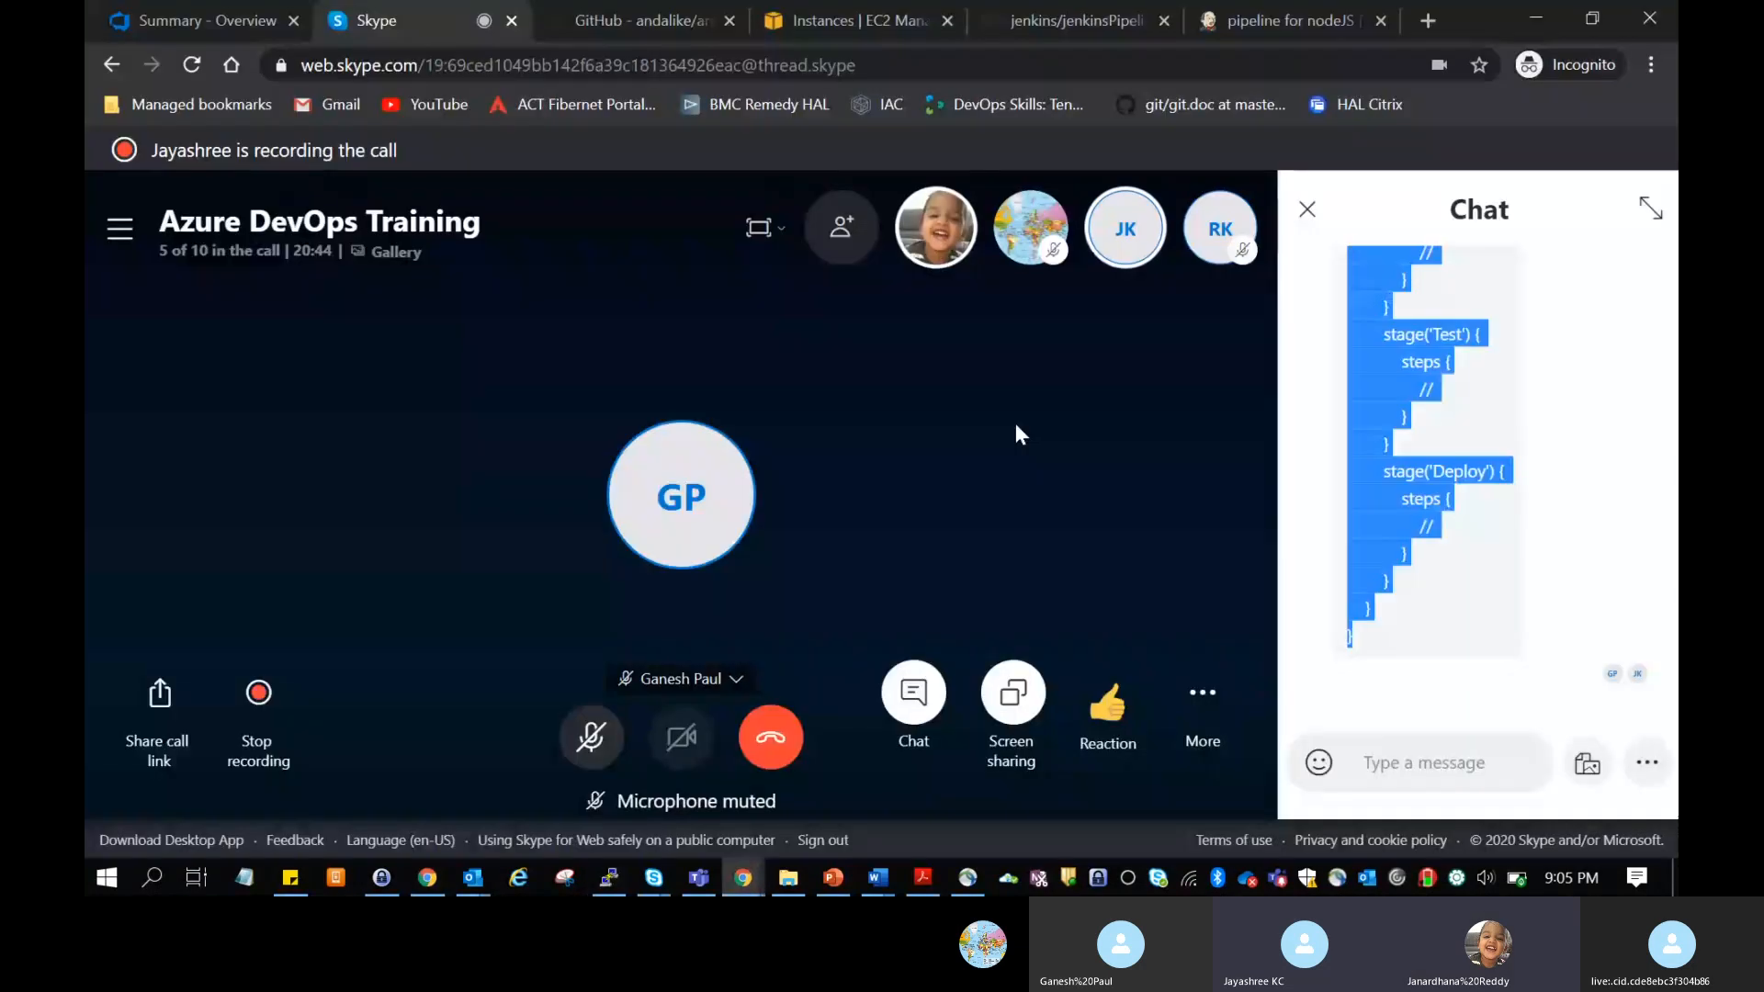
click(1286, 20)
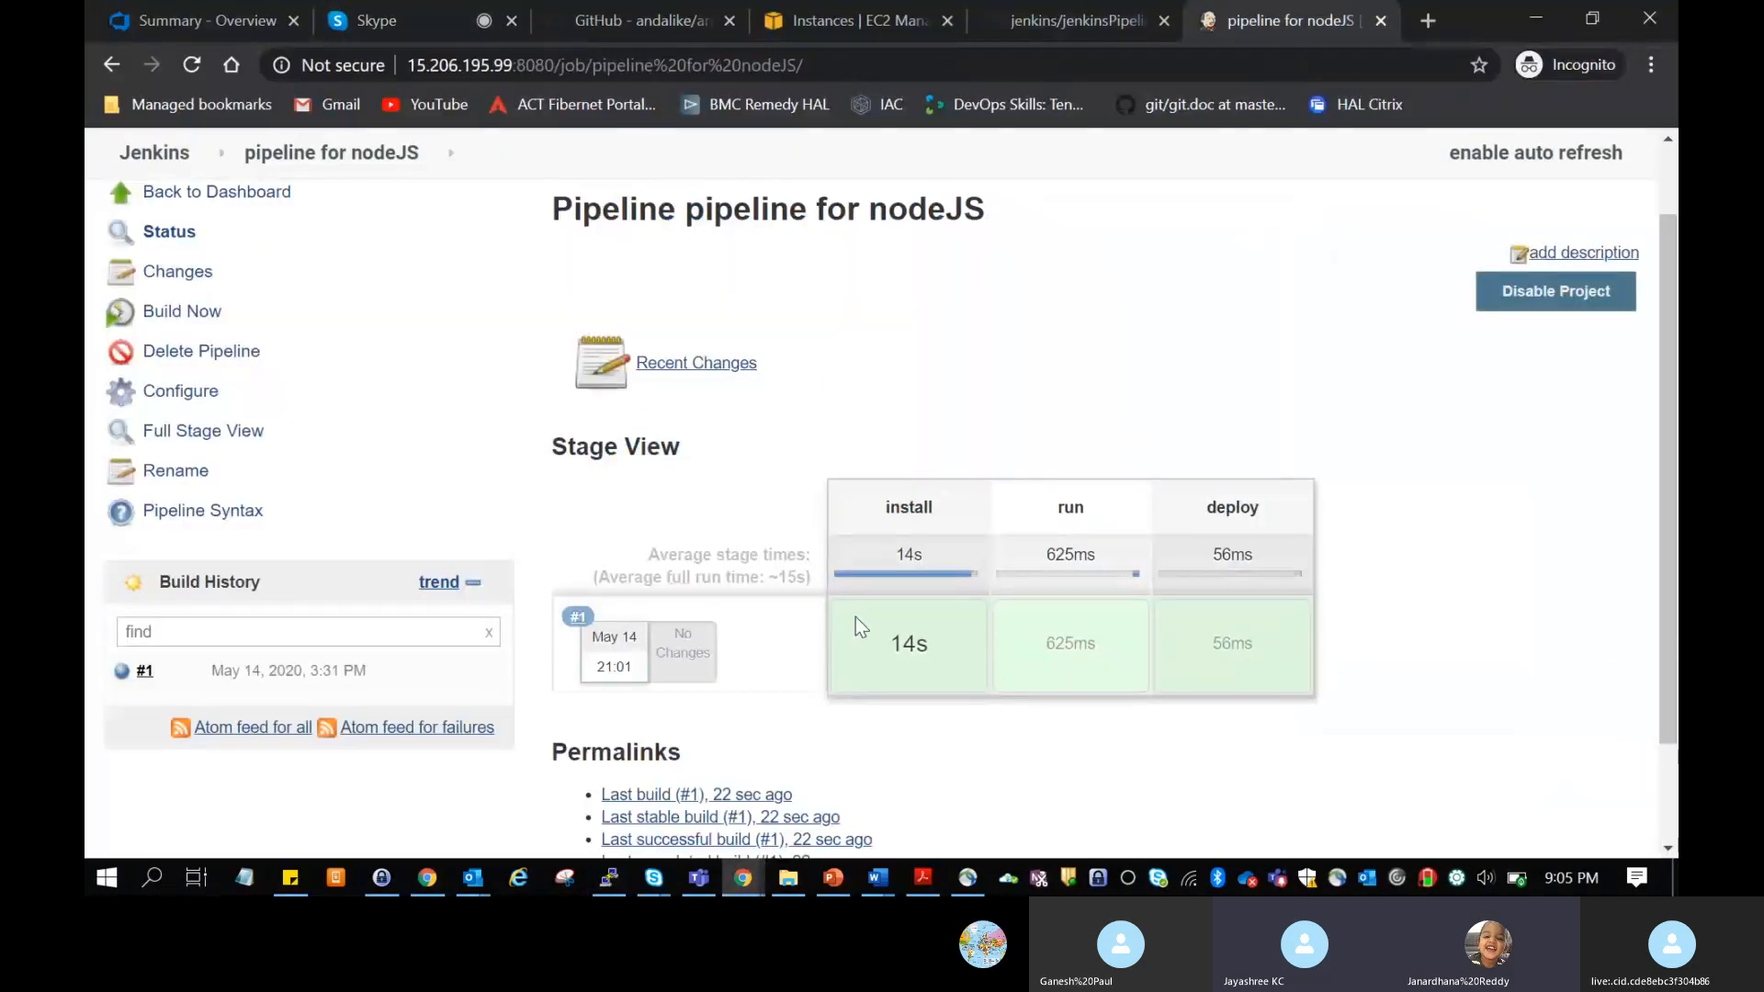
Step: Open the console output of build #1 and locate the workspace path it ran in
scroll(856, 616, down, 1)
scroll(856, 615, up, 2)
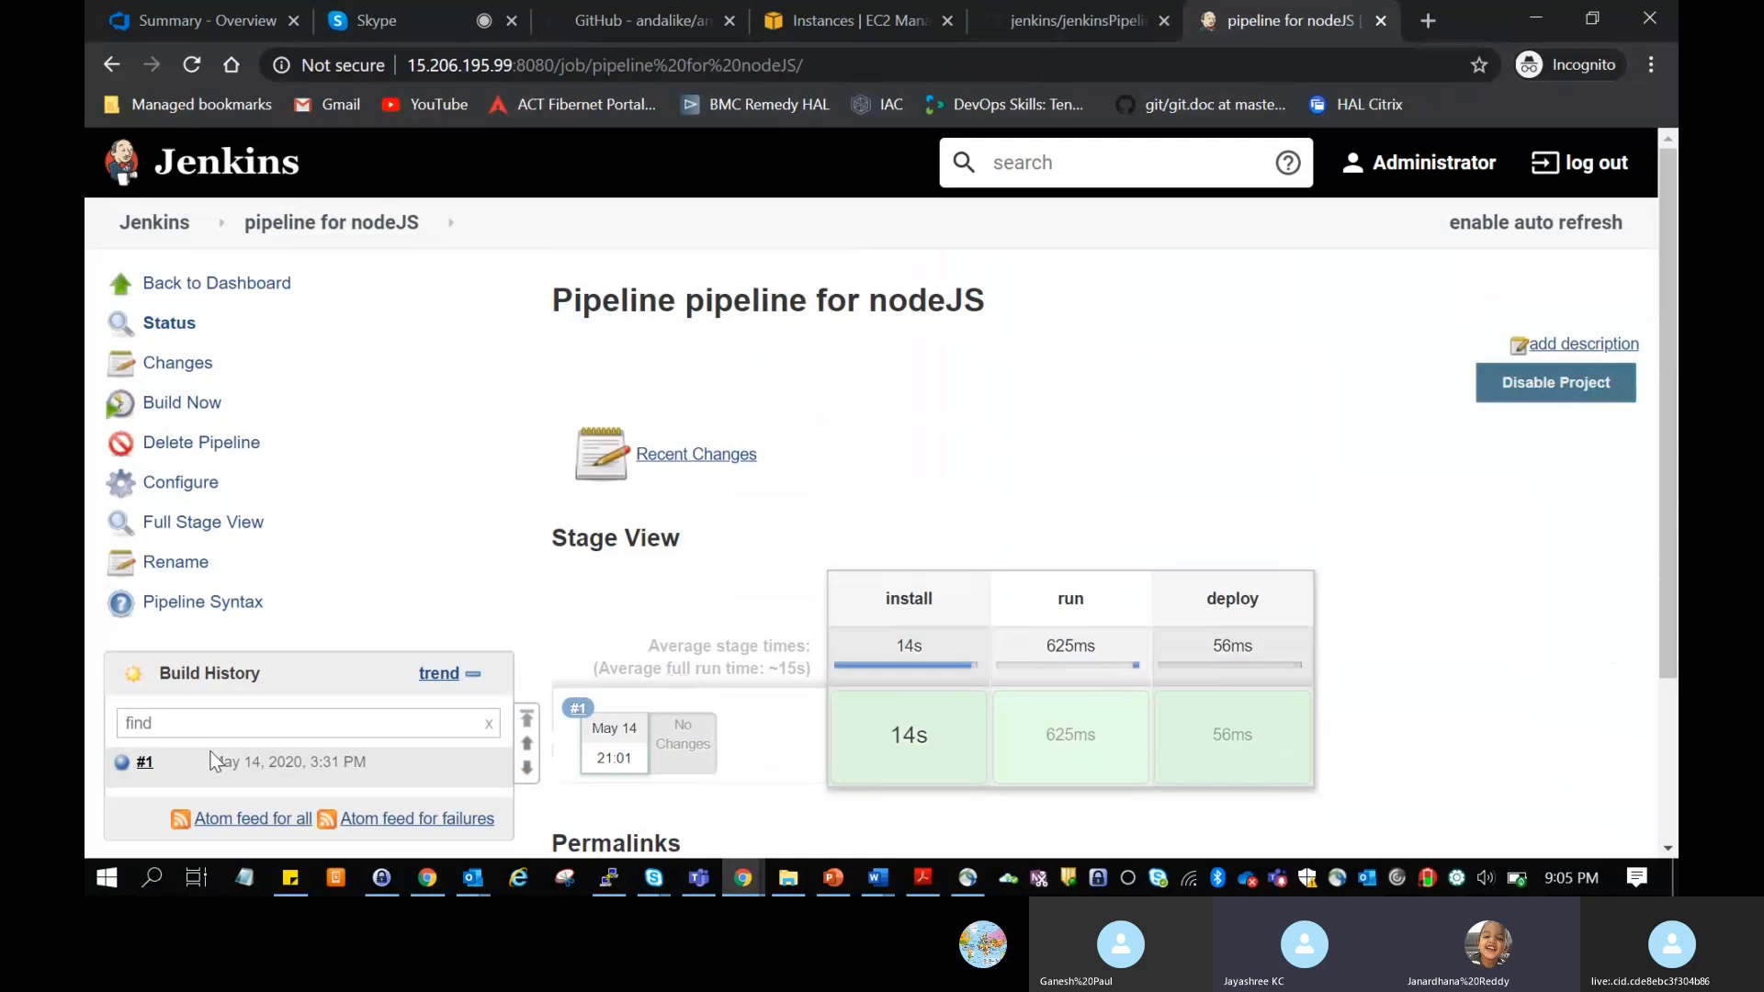
click(145, 762)
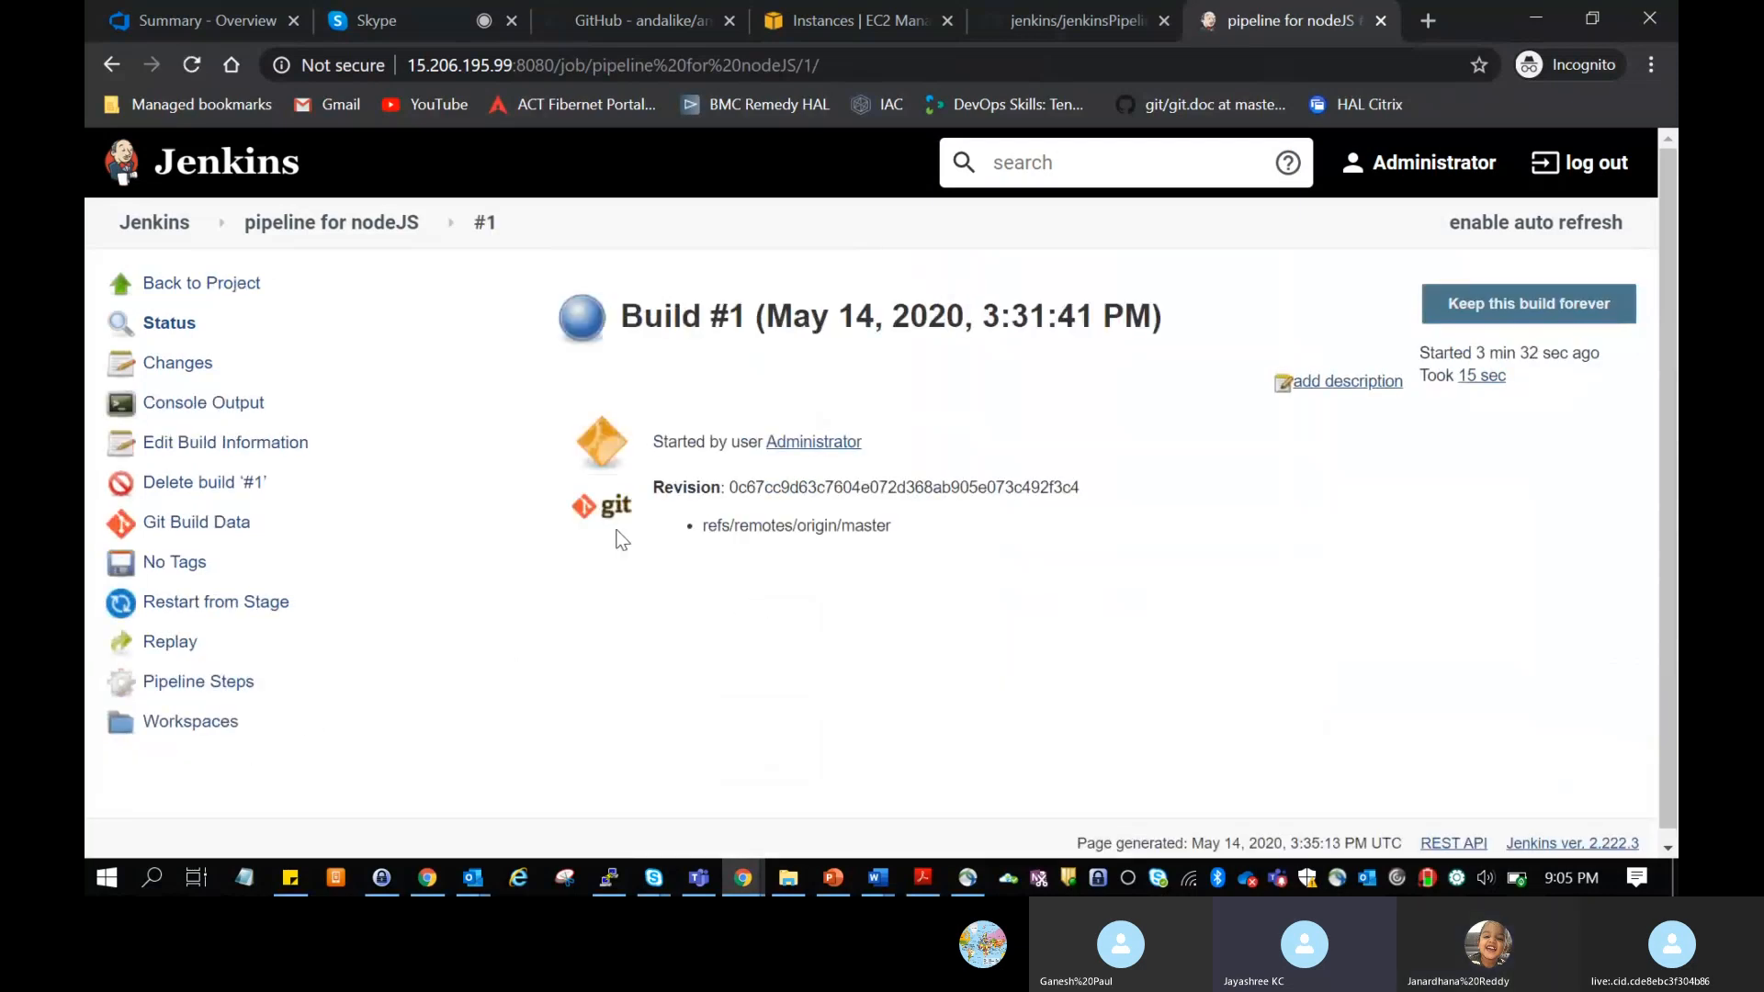
click(207, 404)
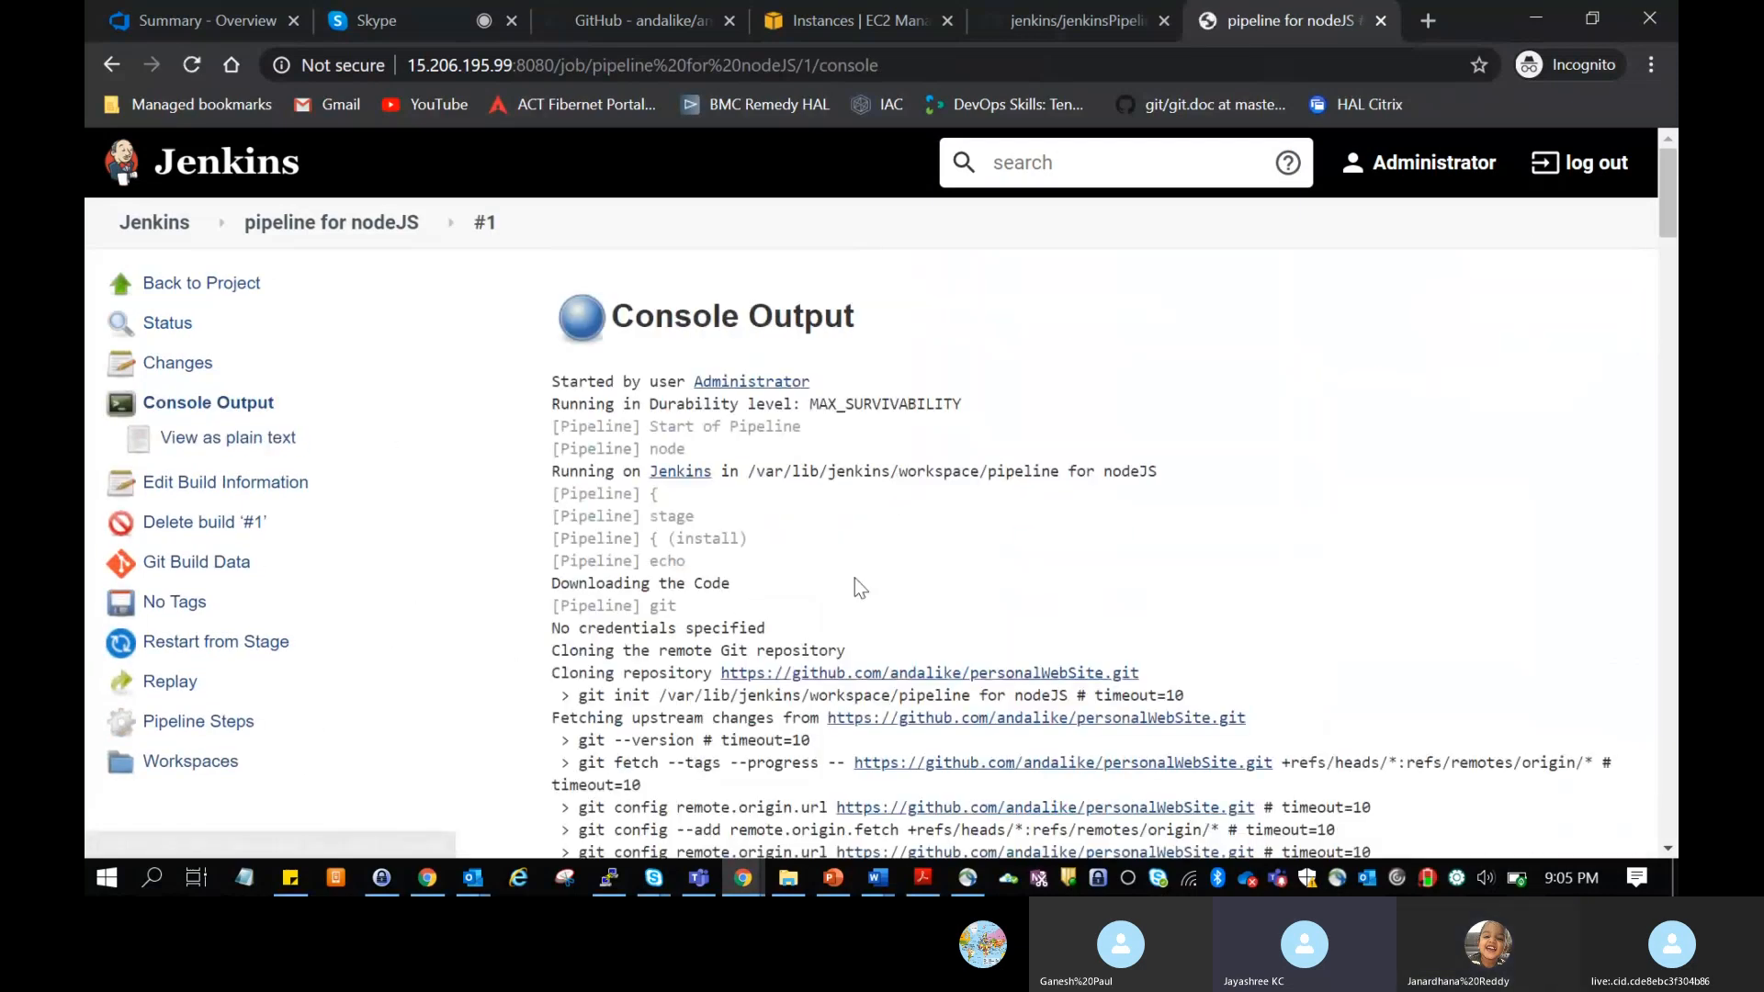
scroll(856, 583, down, 2)
scroll(856, 583, up, 1)
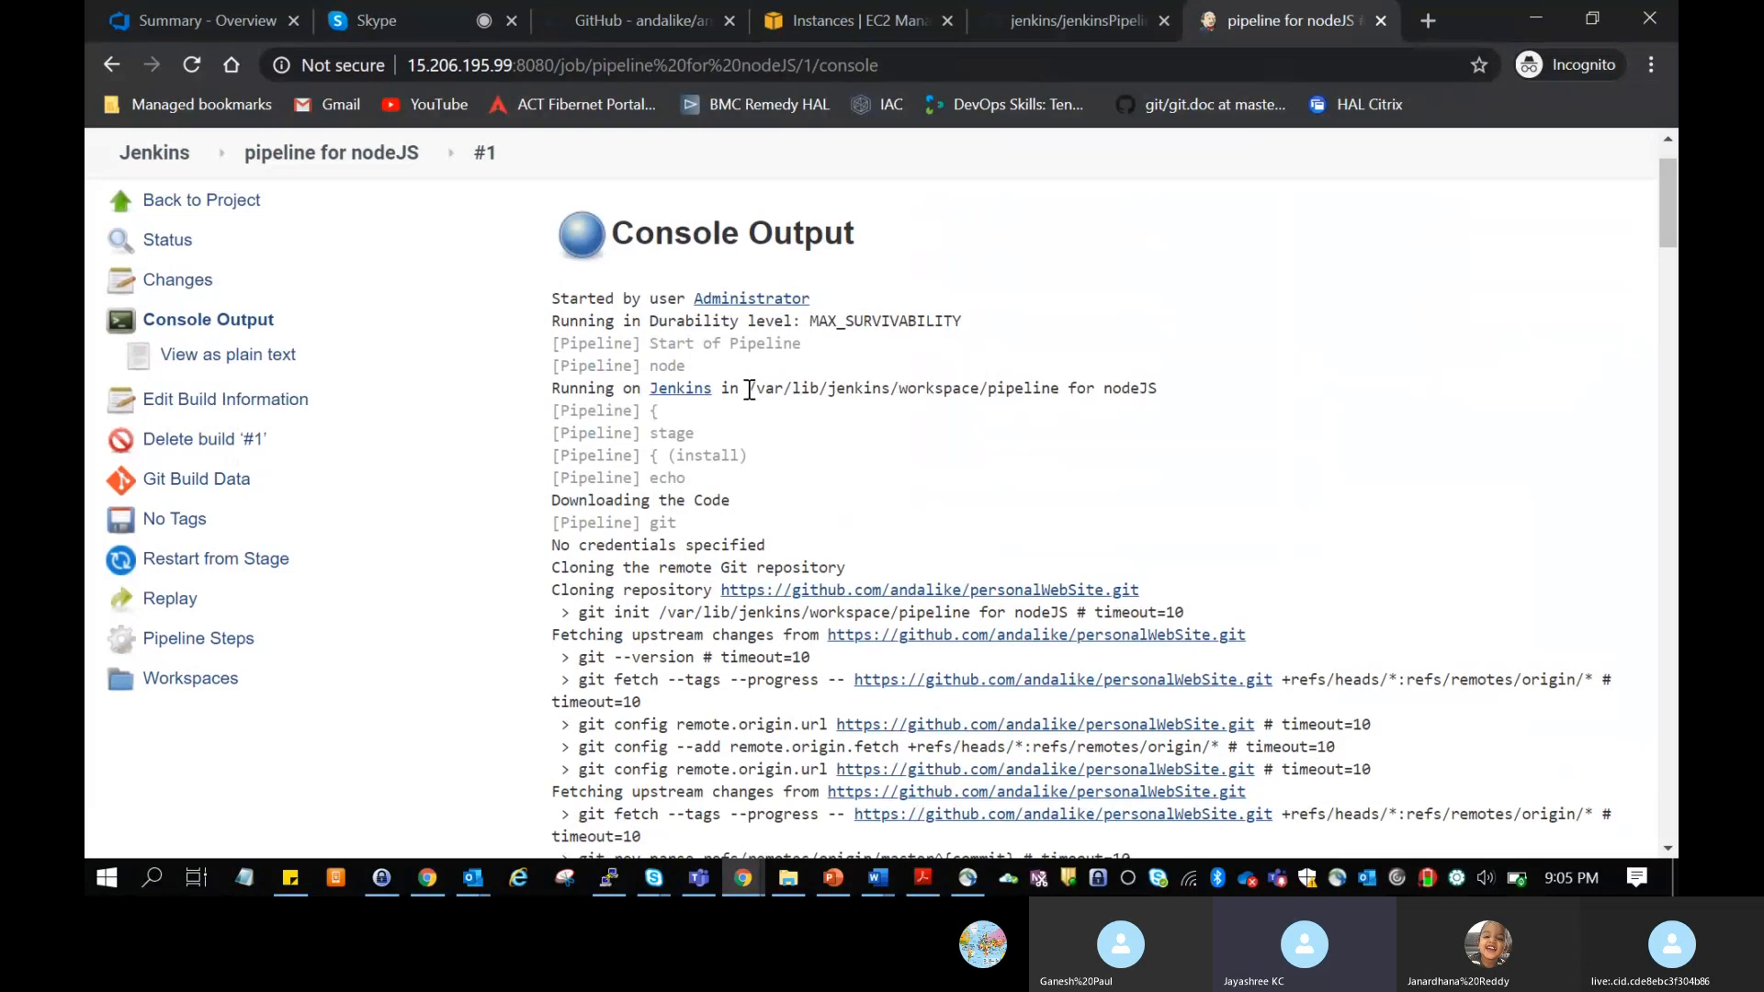
drag(749, 387, 1057, 389)
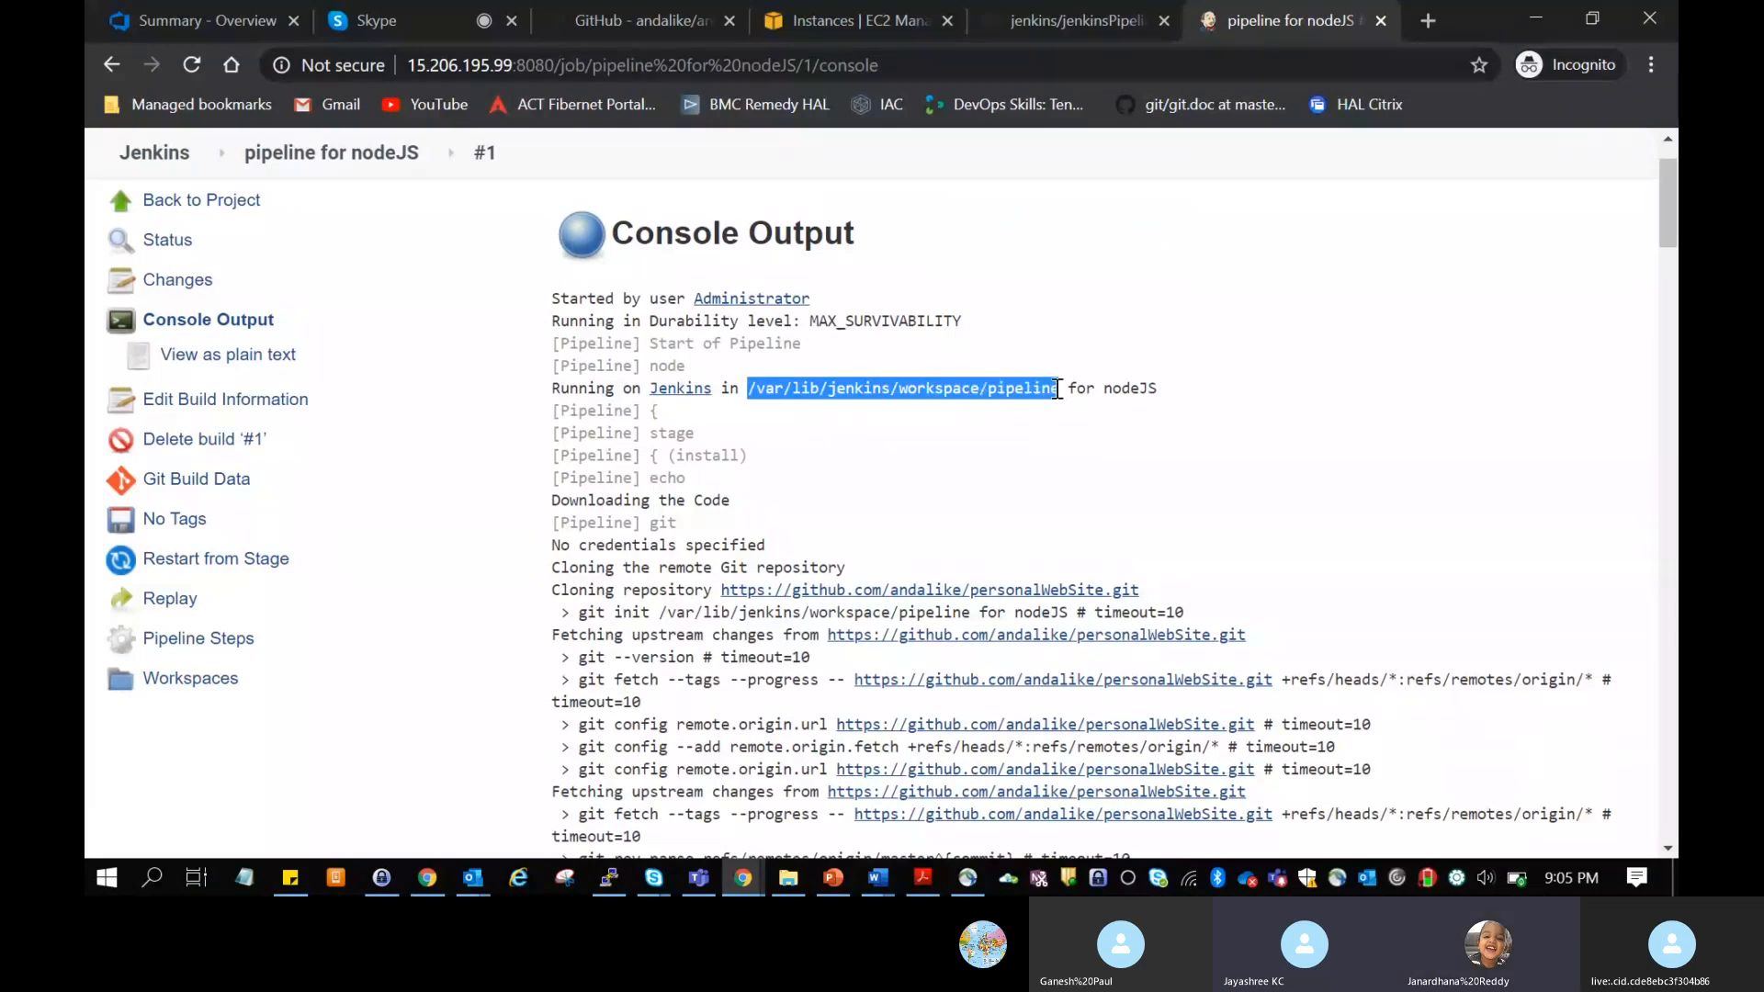
key(alt+Tab)
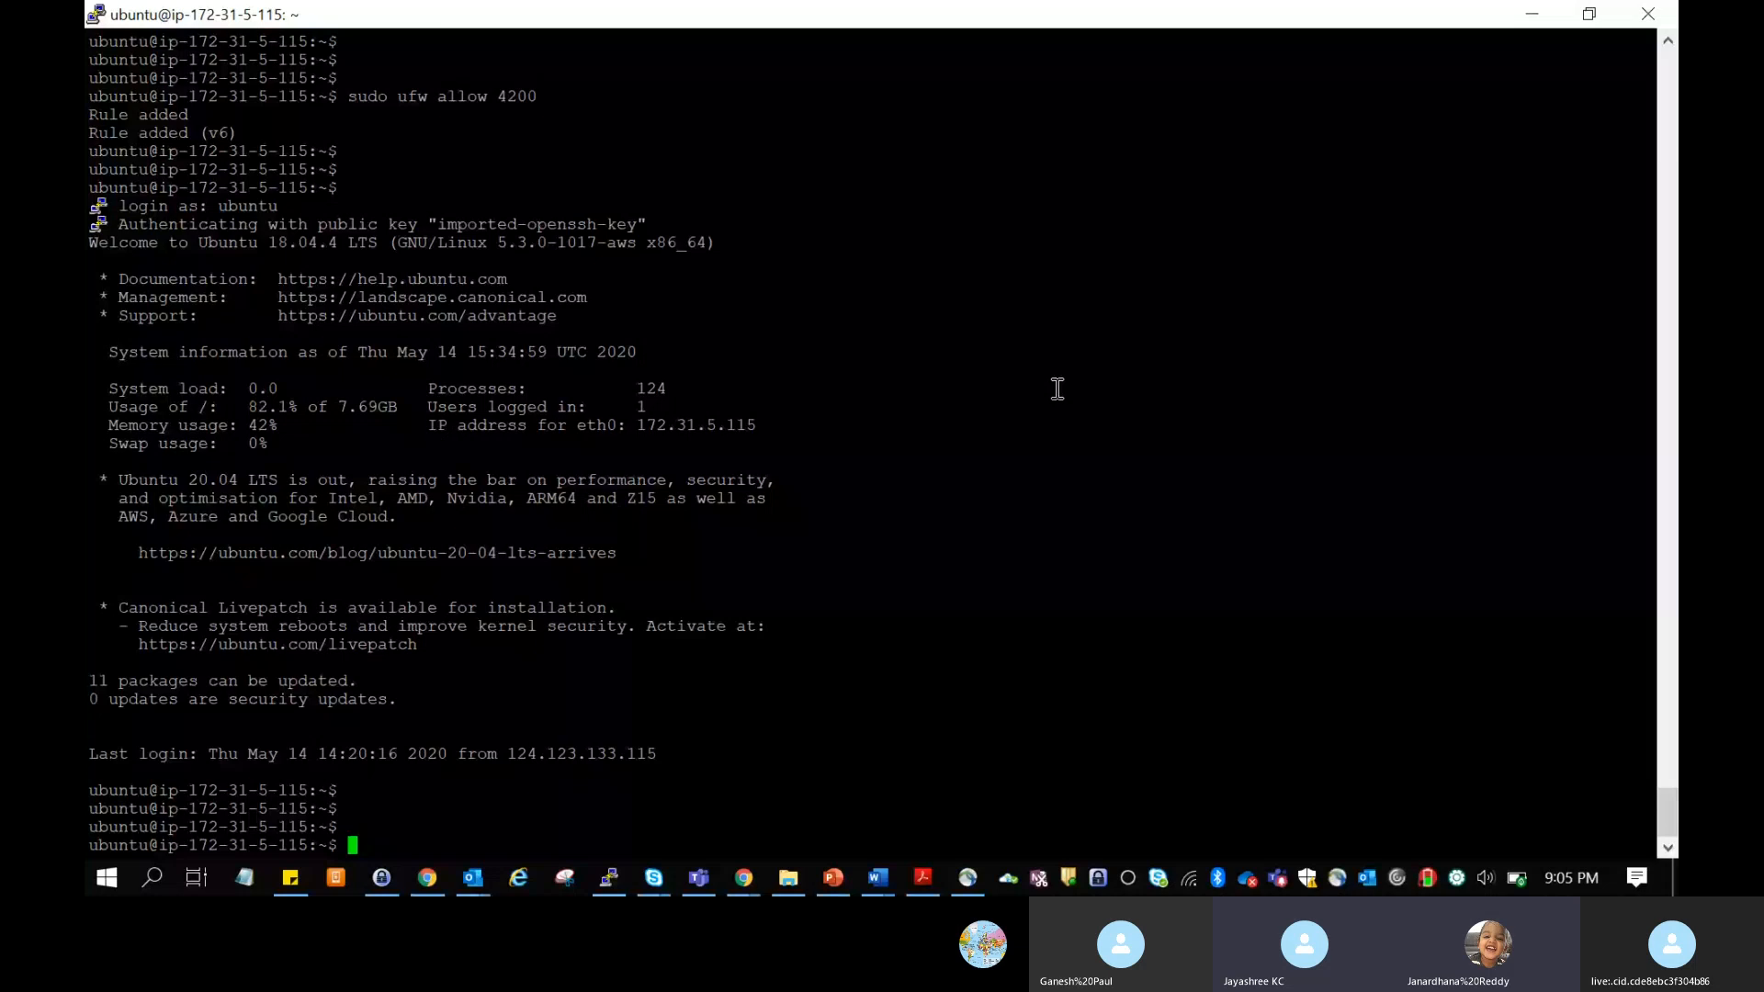
text(cd)
key(BackSpace)
key(BackSpace)
key(BackSpace)
text(ls)
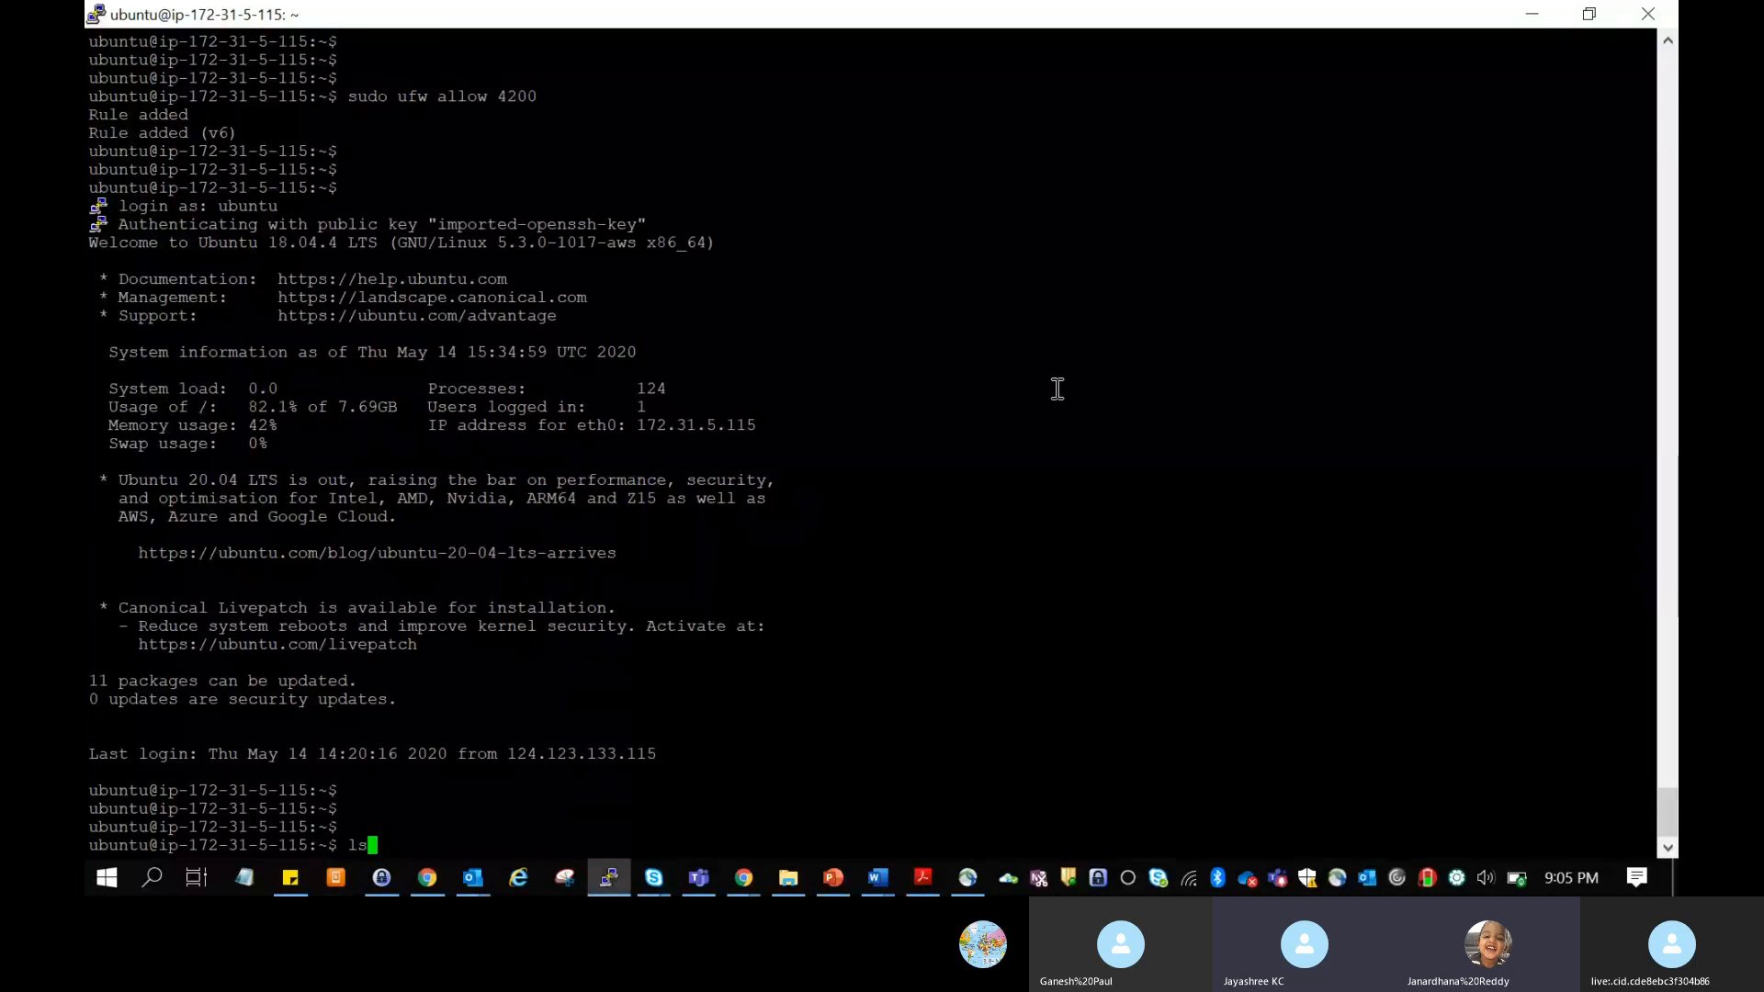
key(BackSpace)
key(BackSpace)
Step: Try to cd to /var/lib/jenkins/workspace/pipeline for nodeJS in PuTTY, using the path copied from the build's console output
text(cd)
key(alt+Tab)
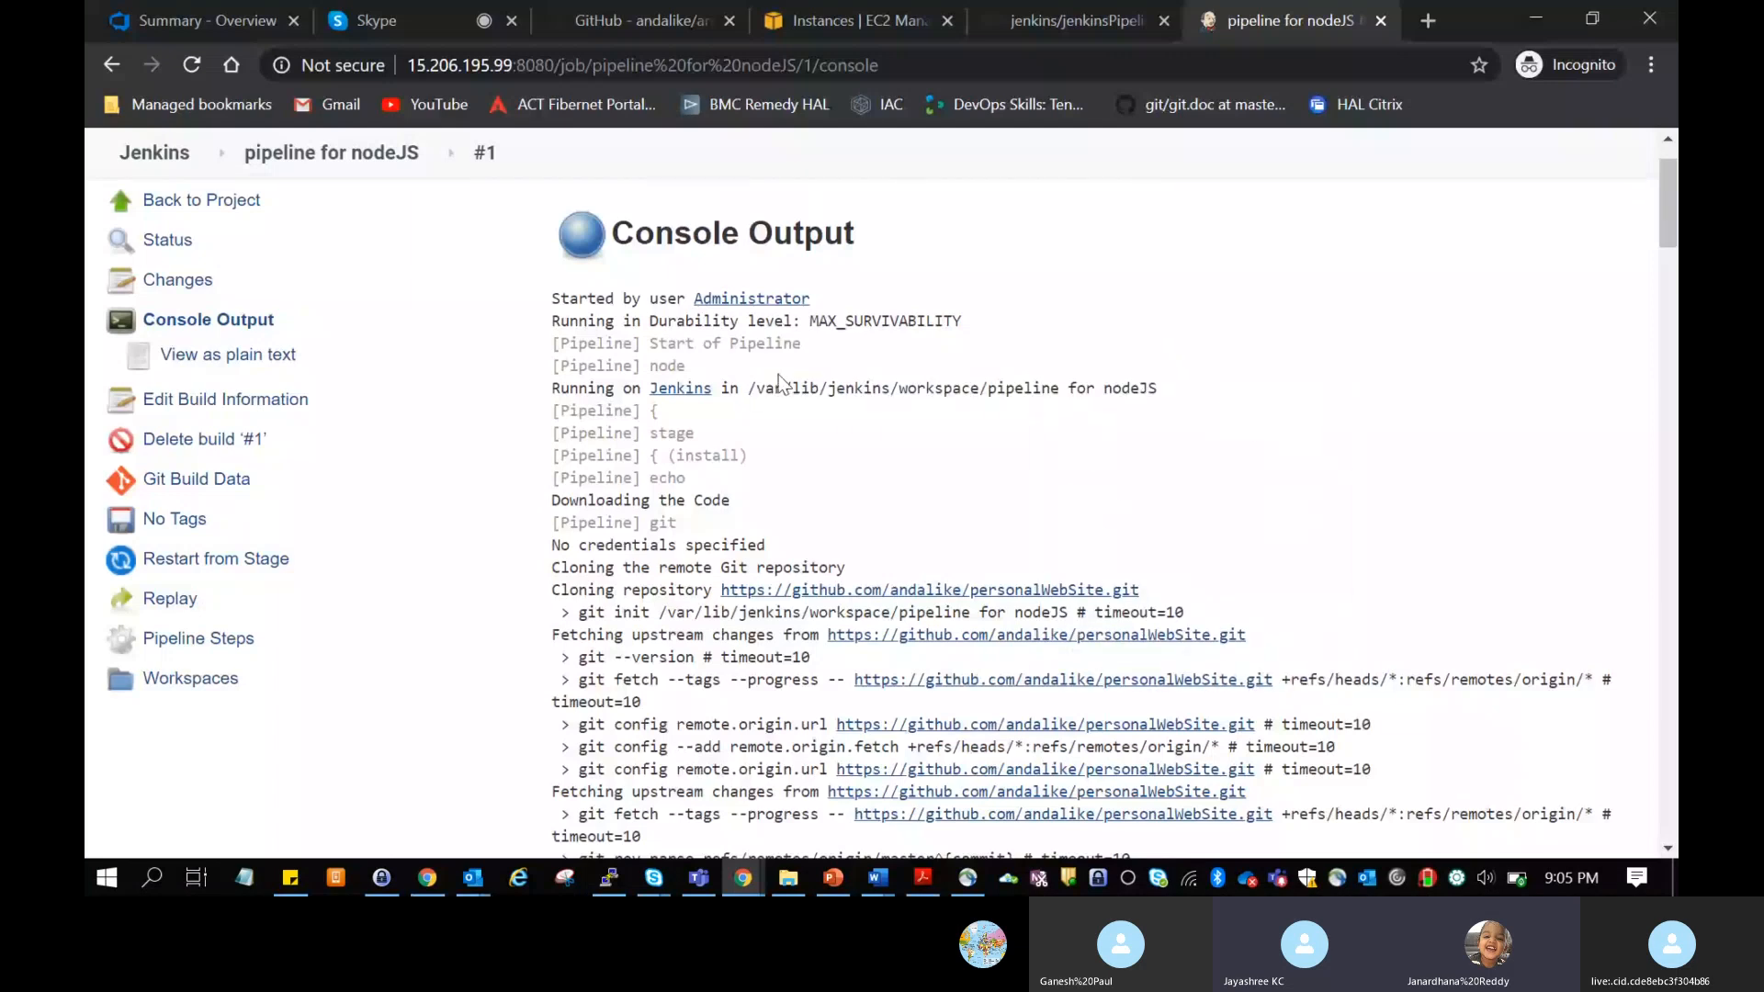
drag(749, 387, 1149, 393)
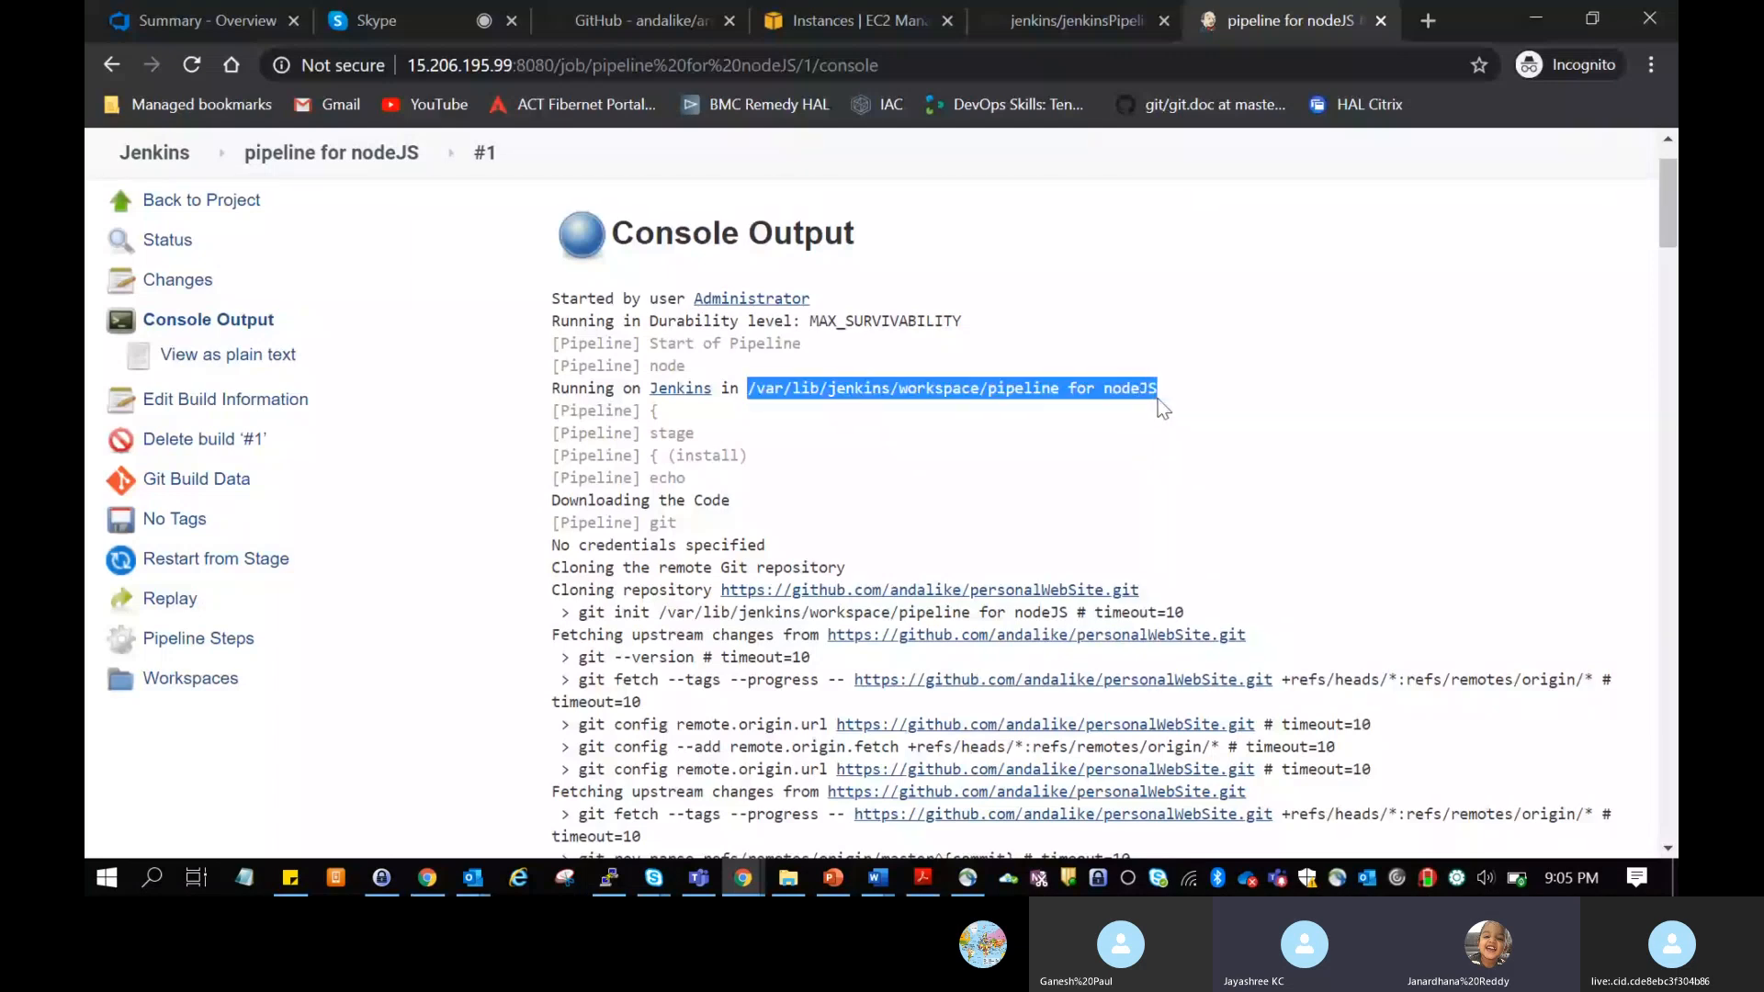
right_click(1142, 400)
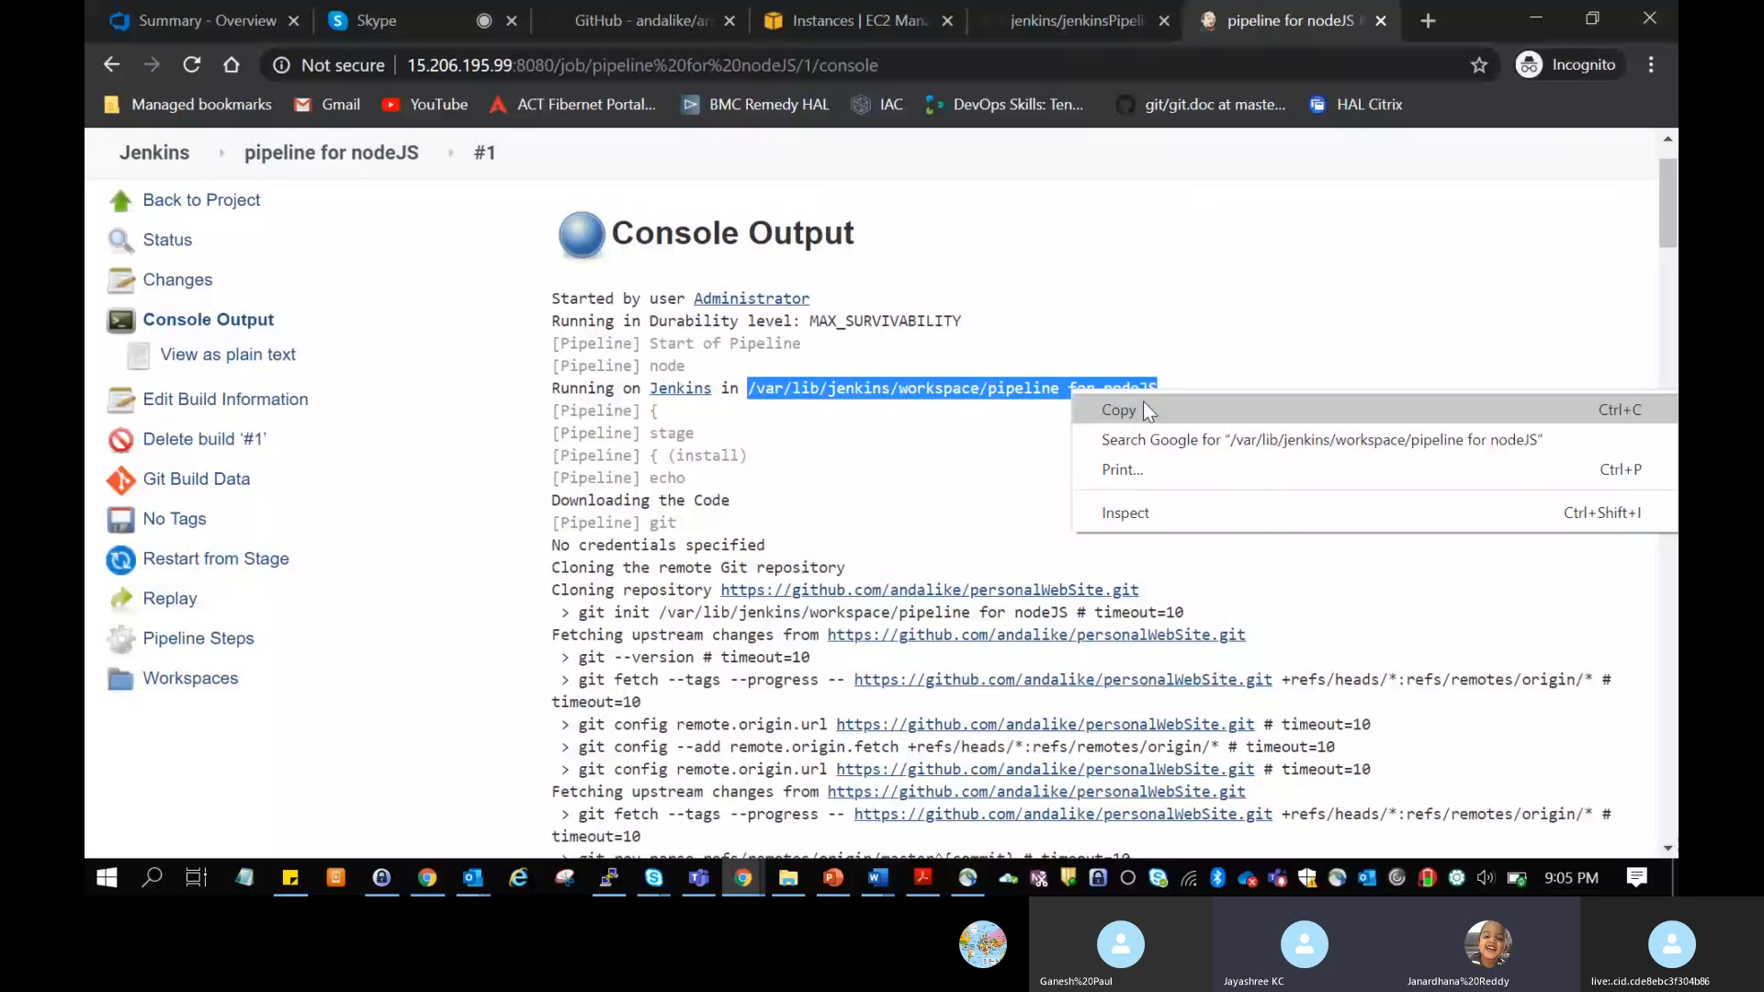
click(1142, 410)
key(alt+Tab)
right_click(1065, 493)
key(Return)
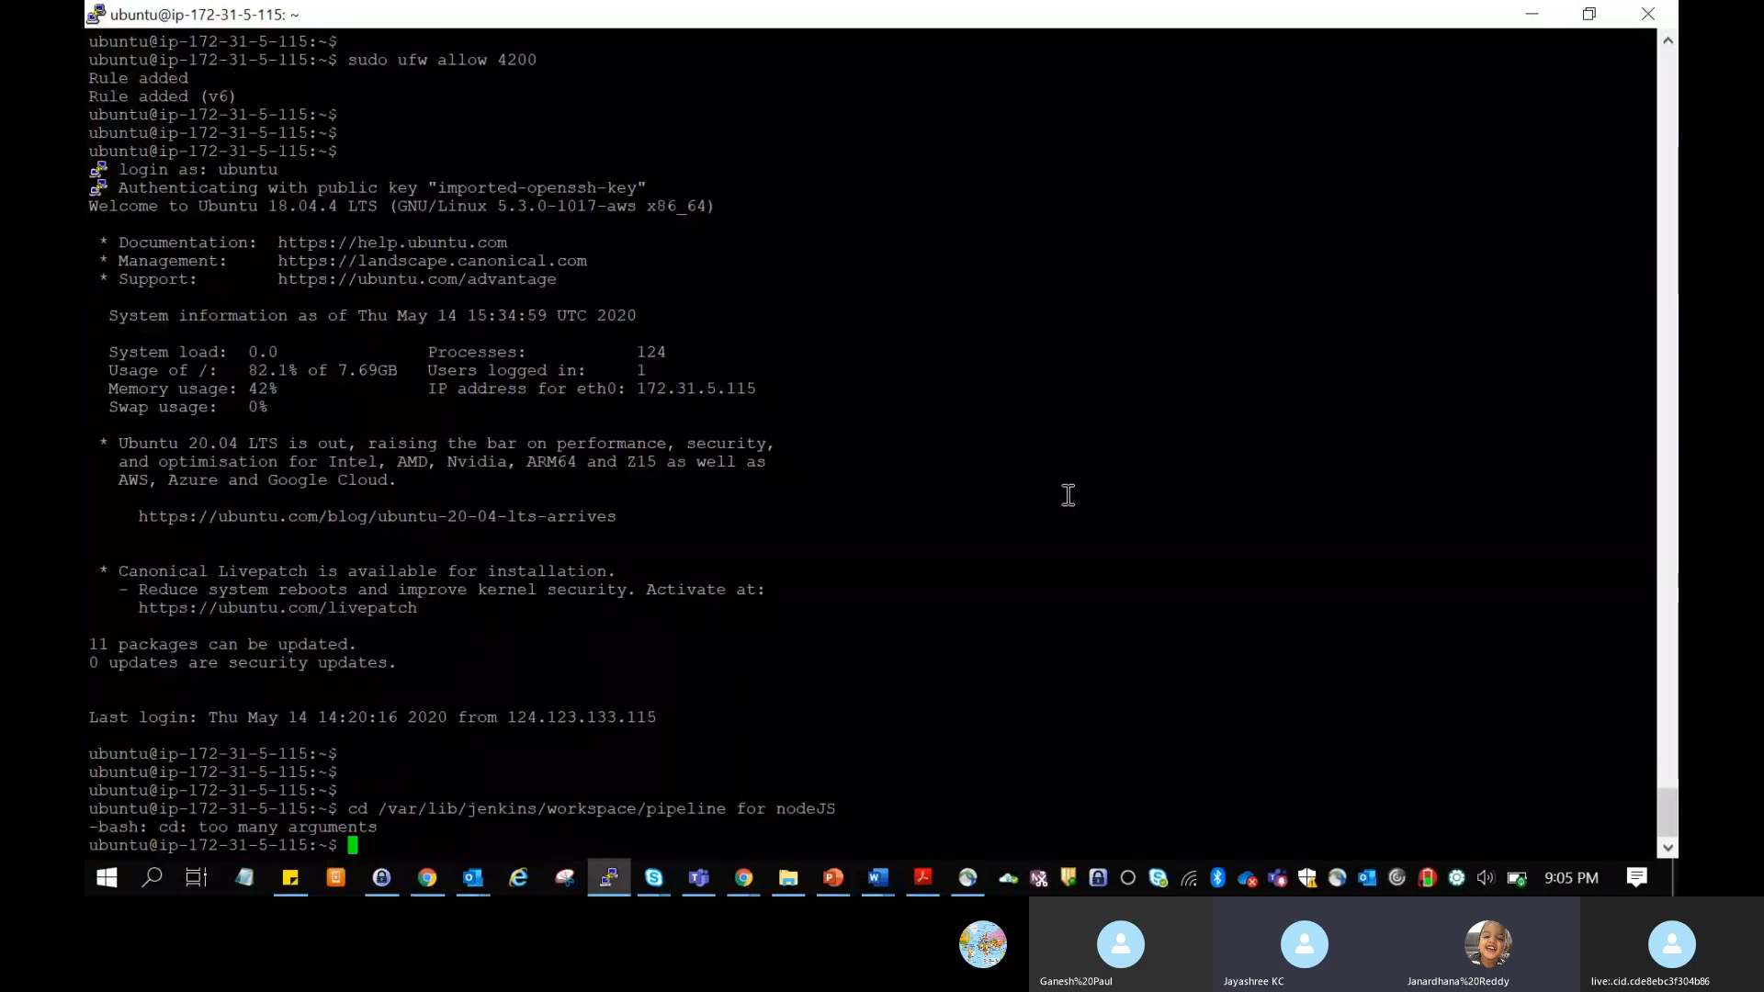
Step: Shorten the previous command to cd /var/lib/jenkins/workspace and run it
key(Up)
key(Left)
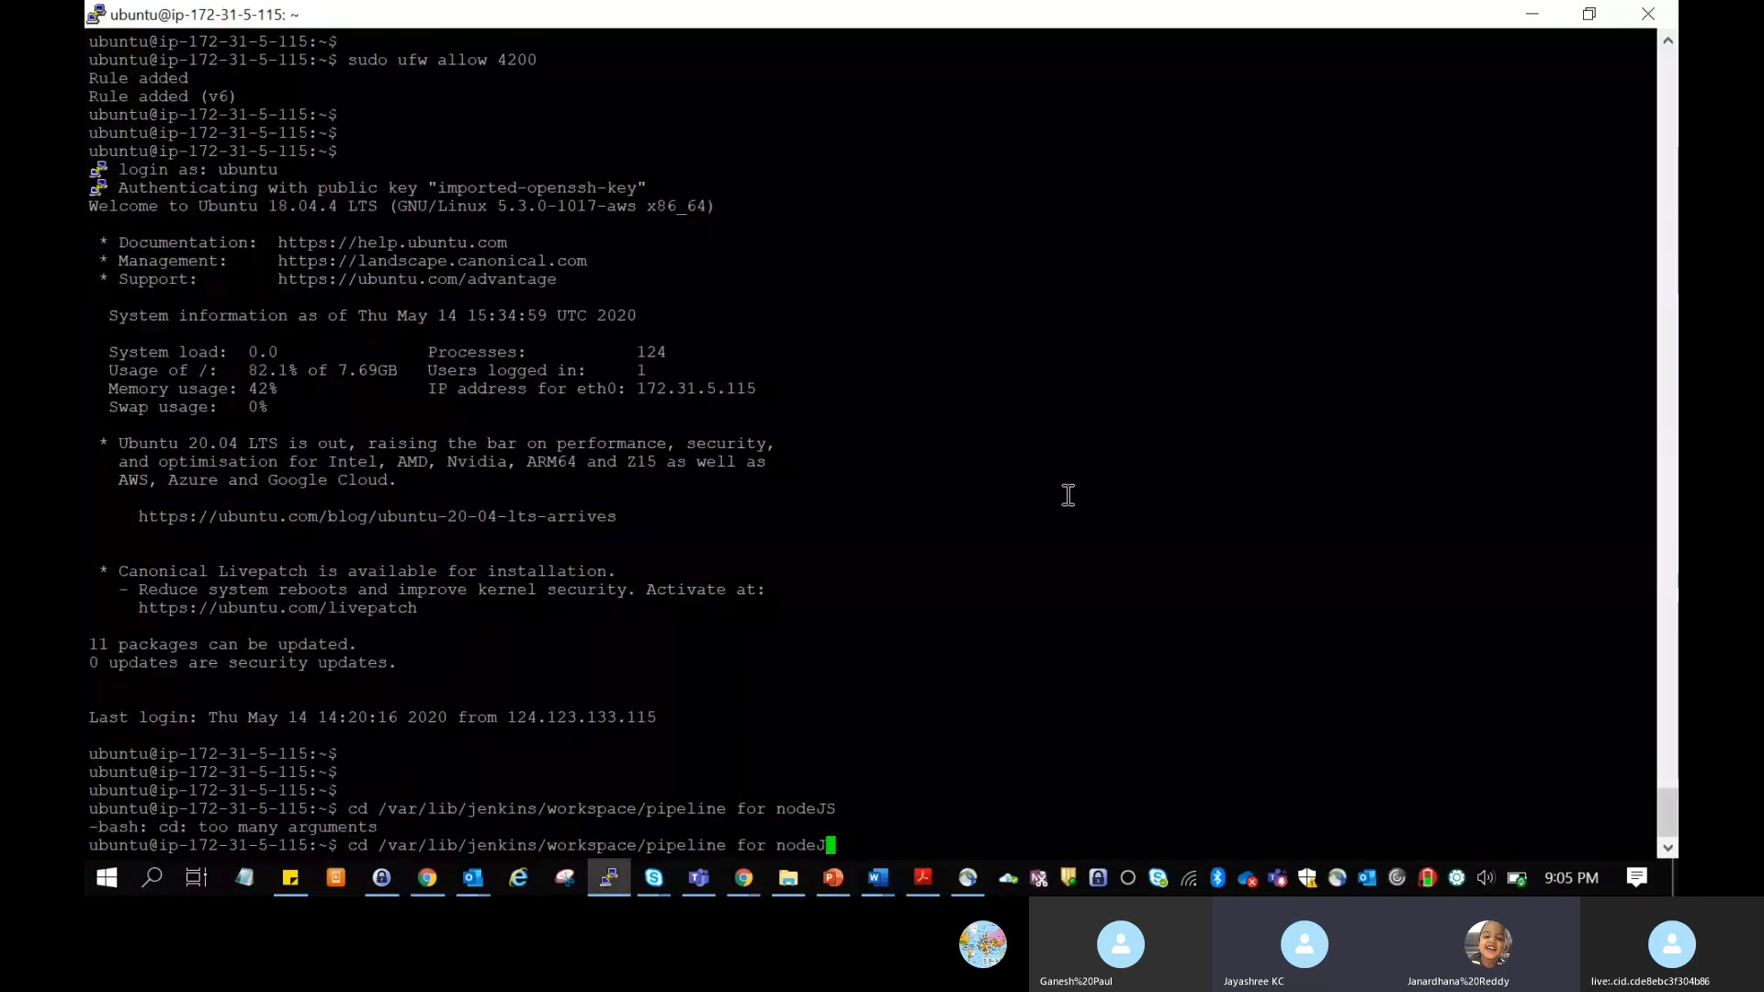
key(BackSpace)
key(BackSpace)
key(BackSpace)
key(BackSpace)
key(BackSpace)
key(BackSpace)
key(BackSpace)
key(BackSpace)
key(BackSpace)
key(BackSpace)
key(BackSpace)
key(BackSpace)
key(BackSpace)
key(BackSpace)
key(BackSpace)
key(BackSpace)
key(BackSpace)
key(BackSpace)
key(BackSpace)
key(BackSpace)
key(Return)
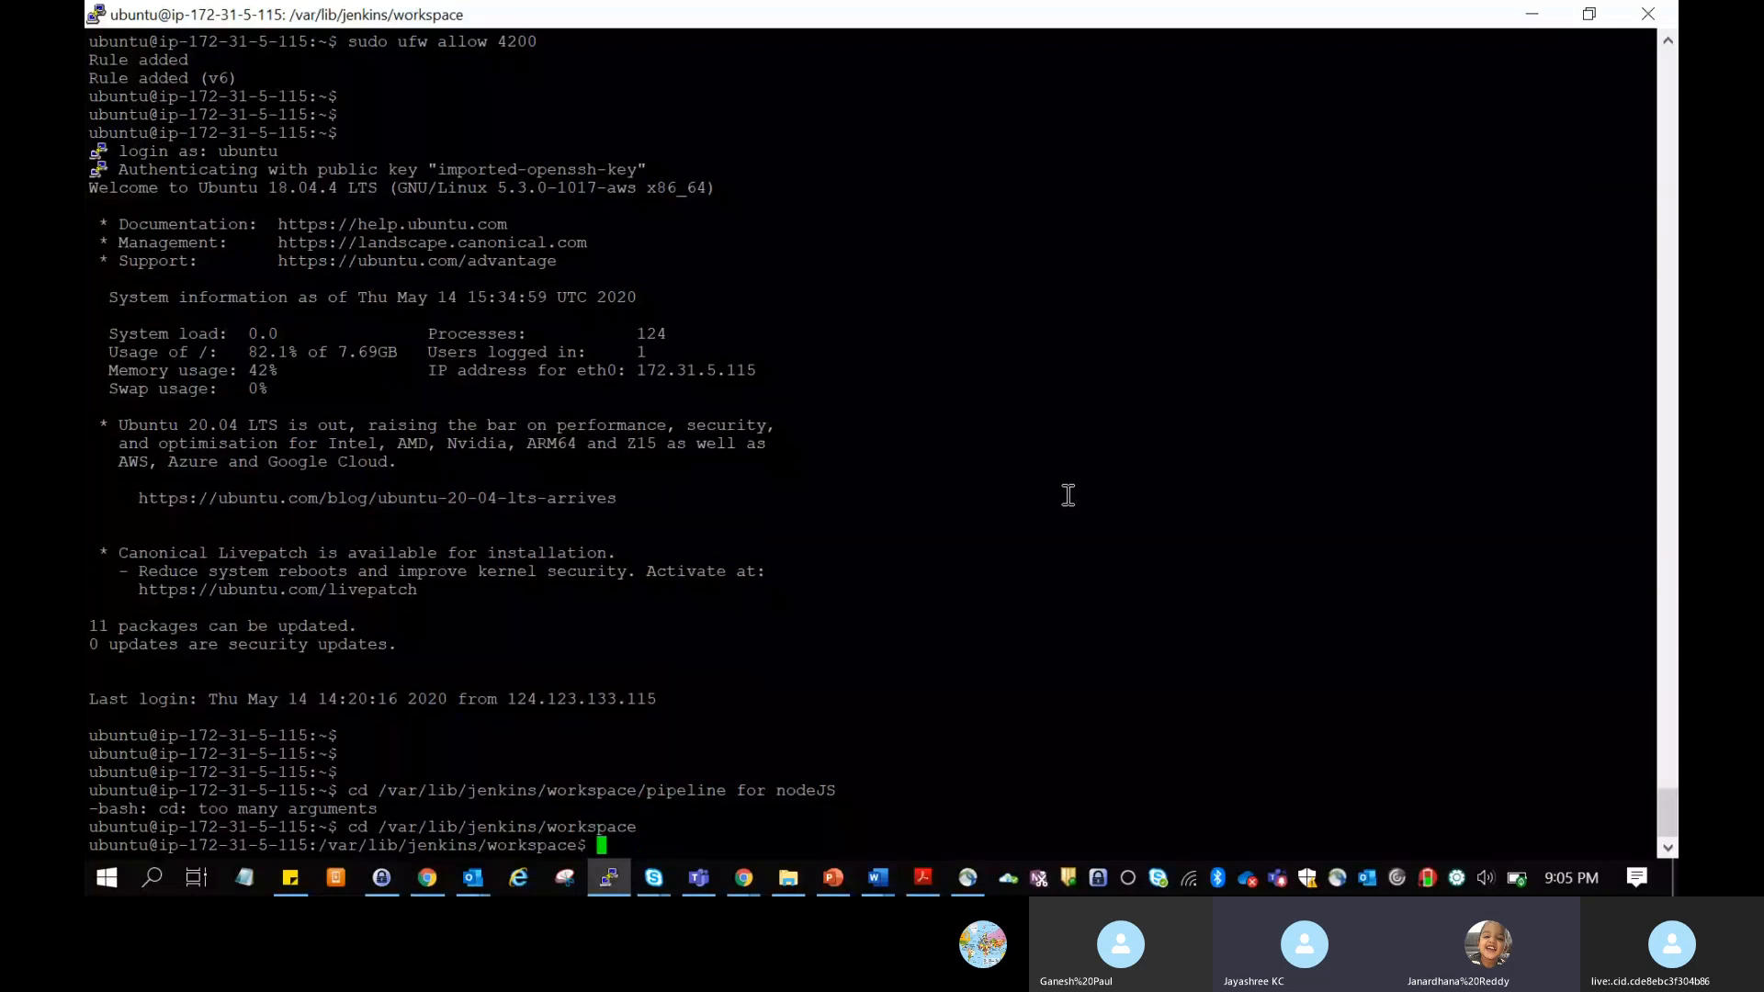
key(Return)
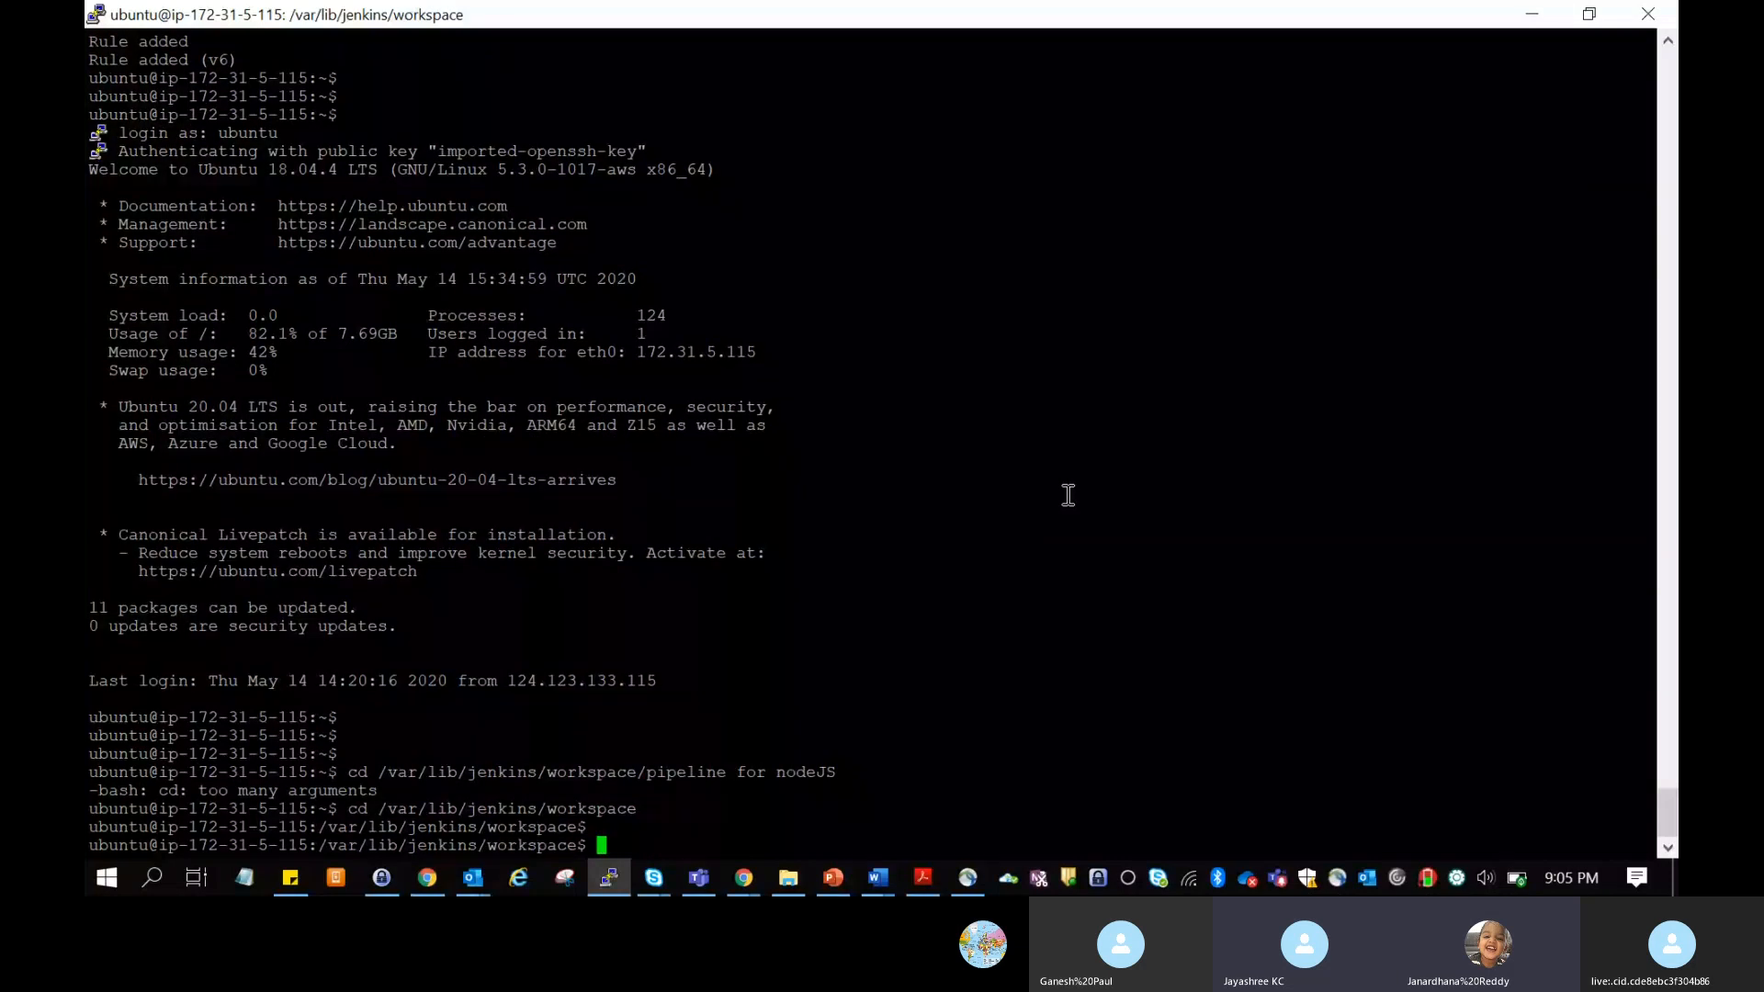
Step: Try to enter the project folder with cd pipeline for nodeJS, without quotes, reusing the folder name from the earlier command
text(cd)
drag(636, 772, 773, 772)
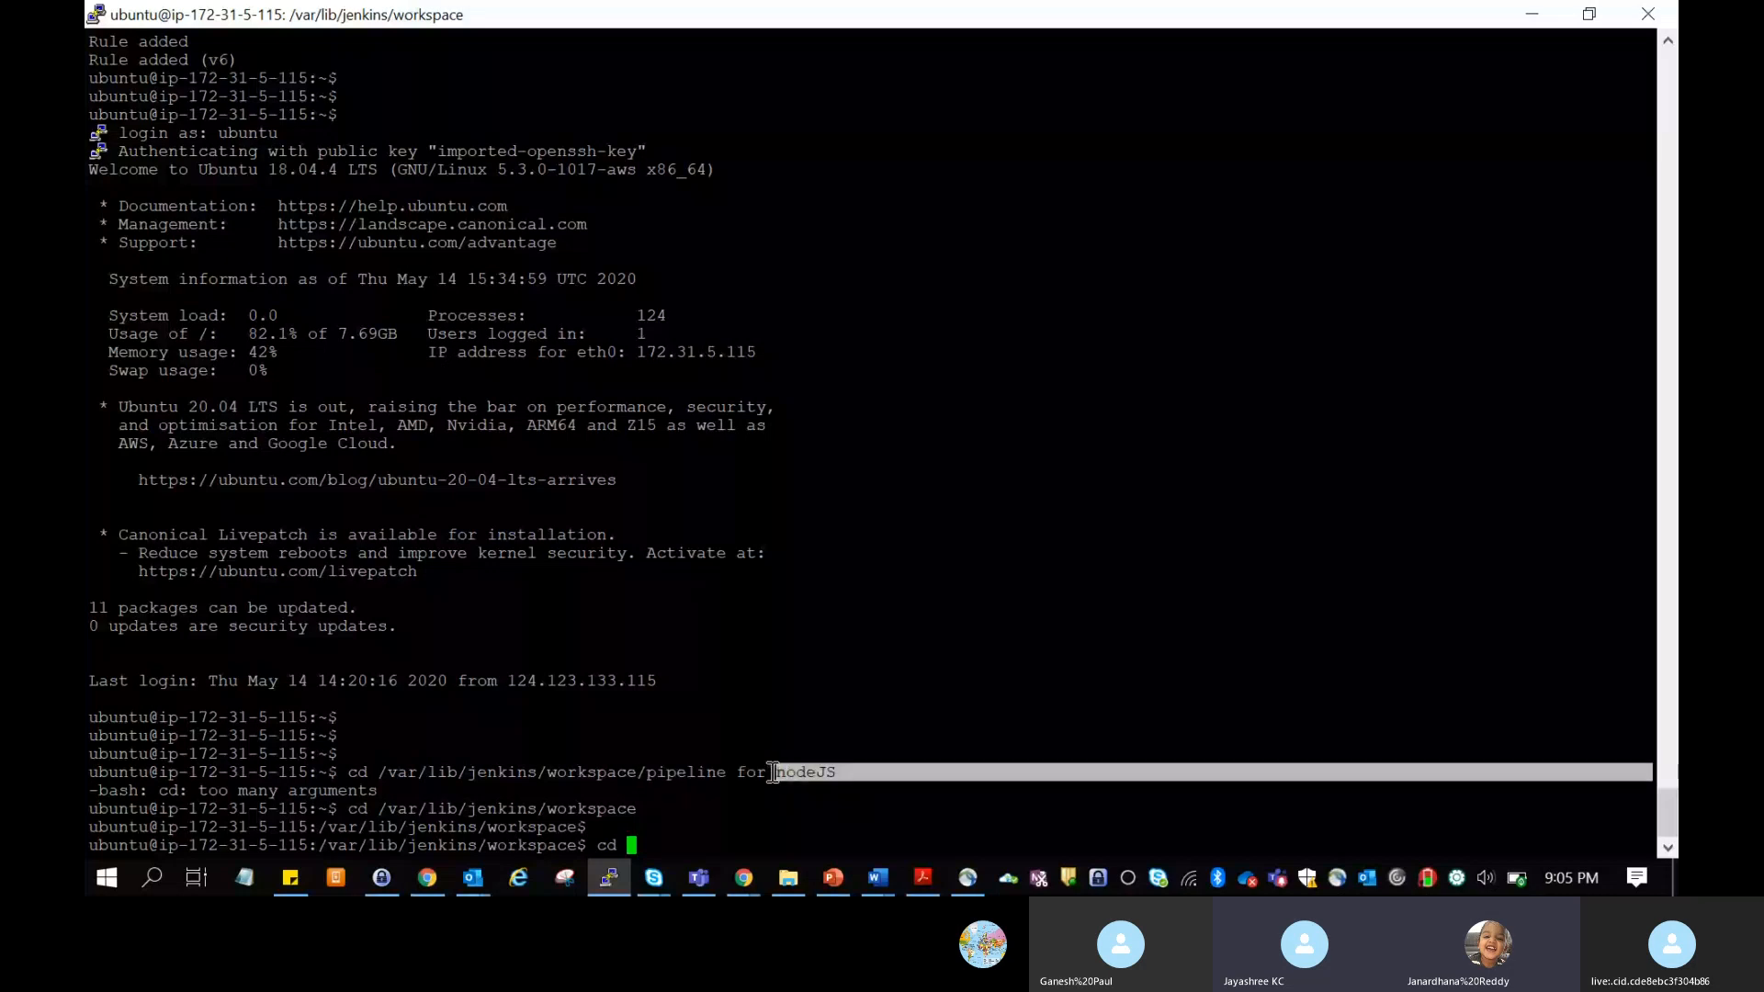
triple_click(656, 771)
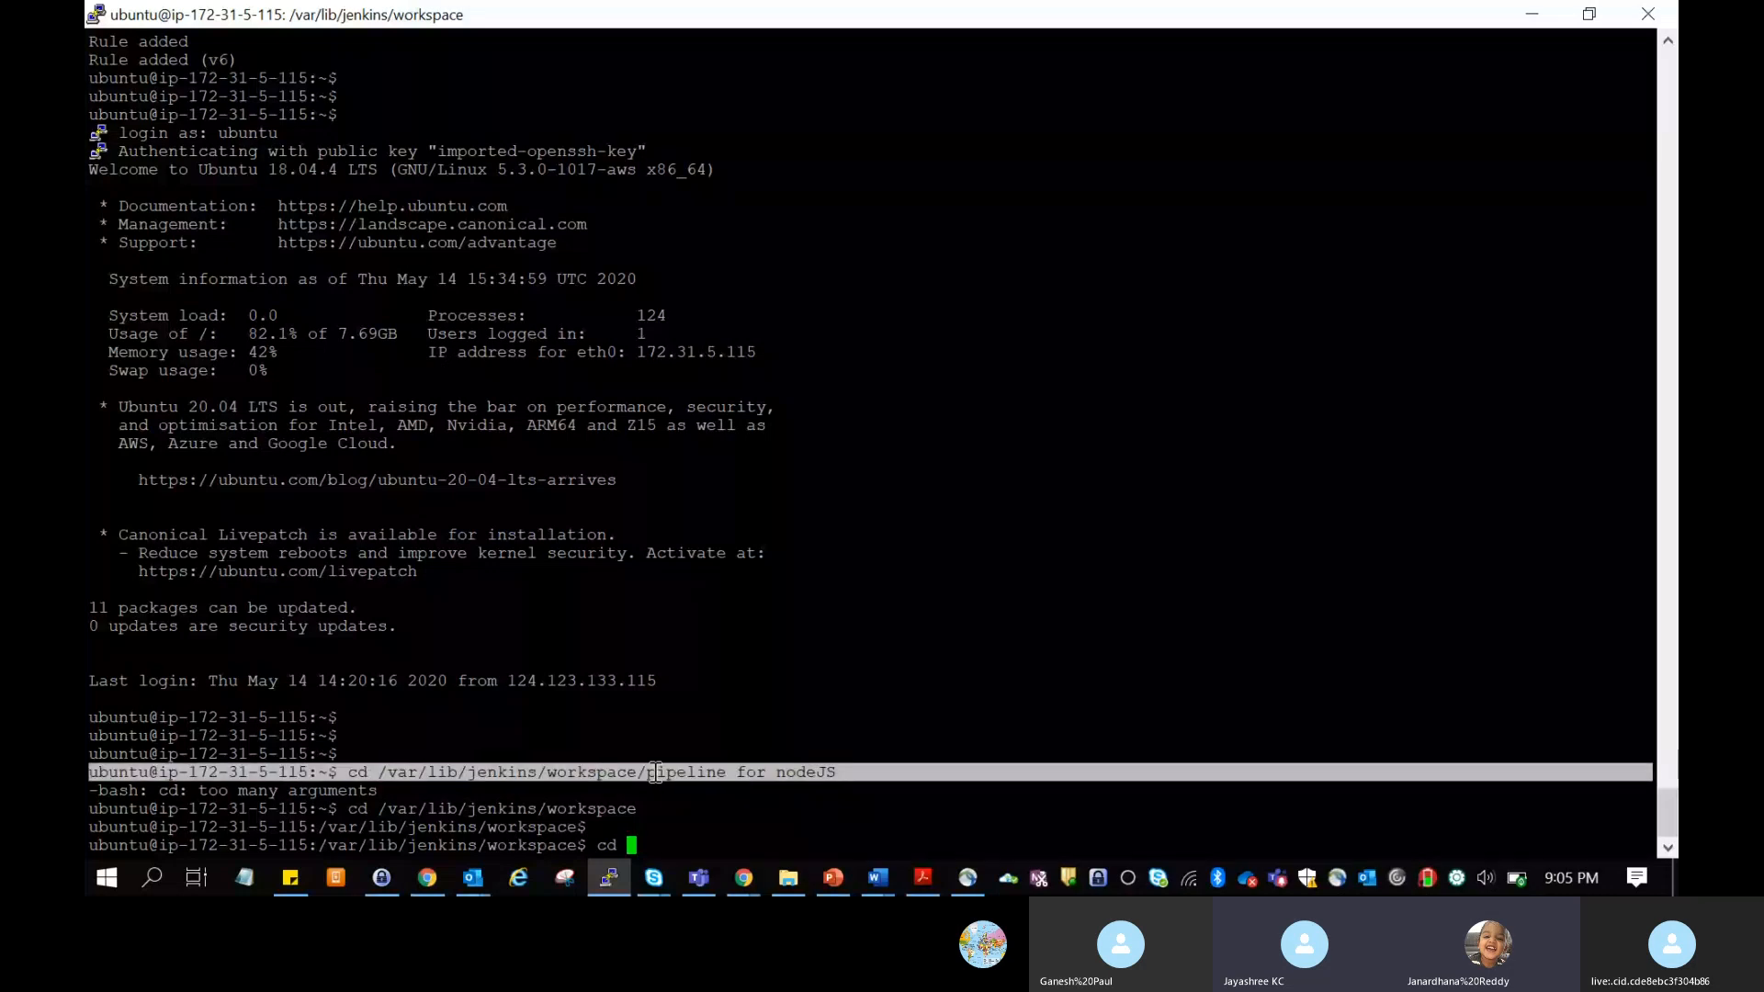
drag(656, 772, 835, 772)
key(Return)
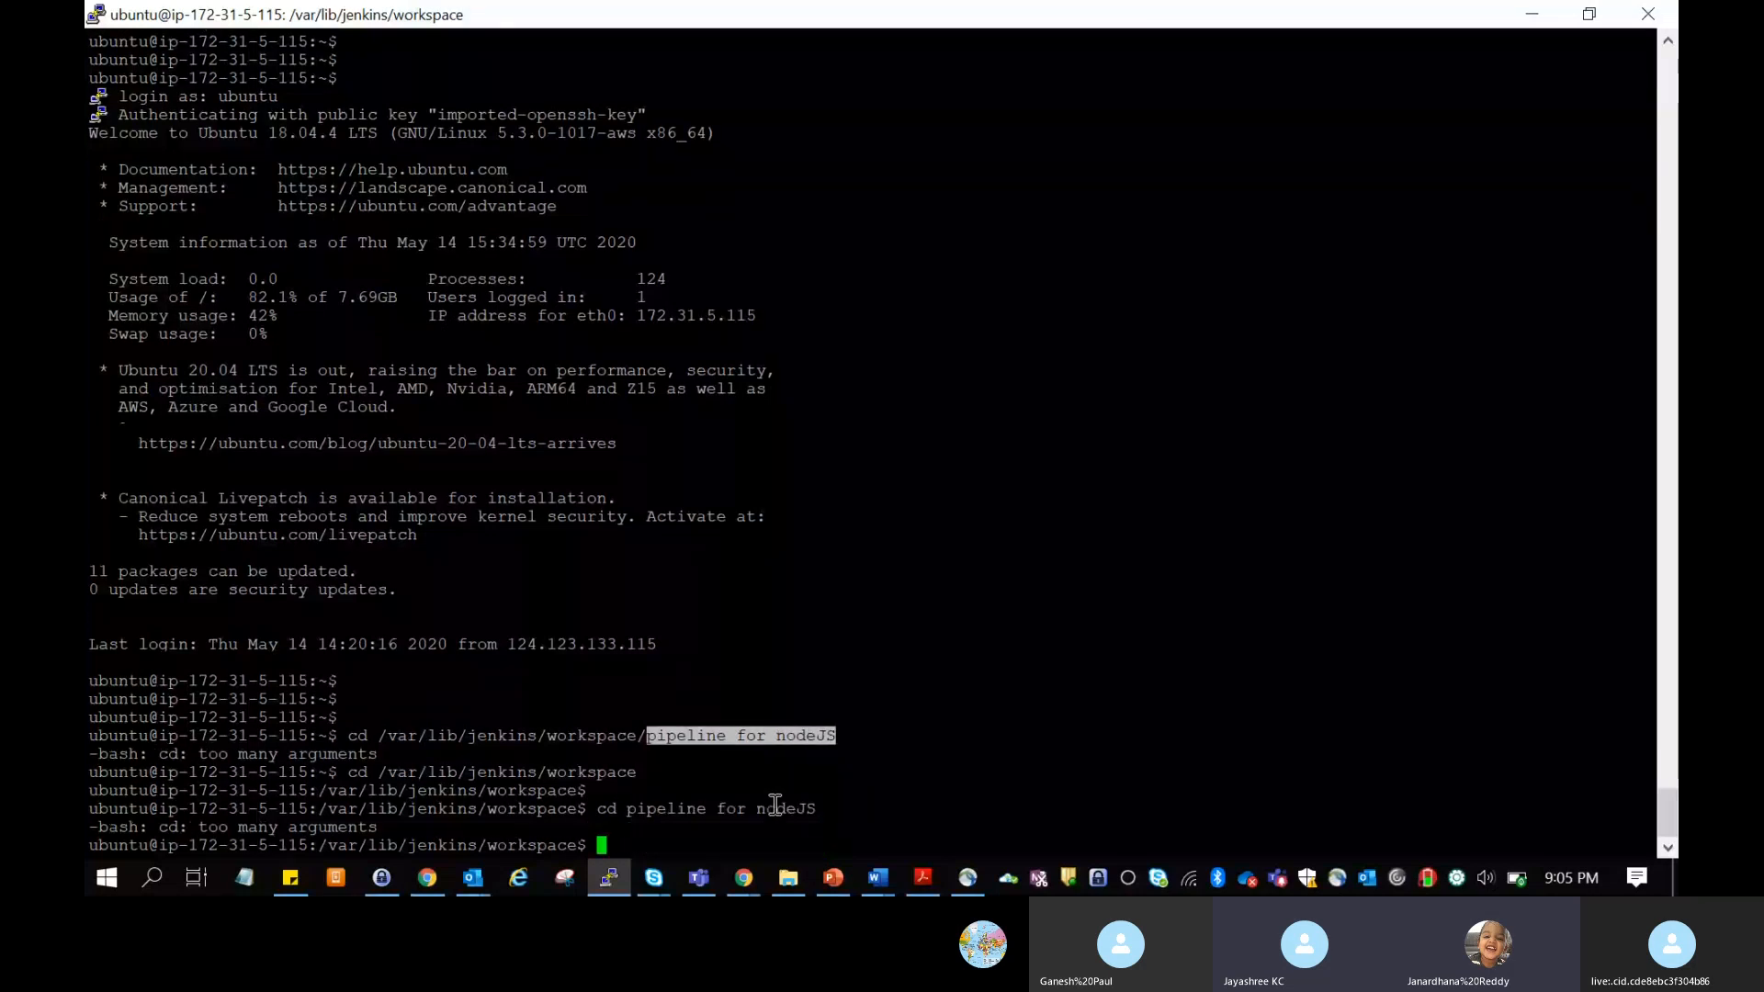
key(Return)
key(Return)
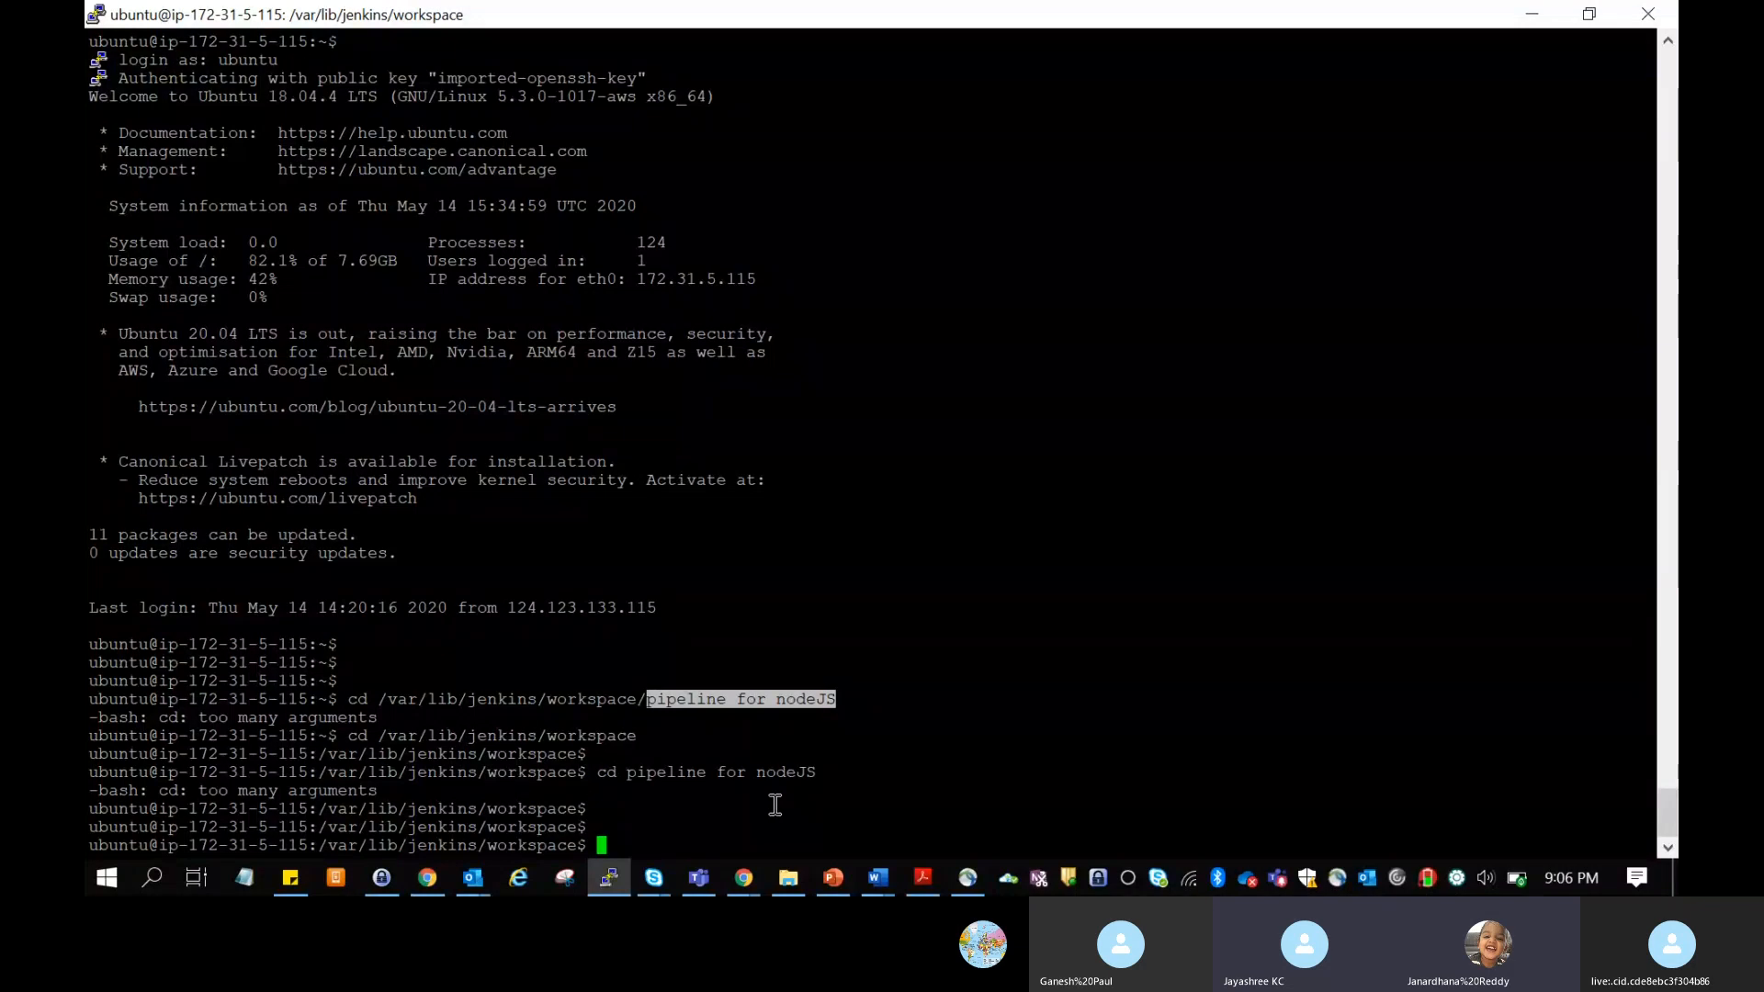
Step: List the project folders in the Jenkins workspace directory with ls
text(ls)
key(Return)
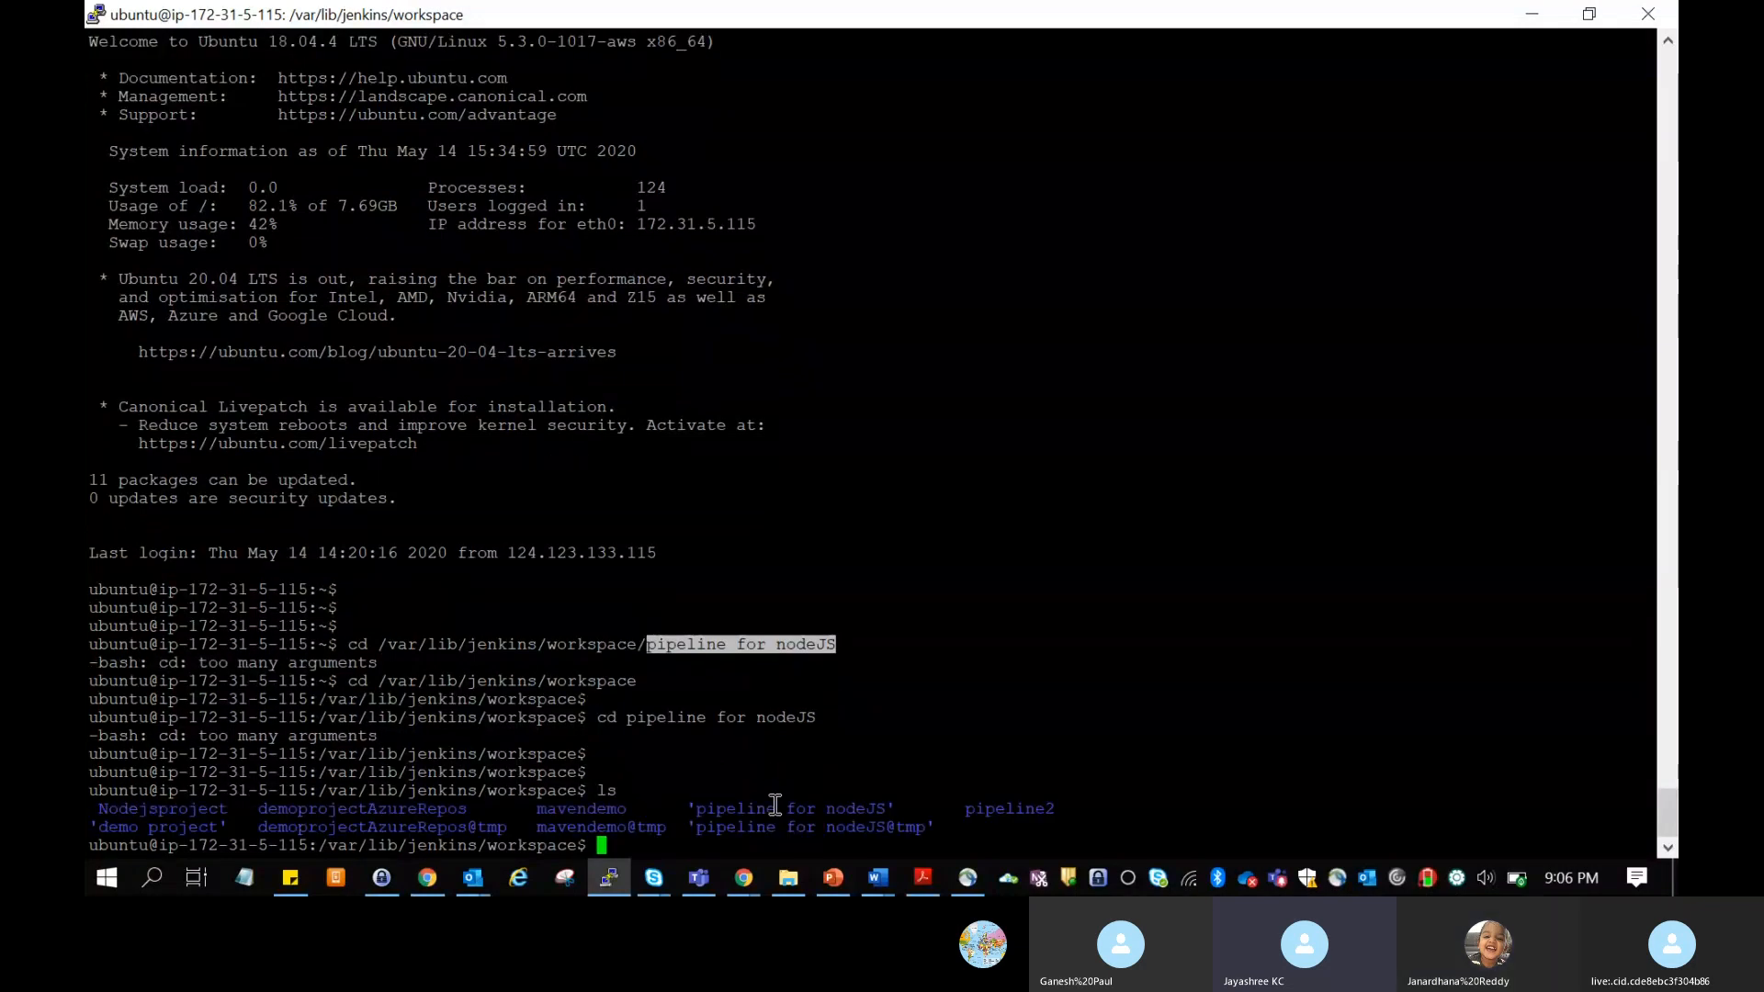
key(Return)
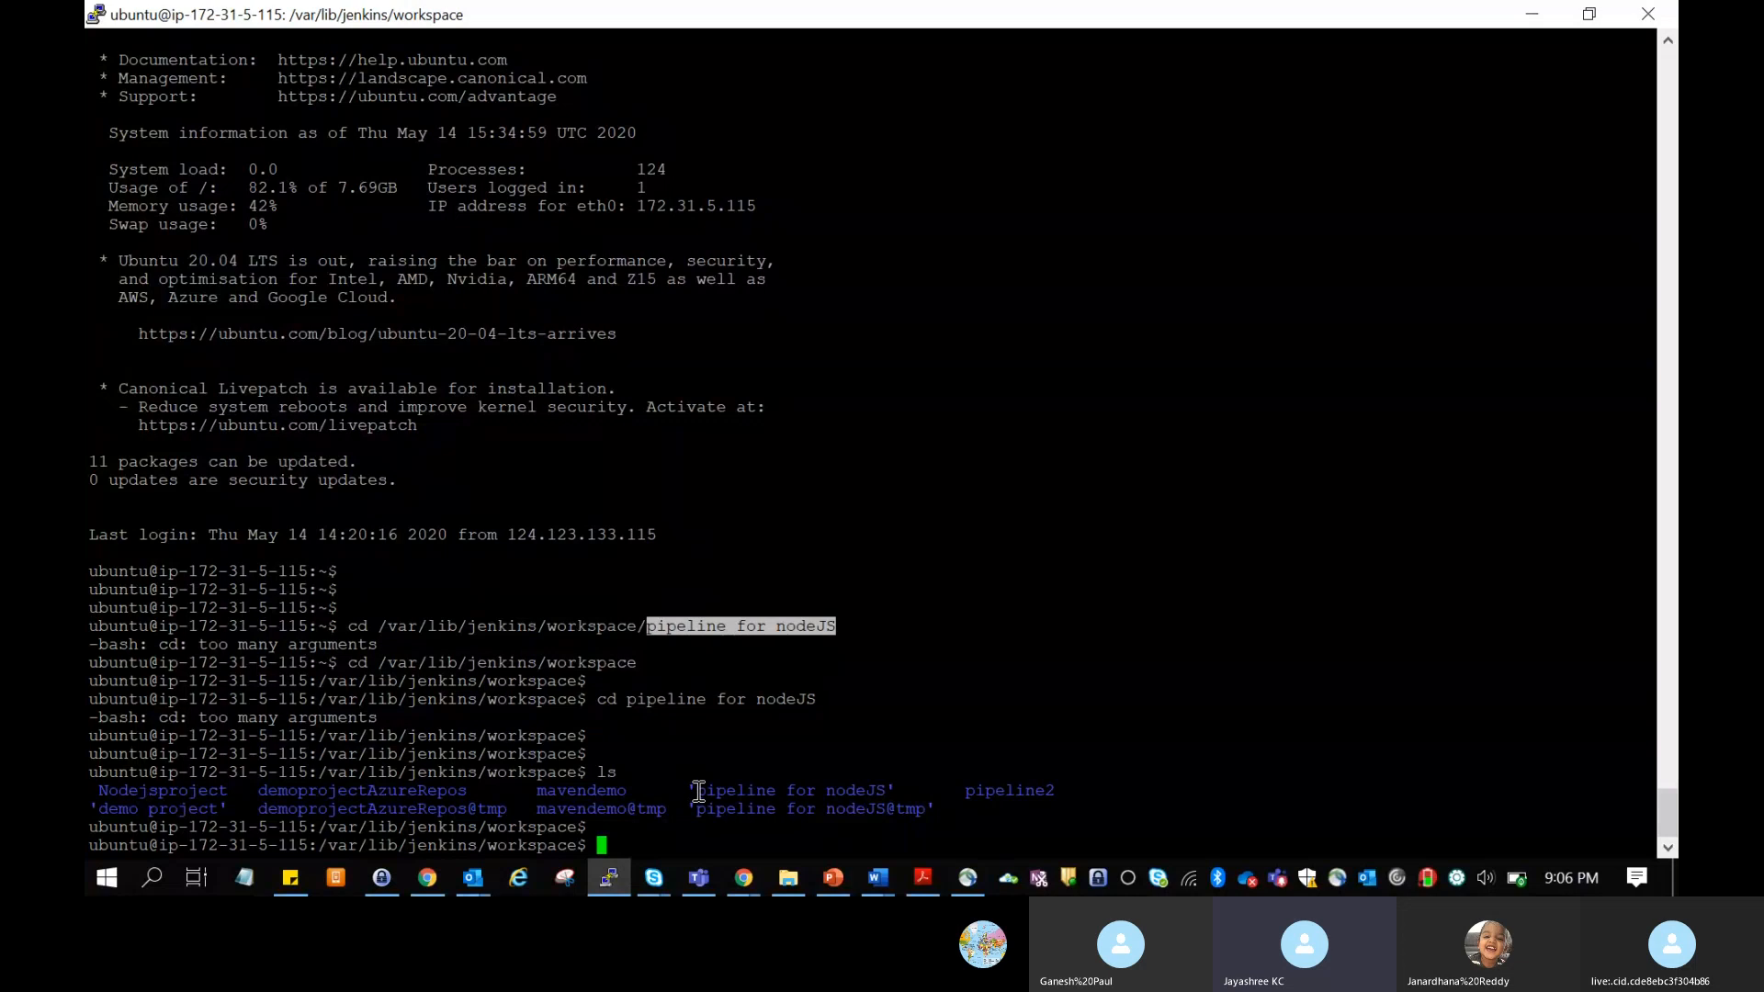
Step: Change into the project folder with the quoted command cd 'pipeline for nodeJS'
text(cd pipeline)
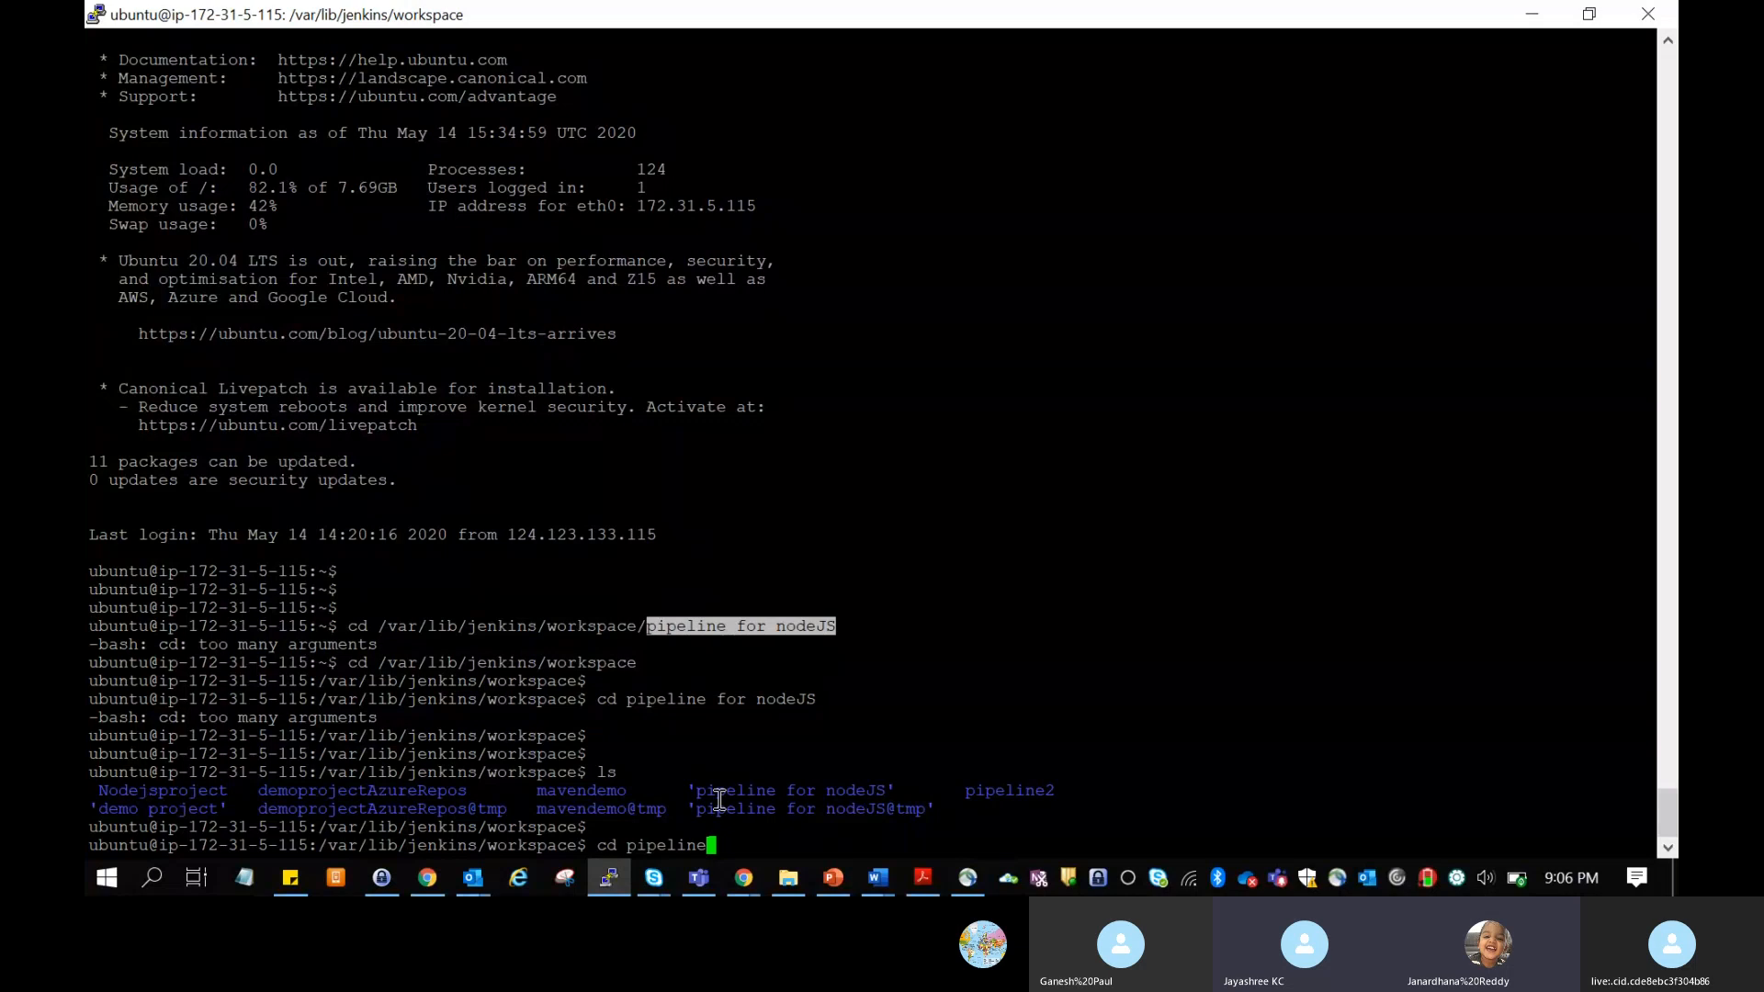
key(BackSpace)
key(BackSpace)
key(BackSpace)
key(BackSpace)
key(BackSpace)
key(BackSpace)
key(BackSpace)
key(BackSpace)
text(')
key(Tab)
key(Tab)
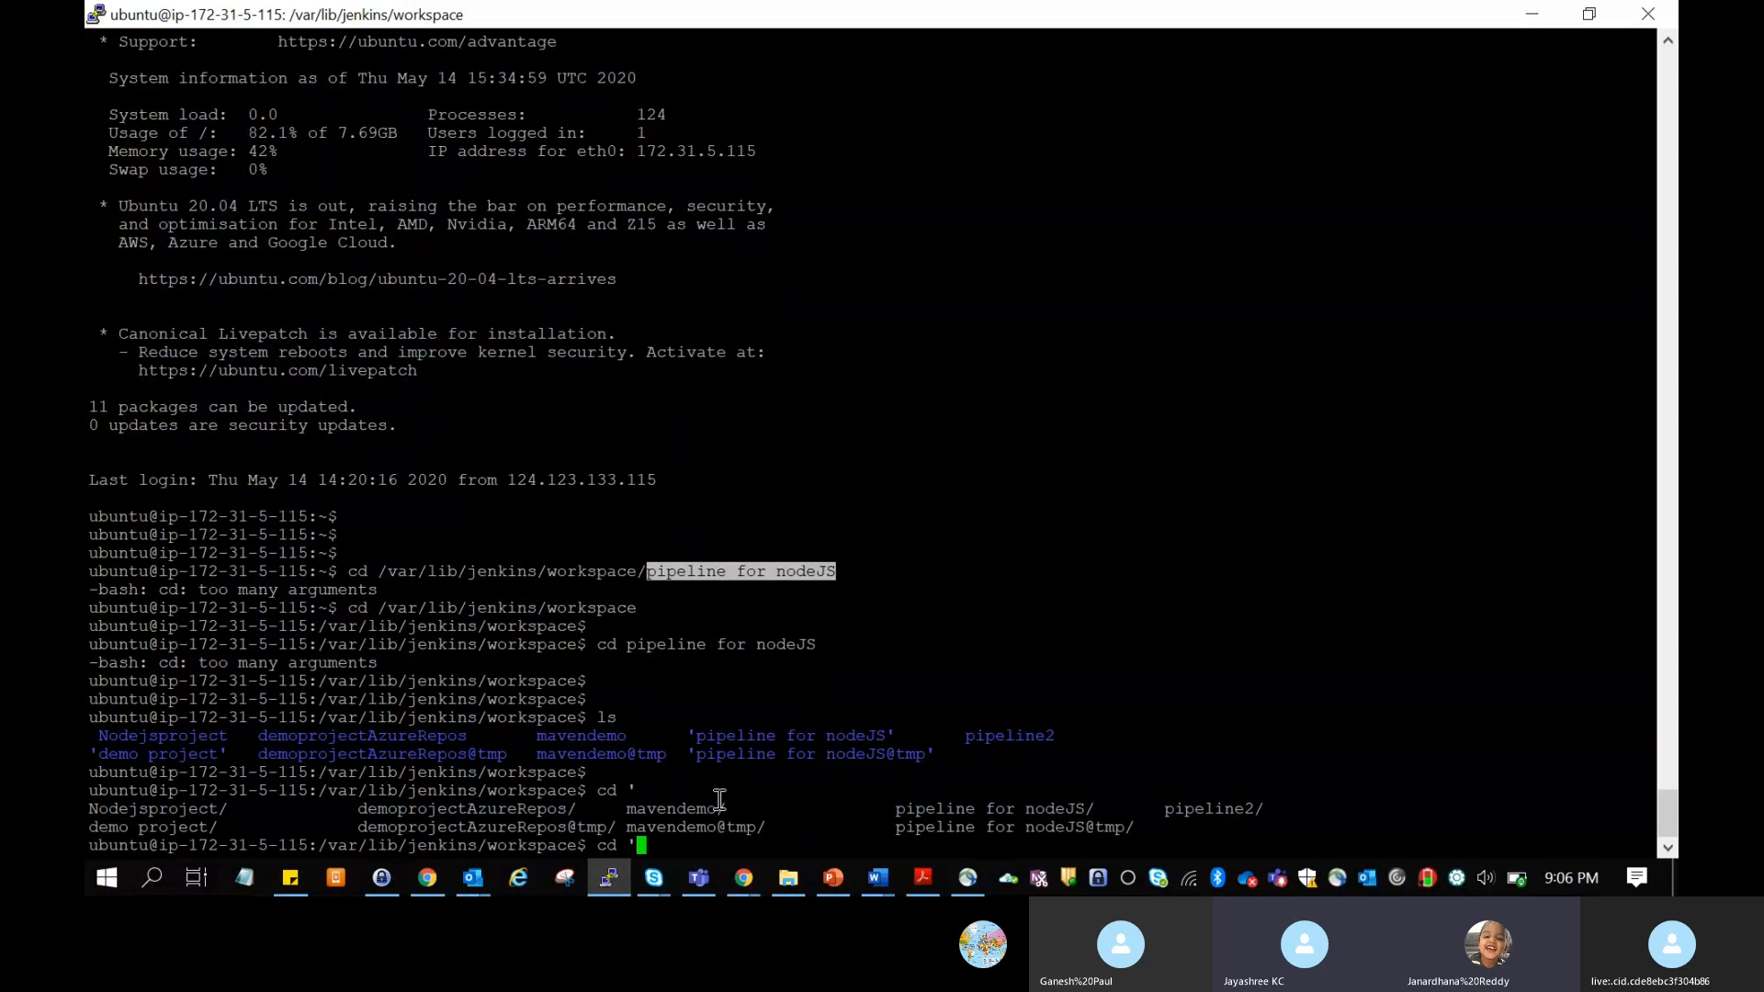
text(pipeline)
key(Tab)
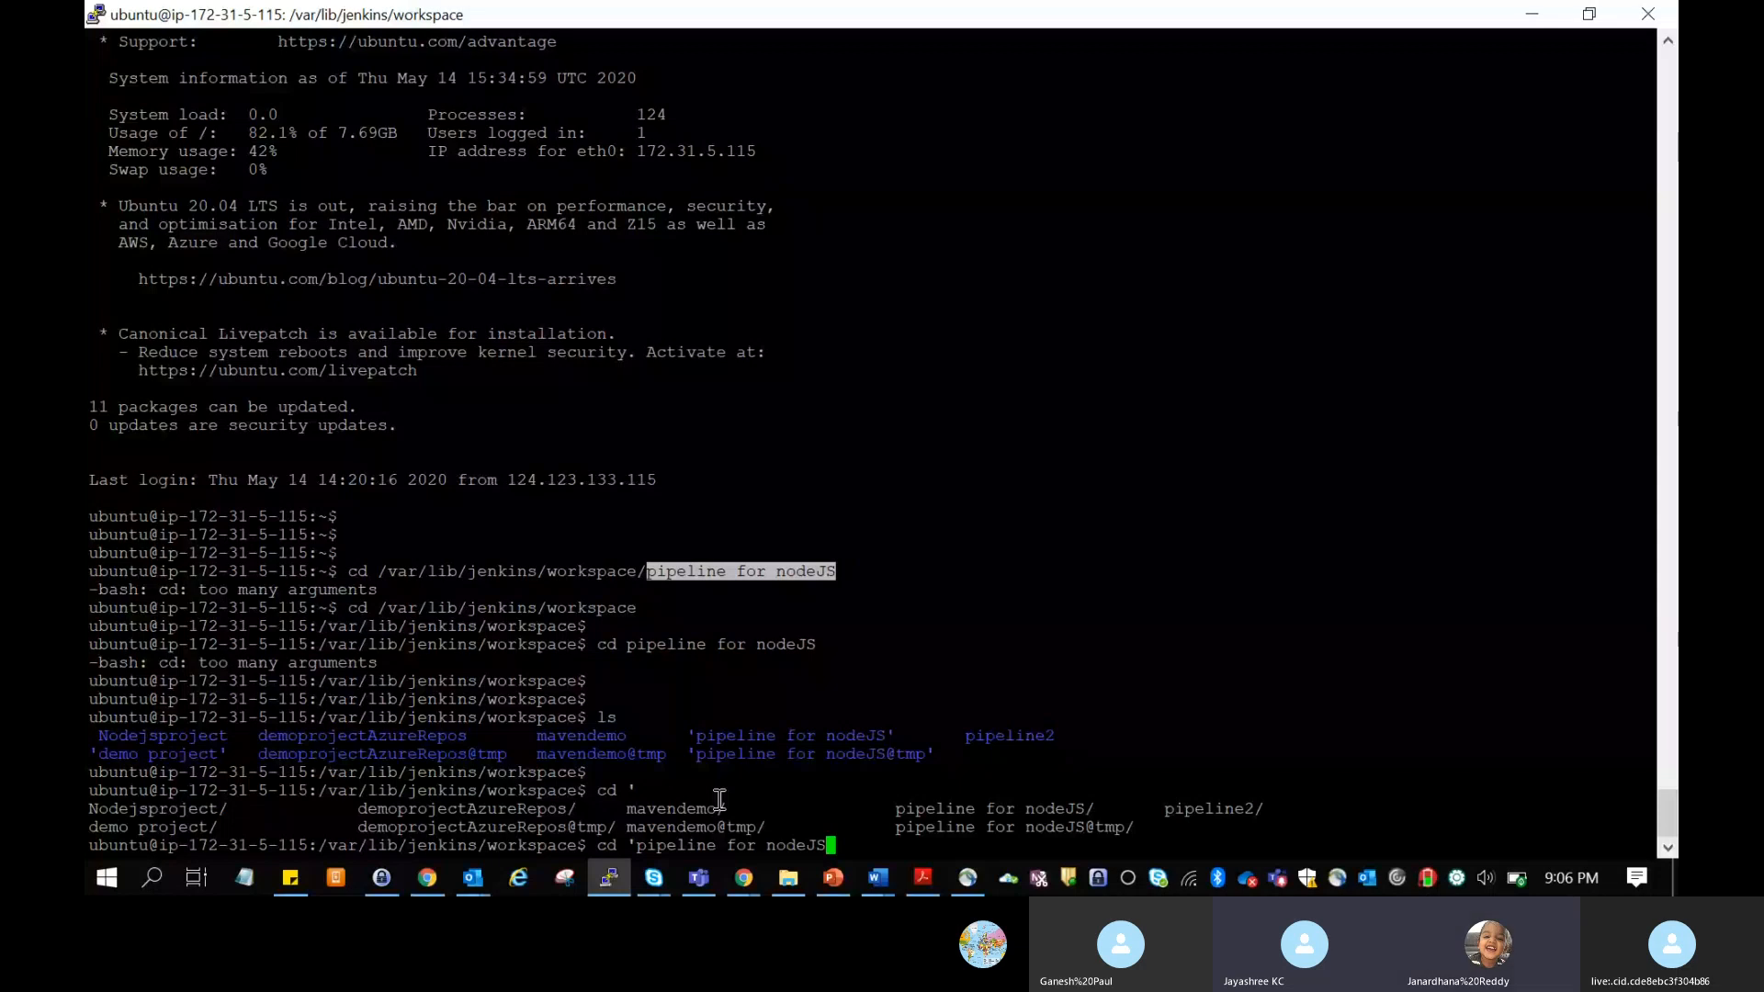
text(')
key(Return)
Step: List the cloned website files in the "pipeline for nodeJS" workspace folder with ls
key(Return)
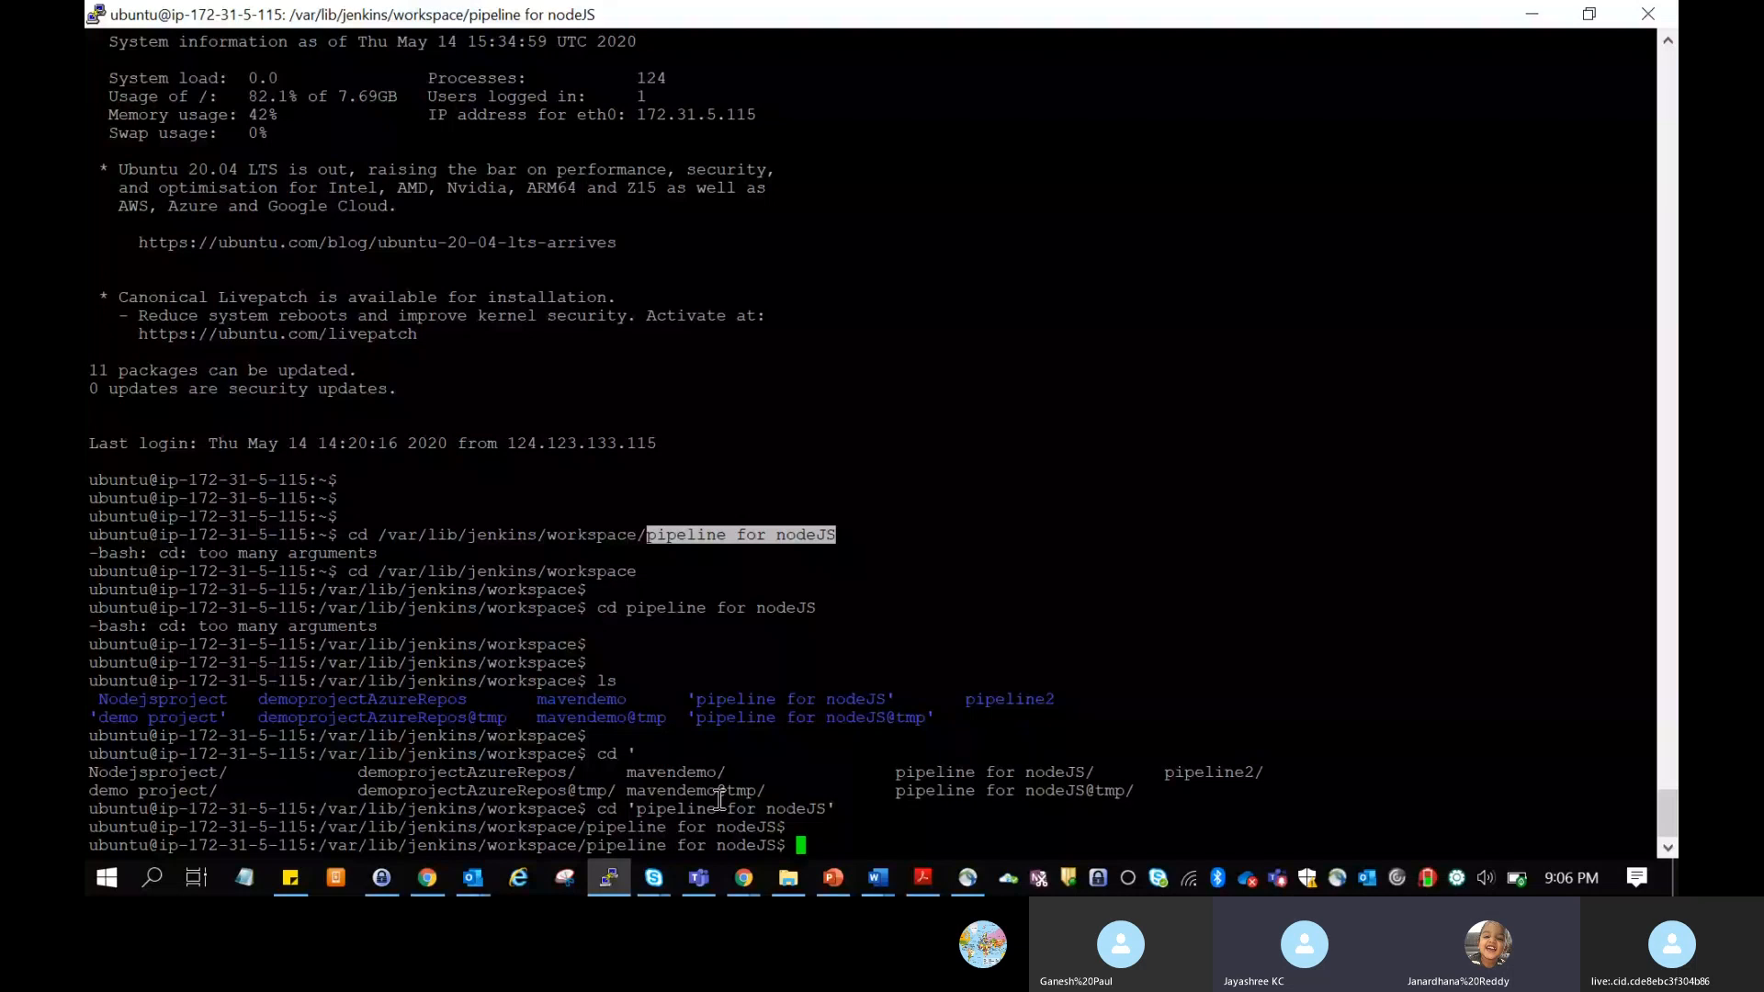
text(ls)
key(Return)
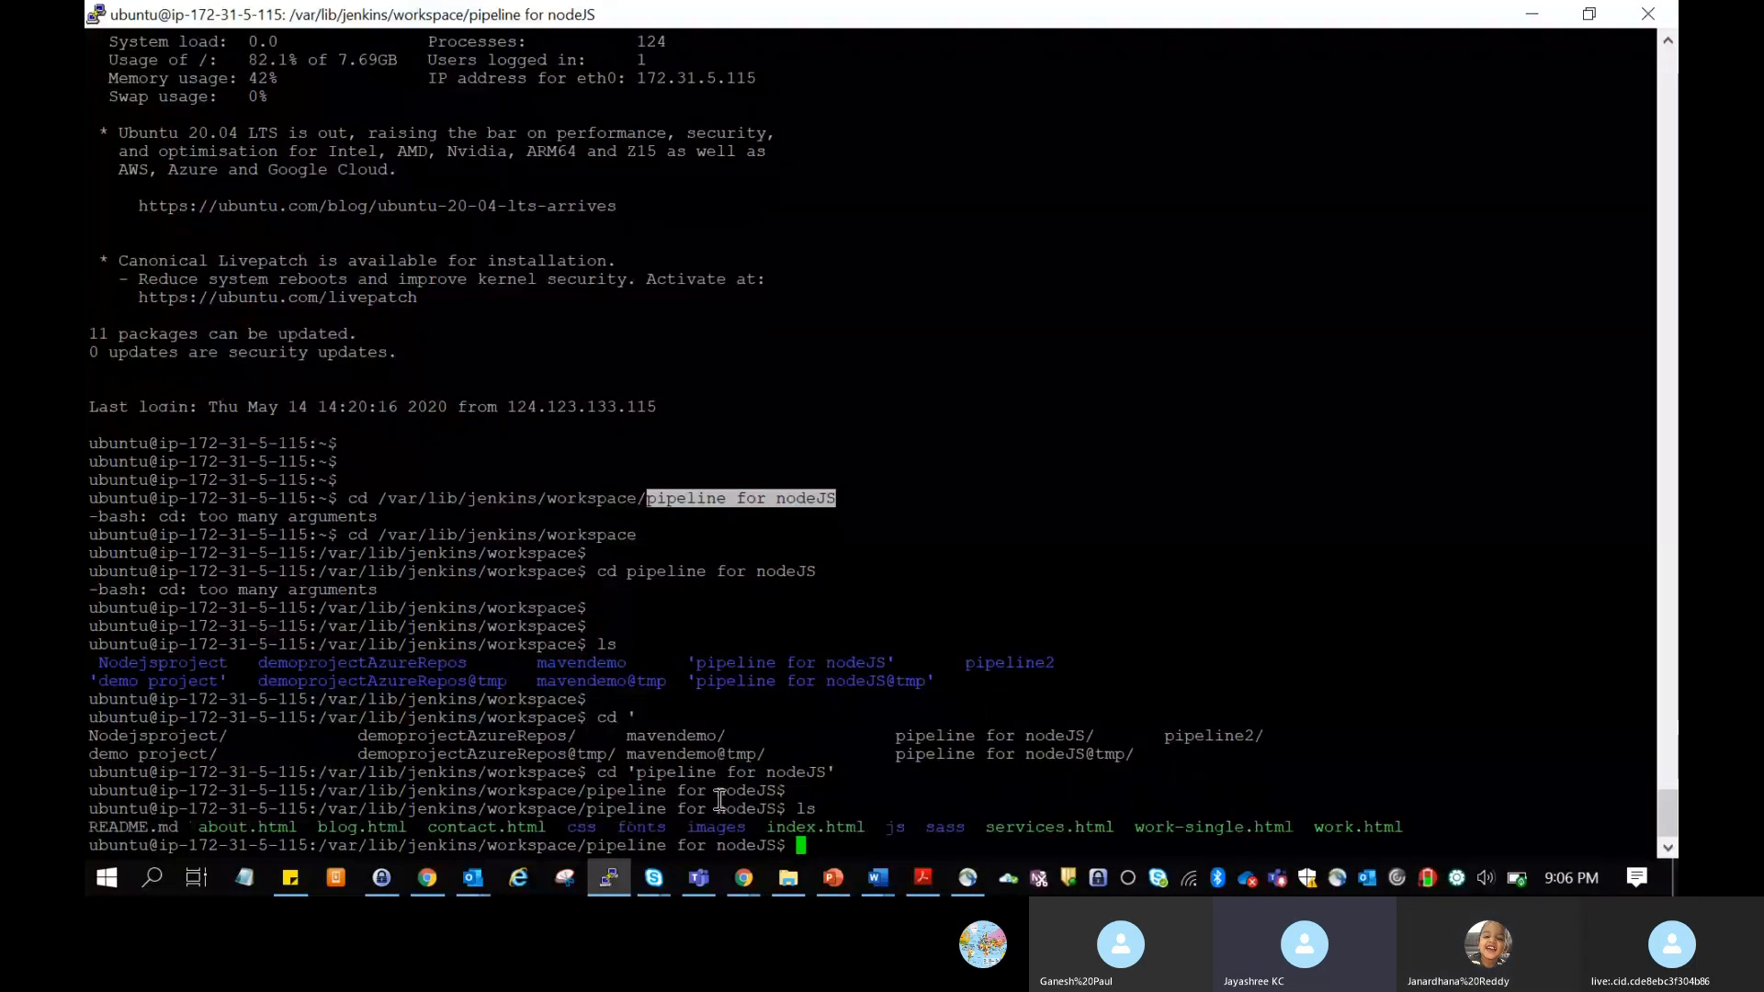
key(Return)
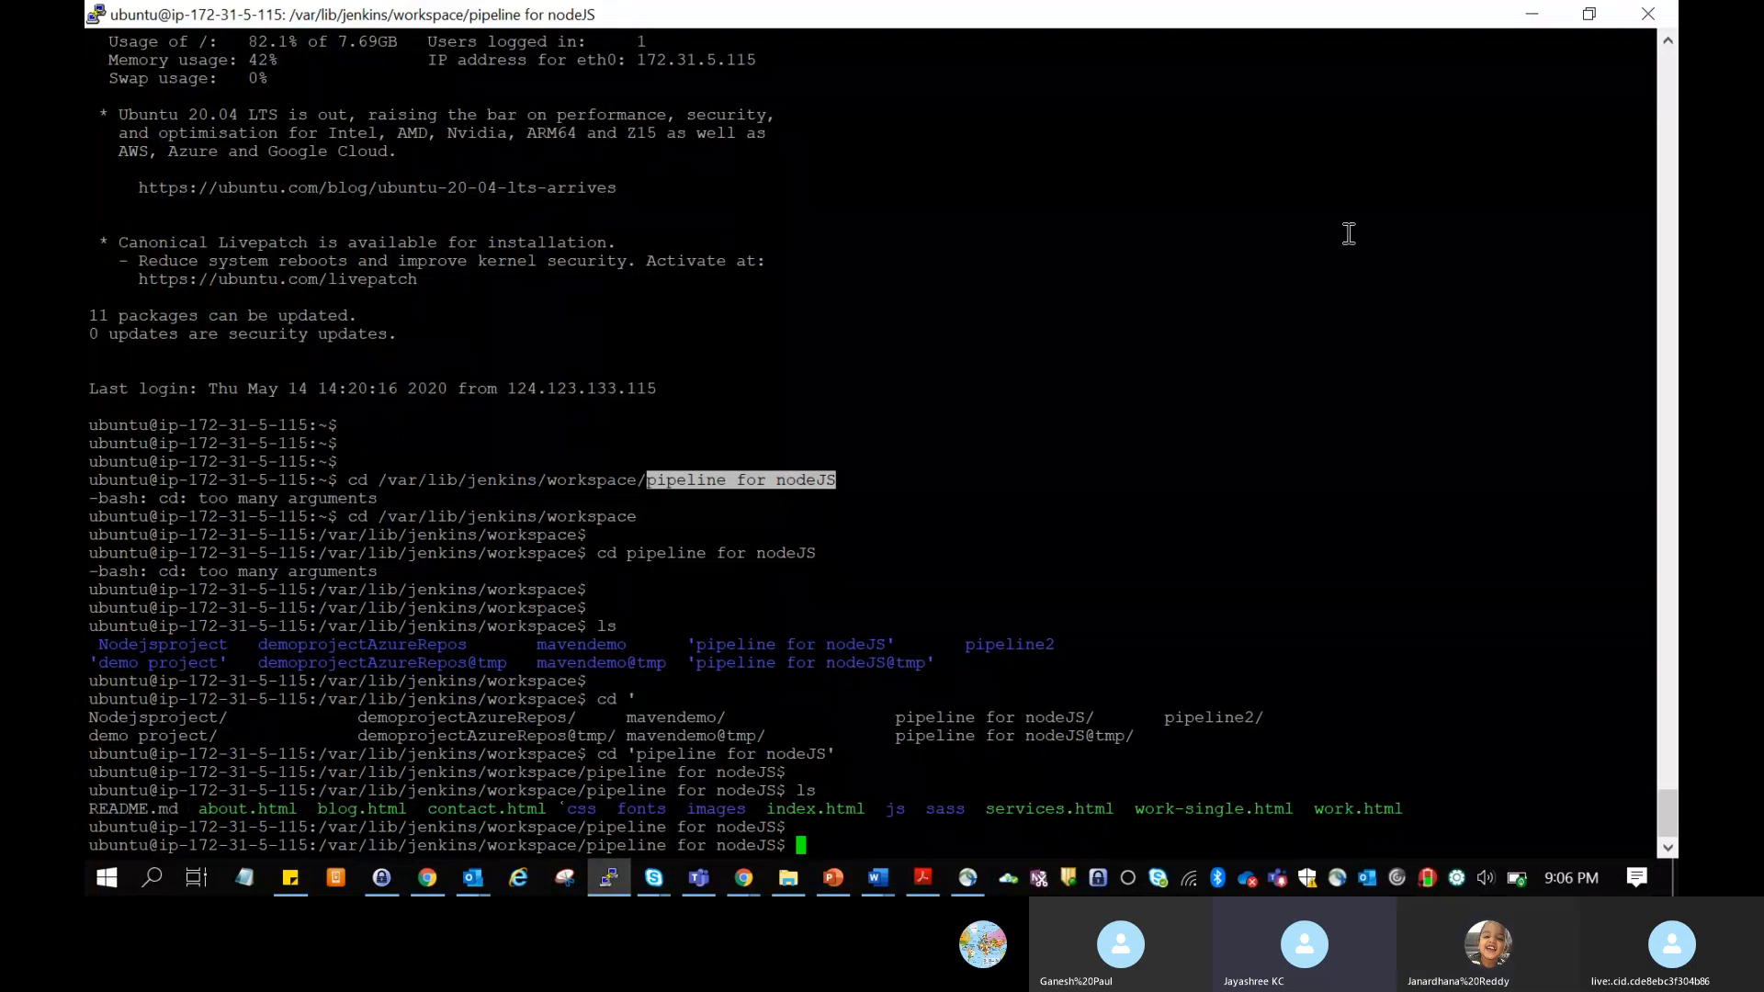
click(1032, 414)
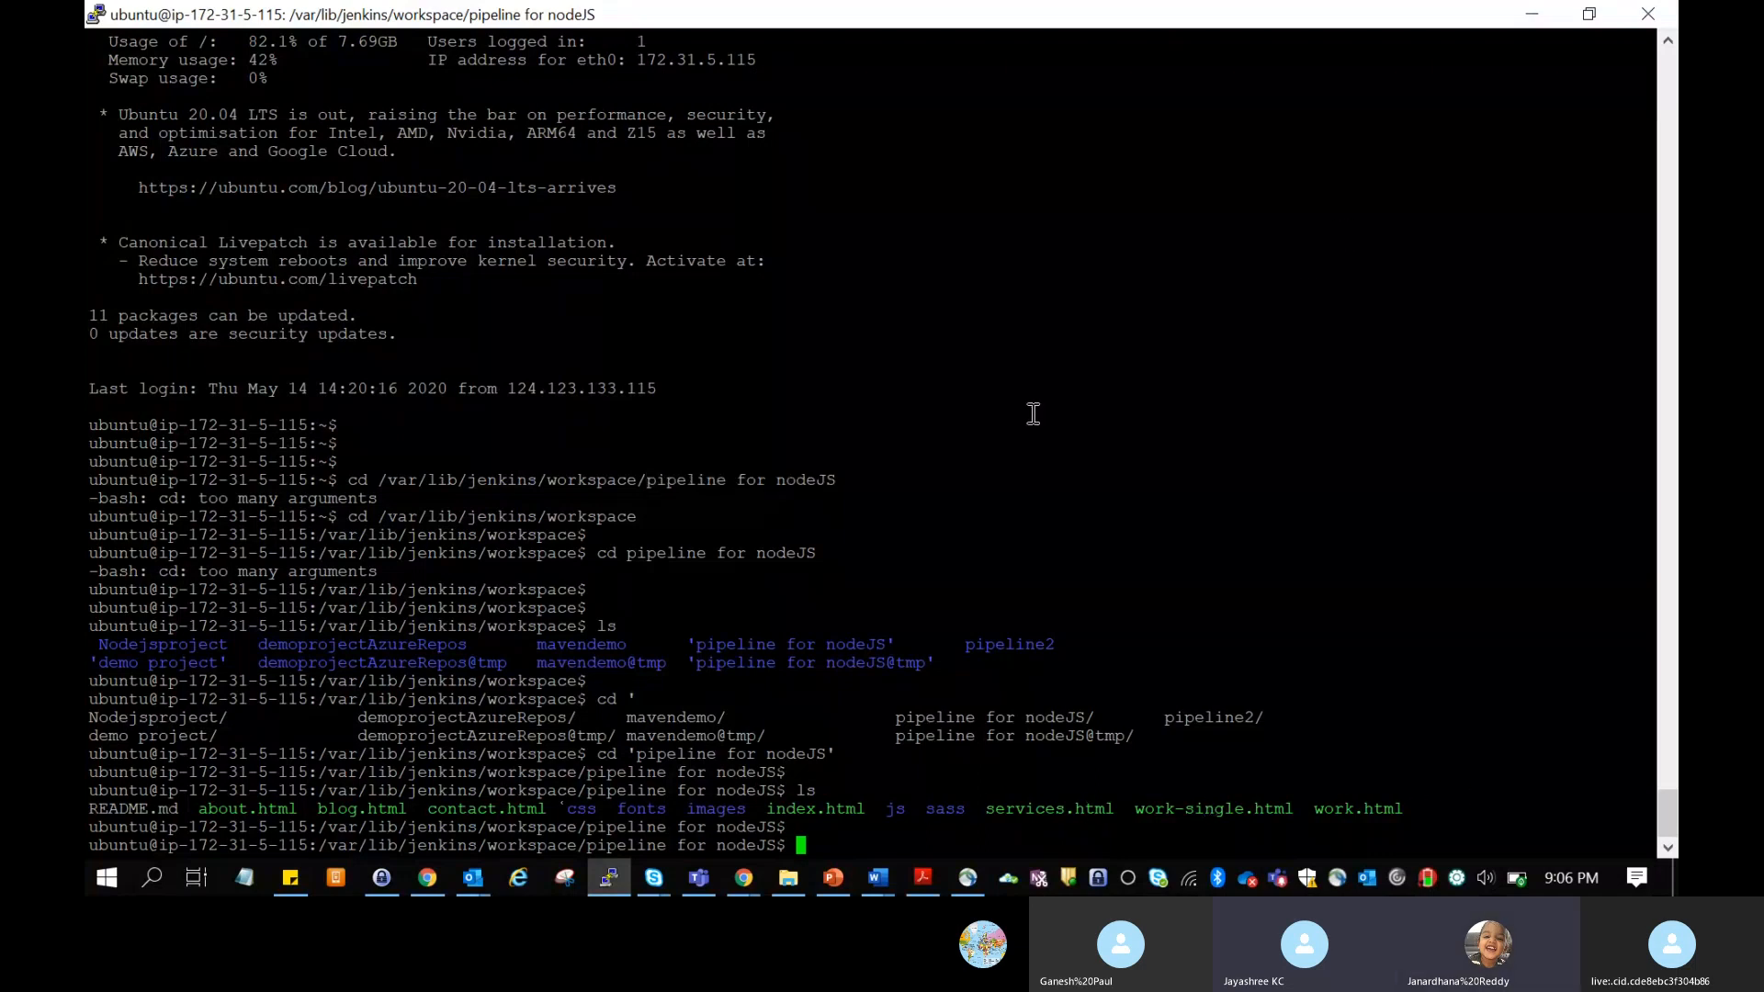
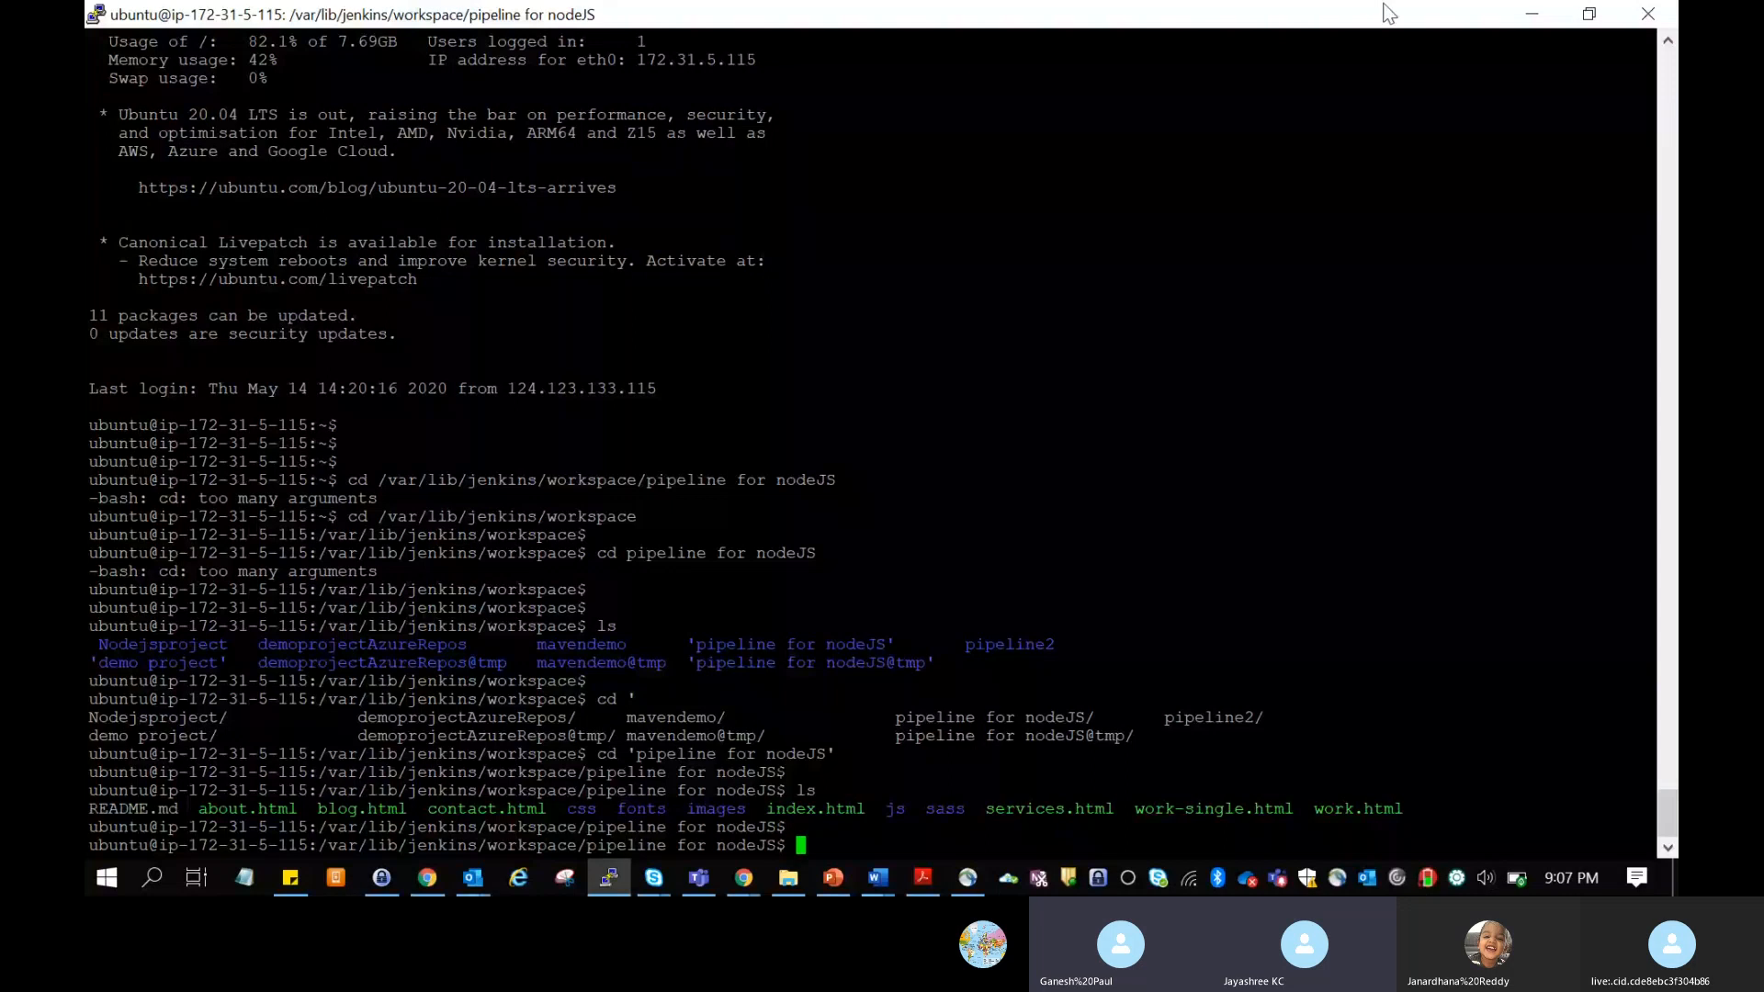
Step: Switch from the terminal to the Skype web call, close the chat conversation and stop sharing the screen
click(1516, 13)
click(367, 20)
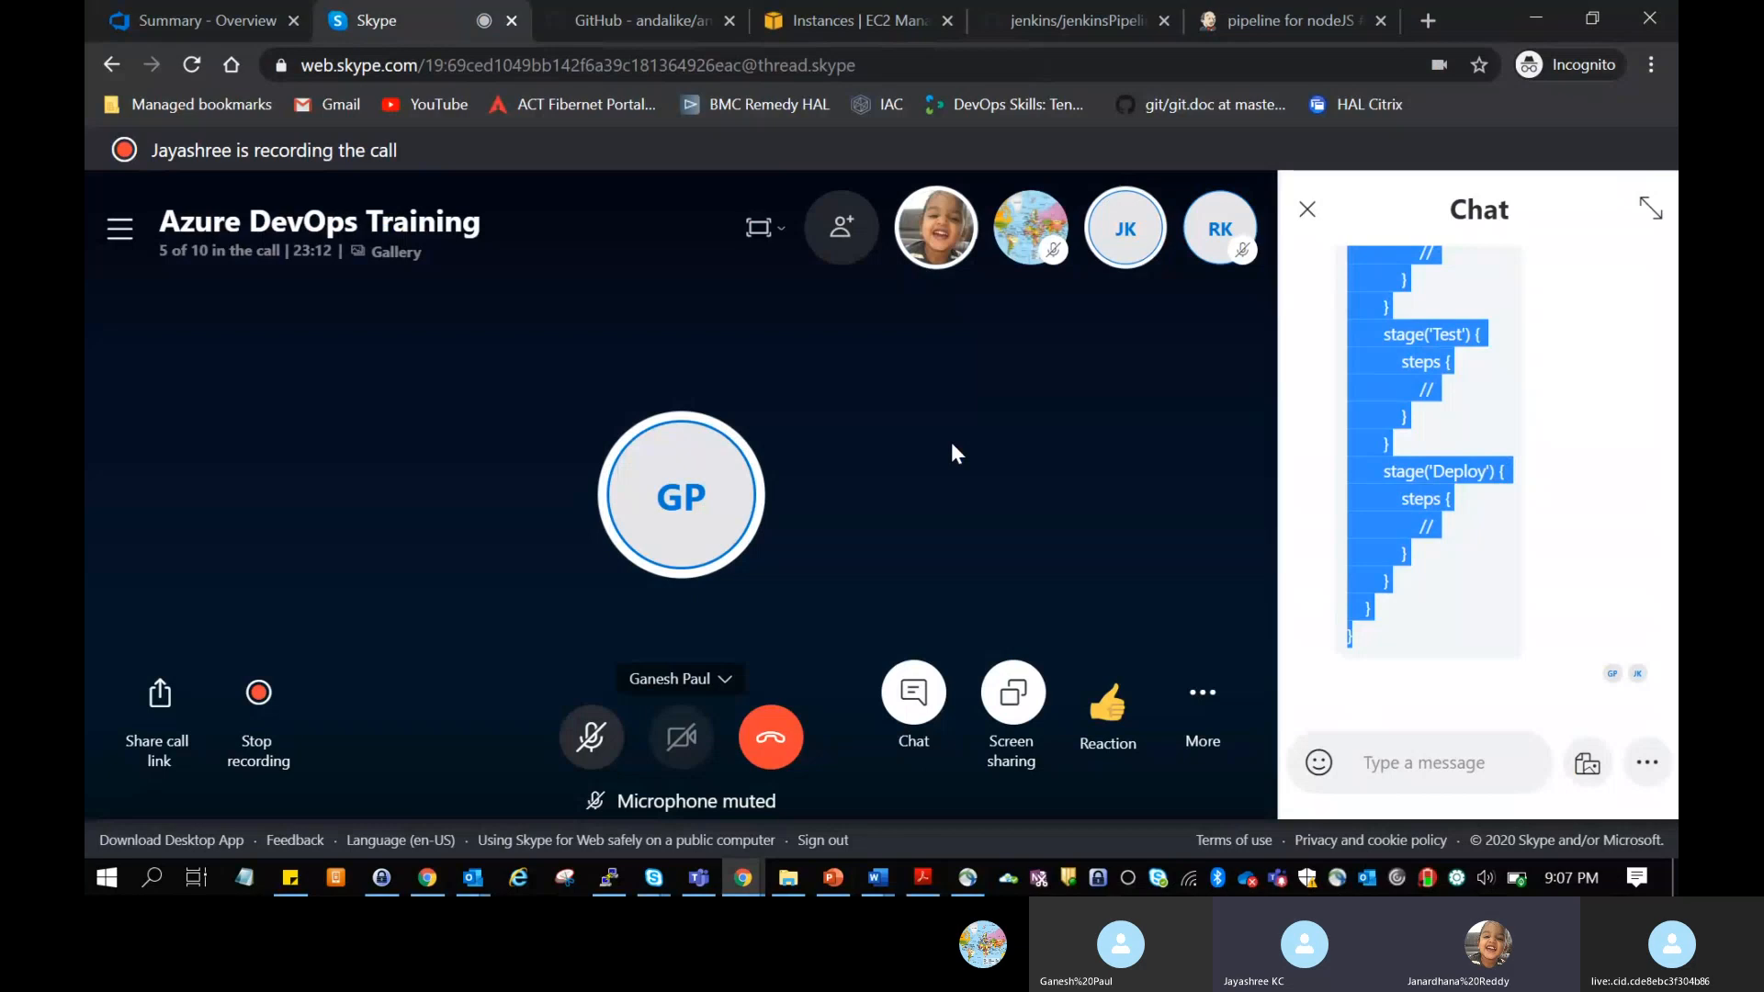
click(1307, 212)
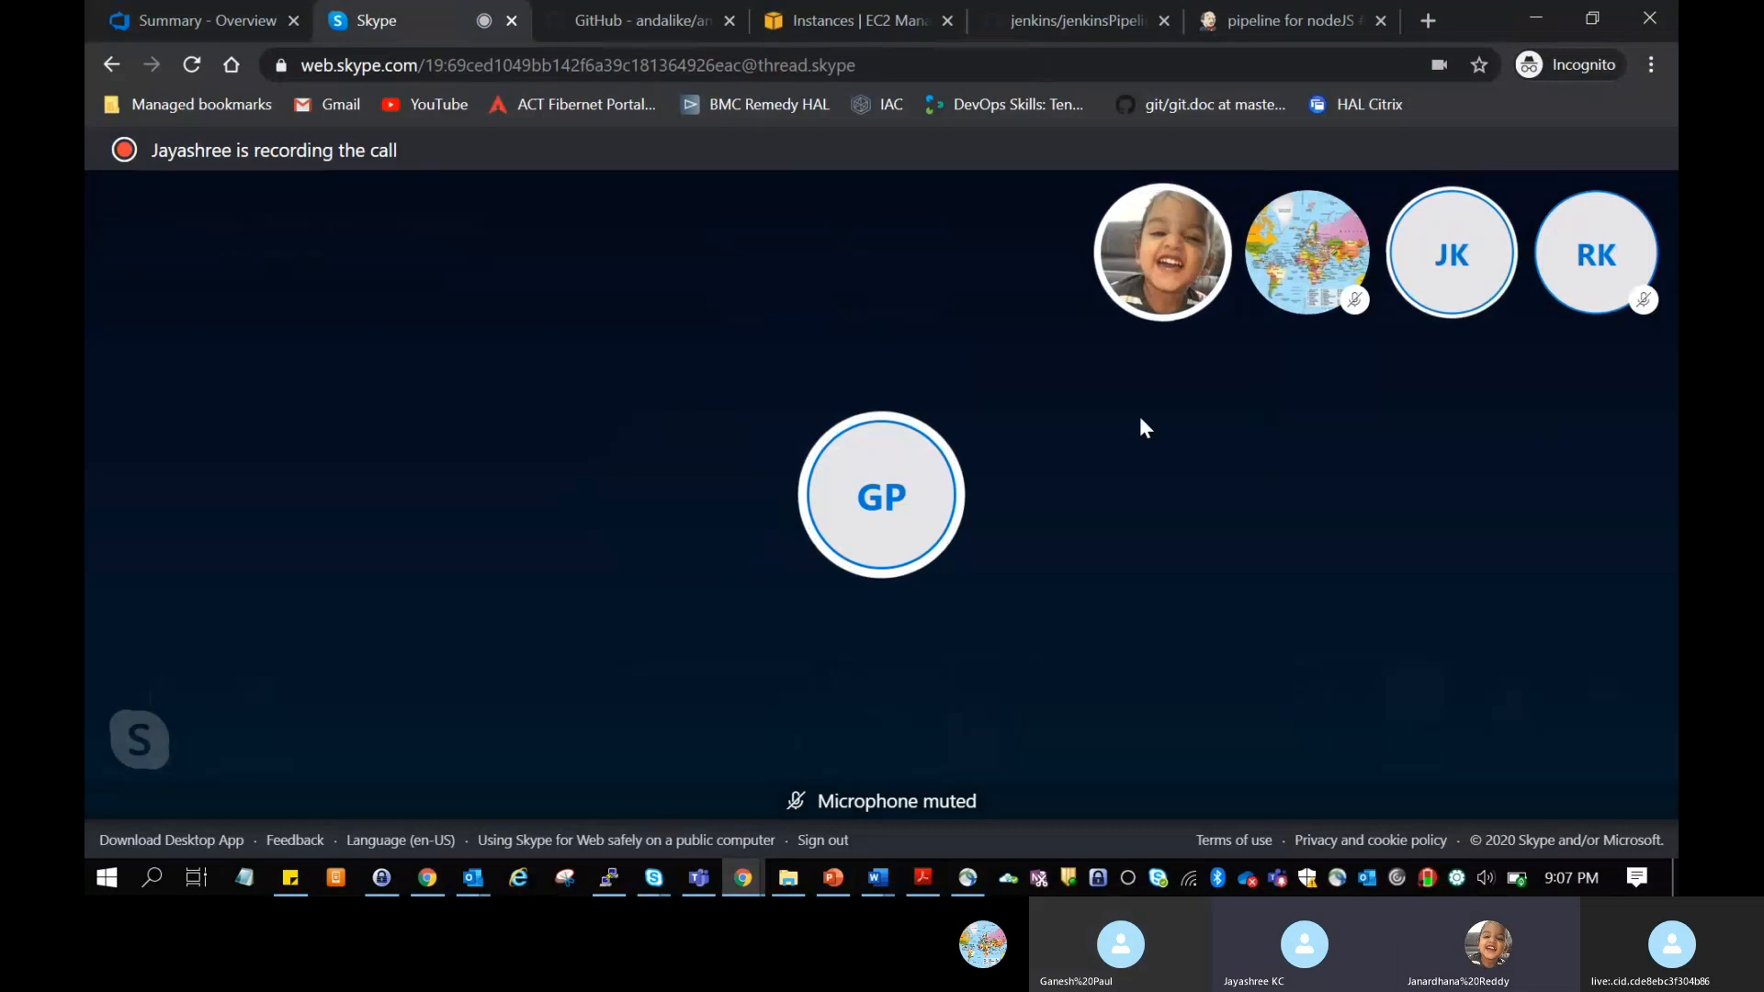
mouse_move(1378, 700)
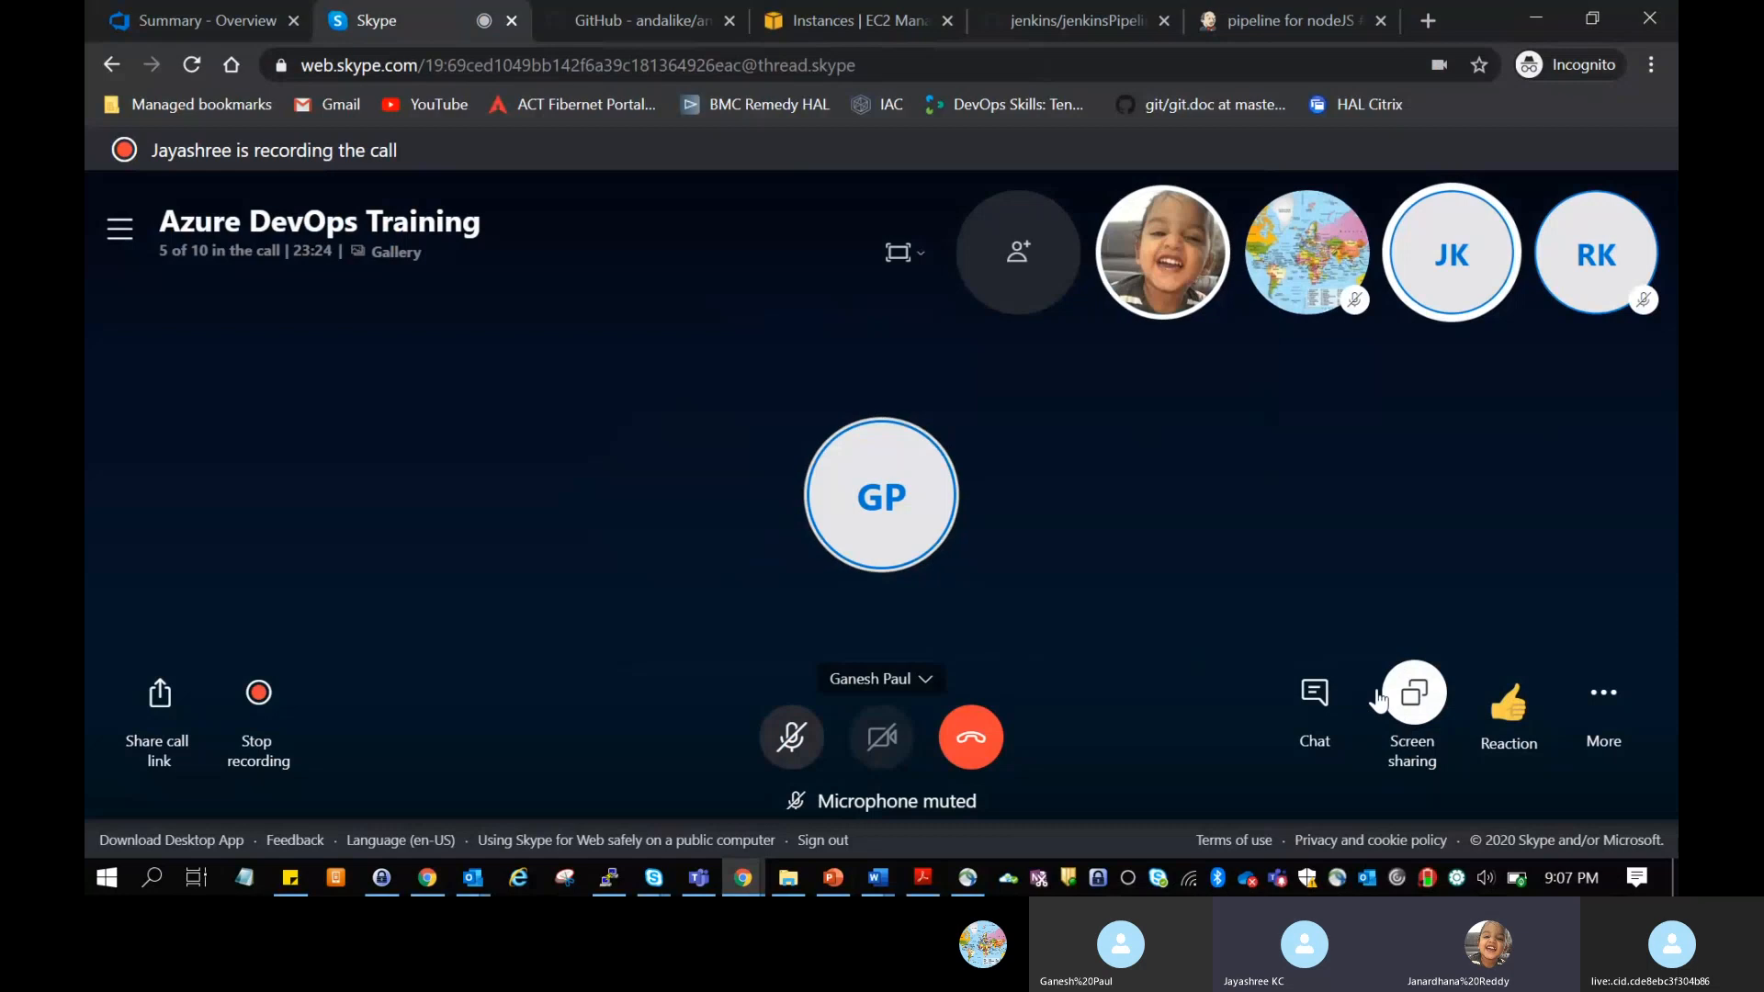
click(1409, 699)
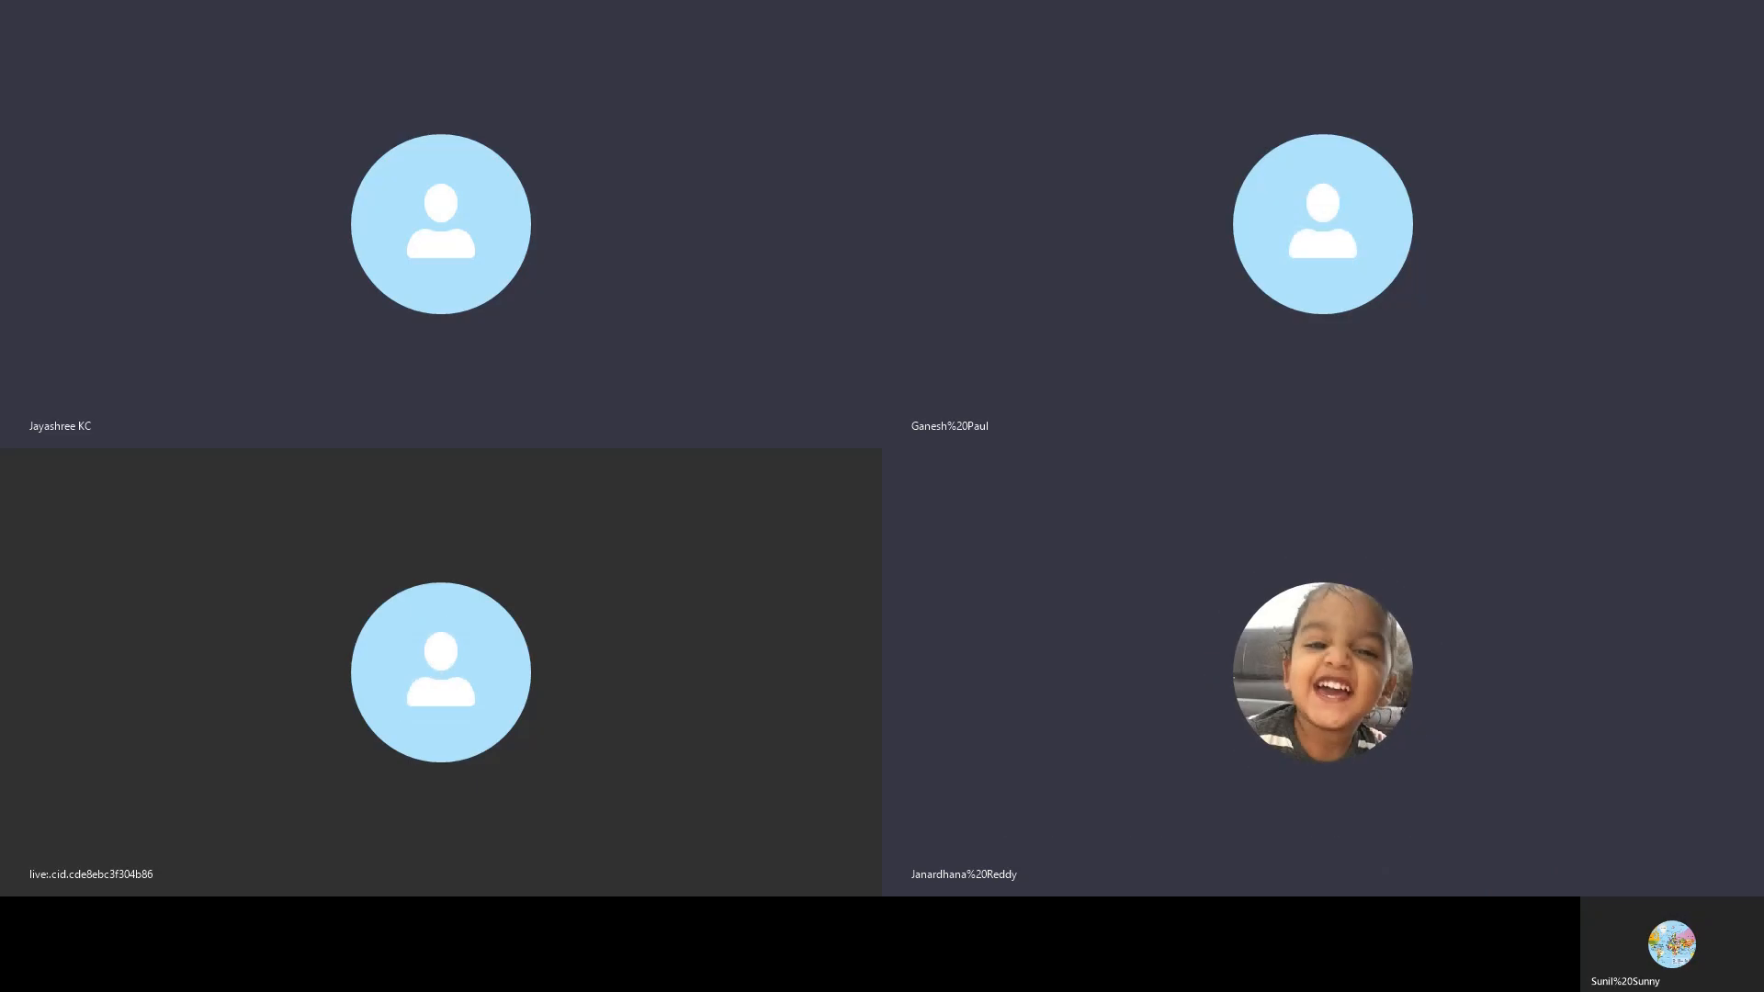